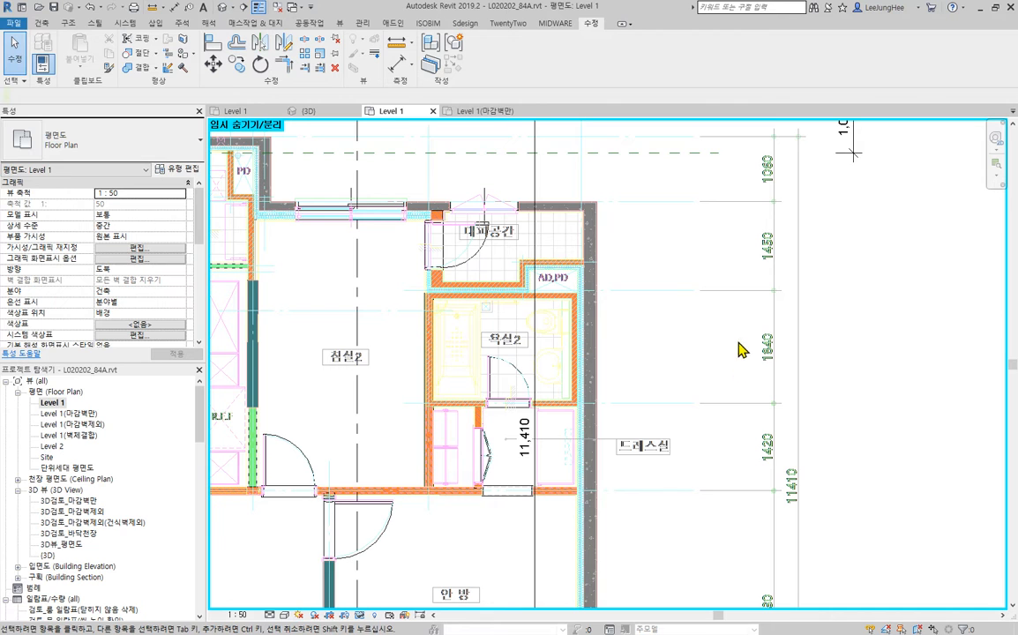
- Examine the brick and insulation wall junction beside 대피공간 and how far the Brick_140 wall of 욕실2 extends
{"action": "scroll", "coordinate": [472, 362], "scroll_direction": "up", "scroll_amount": 3}
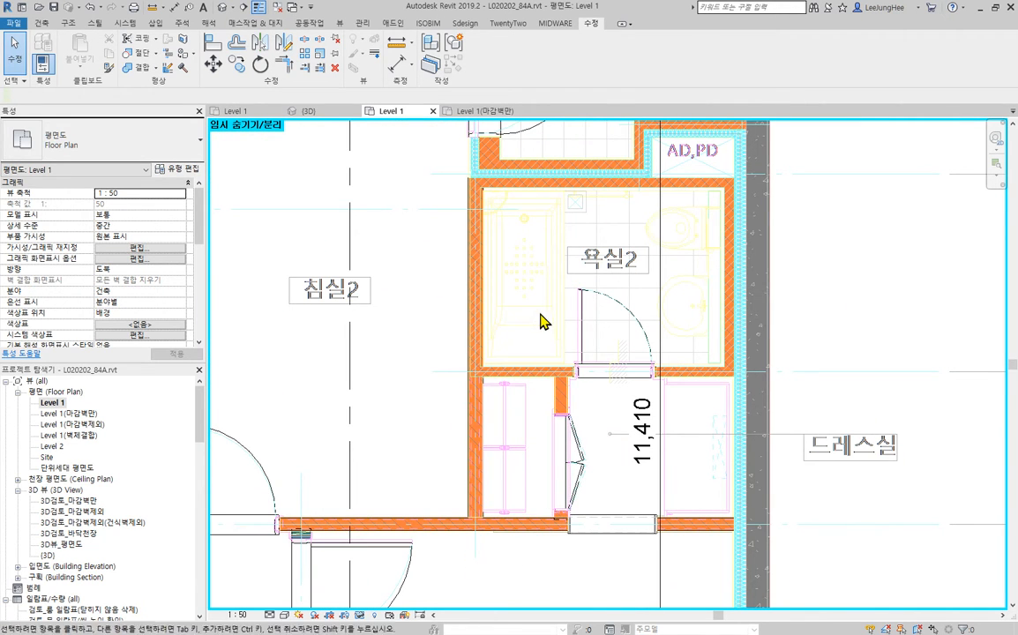
{"action": "middle_click_drag", "start_coordinate": [504, 256], "coordinate": [472, 558]}
{"action": "scroll", "coordinate": [441, 433], "scroll_direction": "up", "scroll_amount": 3}
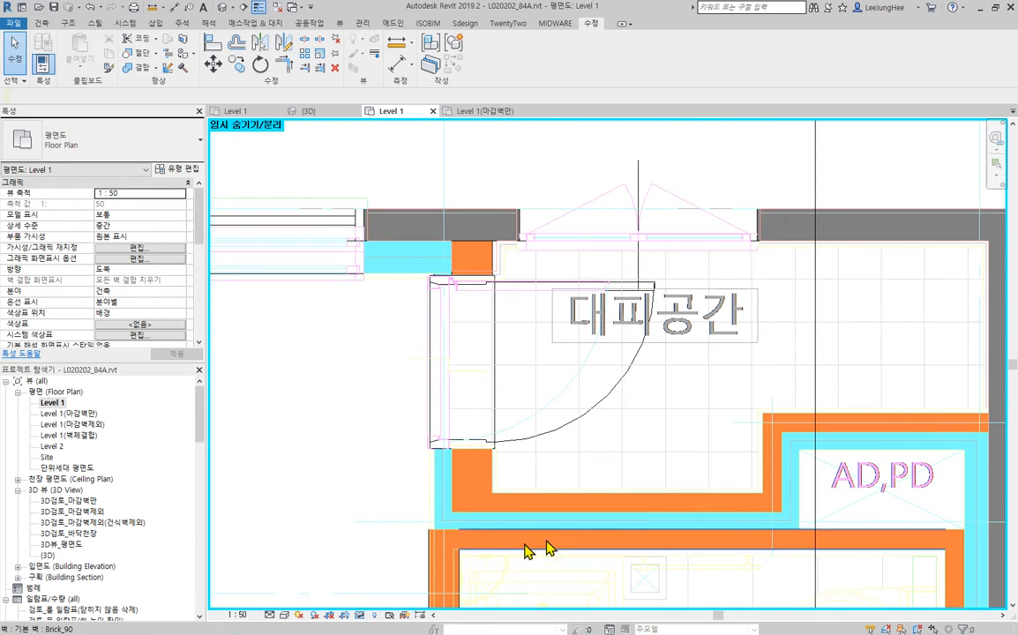
{"action": "middle_click_drag", "start_coordinate": [623, 523], "coordinate": [636, 481]}
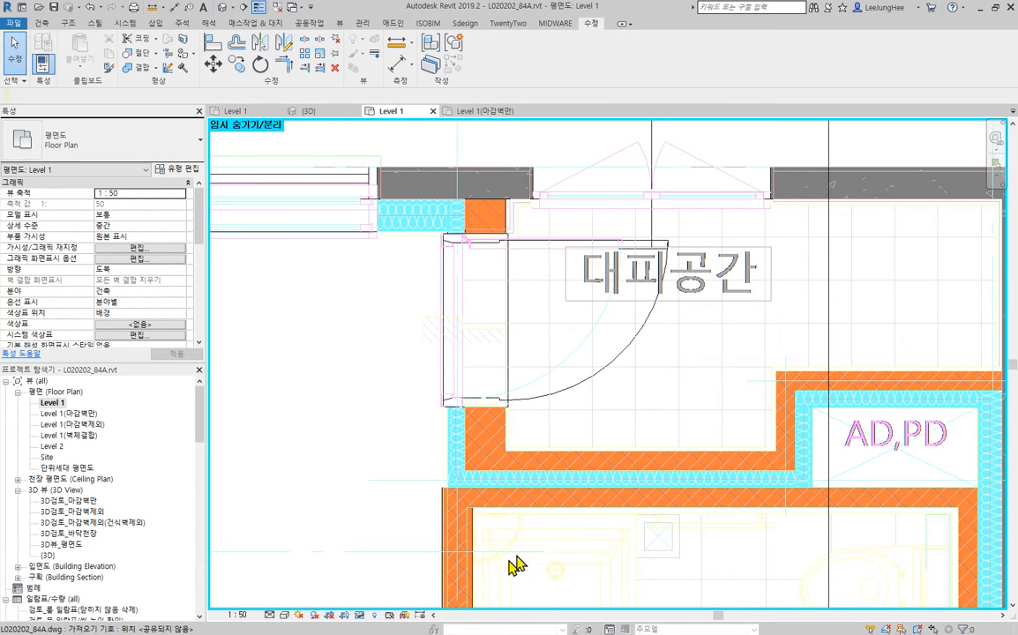
{"action": "middle_click_drag", "start_coordinate": [509, 557], "coordinate": [478, 473]}
{"action": "scroll", "coordinate": [410, 402], "scroll_direction": "up", "scroll_amount": 3}
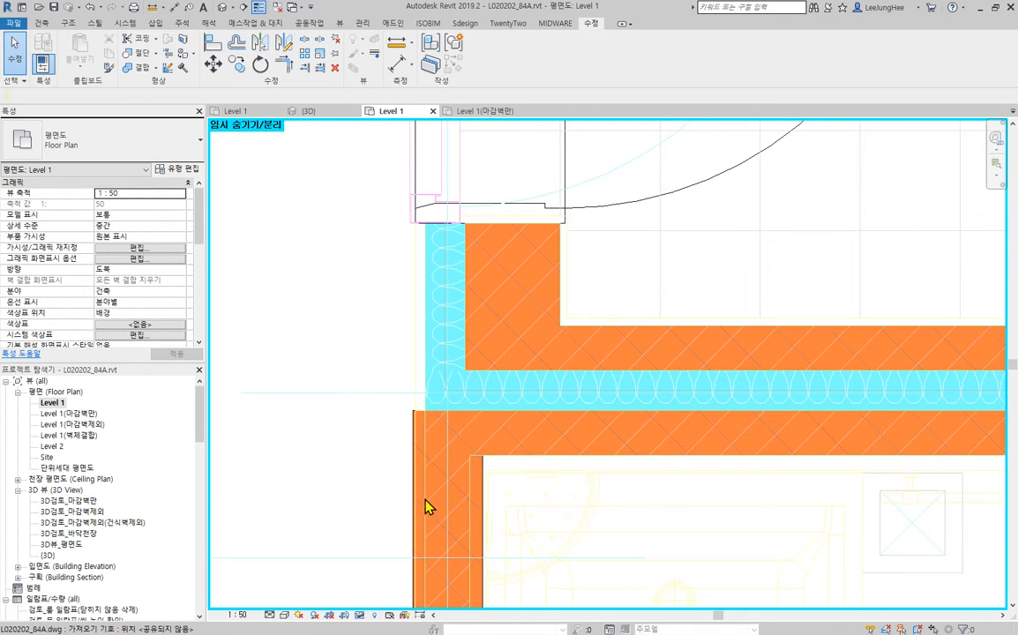
{"action": "left_click", "coordinate": [484, 503]}
{"action": "scroll", "coordinate": [484, 503], "scroll_direction": "down", "scroll_amount": 2}
{"action": "middle_click_drag", "start_coordinate": [540, 534], "coordinate": [412, 192]}
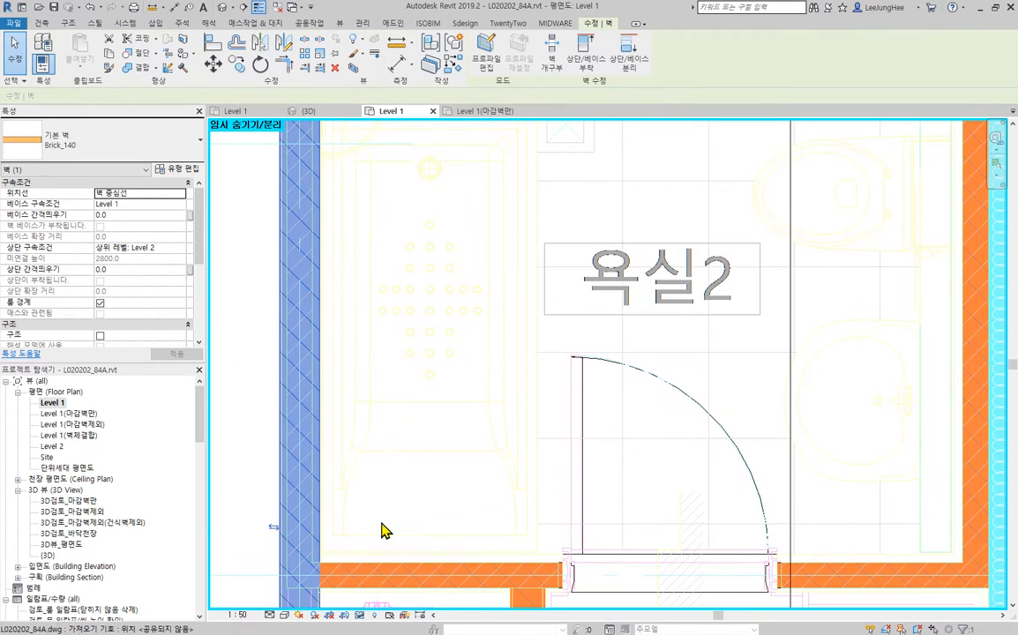
{"action": "middle_click_drag", "start_coordinate": [427, 295], "coordinate": [431, 379]}
{"action": "scroll", "coordinate": [416, 380], "scroll_direction": "up", "scroll_amount": 4}
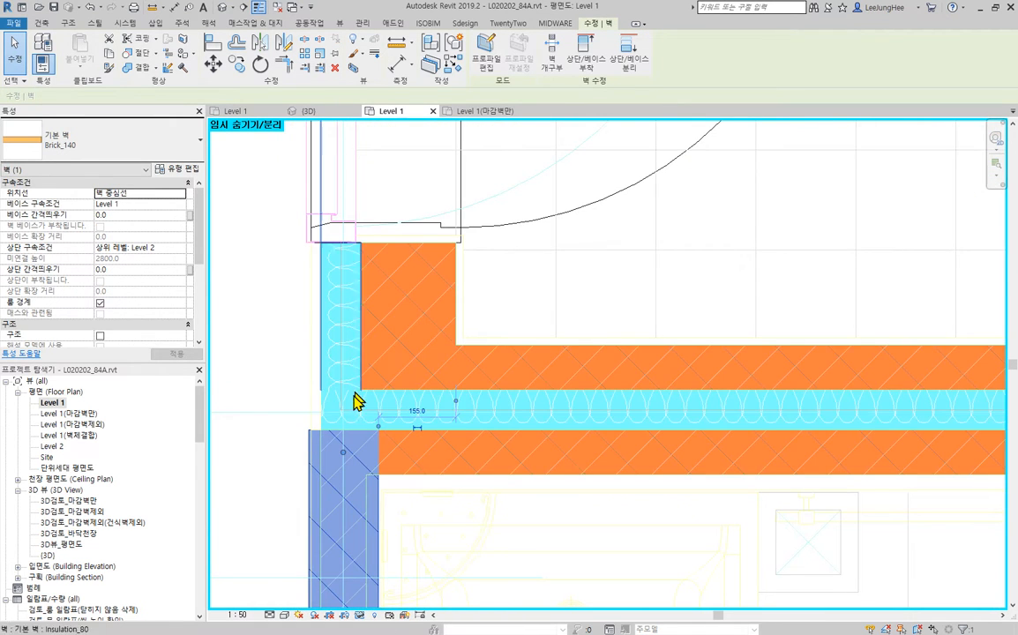
{"action": "key", "text": "Escape"}
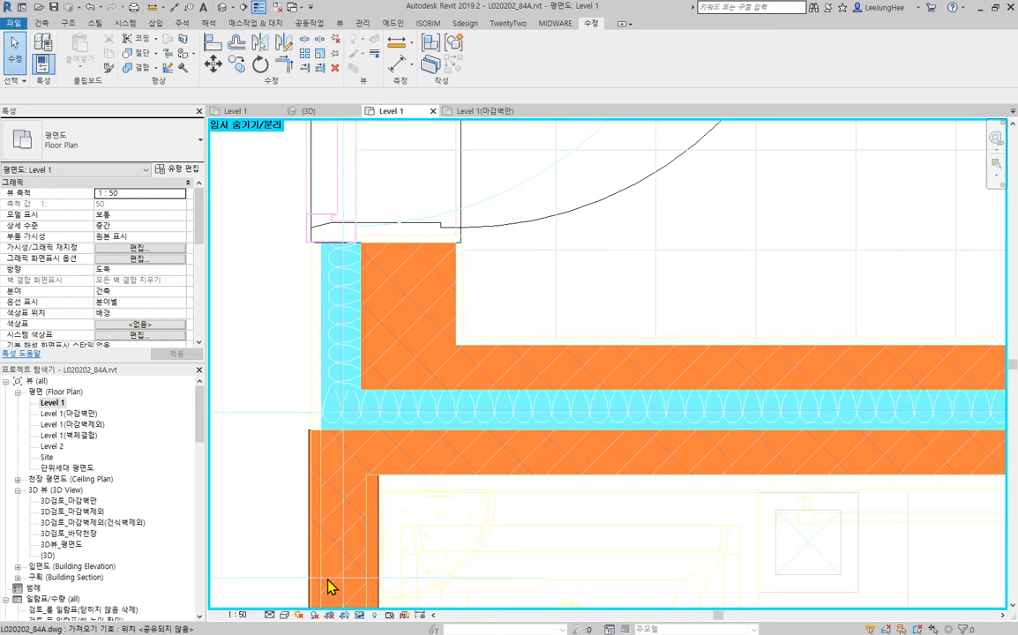
- Align the outer face of the Insulation_80 wall beside the 대피공간 door with the outer face of the 욕실2 brick wall
{"action": "left_click", "coordinate": [584, 373]}
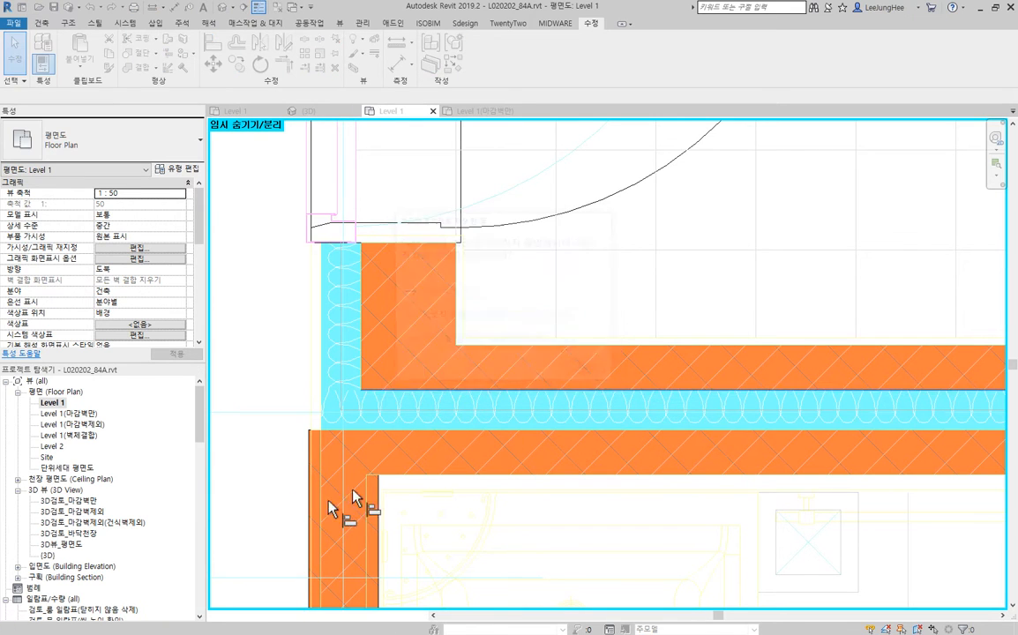
{"action": "left_click", "coordinate": [308, 523]}
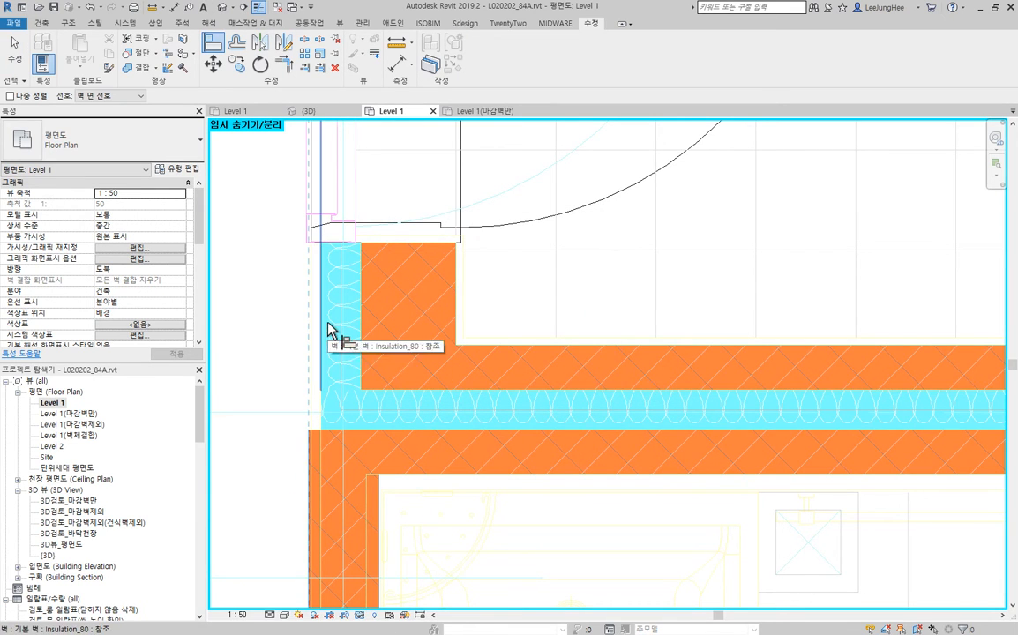
{"action": "left_click", "coordinate": [327, 331]}
{"action": "key", "text": "Escape"}
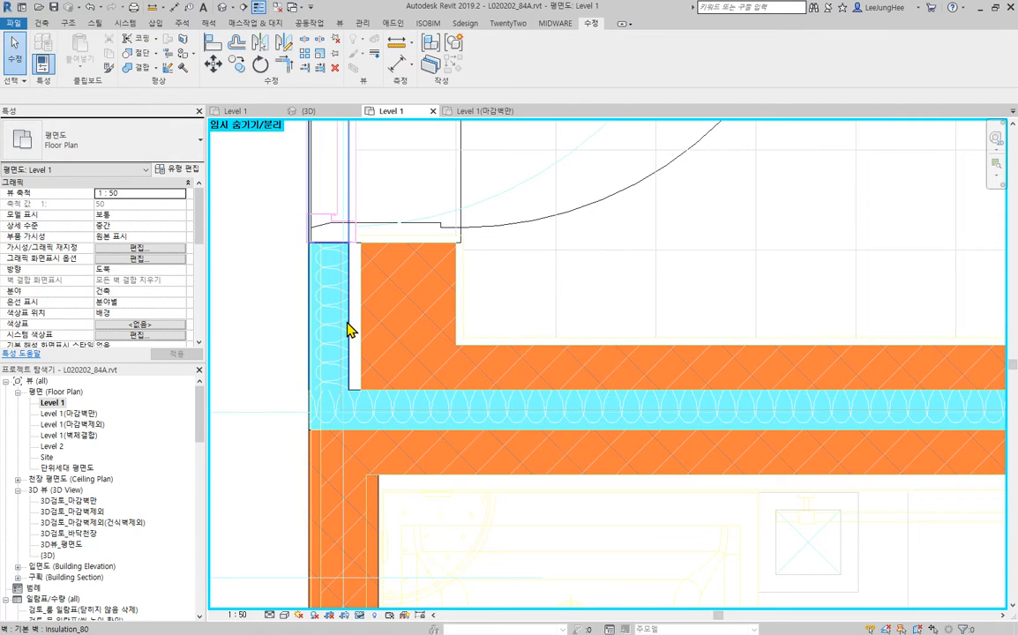
- Align the 대피공간 brick wall at the door with the inner face of the Insulation_80 wall, closing the gap between them
{"action": "left_click", "coordinate": [350, 330]}
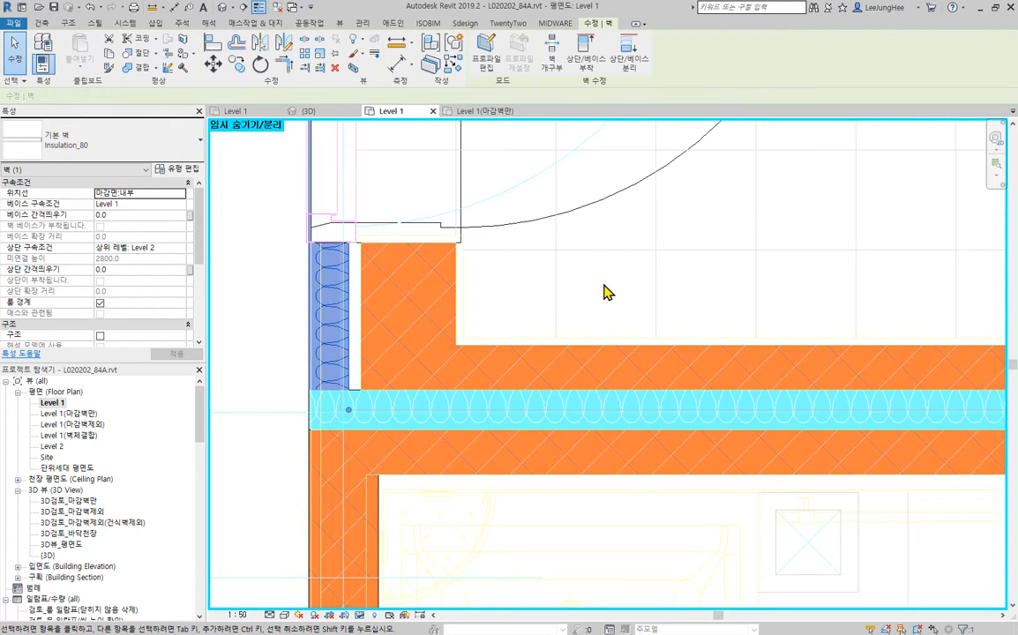
{"action": "scroll", "coordinate": [605, 285], "scroll_direction": "down", "scroll_amount": 2}
{"action": "middle_click_drag", "start_coordinate": [685, 283], "coordinate": [606, 455]}
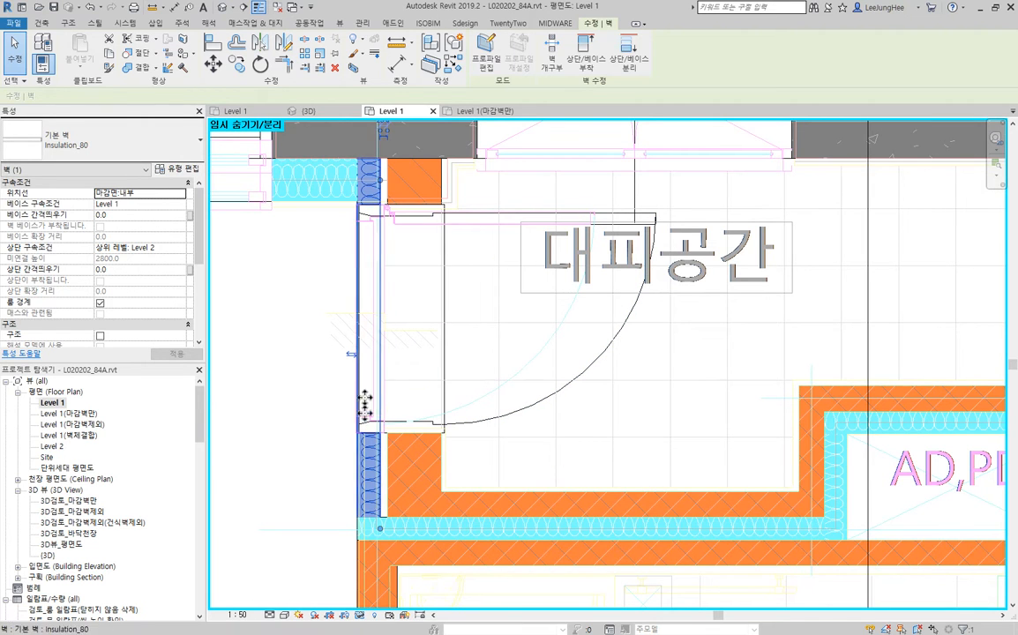
{"action": "scroll", "coordinate": [662, 446], "scroll_direction": "down", "scroll_amount": 2}
{"action": "middle_click_drag", "start_coordinate": [637, 454], "coordinate": [698, 419]}
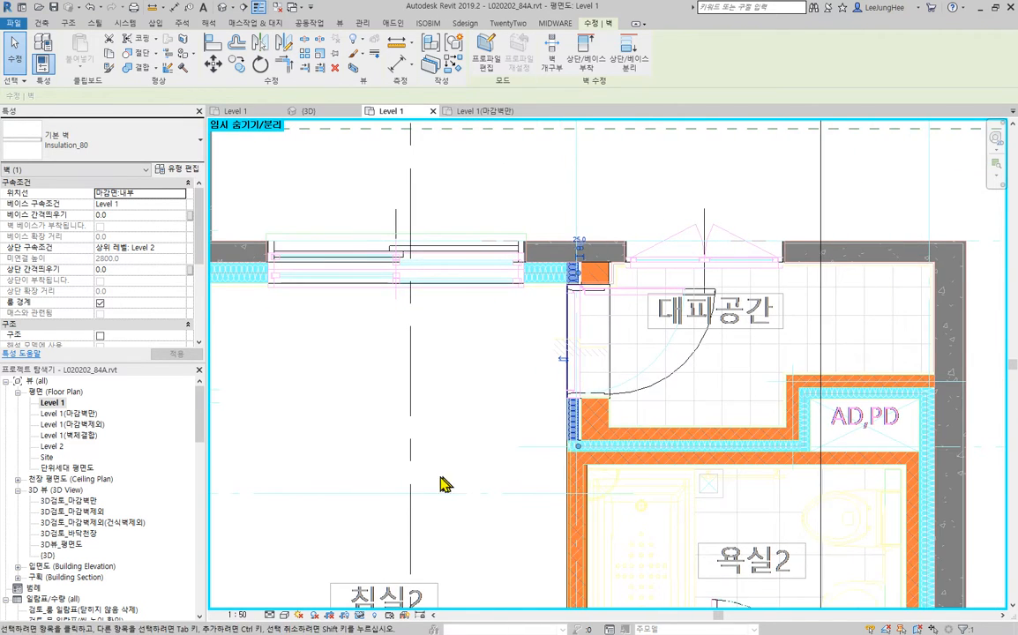
{"action": "scroll", "coordinate": [445, 482], "scroll_direction": "down", "scroll_amount": 1}
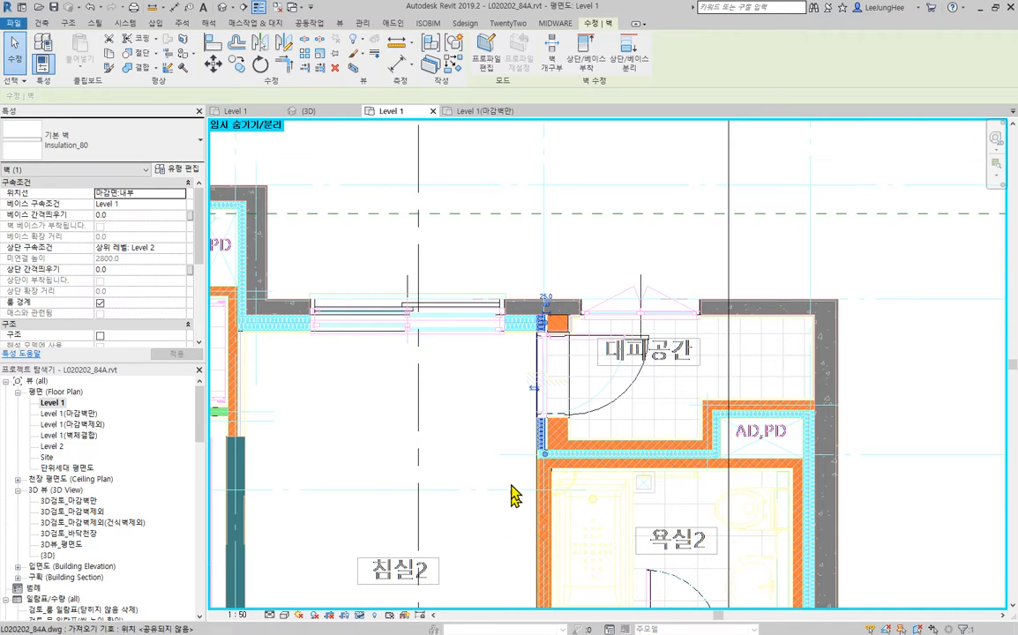
{"action": "scroll", "coordinate": [671, 397], "scroll_direction": "up", "scroll_amount": 3}
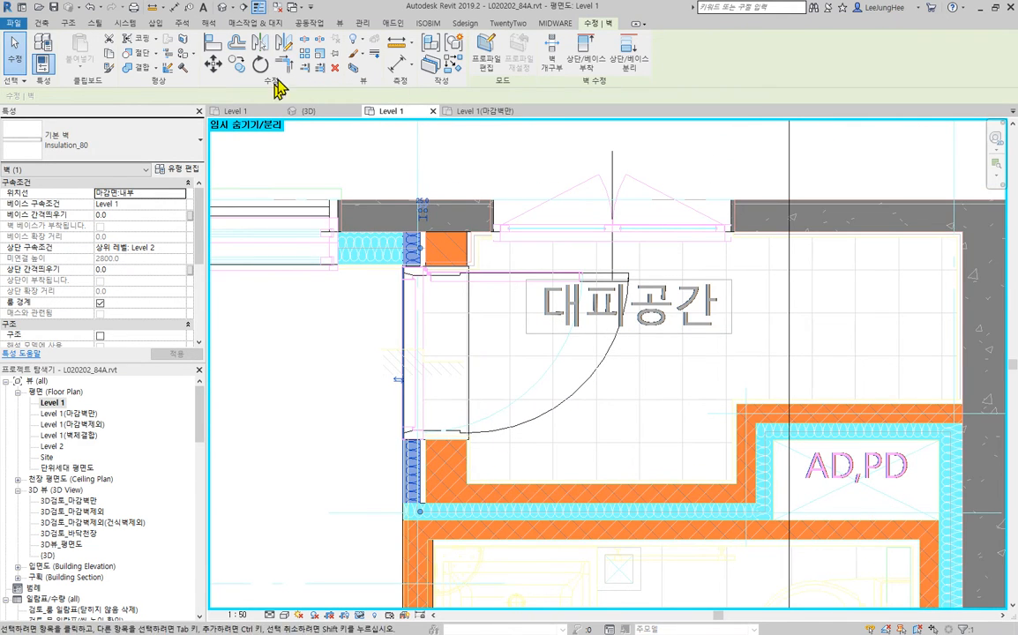
{"action": "left_click", "coordinate": [212, 45]}
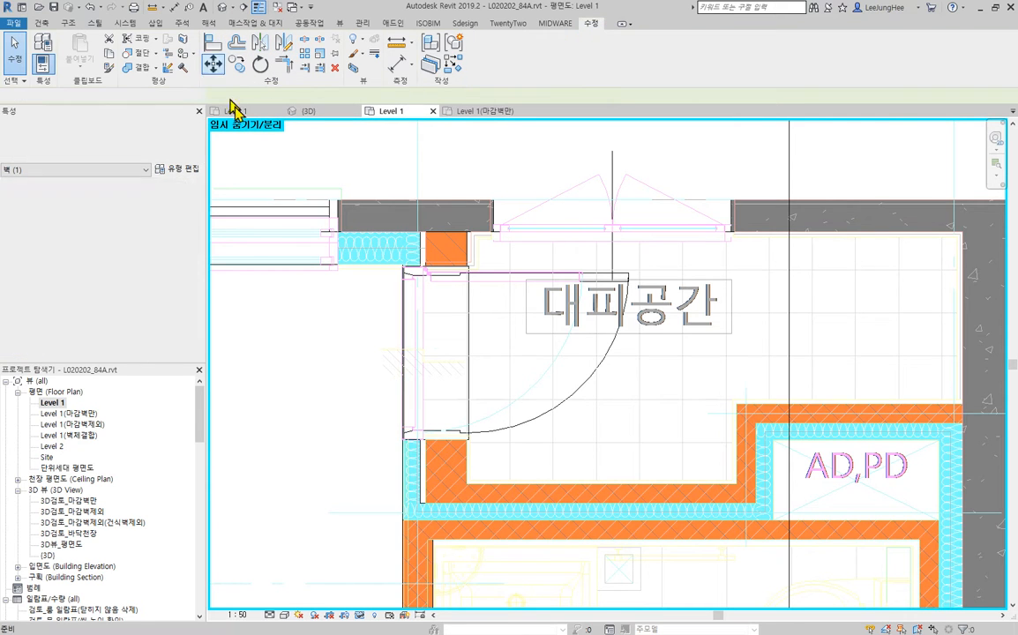
{"action": "scroll", "coordinate": [435, 558], "scroll_direction": "up", "scroll_amount": 4}
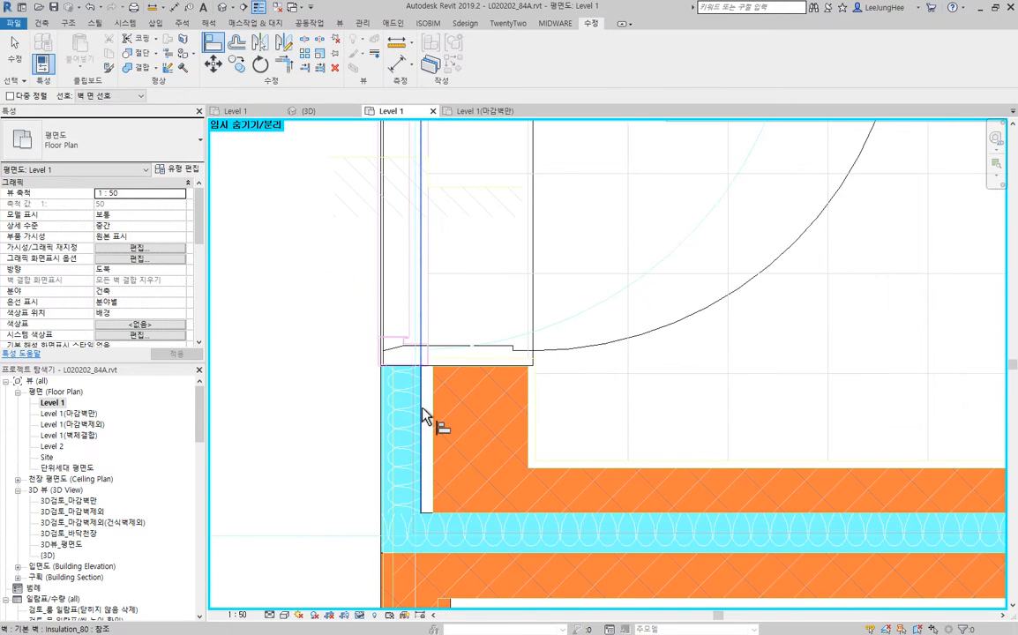
{"action": "left_click", "coordinate": [430, 411]}
{"action": "scroll", "coordinate": [621, 394], "scroll_direction": "down", "scroll_amount": 4}
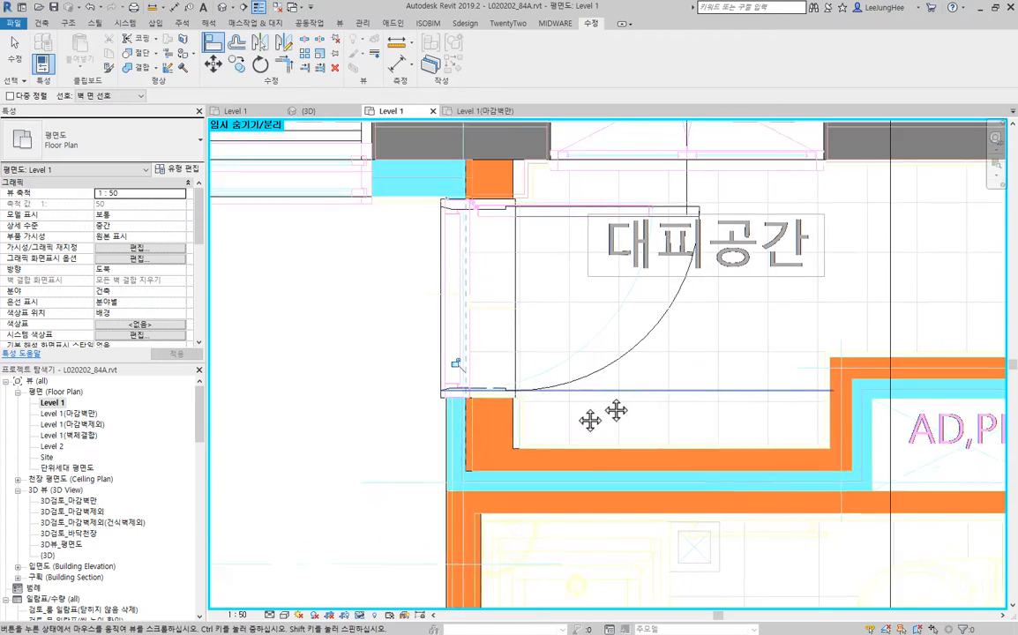
{"action": "key", "text": "Escape"}
{"action": "key", "text": "Escape"}
- Stretch the outer frame edge of the 대피공간 door toward the insulation wall's outer face, to an offset of about 70
{"action": "left_click", "coordinate": [578, 355]}
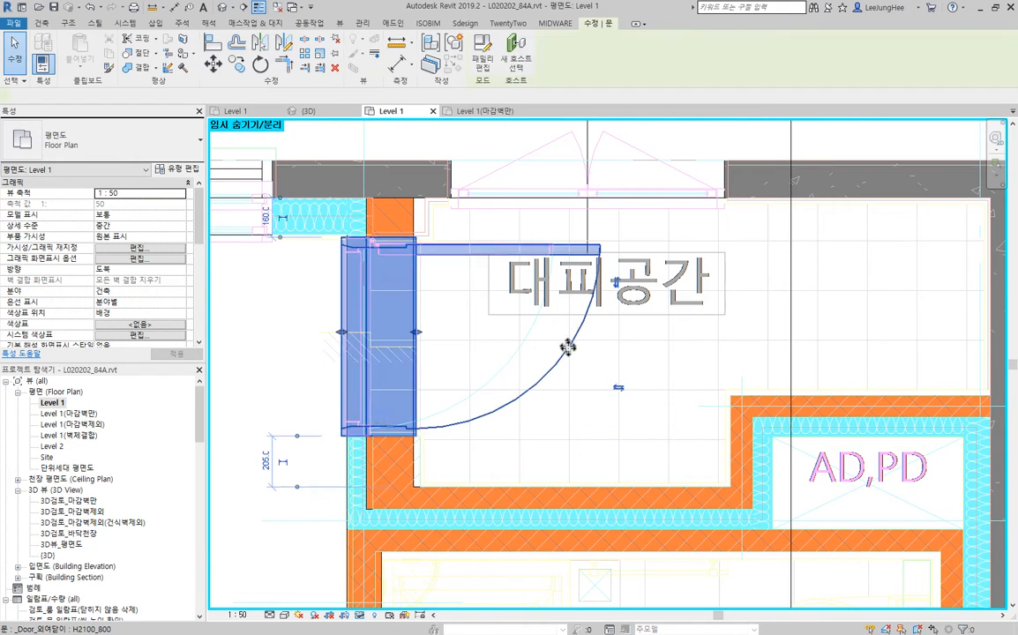
{"action": "middle_click_drag", "start_coordinate": [484, 427], "coordinate": [522, 416]}
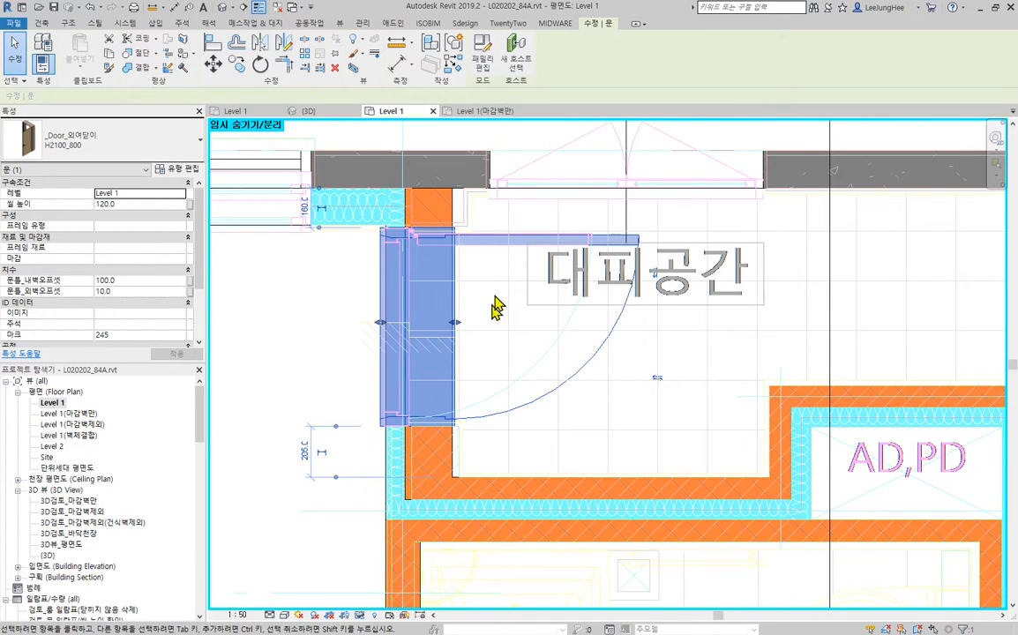
{"action": "scroll", "coordinate": [398, 346], "scroll_direction": "up", "scroll_amount": 2}
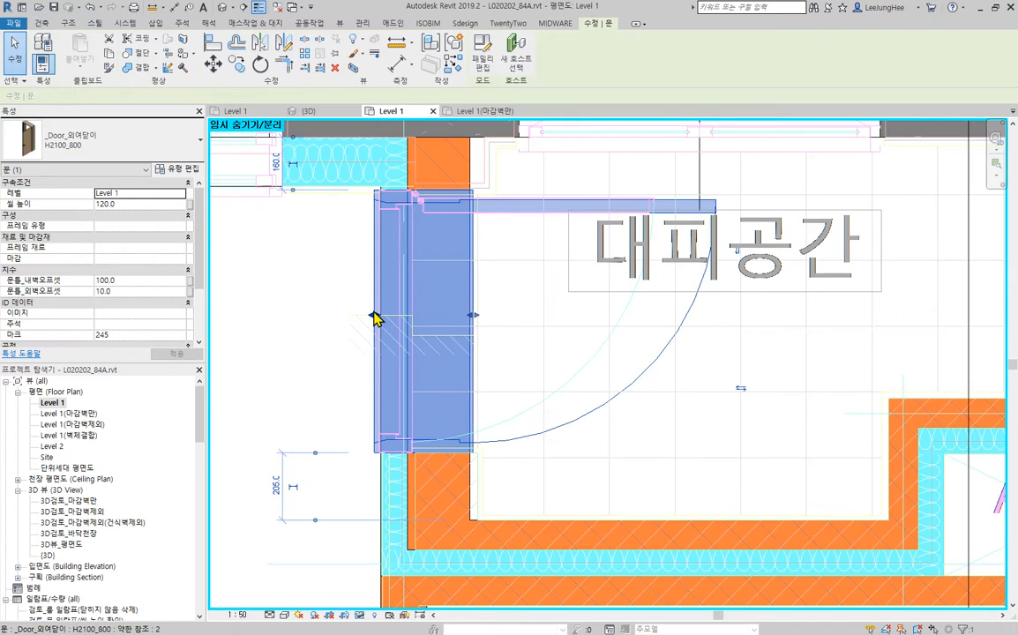
{"action": "mouse_move", "coordinate": [391, 328]}
{"action": "left_mouse_down"}
{"action": "mouse_move", "coordinate": [401, 330]}
{"action": "mouse_move", "coordinate": [384, 329]}
{"action": "left_mouse_up"}
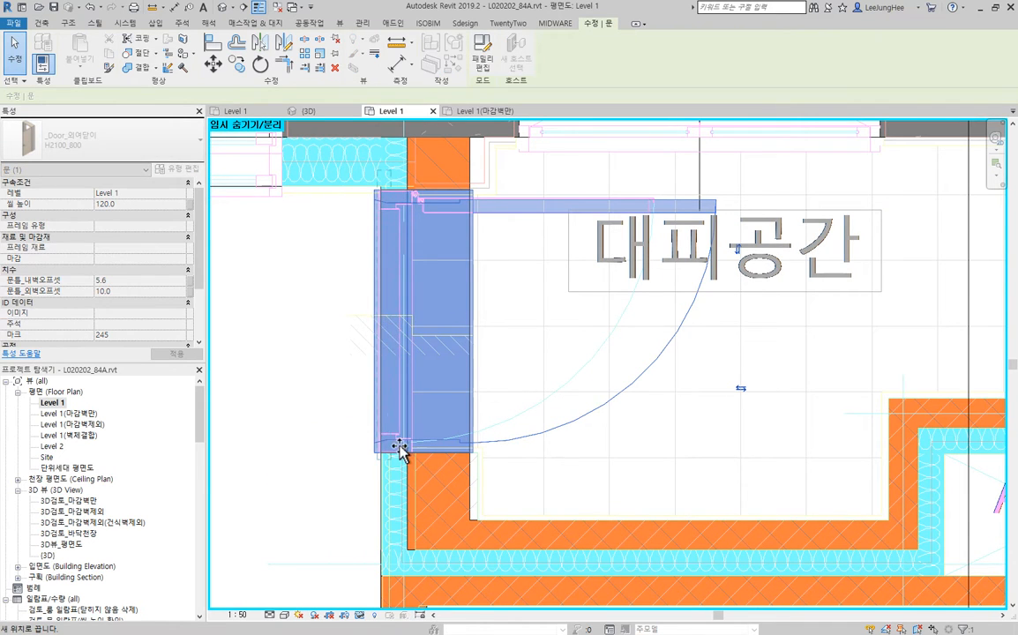
{"action": "scroll", "coordinate": [394, 447], "scroll_direction": "up", "scroll_amount": 6}
{"action": "scroll", "coordinate": [354, 501], "scroll_direction": "up", "scroll_amount": 6}
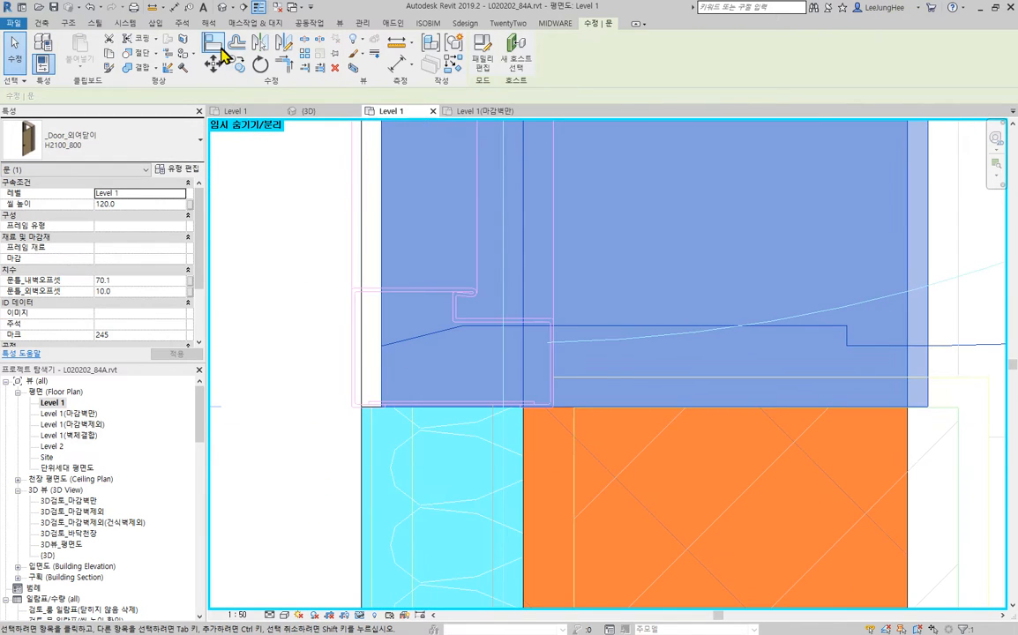
- Align the outer frame edge of the 대피공간 door with the outer face of the insulation wall
{"action": "left_click", "coordinate": [221, 50]}
{"action": "left_click", "coordinate": [363, 531]}
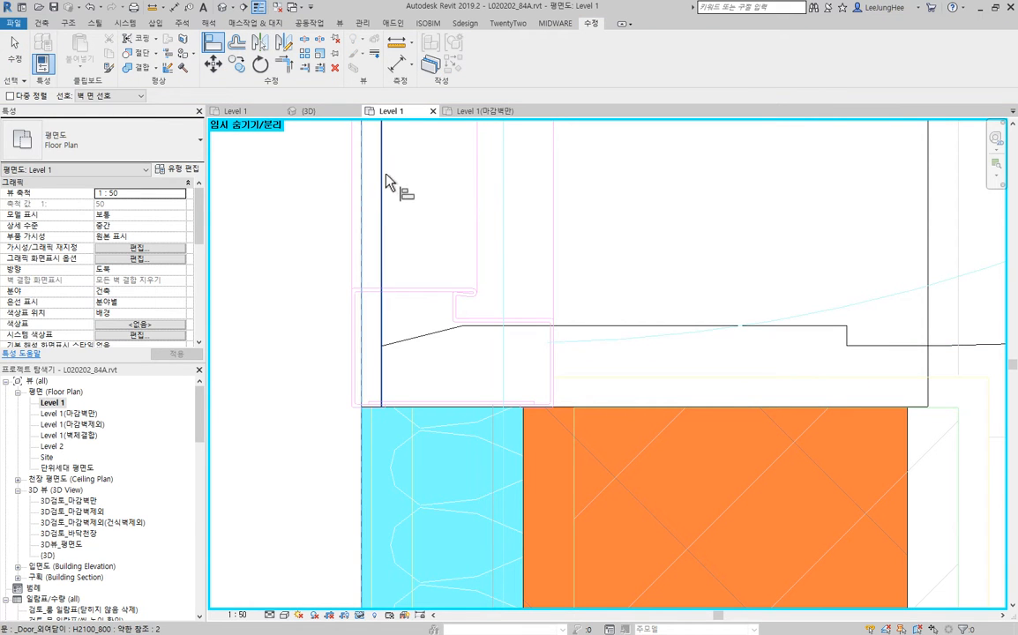
{"action": "scroll", "coordinate": [410, 224], "scroll_direction": "down", "scroll_amount": 6}
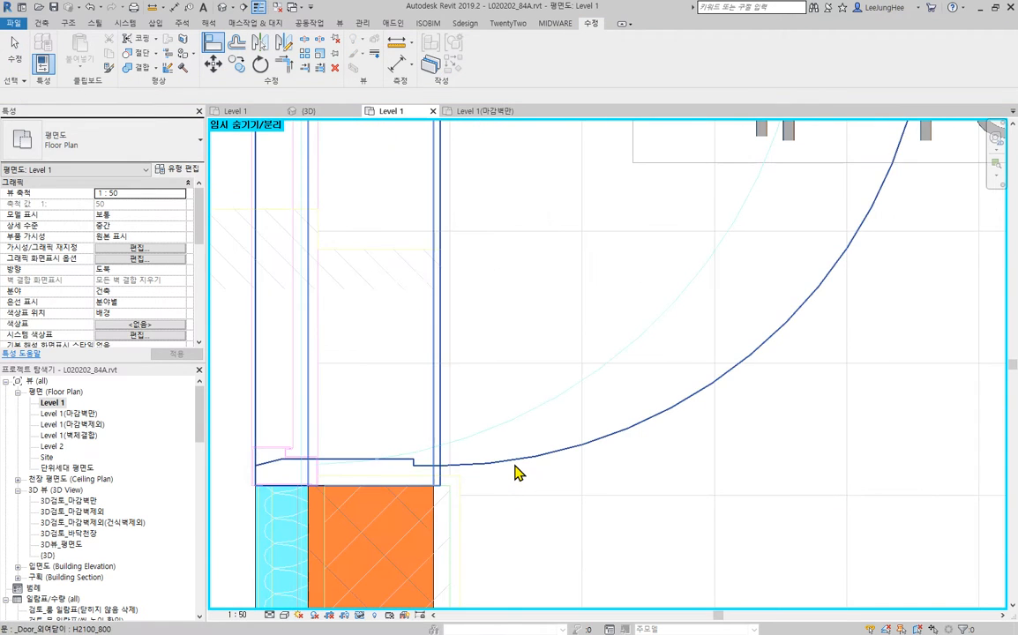
{"action": "key", "text": "Escape"}
{"action": "key", "text": "Escape"}
- Align the inner frame edge of the 대피공간 door with the room-side face of the brick wall
{"action": "left_click", "coordinate": [517, 467]}
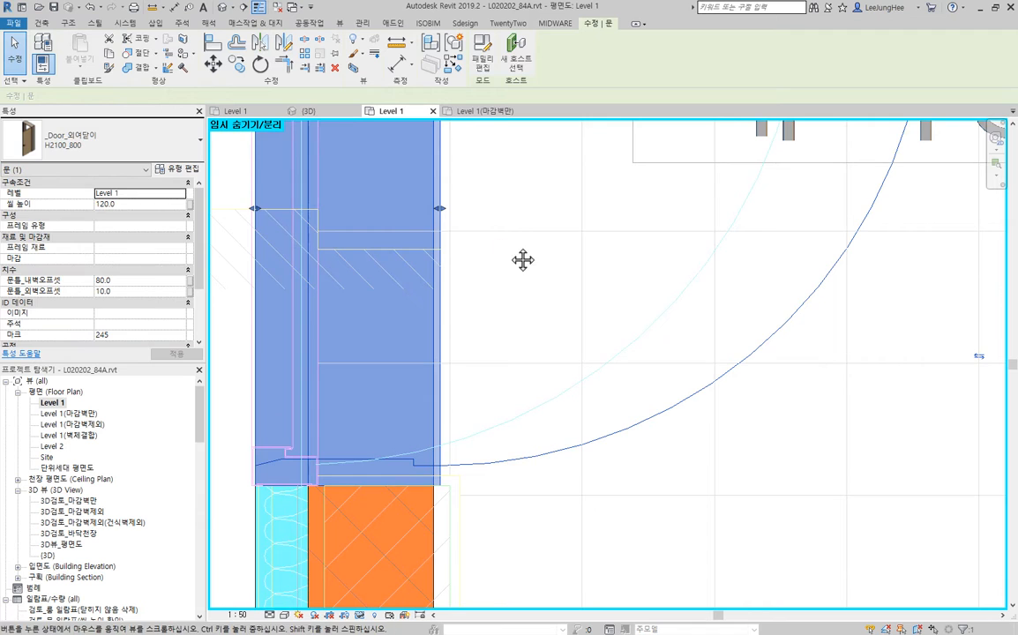
{"action": "middle_click_drag", "start_coordinate": [523, 260], "coordinate": [473, 212]}
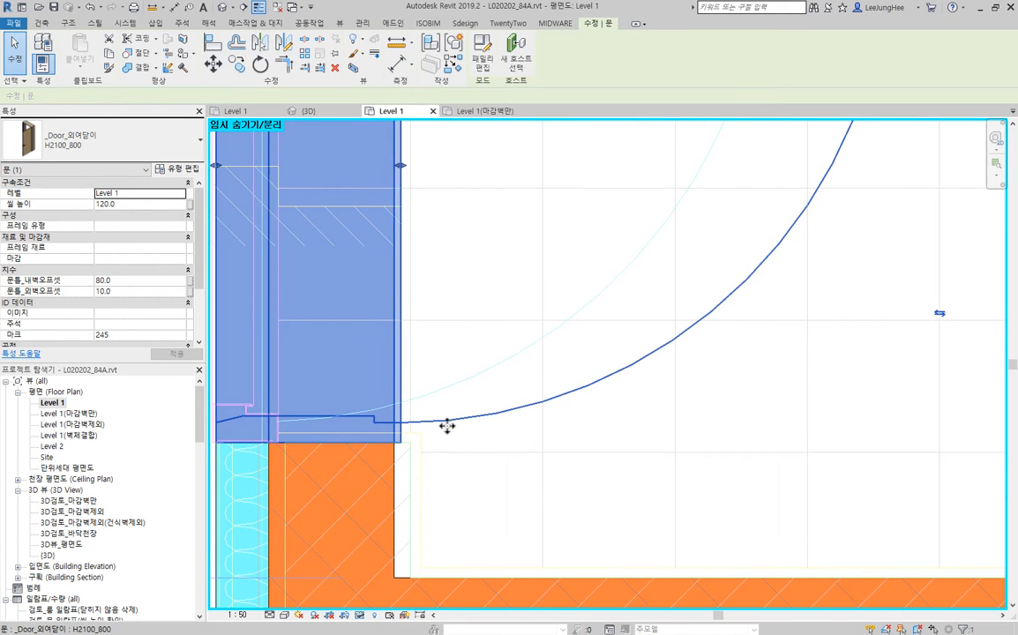
{"action": "scroll", "coordinate": [399, 487], "scroll_direction": "down", "scroll_amount": 3}
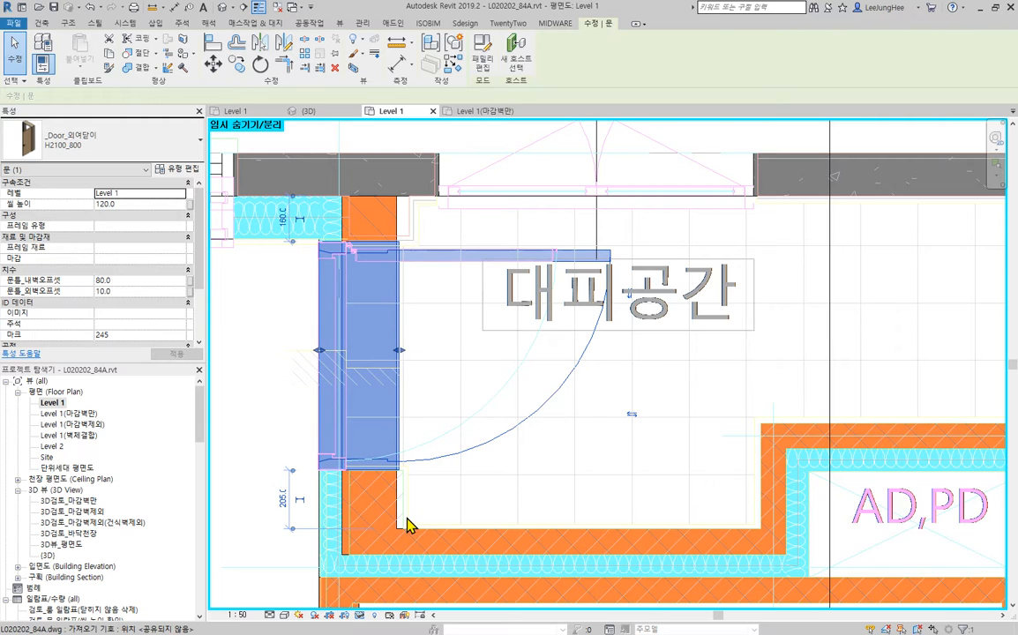
{"action": "scroll", "coordinate": [406, 518], "scroll_direction": "up", "scroll_amount": 2}
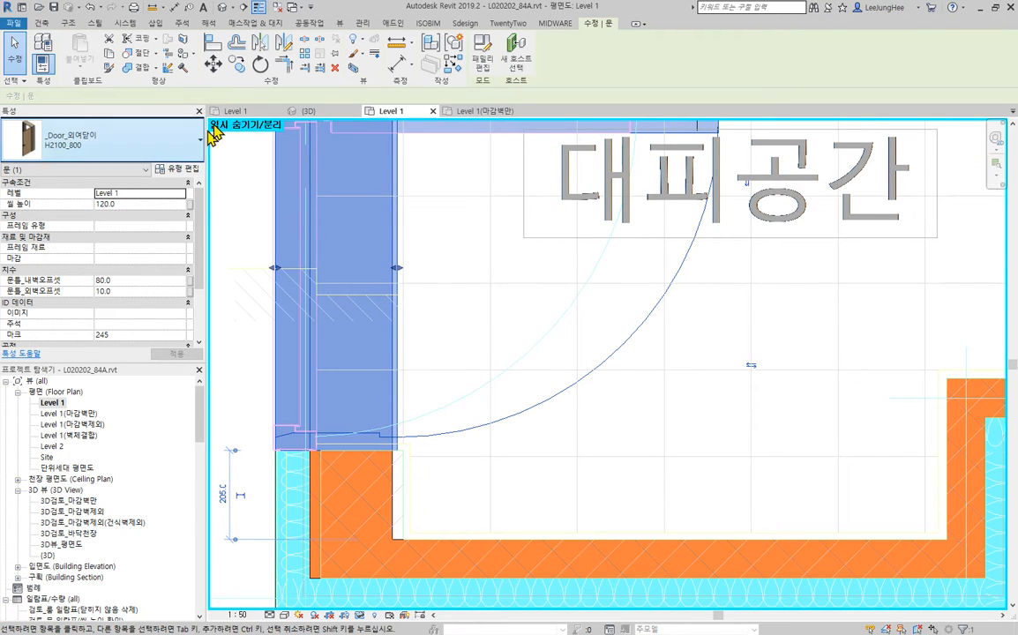
{"action": "key", "text": "a"}
{"action": "key", "text": "l"}
{"action": "left_click", "coordinate": [392, 432]}
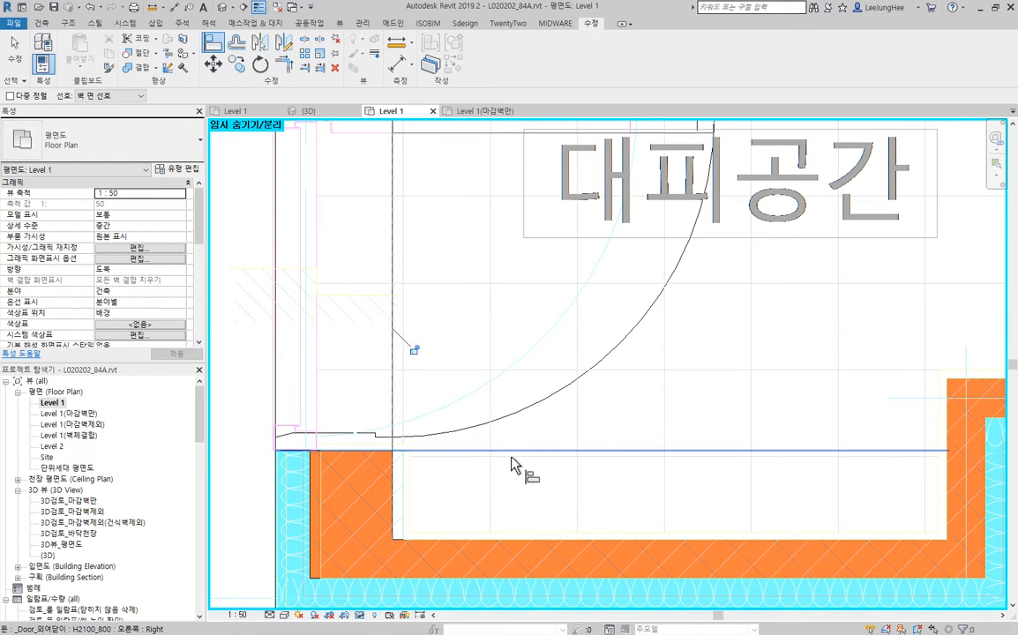
{"action": "left_click", "coordinate": [396, 414]}
{"action": "key", "text": "Escape"}
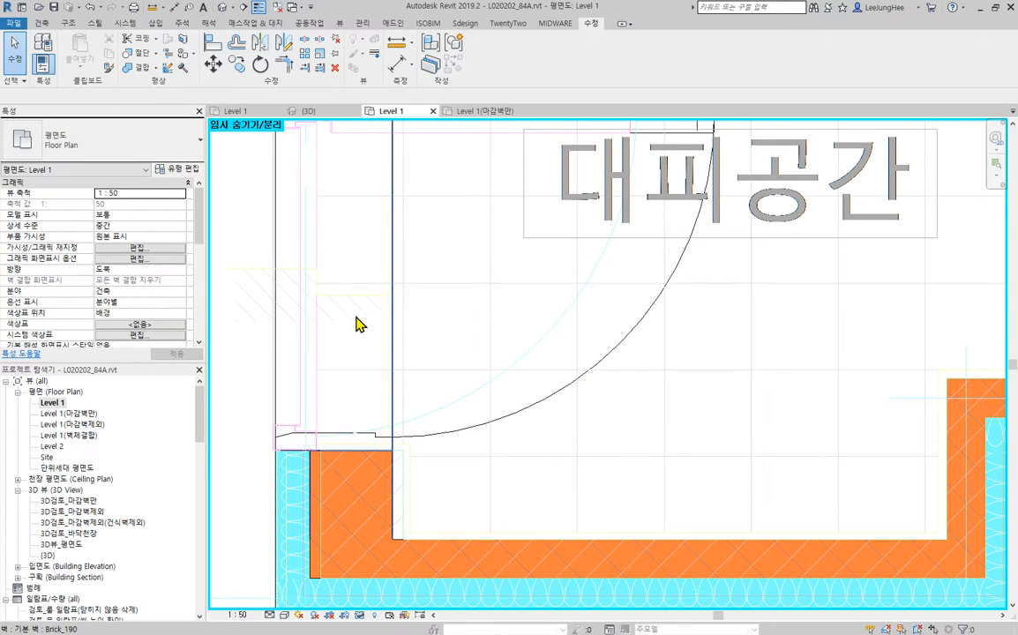
{"action": "scroll", "coordinate": [394, 300], "scroll_direction": "down", "scroll_amount": 3}
{"action": "scroll", "coordinate": [405, 446], "scroll_direction": "up", "scroll_amount": 3}
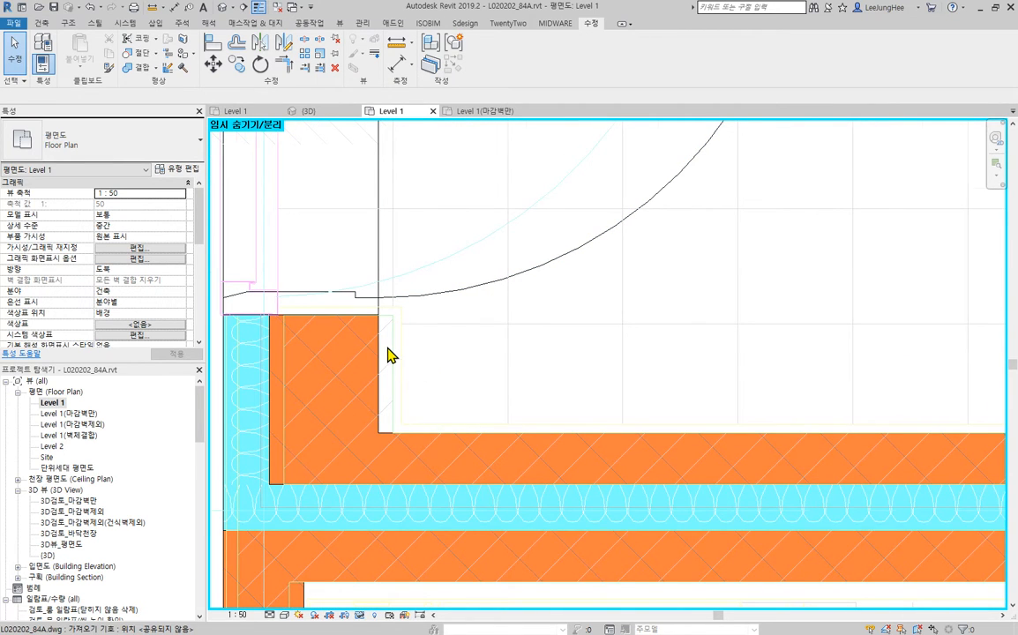
{"action": "scroll", "coordinate": [391, 355], "scroll_direction": "up", "scroll_amount": 3}
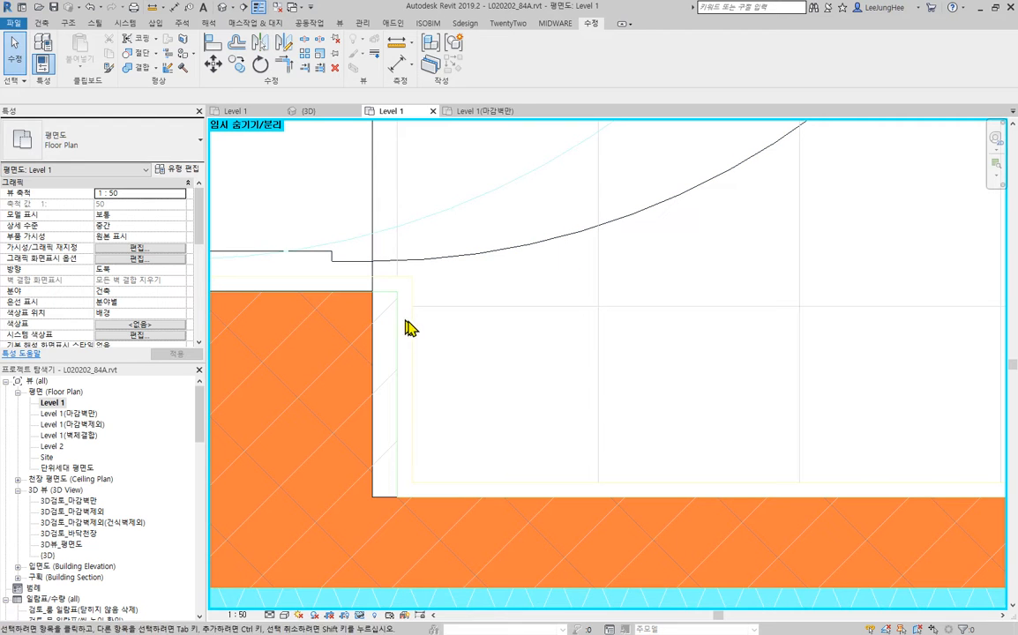
{"action": "scroll", "coordinate": [422, 331], "scroll_direction": "down", "scroll_amount": 5}
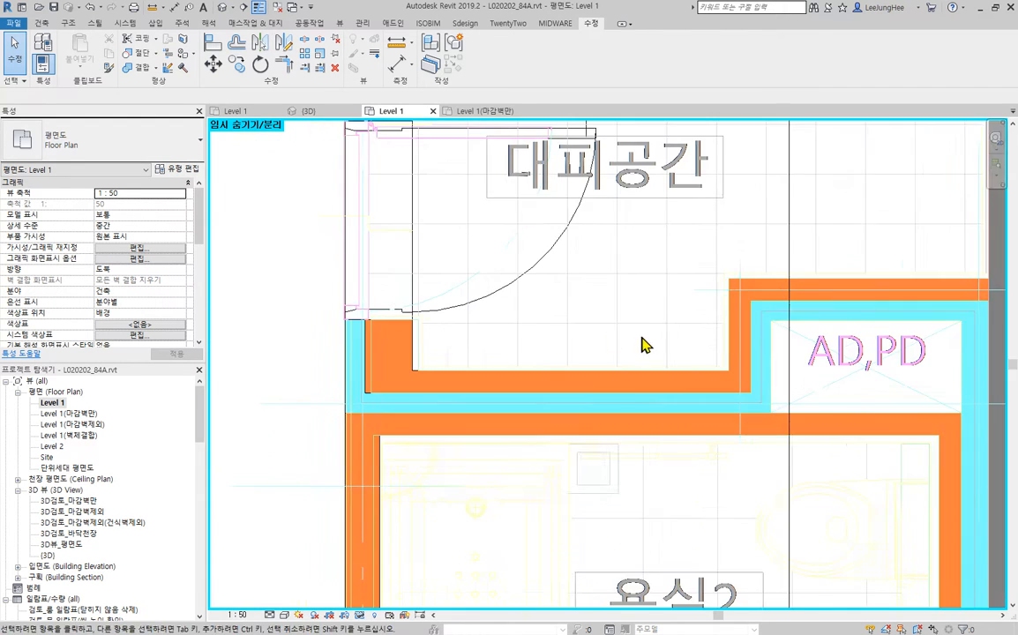
{"action": "middle_click_drag", "start_coordinate": [656, 351], "coordinate": [560, 355]}
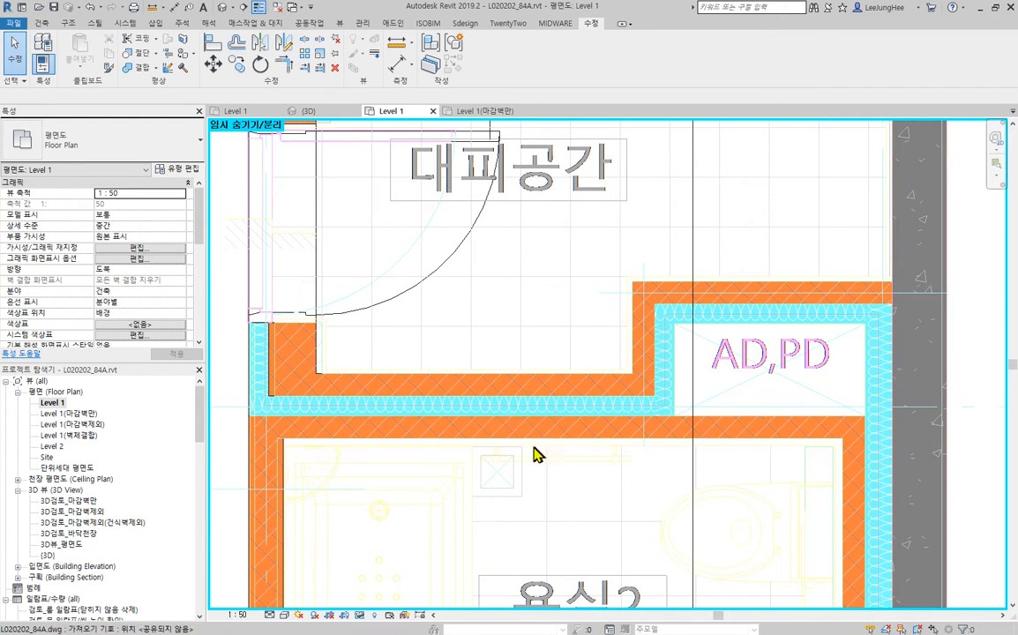
- Change the brick wall along the 욕실2 side of the Insulation_80 wall to type Brick_120
{"action": "middle_click_drag", "start_coordinate": [536, 455], "coordinate": [575, 386]}
{"action": "left_click", "coordinate": [607, 362]}
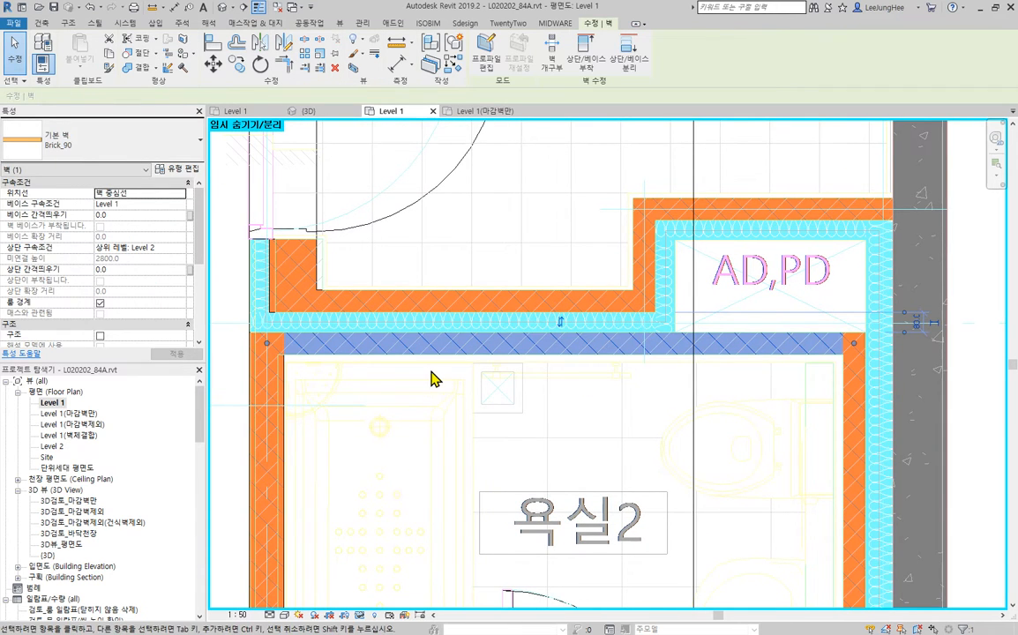
{"action": "left_click", "coordinate": [136, 148]}
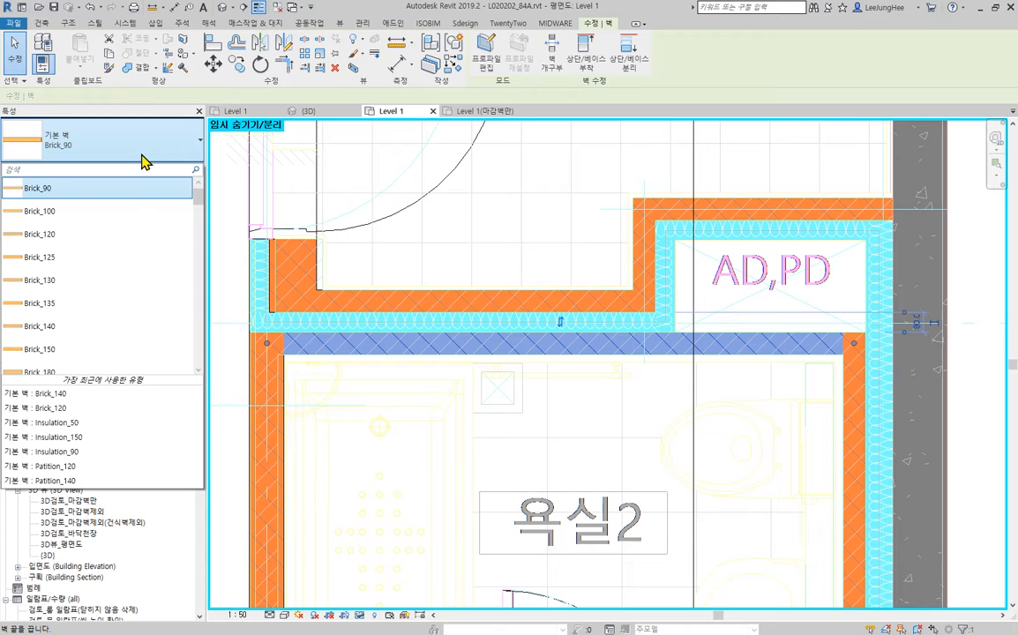
{"action": "left_click", "coordinate": [122, 235]}
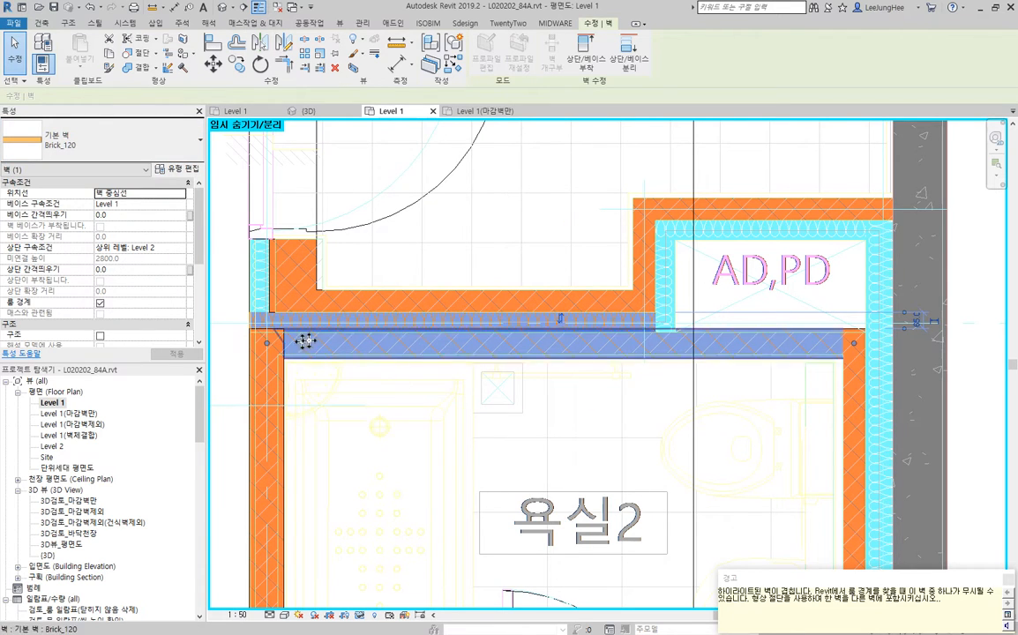
{"action": "scroll", "coordinate": [277, 345], "scroll_direction": "up", "scroll_amount": 4}
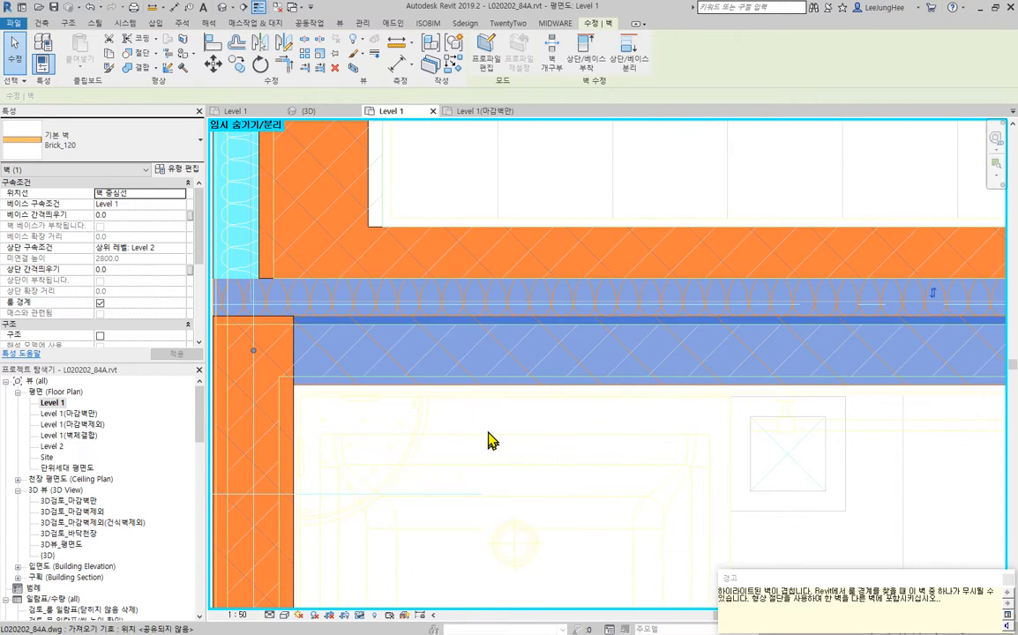
- Align the Brick_120 wall's outer face with the adjoining face of the Insulation_80 wall, removing their overlap
{"action": "scroll", "coordinate": [582, 394], "scroll_direction": "down", "scroll_amount": 1}
{"action": "middle_click_drag", "start_coordinate": [583, 394], "coordinate": [446, 412]}
{"action": "left_click", "coordinate": [212, 42]}
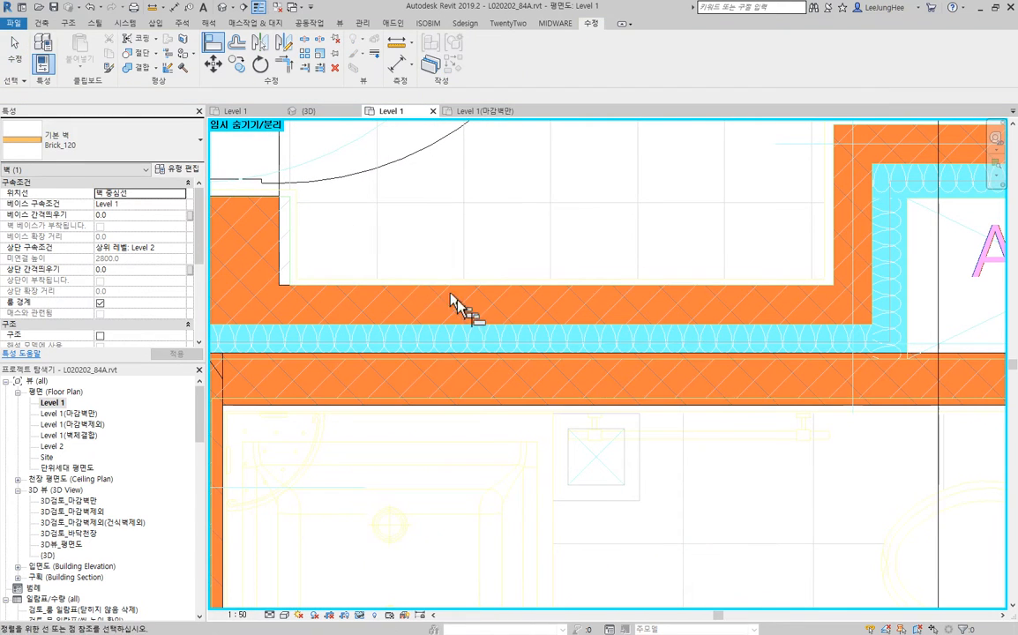
{"action": "left_click", "coordinate": [600, 352]}
{"action": "key", "text": "Escape"}
{"action": "key", "text": "Escape"}
{"action": "scroll", "coordinate": [719, 416], "scroll_direction": "down", "scroll_amount": 2}
{"action": "middle_click_drag", "start_coordinate": [752, 416], "coordinate": [643, 485]}
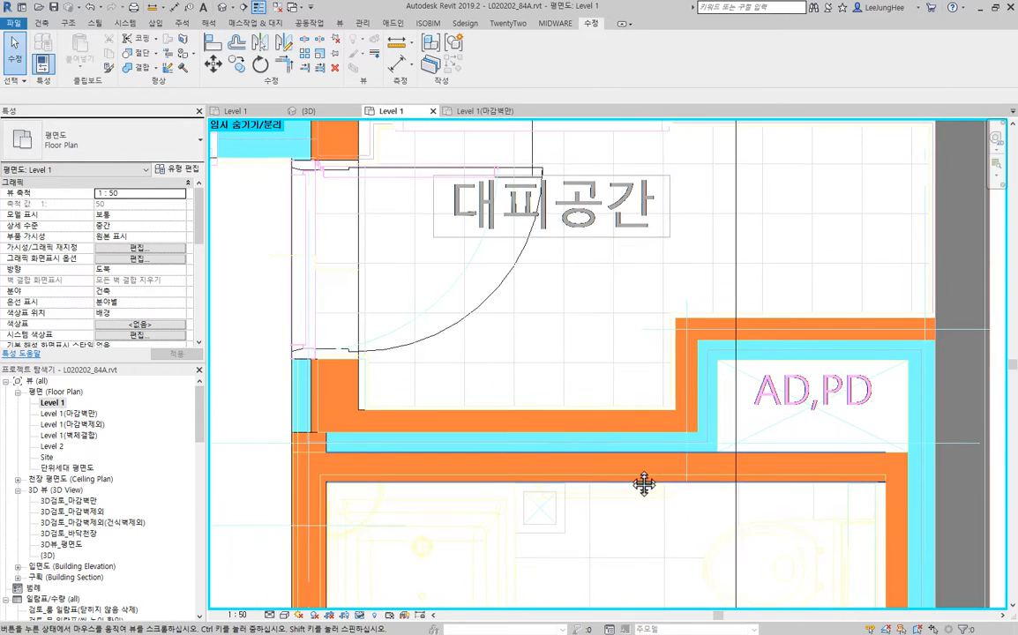
{"action": "middle_click_drag", "start_coordinate": [773, 457], "coordinate": [740, 413]}
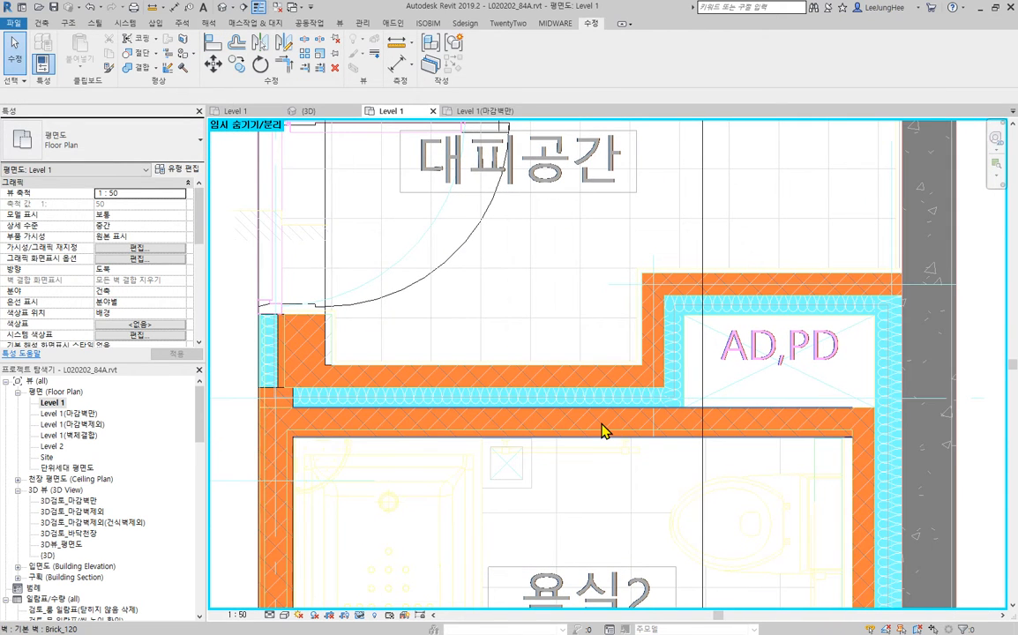
- Change the brick wall between 대피공간 and the insulation wall to type Brick_100
{"action": "left_click", "coordinate": [575, 379]}
{"action": "left_click_drag", "start_coordinate": [586, 362], "coordinate": [641, 381]}
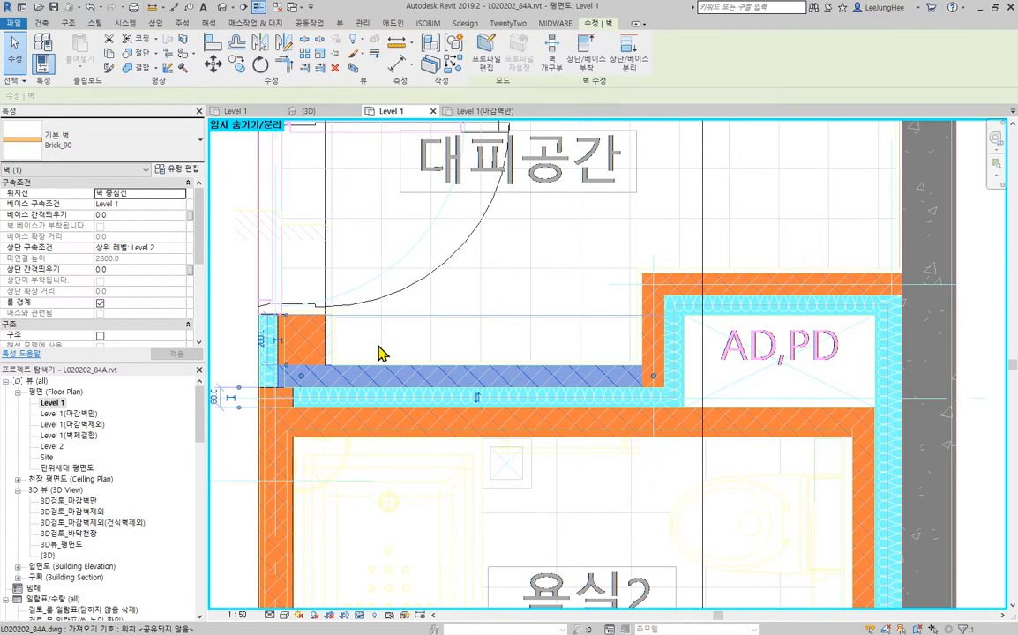
{"action": "left_click", "coordinate": [123, 147]}
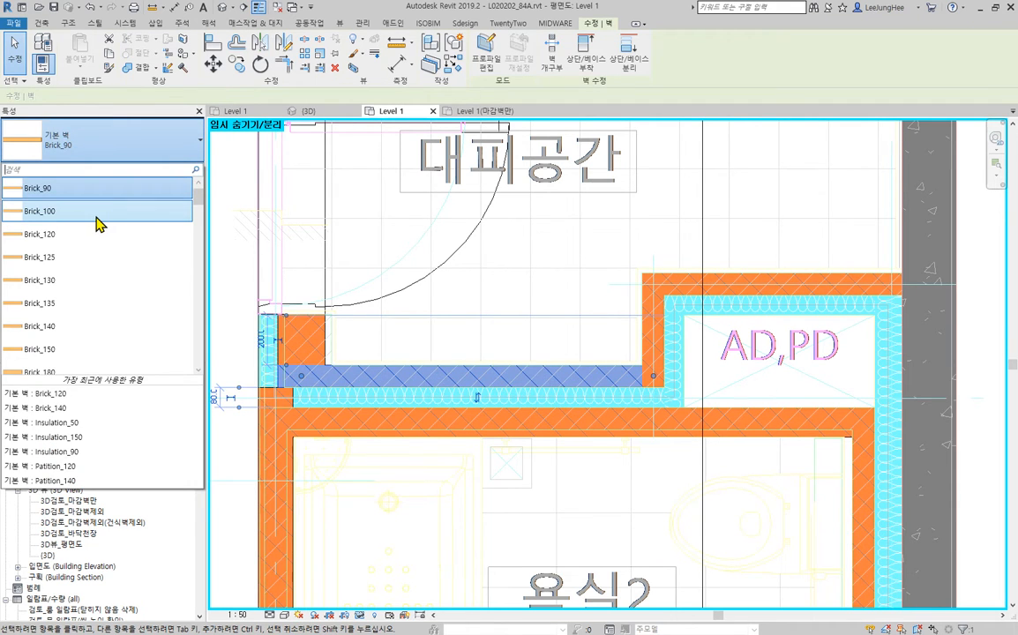
{"action": "left_click", "coordinate": [97, 222]}
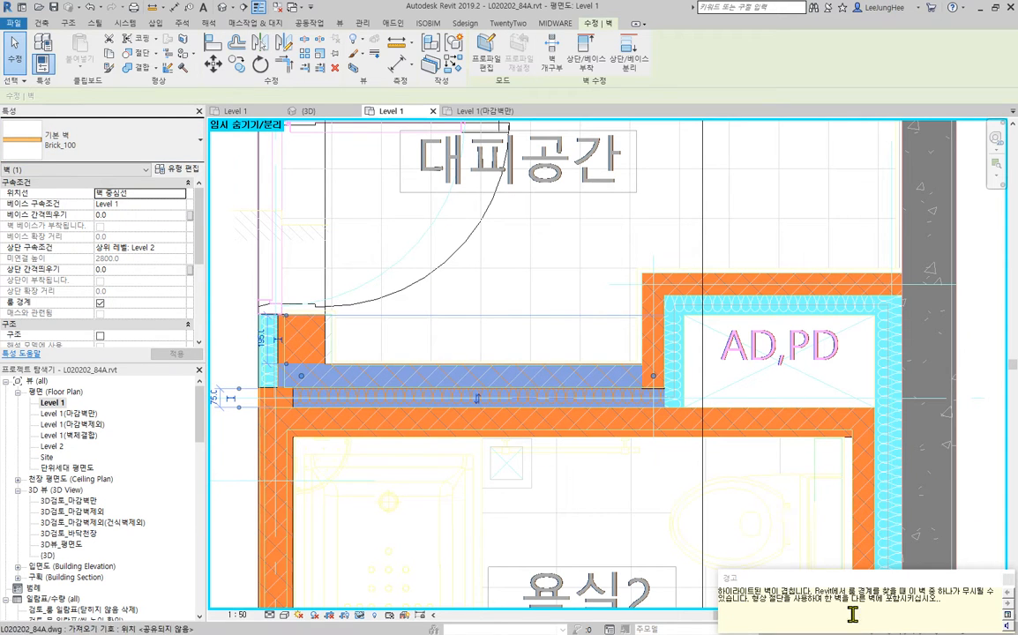
{"action": "left_click", "coordinate": [969, 467]}
{"action": "scroll", "coordinate": [512, 316], "scroll_direction": "up", "scroll_amount": 3}
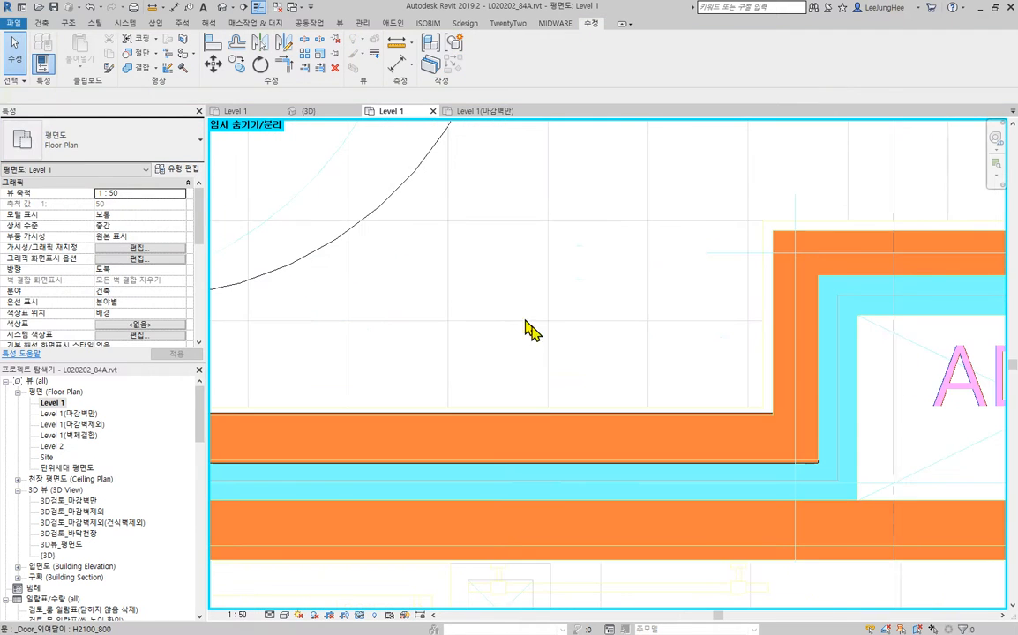
- Nudge the Brick_100 wall off the insulation and align its outer face with the adjoining Insulation_80 wall face
{"action": "left_click", "coordinate": [533, 416]}
{"action": "left_click_drag", "start_coordinate": [534, 424], "coordinate": [532, 414]}
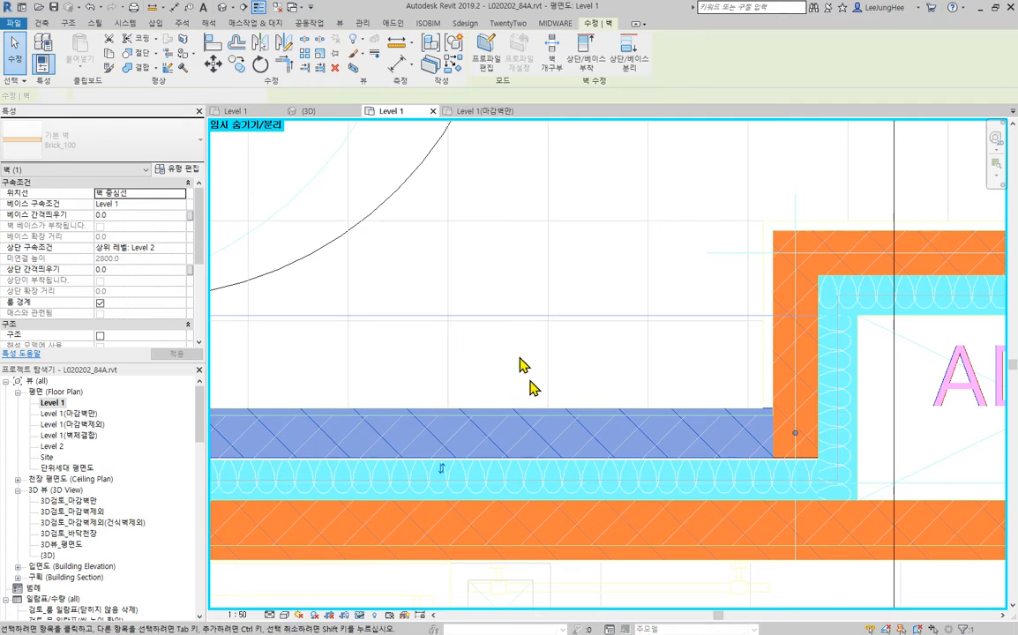
{"action": "left_click", "coordinate": [214, 51]}
{"action": "scroll", "coordinate": [644, 461], "scroll_direction": "up", "scroll_amount": 3}
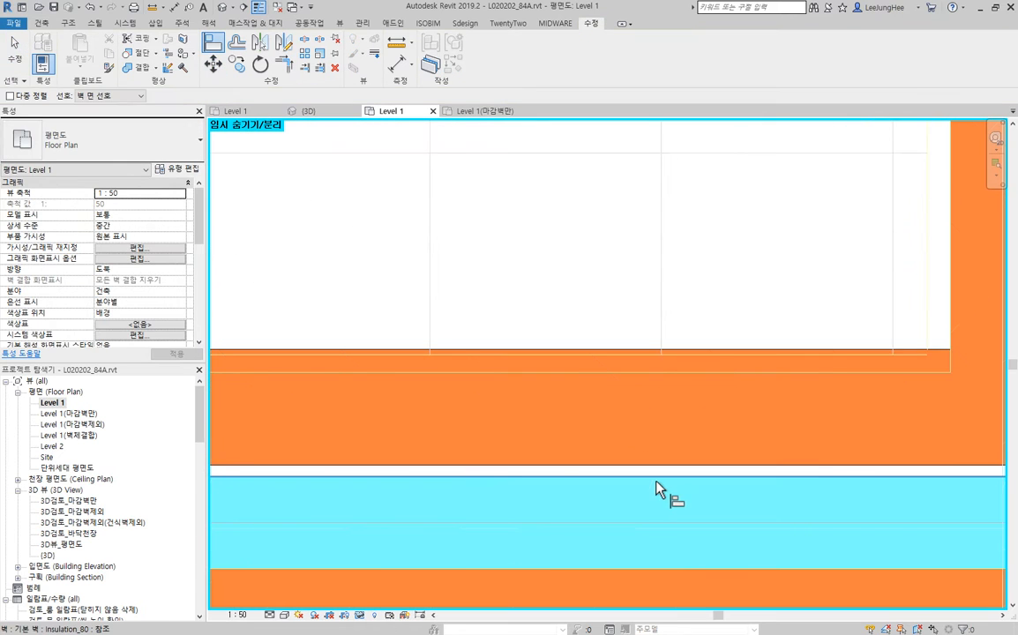
{"action": "scroll", "coordinate": [658, 475], "scroll_direction": "down", "scroll_amount": 5}
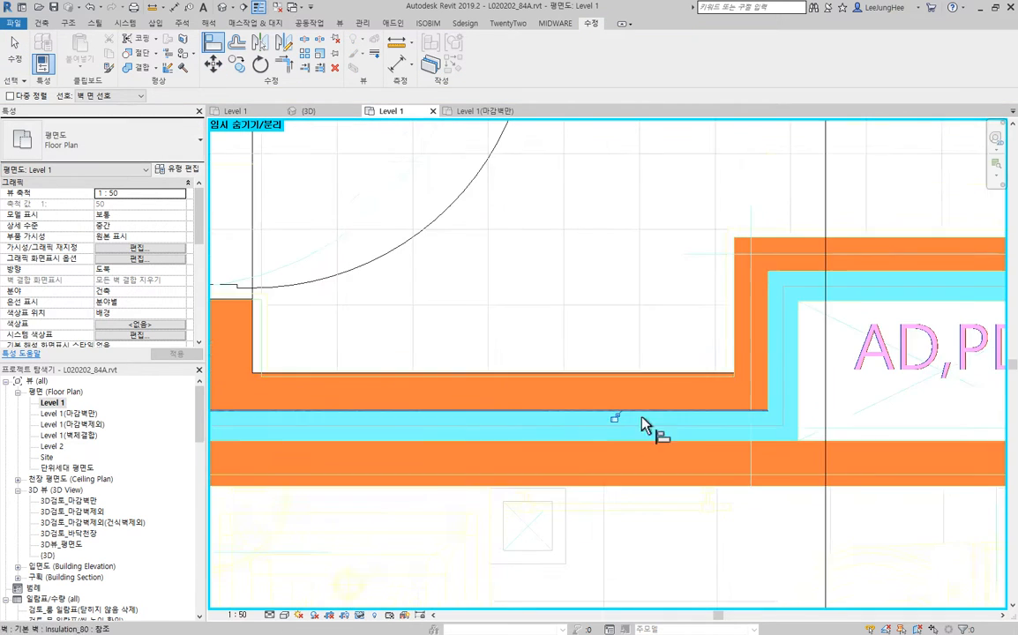
{"action": "key", "text": "Escape"}
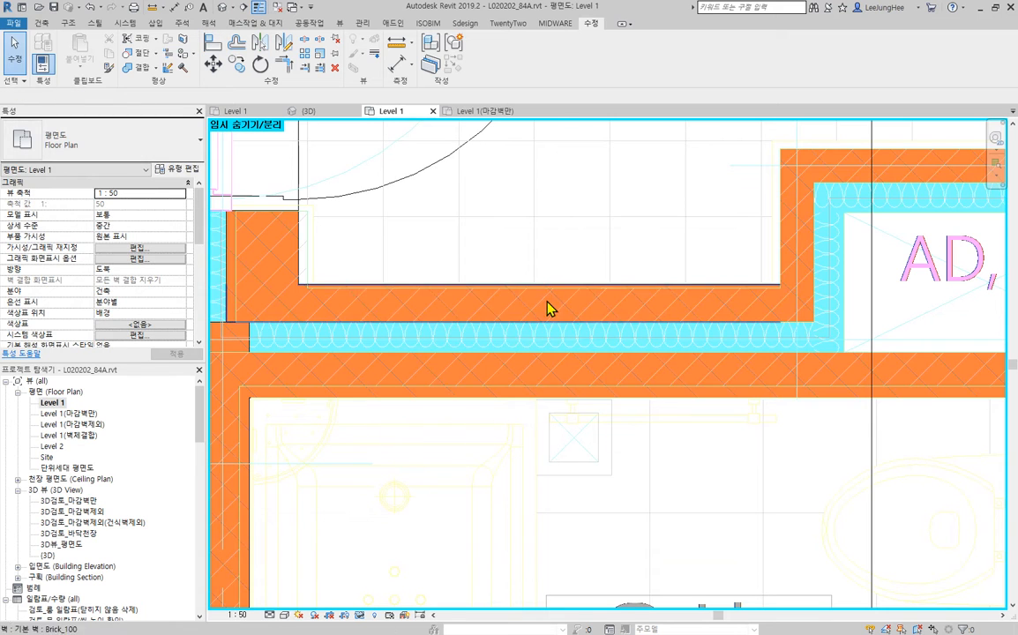
- Examine the imported CAD lines against the inner faces of the brick walls around 욕실2
{"action": "middle_click_drag", "start_coordinate": [863, 439], "coordinate": [545, 306]}
{"action": "left_click", "coordinate": [723, 437]}
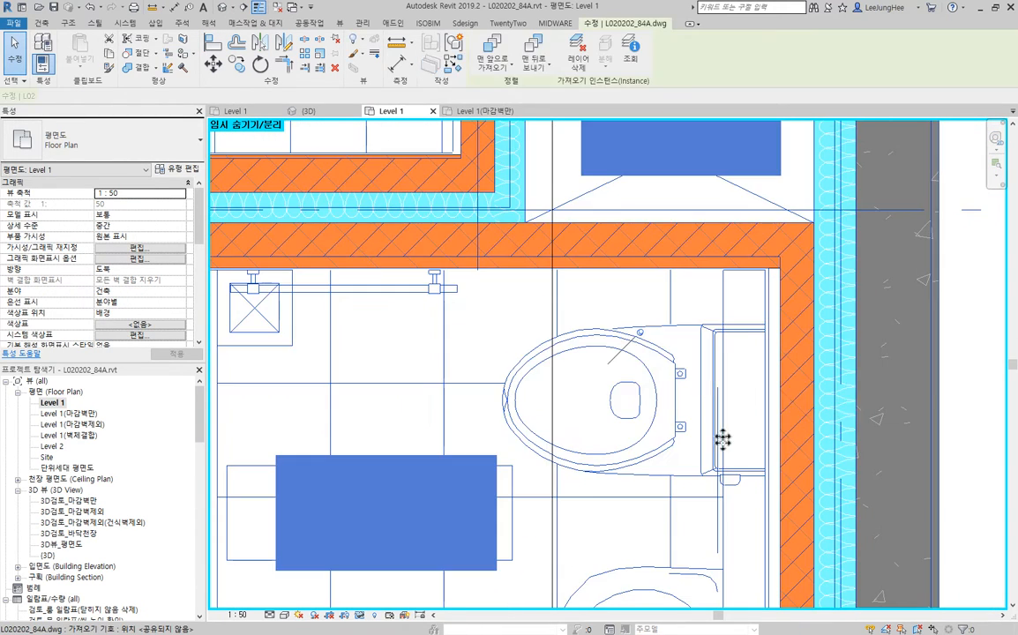
{"action": "middle_click_drag", "start_coordinate": [538, 349], "coordinate": [902, 386]}
{"action": "scroll", "coordinate": [323, 341], "scroll_direction": "up", "scroll_amount": 10}
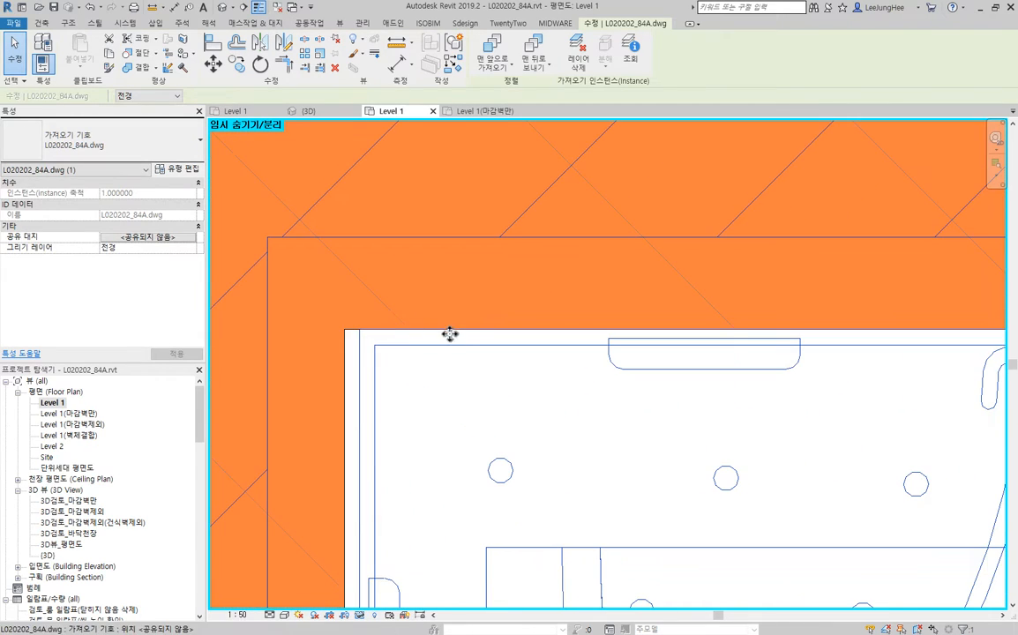
{"action": "scroll", "coordinate": [397, 375], "scroll_direction": "down", "scroll_amount": 8}
{"action": "scroll", "coordinate": [393, 357], "scroll_direction": "up", "scroll_amount": 5}
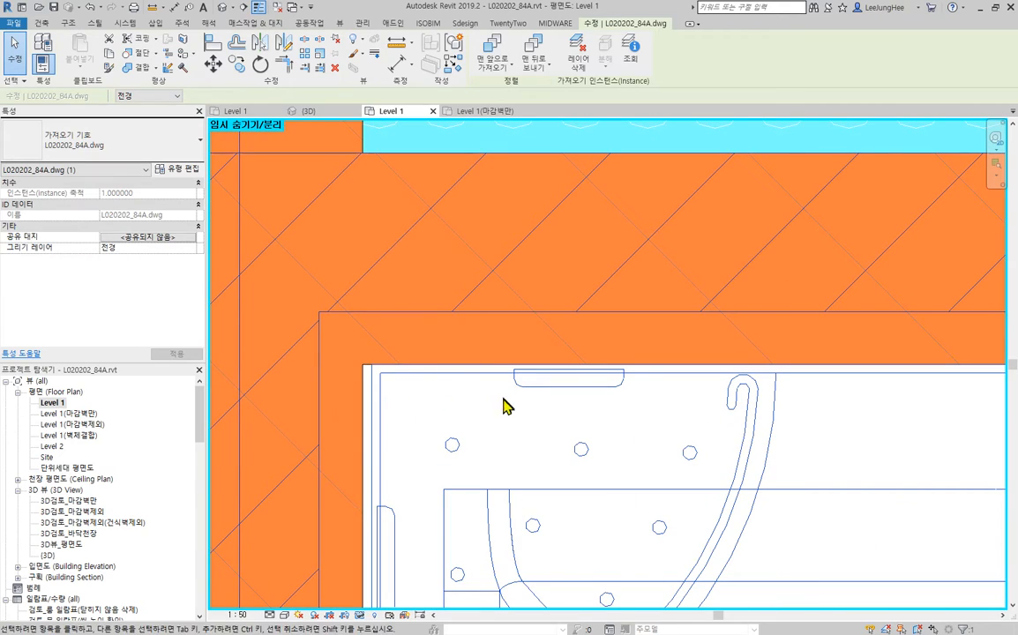
{"action": "scroll", "coordinate": [491, 375], "scroll_direction": "down", "scroll_amount": 7}
{"action": "middle_click_drag", "start_coordinate": [625, 438], "coordinate": [579, 160]}
{"action": "middle_click_drag", "start_coordinate": [667, 409], "coordinate": [637, 605]}
{"action": "middle_click_drag", "start_coordinate": [623, 261], "coordinate": [598, 356]}
{"action": "key", "text": "Escape"}
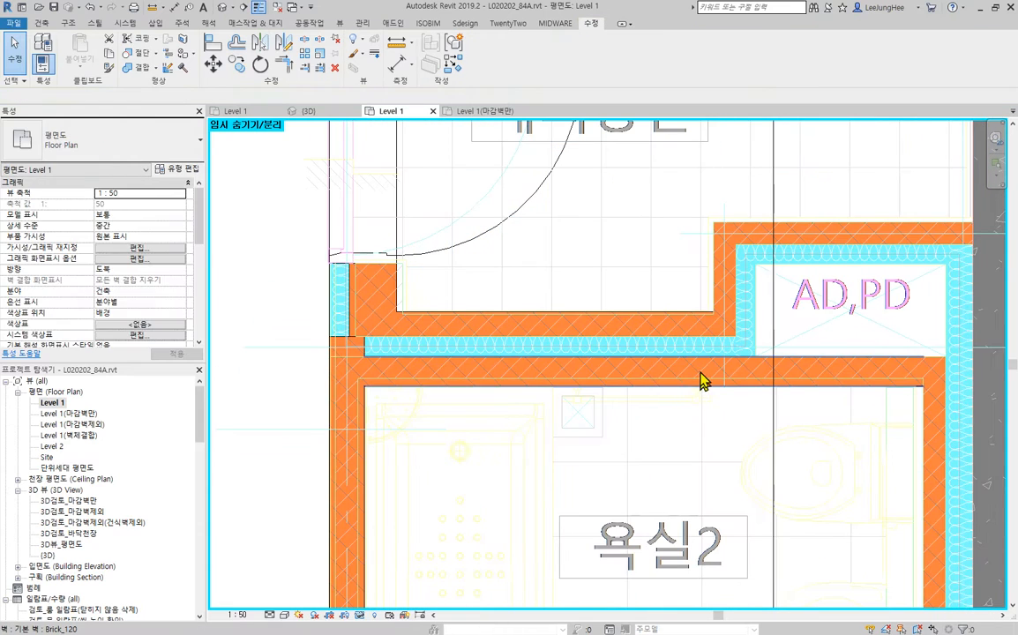
- Select the Brick_120, Insulation_80 and Brick_100 walls between 욕실2 and 대피공간 and nudge them together toward 대피공간
{"action": "left_click", "coordinate": [704, 379]}
{"action": "scroll", "coordinate": [700, 347], "scroll_direction": "up", "scroll_amount": 3}
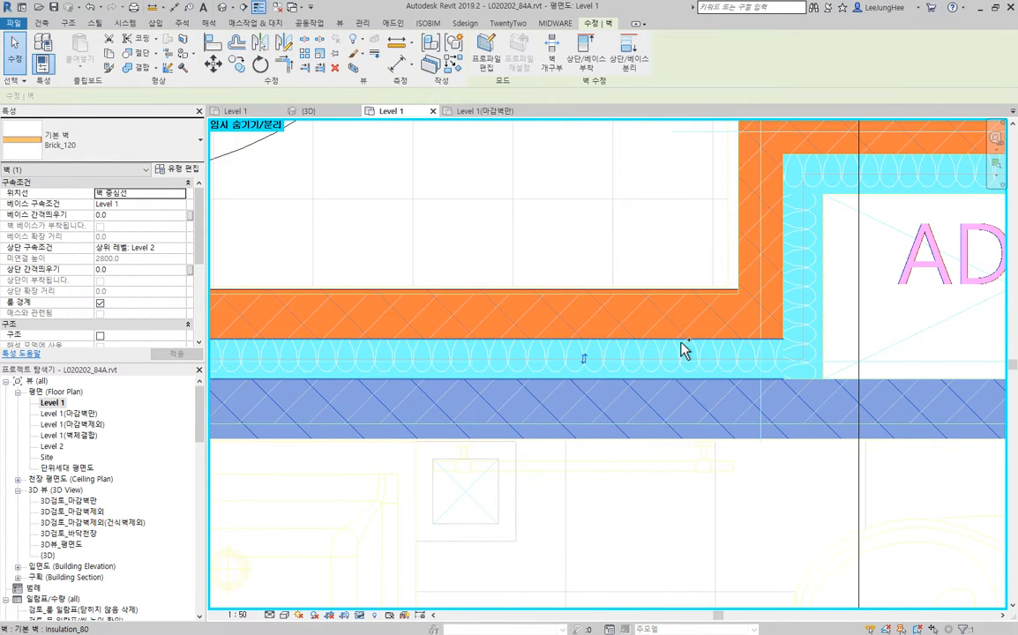
{"action": "left_click", "coordinate": [685, 350], "text": "ctrl"}
{"action": "left_click", "coordinate": [666, 300], "text": "ctrl"}
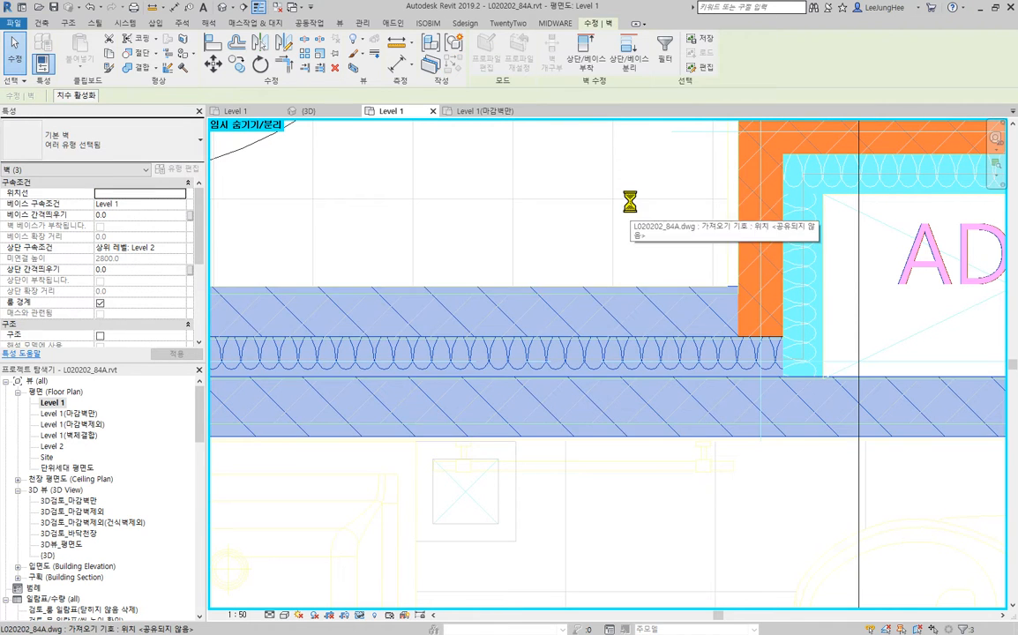
{"action": "key", "text": "Up"}
{"action": "key", "text": "Up"}
{"action": "key", "text": "Up"}
{"action": "key", "text": "Up"}
{"action": "key", "text": "Up"}
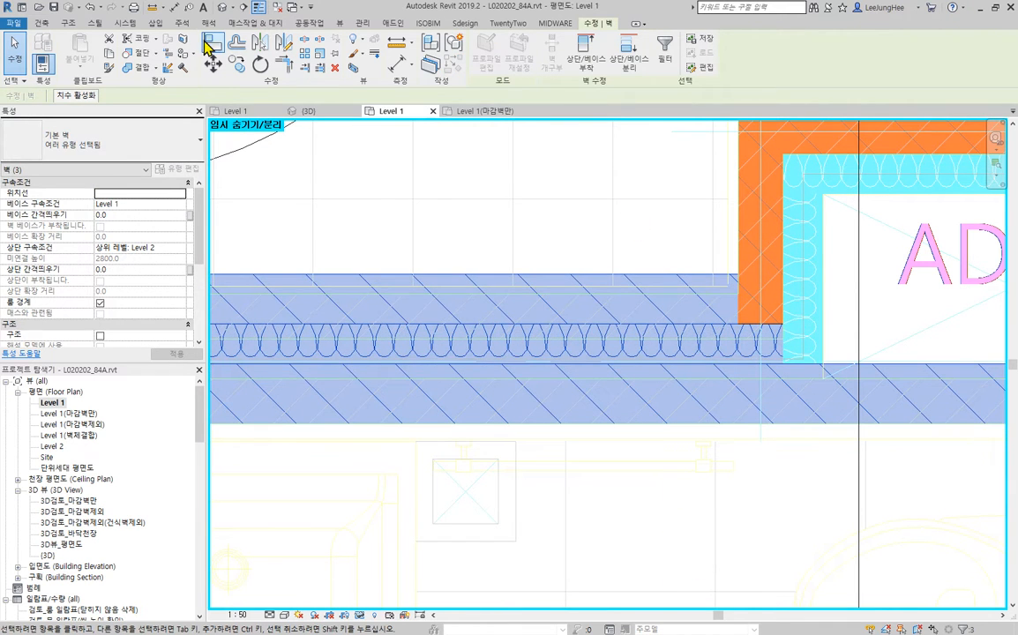
- Inspect the CAD wall and finish lines along the full 욕실2 side of the Brick_120 wall
{"action": "left_click", "coordinate": [648, 463]}
{"action": "left_click", "coordinate": [644, 476]}
{"action": "scroll", "coordinate": [613, 460], "scroll_direction": "up", "scroll_amount": 3}
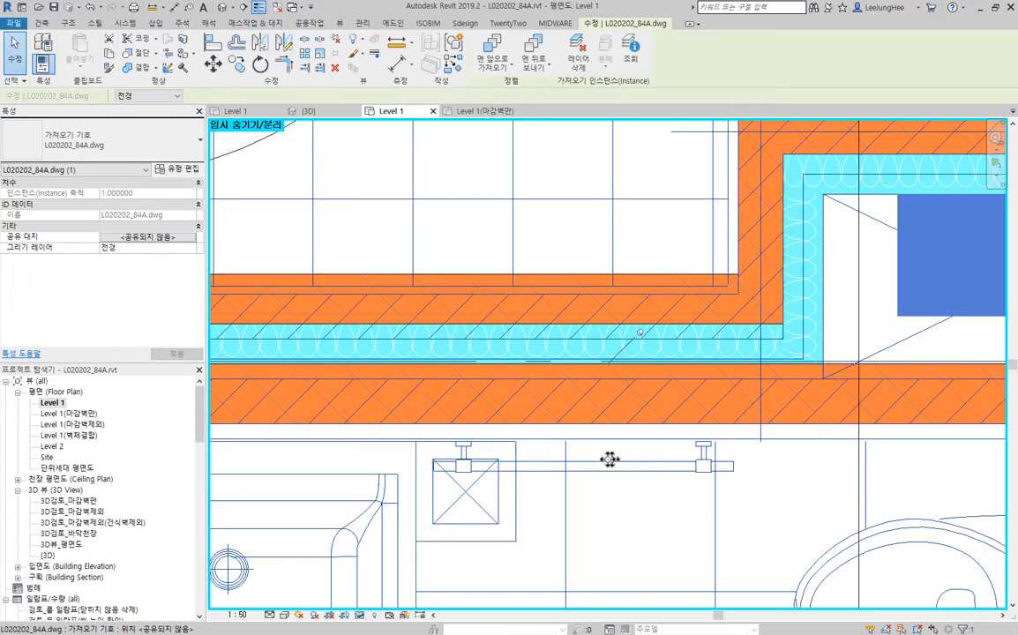
{"action": "scroll", "coordinate": [697, 441], "scroll_direction": "up", "scroll_amount": 2}
{"action": "scroll", "coordinate": [519, 426], "scroll_direction": "up", "scroll_amount": 5}
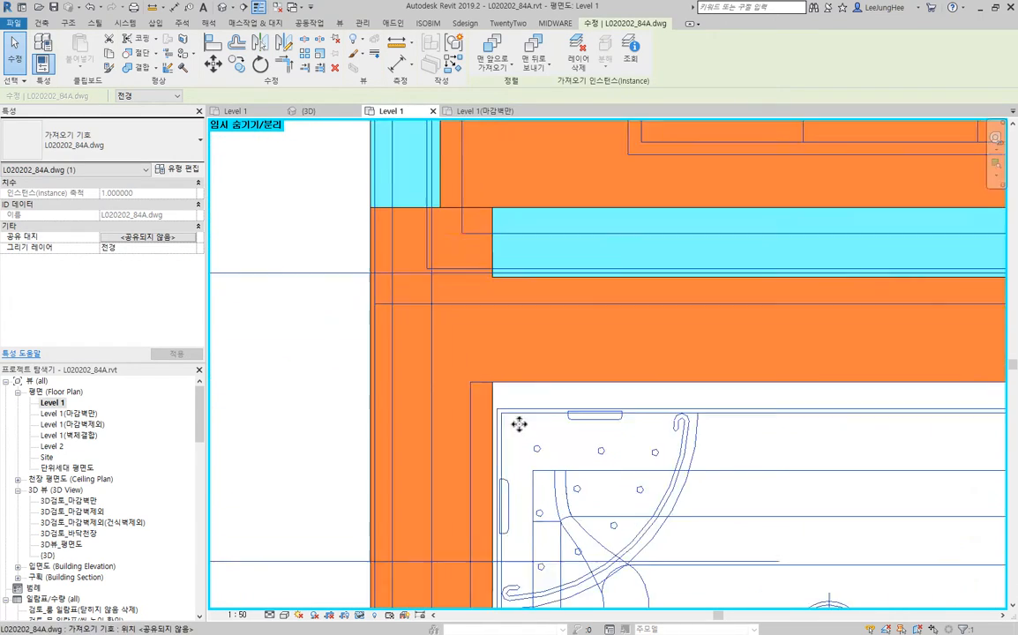
{"action": "scroll", "coordinate": [709, 395], "scroll_direction": "down", "scroll_amount": 3}
{"action": "middle_click_drag", "start_coordinate": [771, 409], "coordinate": [268, 341]}
{"action": "middle_click_drag", "start_coordinate": [684, 375], "coordinate": [254, 363]}
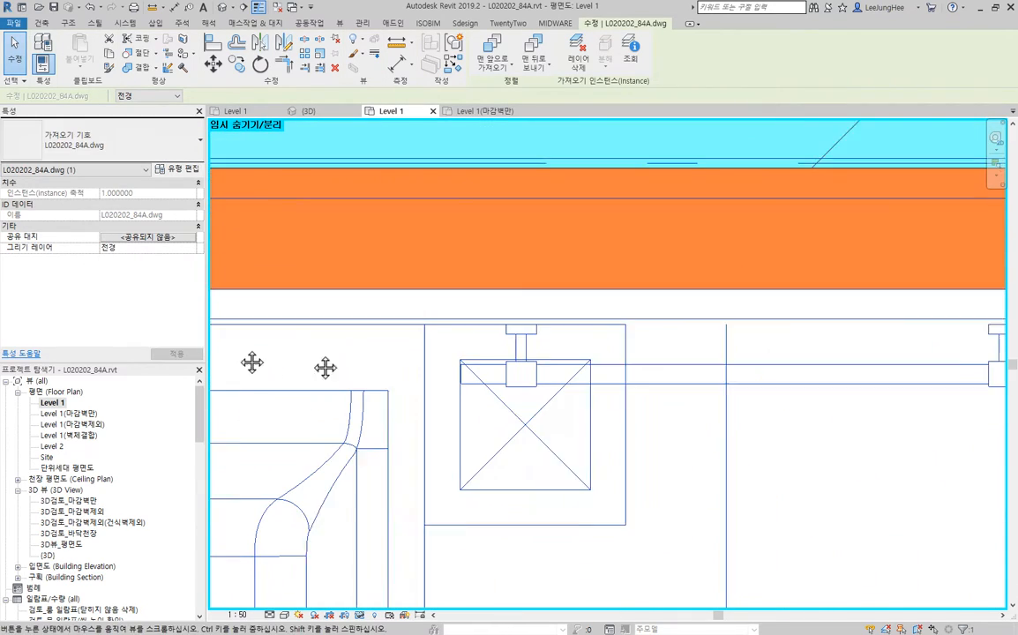
{"action": "middle_click_drag", "start_coordinate": [765, 389], "coordinate": [345, 362]}
{"action": "middle_click_drag", "start_coordinate": [649, 382], "coordinate": [258, 479]}
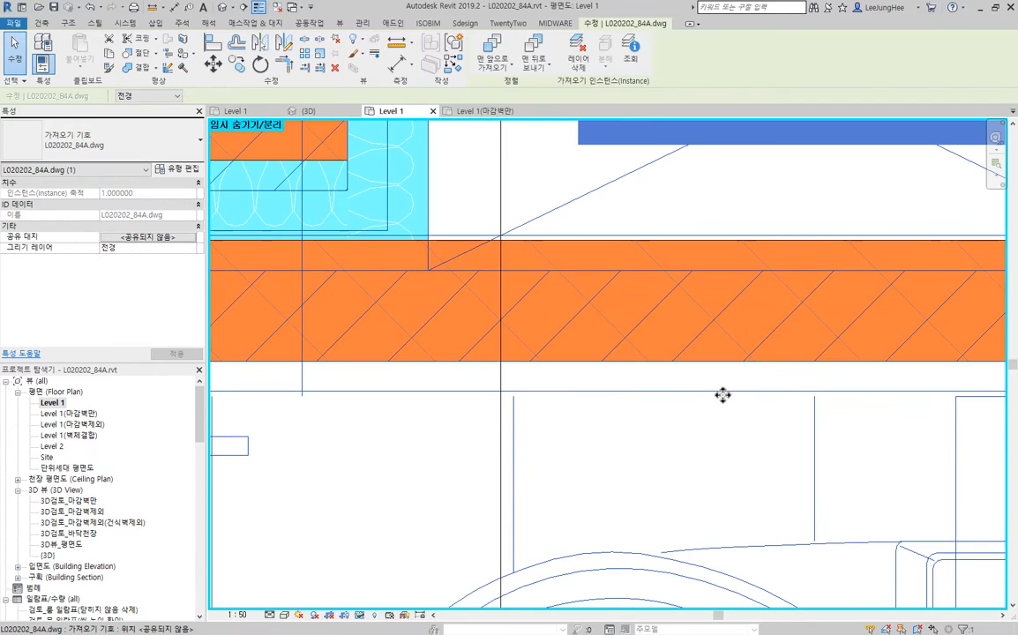
{"action": "scroll", "coordinate": [675, 397], "scroll_direction": "down", "scroll_amount": 2}
{"action": "middle_click_drag", "start_coordinate": [741, 427], "coordinate": [634, 428]}
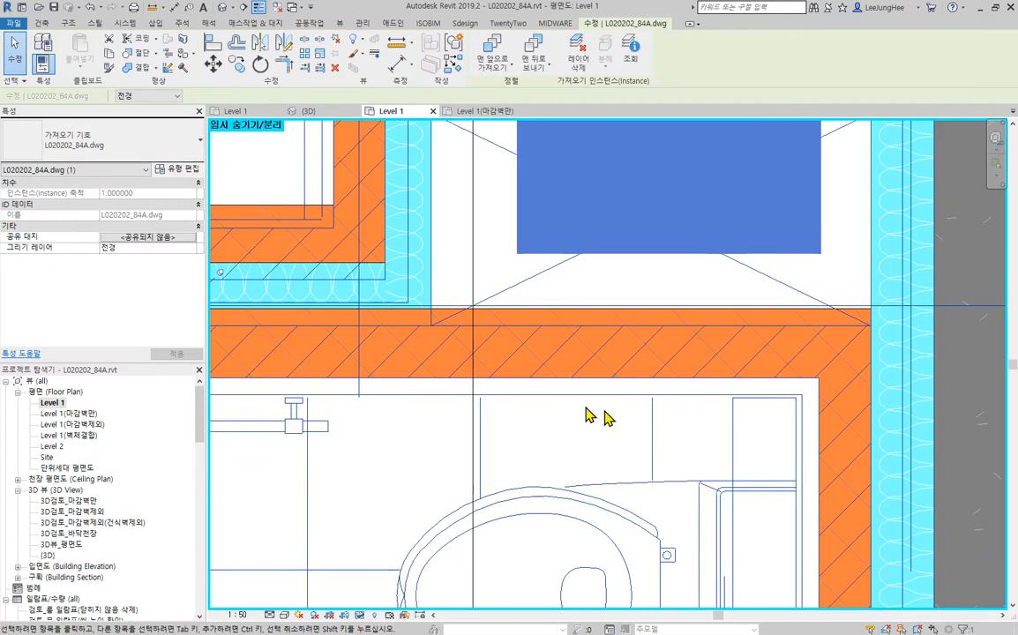
{"action": "middle_click_drag", "start_coordinate": [459, 441], "coordinate": [890, 459]}
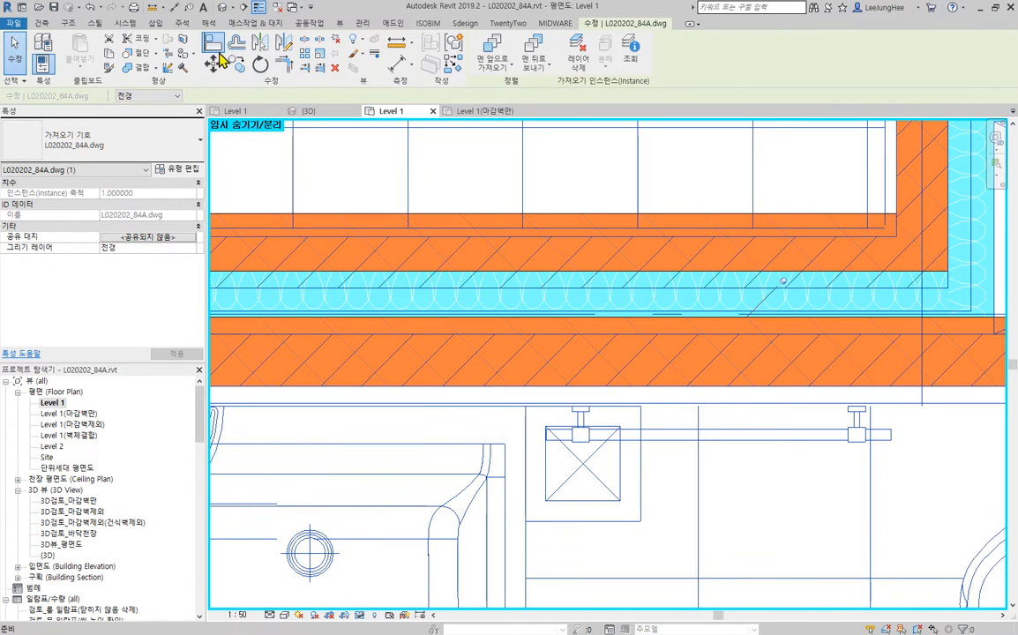
- Align the Brick_120 wall's 욕실2-side face with the CAD line, and bring the insulation and Brick_100 walls flush against it
{"action": "left_click", "coordinate": [219, 52]}
{"action": "left_click", "coordinate": [782, 403]}
{"action": "left_click", "coordinate": [783, 388]}
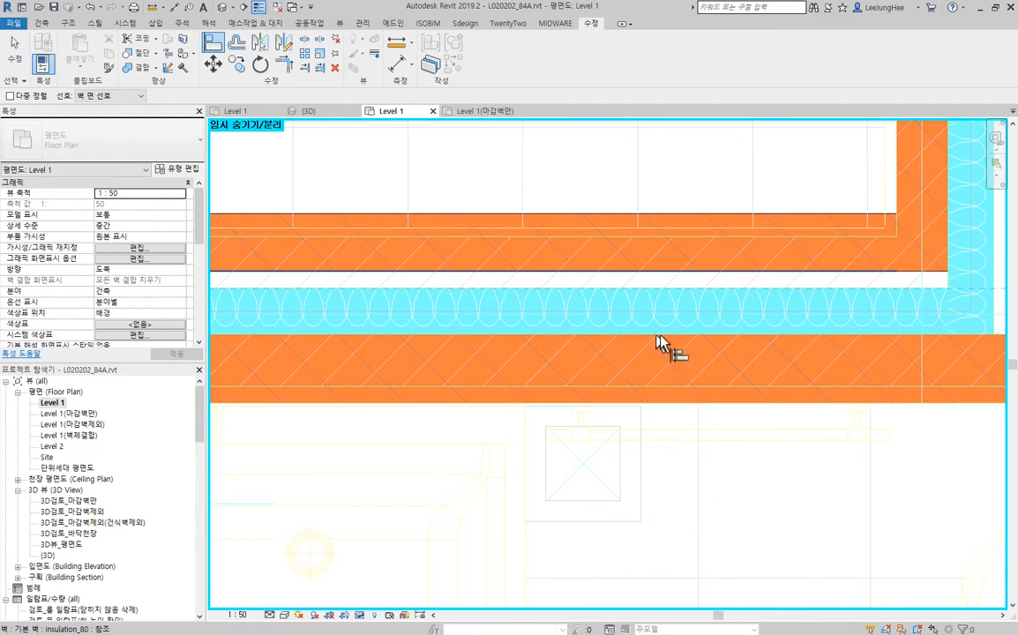
{"action": "scroll", "coordinate": [697, 342], "scroll_direction": "down", "scroll_amount": 2}
{"action": "scroll", "coordinate": [713, 342], "scroll_direction": "down", "scroll_amount": 2}
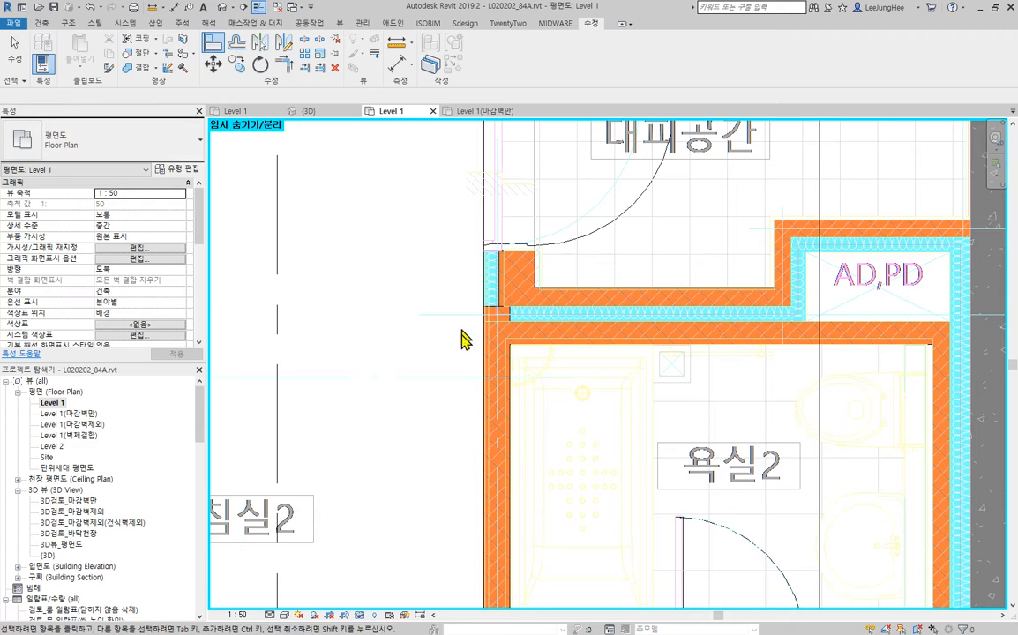
- Examine the Brick_140 wall between 침실2 and 욕실2 against the imported CAD lines
{"action": "scroll", "coordinate": [465, 340], "scroll_direction": "up", "scroll_amount": 2}
{"action": "middle_click_drag", "start_coordinate": [537, 475], "coordinate": [468, 347]}
{"action": "left_click", "coordinate": [468, 349]}
{"action": "scroll", "coordinate": [468, 350], "scroll_direction": "up", "scroll_amount": 3}
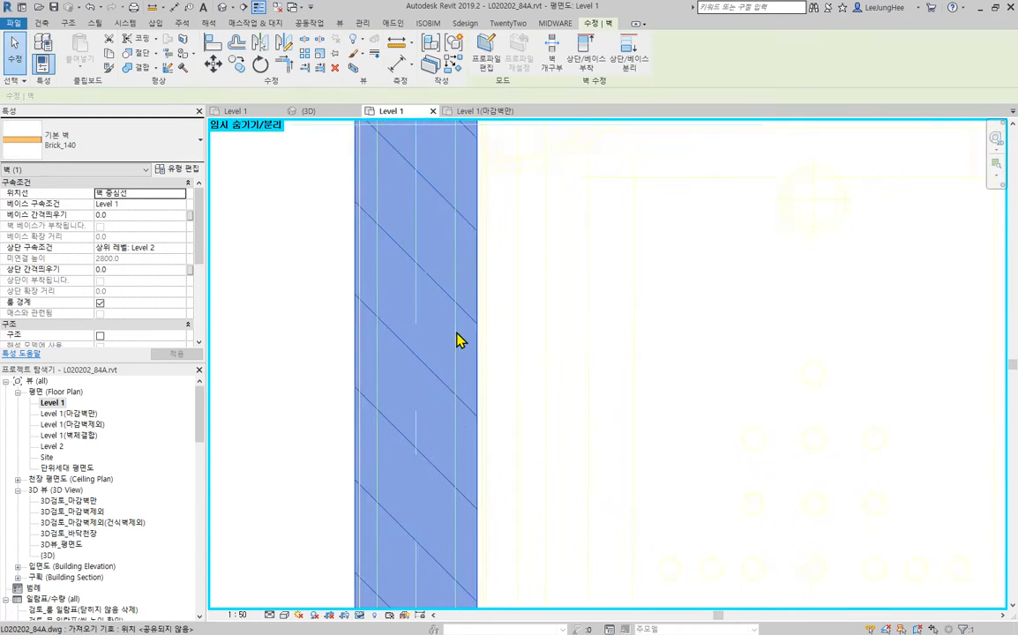
{"action": "scroll", "coordinate": [459, 341], "scroll_direction": "up", "scroll_amount": 1}
{"action": "left_click", "coordinate": [546, 341]}
{"action": "scroll", "coordinate": [494, 391], "scroll_direction": "down", "scroll_amount": 1}
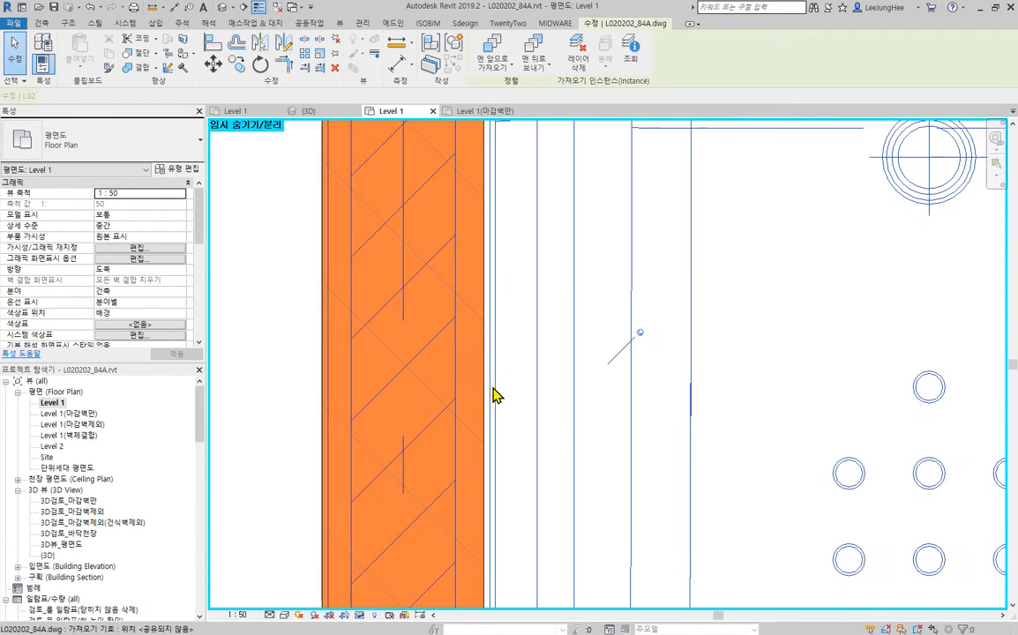
{"action": "left_click", "coordinate": [557, 414]}
{"action": "scroll", "coordinate": [575, 405], "scroll_direction": "down", "scroll_amount": 4}
{"action": "scroll", "coordinate": [482, 415], "scroll_direction": "up", "scroll_amount": 3}
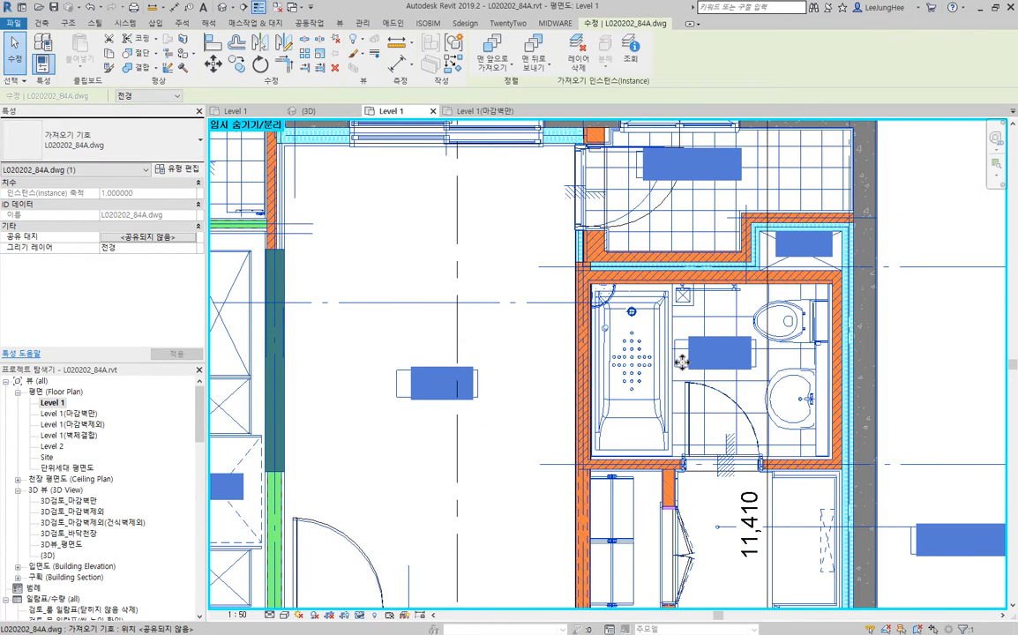
- Align the 침실2-side face of the brick wall between 침실2 and the bathroom and closet with the CAD wall line
{"action": "left_click", "coordinate": [521, 458]}
{"action": "middle_click_drag", "start_coordinate": [670, 387], "coordinate": [582, 275]}
{"action": "scroll", "coordinate": [527, 448], "scroll_direction": "up", "scroll_amount": 3}
{"action": "scroll", "coordinate": [438, 393], "scroll_direction": "up", "scroll_amount": 4}
{"action": "scroll", "coordinate": [439, 399], "scroll_direction": "up", "scroll_amount": 2}
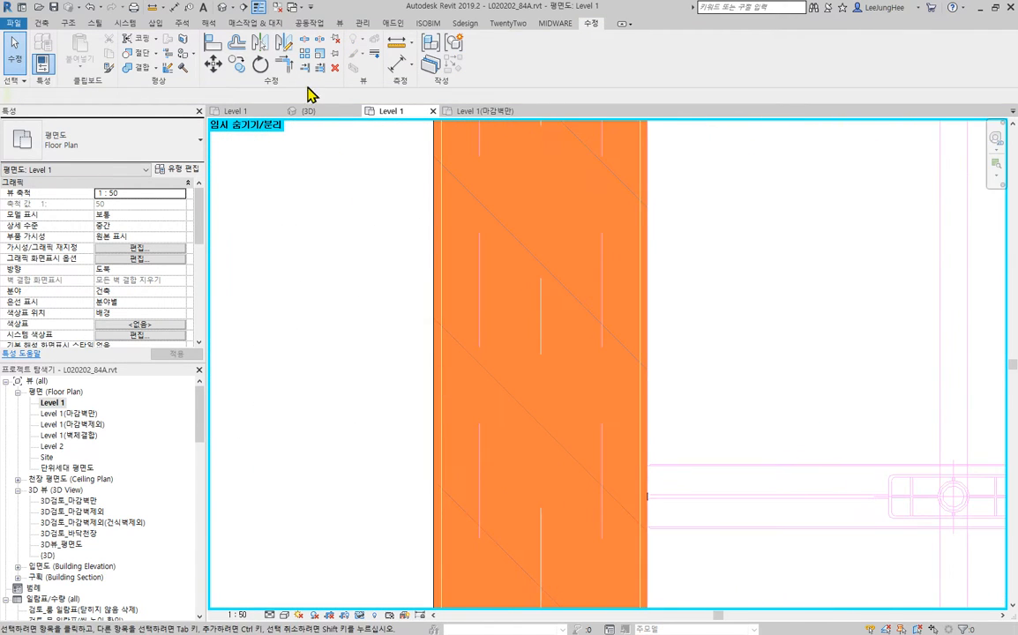
{"action": "left_click", "coordinate": [215, 46]}
{"action": "left_click", "coordinate": [444, 310]}
{"action": "left_click", "coordinate": [431, 313]}
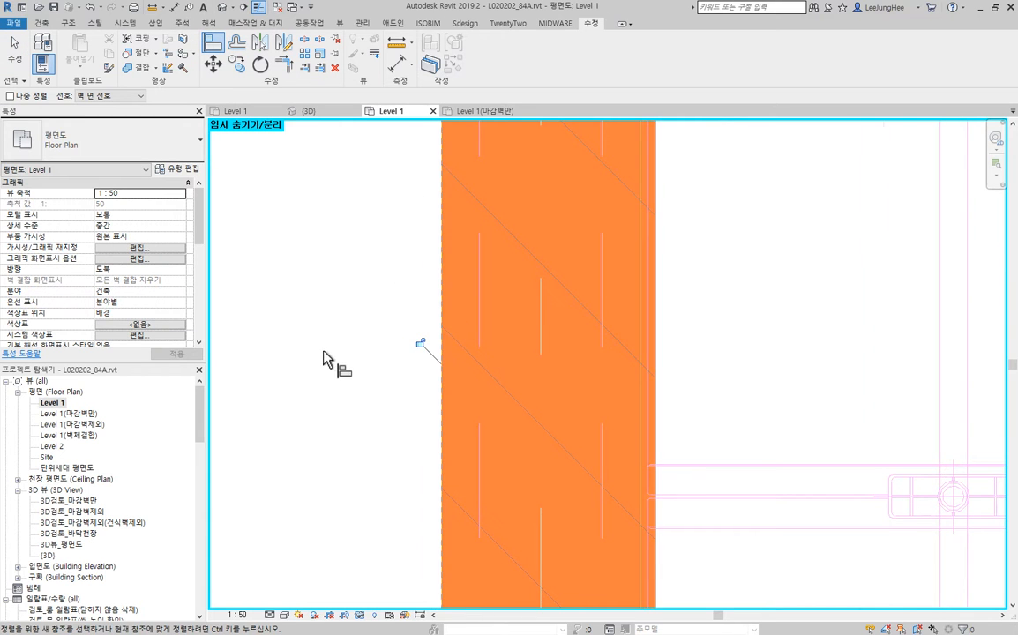
- Inspect the brick and insulation wall junction at the corner between 대피공간, 침실2 and 욕실2 against the CAD lines
{"action": "scroll", "coordinate": [329, 351], "scroll_direction": "down", "scroll_amount": 6}
{"action": "middle_click_drag", "start_coordinate": [492, 161], "coordinate": [539, 531]}
{"action": "scroll", "coordinate": [447, 385], "scroll_direction": "up", "scroll_amount": 2}
{"action": "middle_click_drag", "start_coordinate": [540, 160], "coordinate": [618, 600]}
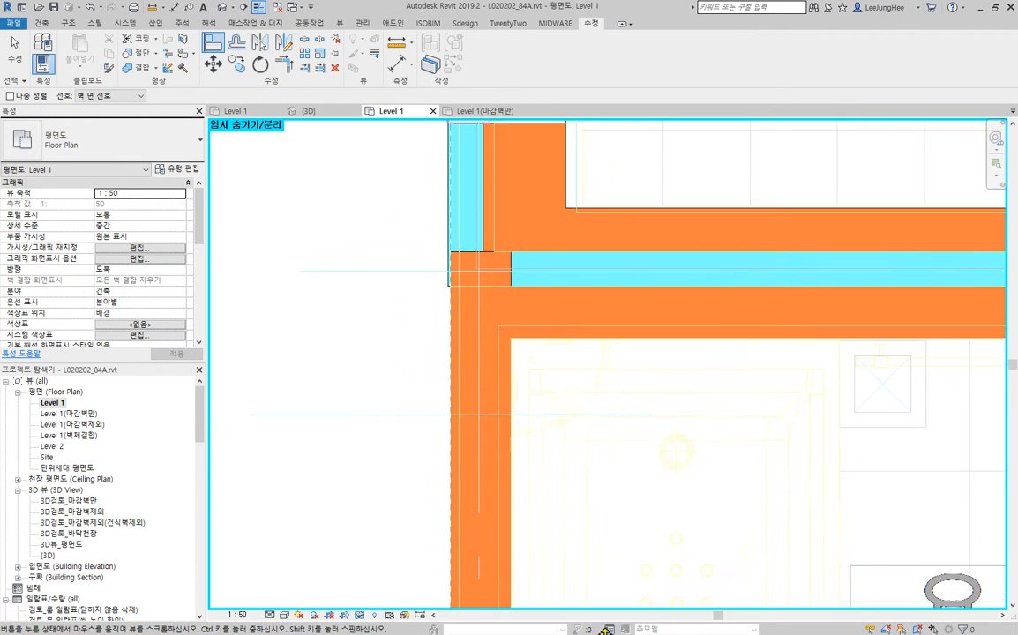
{"action": "middle_click_drag", "start_coordinate": [542, 231], "coordinate": [588, 581]}
{"action": "scroll", "coordinate": [626, 505], "scroll_direction": "up", "scroll_amount": 1}
{"action": "middle_click_drag", "start_coordinate": [626, 505], "coordinate": [598, 288]}
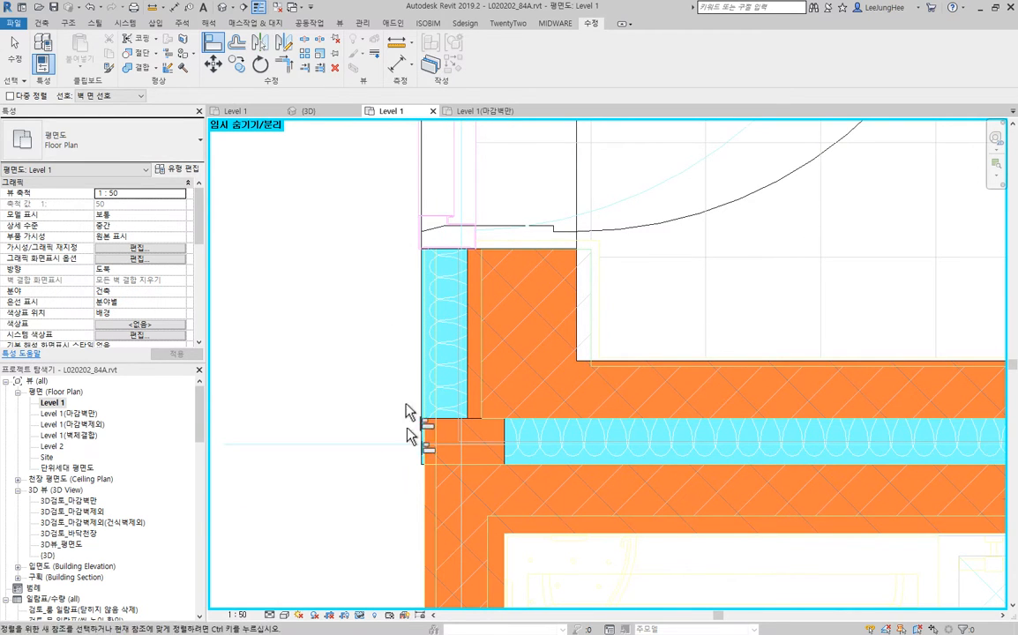
{"action": "key", "text": "Escape"}
{"action": "key", "text": "Escape"}
- Check the types and extents of the Brick_190 and Insulation_80 walls meeting at the lower corner beside the 대피공간 door
{"action": "scroll", "coordinate": [724, 412], "scroll_direction": "down", "scroll_amount": 2}
{"action": "middle_click_drag", "start_coordinate": [728, 415], "coordinate": [544, 425]}
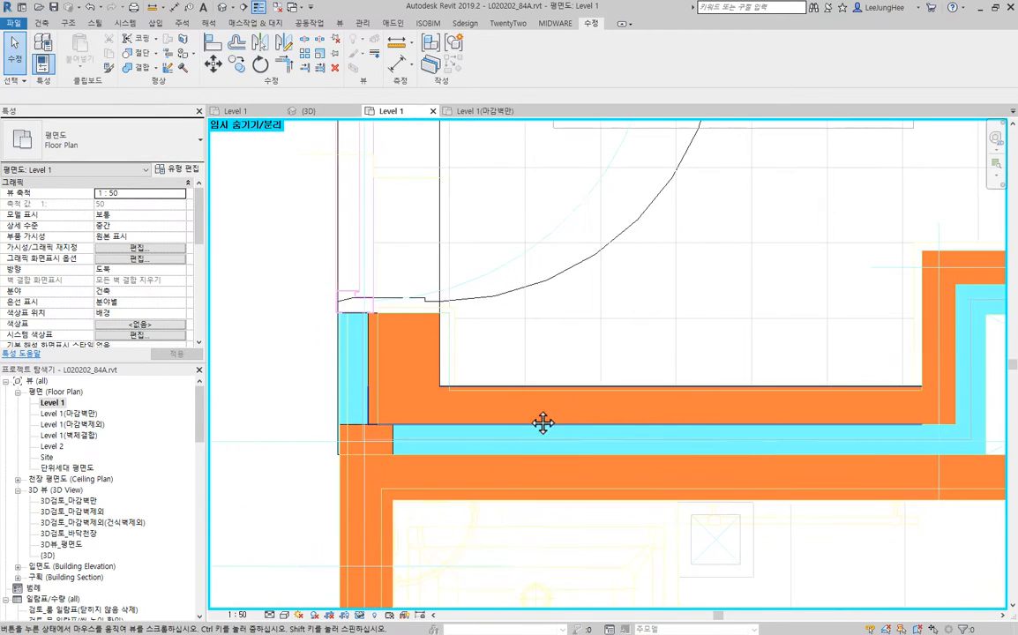
{"action": "left_click", "coordinate": [637, 418]}
{"action": "left_click", "coordinate": [411, 364]}
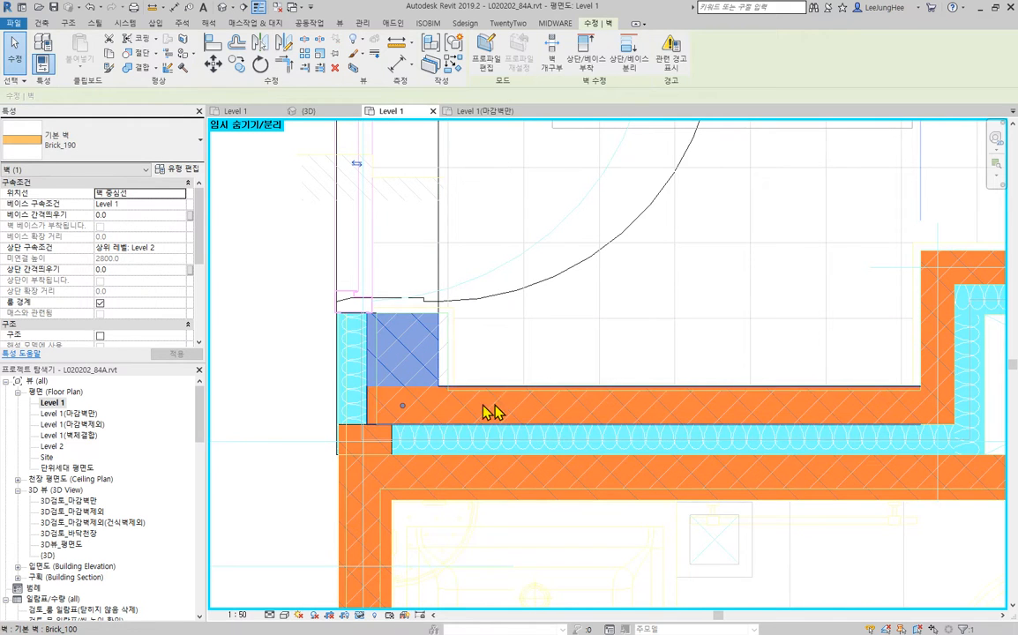
{"action": "left_click", "coordinate": [567, 443]}
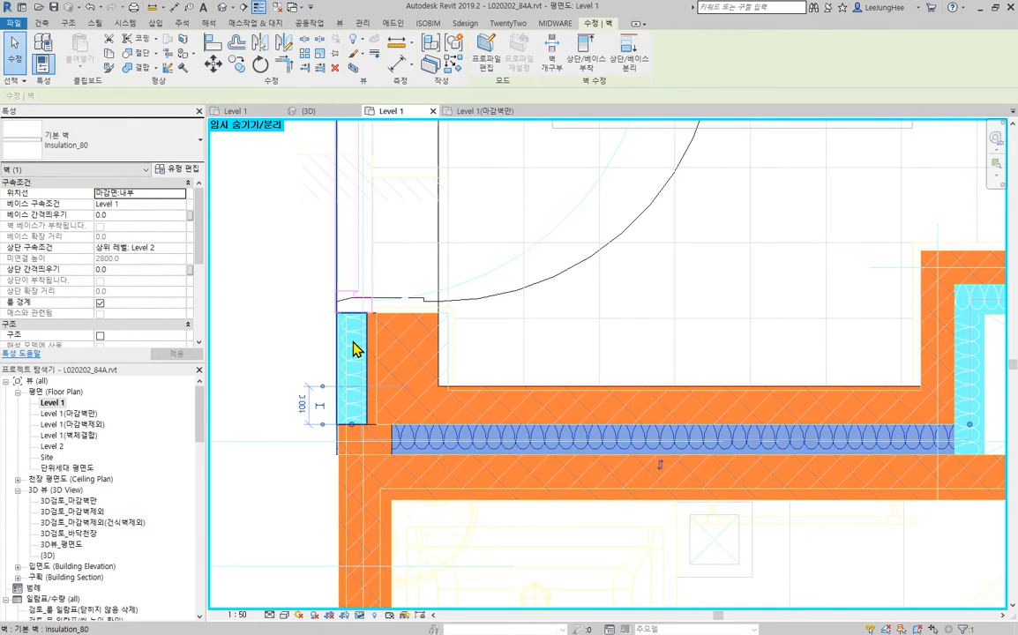
{"action": "left_click", "coordinate": [355, 371]}
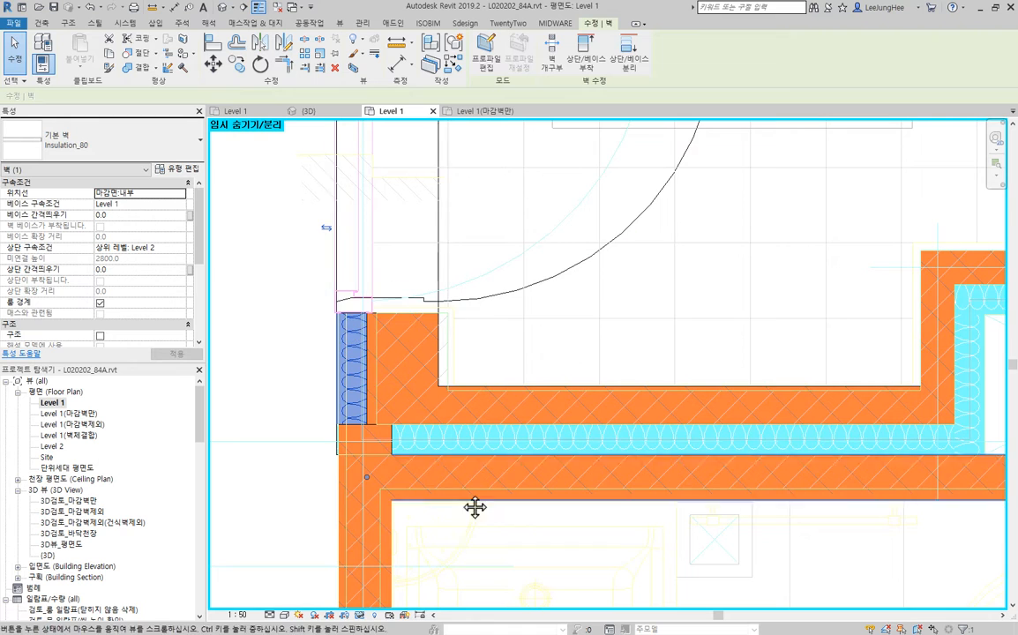
- Trim the Brick_140 wall and the Brick_120 wall to a single corner, removing the stub that projects through the insulation
{"action": "middle_click_drag", "start_coordinate": [475, 509], "coordinate": [476, 438]}
{"action": "left_click", "coordinate": [407, 463]}
{"action": "left_click", "coordinate": [394, 467]}
{"action": "left_click", "coordinate": [523, 415]}
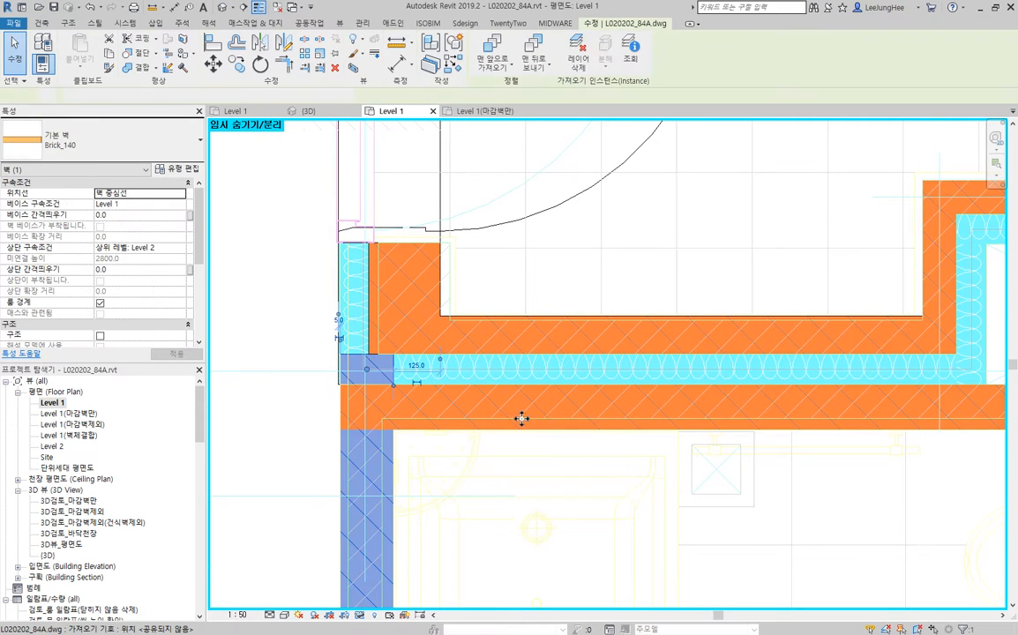
{"action": "left_click", "coordinate": [440, 489]}
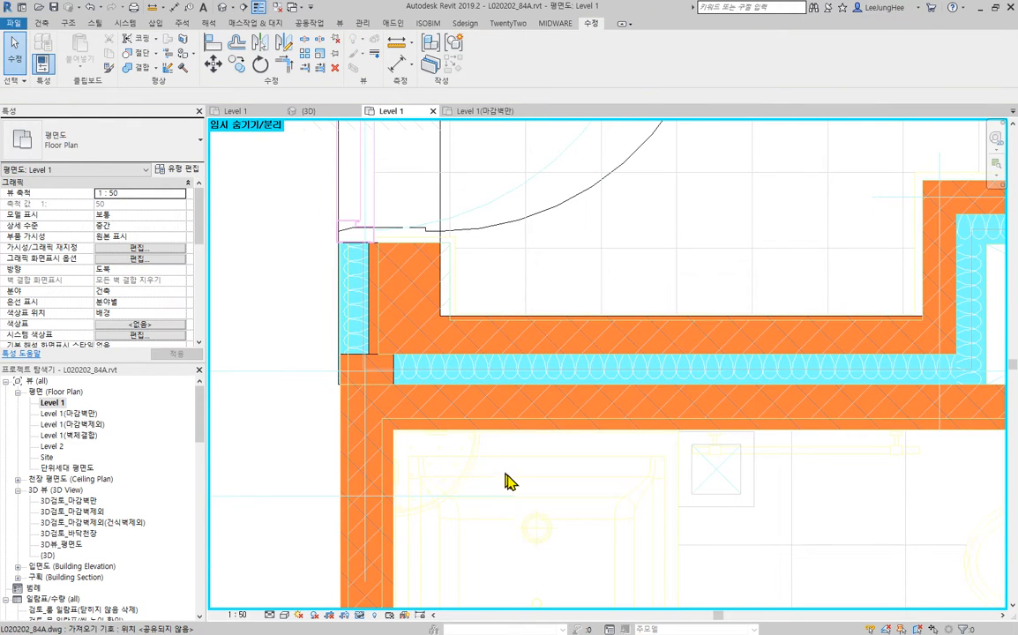
{"action": "key", "text": "e"}
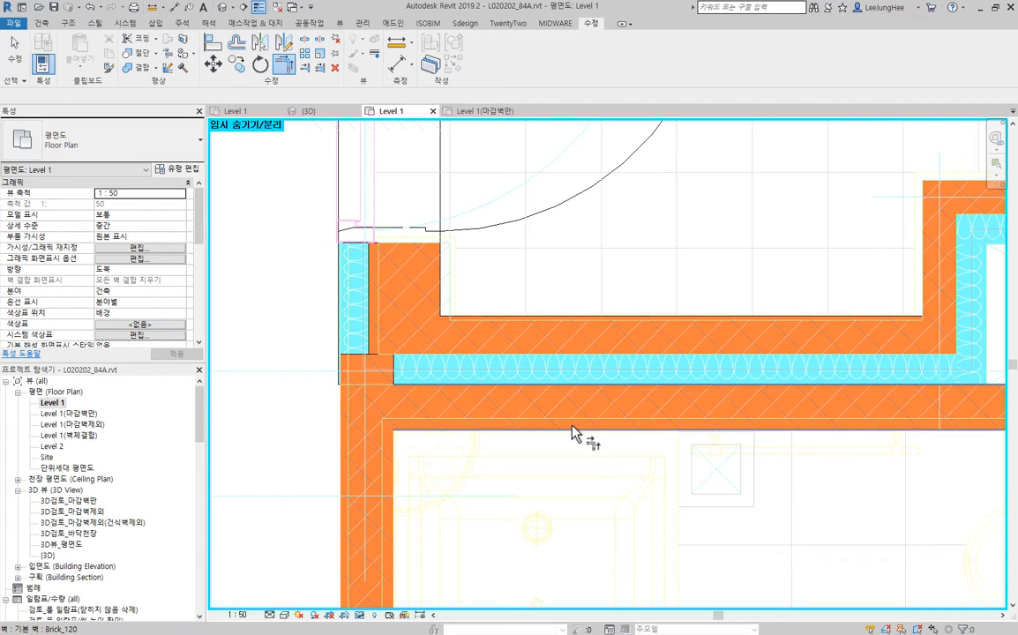
{"action": "left_click", "coordinate": [566, 423]}
{"action": "left_click", "coordinate": [392, 474]}
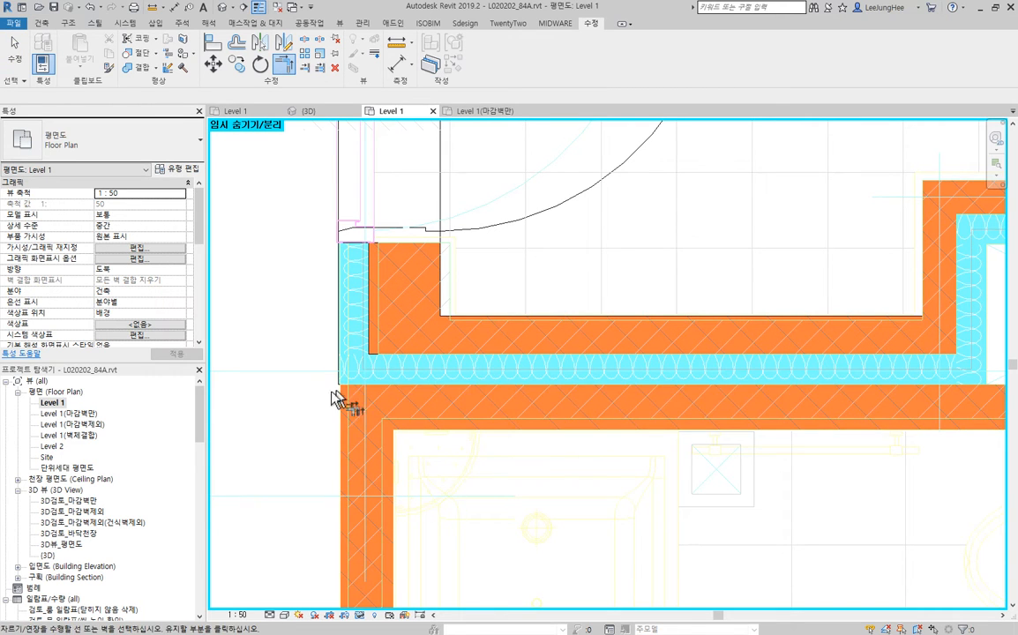
{"action": "key", "text": "Escape"}
{"action": "key", "text": "Escape"}
- Shift the Insulation_80 and Brick_190 wall pieces below the 대피공간 door slightly toward the room
{"action": "scroll", "coordinate": [344, 309], "scroll_direction": "up", "scroll_amount": 3}
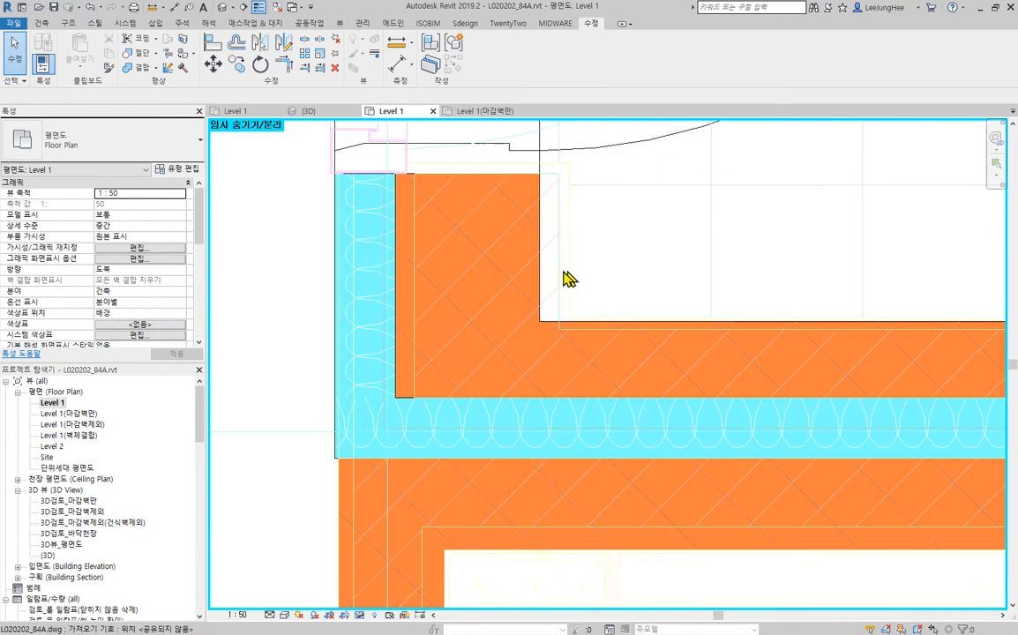
{"action": "left_click", "coordinate": [532, 276]}
{"action": "left_click", "coordinate": [331, 250], "text": "ctrl"}
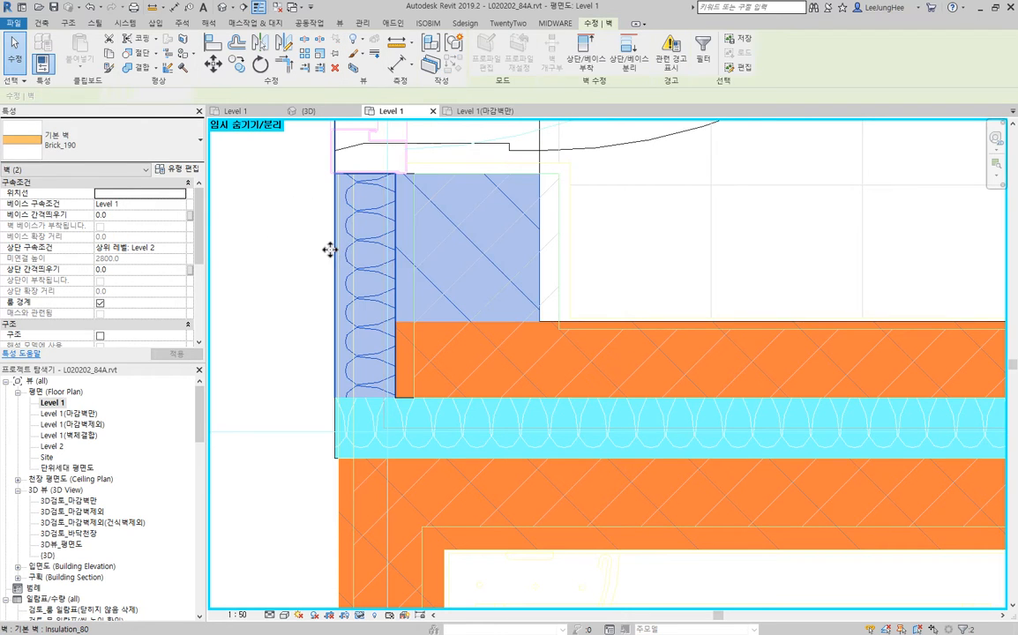
{"action": "left_click_drag", "start_coordinate": [329, 251], "coordinate": [333, 256]}
- Align the vertical Insulation_80 wall with the Brick_140 wall's outer face, and bring the Brick_190 wall flush against the insulation
{"action": "left_click", "coordinate": [215, 43]}
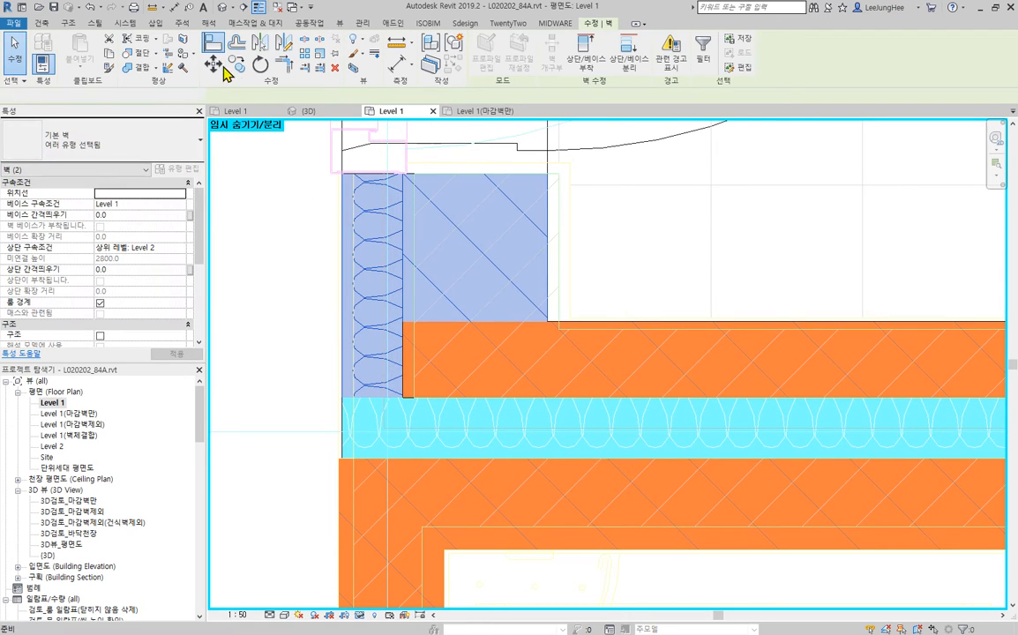
{"action": "scroll", "coordinate": [336, 535], "scroll_direction": "up", "scroll_amount": 2}
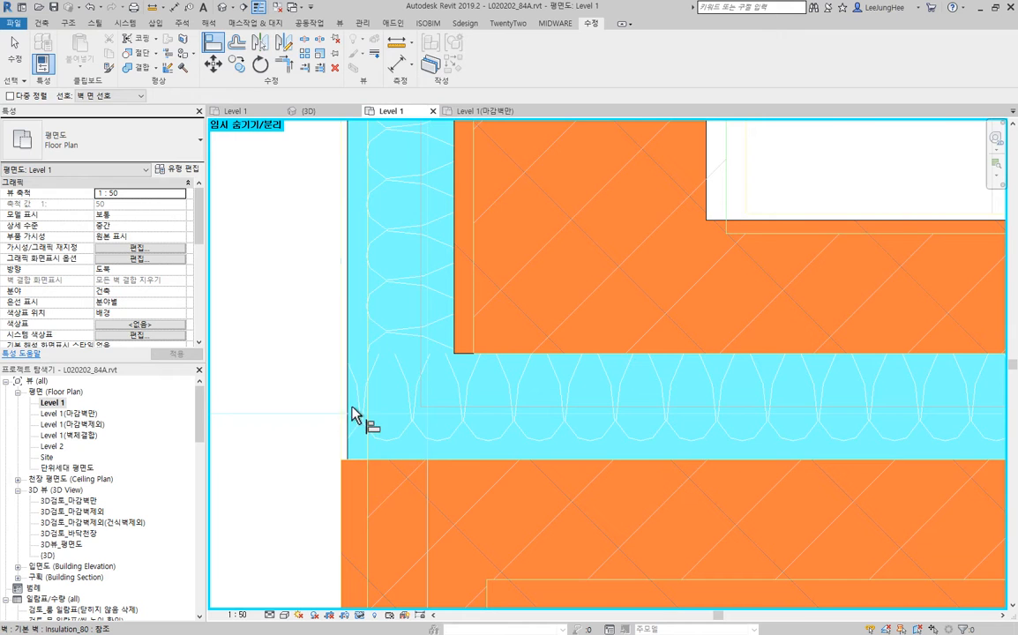
{"action": "left_click", "coordinate": [341, 596]}
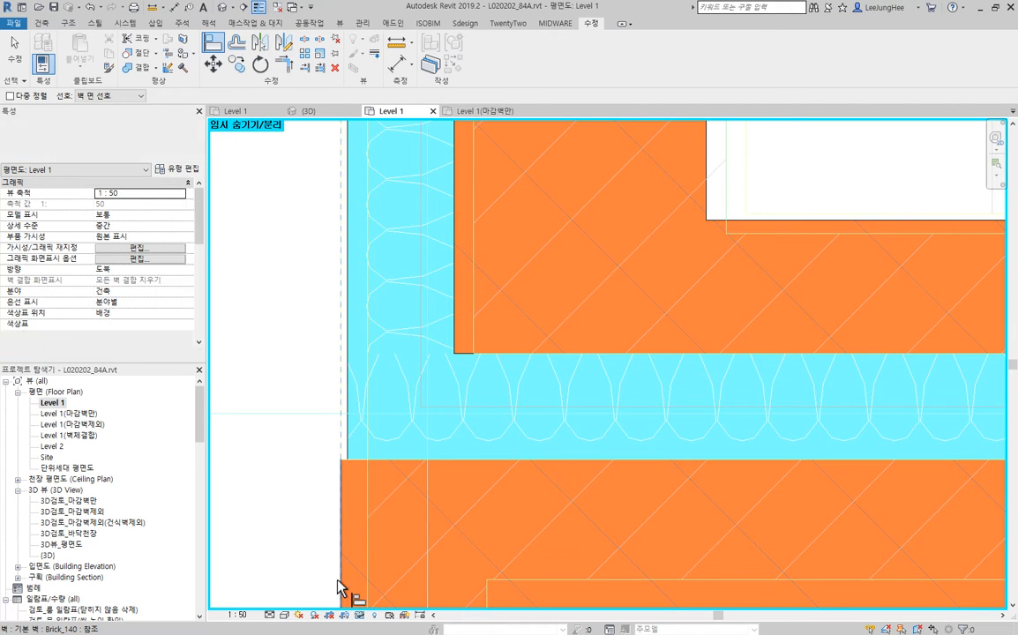
{"action": "left_click", "coordinate": [346, 227]}
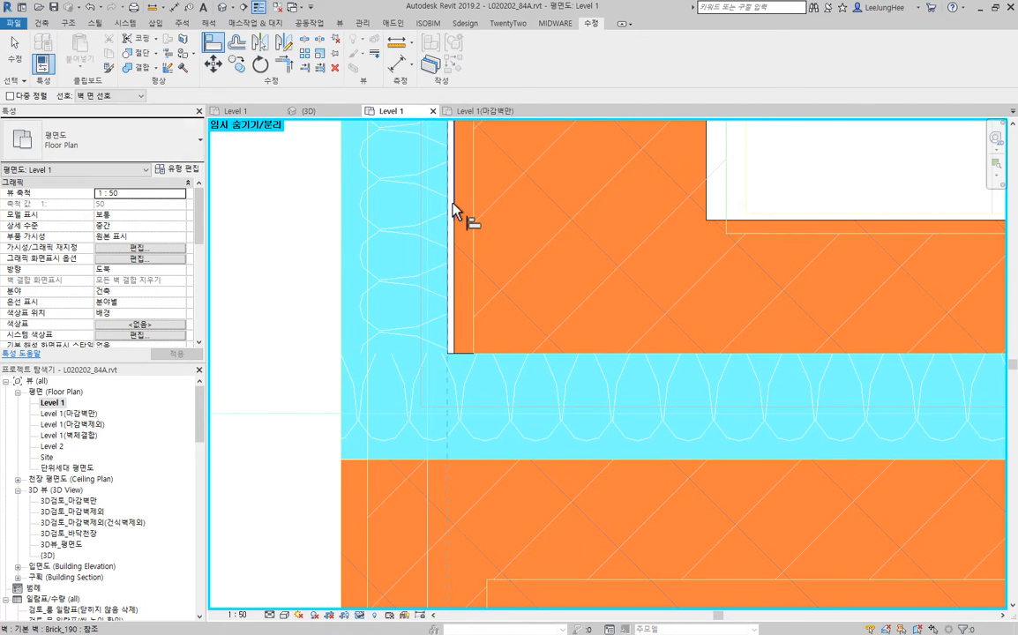
{"action": "left_click", "coordinate": [454, 205]}
{"action": "scroll", "coordinate": [378, 296], "scroll_direction": "down", "scroll_amount": 5}
{"action": "middle_click_drag", "start_coordinate": [506, 289], "coordinate": [479, 515]}
{"action": "key", "text": "Escape"}
{"action": "key", "text": "Escape"}
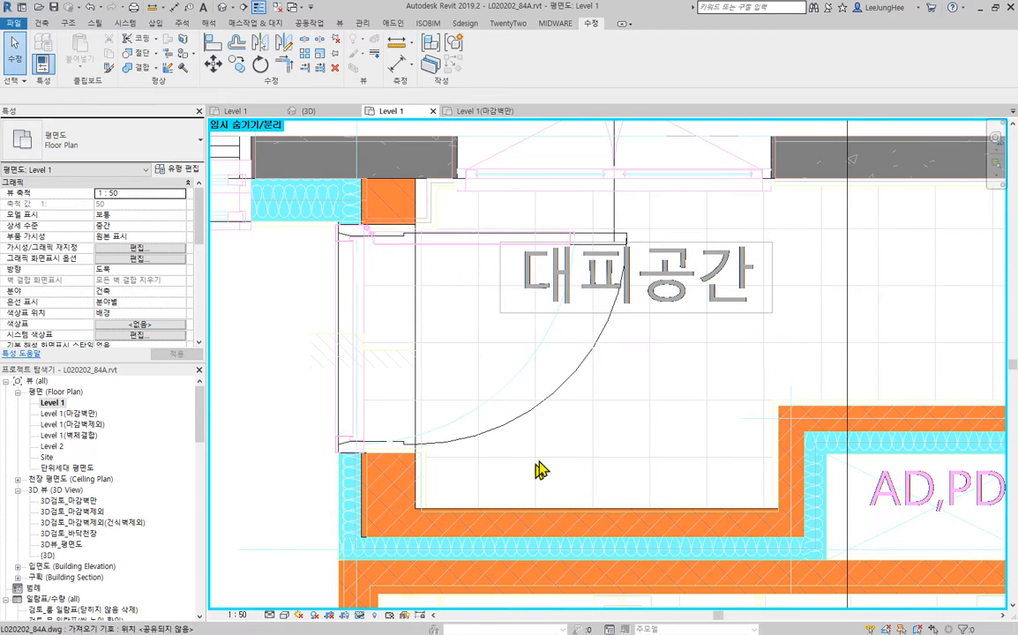
- Change the two Brick_90 walls around the AD,PD shaft to type Brick_100
{"action": "scroll", "coordinate": [615, 449], "scroll_direction": "down", "scroll_amount": 2}
{"action": "middle_click_drag", "start_coordinate": [615, 449], "coordinate": [398, 287]}
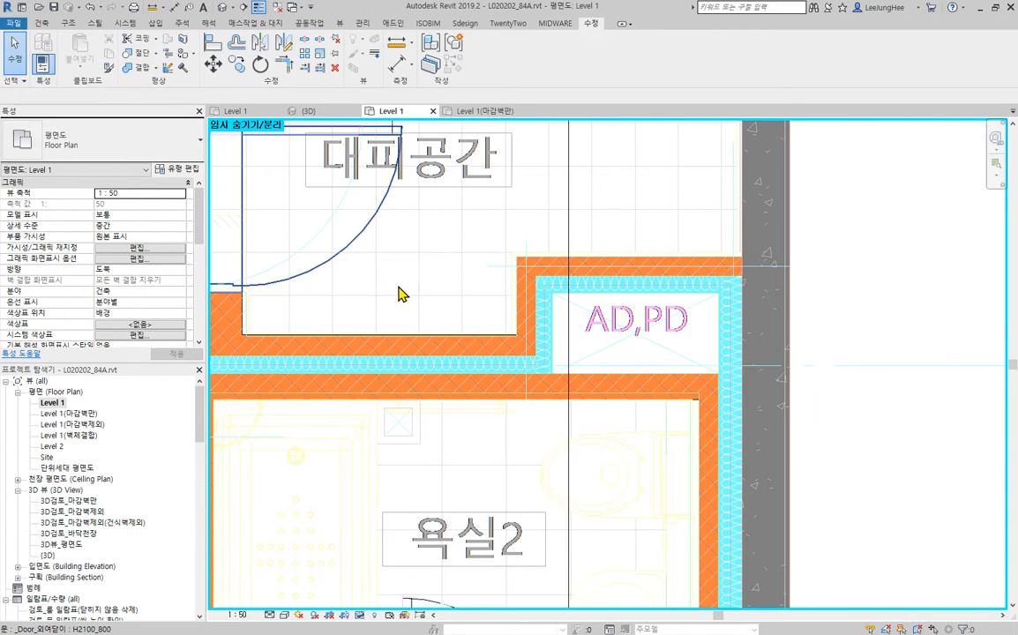
{"action": "scroll", "coordinate": [587, 289], "scroll_direction": "down", "scroll_amount": 3}
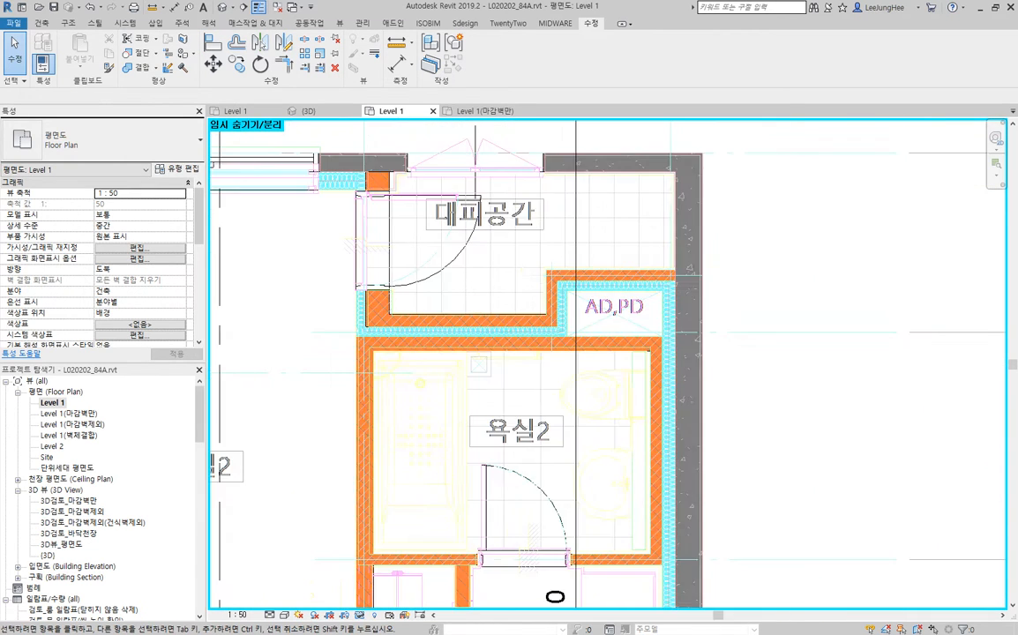
{"action": "scroll", "coordinate": [589, 287], "scroll_direction": "up", "scroll_amount": 3}
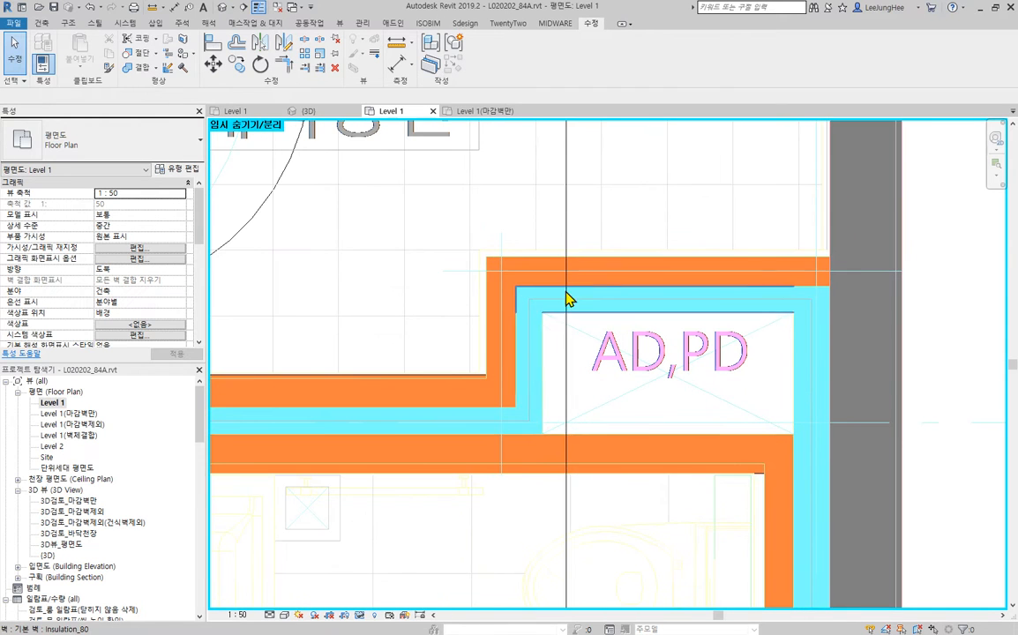
{"action": "left_click", "coordinate": [500, 346]}
{"action": "left_click", "coordinate": [655, 258], "text": "ctrl"}
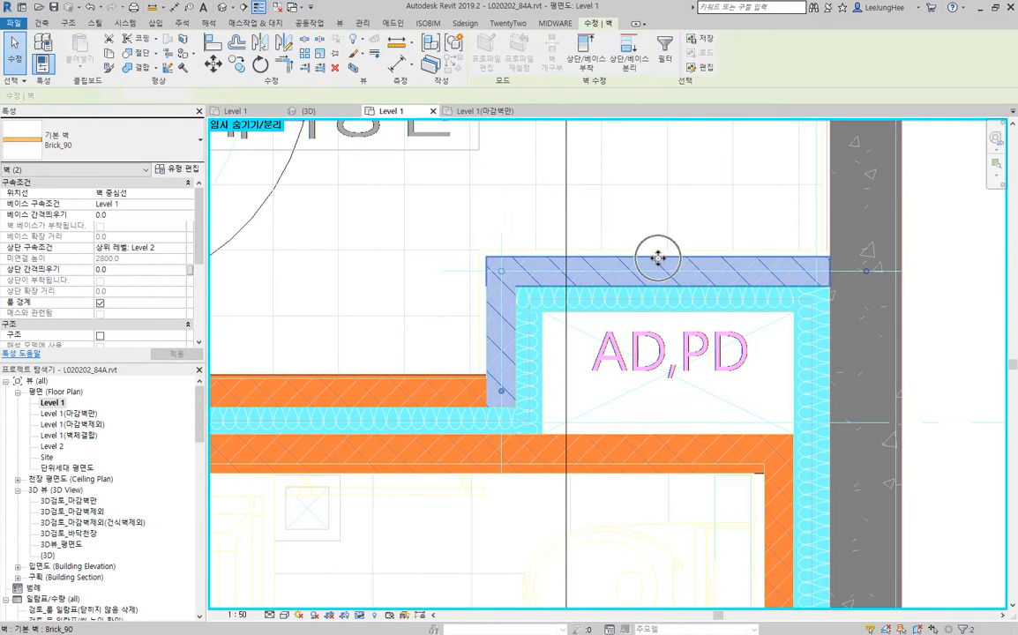
{"action": "left_click", "coordinate": [118, 150]}
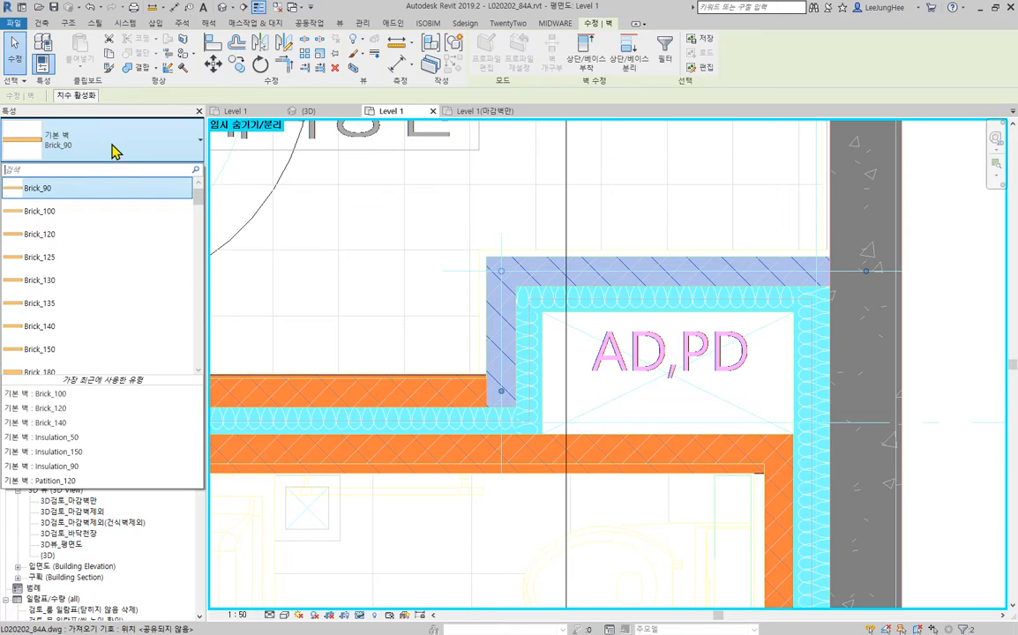
{"action": "left_click", "coordinate": [79, 214]}
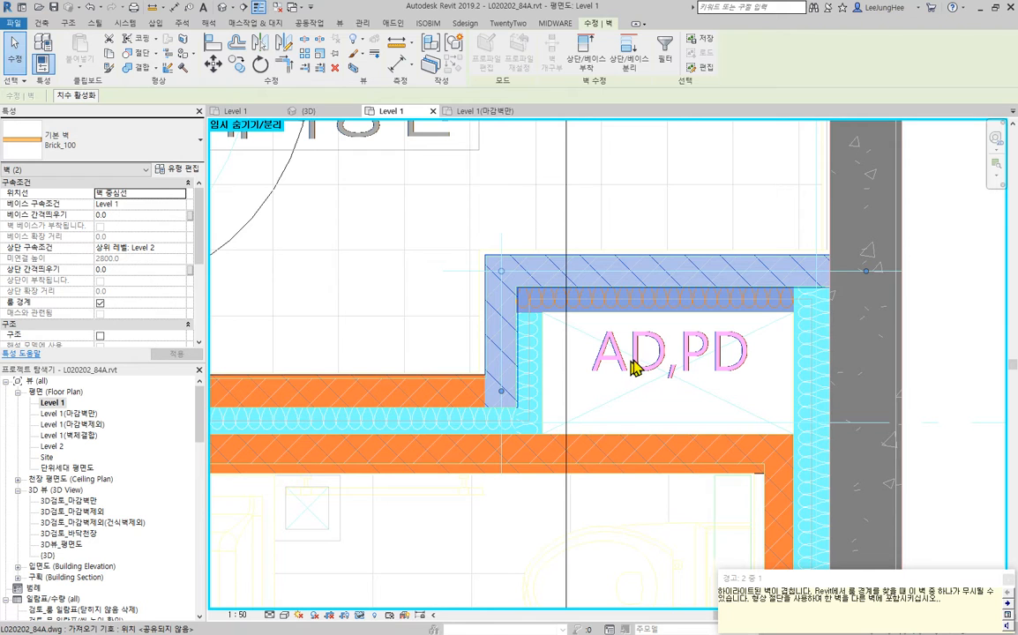
{"action": "key", "text": "Escape"}
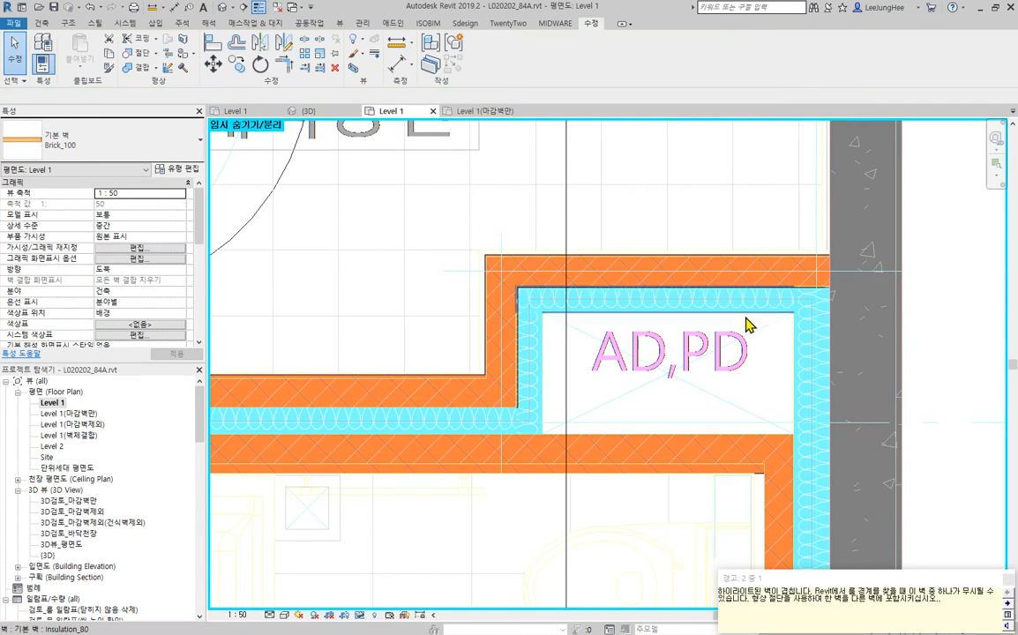
- Shift the two Insulation_80 walls beside the Brick_100 walls slightly into the AD,PD shaft, clear of the brick
{"action": "scroll", "coordinate": [554, 328], "scroll_direction": "up", "scroll_amount": 2}
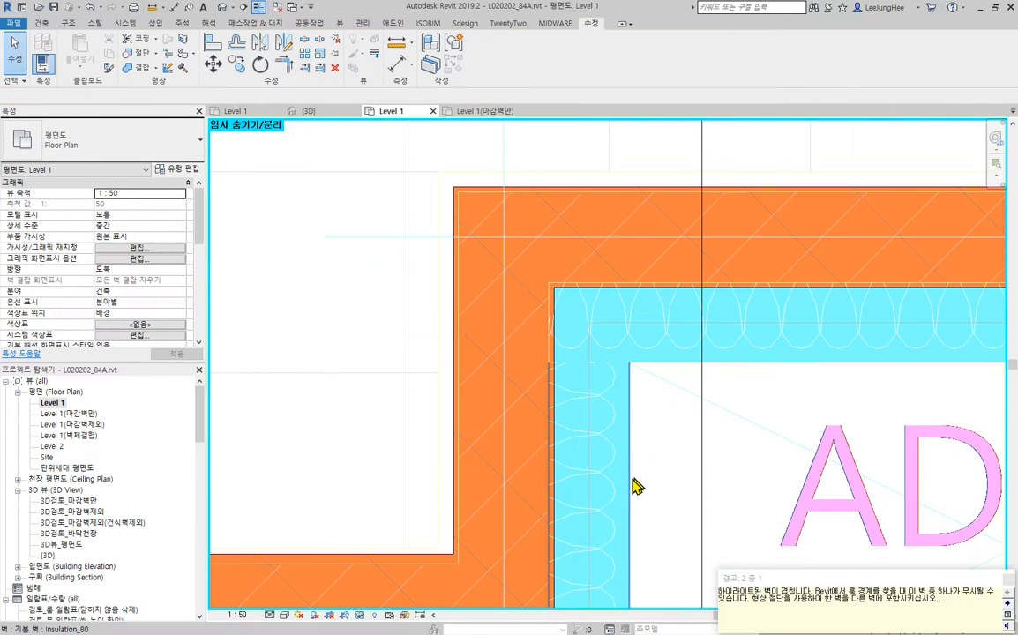
{"action": "left_click", "coordinate": [630, 482]}
{"action": "scroll", "coordinate": [630, 483], "scroll_direction": "down", "scroll_amount": 2}
{"action": "middle_click_drag", "start_coordinate": [784, 474], "coordinate": [702, 470]}
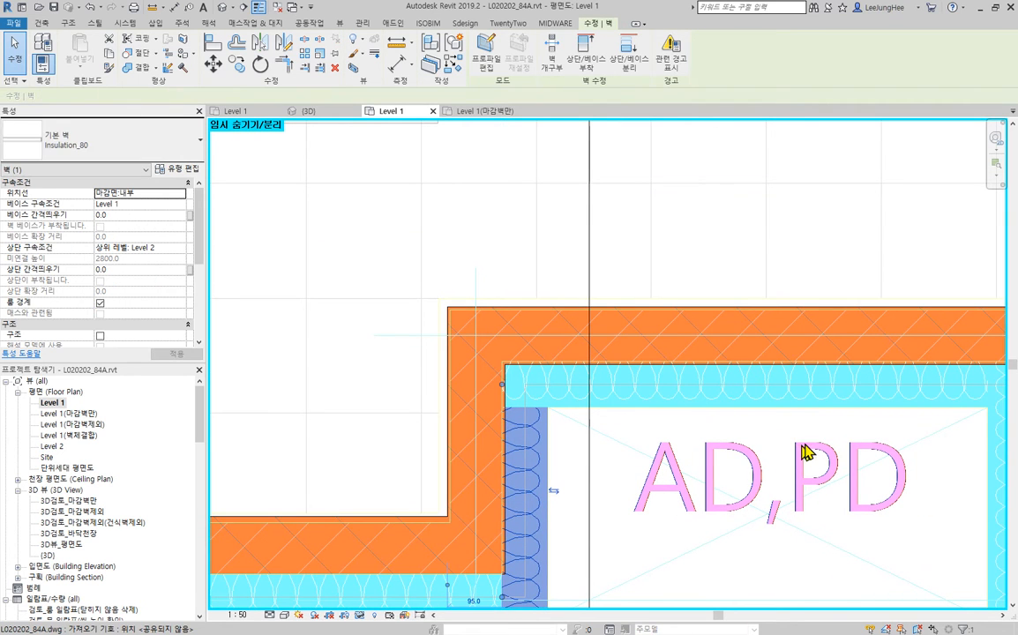
{"action": "left_click", "coordinate": [748, 415]}
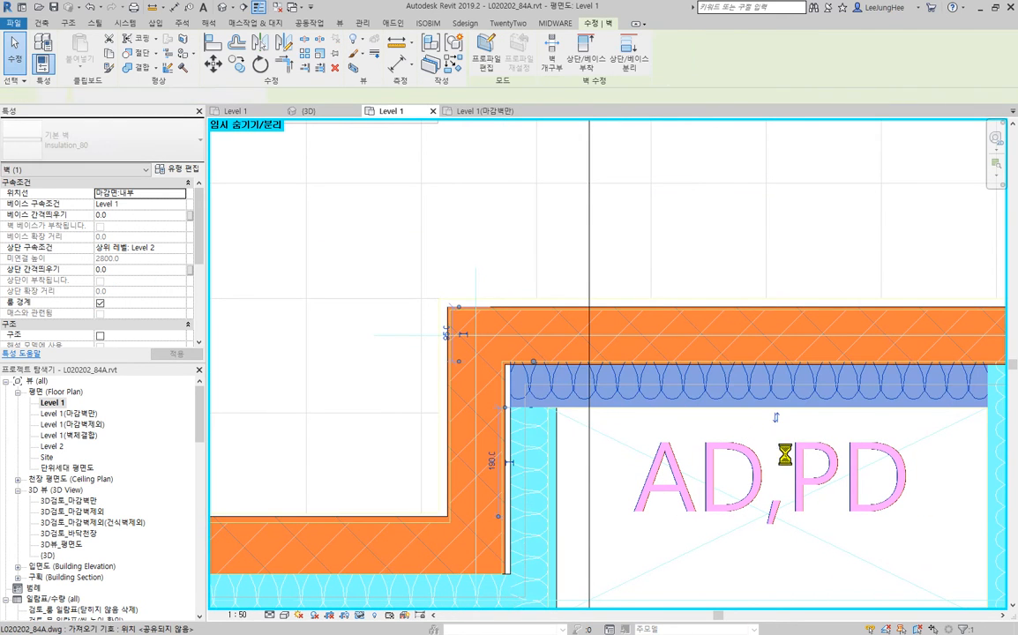
{"action": "scroll", "coordinate": [609, 498], "scroll_direction": "down", "scroll_amount": 2}
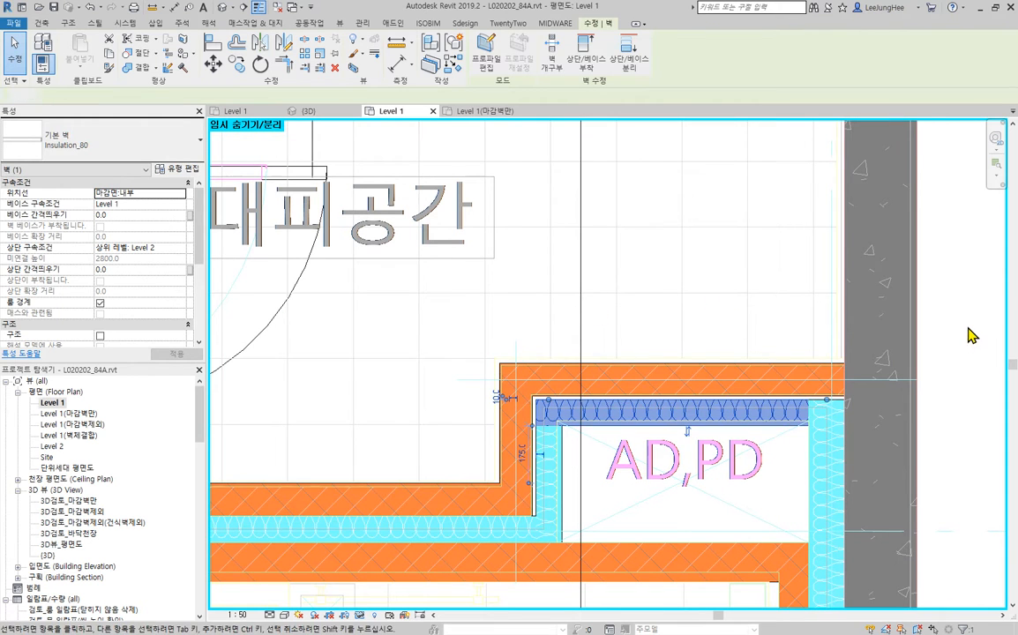
{"action": "key", "text": "Escape"}
- Align the 대피공간-side faces of both Brick_100 walls around the AD,PD shaft with the CAD lines
{"action": "scroll", "coordinate": [496, 346], "scroll_direction": "up", "scroll_amount": 3}
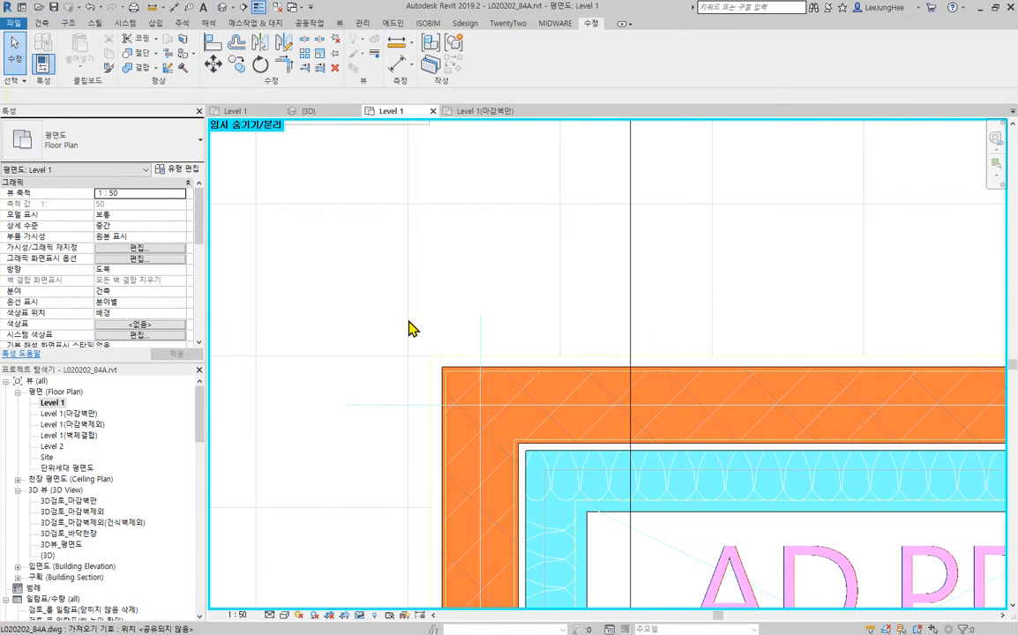
{"action": "left_click", "coordinate": [432, 382]}
{"action": "scroll", "coordinate": [432, 382], "scroll_direction": "down", "scroll_amount": 2}
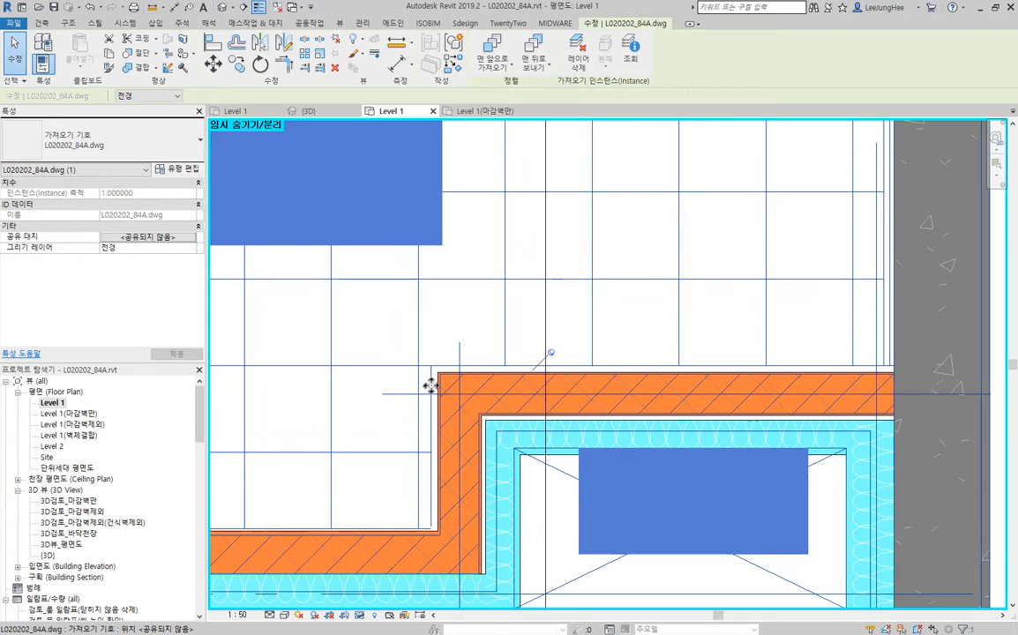
{"action": "scroll", "coordinate": [430, 385], "scroll_direction": "down", "scroll_amount": 1}
{"action": "left_click", "coordinate": [212, 42]}
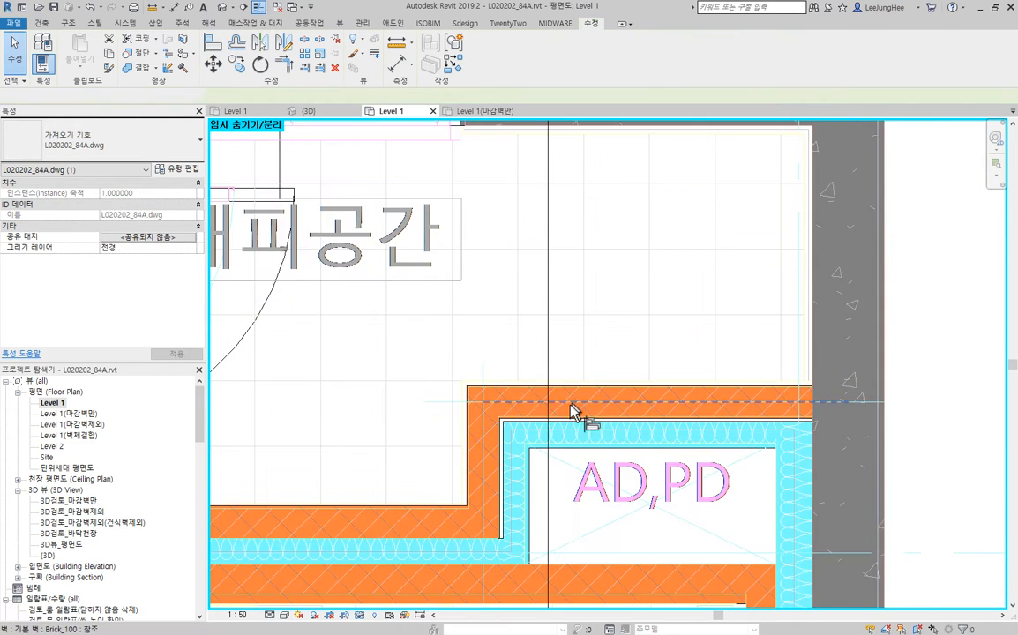
{"action": "scroll", "coordinate": [520, 397], "scroll_direction": "up", "scroll_amount": 3}
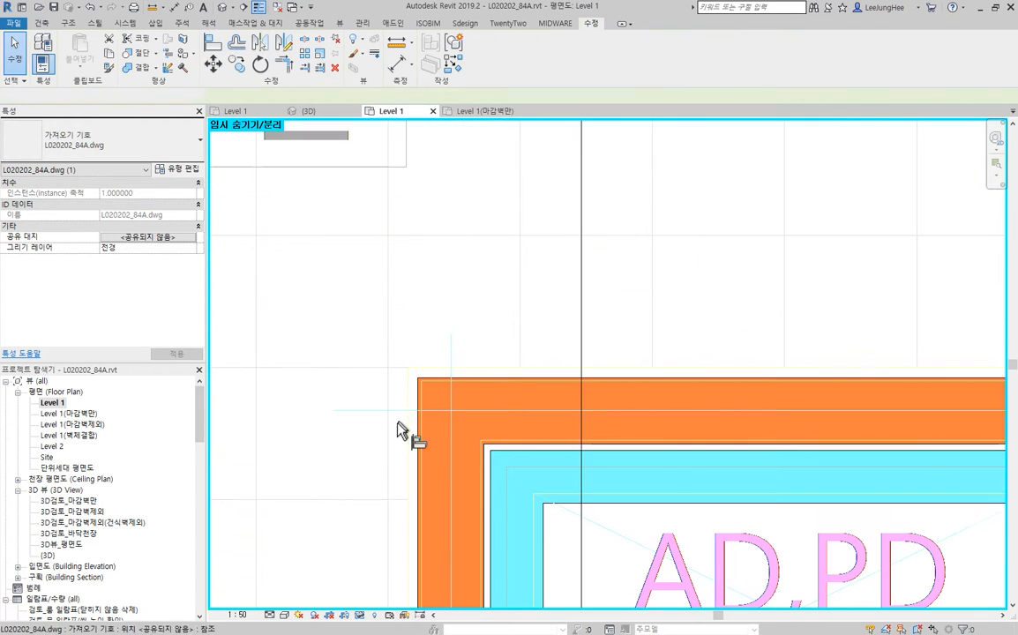
{"action": "left_click", "coordinate": [426, 547]}
{"action": "left_click", "coordinate": [616, 380]}
{"action": "left_click", "coordinate": [617, 380]}
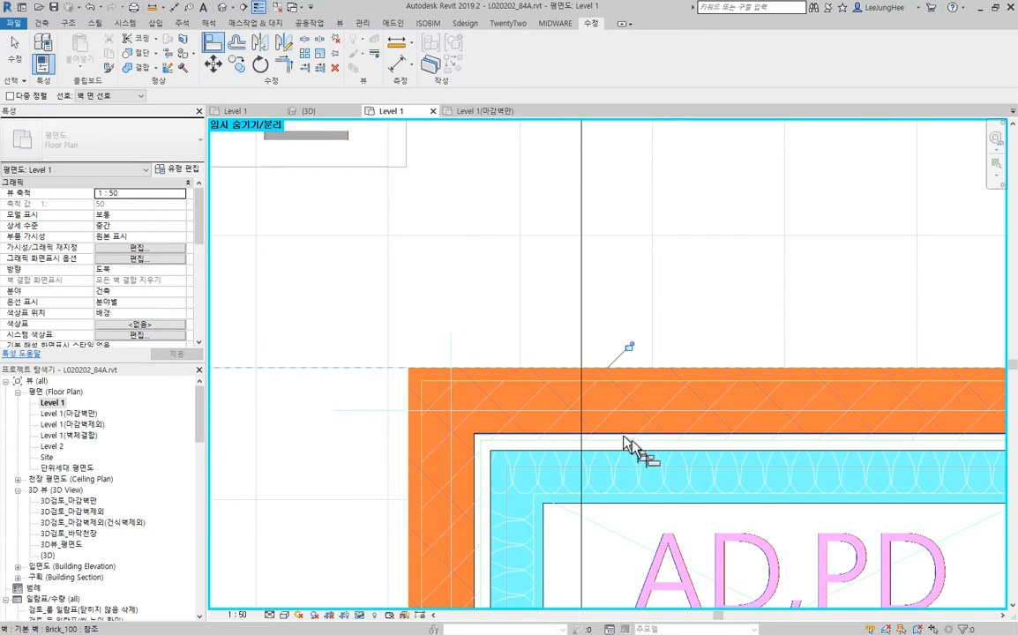
- Bring the AD,PD shaft's Insulation_80 walls flush against the inner faces of the Brick_100 walls with Align
{"action": "left_click", "coordinate": [654, 451]}
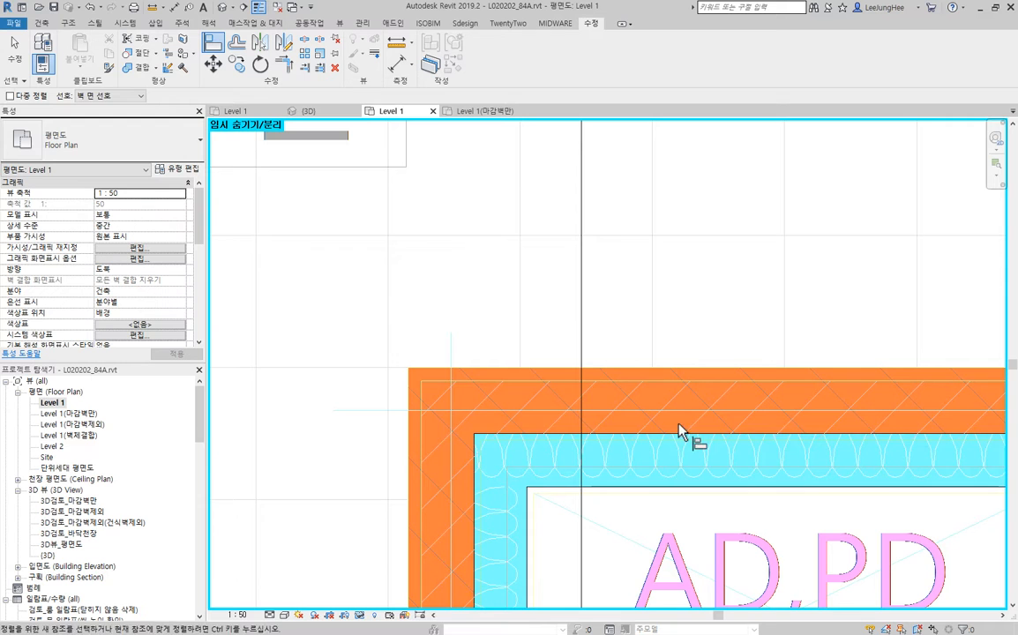
{"action": "key", "text": "Escape"}
{"action": "scroll", "coordinate": [604, 423], "scroll_direction": "down", "scroll_amount": 4}
{"action": "middle_click_drag", "start_coordinate": [715, 481], "coordinate": [667, 374]}
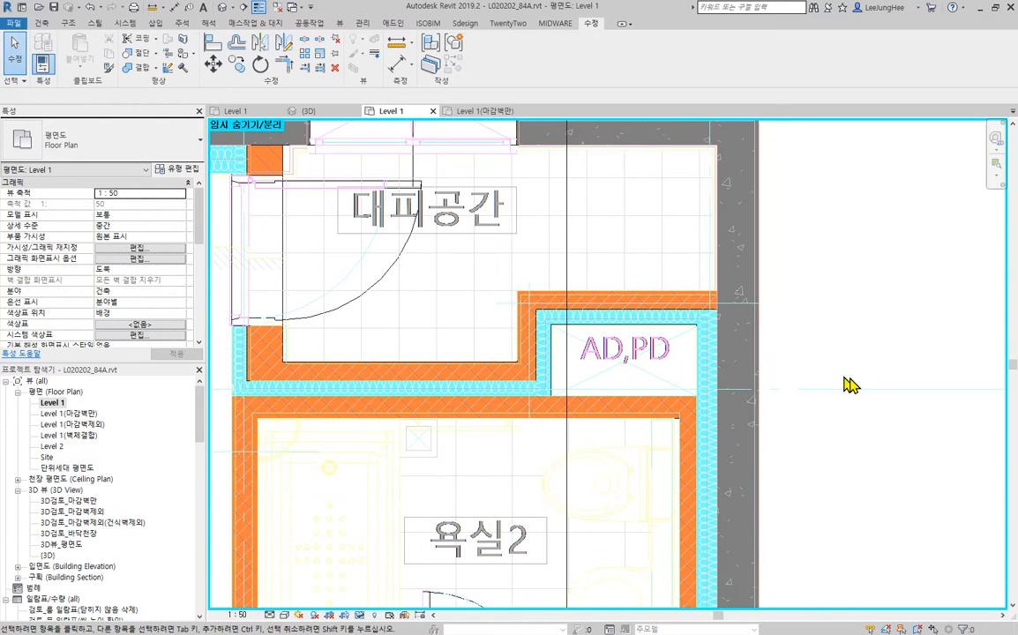
- Align the Brick_120 wall between 드레스실 and 안방 to the CAD wall centerline
{"action": "scroll", "coordinate": [882, 389], "scroll_direction": "down", "scroll_amount": 1}
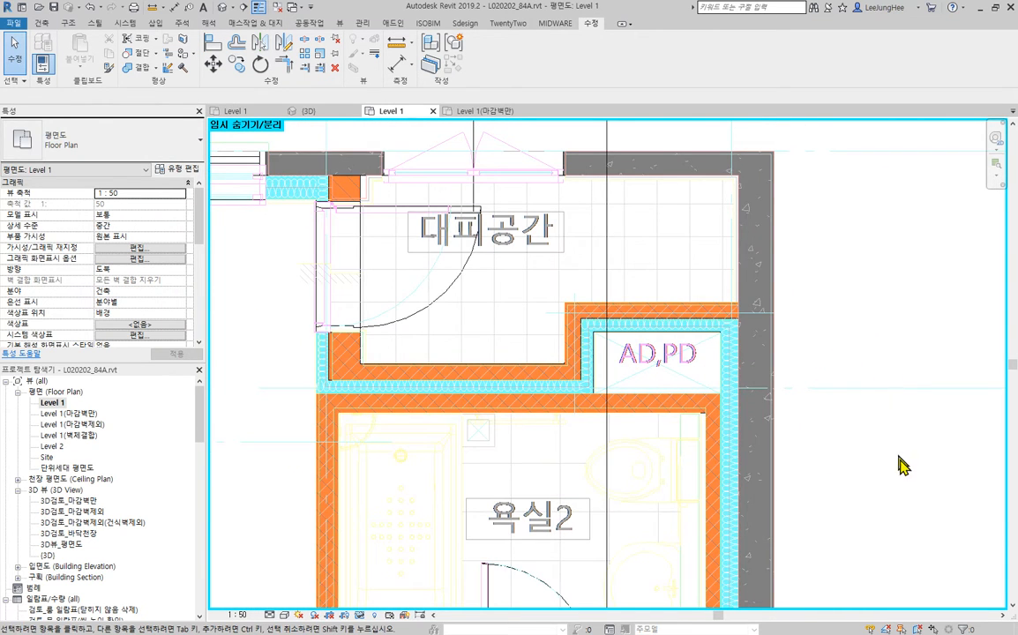
{"action": "scroll", "coordinate": [901, 464], "scroll_direction": "down", "scroll_amount": 2}
{"action": "middle_click_drag", "start_coordinate": [875, 505], "coordinate": [865, 336]}
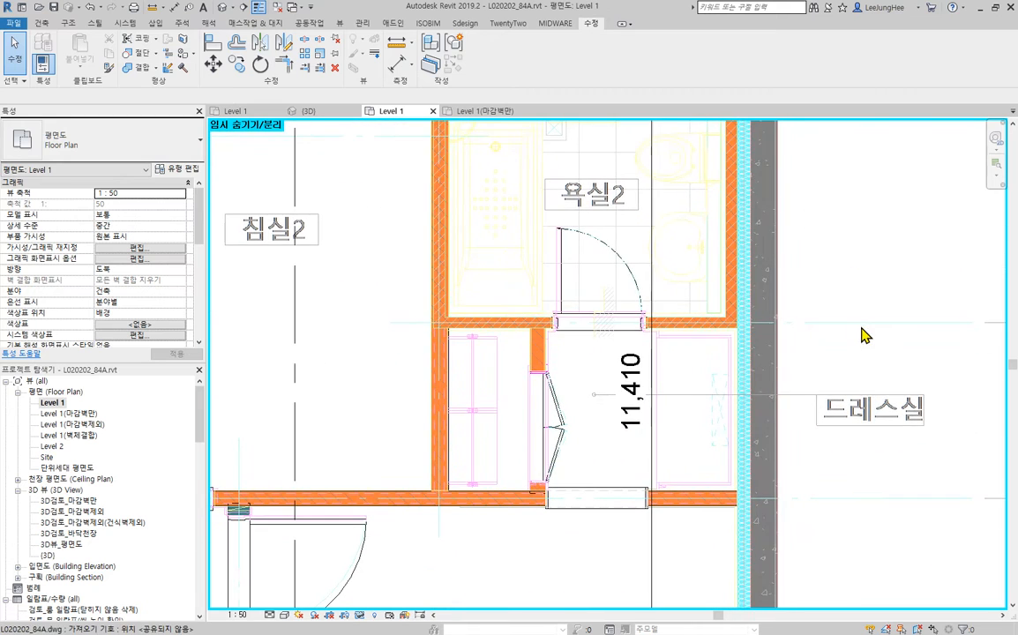
{"action": "middle_click_drag", "start_coordinate": [843, 540], "coordinate": [926, 309]}
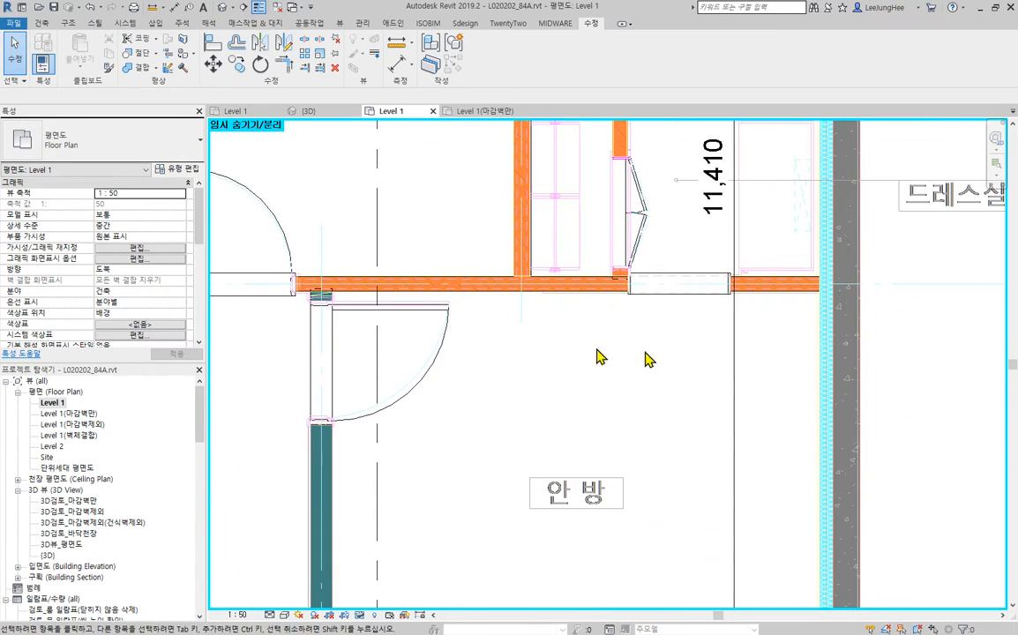
{"action": "middle_click_drag", "start_coordinate": [664, 357], "coordinate": [711, 433]}
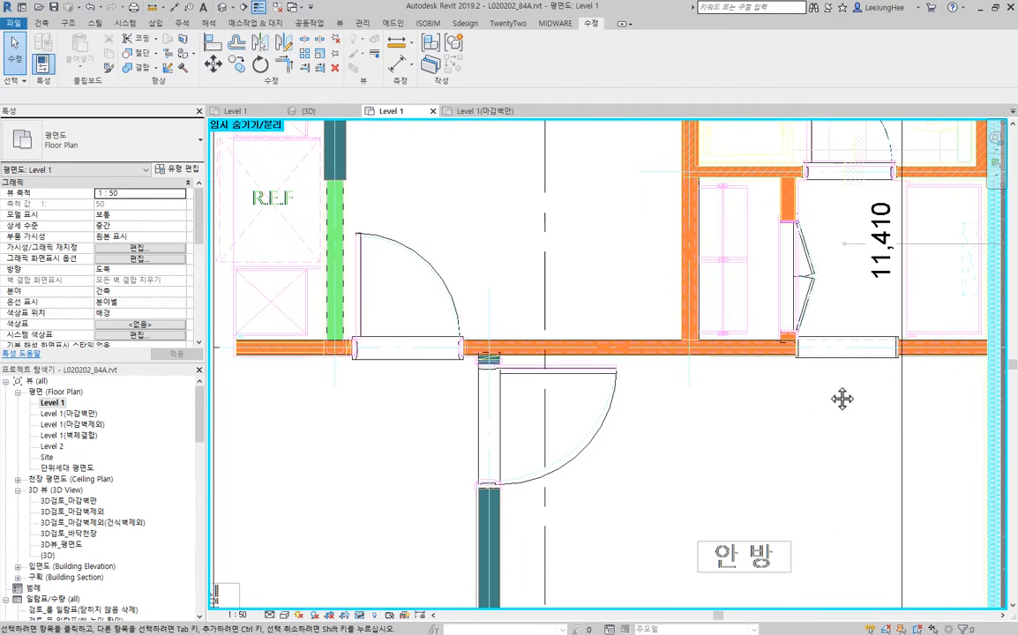
{"action": "middle_click_drag", "start_coordinate": [841, 399], "coordinate": [542, 432]}
{"action": "left_click", "coordinate": [664, 381]}
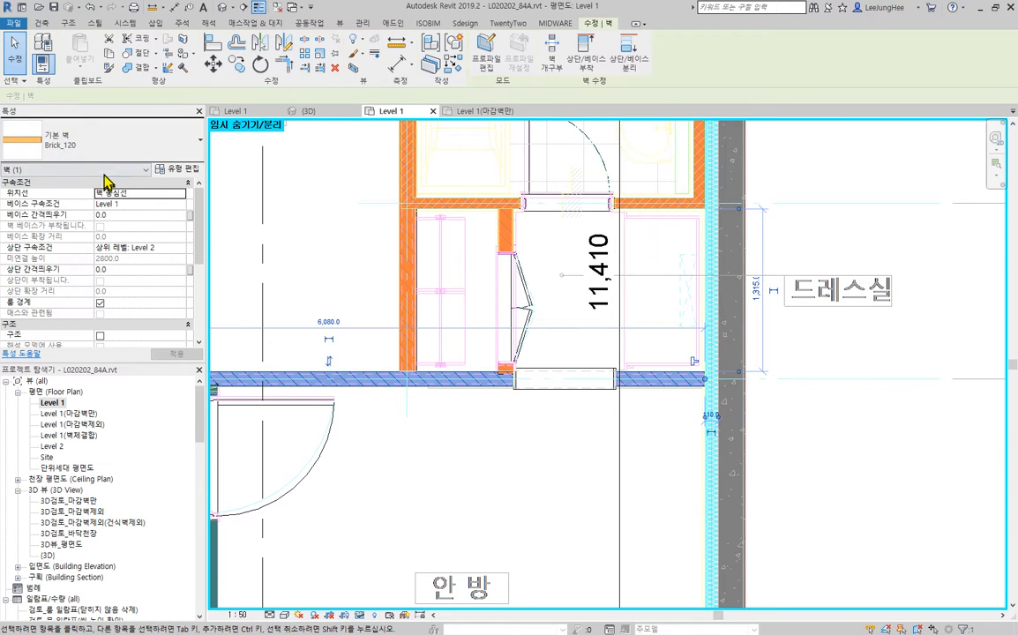
{"action": "middle_click_drag", "start_coordinate": [532, 324], "coordinate": [406, 405]}
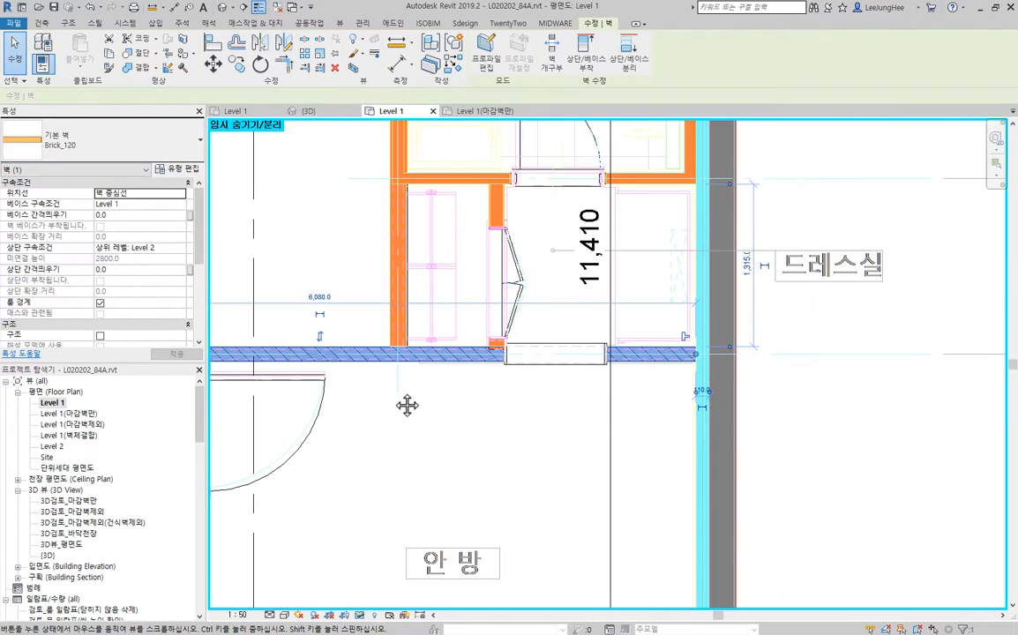
{"action": "left_click", "coordinate": [213, 44]}
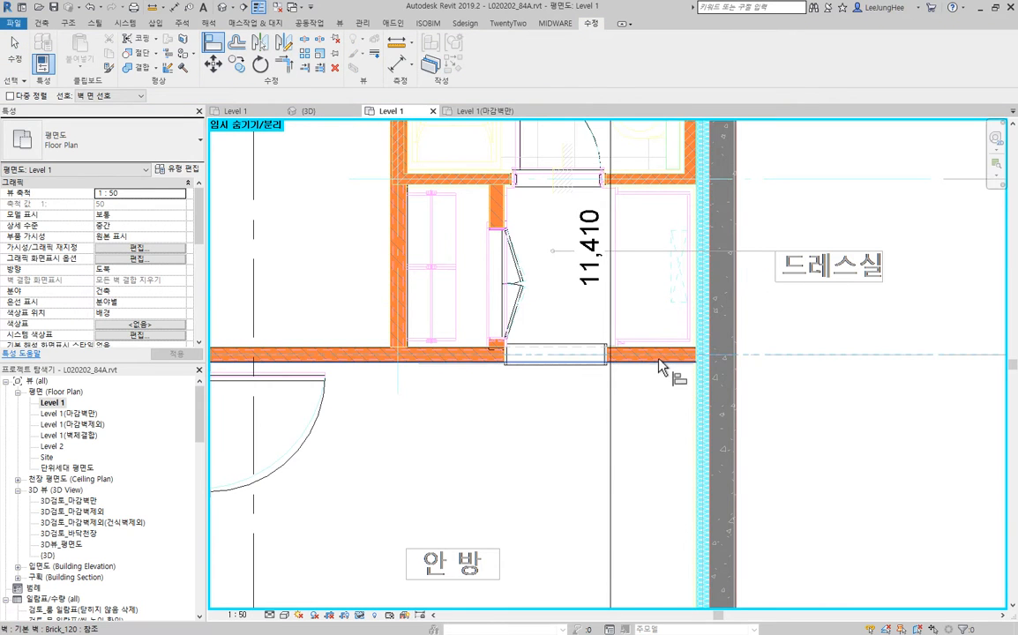
{"action": "scroll", "coordinate": [664, 363], "scroll_direction": "up", "scroll_amount": 2}
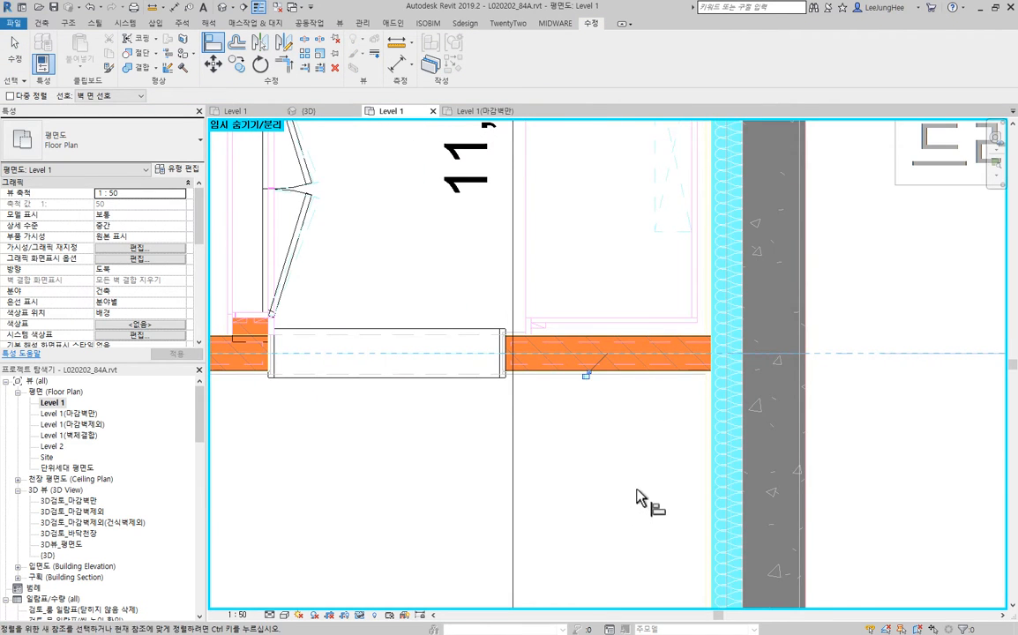
{"action": "scroll", "coordinate": [737, 362], "scroll_direction": "up", "scroll_amount": 2}
{"action": "key", "text": "Escape"}
{"action": "key", "text": "Escape"}
- Allow joining at the Brick_120 wall's end where it meets the Insulation_110 wall between 드레스실 and 안방
{"action": "left_click", "coordinate": [687, 370]}
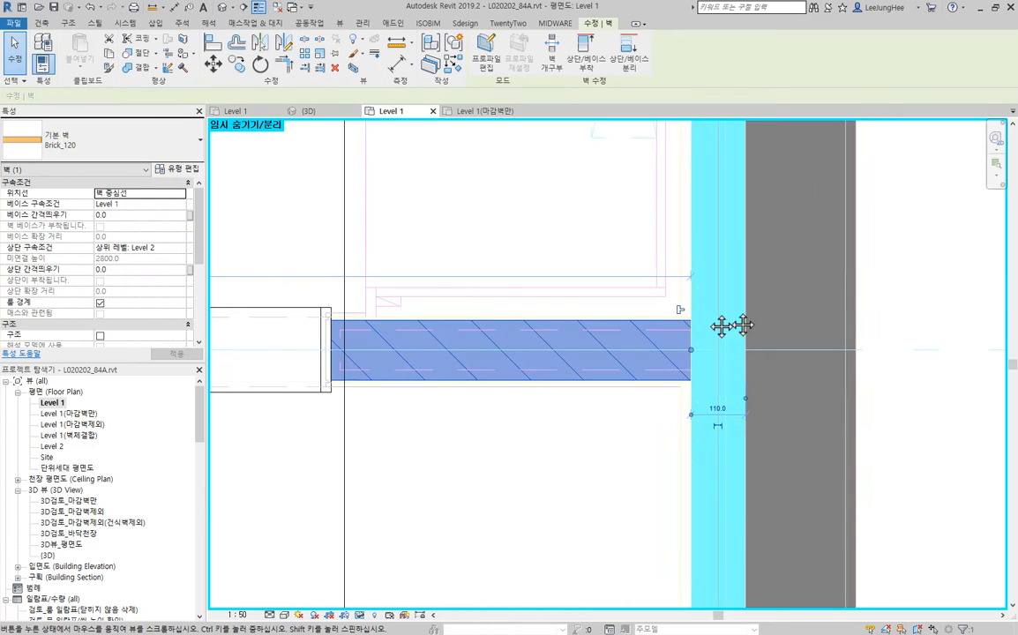
{"action": "middle_click_drag", "start_coordinate": [722, 327], "coordinate": [580, 336]}
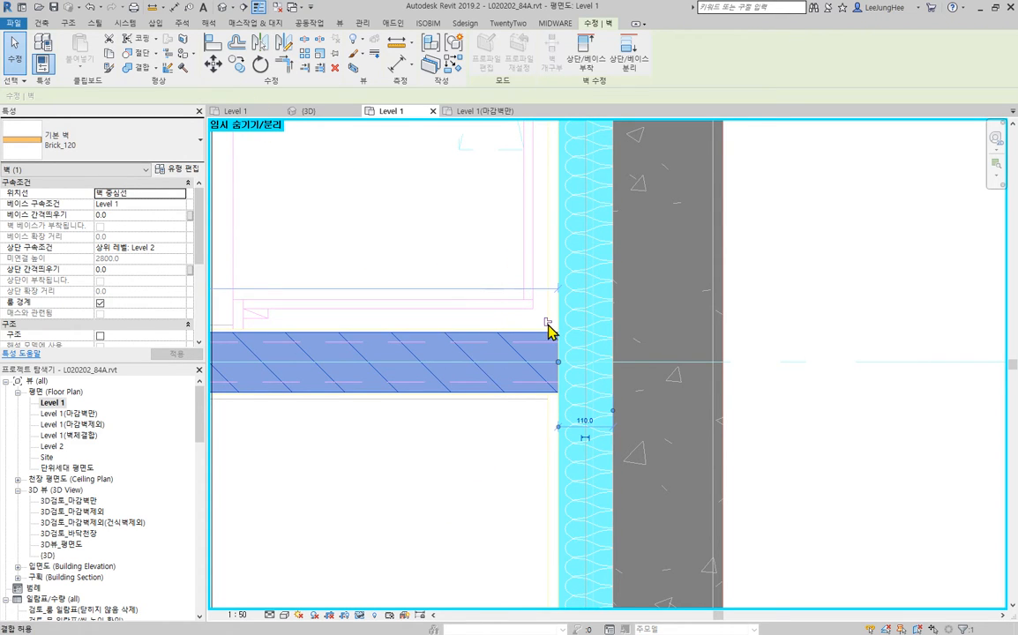
{"action": "left_click", "coordinate": [547, 325]}
{"action": "left_click", "coordinate": [847, 481]}
{"action": "scroll", "coordinate": [849, 495], "scroll_direction": "down", "scroll_amount": 2}
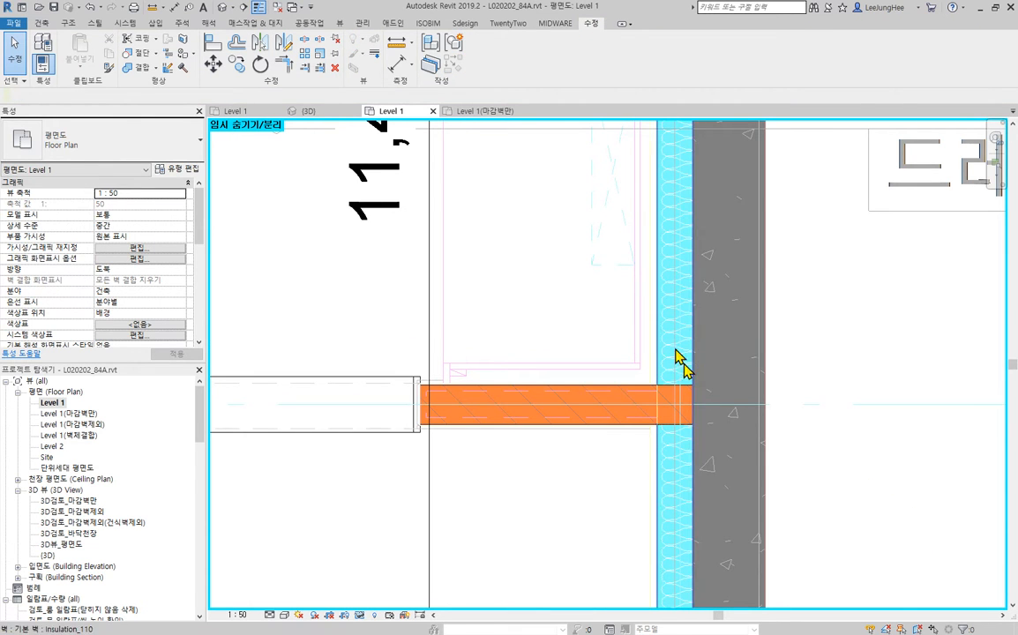
- Align the 거실-side face of the Brick_120 wall below the 현관 closet with the 거실-side face of the Brick_120 wall below 침실2
{"action": "scroll", "coordinate": [501, 491], "scroll_direction": "down", "scroll_amount": 2}
{"action": "middle_click_drag", "start_coordinate": [499, 495], "coordinate": [873, 426]}
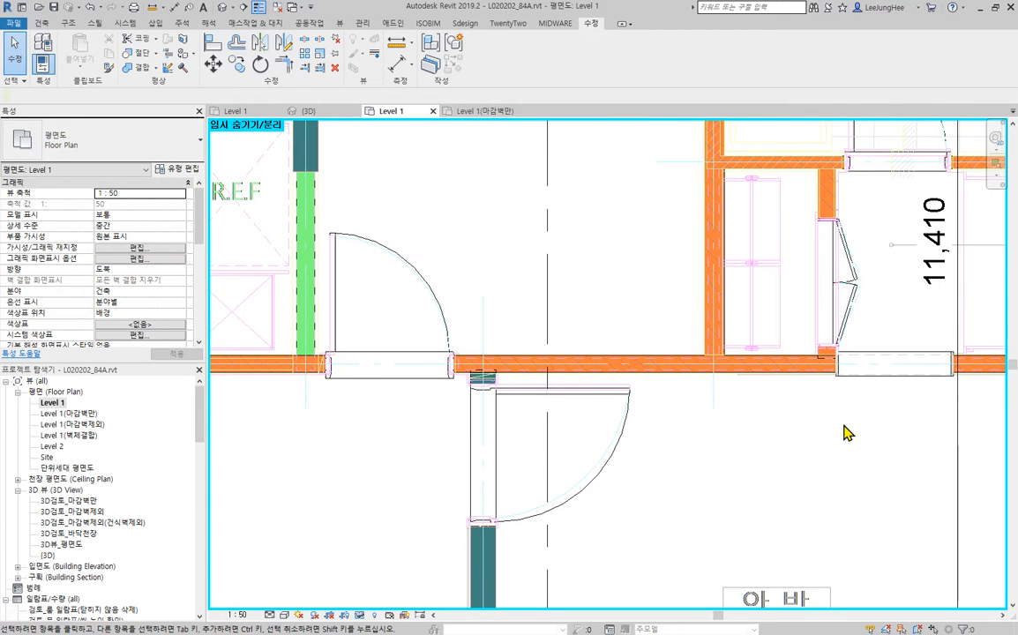
{"action": "scroll", "coordinate": [882, 441], "scroll_direction": "down", "scroll_amount": 1}
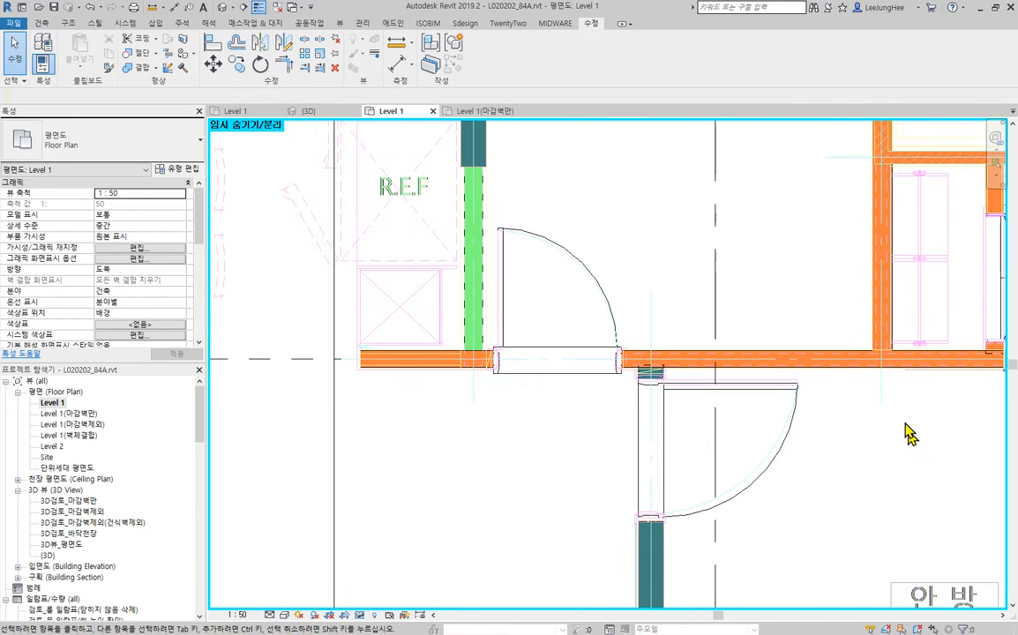
{"action": "scroll", "coordinate": [393, 374], "scroll_direction": "down", "scroll_amount": 2}
{"action": "middle_click_drag", "start_coordinate": [740, 321], "coordinate": [789, 325]}
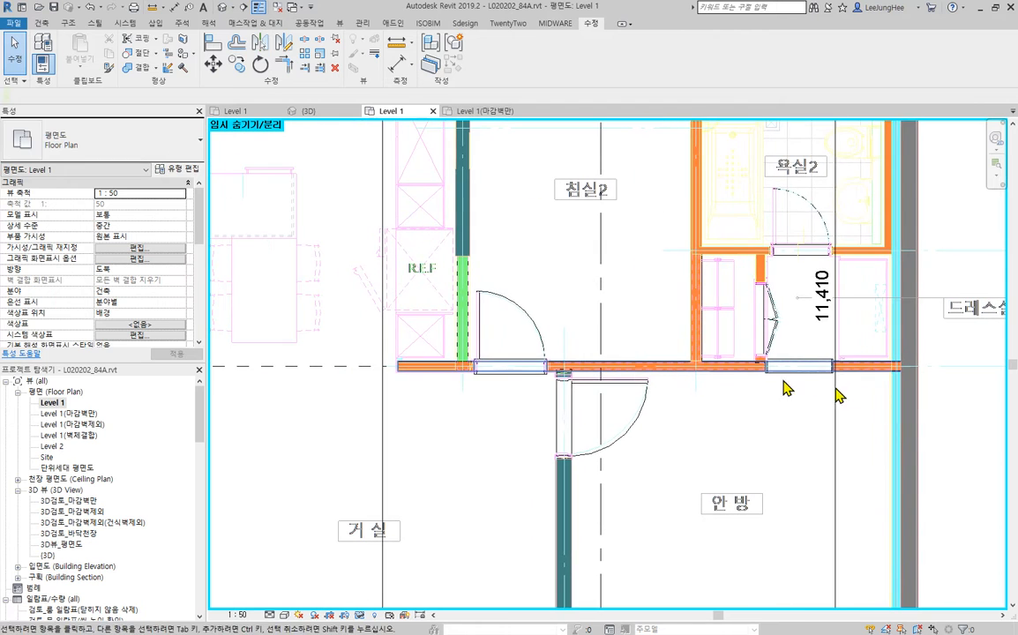
{"action": "middle_click_drag", "start_coordinate": [448, 404], "coordinate": [897, 414]}
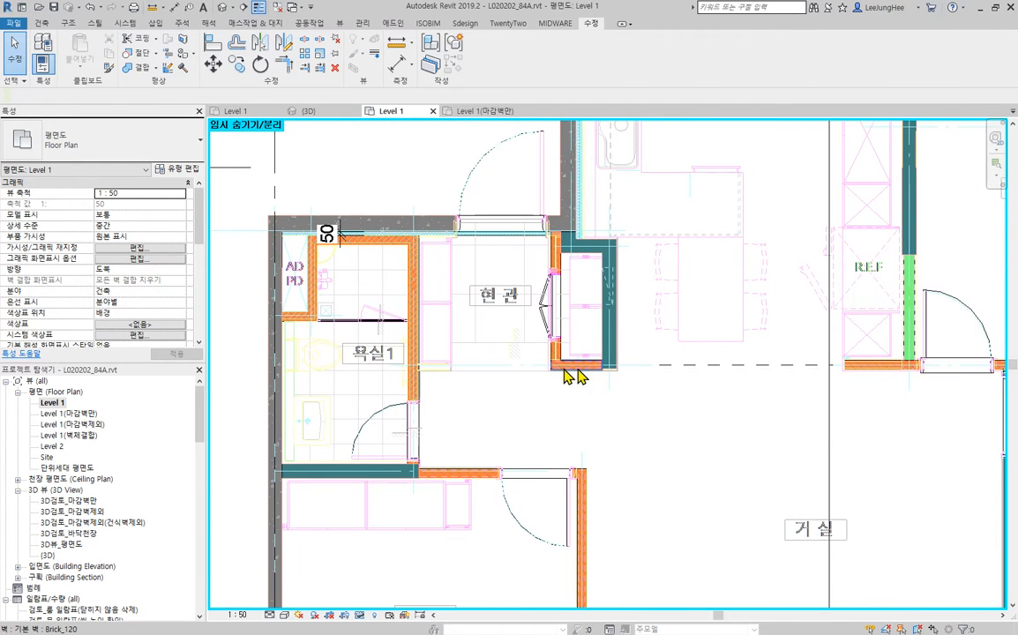
{"action": "middle_click_drag", "start_coordinate": [716, 414], "coordinate": [625, 425]}
{"action": "left_click", "coordinate": [217, 49]}
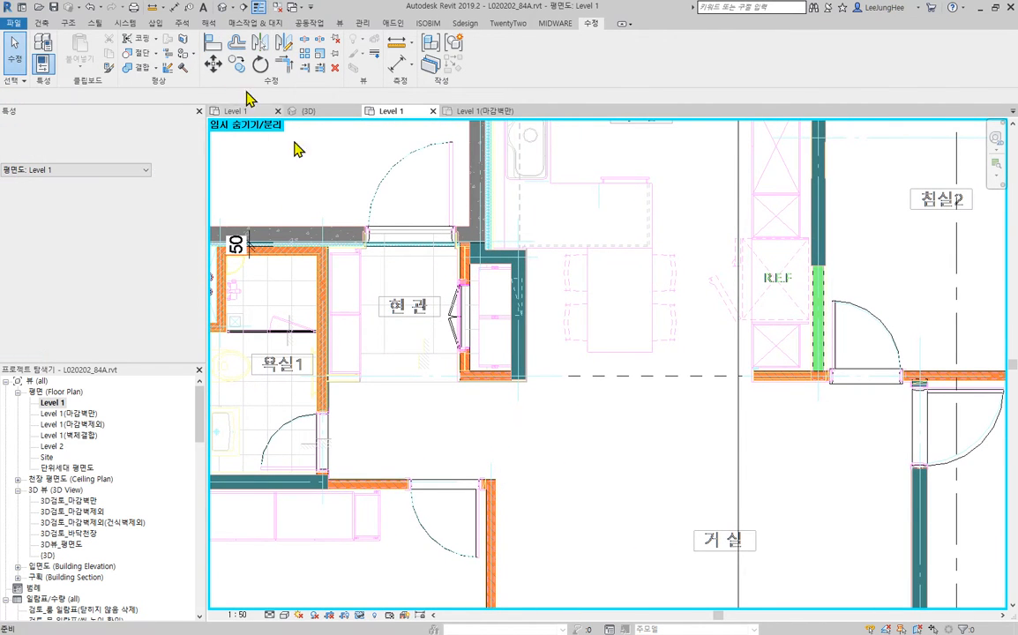
{"action": "scroll", "coordinate": [799, 388], "scroll_direction": "up", "scroll_amount": 4}
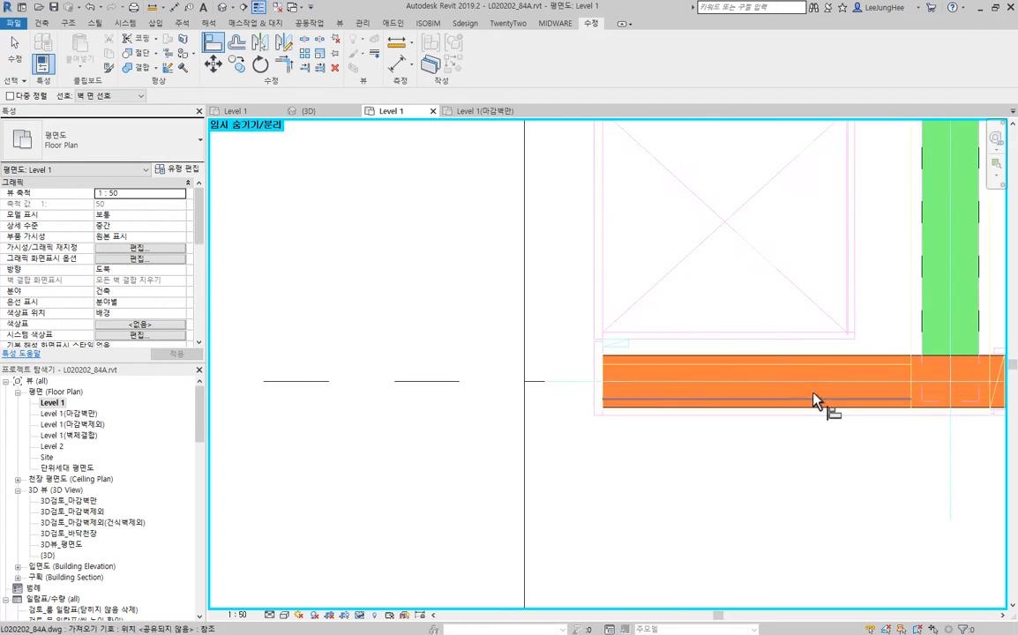
{"action": "left_click", "coordinate": [638, 410]}
{"action": "scroll", "coordinate": [743, 500], "scroll_direction": "down", "scroll_amount": 3}
{"action": "left_click_drag", "start_coordinate": [517, 504], "coordinate": [921, 495]}
{"action": "scroll", "coordinate": [508, 443], "scroll_direction": "up", "scroll_amount": 1}
{"action": "scroll", "coordinate": [509, 452], "scroll_direction": "up", "scroll_amount": 2}
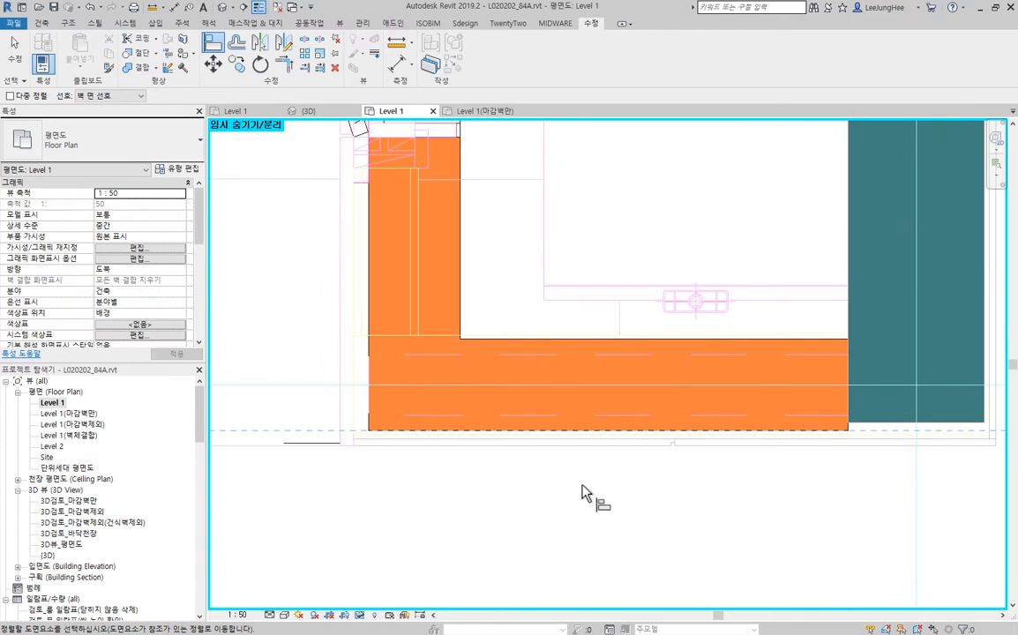
{"action": "middle_click_drag", "start_coordinate": [730, 531], "coordinate": [478, 550]}
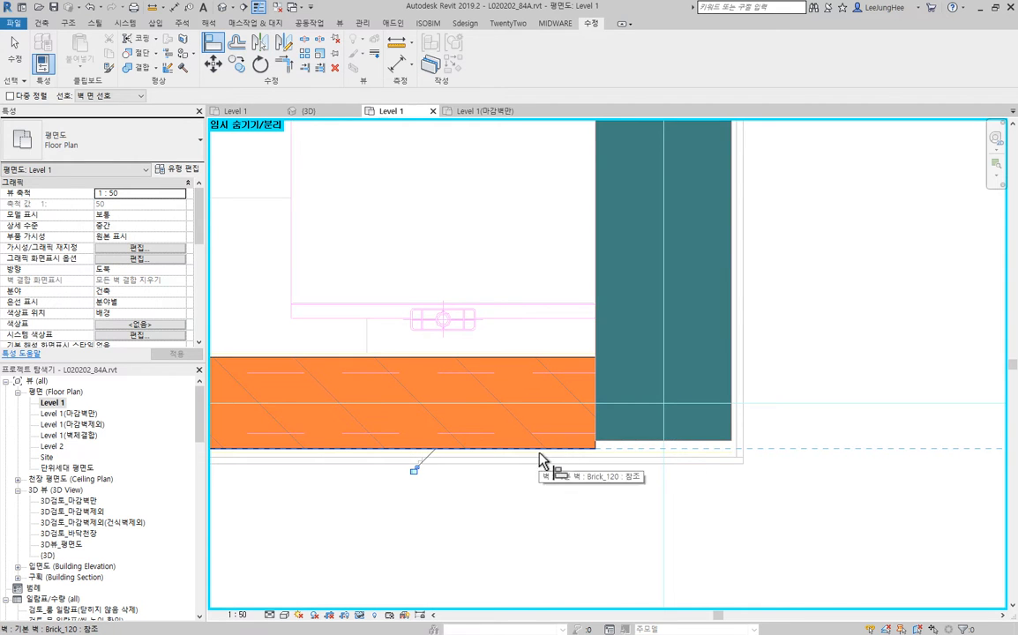
- Align the lower end of the Wall_내벽180 wall beside the 현관 closet with the adjoining Brick_120 wall's 거실-side face
{"action": "left_click", "coordinate": [701, 440]}
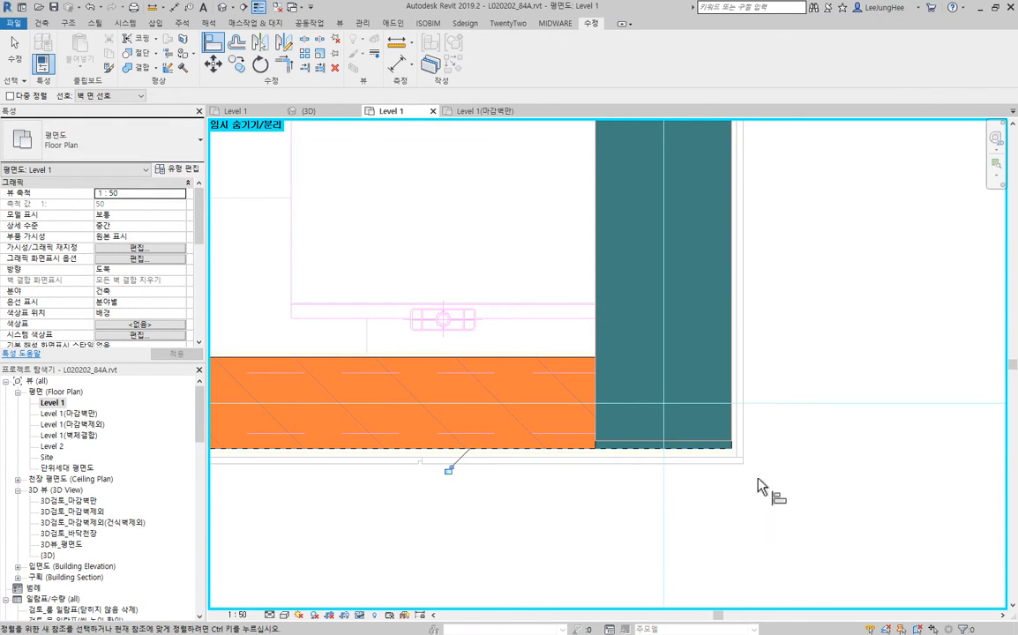
{"action": "key", "text": "Escape"}
{"action": "key", "text": "Escape"}
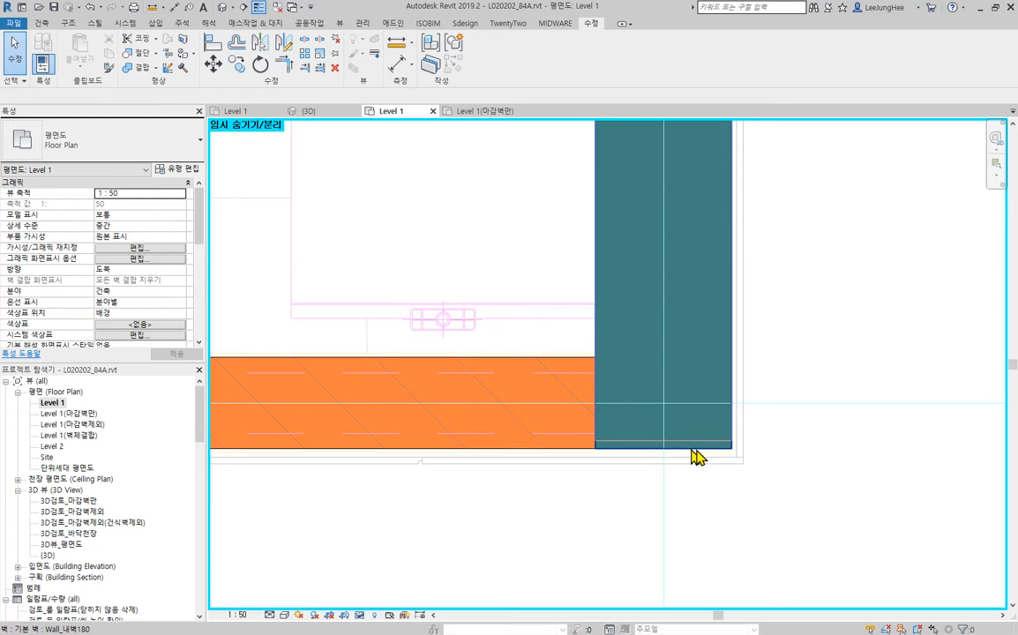
- Check the free end of the Brick_120 wall below the R.E.F area against the CAD lines
{"action": "scroll", "coordinate": [697, 456], "scroll_direction": "down", "scroll_amount": 5}
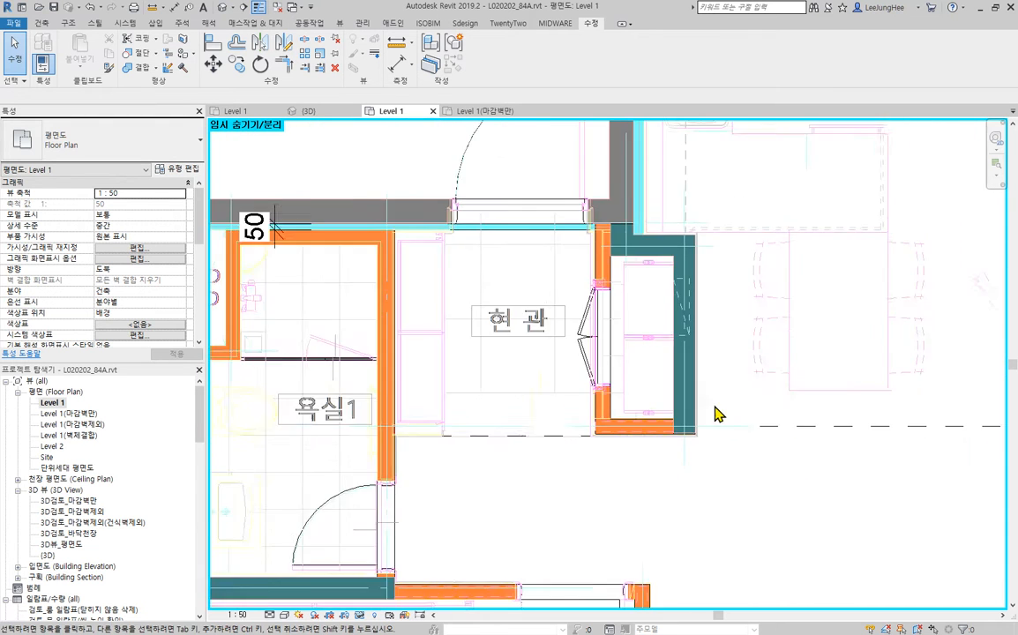
{"action": "scroll", "coordinate": [719, 410], "scroll_direction": "down", "scroll_amount": 1}
{"action": "middle_click_drag", "start_coordinate": [858, 420], "coordinate": [804, 411]}
{"action": "middle_click_drag", "start_coordinate": [885, 528], "coordinate": [266, 551]}
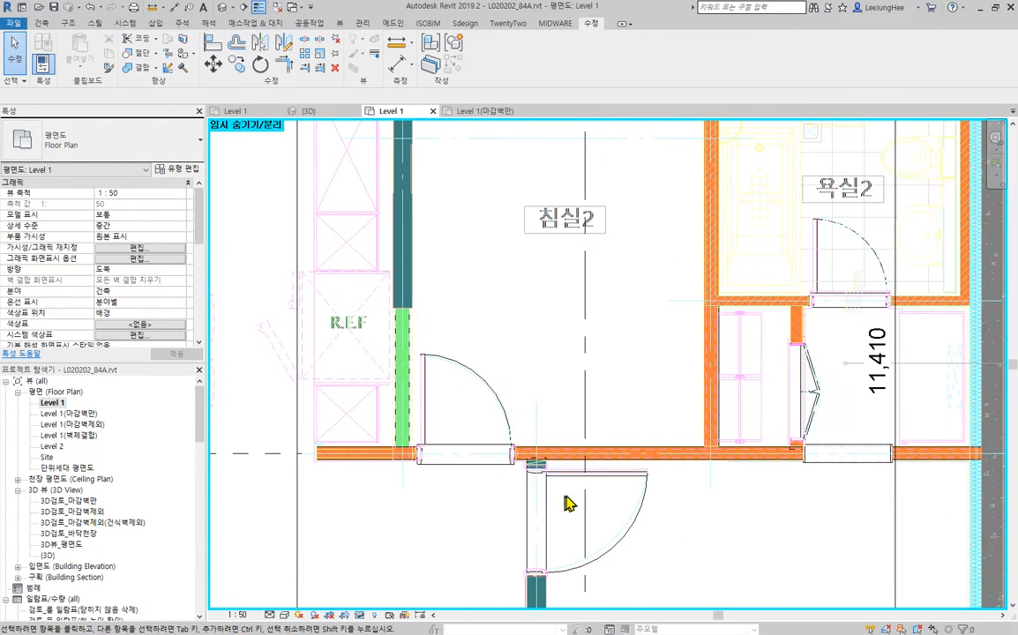
{"action": "scroll", "coordinate": [336, 465], "scroll_direction": "up", "scroll_amount": 3}
{"action": "left_click", "coordinate": [317, 468]}
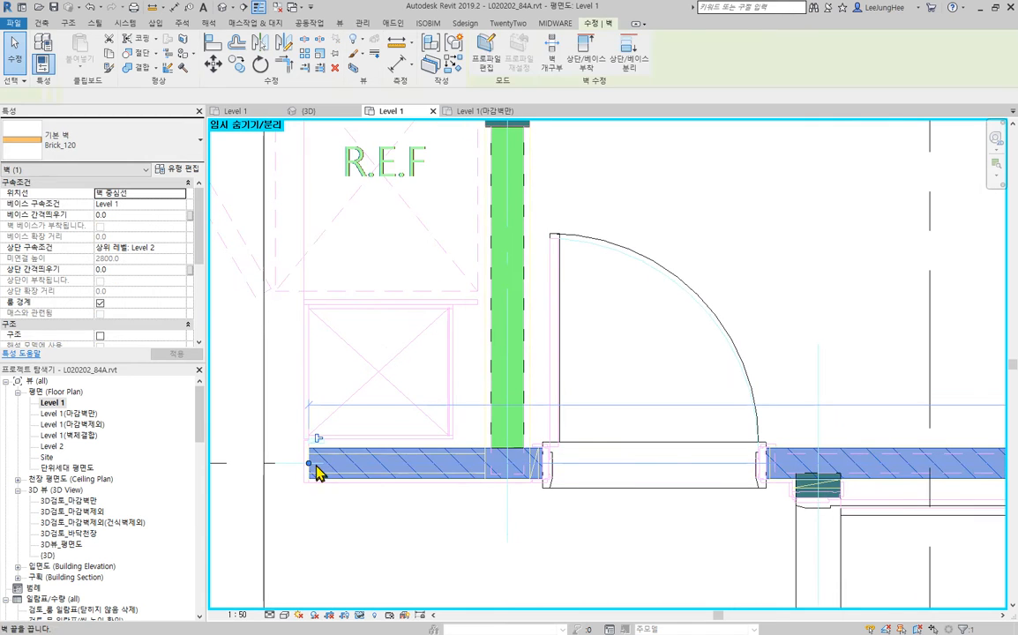
{"action": "left_click", "coordinate": [639, 543]}
{"action": "scroll", "coordinate": [586, 413], "scroll_direction": "down", "scroll_amount": 3}
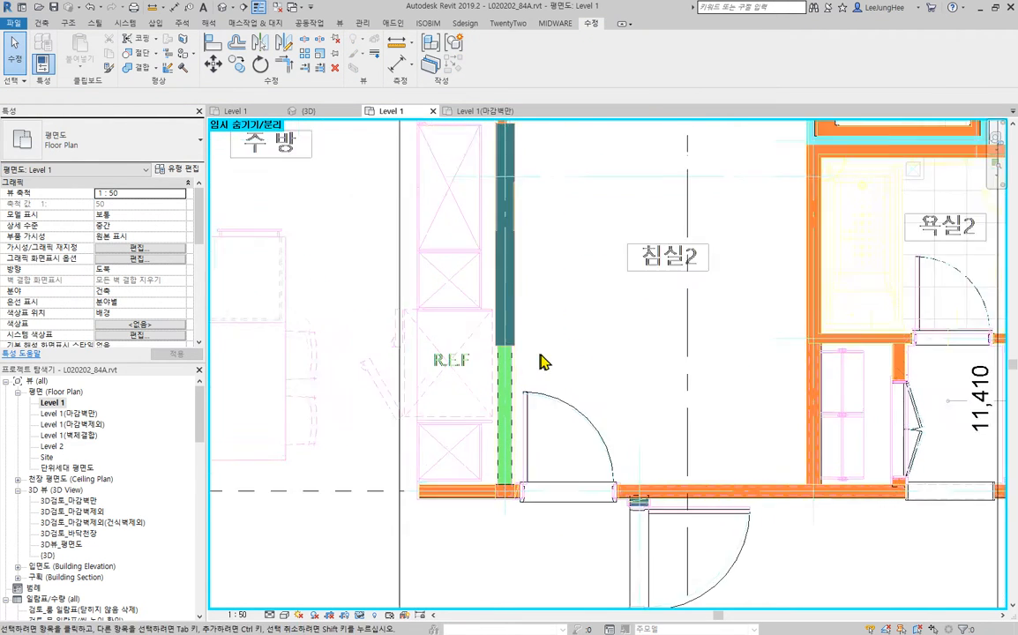
- Examine the junction of the Wall_내벽180 and Patition_130 walls beside R.E.F against the CAD wall and finish lines
{"action": "scroll", "coordinate": [484, 357], "scroll_direction": "up", "scroll_amount": 4}
{"action": "left_click", "coordinate": [489, 317]}
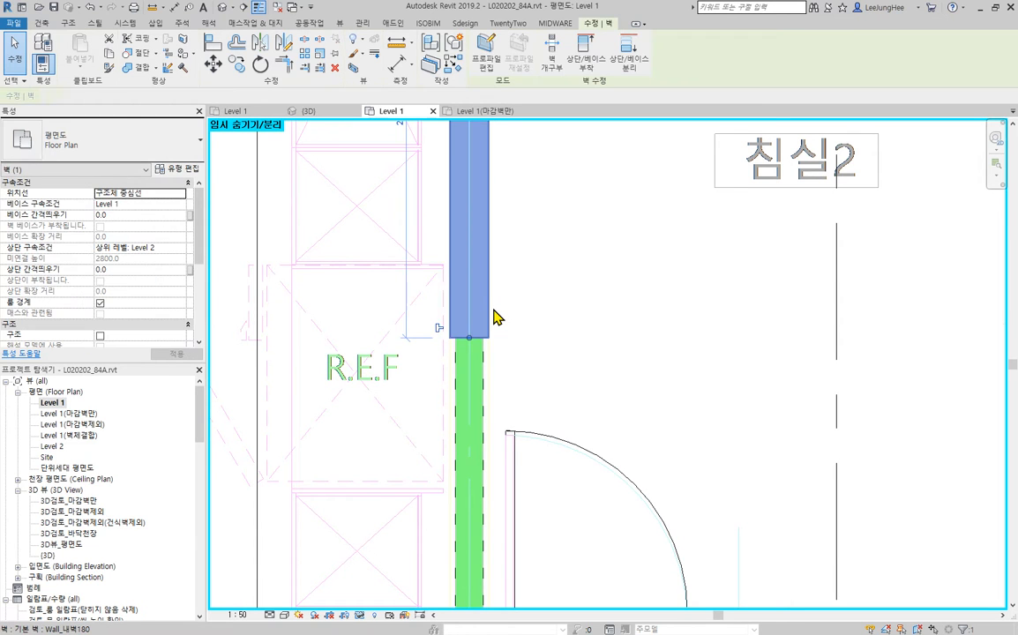
{"action": "middle_click_drag", "start_coordinate": [624, 386], "coordinate": [641, 291]}
{"action": "key", "text": "Escape"}
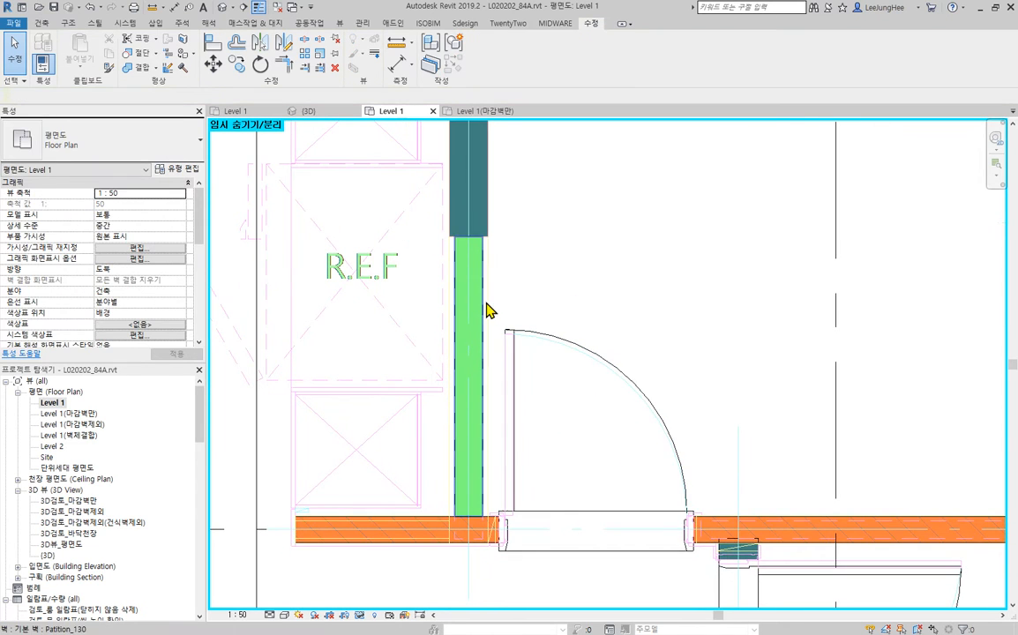
{"action": "left_click", "coordinate": [470, 251]}
{"action": "scroll", "coordinate": [494, 225], "scroll_direction": "up", "scroll_amount": 4}
{"action": "scroll", "coordinate": [576, 243], "scroll_direction": "up", "scroll_amount": 1}
{"action": "middle_click_drag", "start_coordinate": [514, 399], "coordinate": [613, 389]}
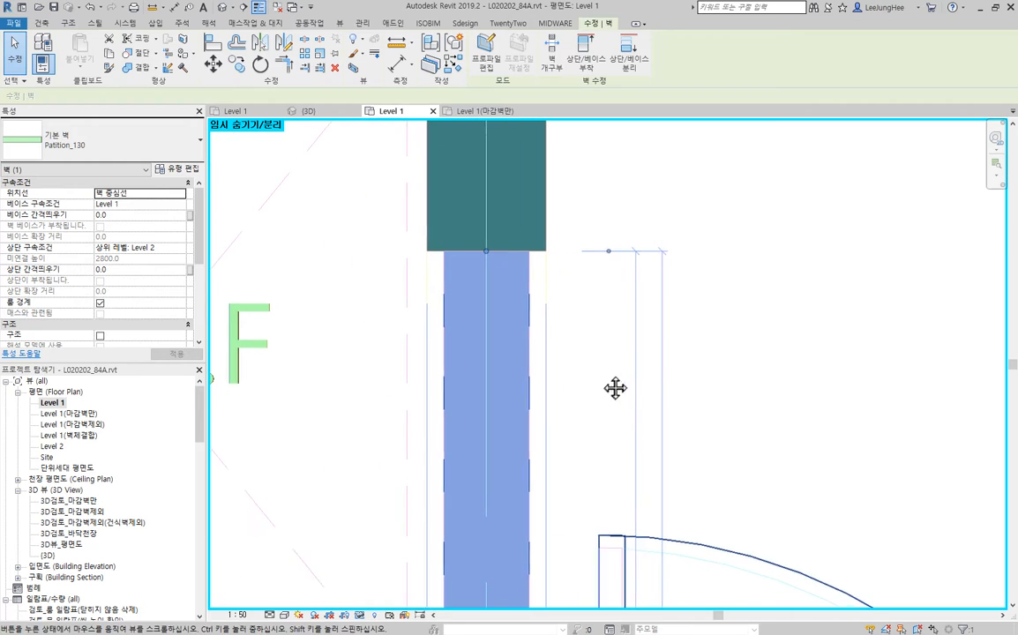
{"action": "key", "text": "Escape"}
{"action": "left_click", "coordinate": [407, 372]}
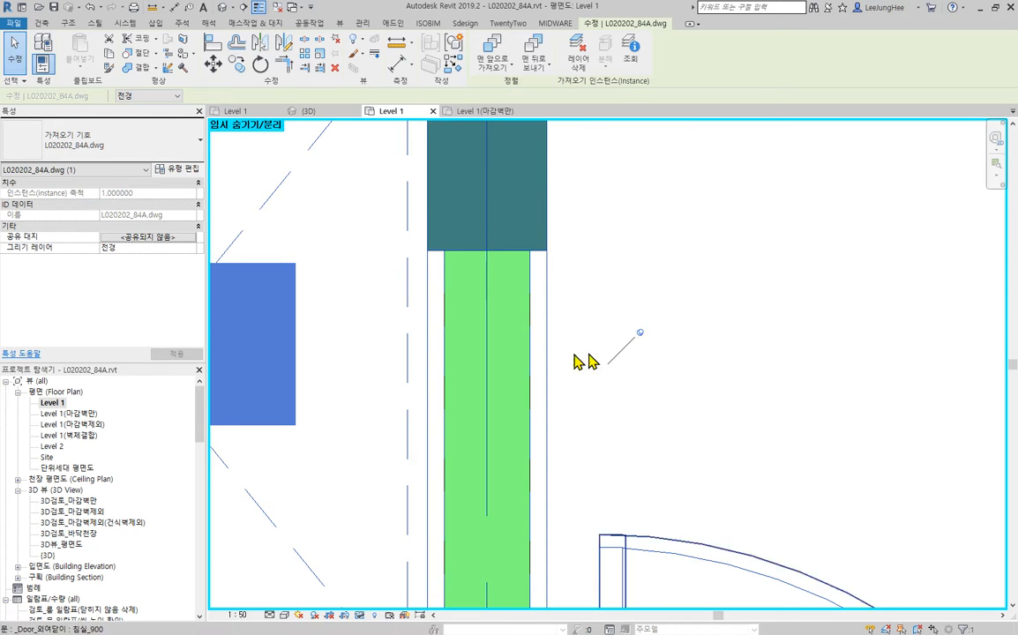
{"action": "key", "text": "Escape"}
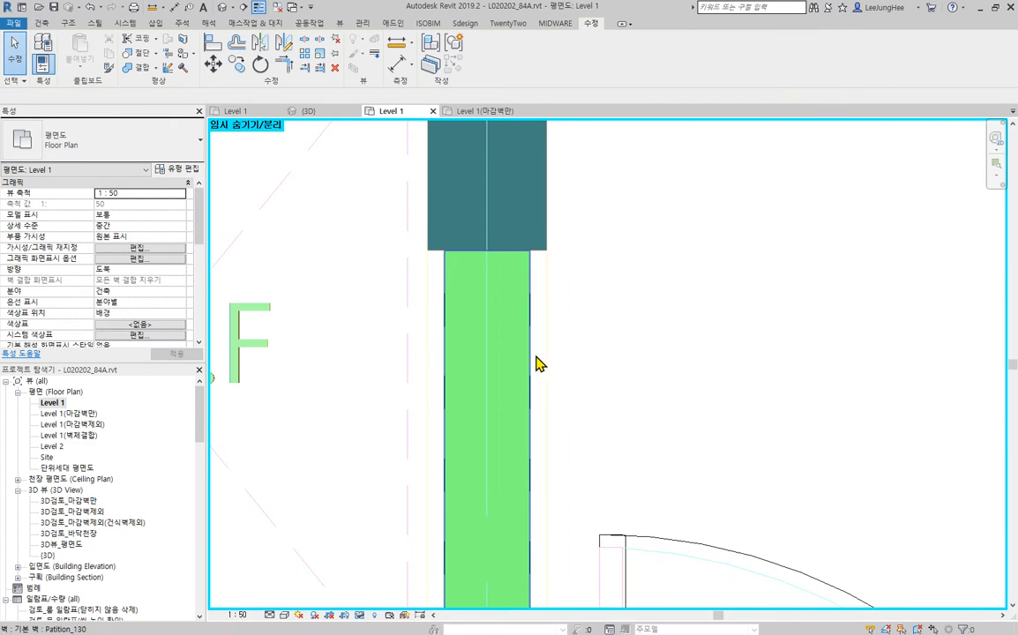
- Compare the wall types and widths of the Wall_내벽180 wall and the Patition_130 wall between R.E.F and 침실2
{"action": "left_click", "coordinate": [545, 228]}
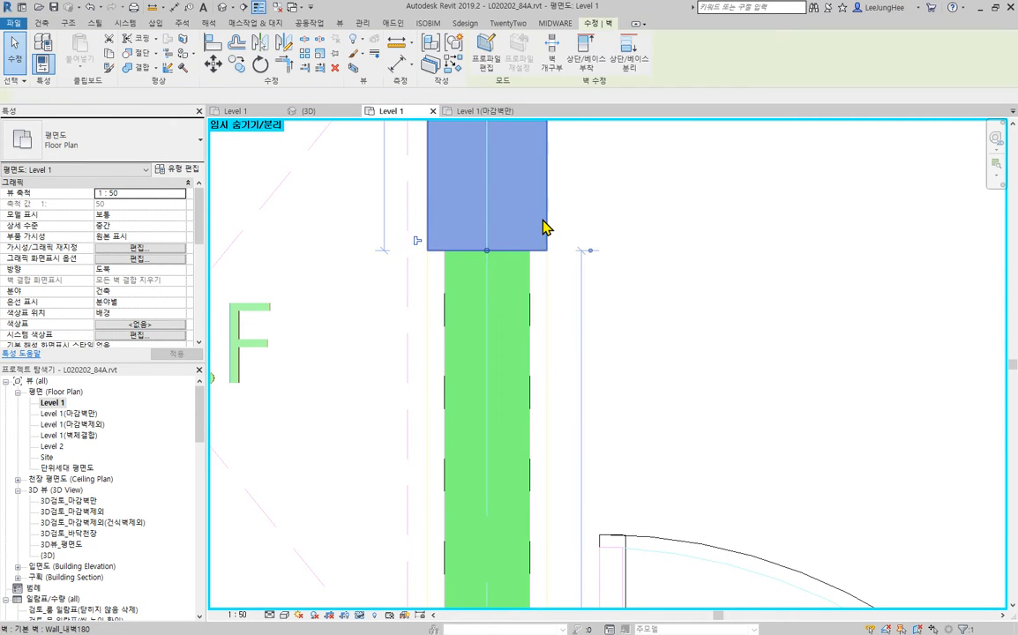
{"action": "left_click", "coordinate": [526, 307]}
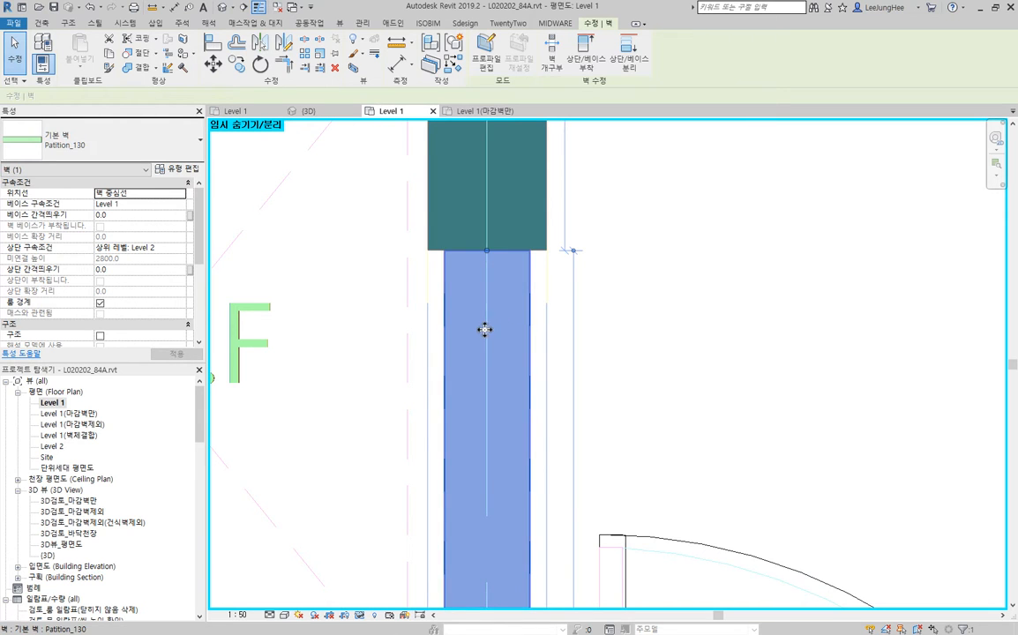
{"action": "left_click", "coordinate": [545, 203]}
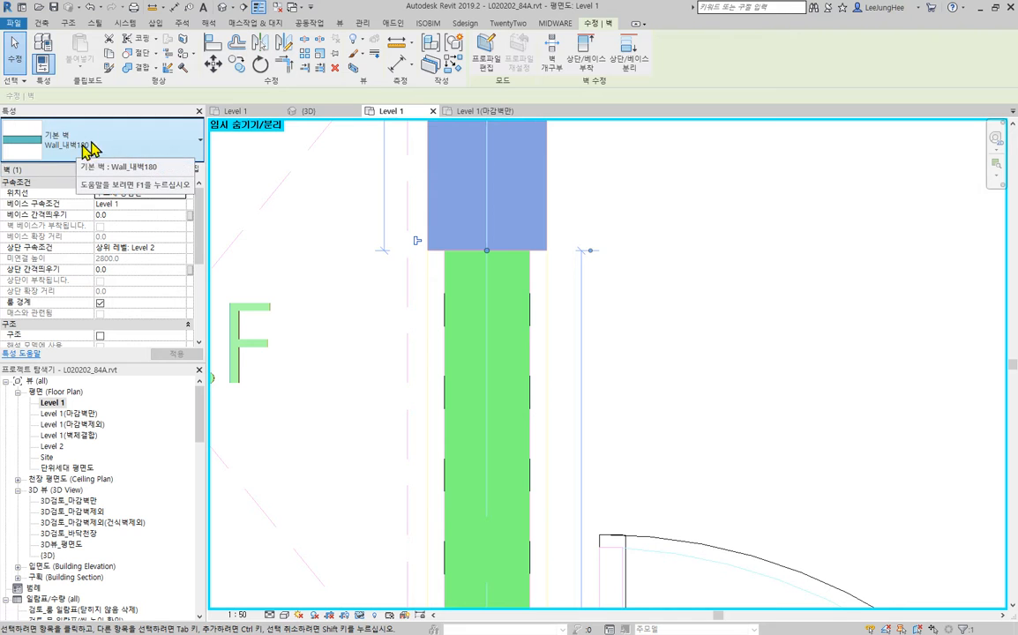
{"action": "left_click", "coordinate": [668, 277]}
{"action": "left_click", "coordinate": [532, 296]}
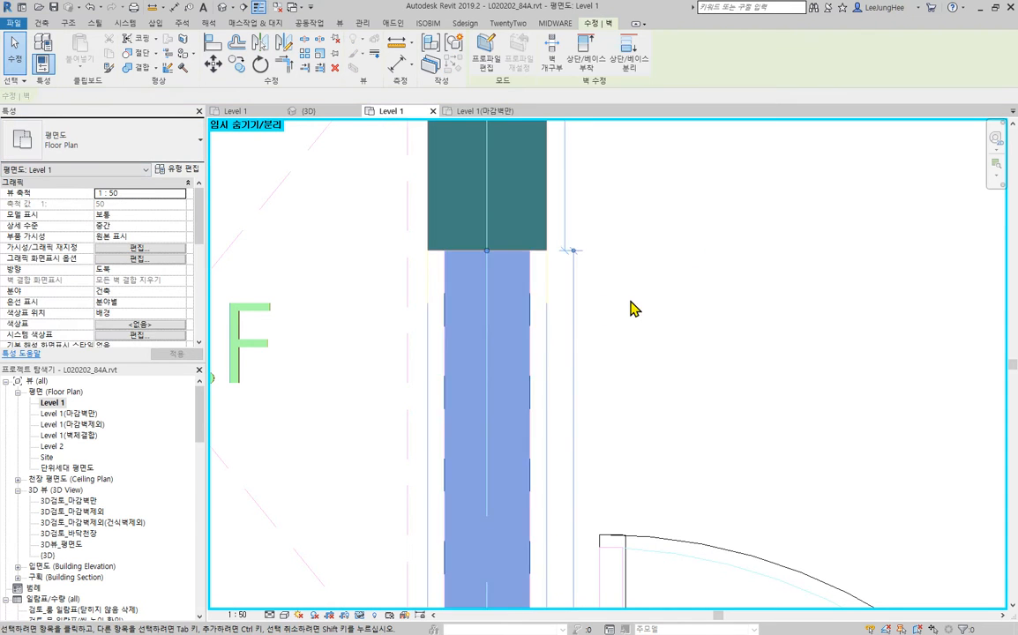
{"action": "scroll", "coordinate": [629, 300], "scroll_direction": "down", "scroll_amount": 3}
{"action": "middle_click_drag", "start_coordinate": [750, 265], "coordinate": [662, 201]}
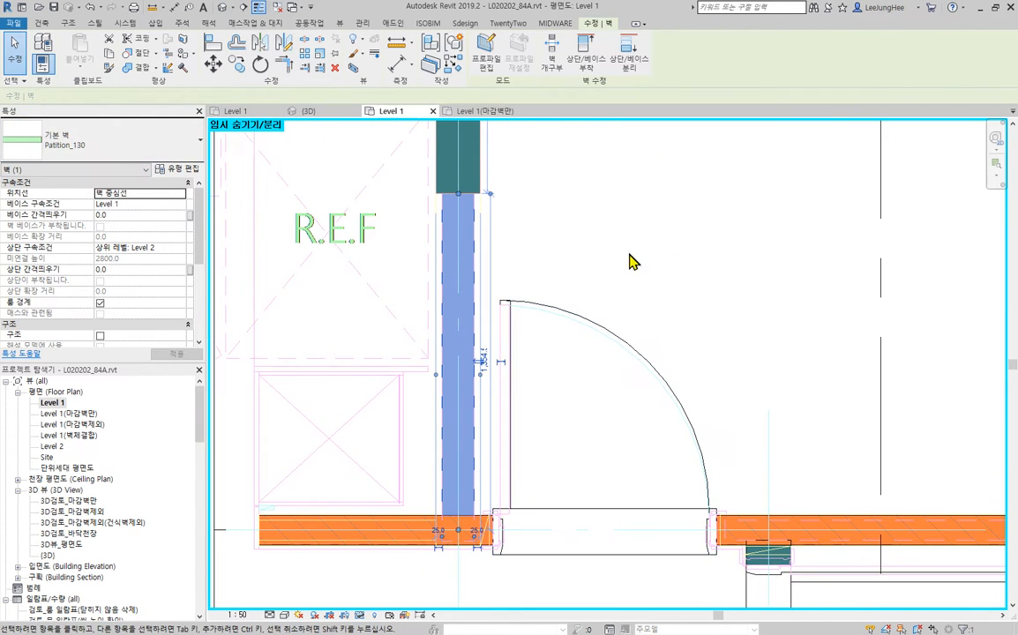
- Change the Patition_130 wall between R.E.F and 침실2 to the Brick_180 type
{"action": "left_click", "coordinate": [128, 155]}
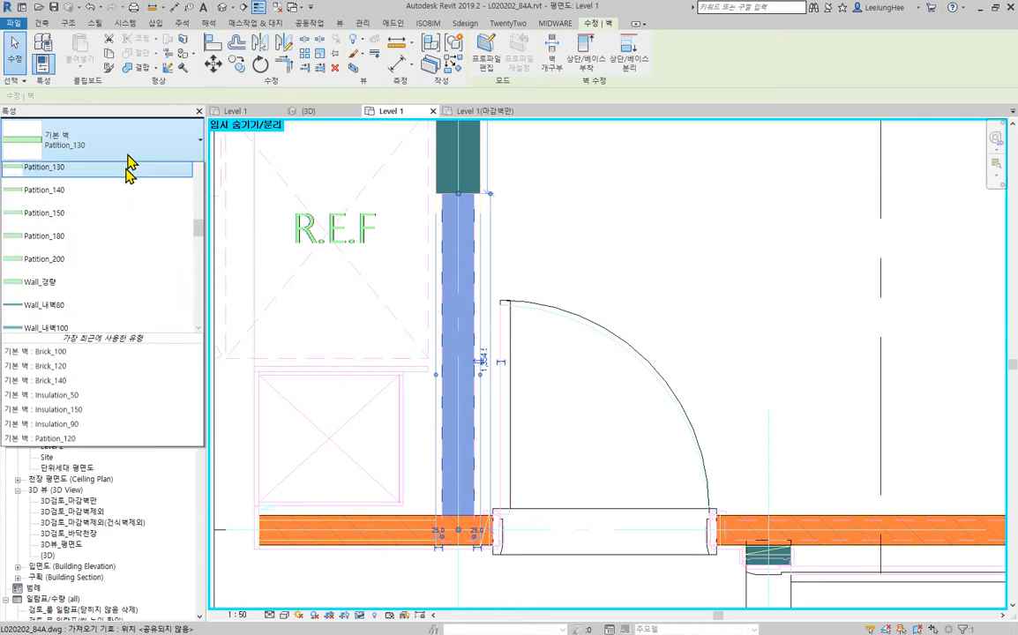
{"action": "scroll", "coordinate": [122, 271], "scroll_direction": "up", "scroll_amount": 10}
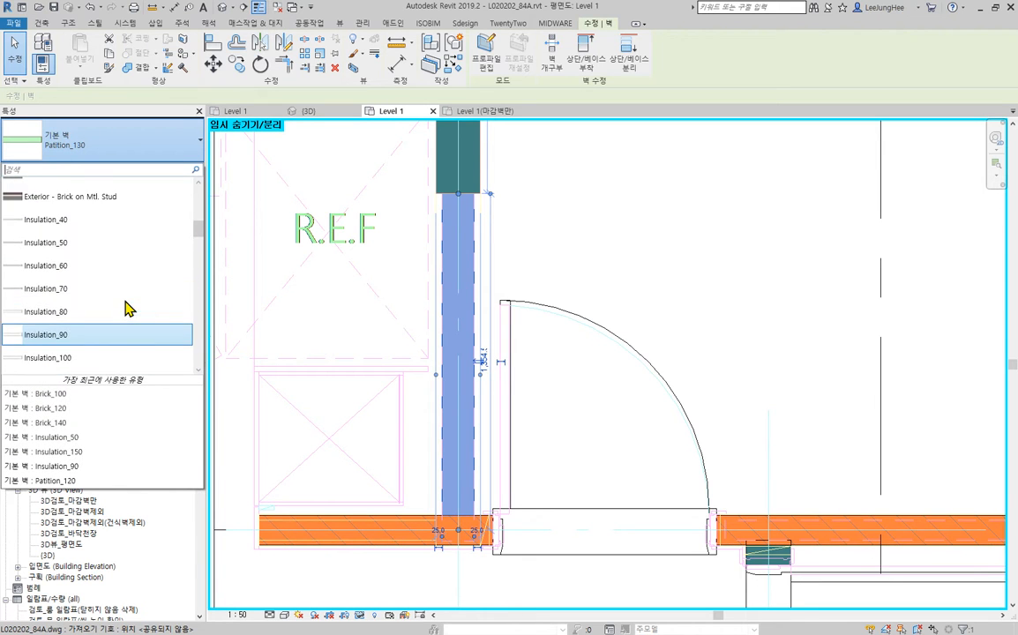
{"action": "scroll", "coordinate": [124, 311], "scroll_direction": "up", "scroll_amount": 1}
{"action": "left_click", "coordinate": [85, 196]}
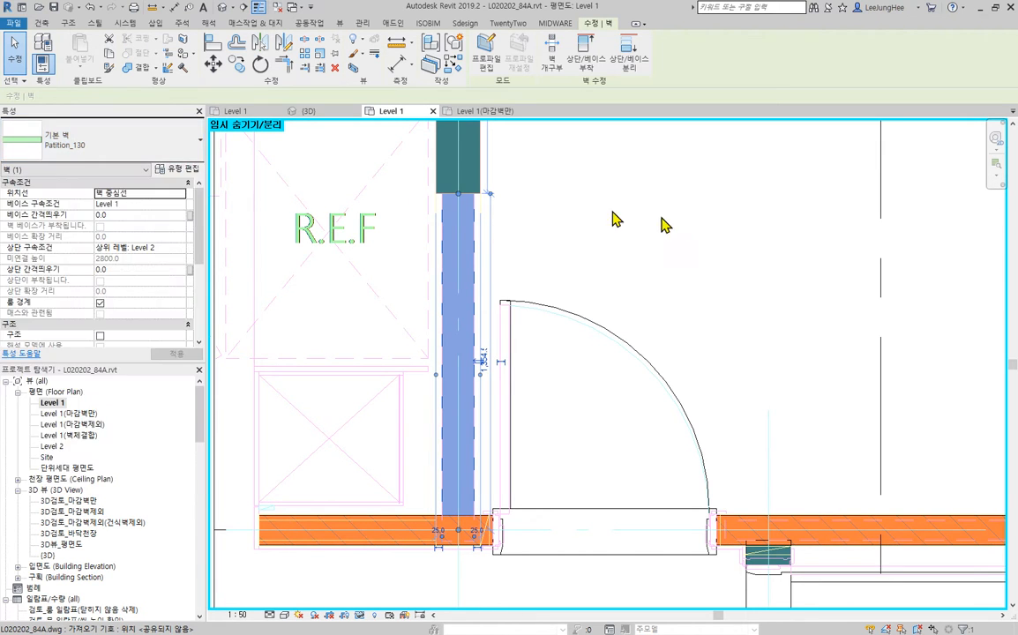
{"action": "left_click", "coordinate": [637, 220]}
- Disallow the wall join at the Brick_180 wall's upper end where it meets the Wall_내벽180 wall
{"action": "scroll", "coordinate": [525, 143], "scroll_direction": "up", "scroll_amount": 8}
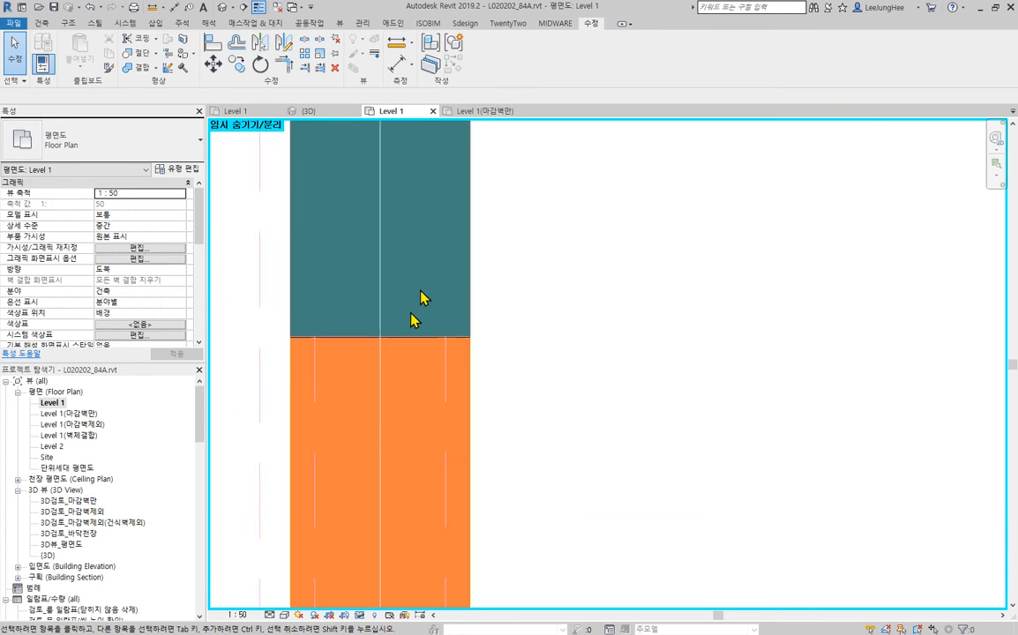
{"action": "scroll", "coordinate": [267, 394], "scroll_direction": "up", "scroll_amount": 4}
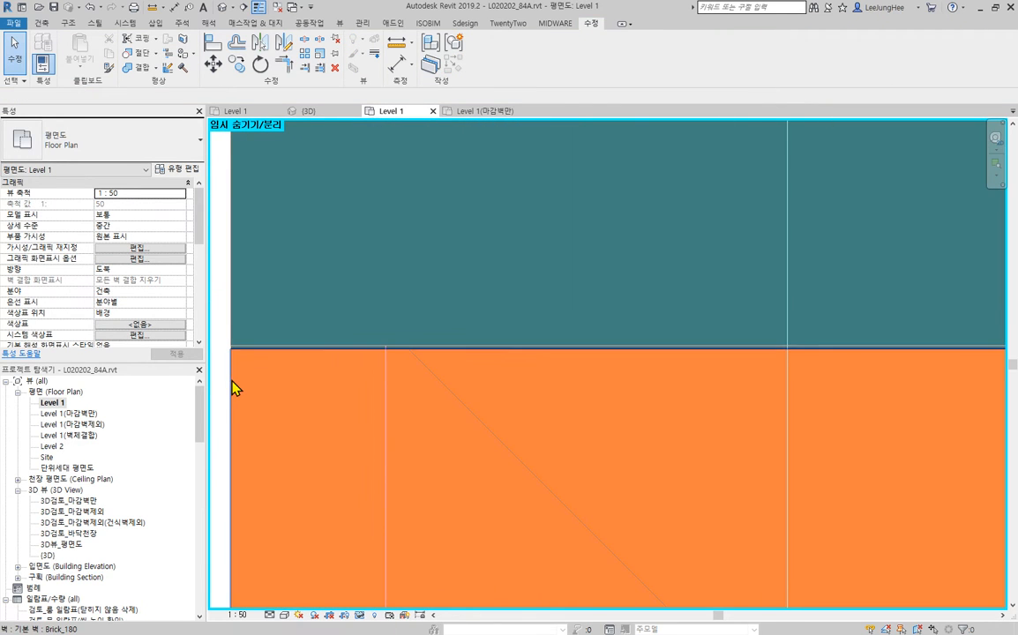
{"action": "left_click", "coordinate": [232, 380]}
{"action": "scroll", "coordinate": [821, 328], "scroll_direction": "down", "scroll_amount": 5}
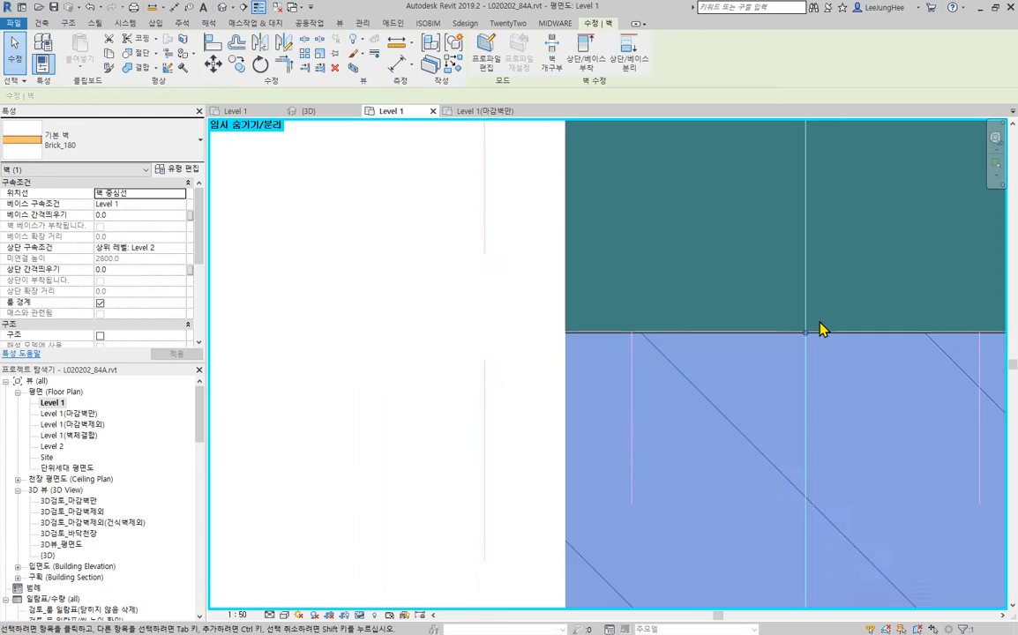
{"action": "middle_click_drag", "start_coordinate": [978, 355], "coordinate": [741, 390]}
{"action": "key", "text": "Escape"}
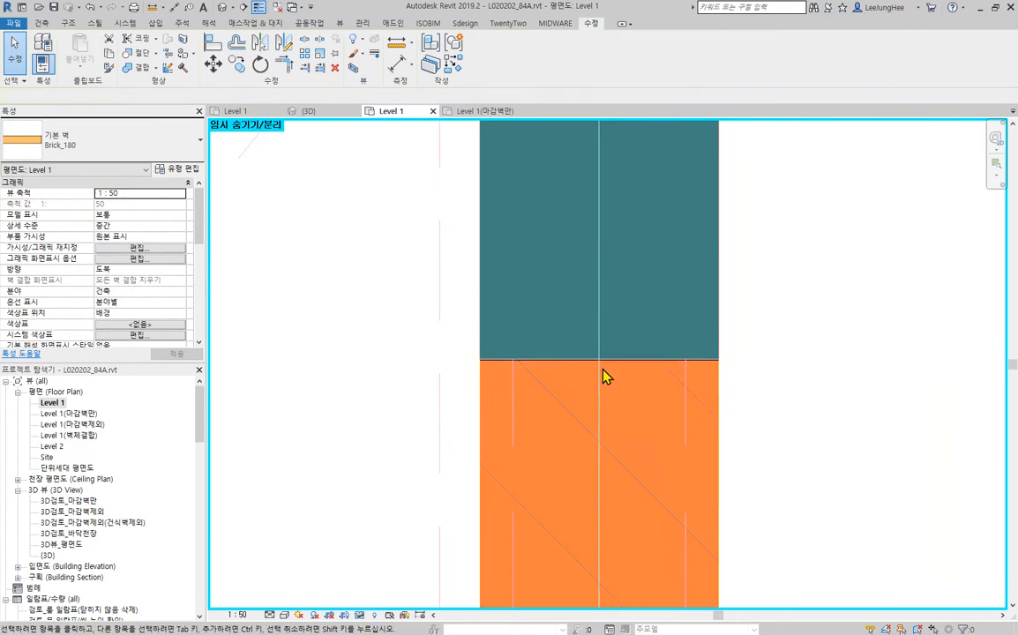
{"action": "left_click", "coordinate": [715, 411]}
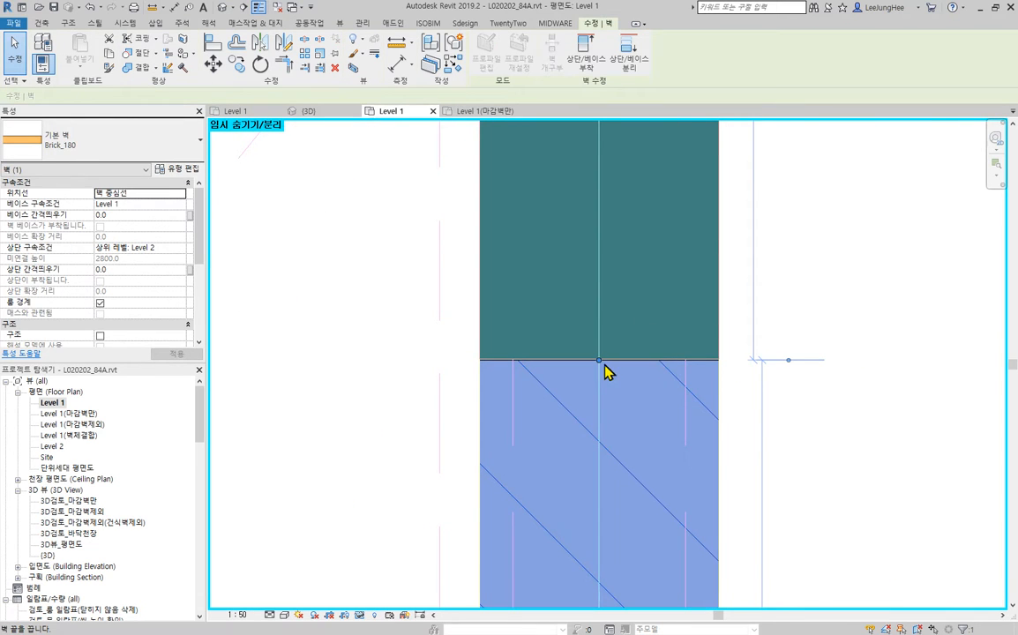
{"action": "right_click", "coordinate": [601, 363]}
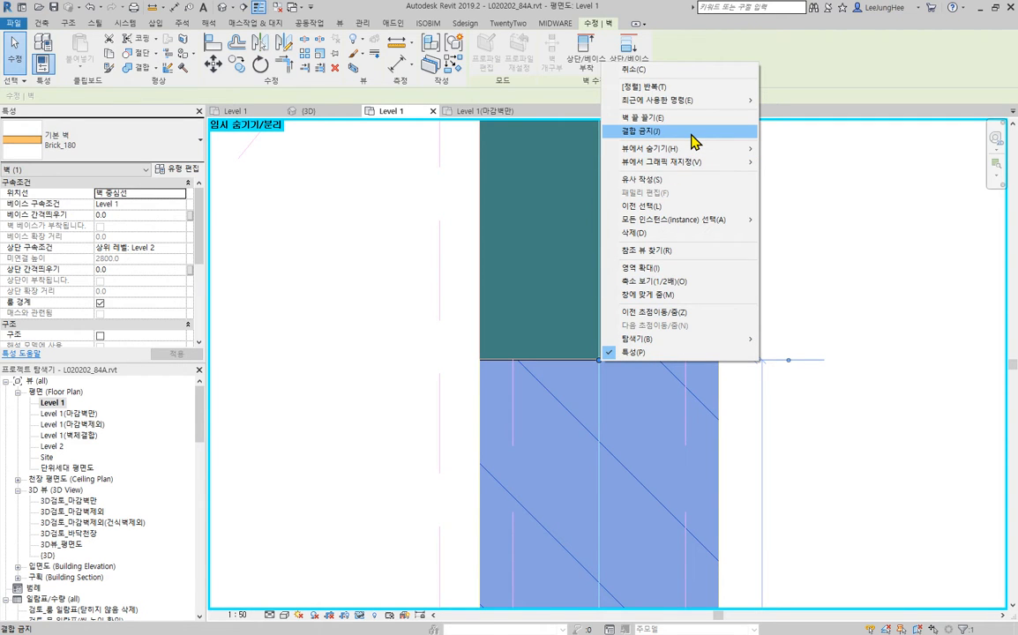
{"action": "left_click", "coordinate": [694, 142]}
{"action": "left_click", "coordinate": [715, 267]}
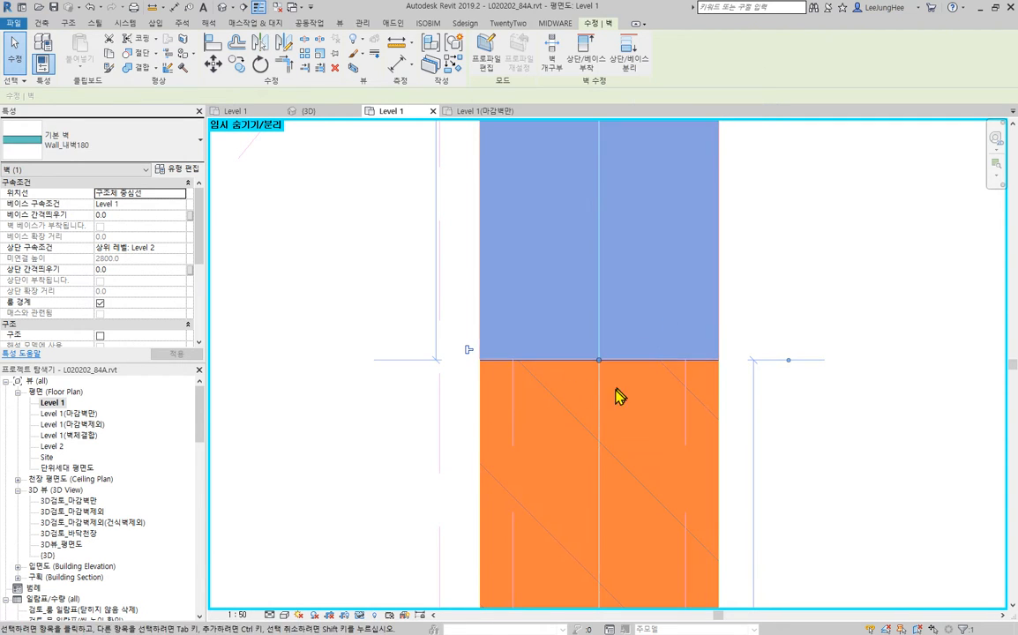
{"action": "left_click", "coordinate": [748, 396]}
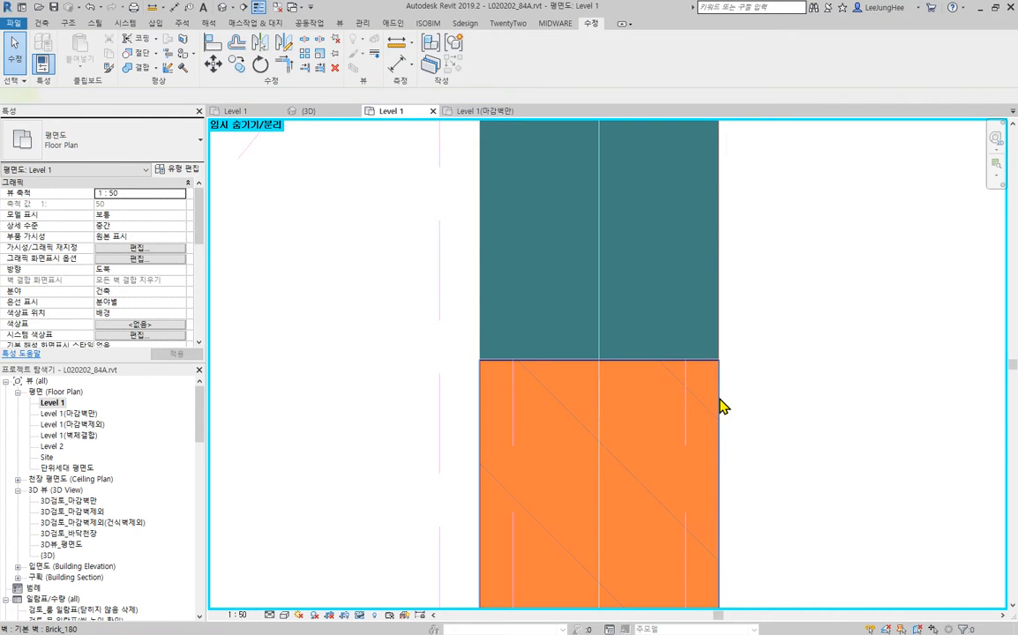
{"action": "left_click", "coordinate": [719, 404]}
{"action": "left_click", "coordinate": [813, 413]}
- Examine the brick wall between PD and the upper end of the Wall_내벽180 wall against the CAD wall and finish lines
{"action": "scroll", "coordinate": [873, 415], "scroll_direction": "down", "scroll_amount": 5}
{"action": "middle_click_drag", "start_coordinate": [865, 413], "coordinate": [706, 184]}
{"action": "middle_click_drag", "start_coordinate": [736, 296], "coordinate": [672, 520]}
{"action": "scroll", "coordinate": [653, 600], "scroll_direction": "down", "scroll_amount": 3}
{"action": "scroll", "coordinate": [711, 335], "scroll_direction": "down", "scroll_amount": 3}
{"action": "scroll", "coordinate": [585, 404], "scroll_direction": "up", "scroll_amount": 2}
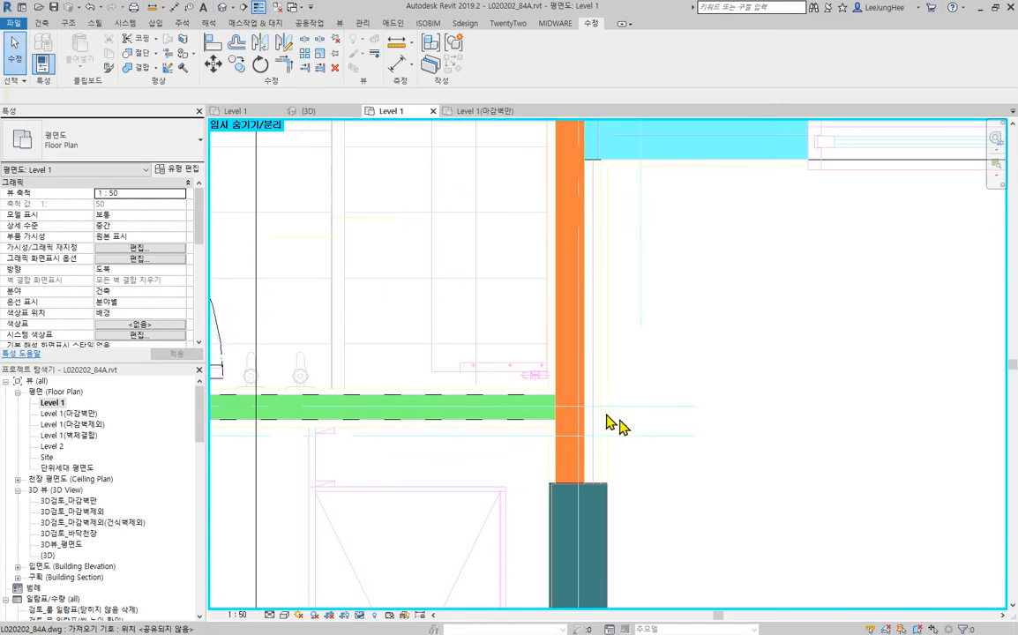
{"action": "left_click", "coordinate": [613, 398]}
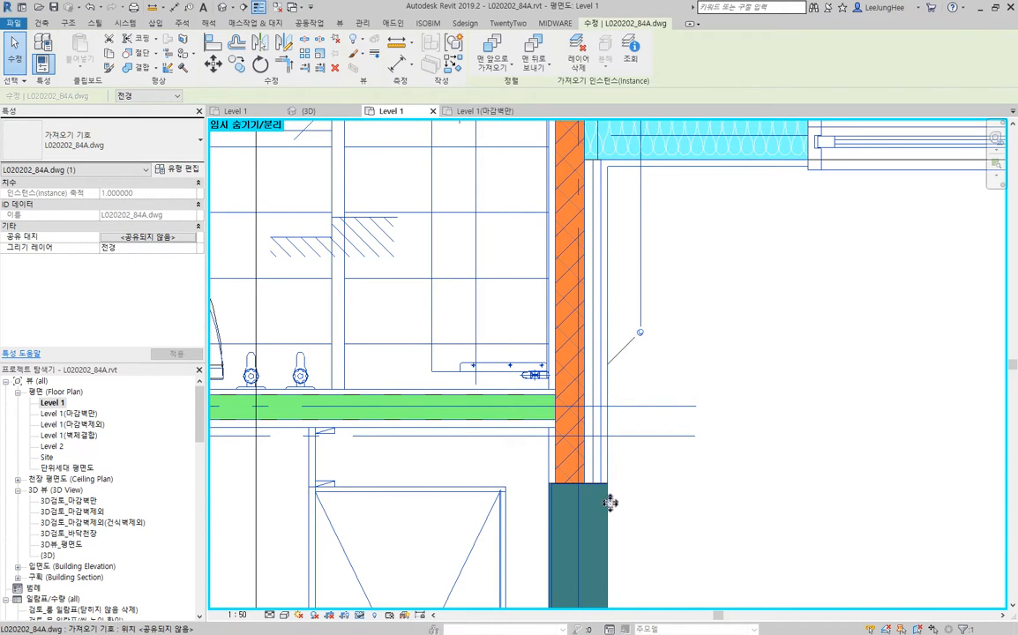
{"action": "scroll", "coordinate": [731, 381], "scroll_direction": "down", "scroll_amount": 2}
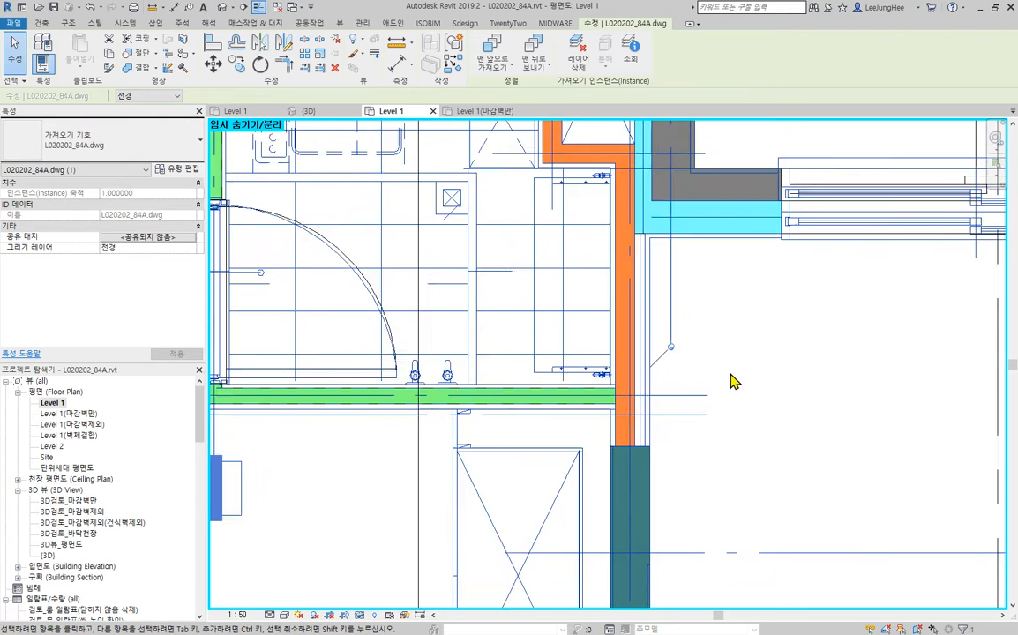
{"action": "key", "text": "Escape"}
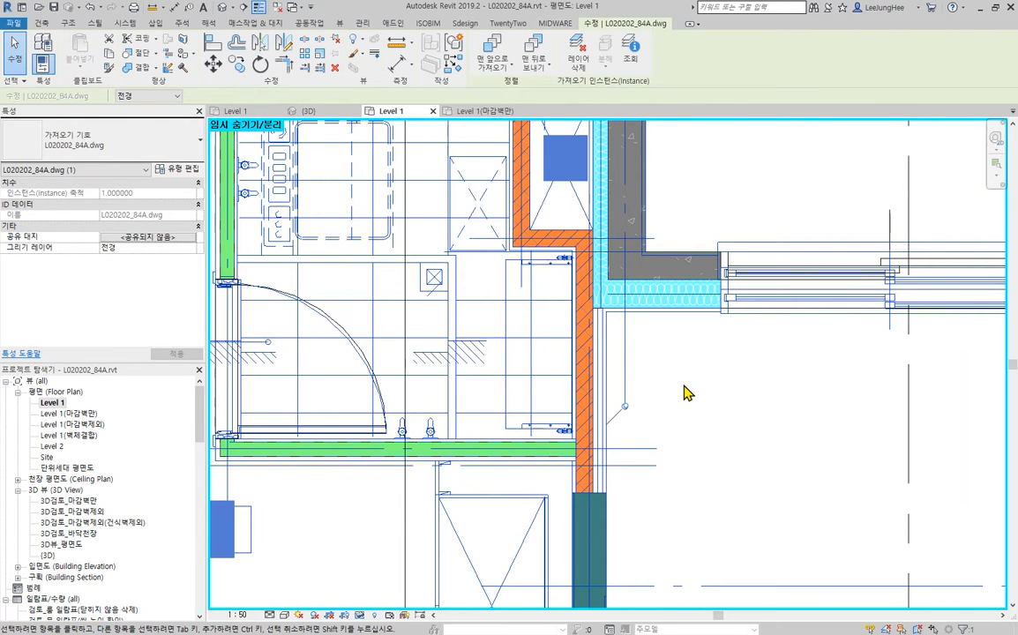
{"action": "left_click", "coordinate": [658, 400]}
- Change the Brick_90 wall between PD and the Wall_내벽180 wall to the Brick_180 type
{"action": "left_click", "coordinate": [585, 394]}
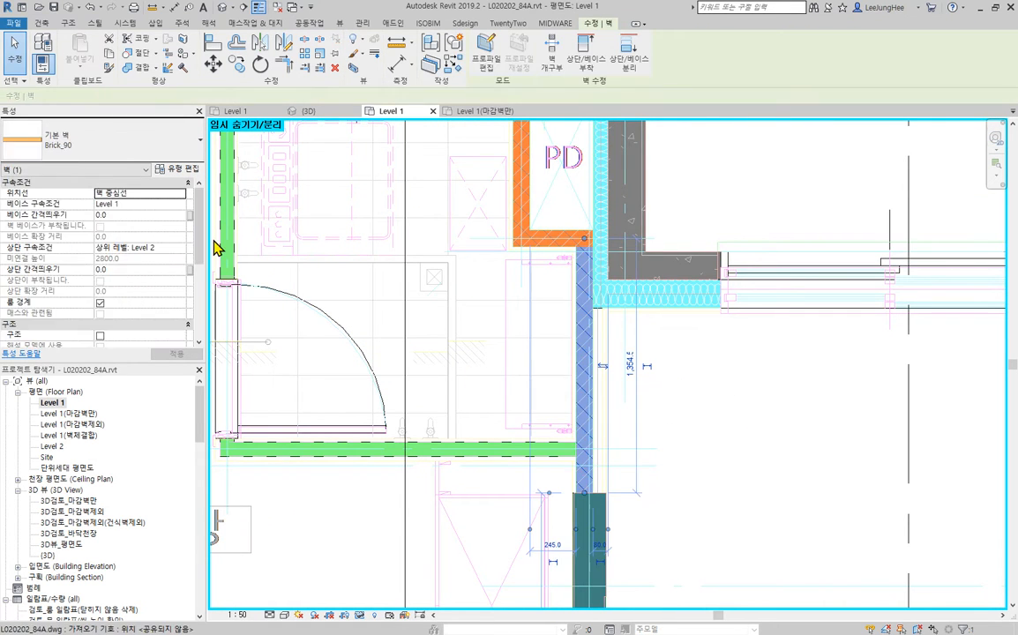
{"action": "left_click", "coordinate": [104, 151]}
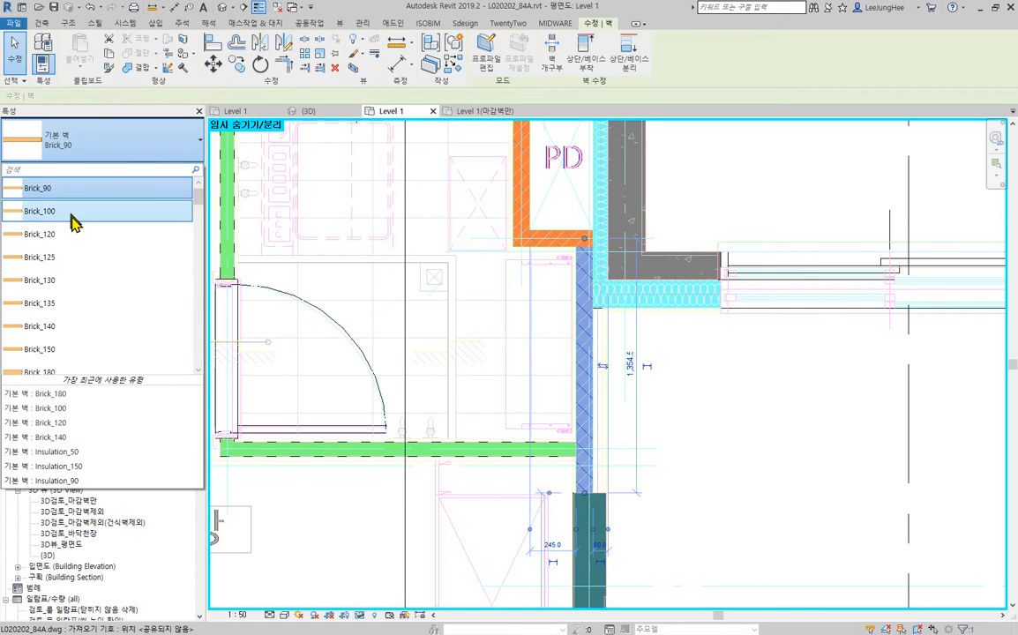
{"action": "scroll", "coordinate": [97, 292], "scroll_direction": "down", "scroll_amount": 2}
{"action": "left_click", "coordinate": [91, 341]}
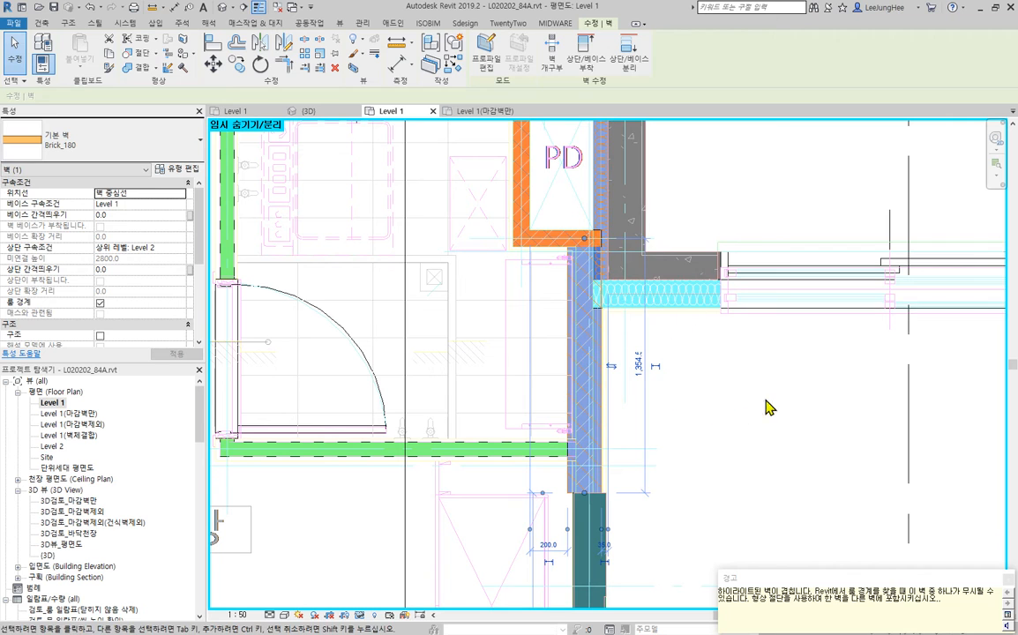
{"action": "left_click", "coordinate": [759, 429]}
{"action": "middle_click_drag", "start_coordinate": [829, 439], "coordinate": [767, 405]}
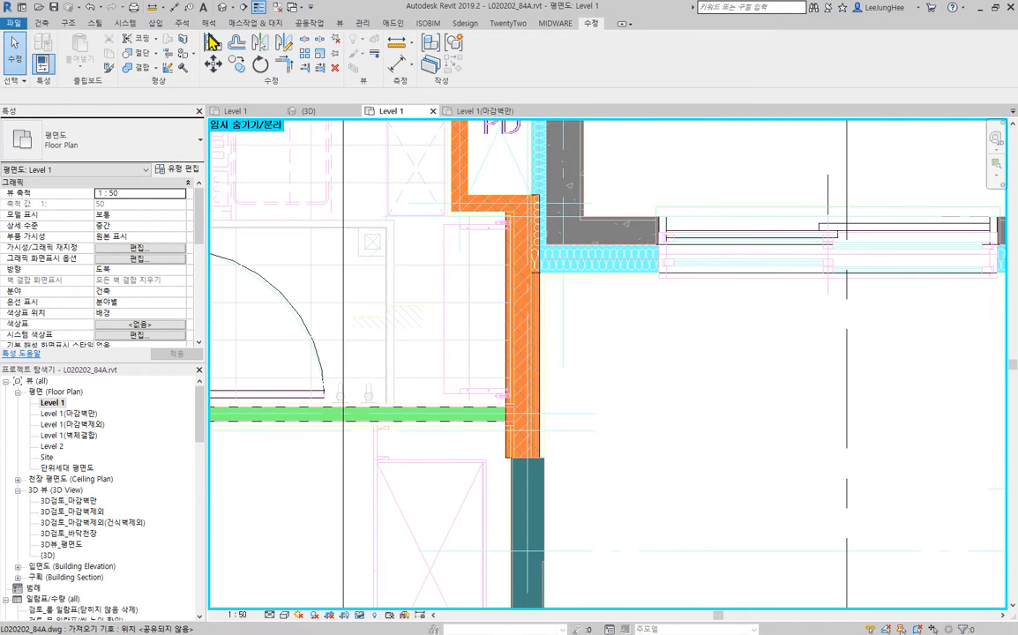
- Align the Brick_180 wall below PD with the side face of the adjoining Wall_내벽180 wall
{"action": "key", "text": "a"}
{"action": "key", "text": "l"}
{"action": "scroll", "coordinate": [525, 432], "scroll_direction": "up", "scroll_amount": 4}
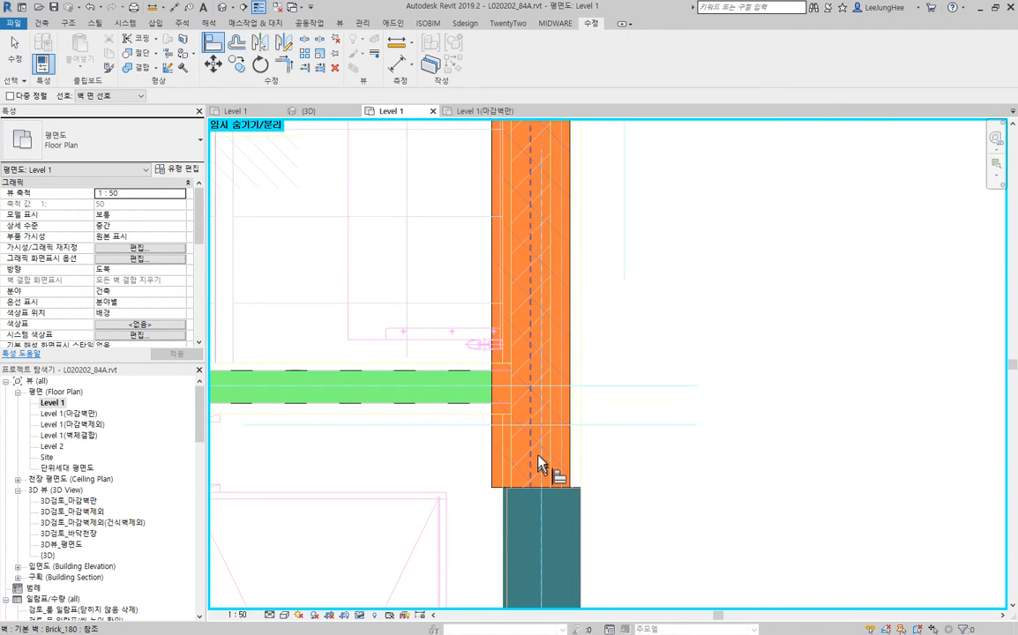
{"action": "key", "text": "Escape"}
{"action": "scroll", "coordinate": [529, 499], "scroll_direction": "up", "scroll_amount": 4}
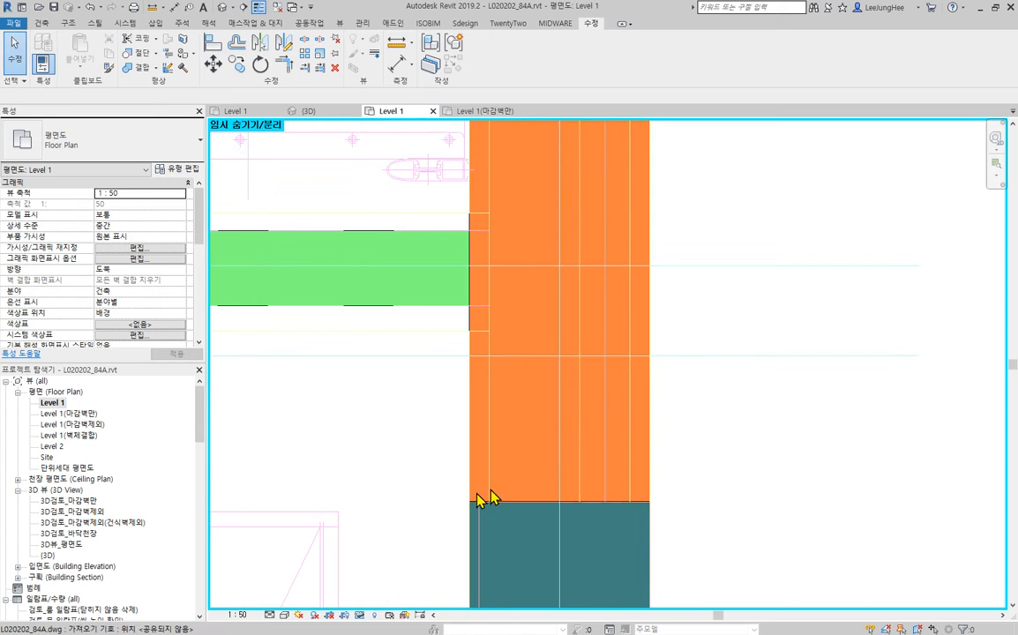
{"action": "scroll", "coordinate": [485, 494], "scroll_direction": "down", "scroll_amount": 5}
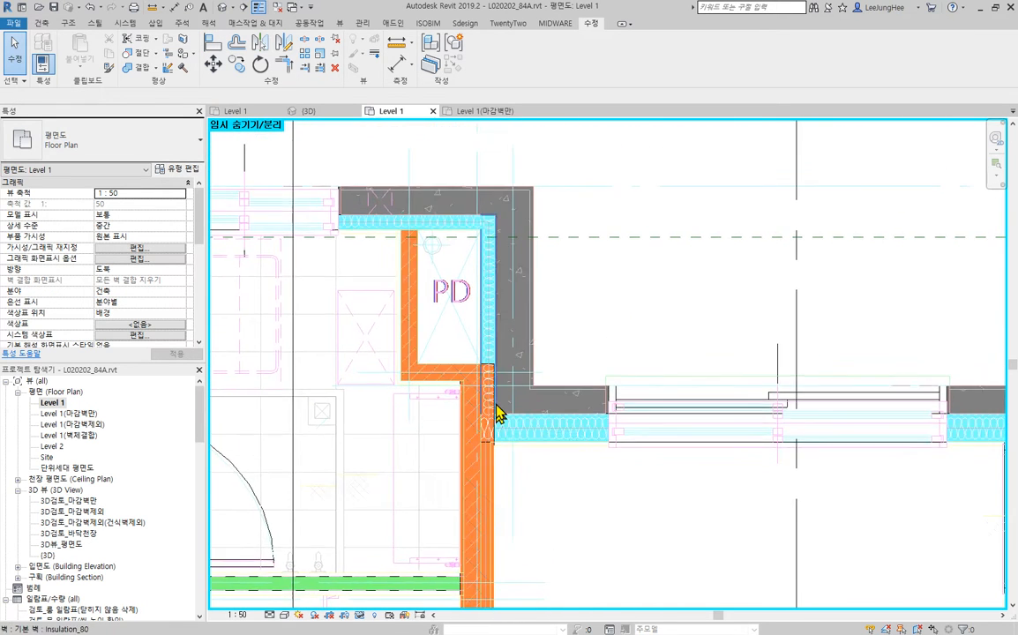
- Delete the vertical Insulation_80 wall between PD and the Wall_외벽200 concrete wall
{"action": "scroll", "coordinate": [499, 414], "scroll_direction": "up", "scroll_amount": 2}
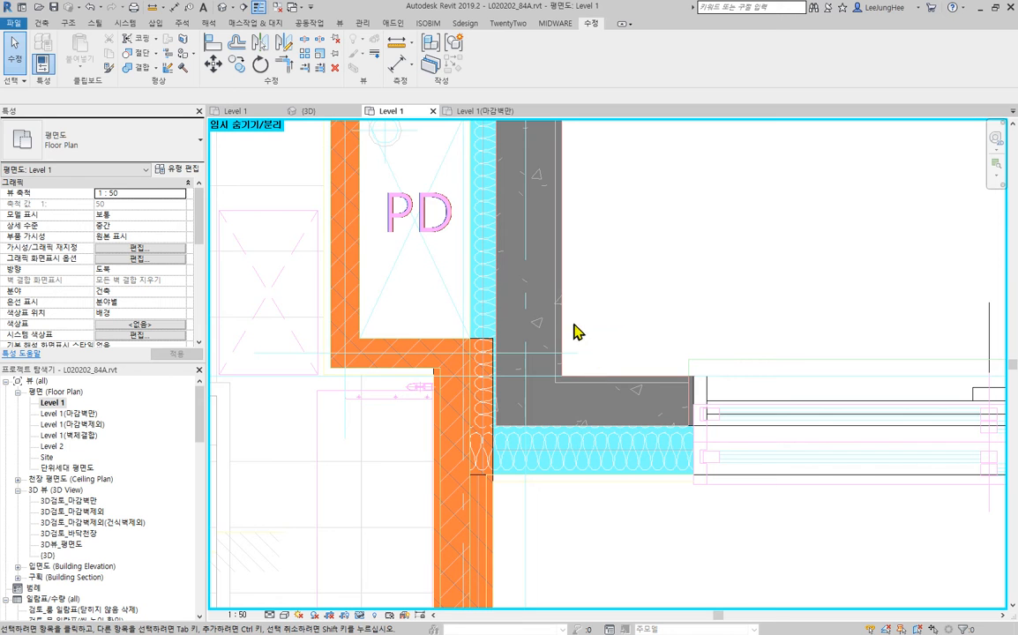
{"action": "scroll", "coordinate": [574, 332], "scroll_direction": "down", "scroll_amount": 2}
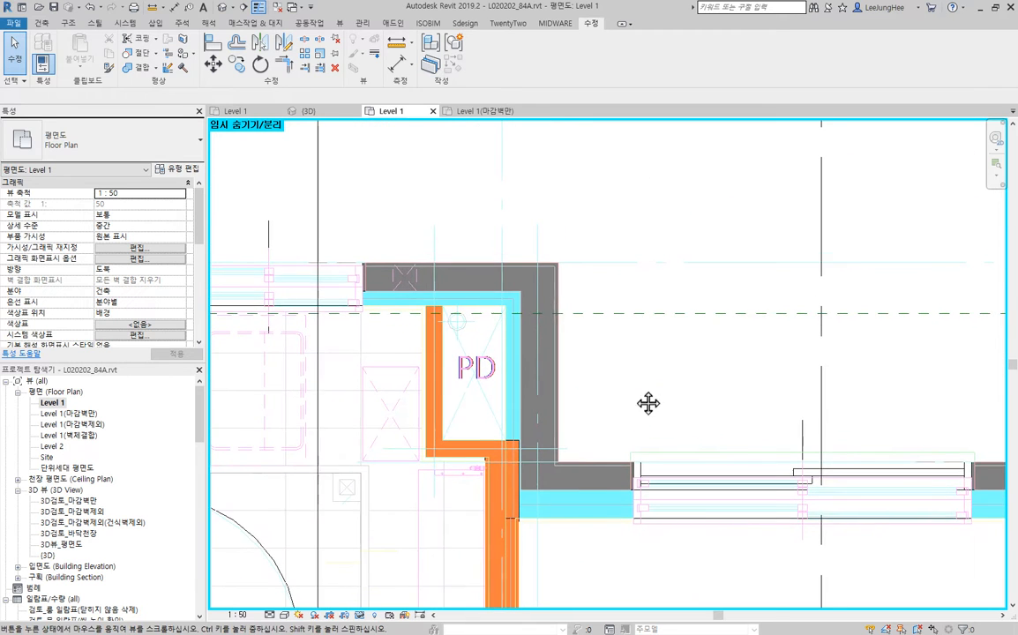
{"action": "left_click", "coordinate": [515, 374]}
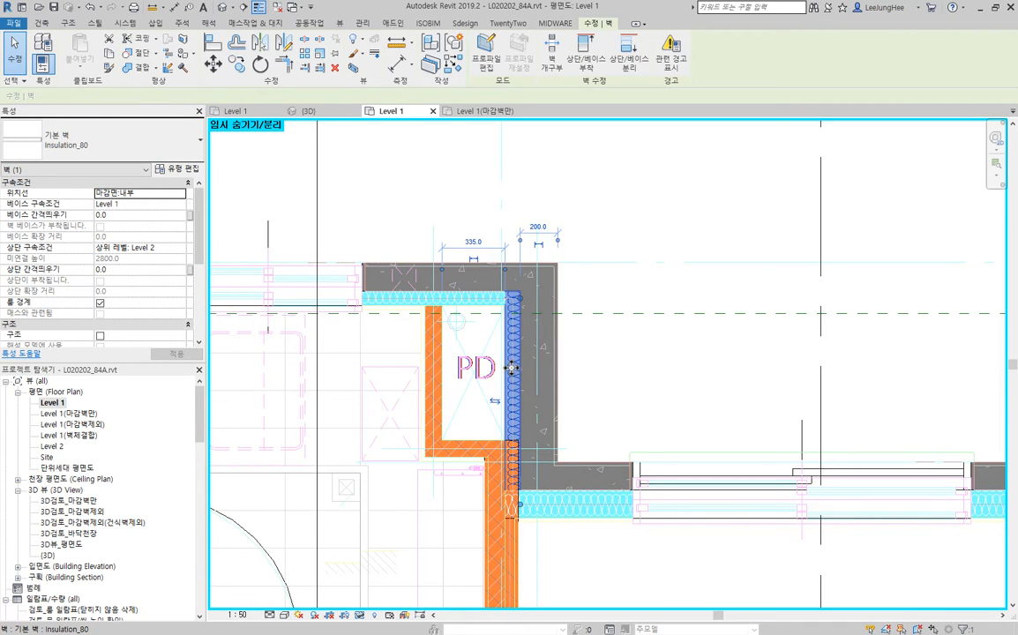
{"action": "key", "text": "Delete"}
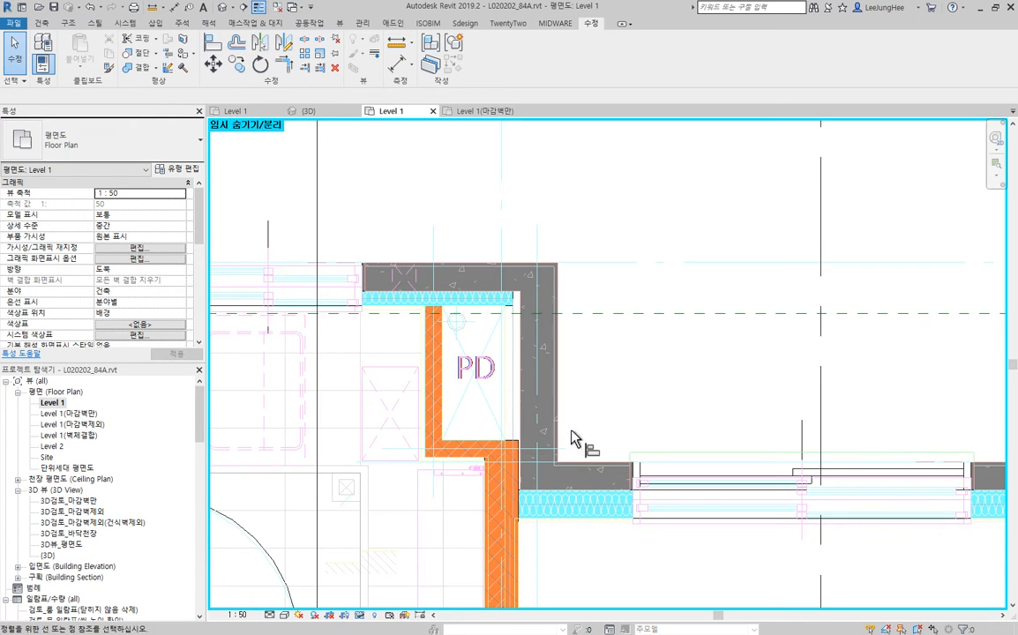
- Align the inner face of the vertical Wall_외벽200 wall beside PD with the Brick_180 wall's outer face
{"action": "key", "text": "a"}
{"action": "key", "text": "l"}
{"action": "scroll", "coordinate": [571, 439], "scroll_direction": "up", "scroll_amount": 6}
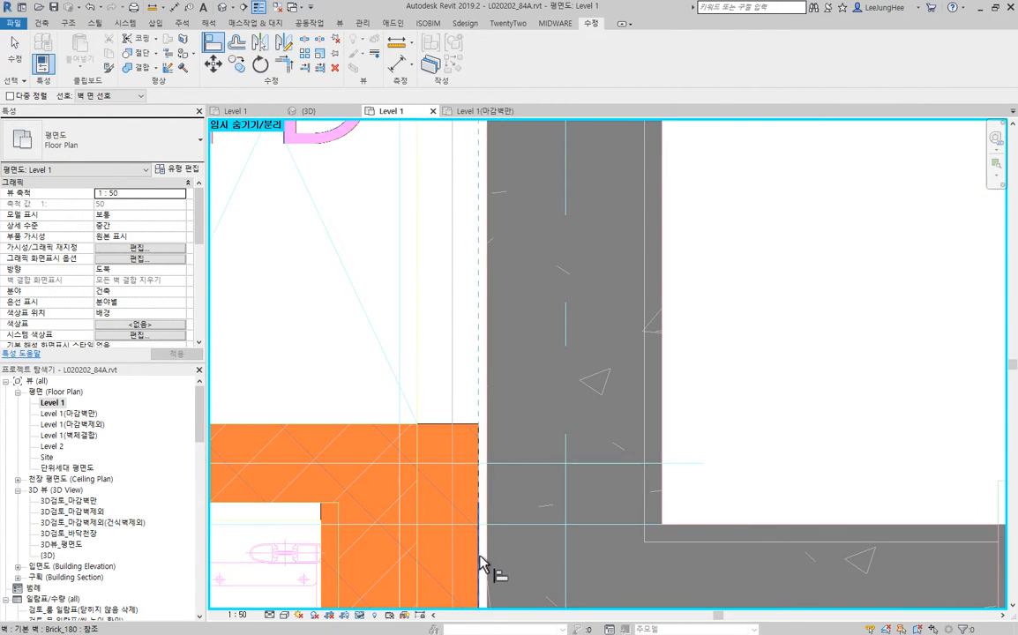
{"action": "left_click", "coordinate": [489, 328]}
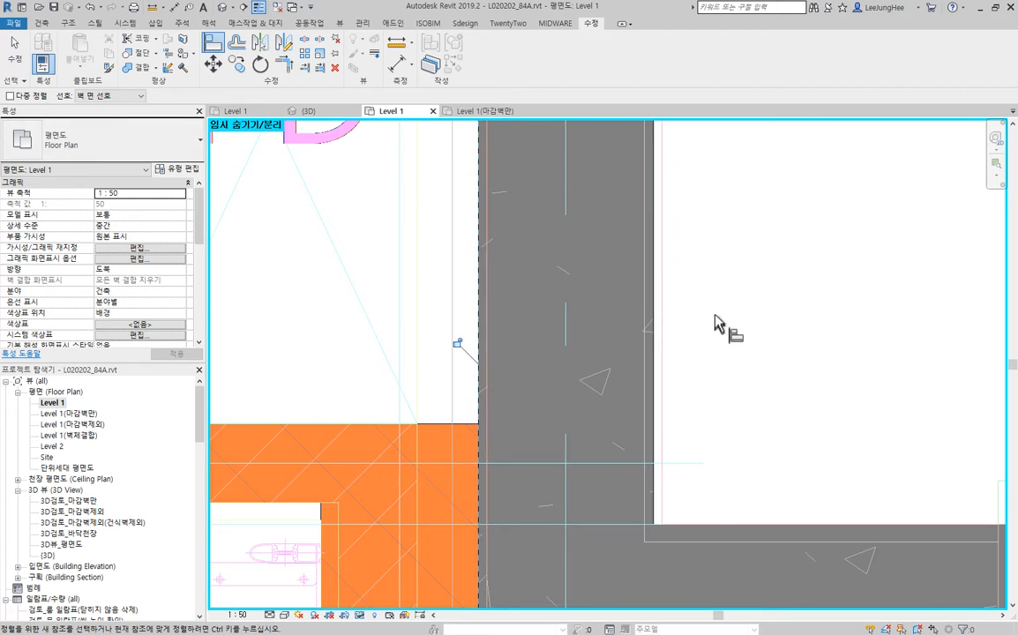
{"action": "scroll", "coordinate": [742, 344], "scroll_direction": "down", "scroll_amount": 4}
{"action": "key", "text": "Escape"}
{"action": "scroll", "coordinate": [618, 300], "scroll_direction": "up", "scroll_amount": 1}
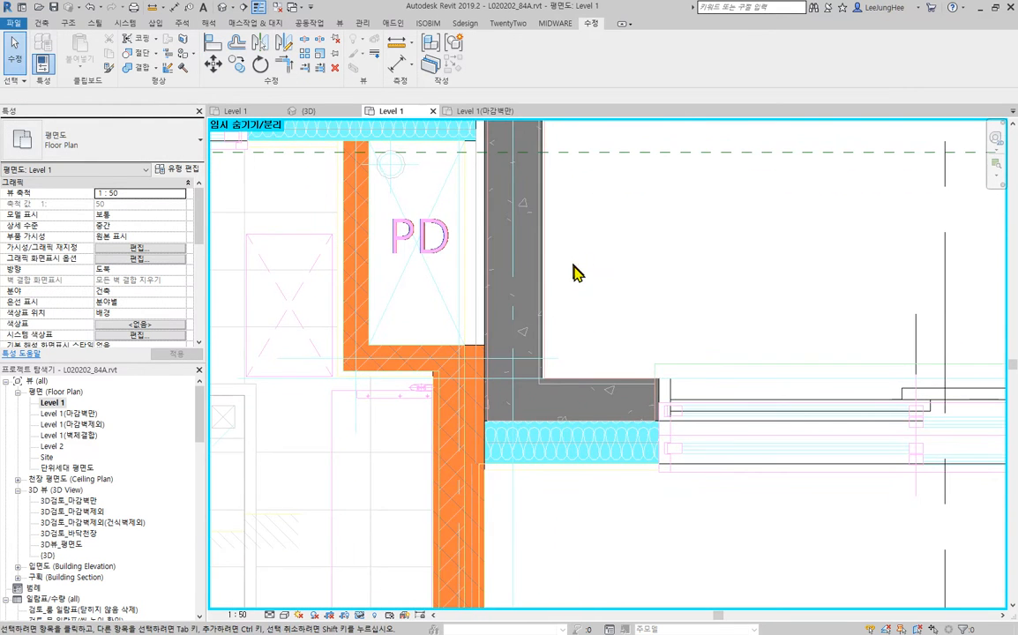
- Examine the concrete, Insulation_150 and brick walls around PD against the CAD wall and finish lines
{"action": "middle_click_drag", "start_coordinate": [609, 269], "coordinate": [628, 343]}
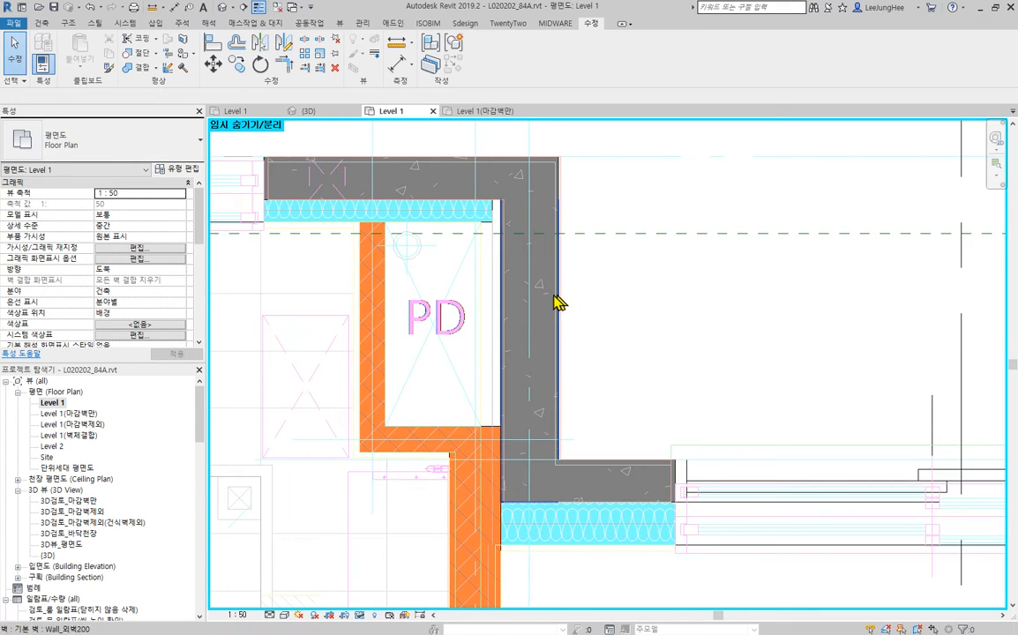
{"action": "middle_click_drag", "start_coordinate": [605, 542], "coordinate": [616, 439]}
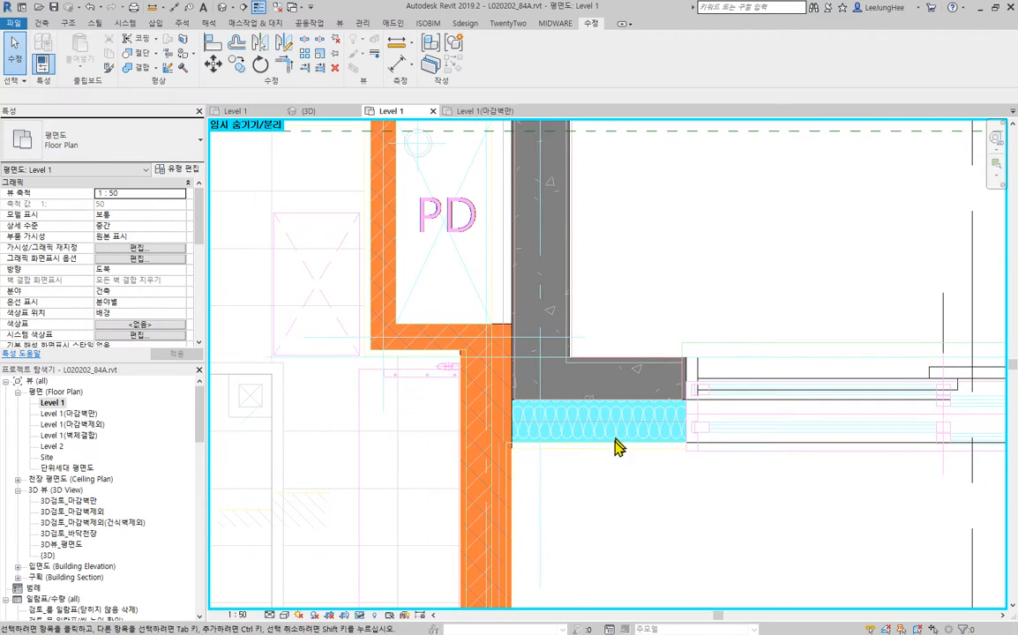
{"action": "scroll", "coordinate": [529, 477], "scroll_direction": "up", "scroll_amount": 4}
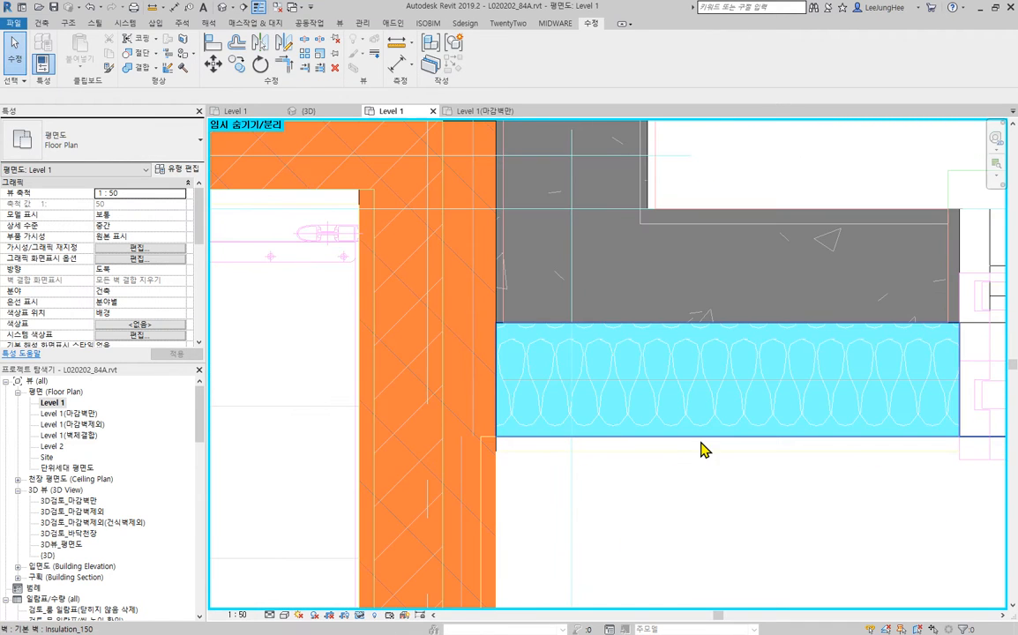
{"action": "left_click", "coordinate": [708, 444]}
{"action": "scroll", "coordinate": [713, 461], "scroll_direction": "down", "scroll_amount": 2}
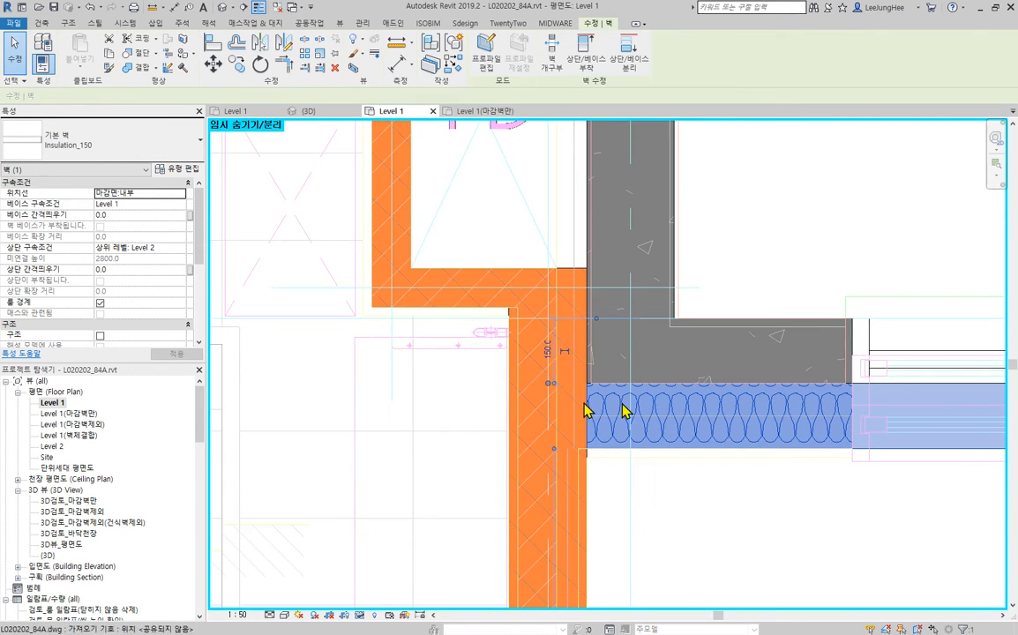
{"action": "left_click", "coordinate": [777, 518]}
{"action": "scroll", "coordinate": [695, 422], "scroll_direction": "down", "scroll_amount": 3}
{"action": "middle_click_drag", "start_coordinate": [695, 421], "coordinate": [780, 360]}
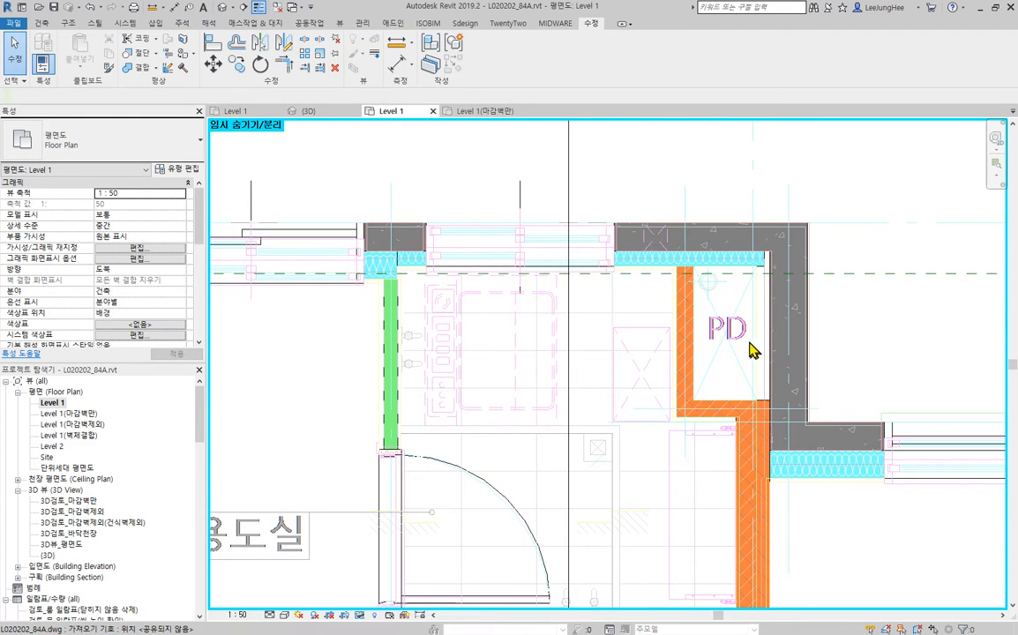
{"action": "scroll", "coordinate": [752, 350], "scroll_direction": "up", "scroll_amount": 2}
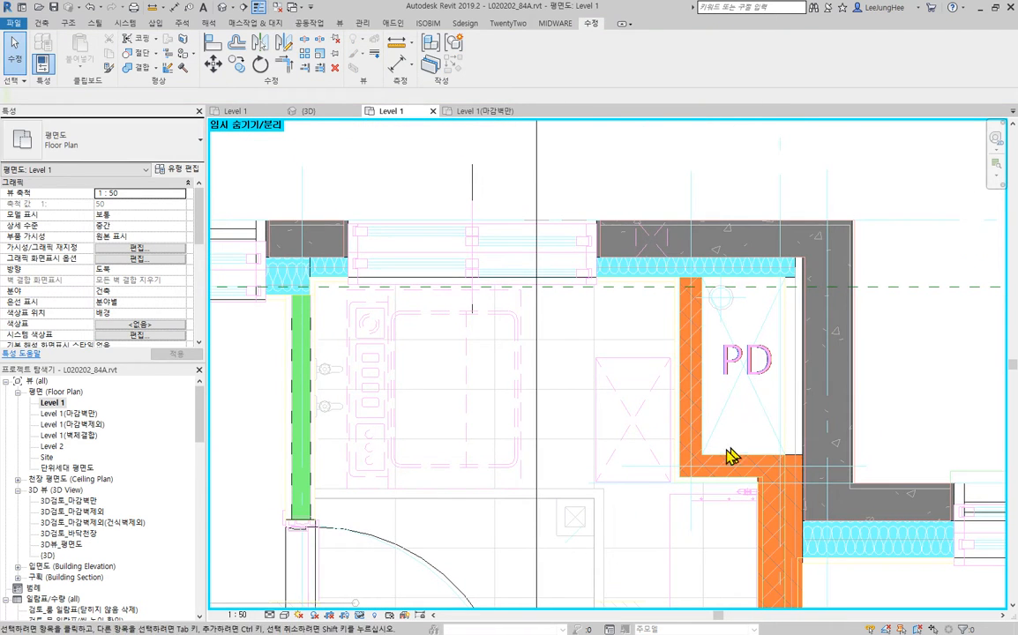
- Change the type of the horizontal and vertical Brick_90 walls enclosing PD to Brick_120
{"action": "left_click", "coordinate": [717, 464]}
{"action": "left_click", "coordinate": [700, 343], "text": "ctrl"}
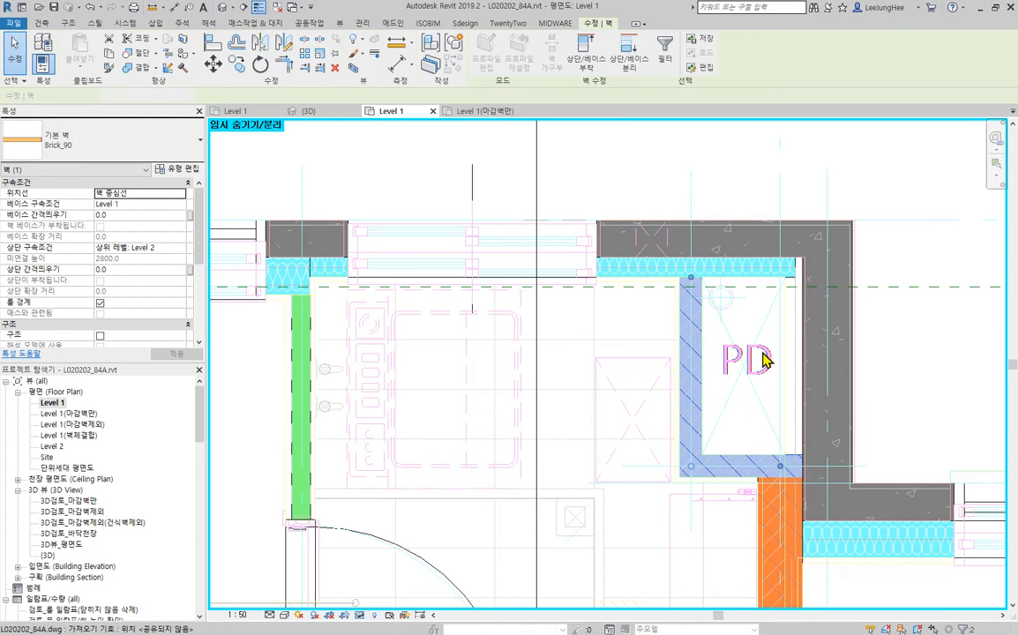
{"action": "middle_click_drag", "start_coordinate": [747, 329], "coordinate": [615, 304]}
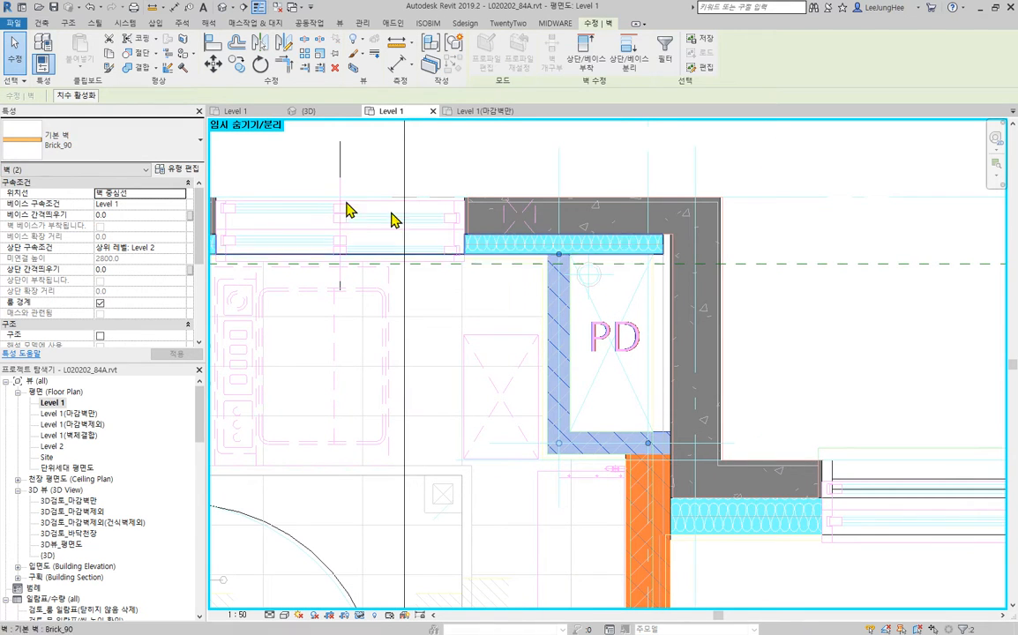
{"action": "left_click", "coordinate": [86, 148]}
{"action": "left_click", "coordinate": [55, 233]}
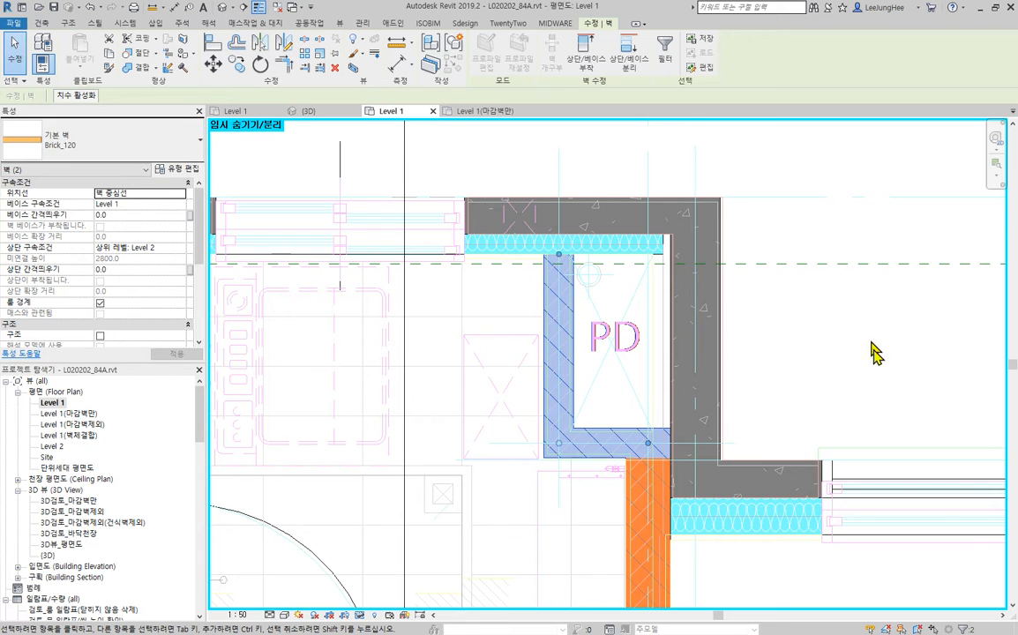
{"action": "key", "text": "Escape"}
{"action": "scroll", "coordinate": [569, 330], "scroll_direction": "up", "scroll_amount": 5}
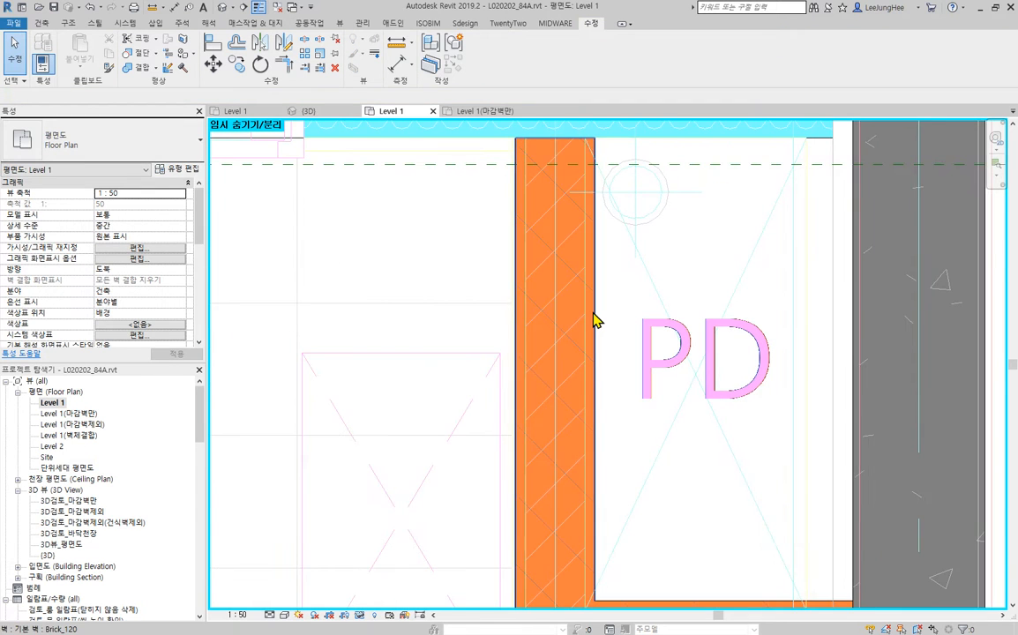
{"action": "scroll", "coordinate": [594, 312], "scroll_direction": "down", "scroll_amount": 3}
{"action": "middle_click_drag", "start_coordinate": [595, 310], "coordinate": [514, 346]}
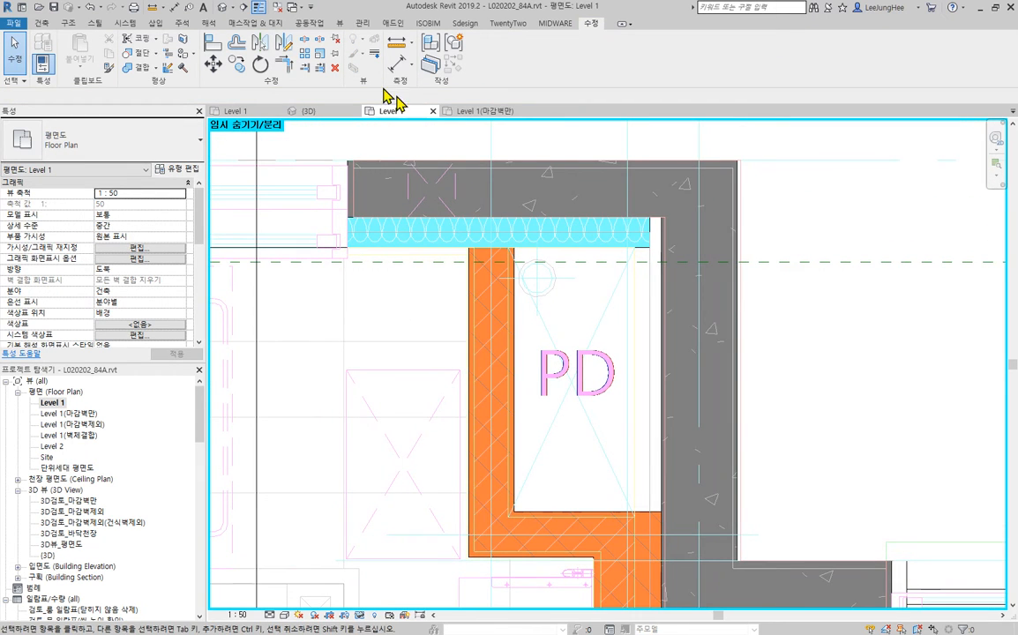
{"action": "left_click", "coordinate": [216, 46]}
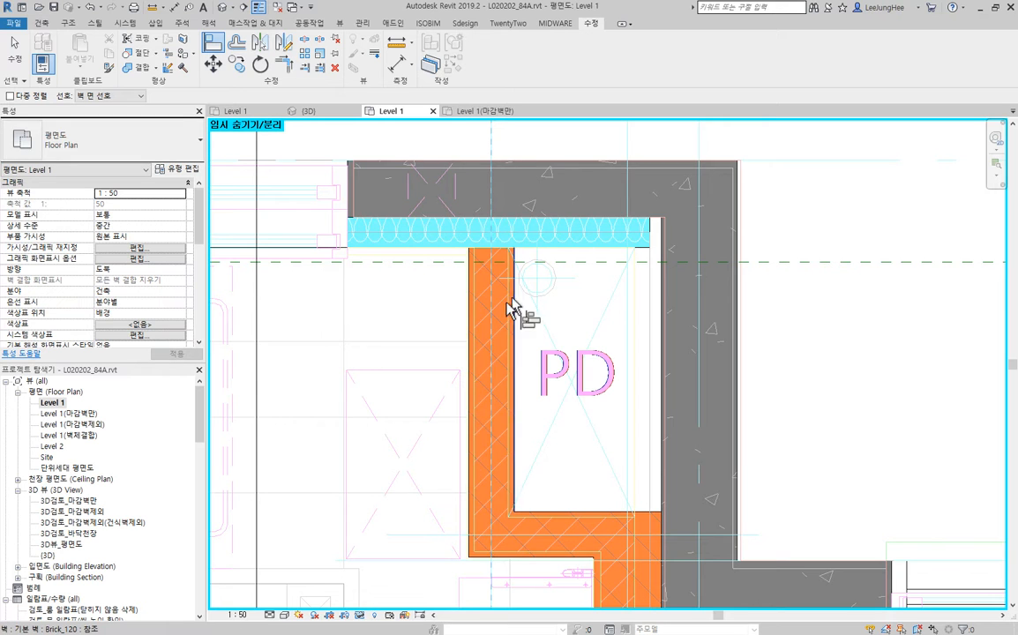
{"action": "middle_click_drag", "start_coordinate": [861, 444], "coordinate": [826, 335]}
{"action": "left_click", "coordinate": [721, 428]}
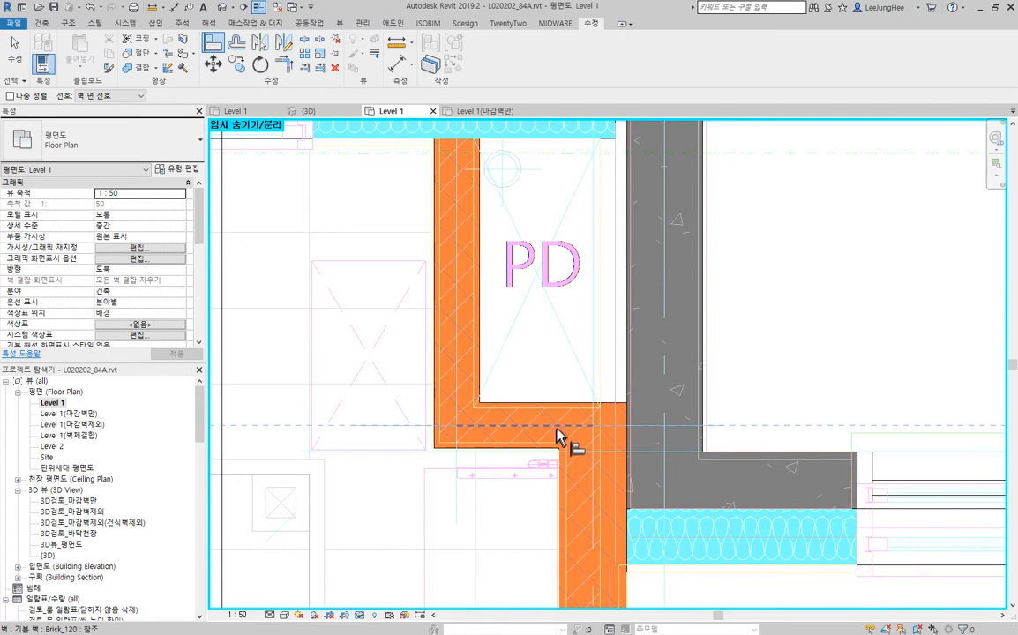
{"action": "left_click", "coordinate": [557, 428]}
{"action": "key", "text": "Escape"}
{"action": "key", "text": "Escape"}
{"action": "scroll", "coordinate": [414, 420], "scroll_direction": "up", "scroll_amount": 2}
- Align the lower face of the horizontal Brick_120 wall below PD with the CAD line just outside it
{"action": "left_click", "coordinate": [441, 520]}
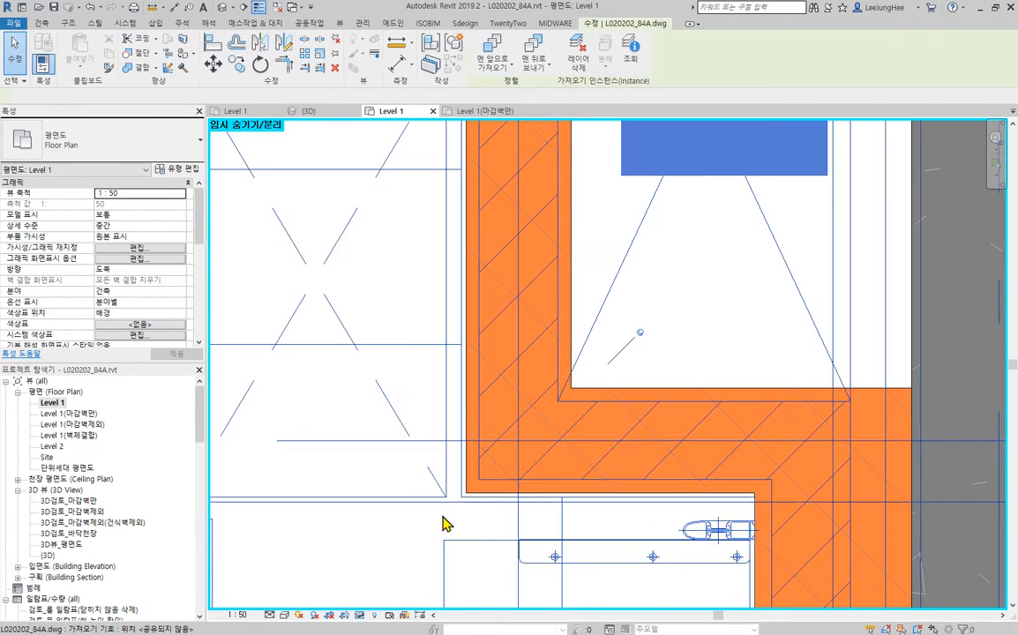
{"action": "scroll", "coordinate": [545, 536], "scroll_direction": "up", "scroll_amount": 3}
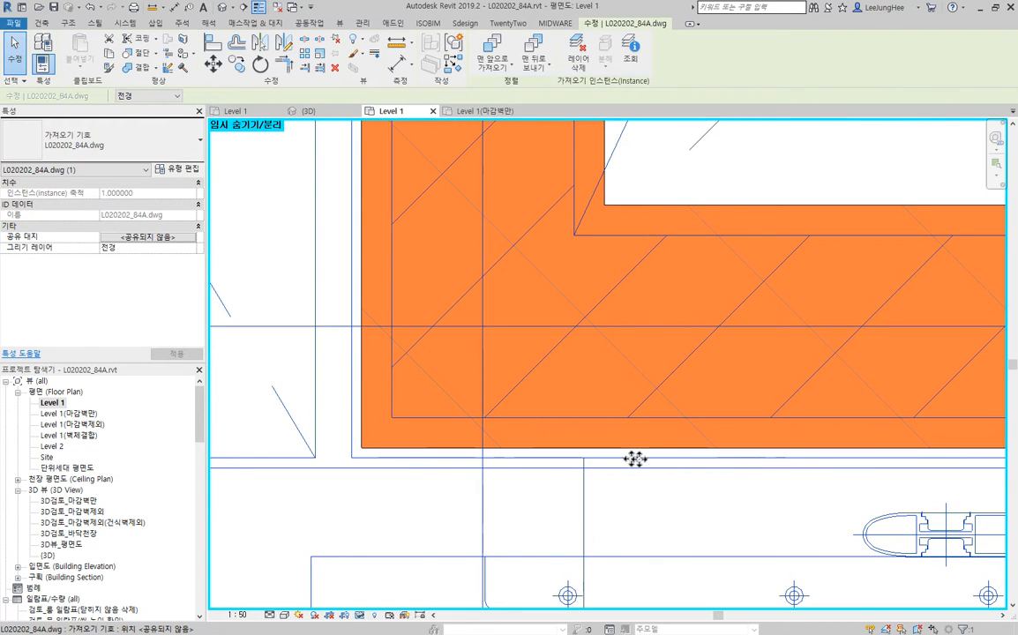
{"action": "scroll", "coordinate": [679, 459], "scroll_direction": "down", "scroll_amount": 2}
{"action": "middle_click_drag", "start_coordinate": [682, 459], "coordinate": [535, 495]}
{"action": "key", "text": "Escape"}
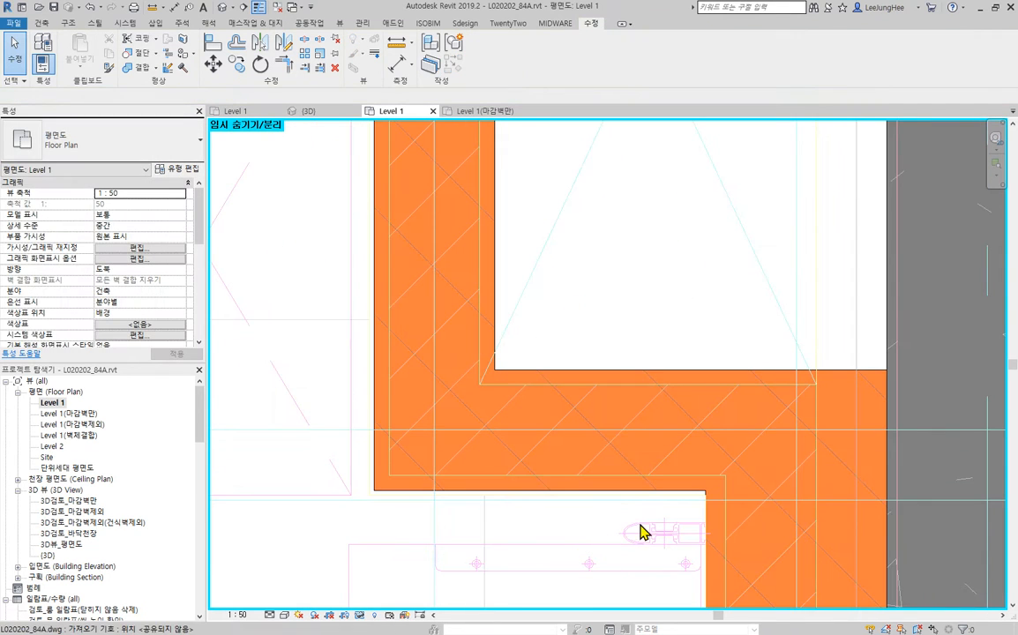
{"action": "key", "text": "a"}
{"action": "key", "text": "l"}
{"action": "scroll", "coordinate": [582, 503], "scroll_direction": "up", "scroll_amount": 2}
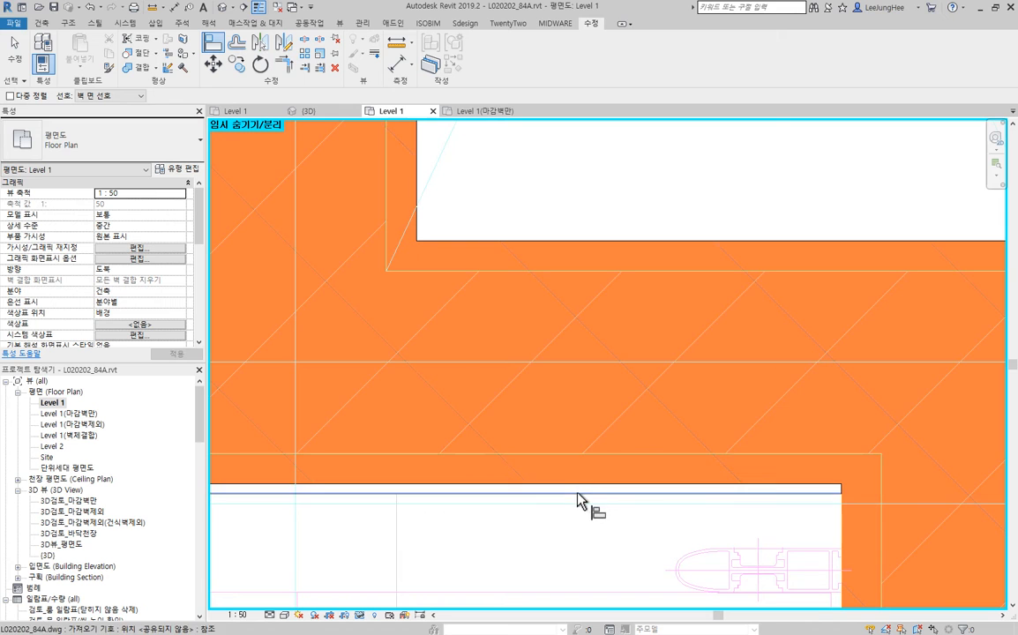
{"action": "left_click", "coordinate": [578, 494]}
{"action": "left_click", "coordinate": [589, 484]}
- Align the outer face of the vertical Brick_120 wall beside PD with the adjacent CAD finish line
{"action": "scroll", "coordinate": [583, 487], "scroll_direction": "down", "scroll_amount": 3}
{"action": "middle_click_drag", "start_coordinate": [378, 320], "coordinate": [445, 445]}
{"action": "scroll", "coordinate": [443, 445], "scroll_direction": "up", "scroll_amount": 2}
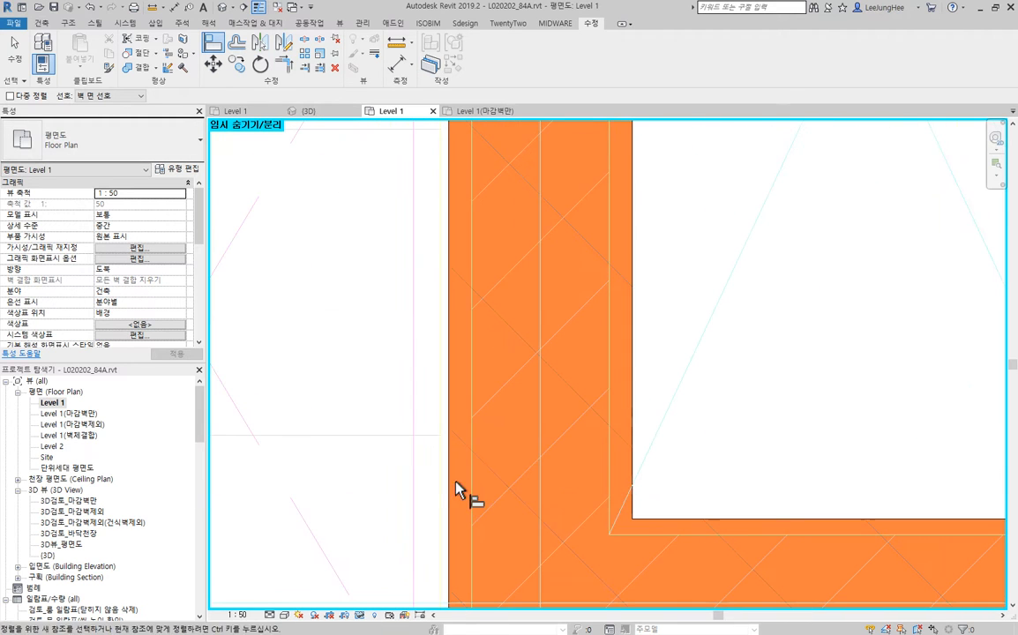
{"action": "left_click", "coordinate": [439, 482]}
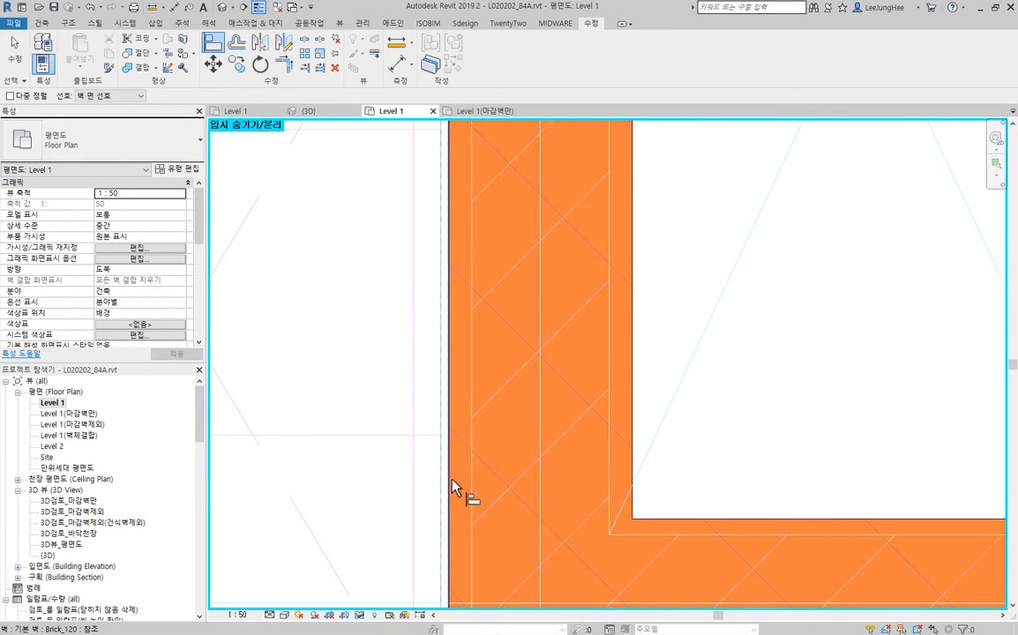
{"action": "left_click", "coordinate": [452, 480]}
{"action": "key", "text": "Escape"}
- Allow joining at the upper end of PD's vertical Brick_120 wall so it runs through the insulation to the concrete
{"action": "scroll", "coordinate": [711, 396], "scroll_direction": "down", "scroll_amount": 6}
{"action": "middle_click_drag", "start_coordinate": [715, 391], "coordinate": [652, 434]}
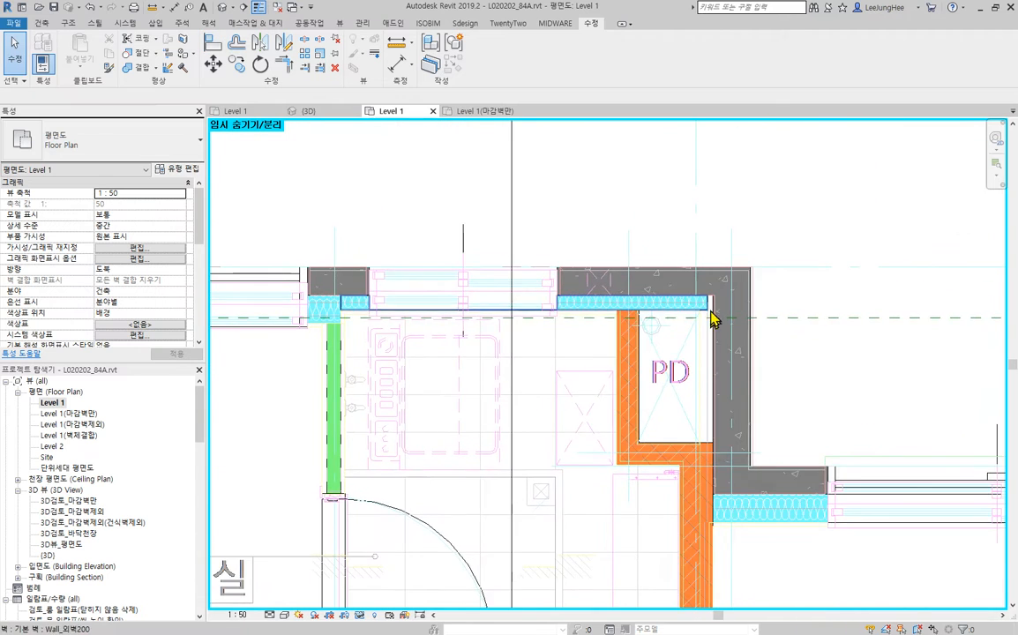
{"action": "scroll", "coordinate": [711, 316], "scroll_direction": "up", "scroll_amount": 2}
{"action": "middle_click_drag", "start_coordinate": [598, 346], "coordinate": [776, 435]}
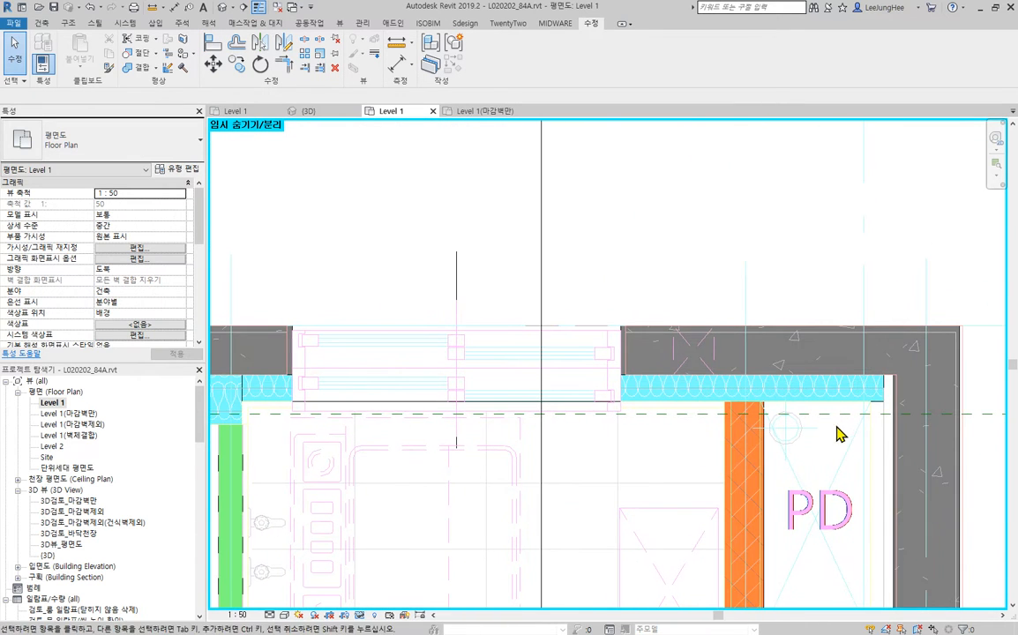
{"action": "left_click", "coordinate": [762, 451]}
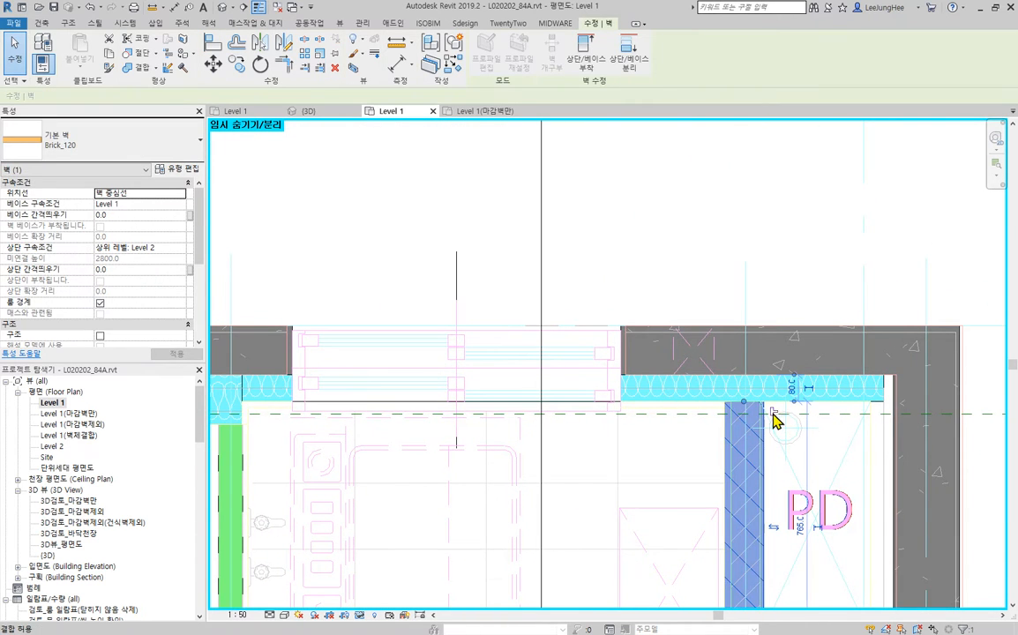
{"action": "middle_click_drag", "start_coordinate": [854, 475], "coordinate": [778, 473]}
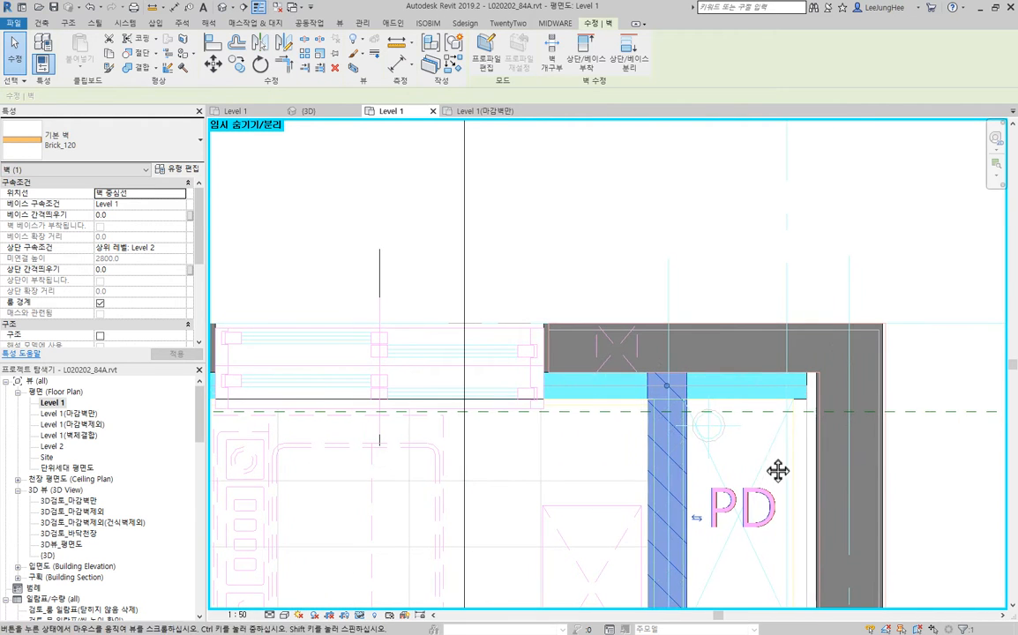
{"action": "key", "text": "Escape"}
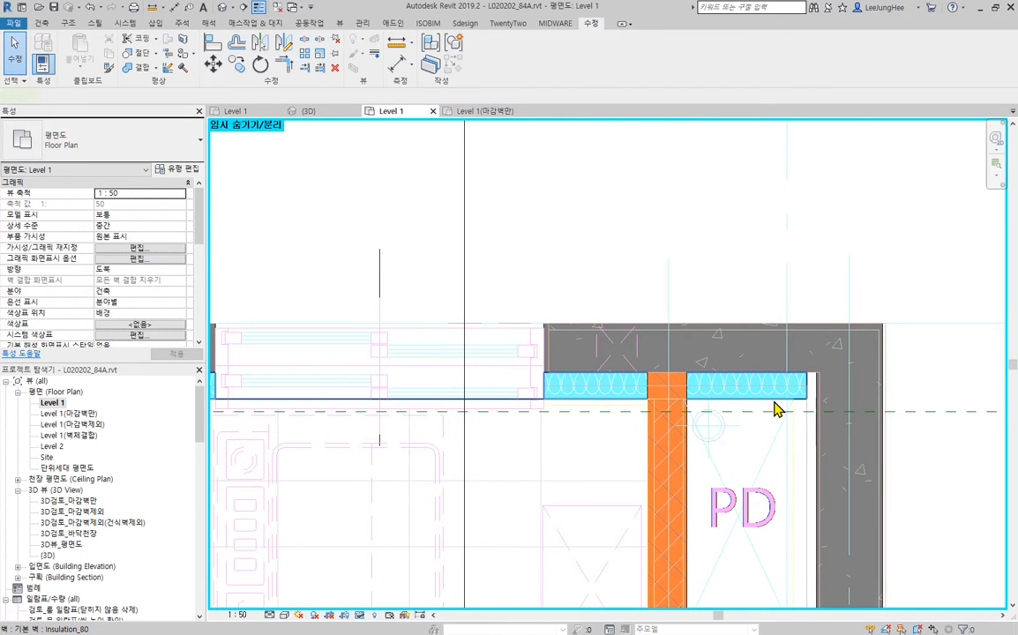
- Extend the horizontal Insulation_80 wall above PD to the inner face of the vertical Wall_외벽200 wall
{"action": "left_click", "coordinate": [774, 403]}
{"action": "middle_click_drag", "start_coordinate": [728, 462], "coordinate": [778, 424]}
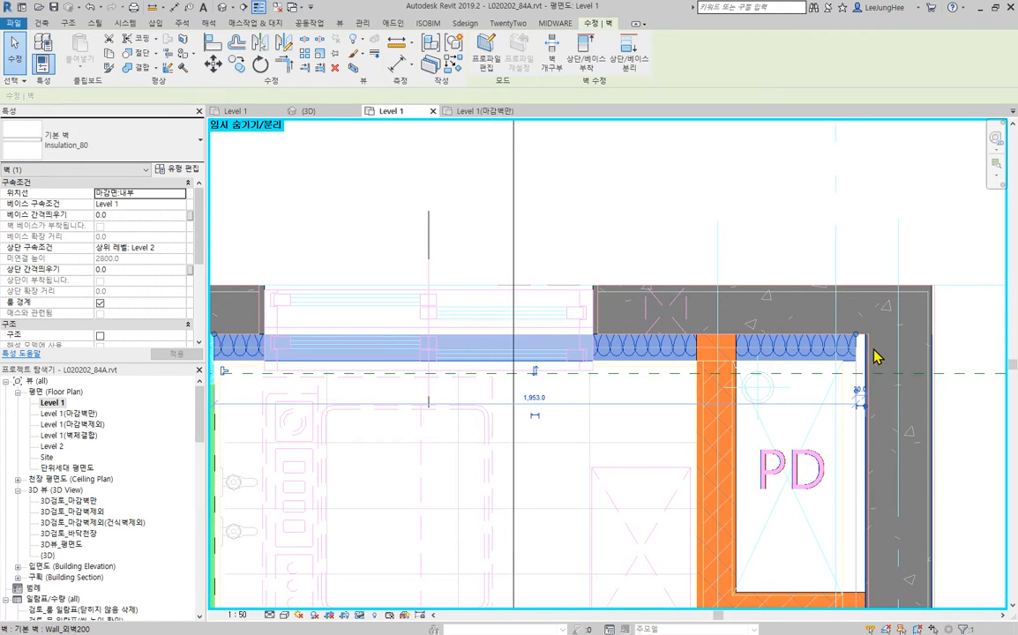
{"action": "scroll", "coordinate": [876, 356], "scroll_direction": "up", "scroll_amount": 3}
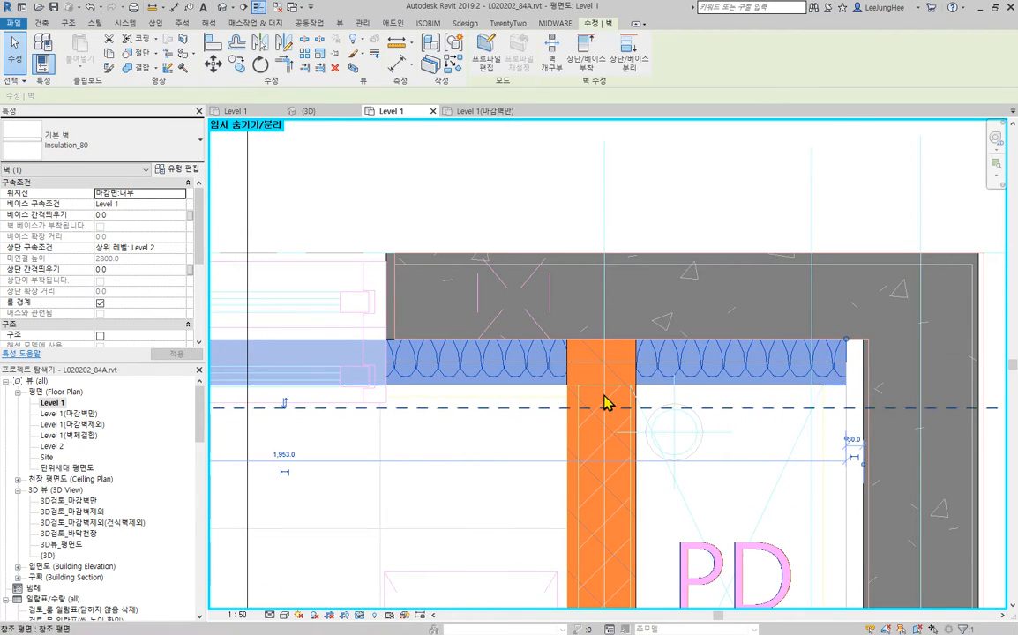
{"action": "key", "text": "Escape"}
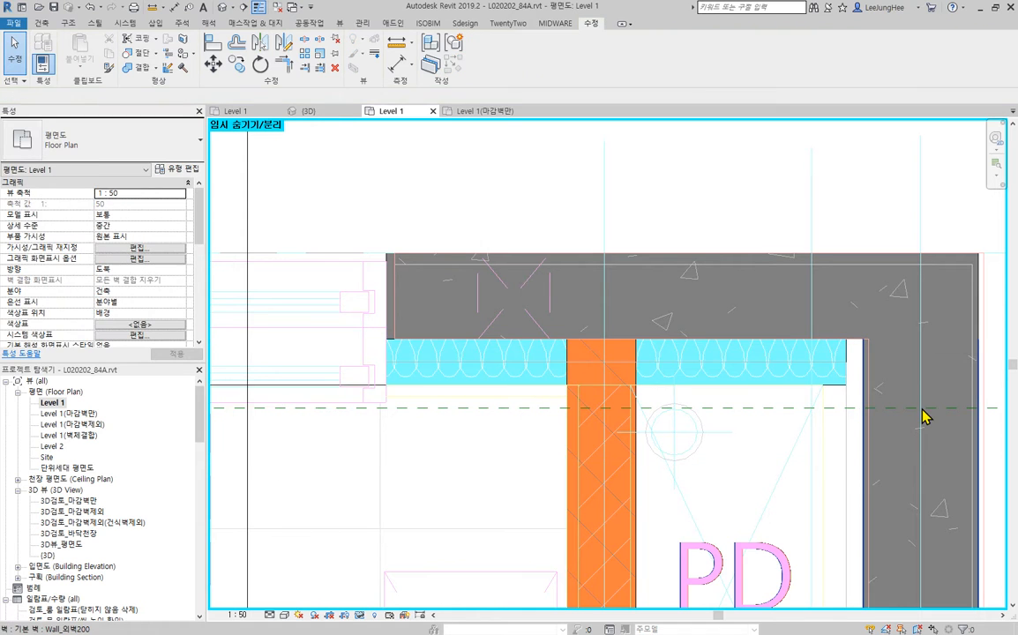
{"action": "key", "text": "a"}
{"action": "key", "text": "l"}
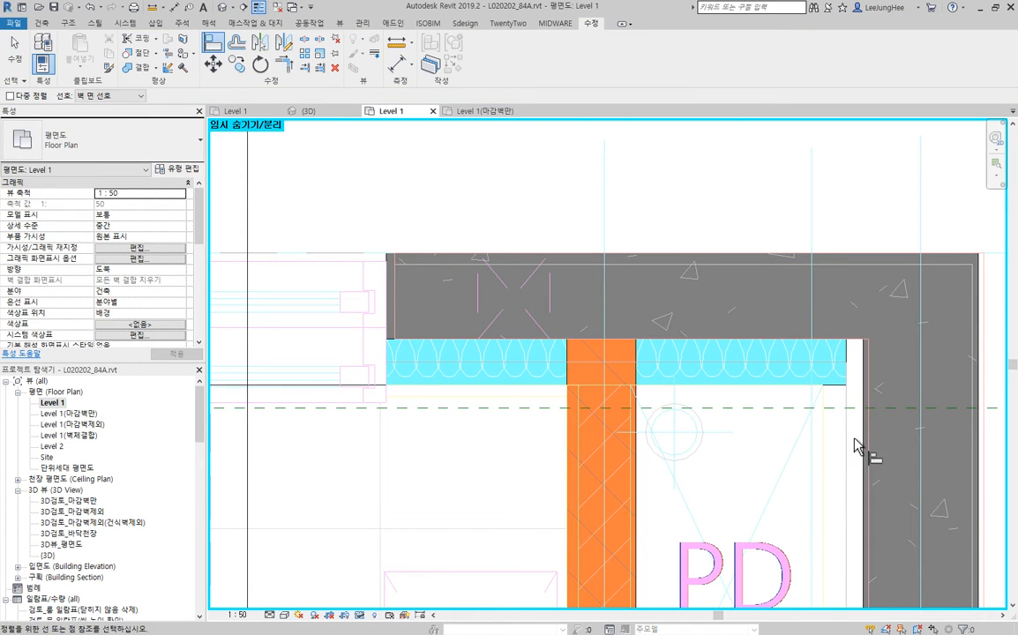
{"action": "key", "text": "Escape"}
{"action": "key", "text": "Escape"}
{"action": "scroll", "coordinate": [698, 455], "scroll_direction": "down", "scroll_amount": 5}
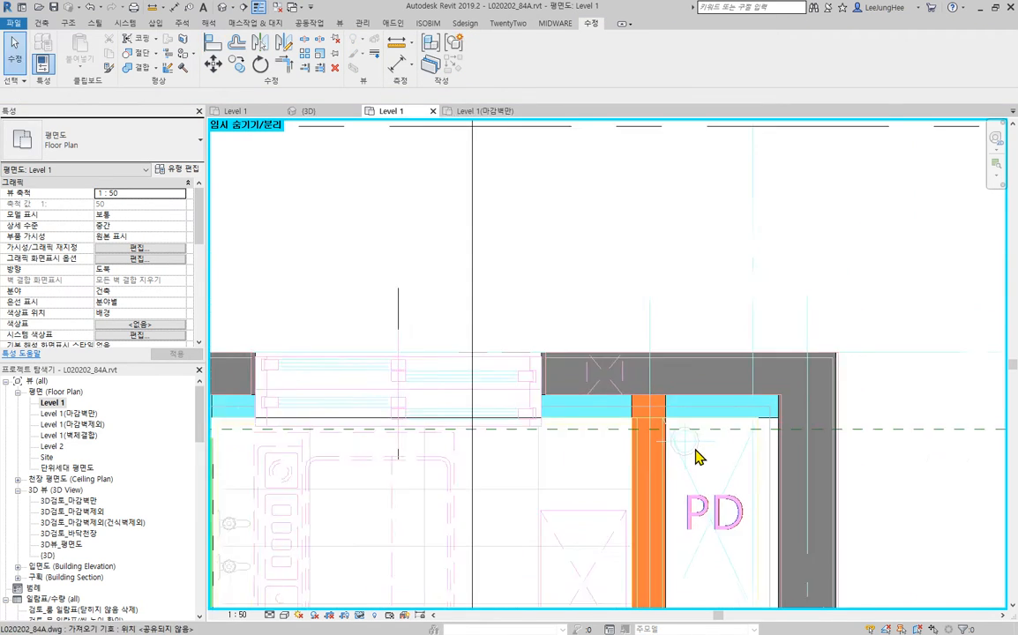
- Examine the insulation walls at the concrete pier between the two windows against the CAD lines
{"action": "scroll", "coordinate": [668, 375], "scroll_direction": "up", "scroll_amount": 4}
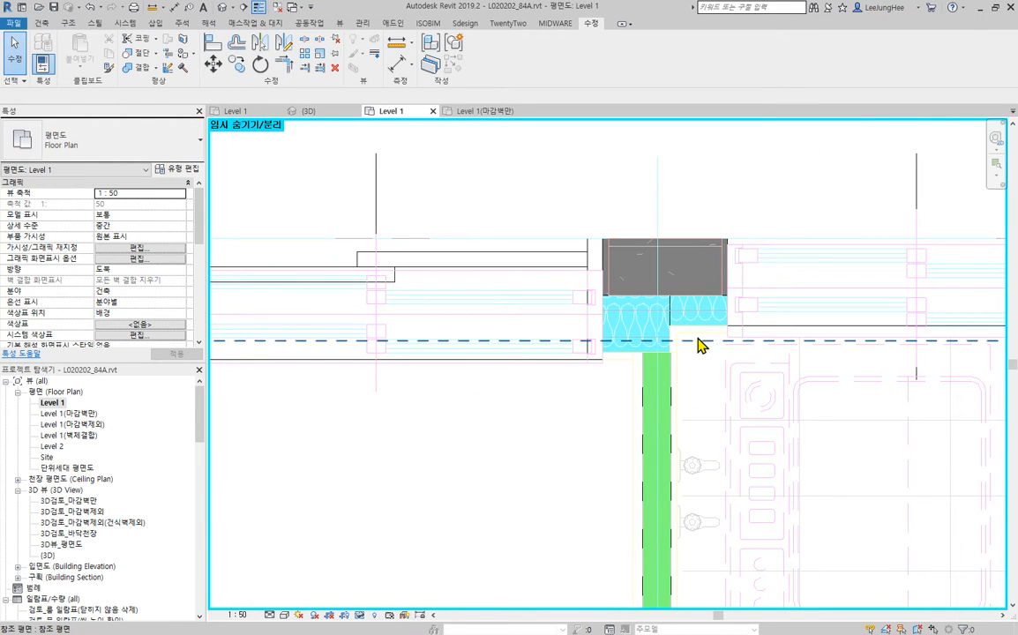
{"action": "left_click", "coordinate": [800, 446]}
{"action": "scroll", "coordinate": [768, 369], "scroll_direction": "up", "scroll_amount": 3}
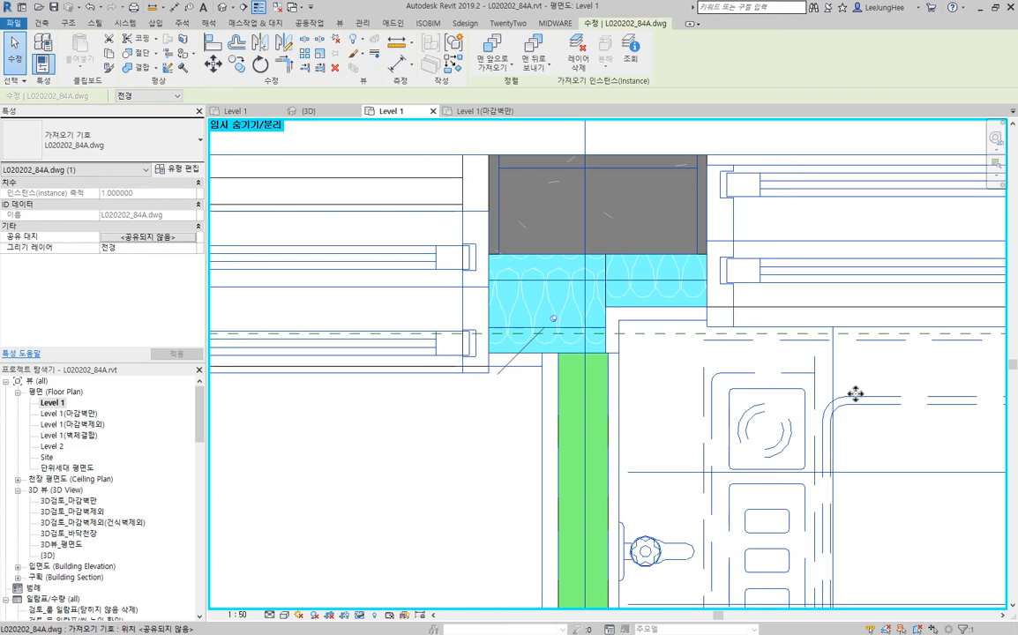
{"action": "scroll", "coordinate": [847, 406], "scroll_direction": "down", "scroll_amount": 7}
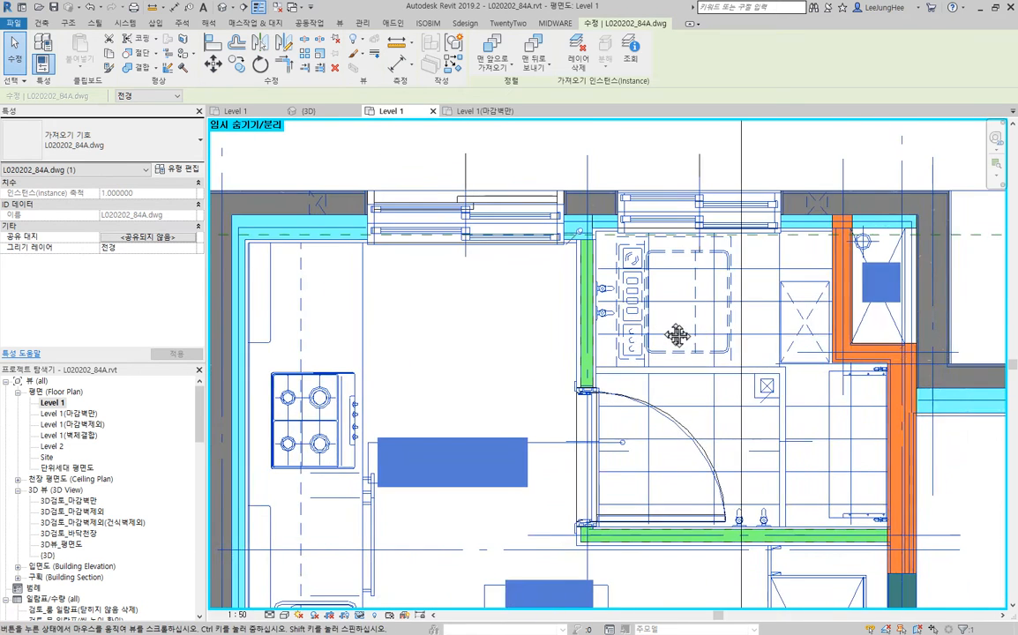
{"action": "key", "text": "Escape"}
{"action": "middle_click_drag", "start_coordinate": [766, 353], "coordinate": [700, 242]}
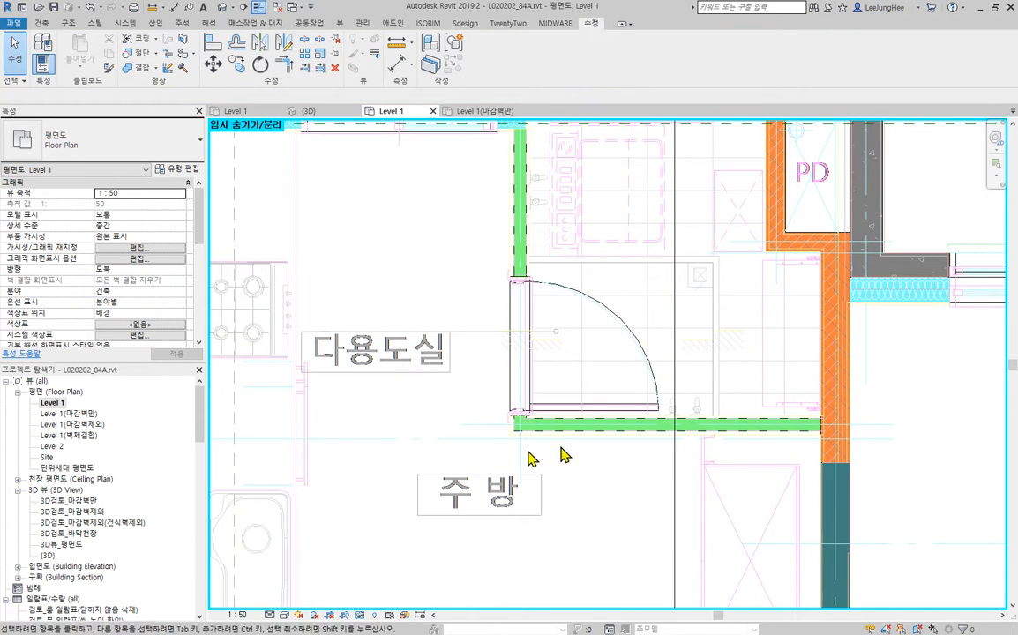
- Examine the horizontal and vertical Patition_75 walls around the 다용도실 door against the CAD wall and finish lines
{"action": "left_click", "coordinate": [732, 438]}
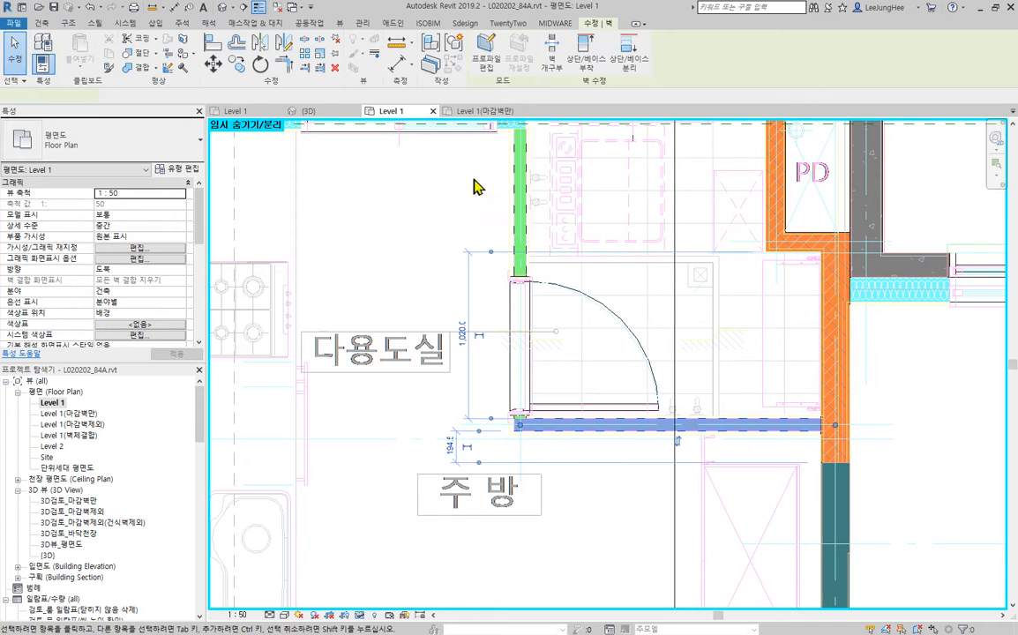
{"action": "left_click", "coordinate": [523, 200], "text": "ctrl"}
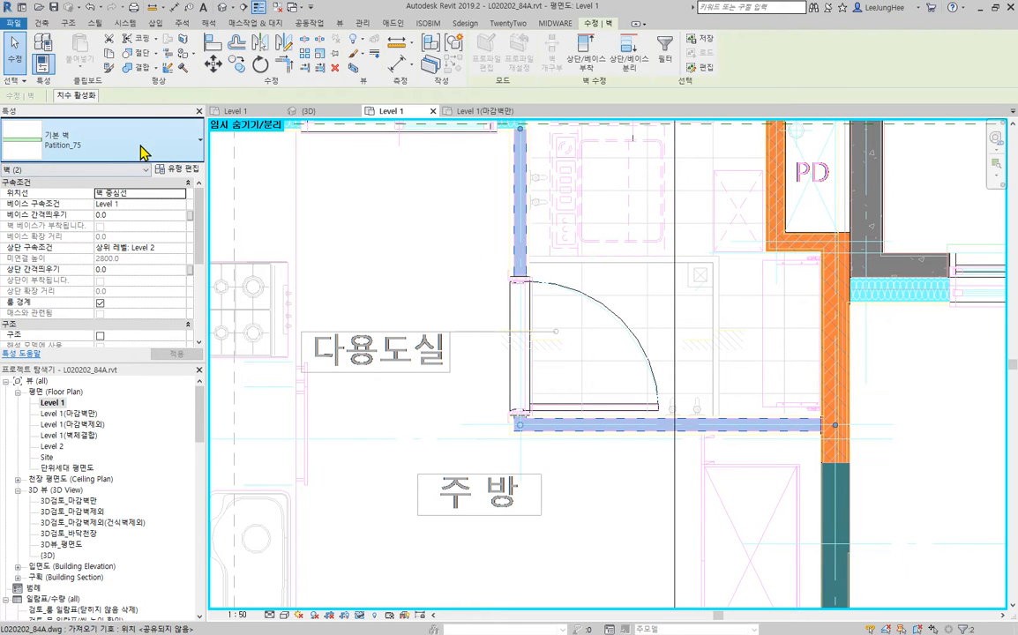
{"action": "key", "text": "Escape"}
{"action": "scroll", "coordinate": [716, 406], "scroll_direction": "up", "scroll_amount": 3}
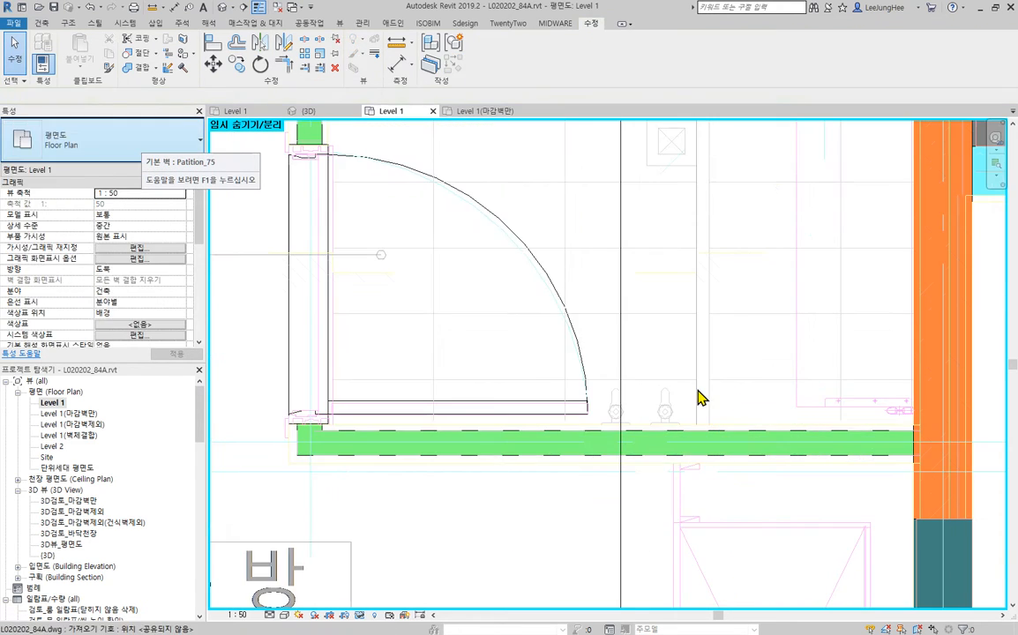
{"action": "left_click", "coordinate": [431, 552]}
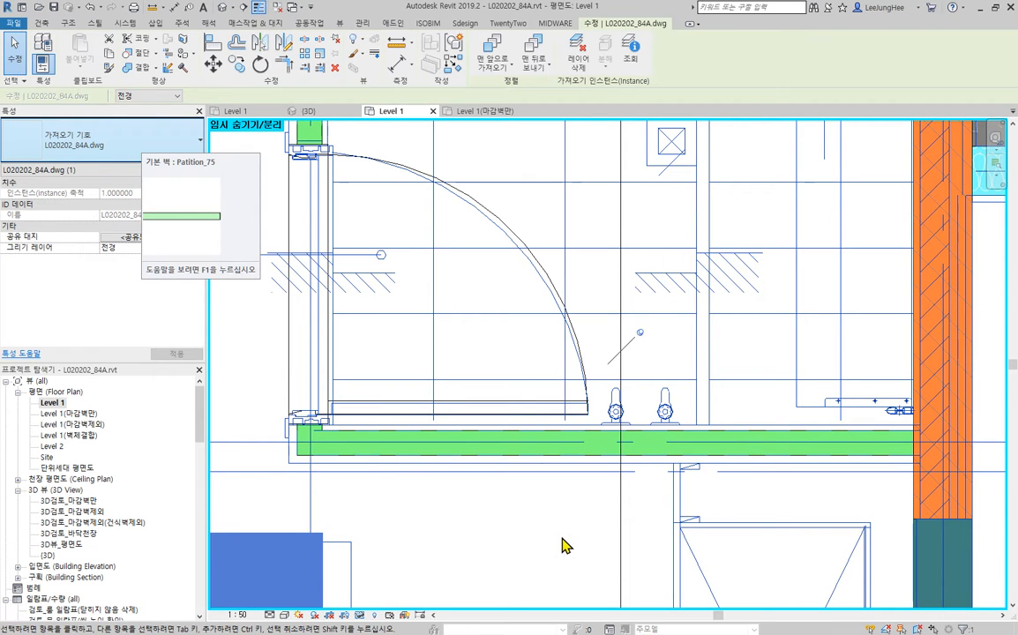
{"action": "scroll", "coordinate": [313, 393], "scroll_direction": "up", "scroll_amount": 2}
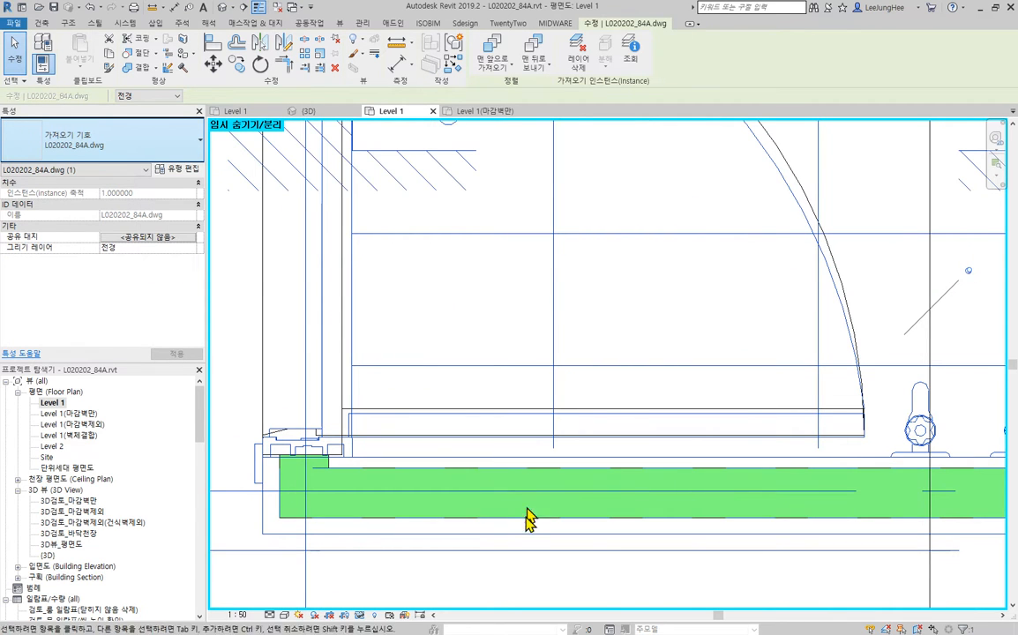
{"action": "middle_click_drag", "start_coordinate": [445, 168], "coordinate": [515, 566]}
{"action": "middle_click_drag", "start_coordinate": [563, 315], "coordinate": [598, 563]}
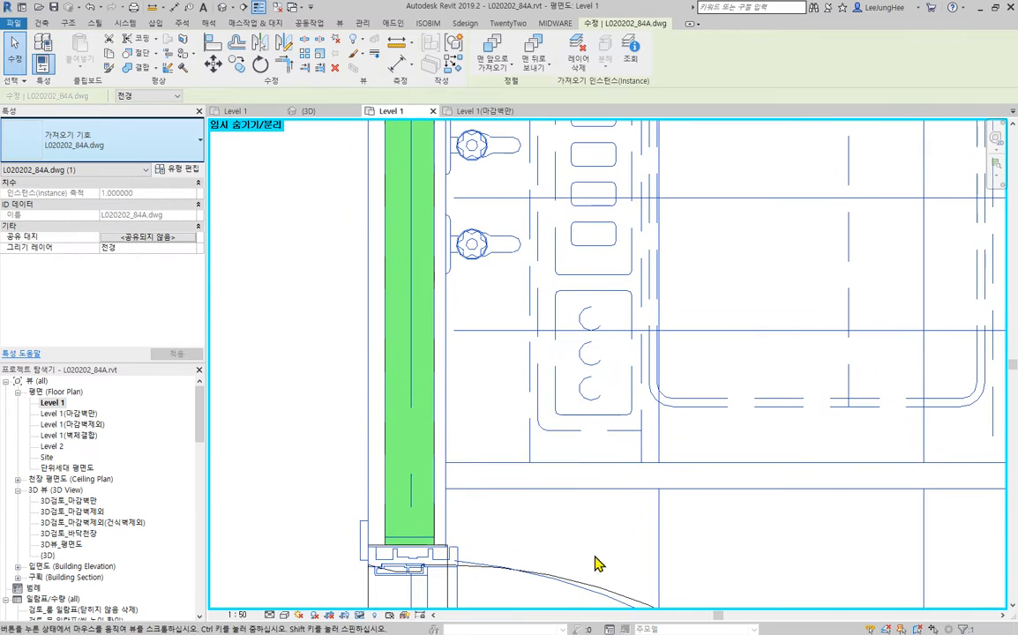
- Measure the distance between the CAD lines on either side of the vertical Patition_75 wall above the 다용도실 door
{"action": "left_click", "coordinate": [396, 71]}
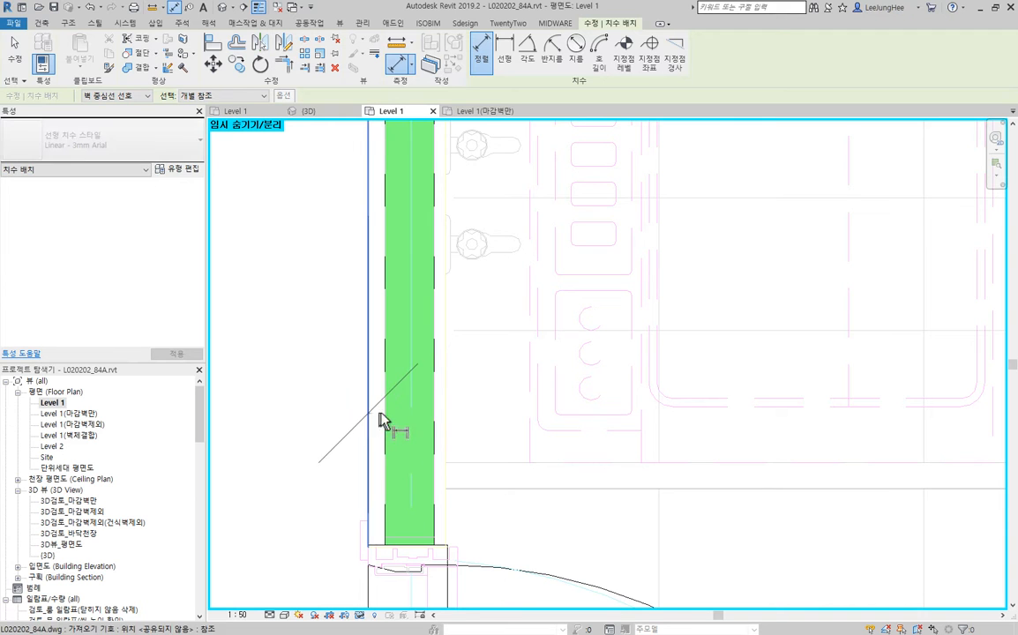
{"action": "left_click", "coordinate": [382, 422]}
{"action": "left_click", "coordinate": [460, 416]}
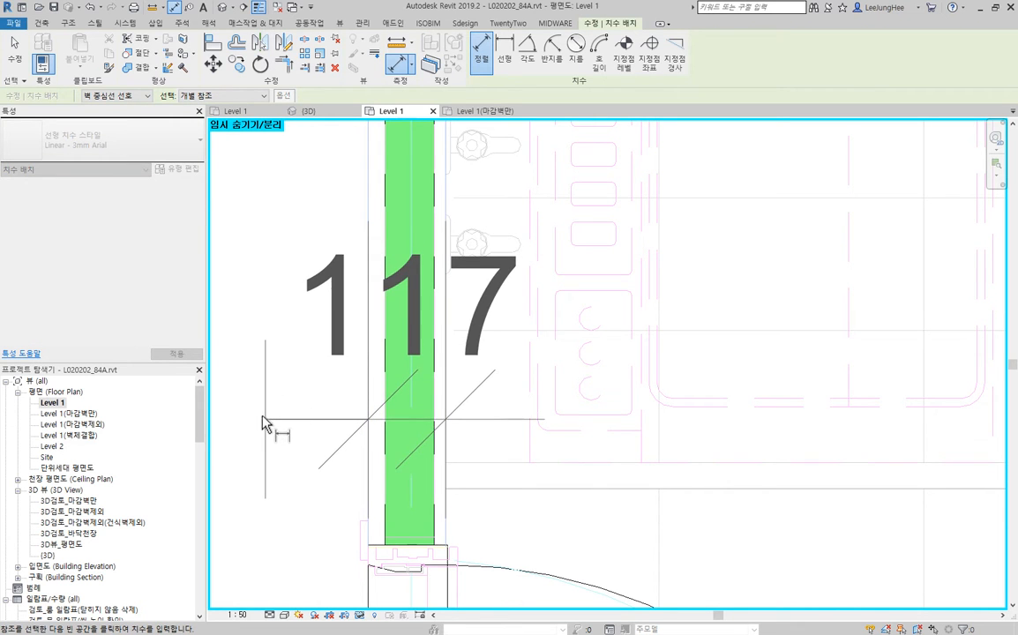
{"action": "scroll", "coordinate": [350, 354], "scroll_direction": "down", "scroll_amount": 3}
{"action": "middle_click_drag", "start_coordinate": [441, 351], "coordinate": [480, 340]}
{"action": "middle_click_drag", "start_coordinate": [268, 426], "coordinate": [324, 307]}
{"action": "key", "text": "Escape"}
{"action": "key", "text": "Escape"}
- Change the vertical and horizontal Patition_75 walls around the 다용도실 door to type Brick_120
{"action": "scroll", "coordinate": [498, 155], "scroll_direction": "up", "scroll_amount": 5}
{"action": "scroll", "coordinate": [494, 503], "scroll_direction": "down", "scroll_amount": 3}
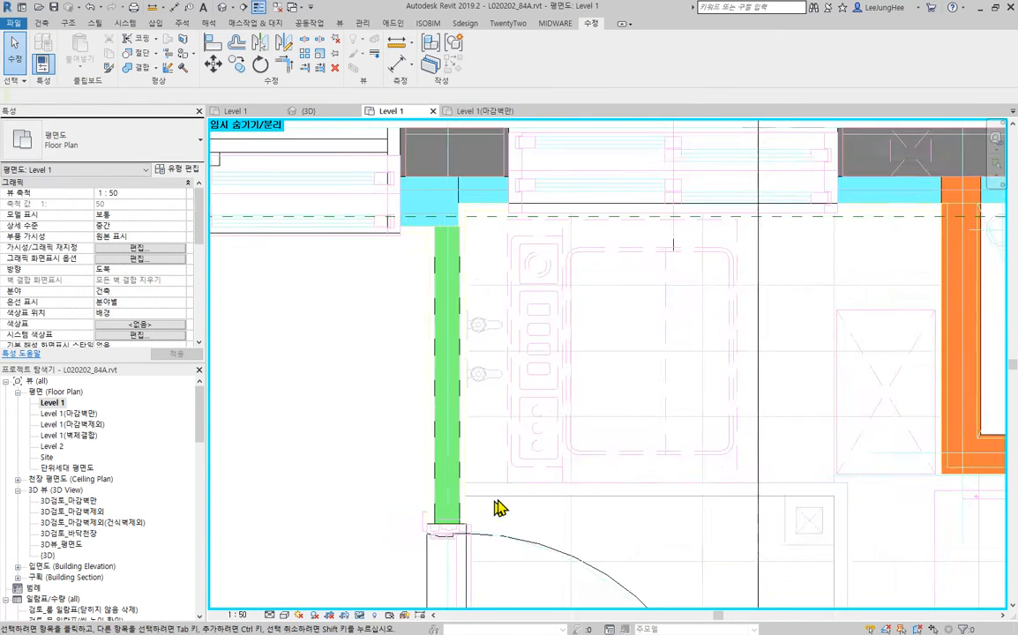
{"action": "scroll", "coordinate": [496, 501], "scroll_direction": "down", "scroll_amount": 2}
{"action": "middle_click_drag", "start_coordinate": [637, 485], "coordinate": [495, 255]}
{"action": "left_click", "coordinate": [328, 224]}
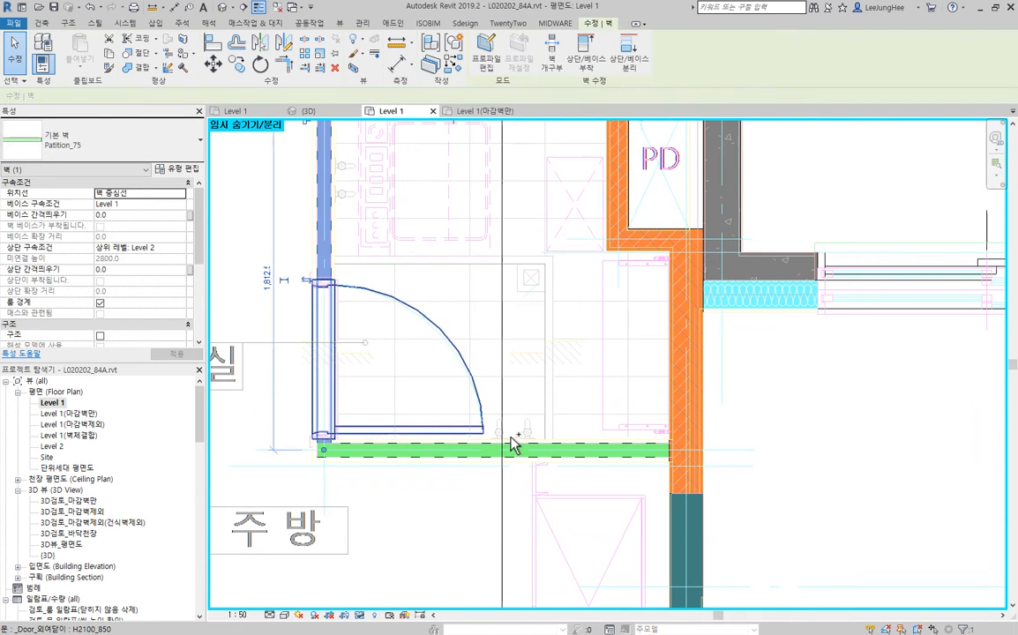
{"action": "left_click", "coordinate": [525, 451], "text": "ctrl"}
{"action": "left_click", "coordinate": [121, 148]}
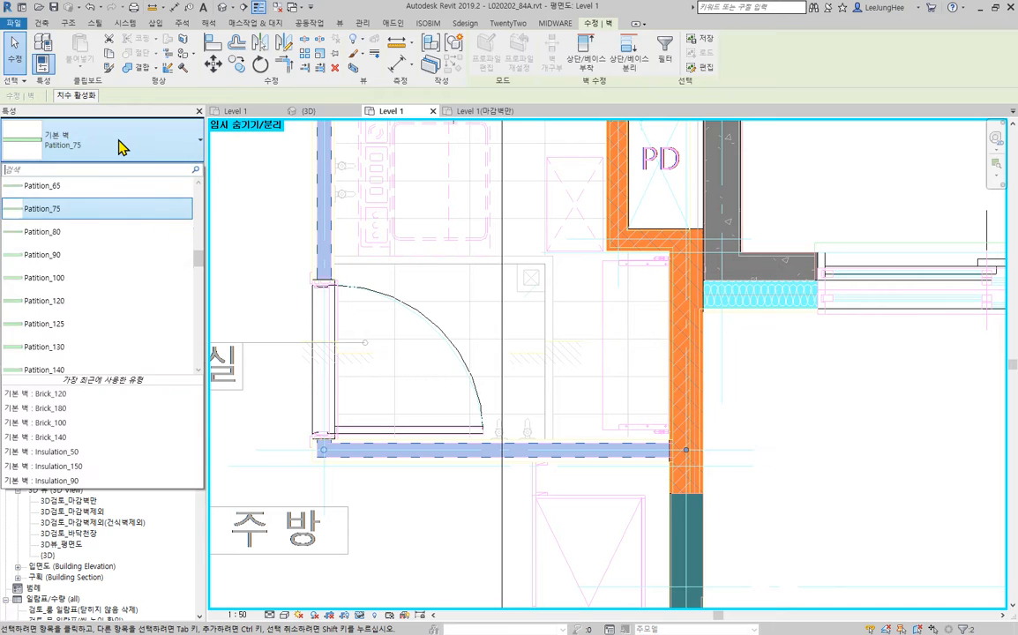
{"action": "scroll", "coordinate": [124, 257], "scroll_direction": "up", "scroll_amount": 5}
{"action": "scroll", "coordinate": [124, 257], "scroll_direction": "up", "scroll_amount": 10}
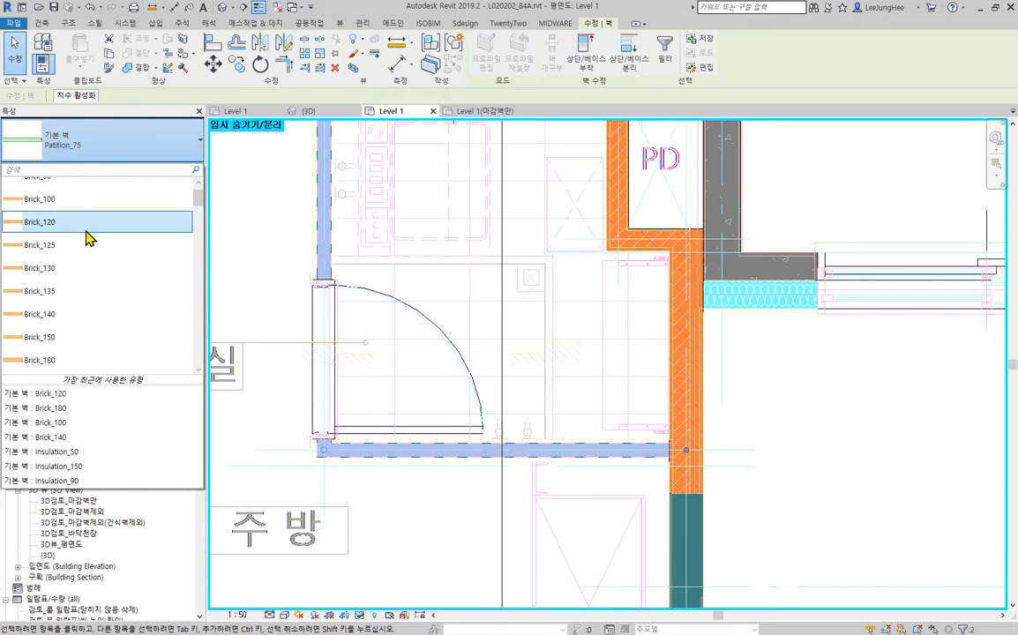
{"action": "left_click", "coordinate": [84, 221]}
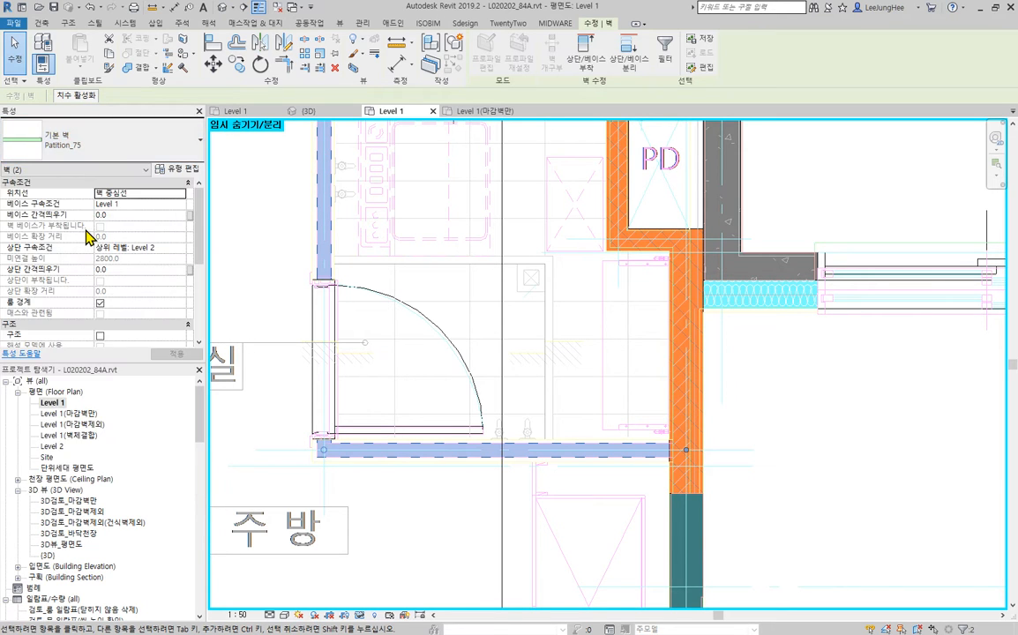
{"action": "left_click", "coordinate": [838, 544]}
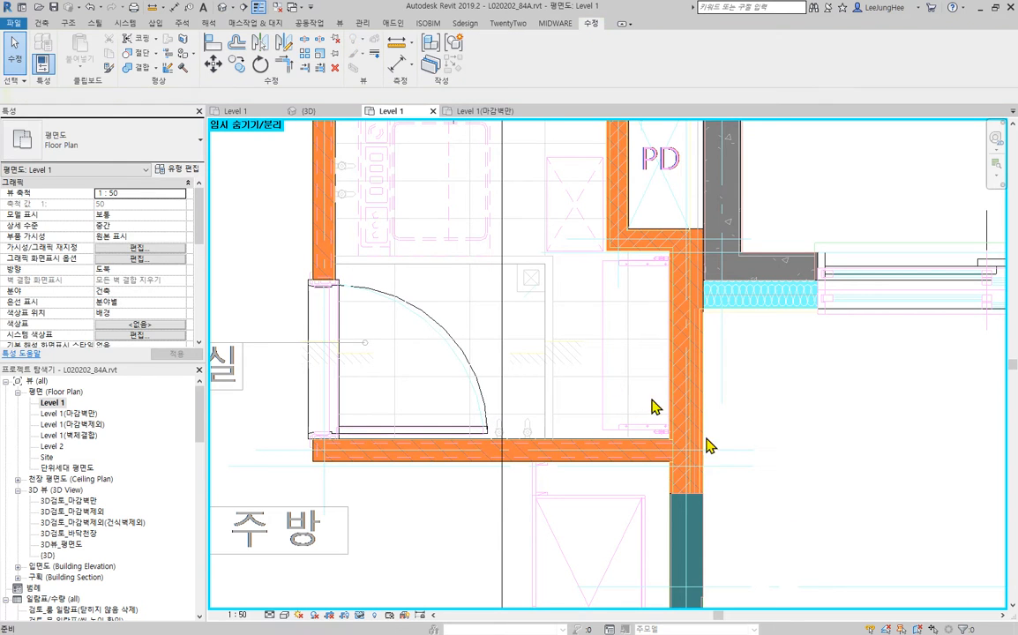
- Align the horizontal and vertical Brick_120 walls around the 다용도실 door with their CAD centre lines
{"action": "left_click", "coordinate": [214, 46]}
{"action": "left_click", "coordinate": [722, 457]}
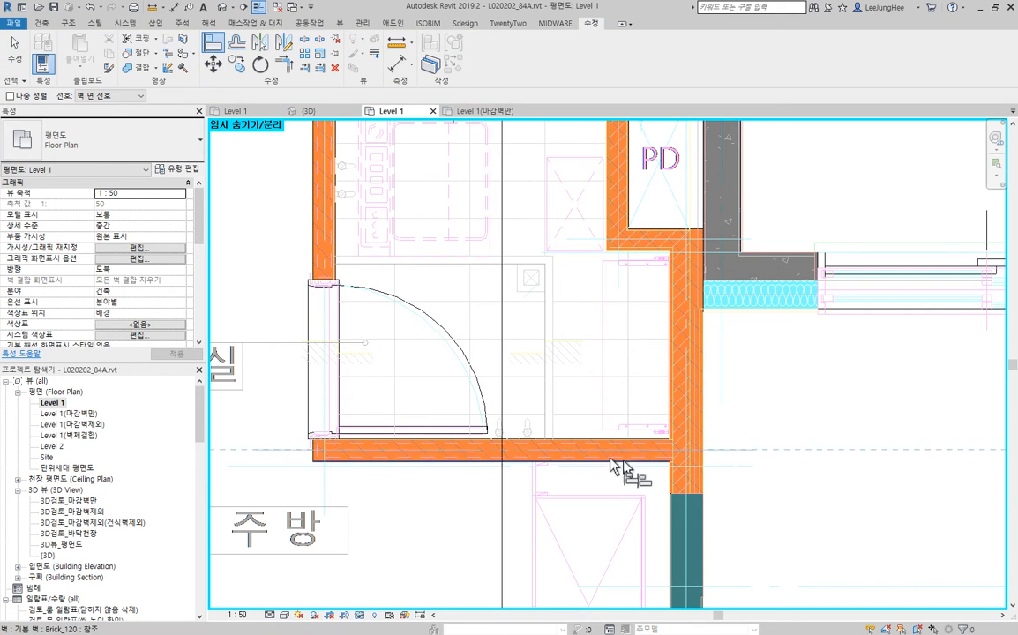
{"action": "middle_click_drag", "start_coordinate": [482, 359], "coordinate": [535, 490]}
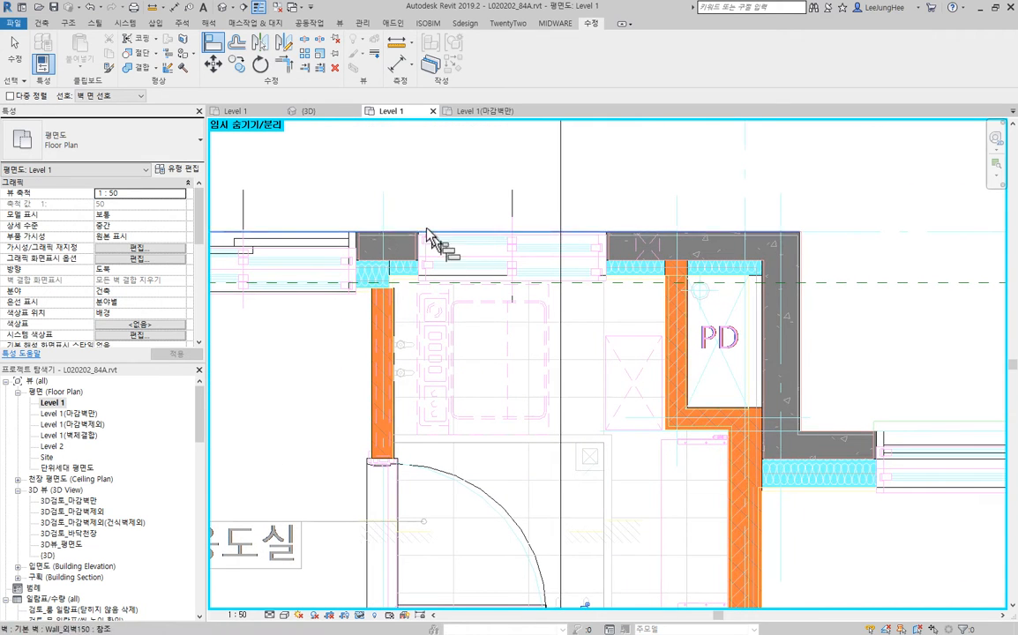
{"action": "left_click", "coordinate": [384, 219]}
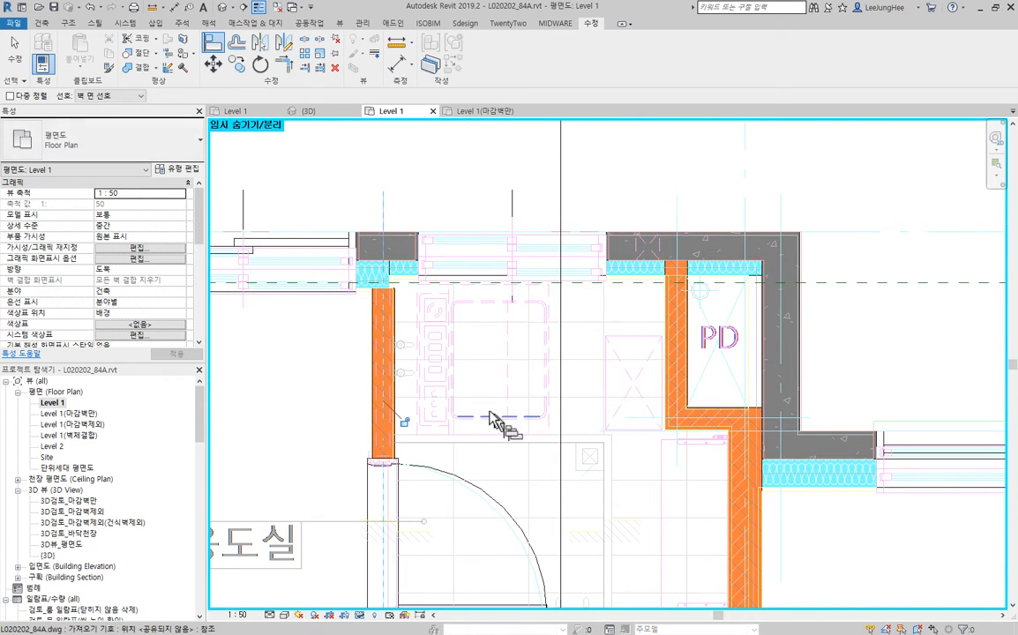
{"action": "key", "text": "Escape"}
- Allow joining at the upper end of the vertical Brick_120 wall at the pier so it runs through the insulation to the concrete
{"action": "scroll", "coordinate": [438, 364], "scroll_direction": "up", "scroll_amount": 3}
{"action": "scroll", "coordinate": [353, 341], "scroll_direction": "down", "scroll_amount": 3}
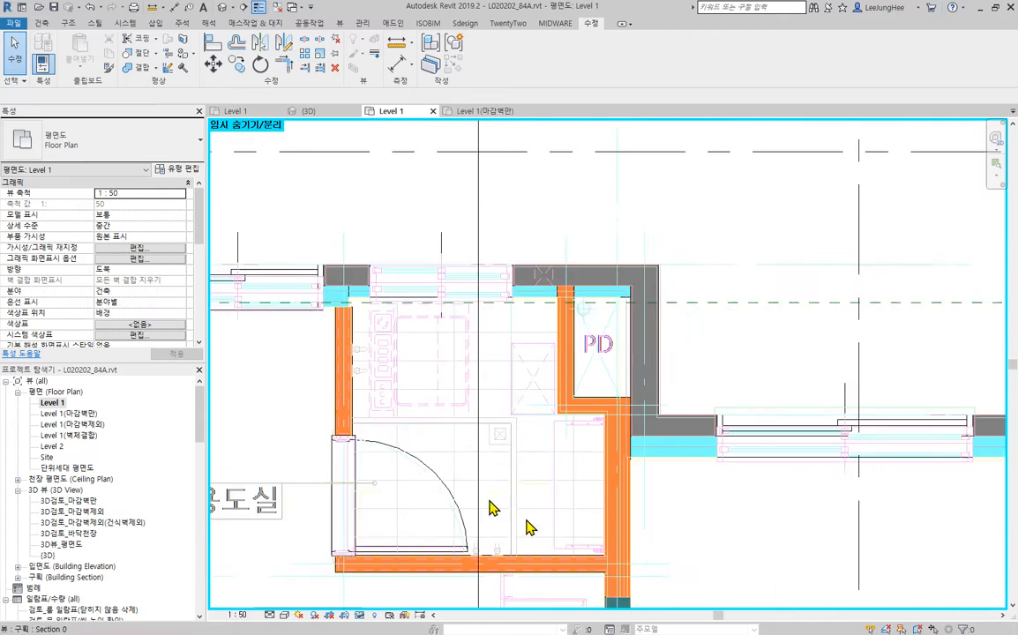
{"action": "middle_click_drag", "start_coordinate": [550, 519], "coordinate": [587, 580]}
{"action": "scroll", "coordinate": [375, 375], "scroll_direction": "up", "scroll_amount": 5}
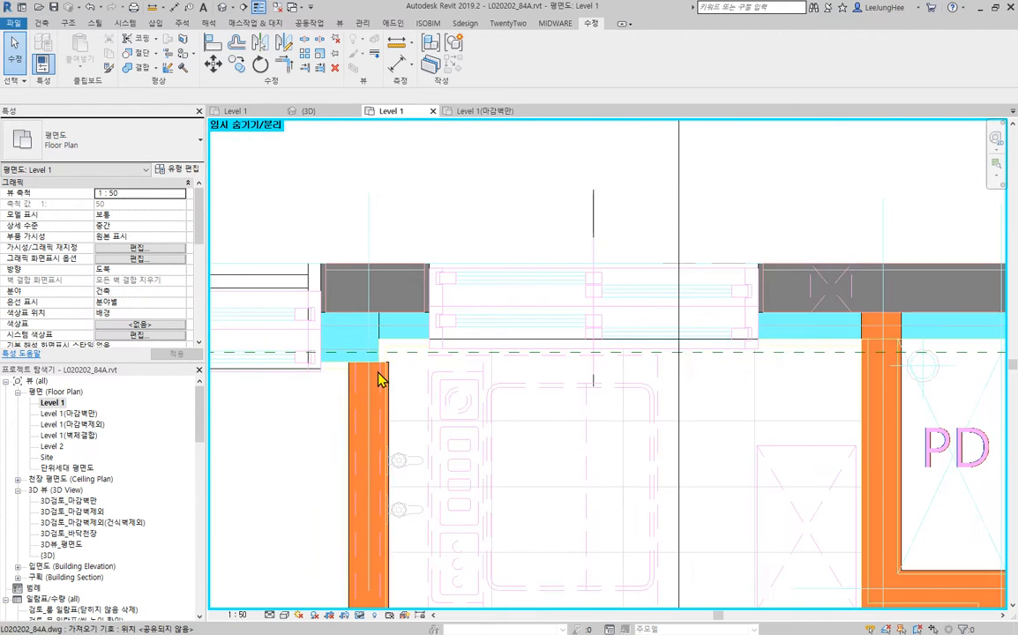
{"action": "left_click", "coordinate": [357, 367]}
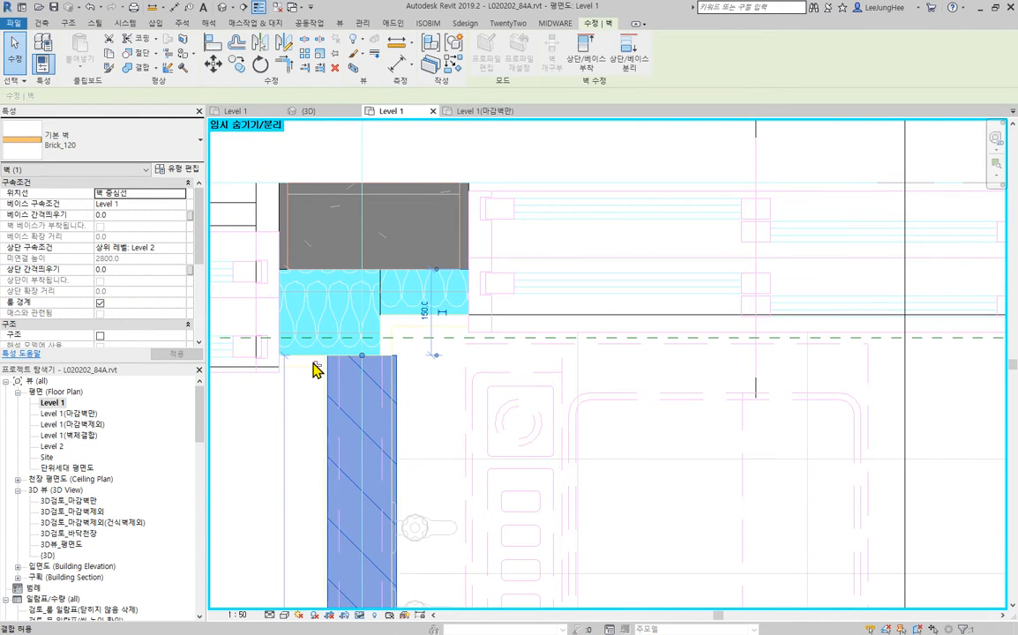
{"action": "left_click", "coordinate": [393, 342]}
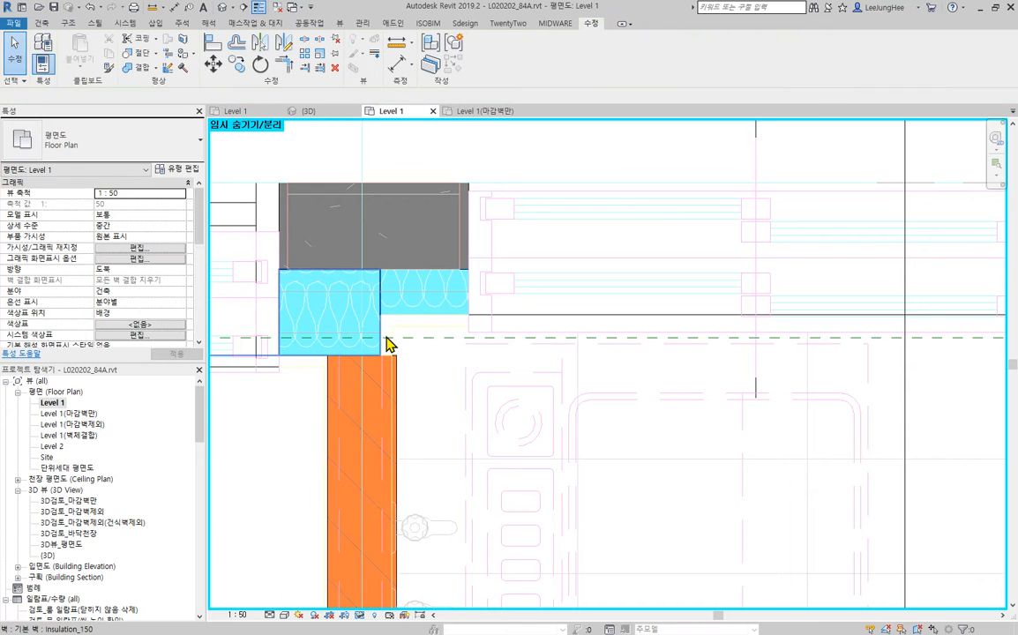
{"action": "left_click", "coordinate": [381, 339]}
{"action": "left_click", "coordinate": [421, 321]}
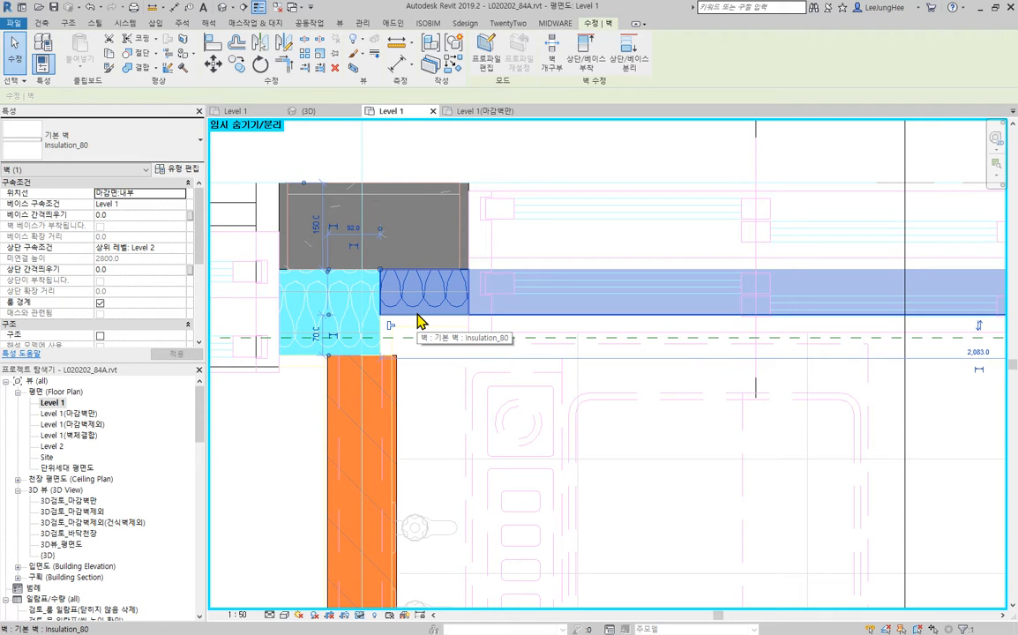
{"action": "left_click", "coordinate": [402, 442]}
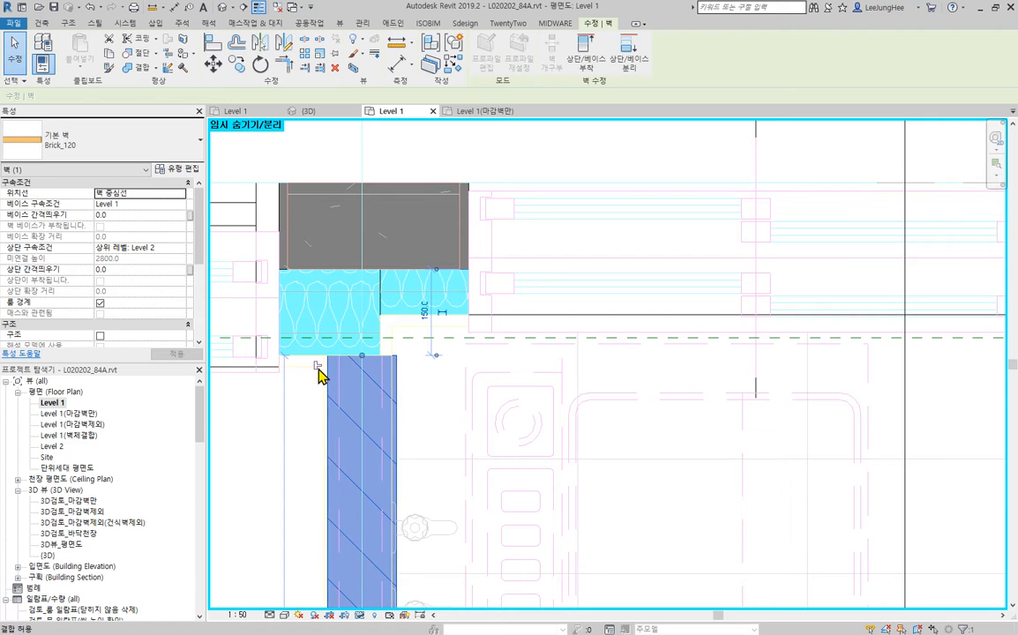
{"action": "key", "text": "Escape"}
- Extend the Insulation_150 wall at the pier to the far face of the vertical Brick_120 wall, where the Insulation_80 wall starts
{"action": "left_click", "coordinate": [427, 311]}
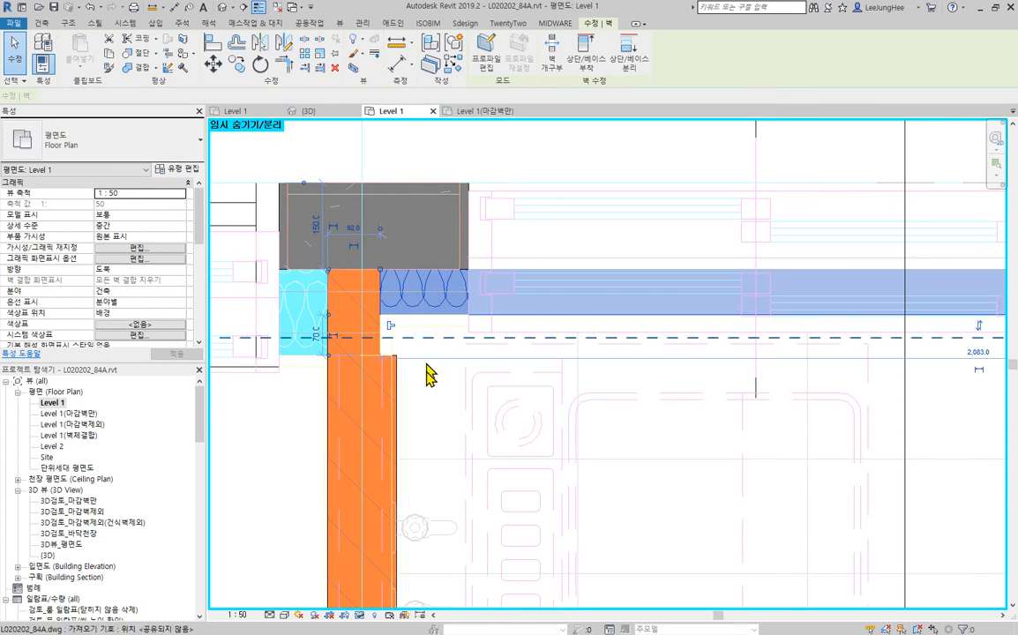
{"action": "left_click", "coordinate": [296, 350]}
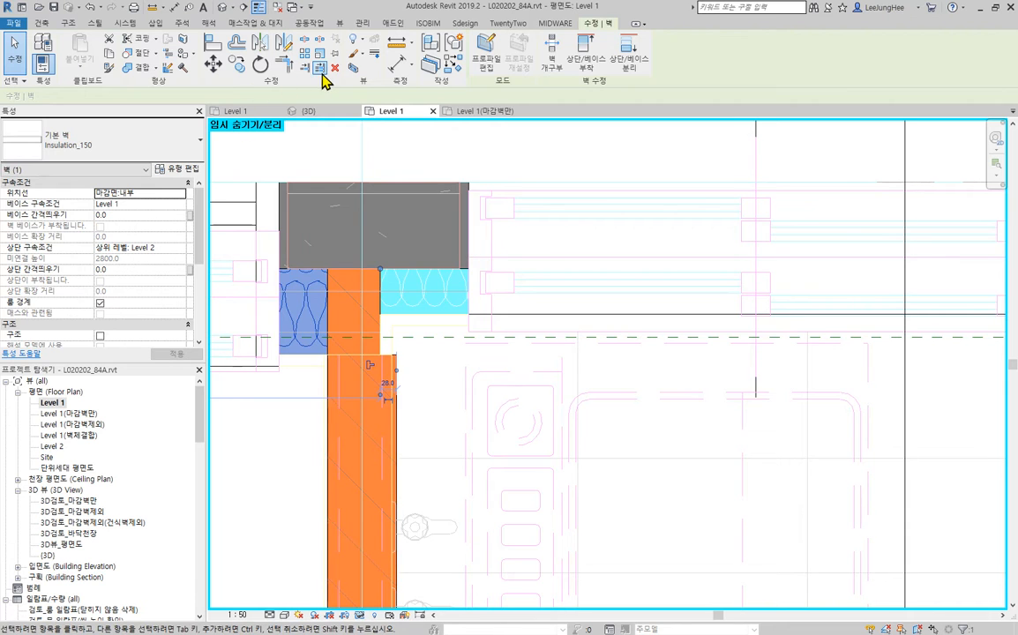
{"action": "key", "text": "Escape"}
{"action": "left_click", "coordinate": [303, 357]}
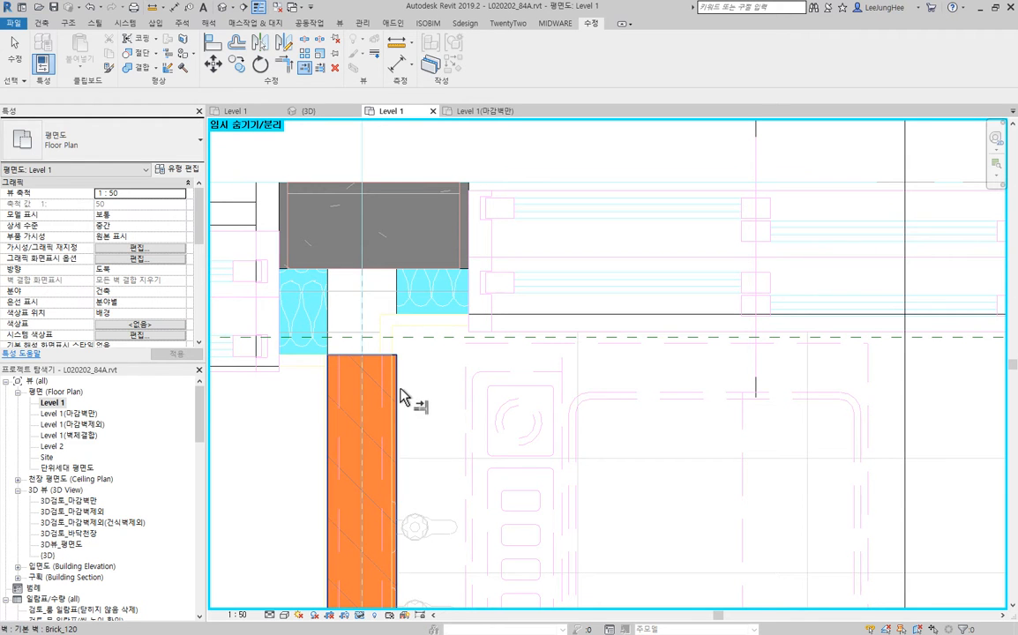
{"action": "scroll", "coordinate": [403, 457], "scroll_direction": "down", "scroll_amount": 3}
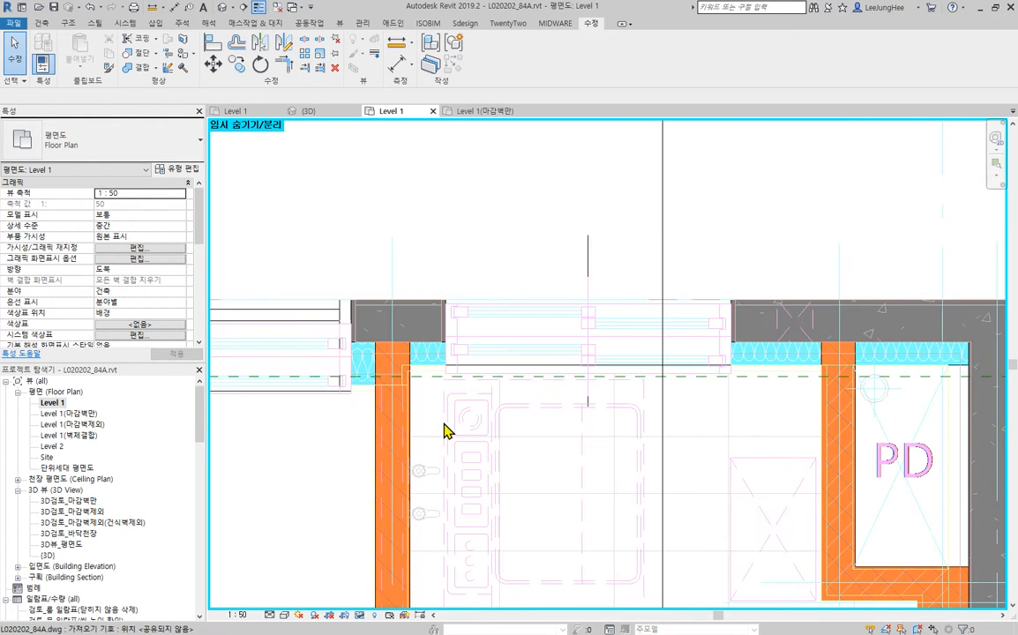
- Examine the insulation and brick joins along the upper exterior wall from PD to the kitchen corner
{"action": "scroll", "coordinate": [446, 429], "scroll_direction": "down", "scroll_amount": 2}
{"action": "middle_click_drag", "start_coordinate": [445, 430], "coordinate": [608, 427]}
{"action": "scroll", "coordinate": [918, 421], "scroll_direction": "down", "scroll_amount": 1}
{"action": "scroll", "coordinate": [668, 338], "scroll_direction": "up", "scroll_amount": 7}
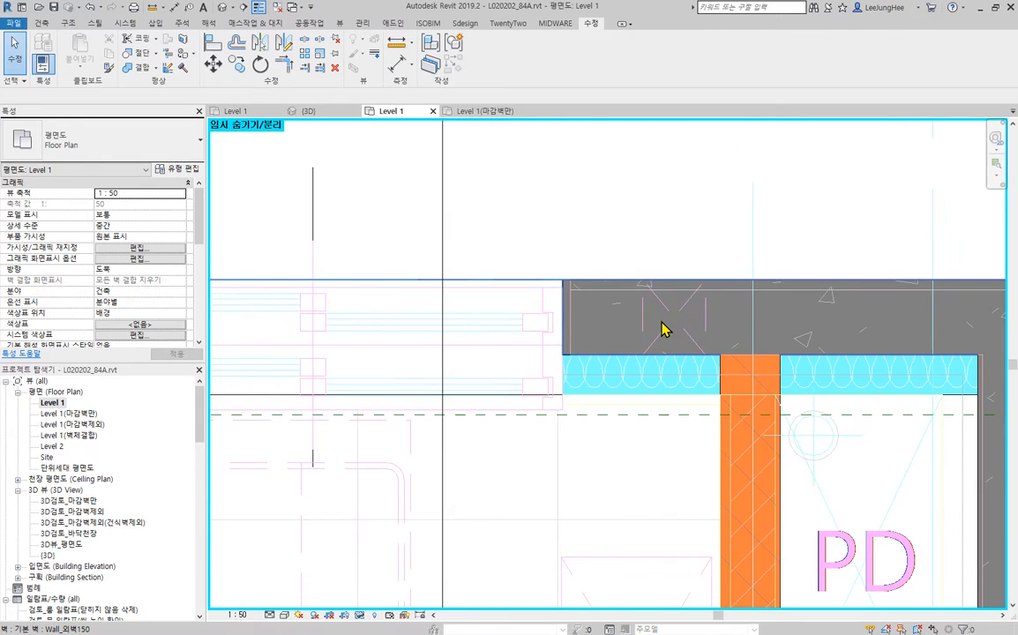
{"action": "scroll", "coordinate": [619, 415], "scroll_direction": "down", "scroll_amount": 5}
{"action": "middle_click_drag", "start_coordinate": [466, 500], "coordinate": [840, 409]}
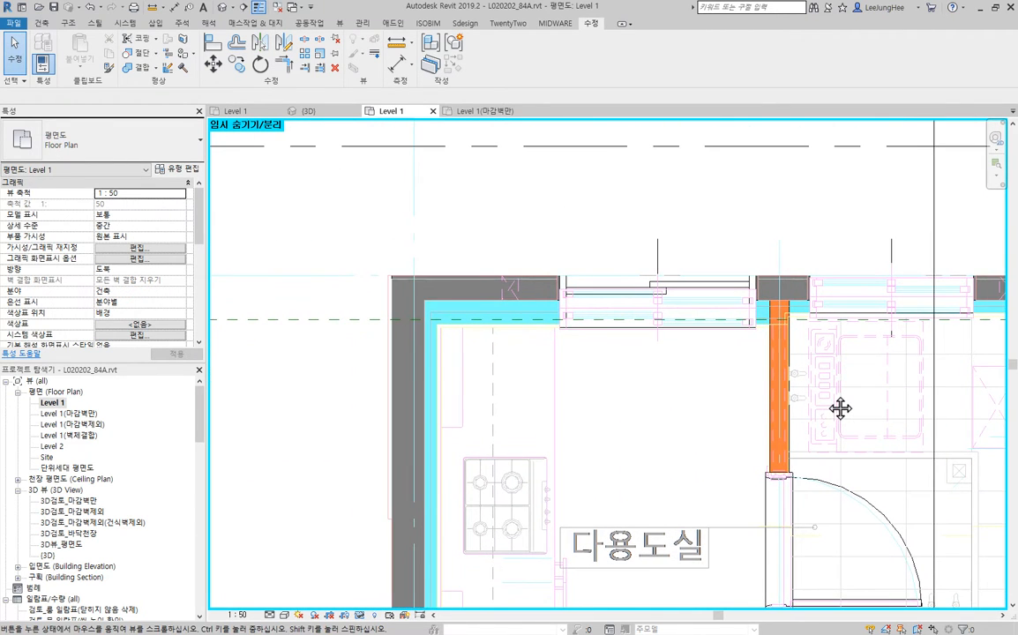
{"action": "left_click", "coordinate": [473, 318]}
{"action": "left_click", "coordinate": [675, 428]}
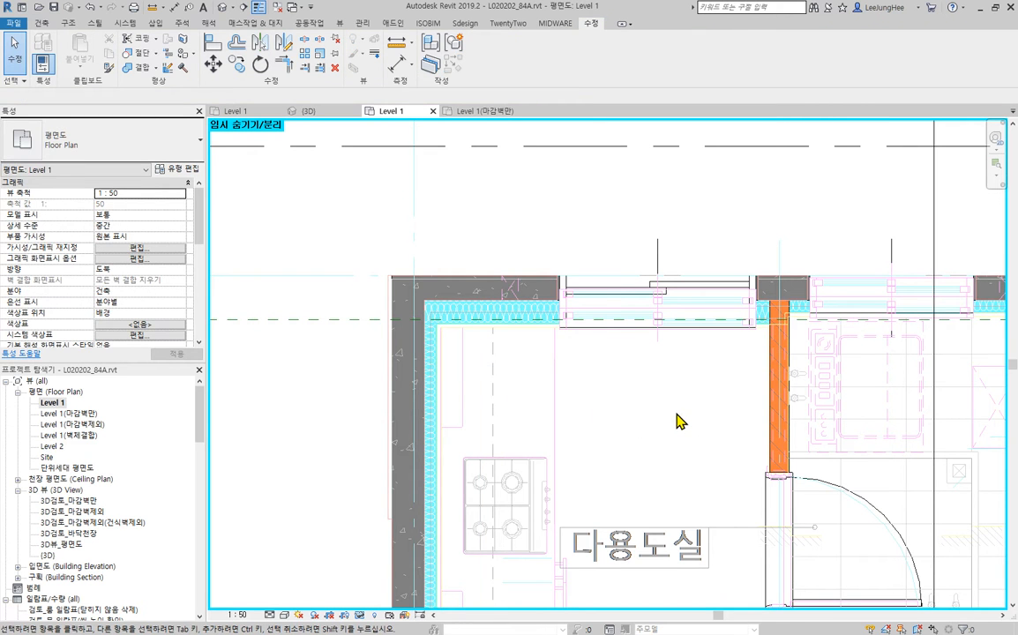
- Examine the wall joins around the 현관 entrance, the refrigerator wall and the balcony below 안방
{"action": "scroll", "coordinate": [679, 424], "scroll_direction": "down", "scroll_amount": 2}
{"action": "middle_click_drag", "start_coordinate": [793, 572], "coordinate": [623, 252]}
{"action": "middle_click_drag", "start_coordinate": [572, 450], "coordinate": [660, 292]}
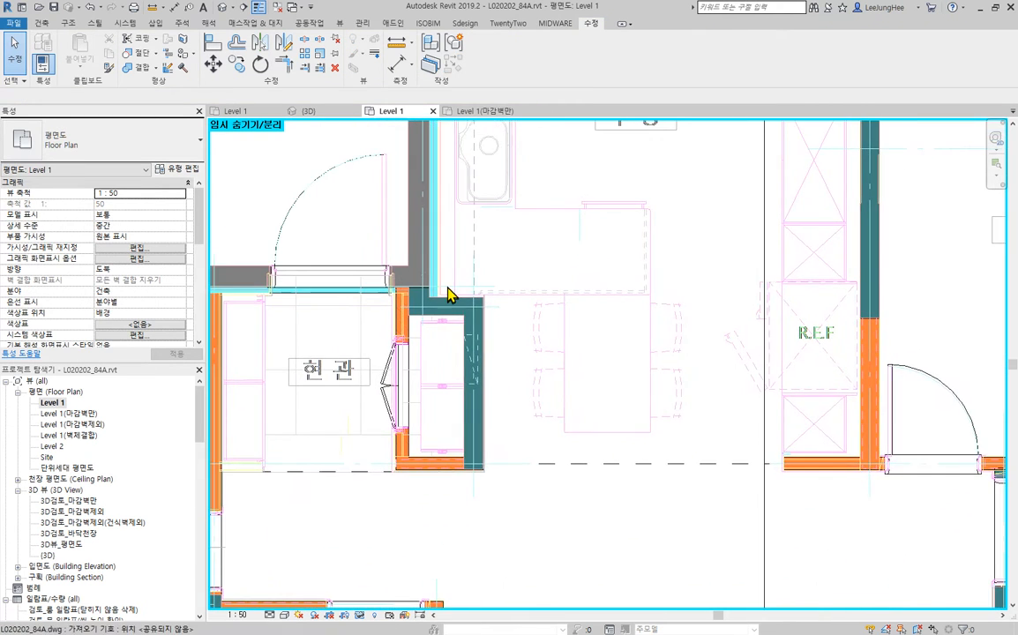
{"action": "scroll", "coordinate": [448, 294], "scroll_direction": "up", "scroll_amount": 5}
{"action": "scroll", "coordinate": [540, 353], "scroll_direction": "down", "scroll_amount": 4}
{"action": "middle_click_drag", "start_coordinate": [738, 458], "coordinate": [584, 23]}
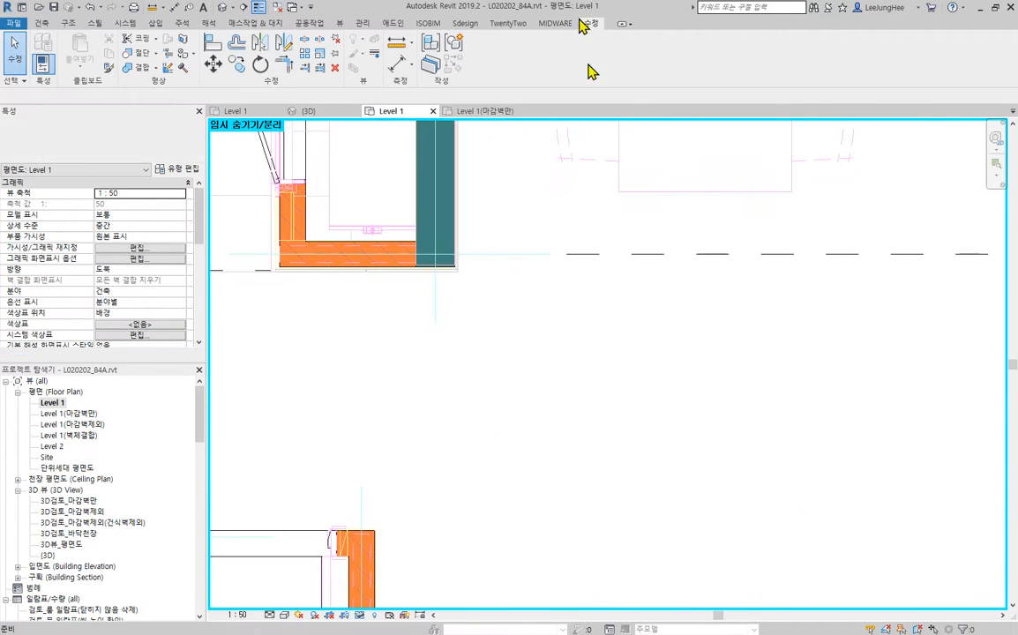
{"action": "scroll", "coordinate": [752, 316], "scroll_direction": "down", "scroll_amount": 2}
{"action": "middle_click_drag", "start_coordinate": [876, 371], "coordinate": [637, 181]}
{"action": "middle_click_drag", "start_coordinate": [480, 388], "coordinate": [763, 124]}
{"action": "scroll", "coordinate": [705, 388], "scroll_direction": "down", "scroll_amount": 1}
{"action": "scroll", "coordinate": [705, 388], "scroll_direction": "down", "scroll_amount": 1}
{"action": "middle_click_drag", "start_coordinate": [794, 370], "coordinate": [482, 362]}
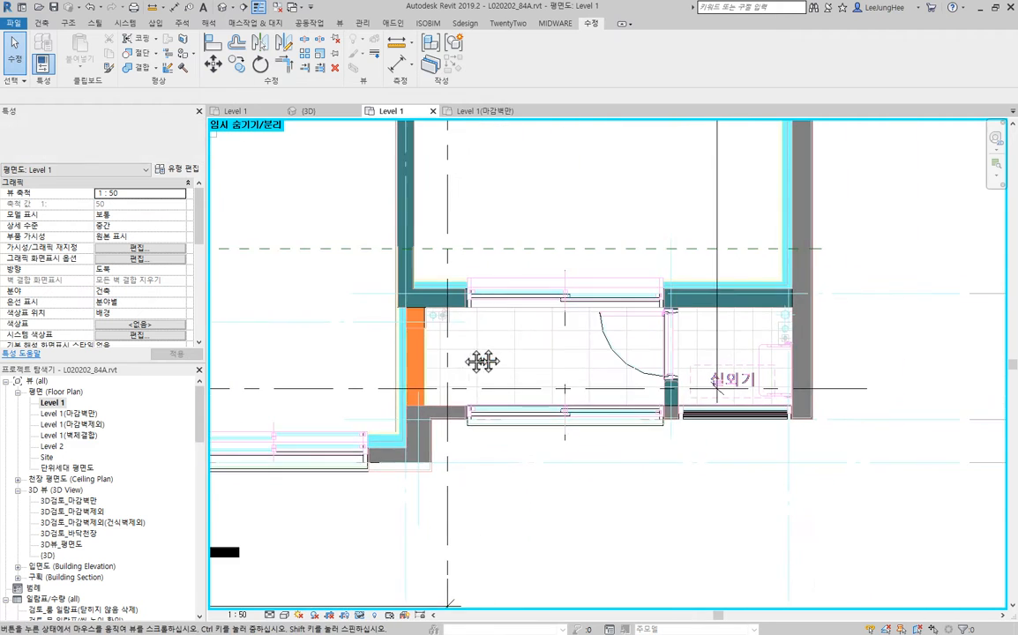
{"action": "scroll", "coordinate": [465, 328], "scroll_direction": "up", "scroll_amount": 5}
{"action": "scroll", "coordinate": [447, 281], "scroll_direction": "down", "scroll_amount": 5}
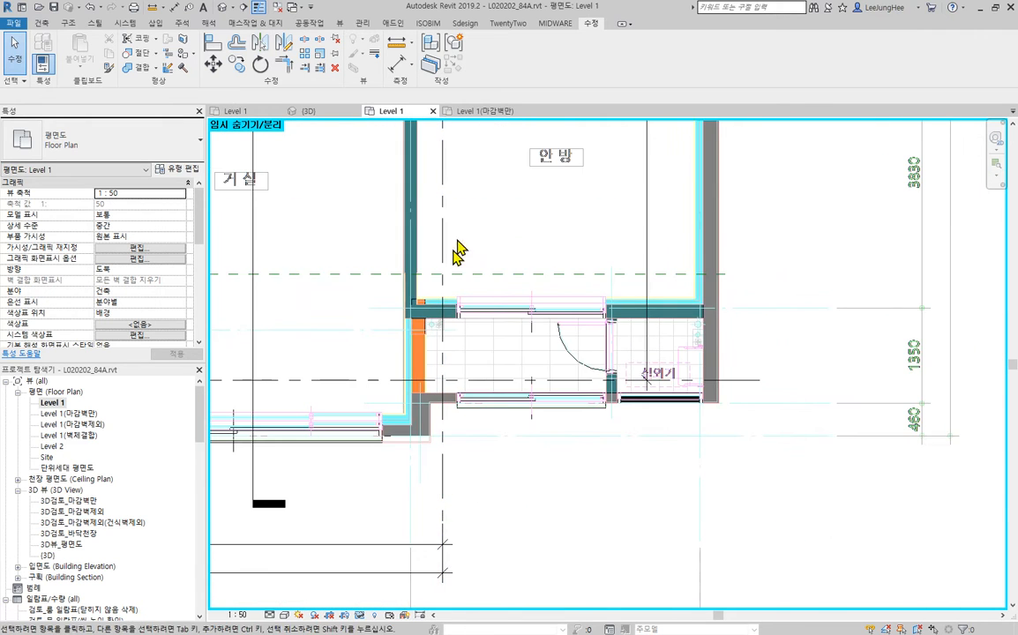
- Trim the short Wall_내벽180 segment above the 침실_1000 door to the lower face of the horizontal Brick_120 wall
{"action": "middle_click_drag", "start_coordinate": [457, 250], "coordinate": [490, 518]}
{"action": "scroll", "coordinate": [398, 346], "scroll_direction": "up", "scroll_amount": 10}
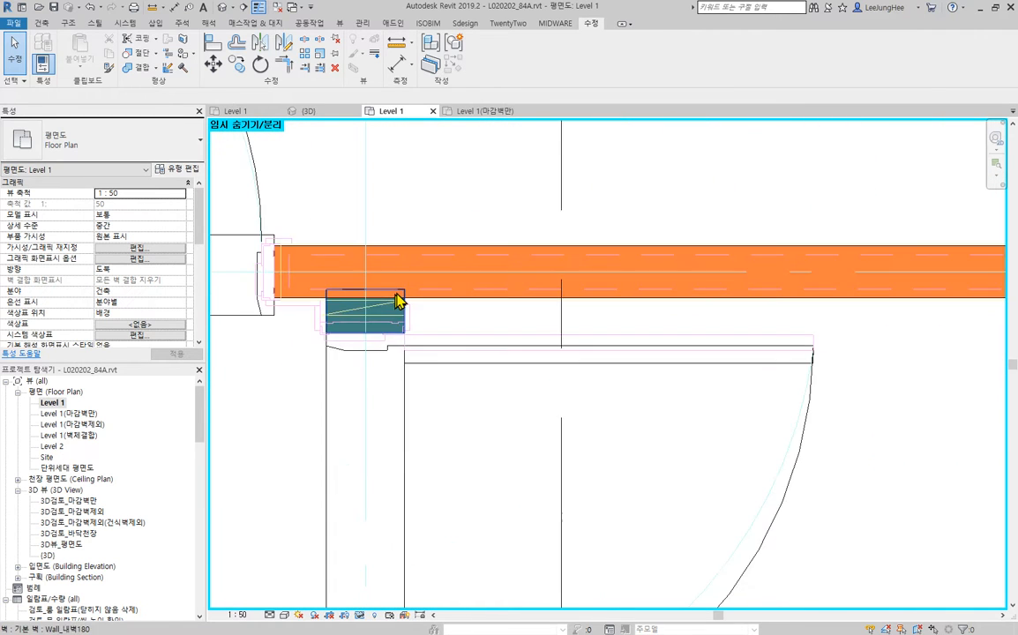
{"action": "scroll", "coordinate": [513, 307], "scroll_direction": "down", "scroll_amount": 1}
{"action": "middle_click_drag", "start_coordinate": [512, 307], "coordinate": [528, 325]}
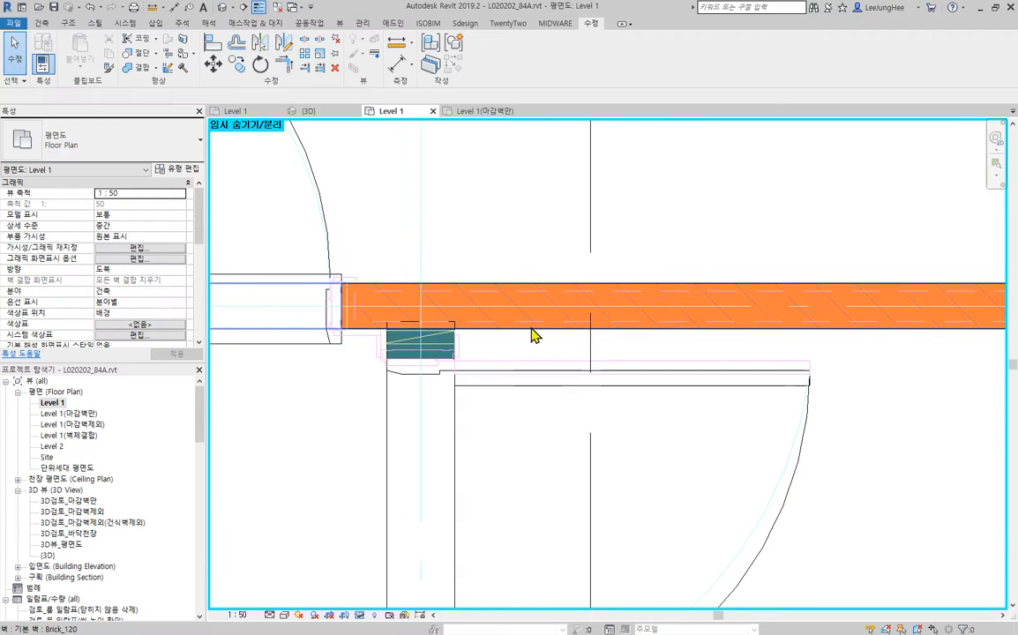
{"action": "scroll", "coordinate": [451, 344], "scroll_direction": "up", "scroll_amount": 5}
{"action": "left_click", "coordinate": [458, 335]}
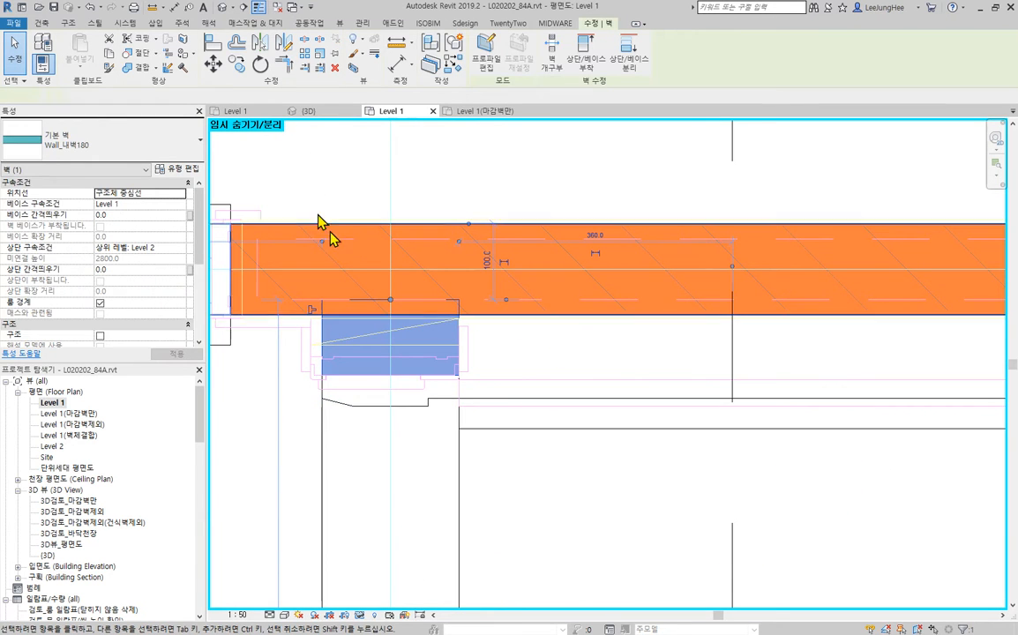
{"action": "left_click", "coordinate": [303, 68]}
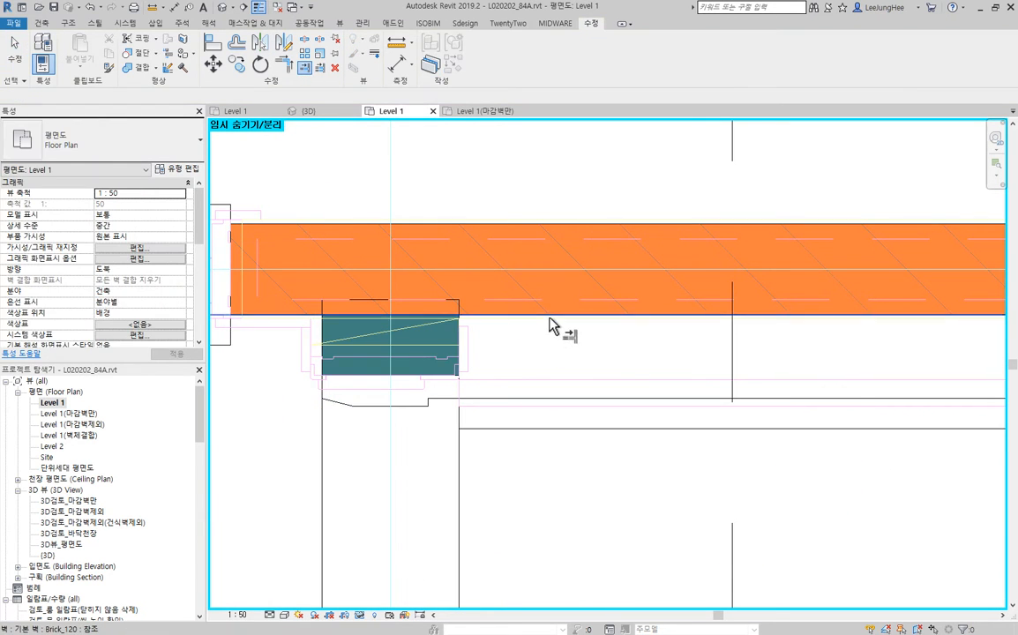
{"action": "scroll", "coordinate": [419, 345], "scroll_direction": "down", "scroll_amount": 7}
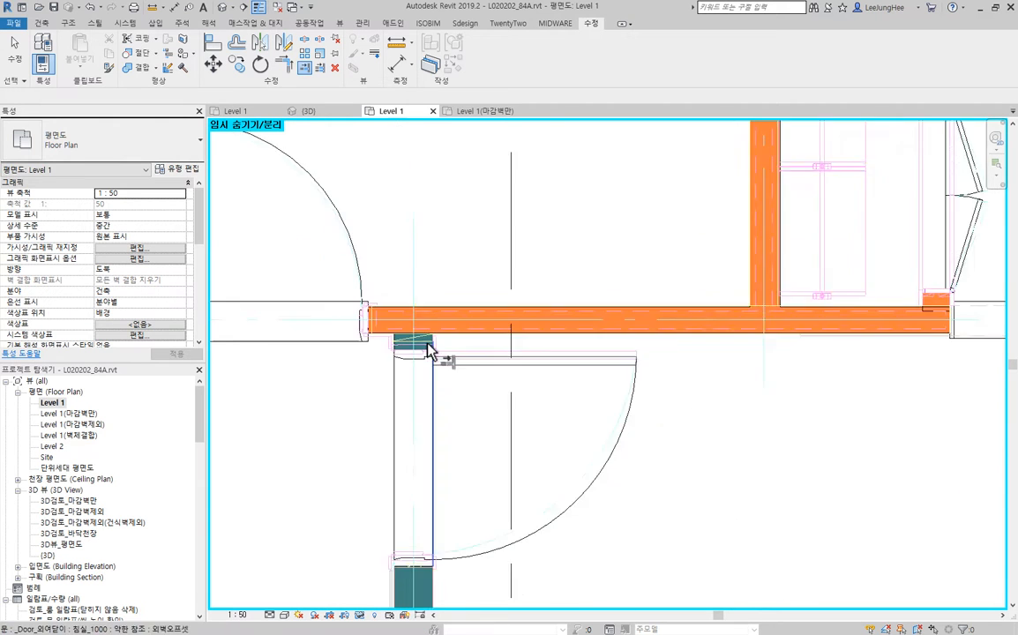
- Examine the concrete, insulation and brick wall joins at the balcony corner between 거실 and 안방
{"action": "middle_click_drag", "start_coordinate": [577, 472], "coordinate": [577, 313]}
{"action": "middle_click_drag", "start_coordinate": [427, 486], "coordinate": [419, 314]}
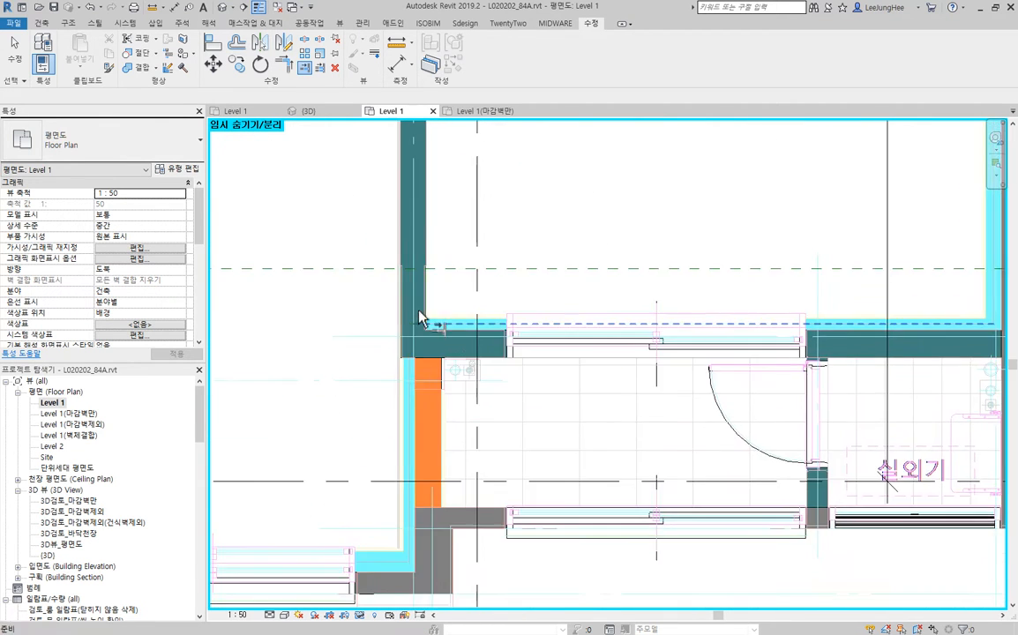
{"action": "scroll", "coordinate": [403, 263], "scroll_direction": "up", "scroll_amount": 3}
{"action": "key", "text": "Escape"}
{"action": "left_click", "coordinate": [459, 309]}
{"action": "key", "text": "Escape"}
{"action": "middle_click_drag", "start_coordinate": [595, 428], "coordinate": [542, 187]}
{"action": "scroll", "coordinate": [505, 350], "scroll_direction": "down", "scroll_amount": 3}
{"action": "middle_click_drag", "start_coordinate": [539, 402], "coordinate": [522, 371]}
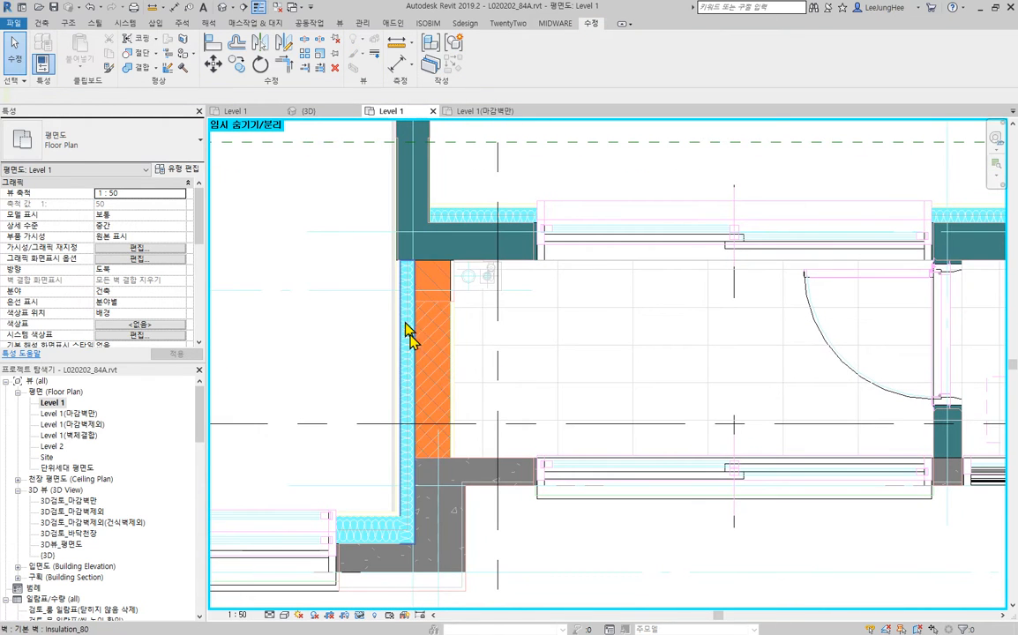
- Measure from the outer face of the Brick_190 wall to the outer face of the Wall_내벽200 wall at the balcony corner
{"action": "scroll", "coordinate": [399, 320], "scroll_direction": "up", "scroll_amount": 5}
{"action": "middle_click_drag", "start_coordinate": [482, 243], "coordinate": [452, 424]}
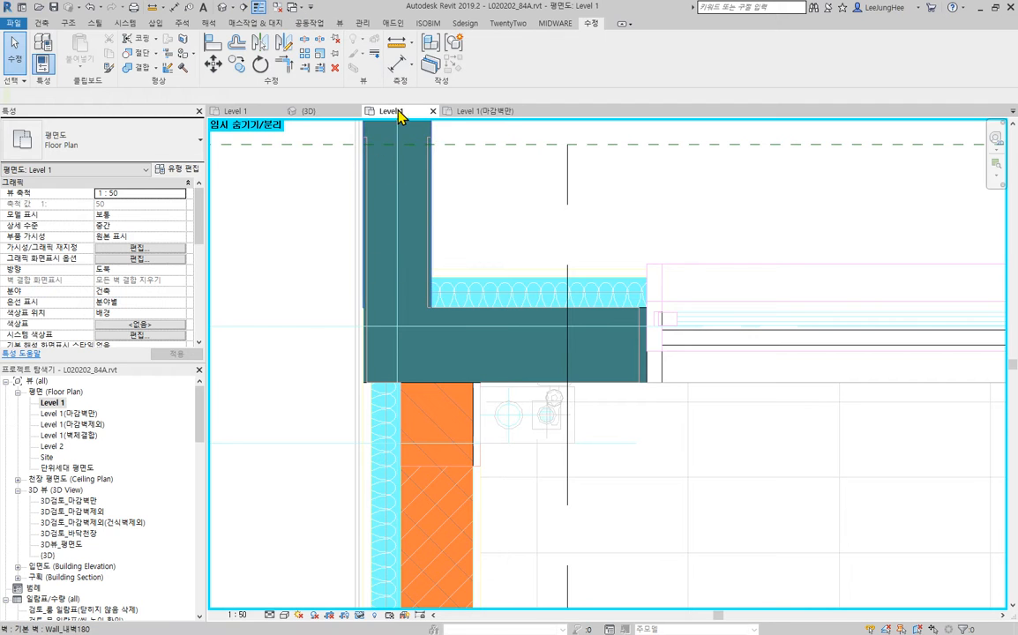
{"action": "left_click", "coordinate": [400, 69]}
{"action": "scroll", "coordinate": [407, 446], "scroll_direction": "up", "scroll_amount": 2}
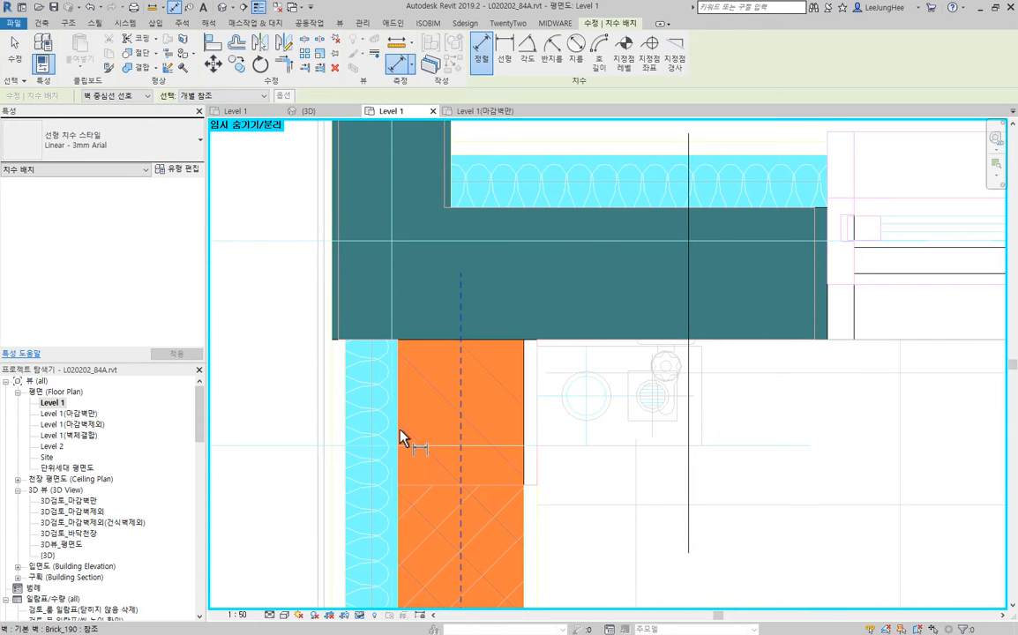
{"action": "left_click", "coordinate": [398, 434]}
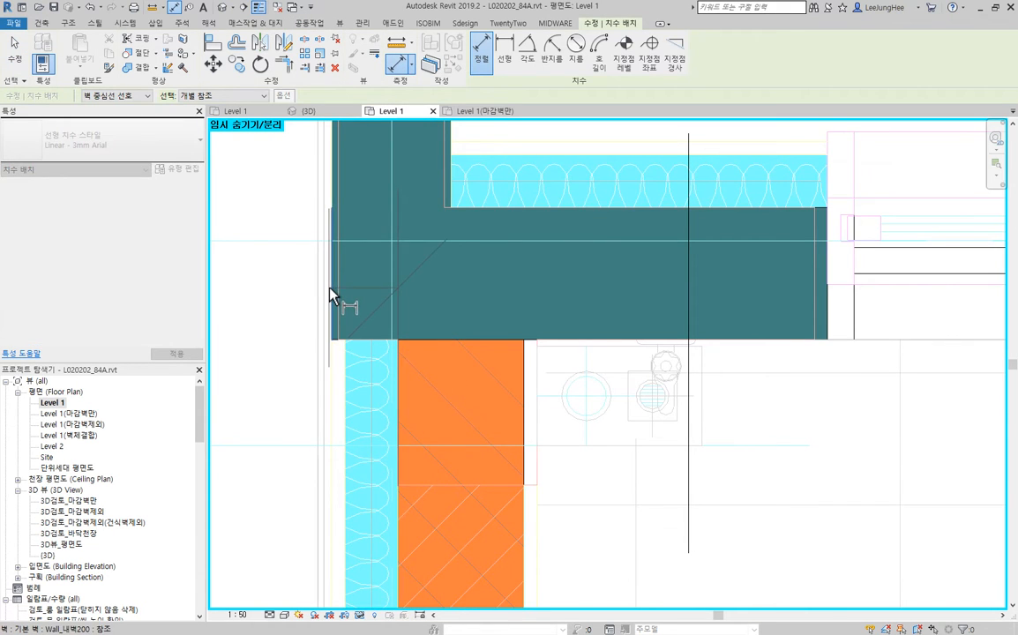
{"action": "key", "text": "Escape"}
{"action": "key", "text": "Escape"}
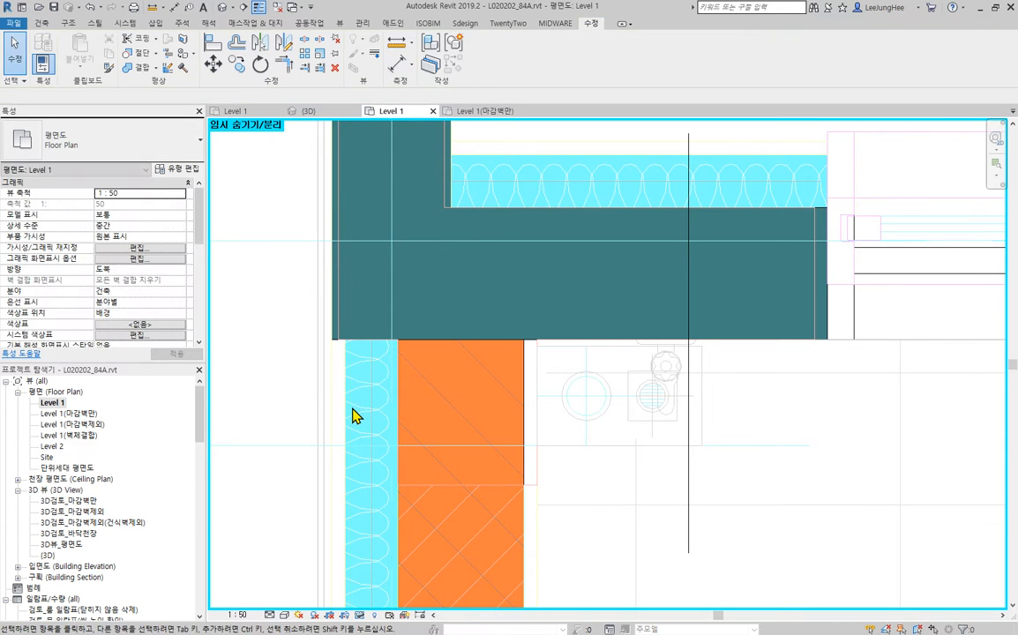
- Change the vertical insulation wall beside the Brick_190 balcony wall to type Insulation_100
{"action": "left_click", "coordinate": [353, 415]}
{"action": "left_click", "coordinate": [128, 144]}
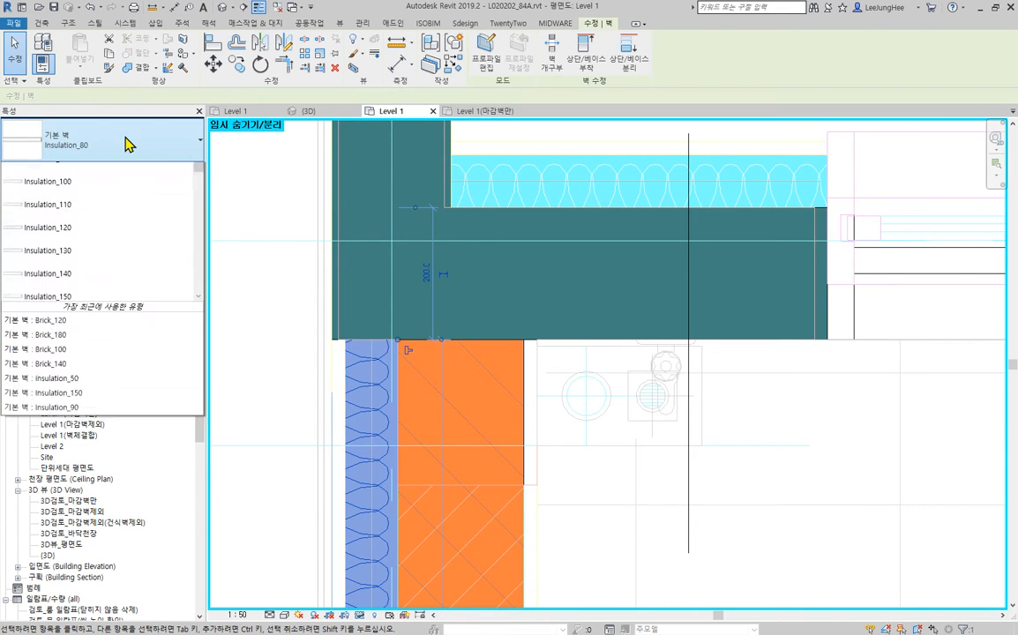
{"action": "scroll", "coordinate": [75, 300], "scroll_direction": "up", "scroll_amount": 1}
{"action": "left_click", "coordinate": [95, 261]}
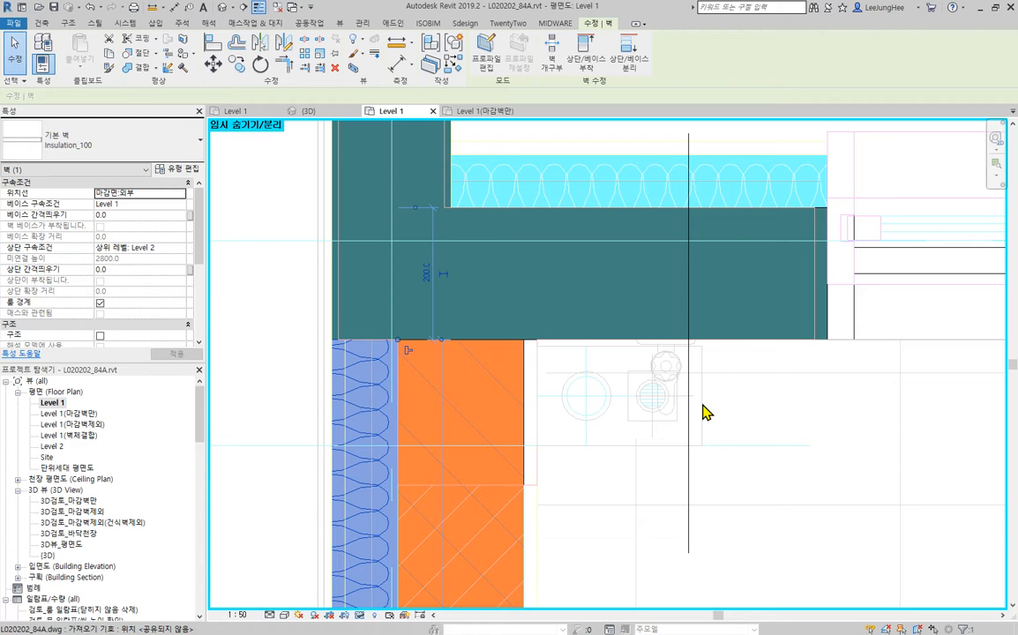
{"action": "left_click", "coordinate": [706, 486]}
{"action": "scroll", "coordinate": [357, 336], "scroll_direction": "up", "scroll_amount": 3}
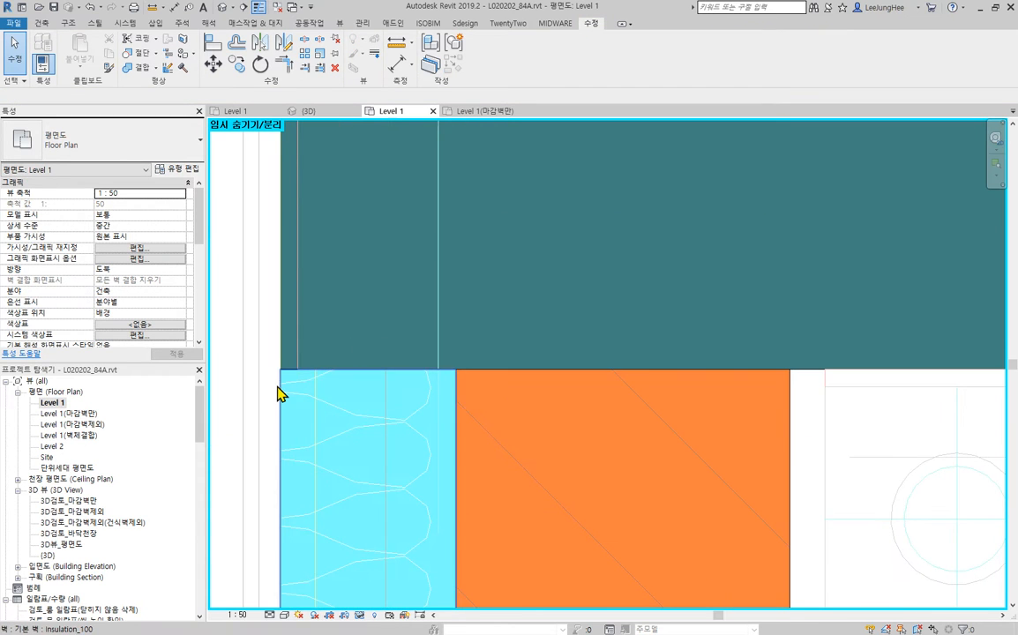
- Examine the insulation, brick and concrete wall joins along the balcony below 안방
{"action": "scroll", "coordinate": [278, 388], "scroll_direction": "down", "scroll_amount": 9}
{"action": "middle_click_drag", "start_coordinate": [440, 472], "coordinate": [425, 341]}
{"action": "scroll", "coordinate": [309, 391], "scroll_direction": "up", "scroll_amount": 3}
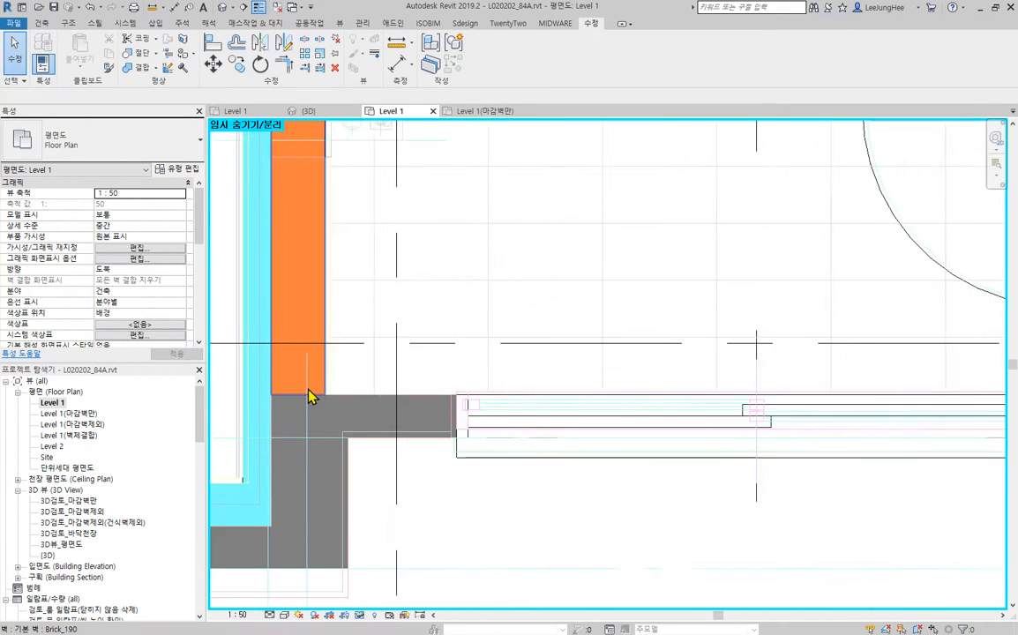
{"action": "scroll", "coordinate": [316, 410], "scroll_direction": "up", "scroll_amount": 2}
{"action": "scroll", "coordinate": [363, 412], "scroll_direction": "down", "scroll_amount": 8}
{"action": "middle_click_drag", "start_coordinate": [499, 383], "coordinate": [486, 441]}
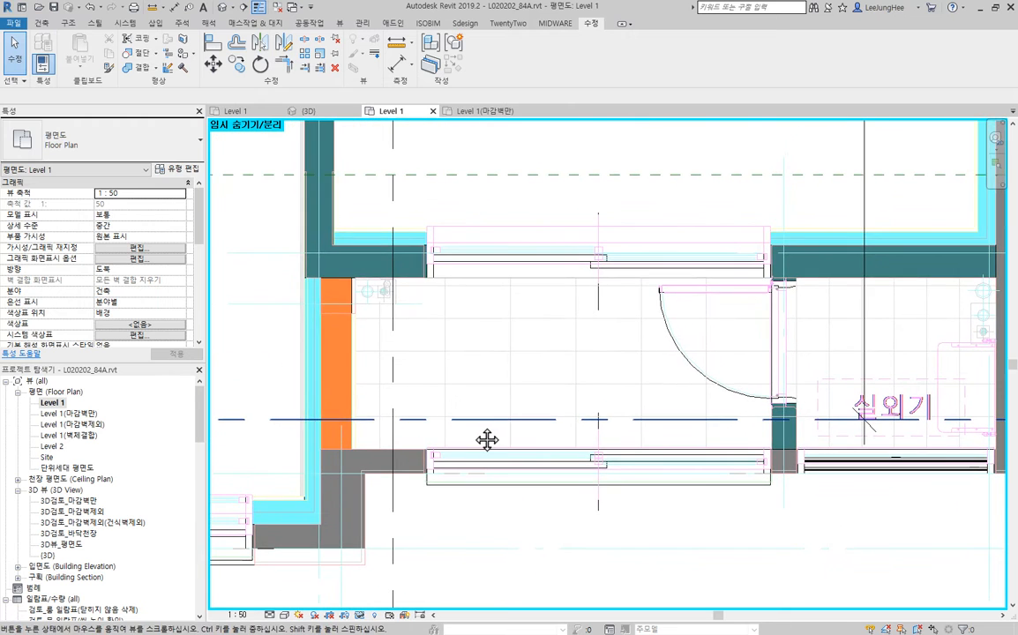
{"action": "scroll", "coordinate": [324, 325], "scroll_direction": "up", "scroll_amount": 6}
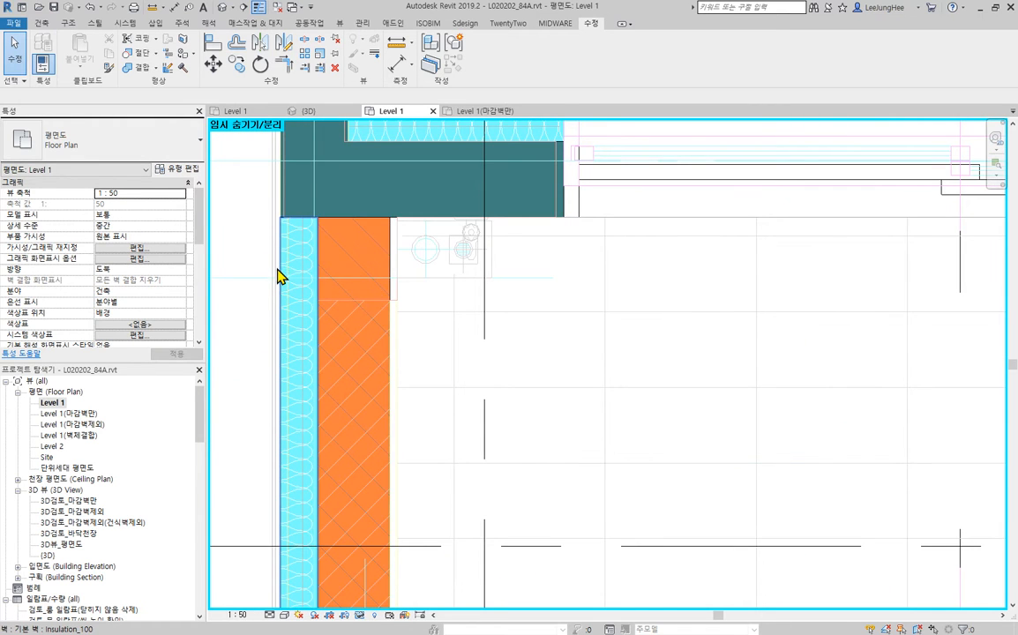
{"action": "scroll", "coordinate": [544, 319], "scroll_direction": "down", "scroll_amount": 3}
{"action": "middle_click_drag", "start_coordinate": [584, 297], "coordinate": [486, 366]}
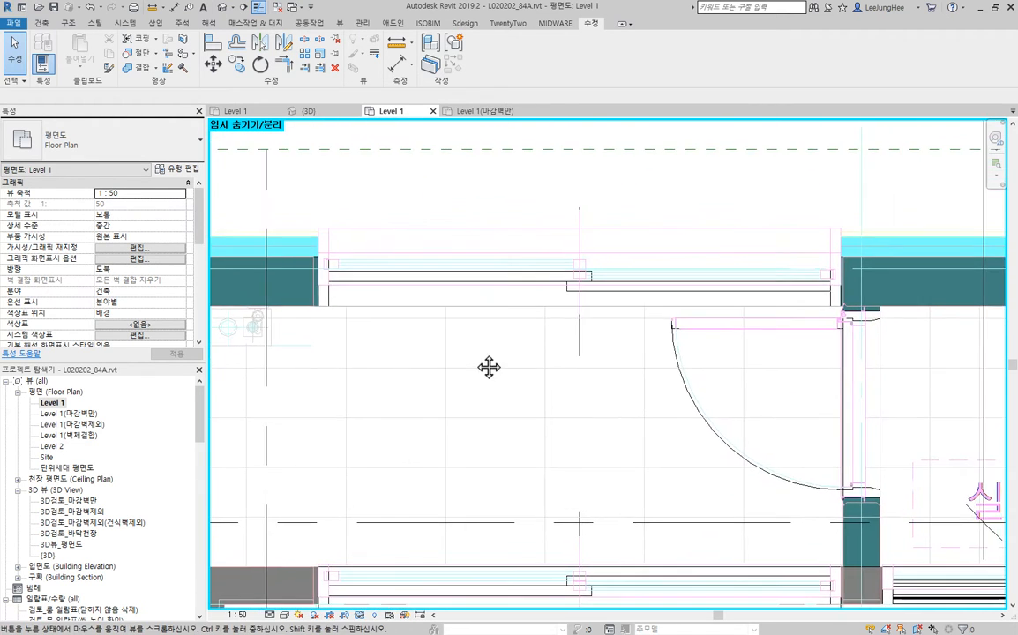
{"action": "scroll", "coordinate": [473, 386], "scroll_direction": "down", "scroll_amount": 2}
{"action": "middle_click_drag", "start_coordinate": [547, 424], "coordinate": [561, 388]}
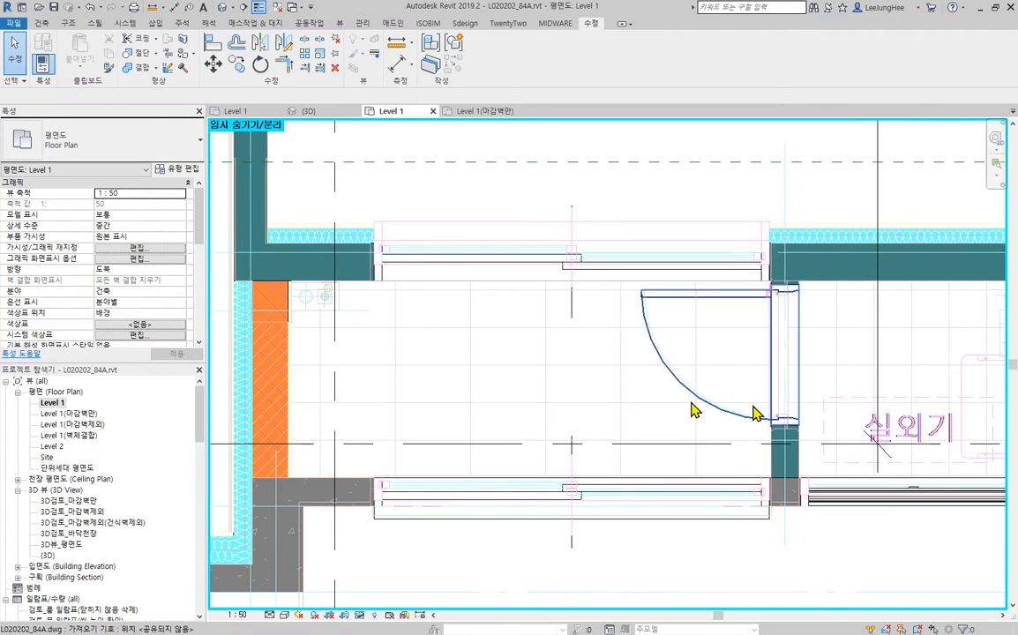
- Check the types of the partition walls beside the 실외기 room door and along its upper edge against the CAD drawing
{"action": "left_click", "coordinate": [795, 450]}
{"action": "middle_click_drag", "start_coordinate": [842, 446], "coordinate": [647, 419]}
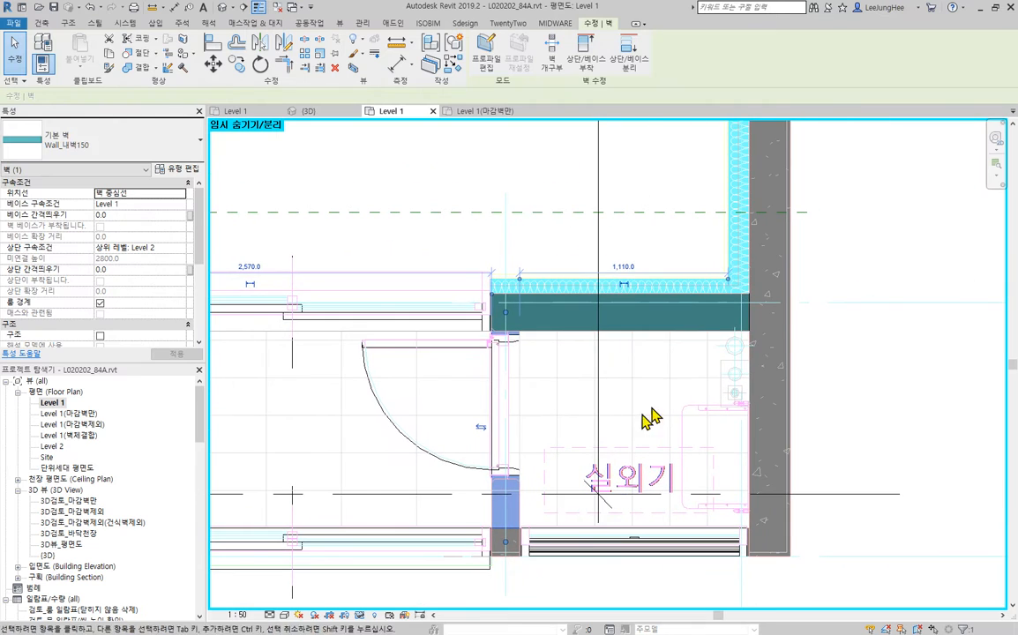
{"action": "left_click", "coordinate": [697, 332]}
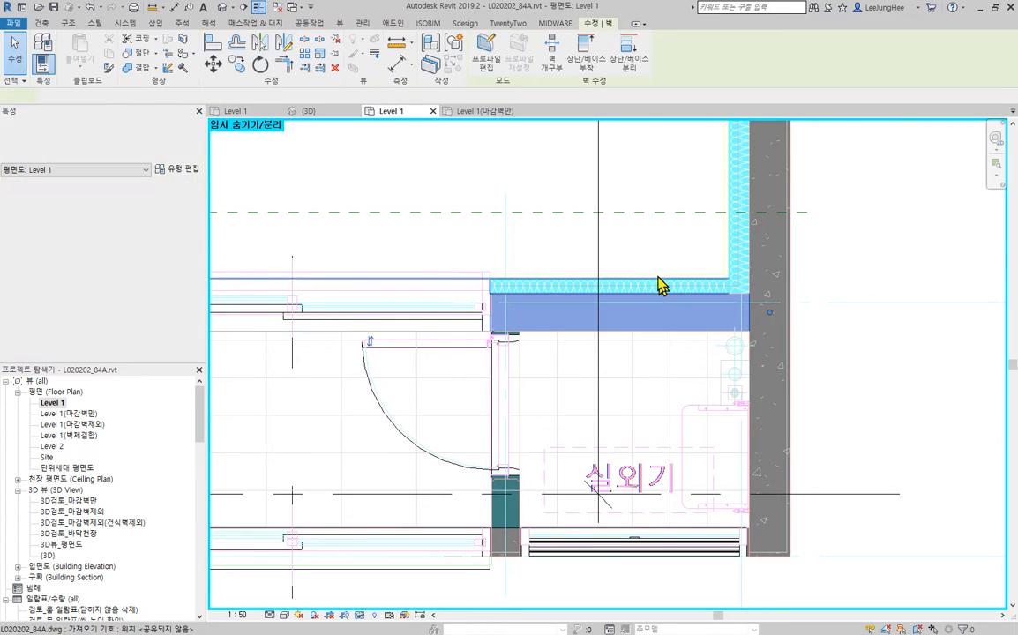
{"action": "left_click", "coordinate": [506, 237]}
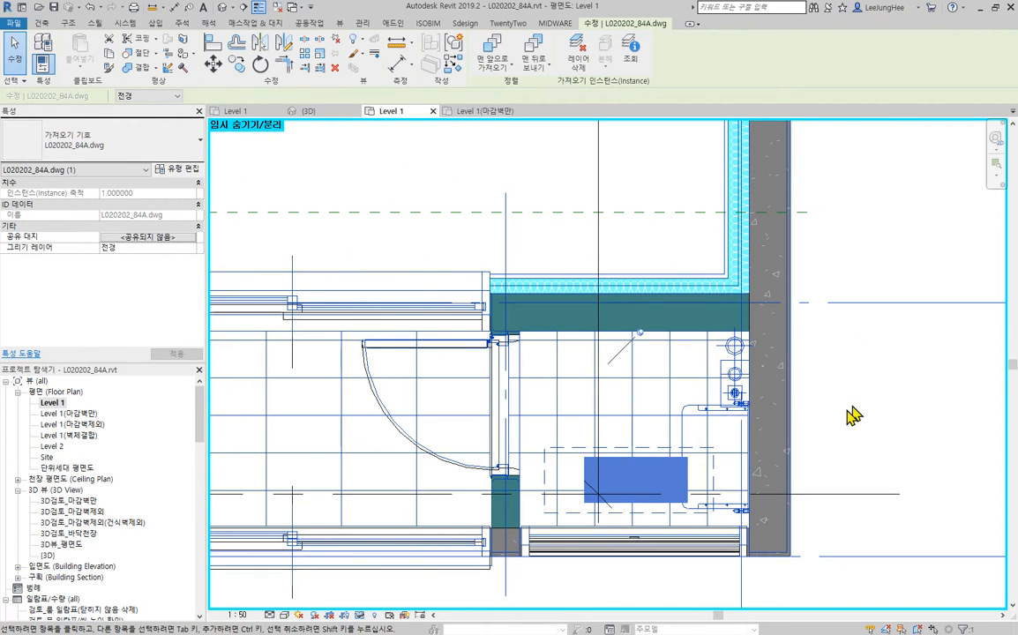
{"action": "left_click", "coordinate": [884, 417]}
- Examine the walls around the 침실1 door and review the whole Level 1 plan against the CAD drawing
{"action": "scroll", "coordinate": [749, 377], "scroll_direction": "down", "scroll_amount": 6}
{"action": "middle_click_drag", "start_coordinate": [543, 345], "coordinate": [442, 362]}
{"action": "scroll", "coordinate": [409, 325], "scroll_direction": "up", "scroll_amount": 9}
{"action": "scroll", "coordinate": [538, 328], "scroll_direction": "up", "scroll_amount": 5}
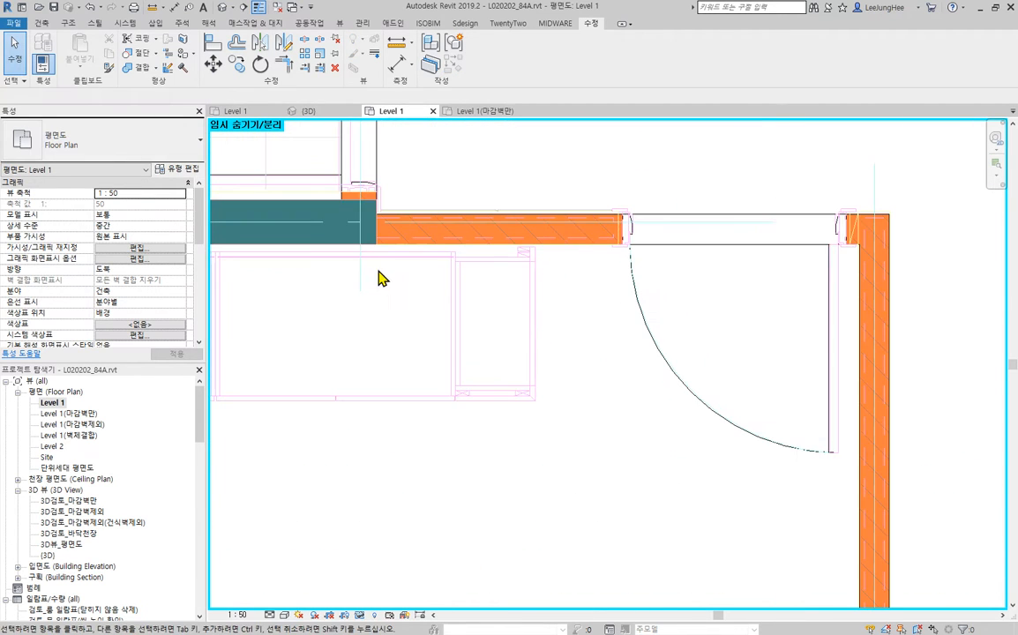
{"action": "scroll", "coordinate": [619, 296], "scroll_direction": "down", "scroll_amount": 6}
{"action": "scroll", "coordinate": [773, 330], "scroll_direction": "down", "scroll_amount": 5}
{"action": "scroll", "coordinate": [821, 450], "scroll_direction": "up", "scroll_amount": 2}
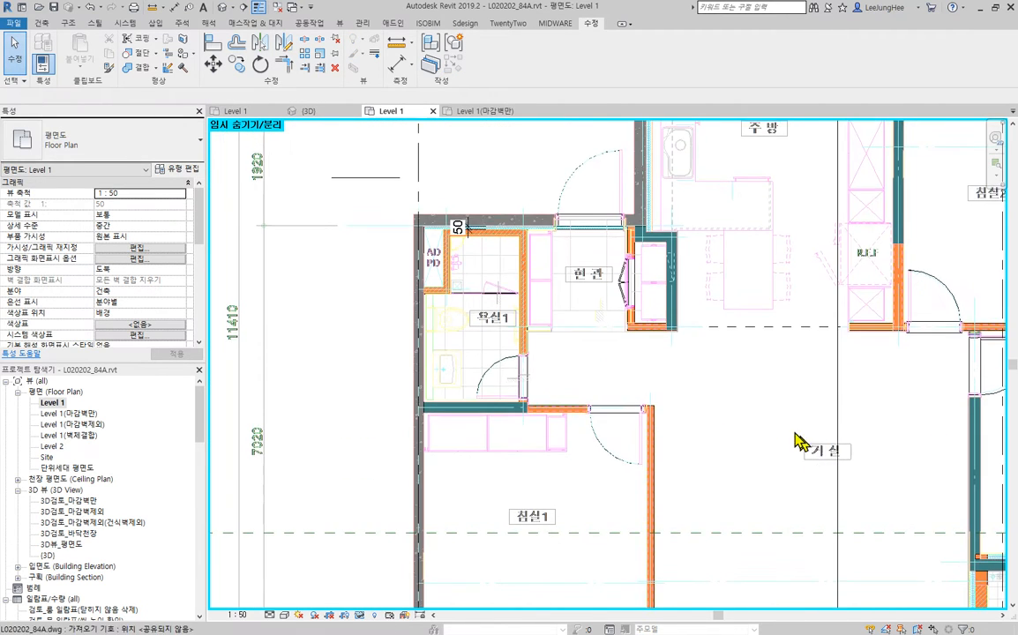
{"action": "scroll", "coordinate": [790, 434], "scroll_direction": "down", "scroll_amount": 2}
{"action": "middle_click_drag", "start_coordinate": [904, 421], "coordinate": [699, 416]}
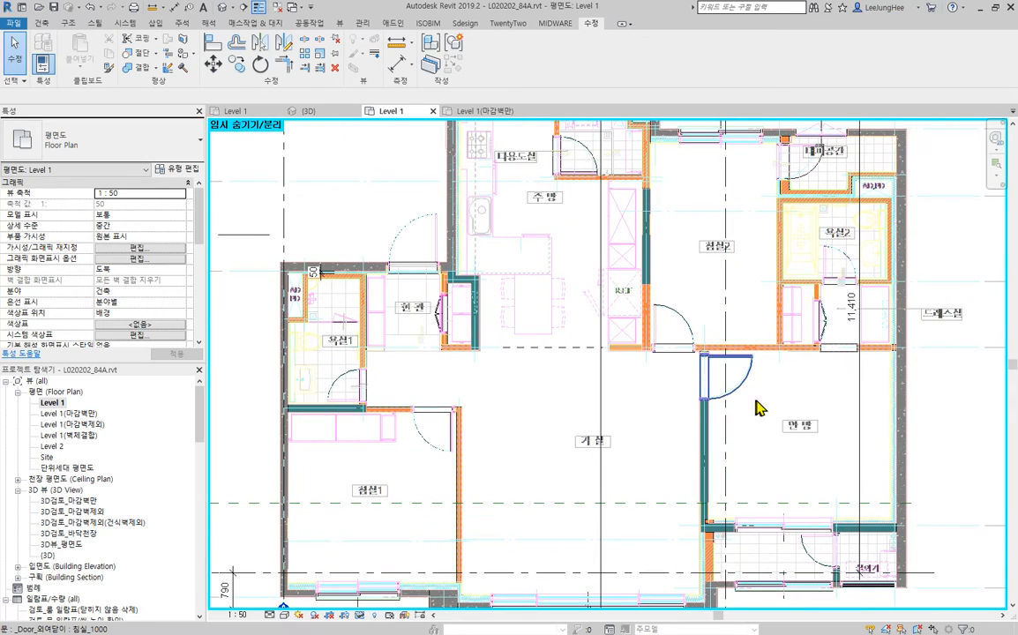
{"action": "scroll", "coordinate": [764, 413], "scroll_direction": "down", "scroll_amount": 2}
{"action": "middle_click_drag", "start_coordinate": [764, 413], "coordinate": [693, 421]}
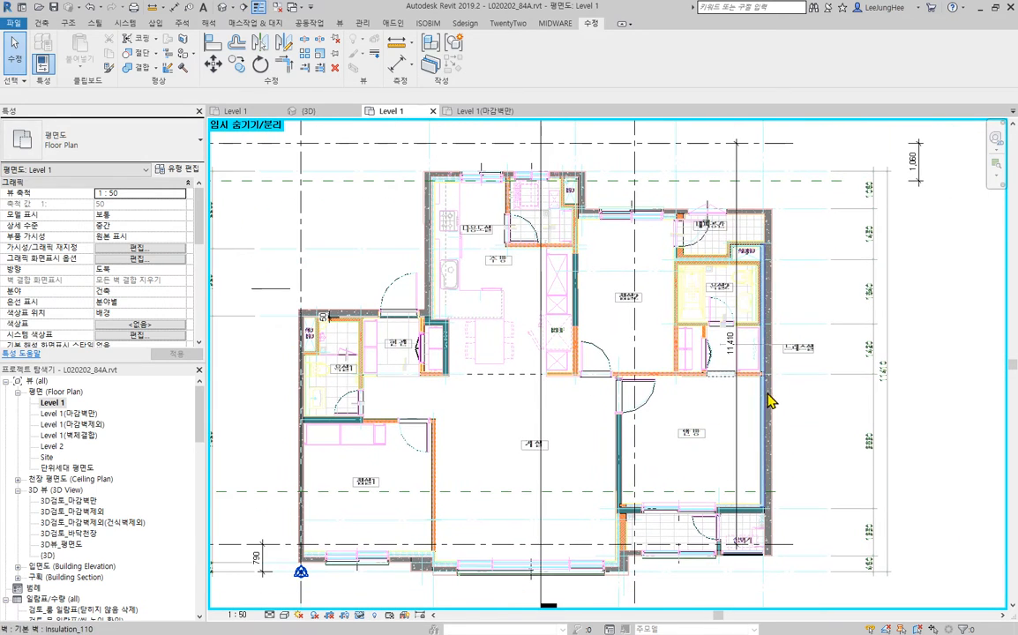
- Open the Level 1(마감벽제외) floor plan and temporarily hide the room category
{"action": "double_click", "coordinate": [86, 425]}
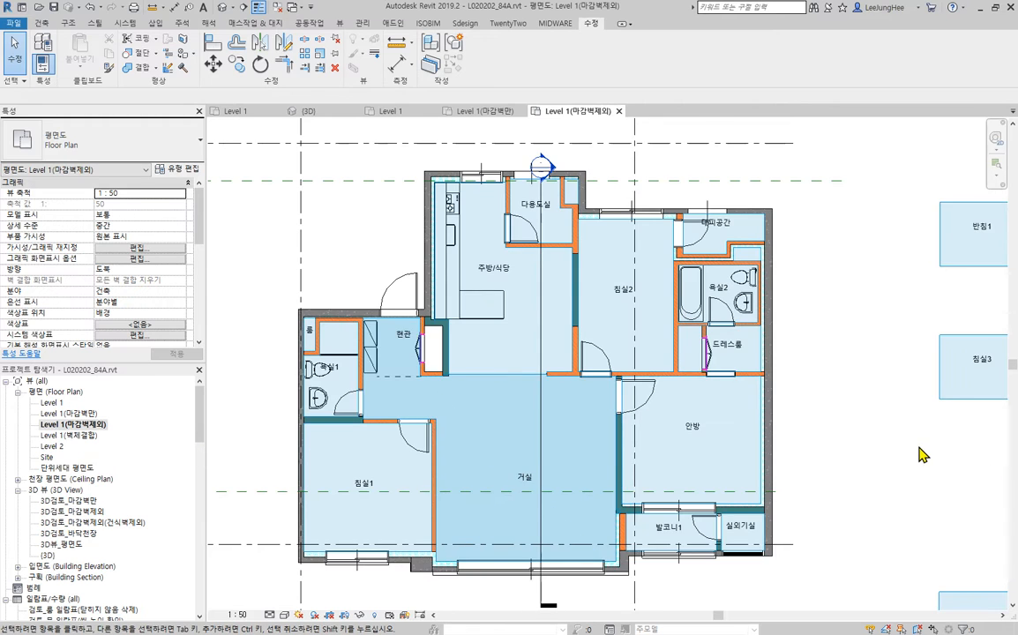
{"action": "scroll", "coordinate": [917, 452], "scroll_direction": "down", "scroll_amount": 3}
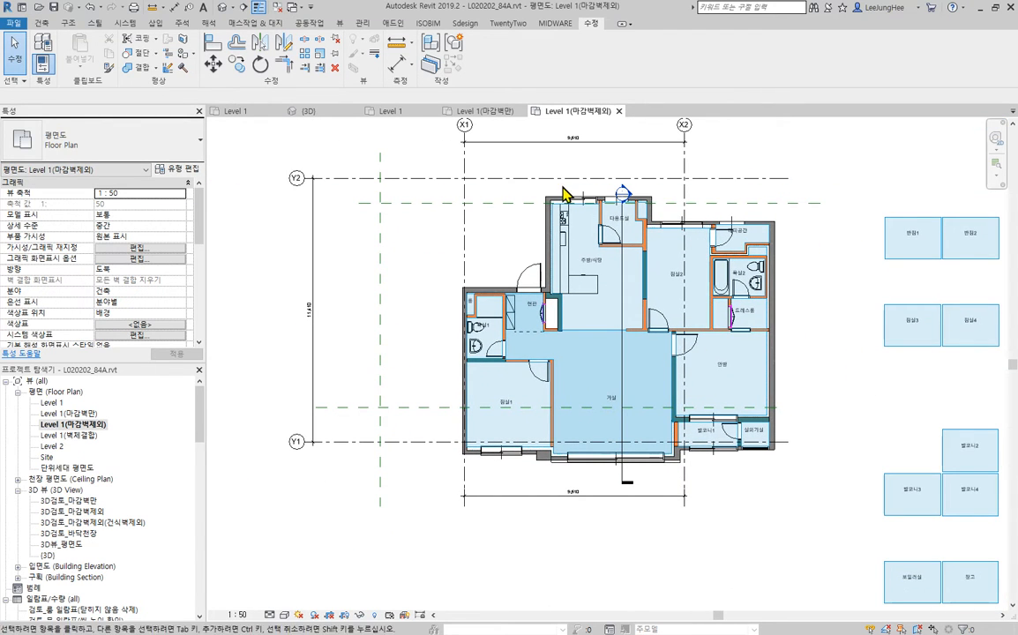
{"action": "scroll", "coordinate": [565, 194], "scroll_direction": "up", "scroll_amount": 5}
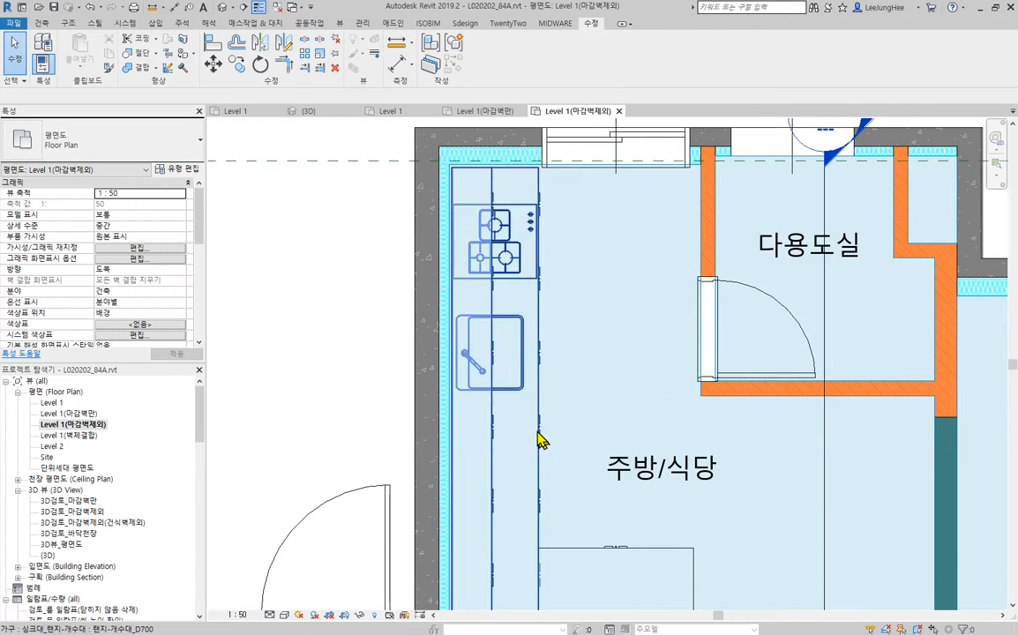
{"action": "scroll", "coordinate": [541, 441], "scroll_direction": "down", "scroll_amount": 4}
{"action": "middle_click_drag", "start_coordinate": [541, 441], "coordinate": [468, 283]}
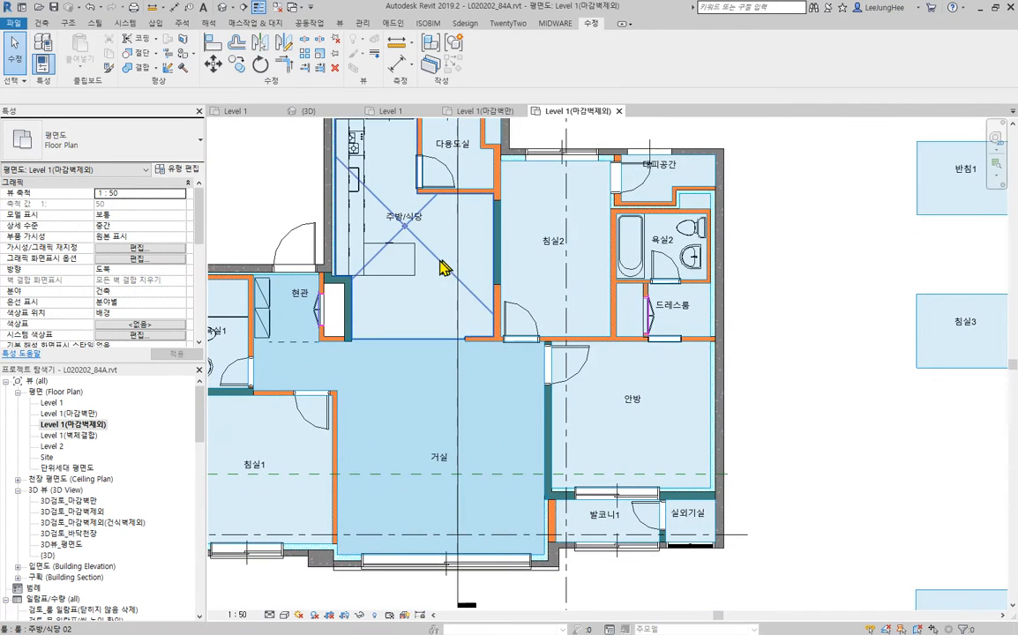
{"action": "left_click", "coordinate": [444, 269]}
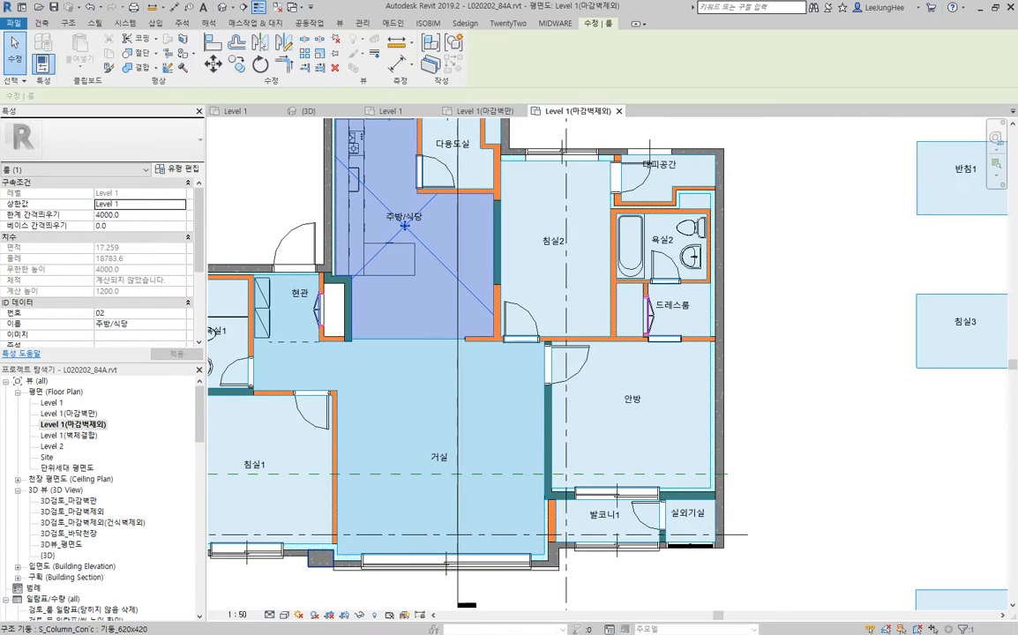
{"action": "left_click", "coordinate": [361, 615]}
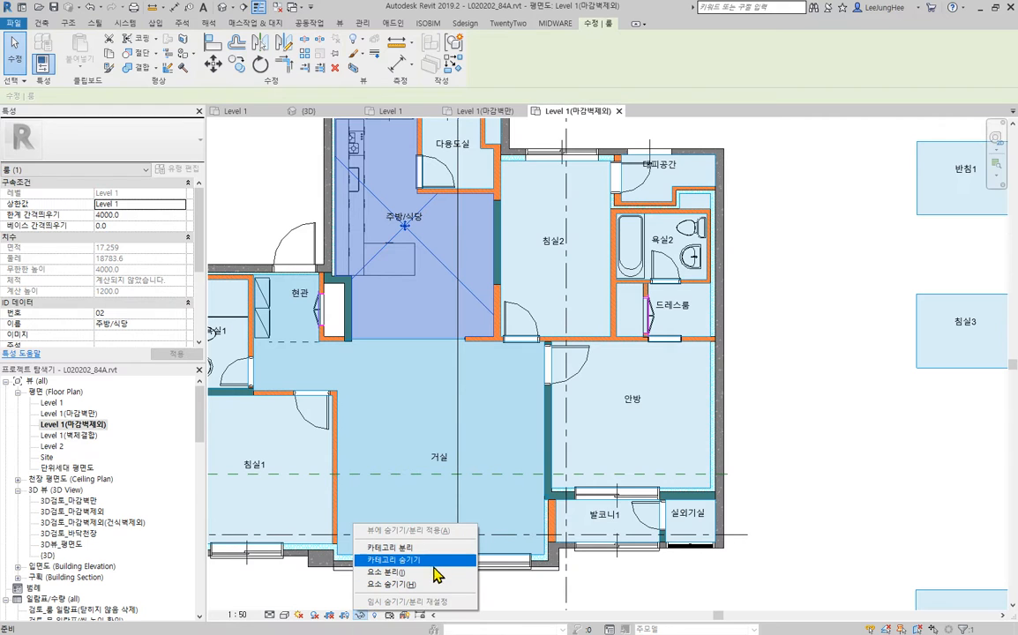
{"action": "left_click", "coordinate": [434, 562]}
{"action": "middle_click_drag", "start_coordinate": [496, 339], "coordinate": [738, 286]}
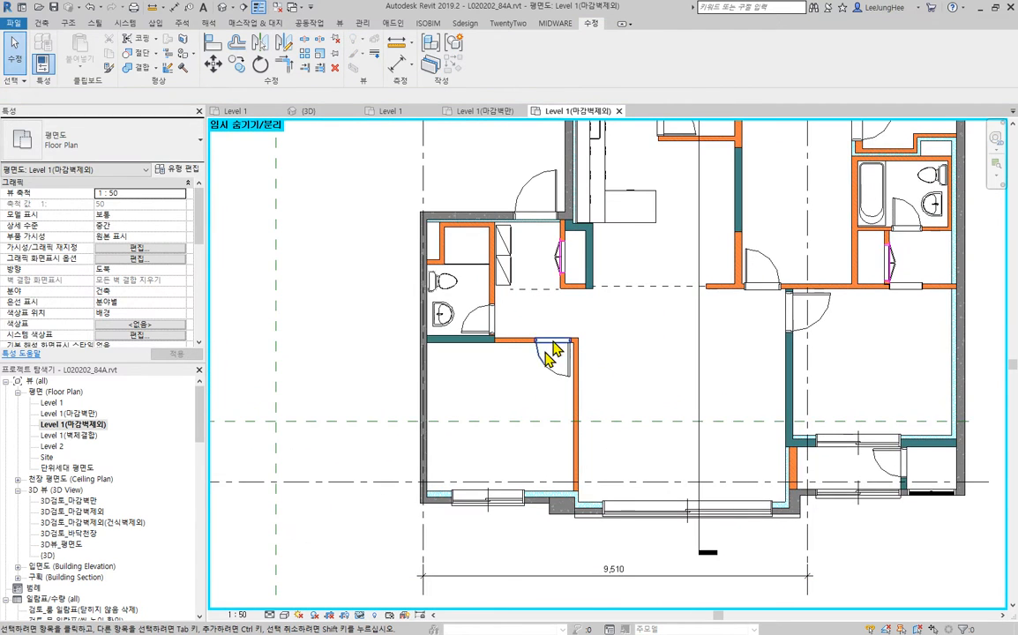
- Move the lower horizontal reference plane below the exterior wall at the bottom of the plan
{"action": "scroll", "coordinate": [500, 414], "scroll_direction": "down", "scroll_amount": 3}
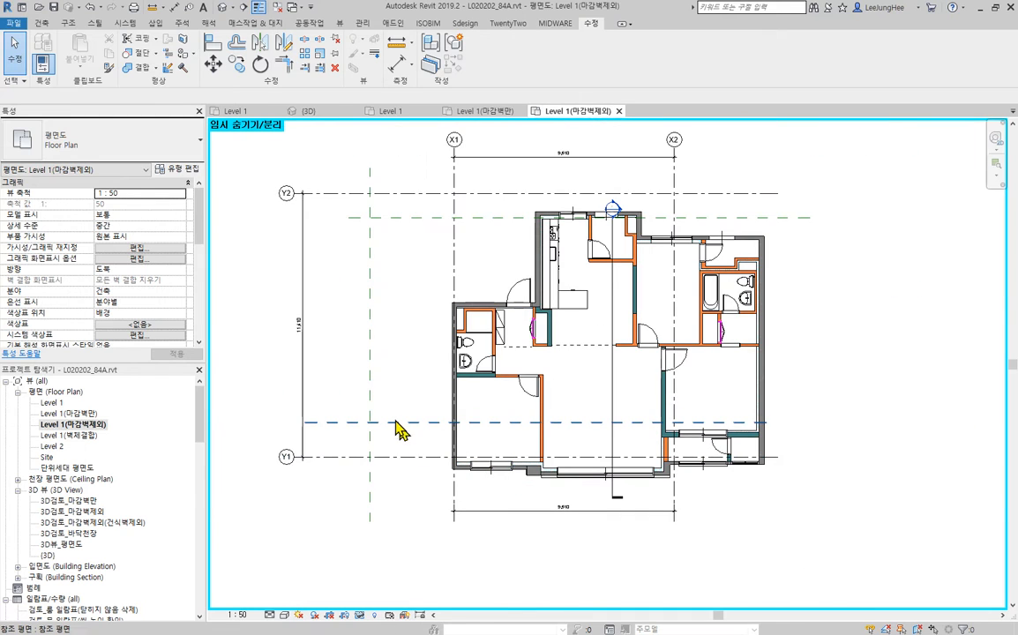
{"action": "left_click", "coordinate": [396, 425]}
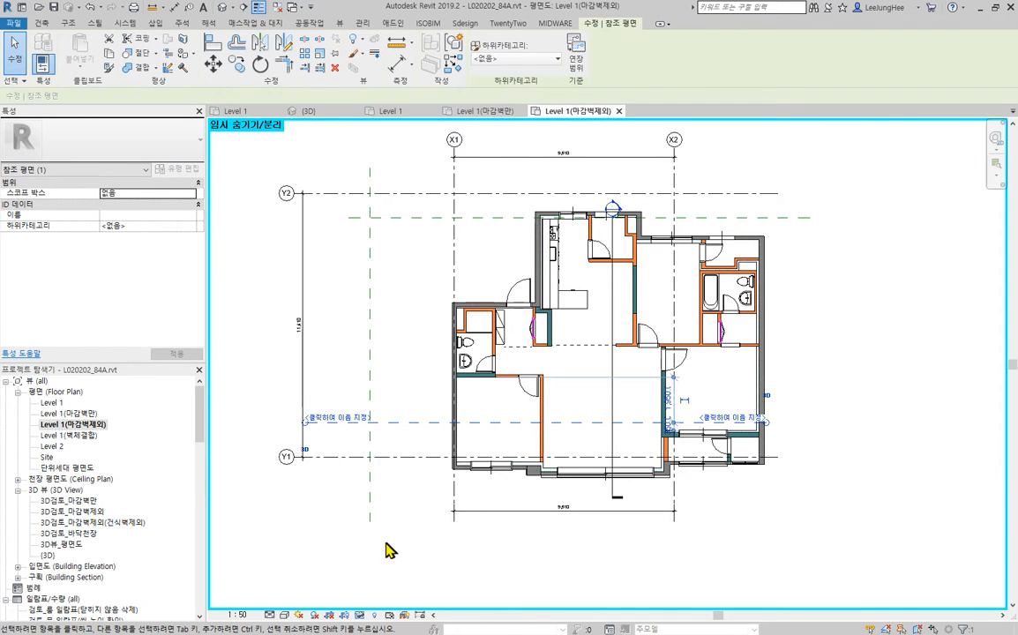
{"action": "left_click_drag", "start_coordinate": [402, 426], "coordinate": [402, 509], "text": "ctrl"}
{"action": "left_click", "coordinate": [858, 317]}
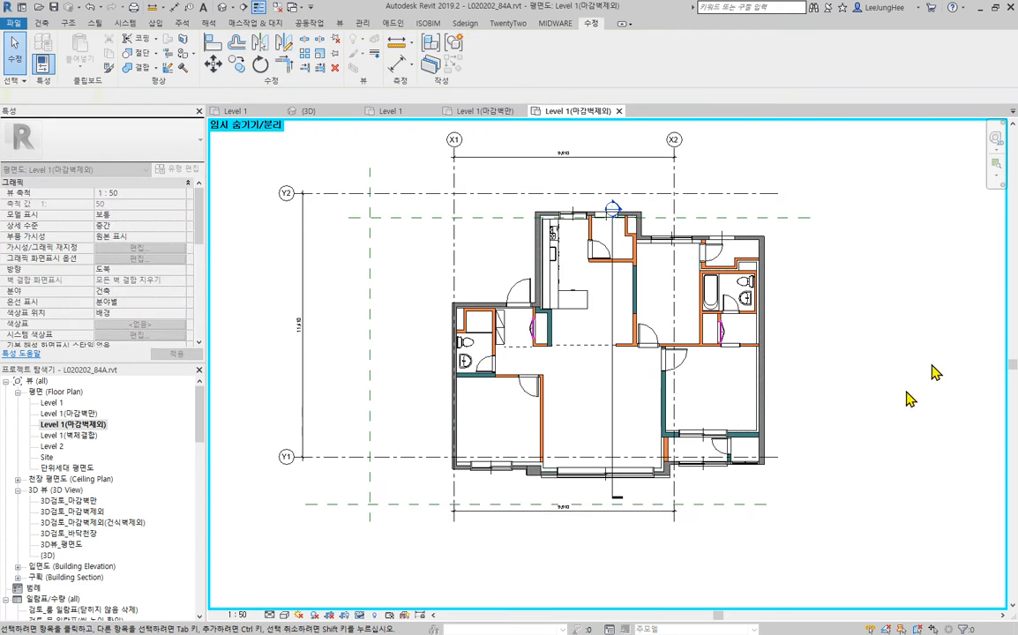
- Examine the brick, insulation and partition wall joins around the entrance-side bathroom and its door in the Level 1(마감벽제외) plan
{"action": "middle_click_drag", "start_coordinate": [881, 424], "coordinate": [785, 463]}
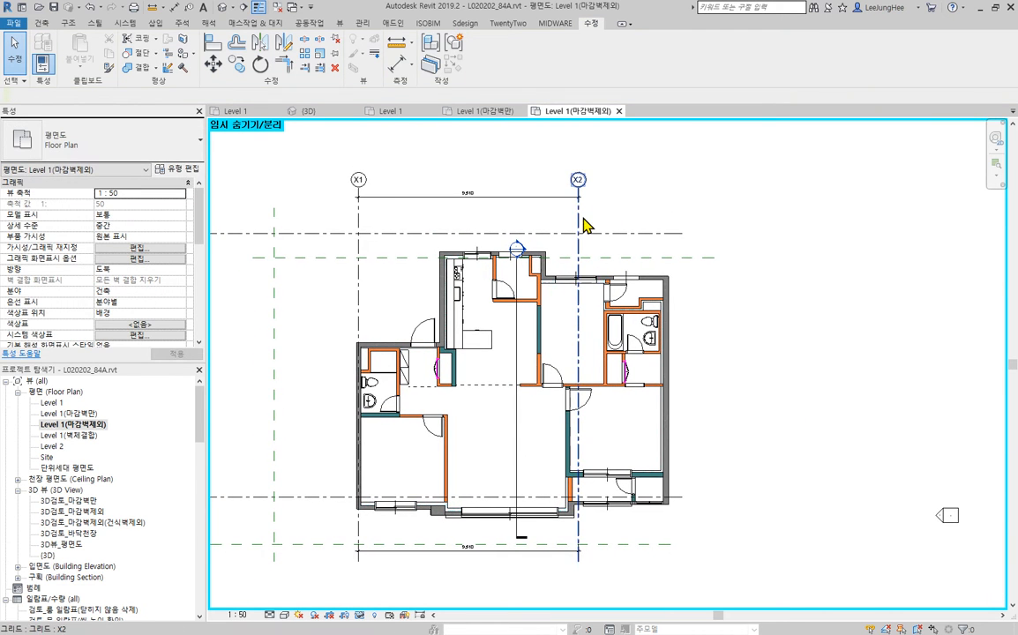
{"action": "scroll", "coordinate": [419, 408], "scroll_direction": "up", "scroll_amount": 4}
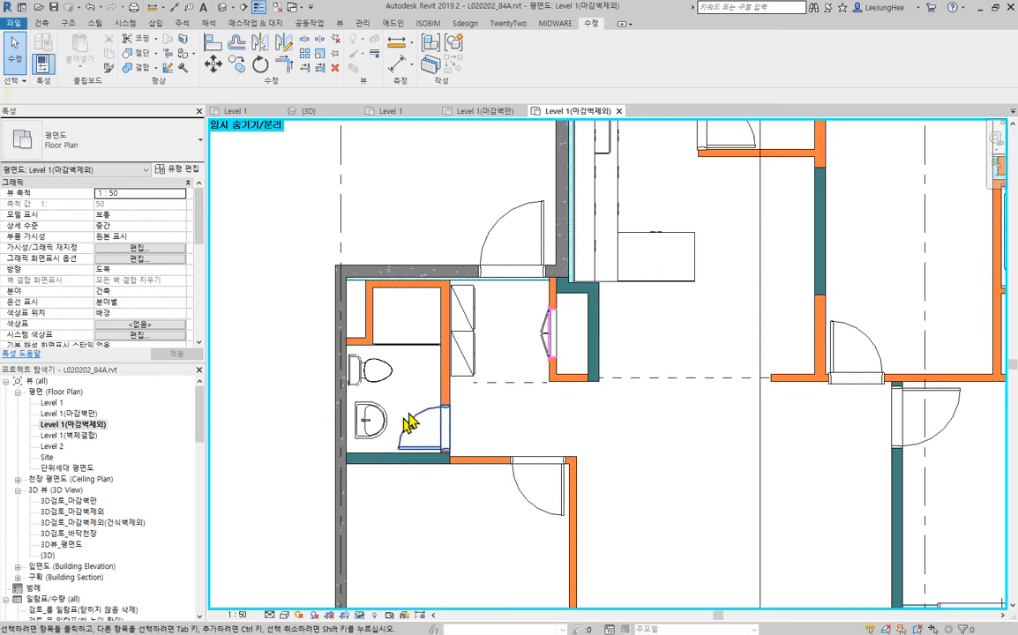
{"action": "scroll", "coordinate": [360, 272], "scroll_direction": "up", "scroll_amount": 6}
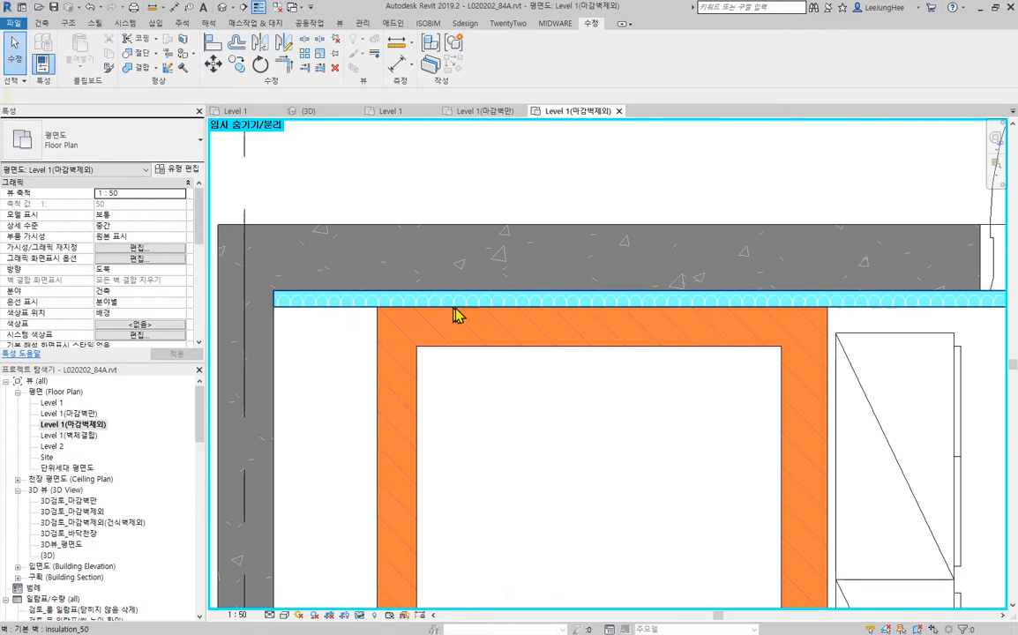
{"action": "scroll", "coordinate": [583, 432], "scroll_direction": "down", "scroll_amount": 3}
{"action": "middle_click_drag", "start_coordinate": [559, 499], "coordinate": [512, 214]}
{"action": "scroll", "coordinate": [417, 411], "scroll_direction": "up", "scroll_amount": 2}
{"action": "middle_click_drag", "start_coordinate": [416, 412], "coordinate": [418, 119]}
{"action": "middle_click_drag", "start_coordinate": [650, 441], "coordinate": [507, 284]}
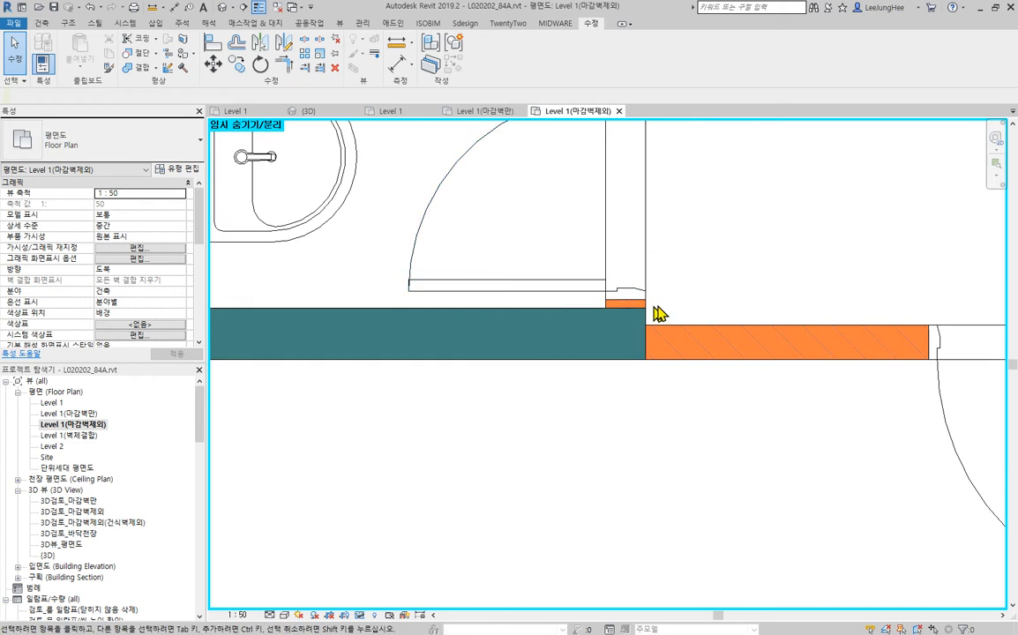
{"action": "middle_click_drag", "start_coordinate": [654, 307], "coordinate": [497, 394]}
- Examine the wall joins along the lower exterior wall from the lower bedroom to the balcony in the Level 1(마감벽제외) plan
{"action": "scroll", "coordinate": [487, 406], "scroll_direction": "down", "scroll_amount": 3}
{"action": "middle_click_drag", "start_coordinate": [600, 433], "coordinate": [501, 92]}
{"action": "middle_click_drag", "start_coordinate": [602, 393], "coordinate": [634, 297]}
{"action": "scroll", "coordinate": [675, 431], "scroll_direction": "up", "scroll_amount": 6}
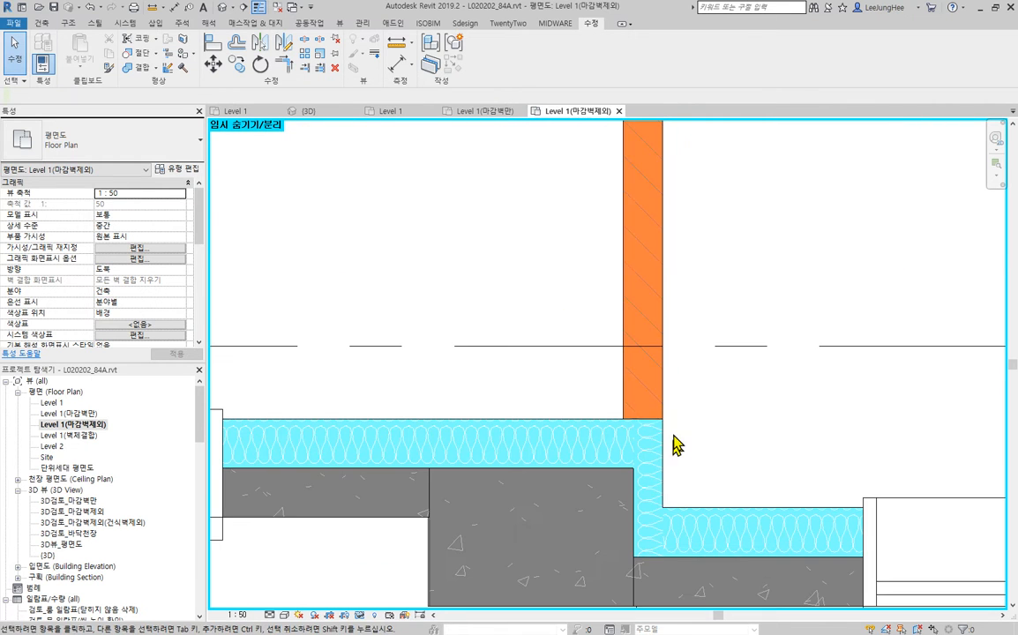
{"action": "scroll", "coordinate": [668, 433], "scroll_direction": "down", "scroll_amount": 2}
{"action": "middle_click_drag", "start_coordinate": [509, 448], "coordinate": [437, 411]}
{"action": "middle_click_drag", "start_coordinate": [925, 538], "coordinate": [607, 552]}
{"action": "middle_click_drag", "start_coordinate": [870, 556], "coordinate": [541, 555]}
{"action": "middle_click_drag", "start_coordinate": [913, 545], "coordinate": [1015, 385]}
{"action": "middle_click_drag", "start_coordinate": [938, 269], "coordinate": [486, 432]}
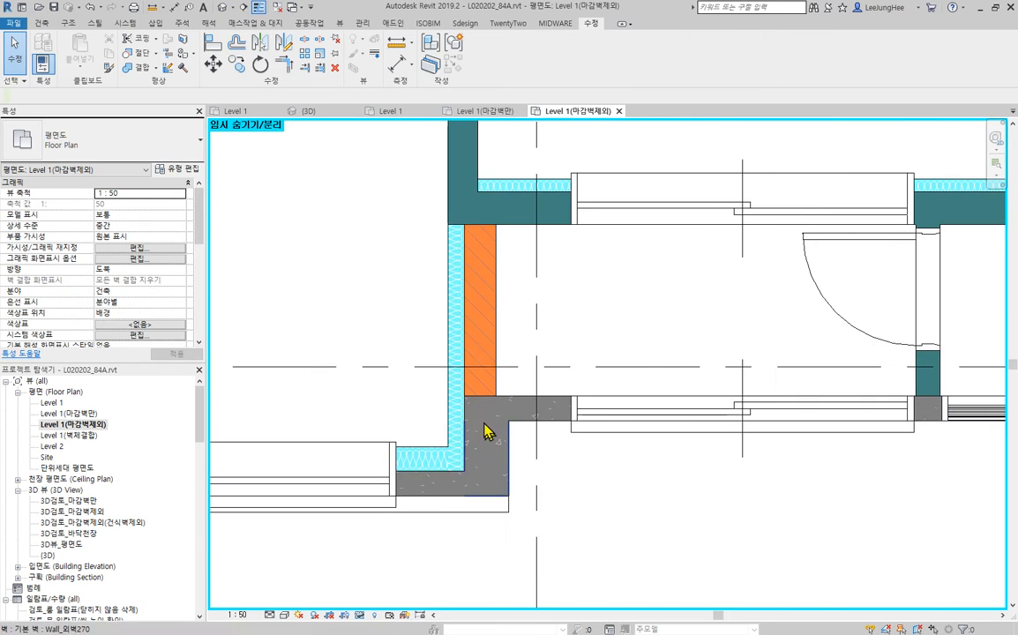
- Examine the wall joins around the balcony, its door and up along the right exterior concrete wall in the Level 1(마감벽제외) plan
{"action": "scroll", "coordinate": [489, 434], "scroll_direction": "up", "scroll_amount": 2}
{"action": "middle_click_drag", "start_coordinate": [582, 212], "coordinate": [566, 526]}
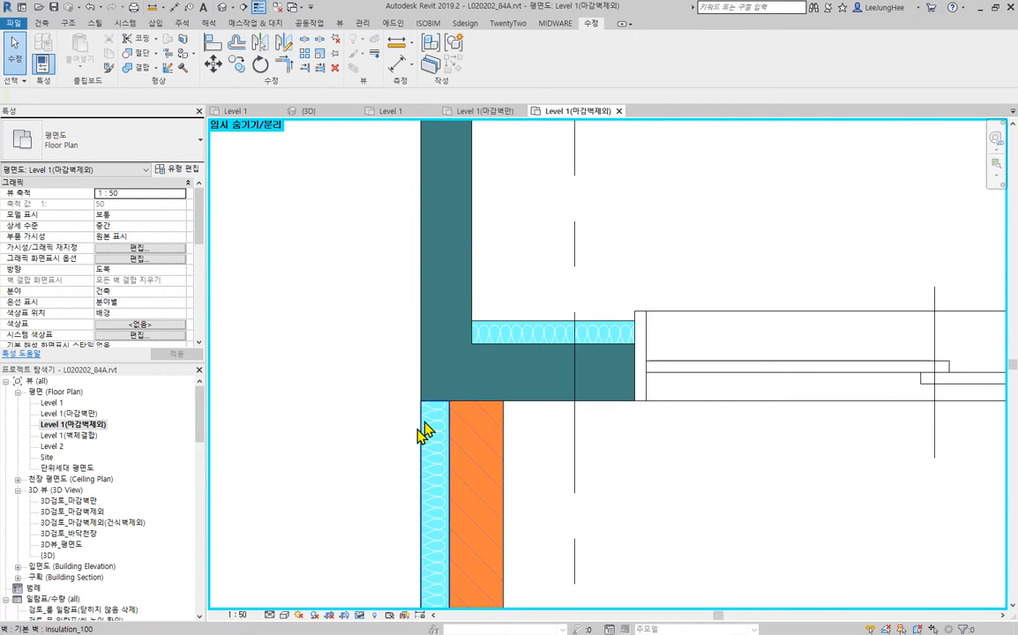
{"action": "scroll", "coordinate": [420, 433], "scroll_direction": "down", "scroll_amount": 2}
{"action": "middle_click_drag", "start_coordinate": [544, 479], "coordinate": [421, 340]}
{"action": "middle_click_drag", "start_coordinate": [855, 398], "coordinate": [525, 426]}
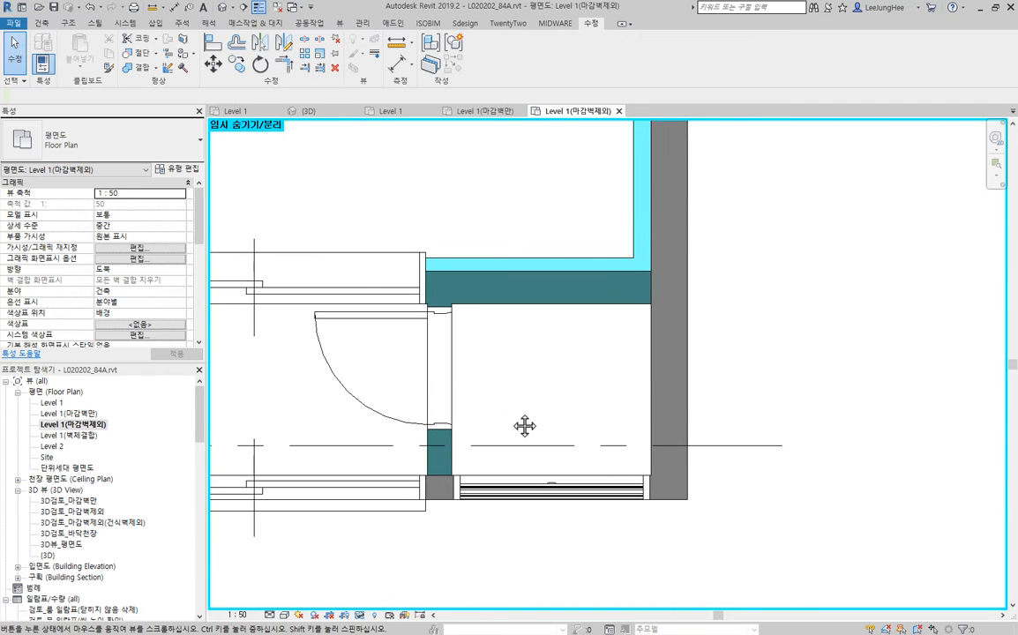
{"action": "scroll", "coordinate": [593, 418], "scroll_direction": "down", "scroll_amount": 3}
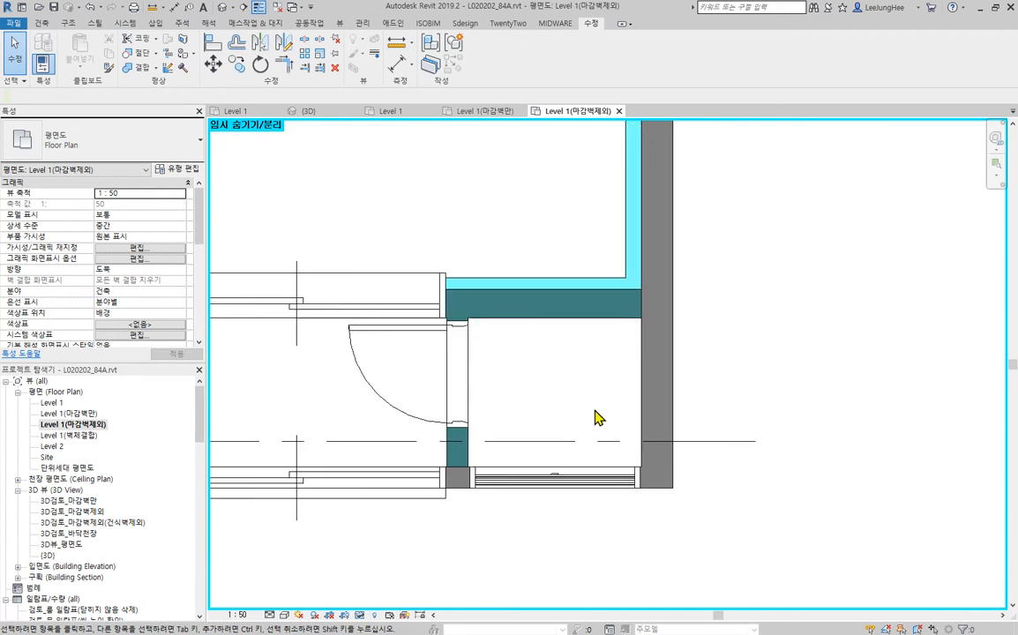
{"action": "middle_click_drag", "start_coordinate": [722, 193], "coordinate": [722, 442]}
{"action": "middle_click_drag", "start_coordinate": [692, 187], "coordinate": [668, 434]}
{"action": "scroll", "coordinate": [600, 424], "scroll_direction": "up", "scroll_amount": 6}
{"action": "scroll", "coordinate": [631, 436], "scroll_direction": "down", "scroll_amount": 3}
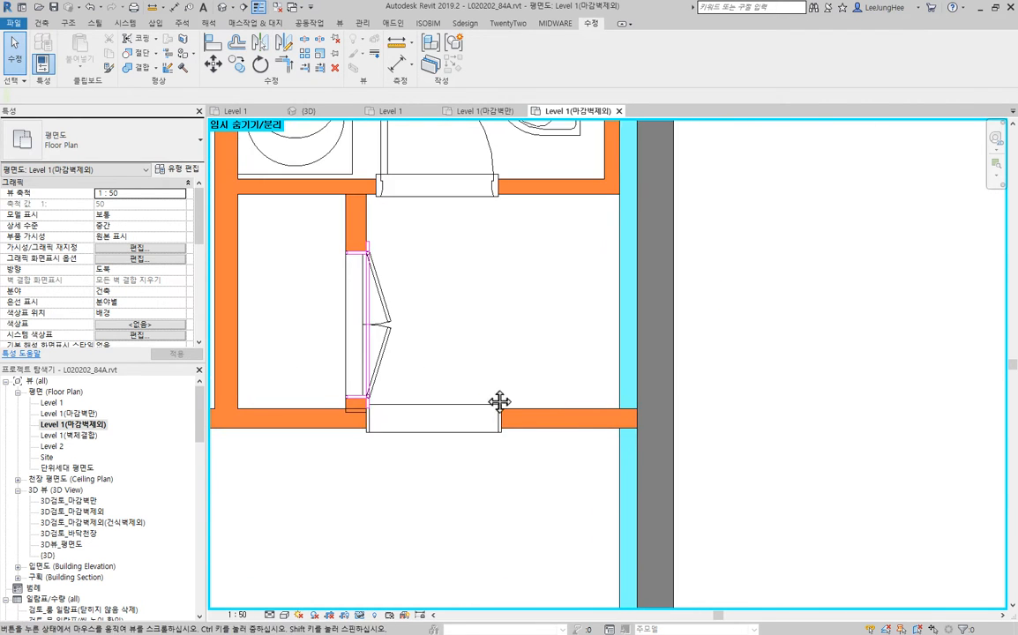
- Trim the short Brick_125 wall holding the closet's double doors to the near face of the horizontal brick wall below, and check its extents
{"action": "middle_click_drag", "start_coordinate": [500, 402], "coordinate": [698, 469]}
{"action": "scroll", "coordinate": [552, 503], "scroll_direction": "up", "scroll_amount": 5}
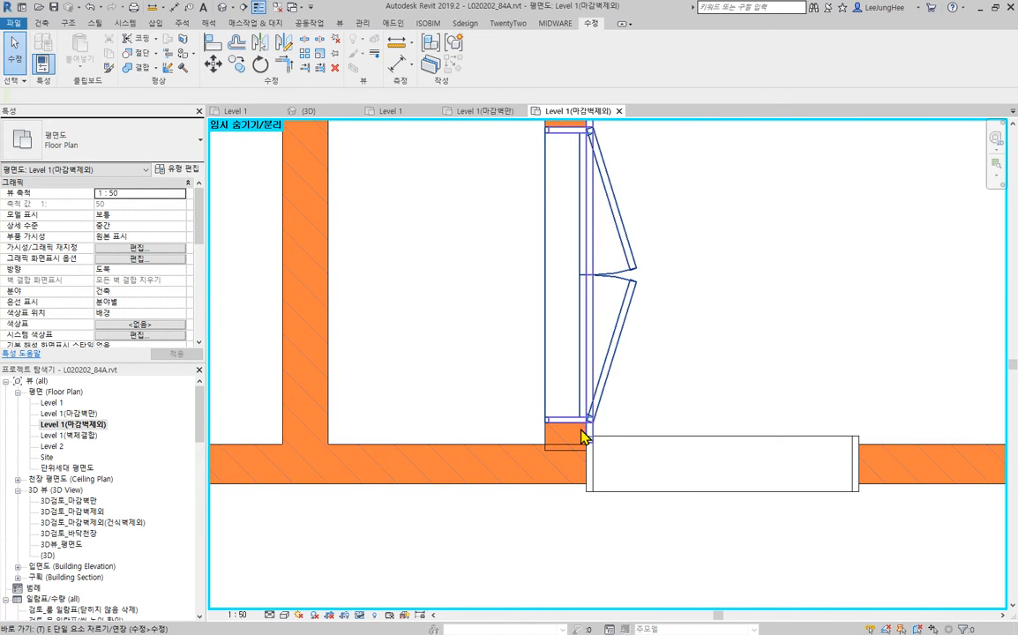
{"action": "key", "text": "e"}
{"action": "left_click", "coordinate": [507, 445]}
{"action": "left_click", "coordinate": [546, 435]}
{"action": "key", "text": "Escape"}
{"action": "key", "text": "Escape"}
{"action": "scroll", "coordinate": [704, 322], "scroll_direction": "down", "scroll_amount": 3}
{"action": "middle_click_drag", "start_coordinate": [723, 304], "coordinate": [699, 421]}
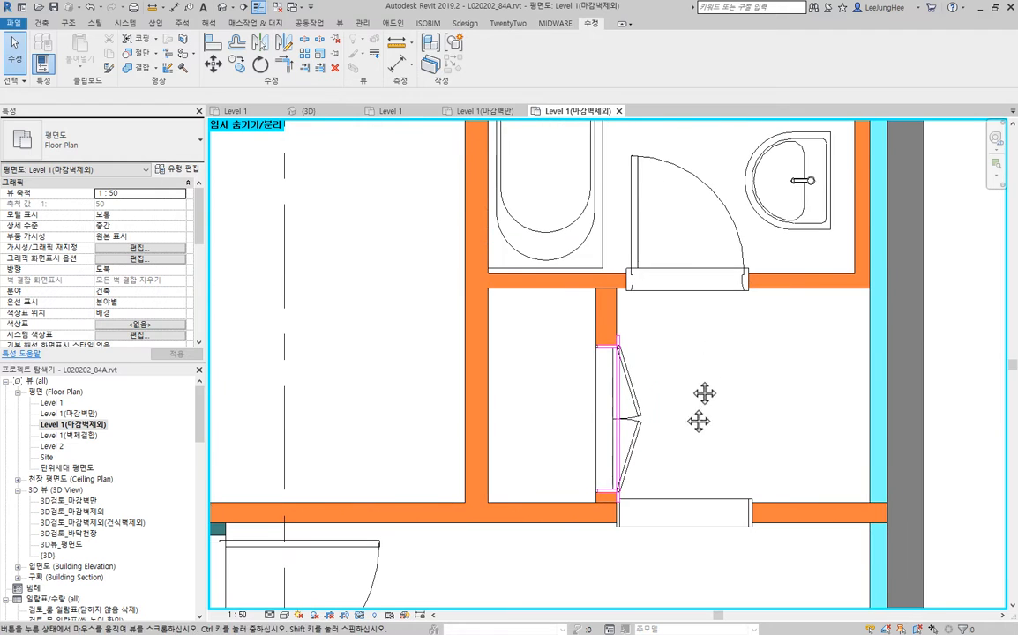
{"action": "left_click", "coordinate": [608, 319]}
{"action": "scroll", "coordinate": [814, 437], "scroll_direction": "down", "scroll_amount": 3}
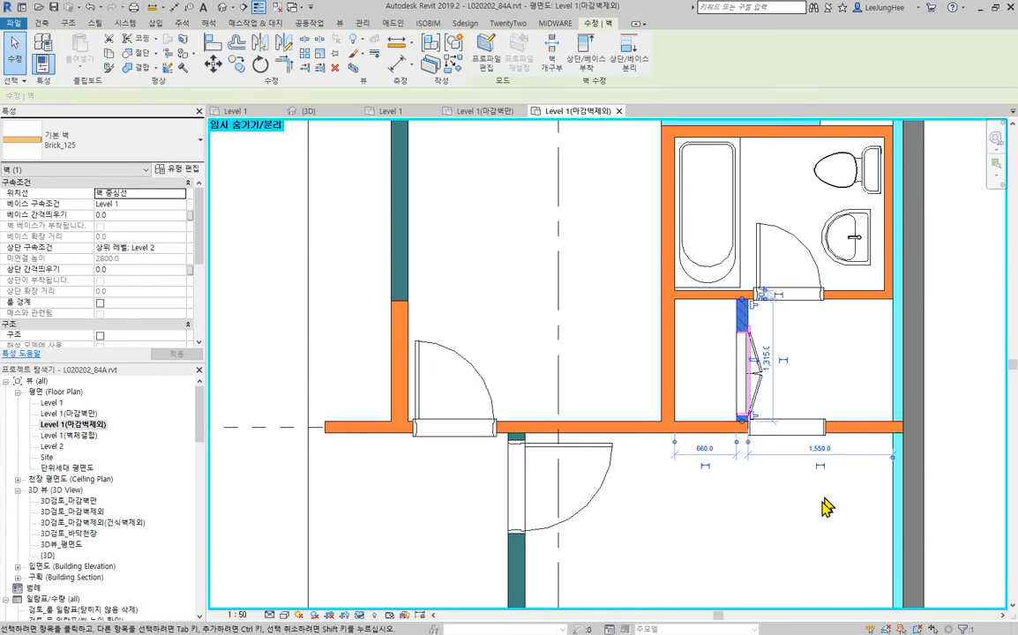
{"action": "key", "text": "Escape"}
{"action": "scroll", "coordinate": [794, 512], "scroll_direction": "down", "scroll_amount": 3}
{"action": "scroll", "coordinate": [715, 422], "scroll_direction": "up", "scroll_amount": 2}
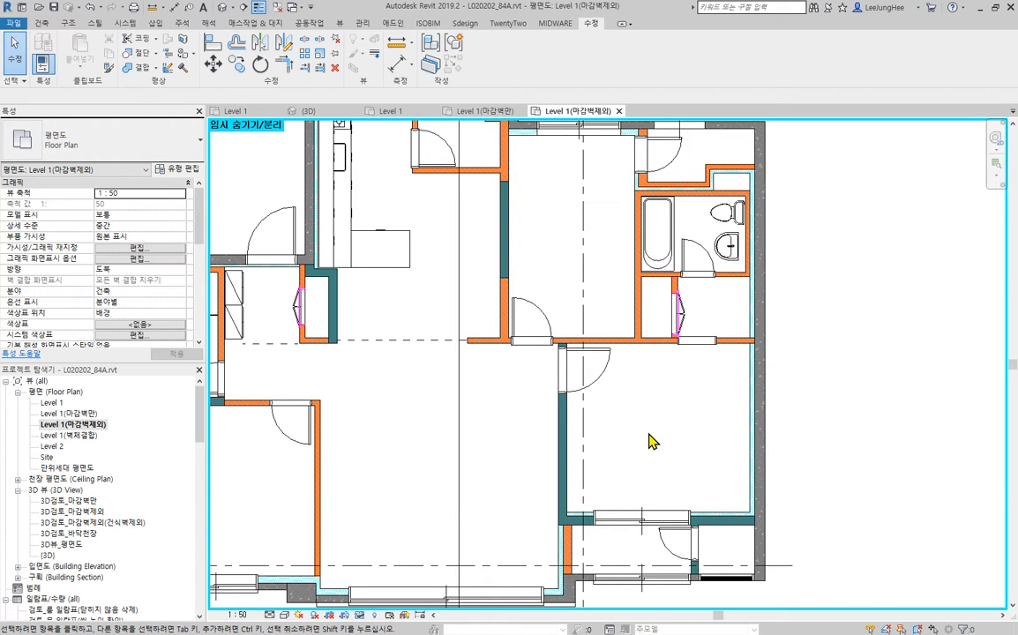
- Split the horizontal Brick_120 wall below the closet just past the vertical brick wall and trim the remaining brick wall to a corner there
{"action": "scroll", "coordinate": [636, 448], "scroll_direction": "up", "scroll_amount": 5}
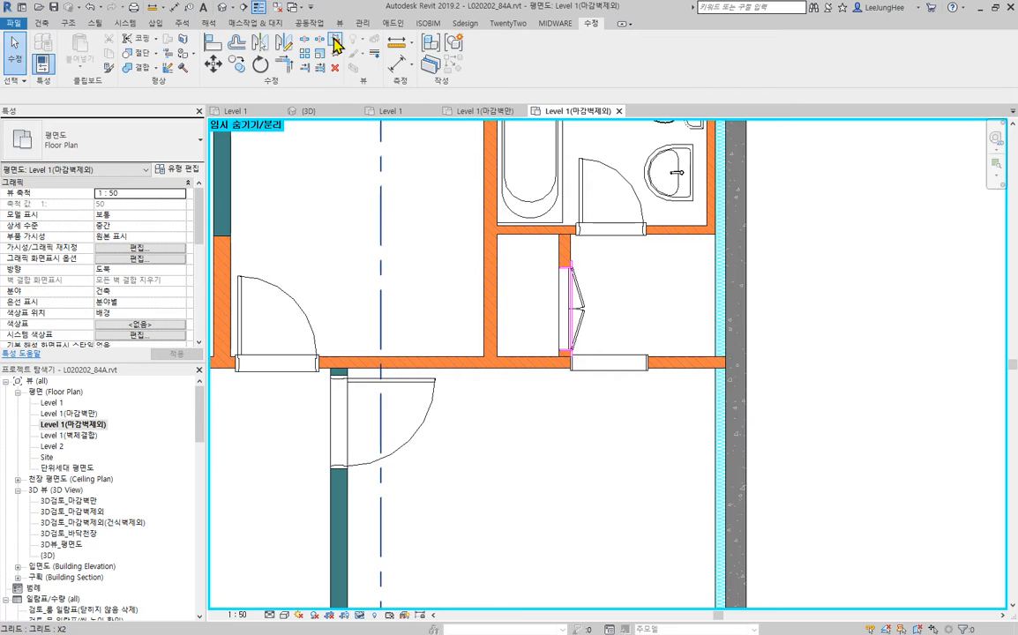
{"action": "left_click", "coordinate": [304, 41]}
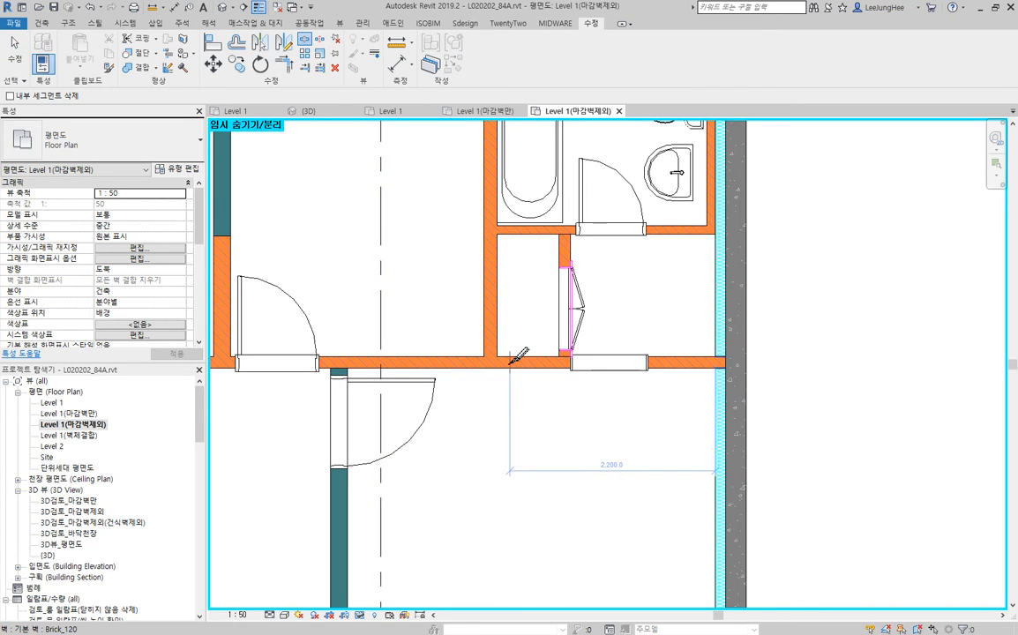
{"action": "scroll", "coordinate": [518, 378], "scroll_direction": "up", "scroll_amount": 3}
{"action": "key", "text": "Escape"}
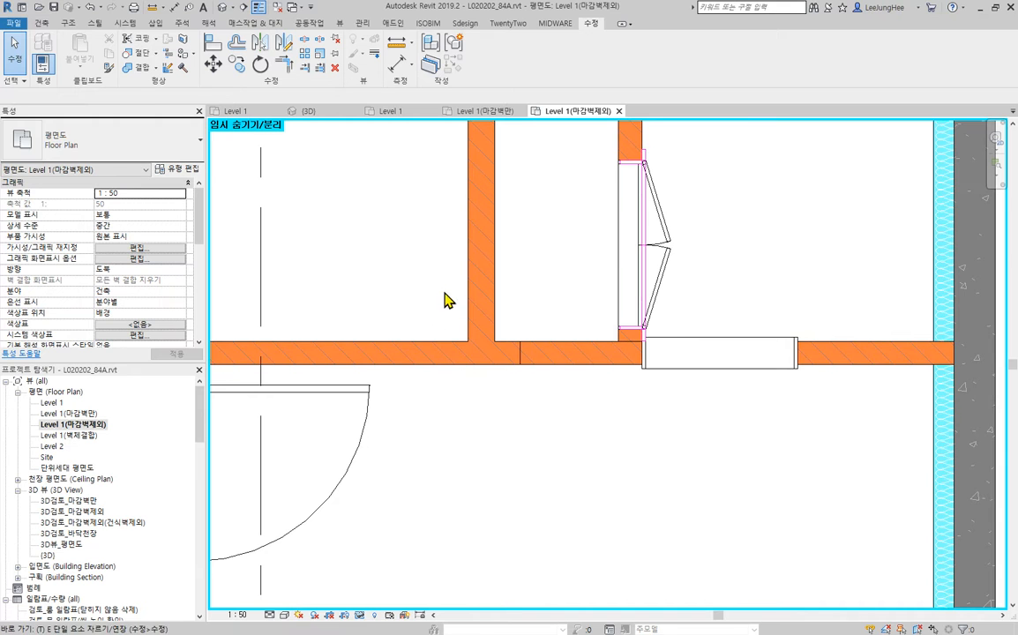
{"action": "left_click", "coordinate": [409, 340]}
{"action": "key", "text": "Escape"}
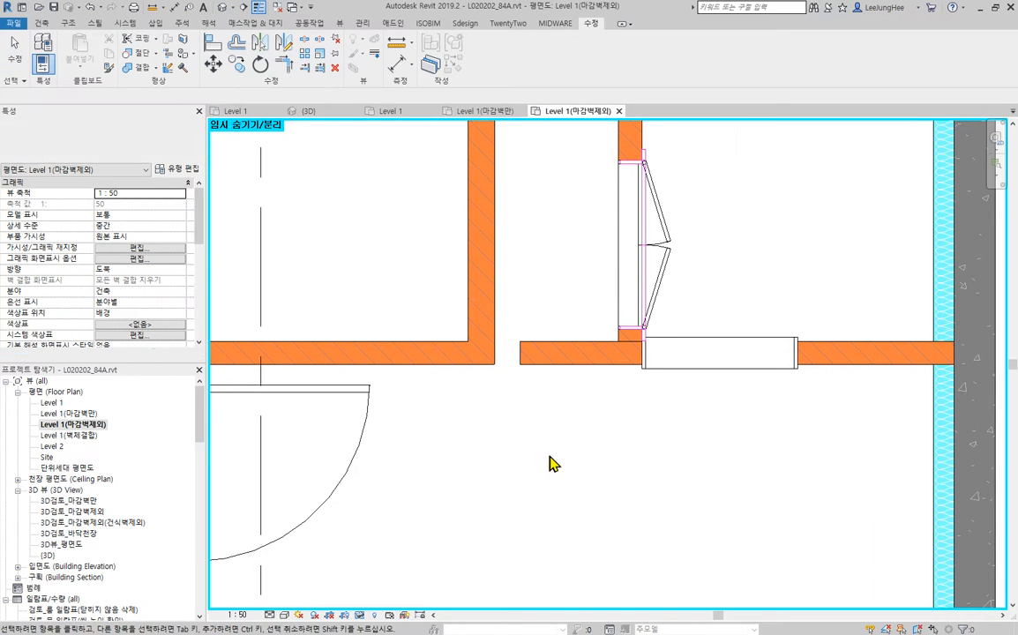
- Check the extents and types of the split-off horizontal brick wall and the short wall holding the closet's double doors
{"action": "scroll", "coordinate": [589, 435], "scroll_direction": "down", "scroll_amount": 2}
{"action": "middle_click_drag", "start_coordinate": [589, 434], "coordinate": [478, 497]}
{"action": "left_click", "coordinate": [441, 448]}
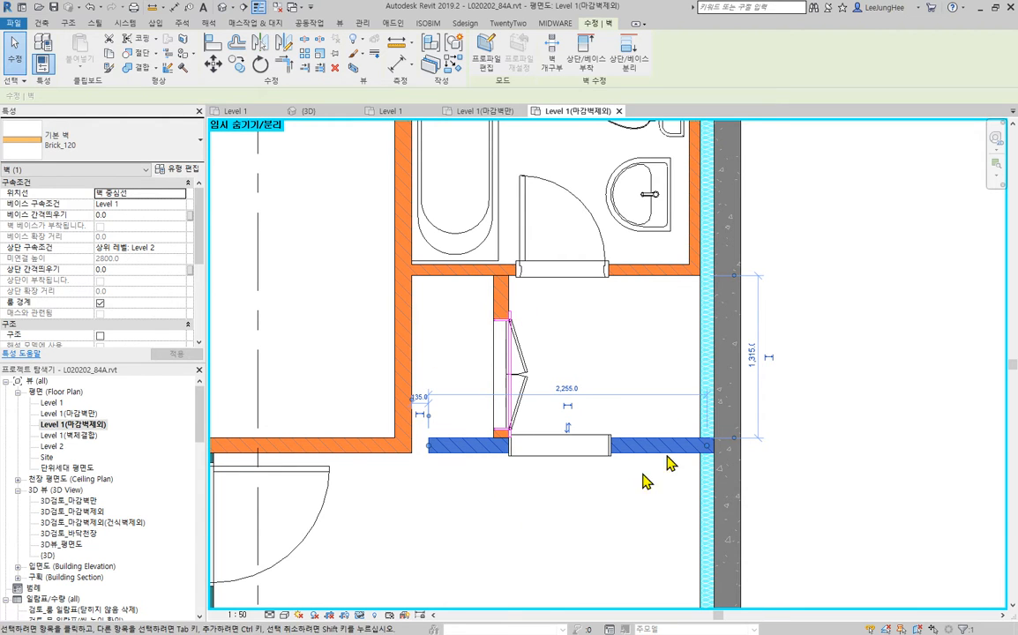
{"action": "scroll", "coordinate": [569, 415], "scroll_direction": "up", "scroll_amount": 2}
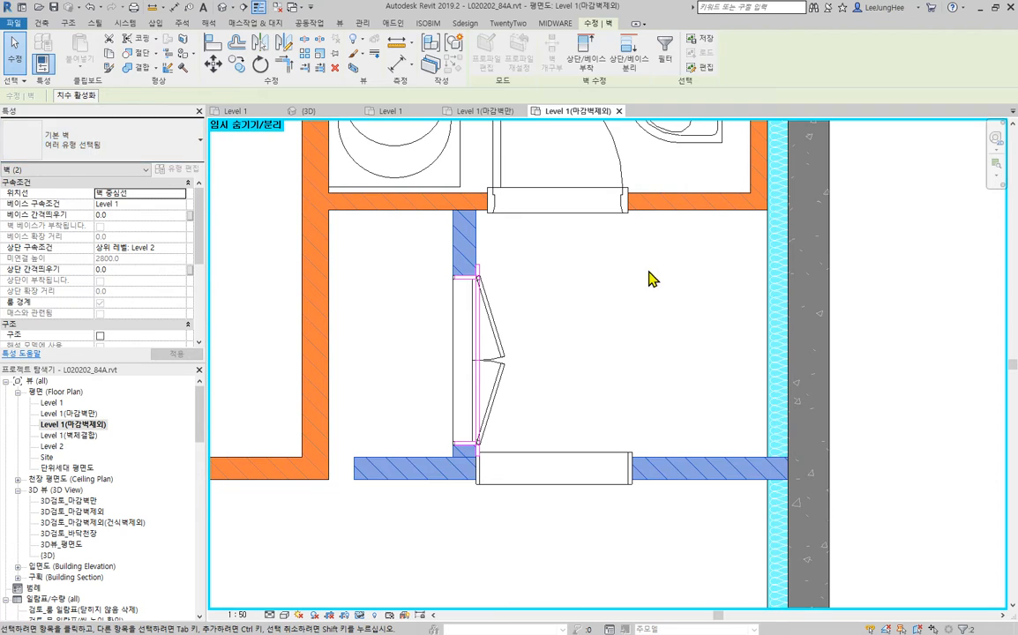
{"action": "left_click", "coordinate": [510, 247]}
{"action": "left_click", "coordinate": [468, 238]}
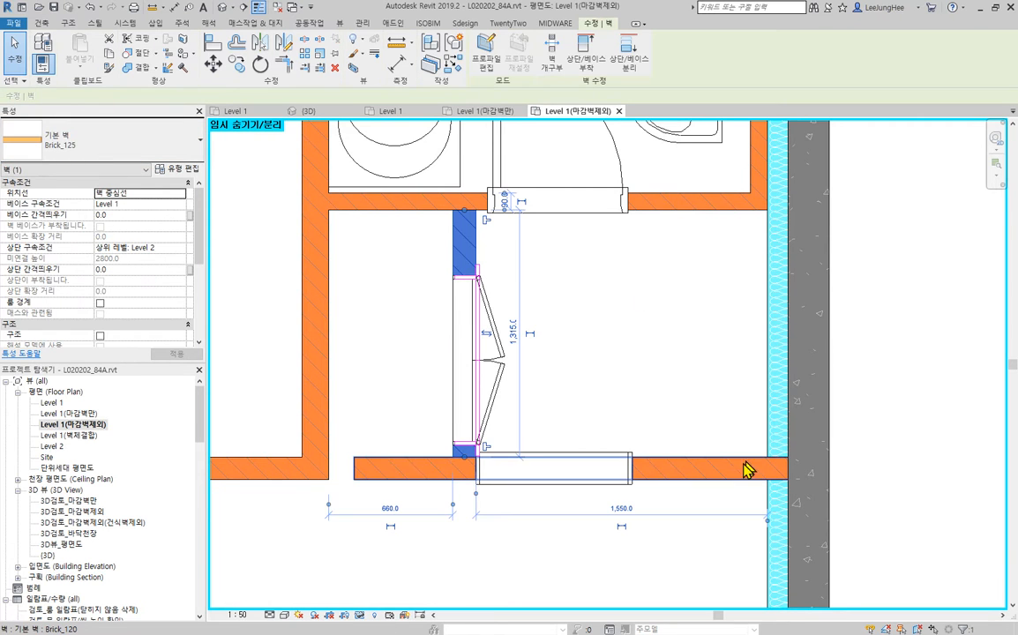
{"action": "left_click", "coordinate": [735, 463]}
- Change the closet's double-door wall and the split-off horizontal wall below it to the type Patition_120
{"action": "left_click", "coordinate": [468, 240]}
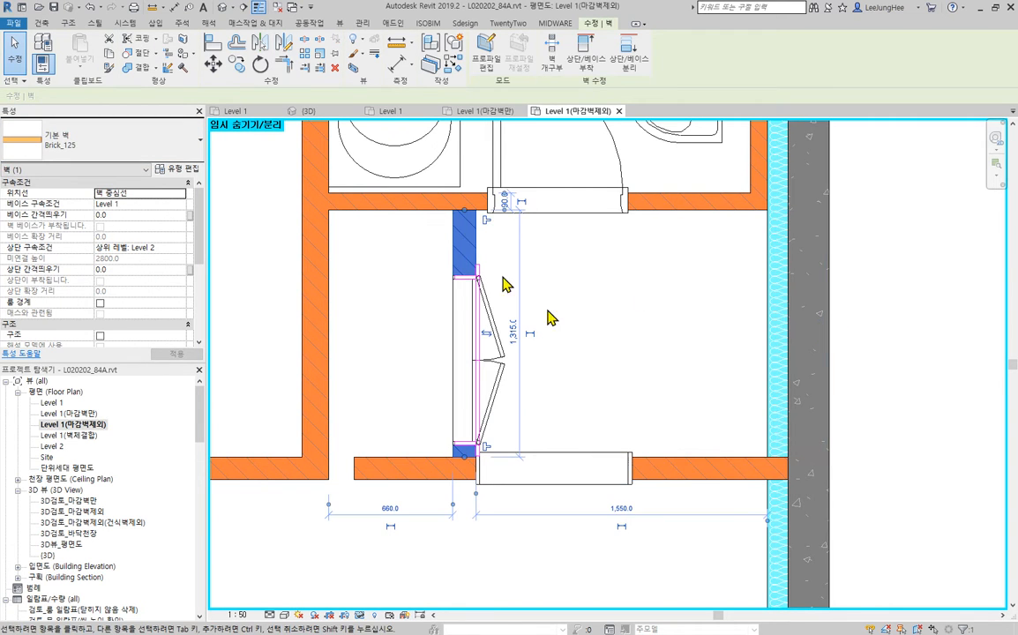
{"action": "left_click", "coordinate": [133, 148]}
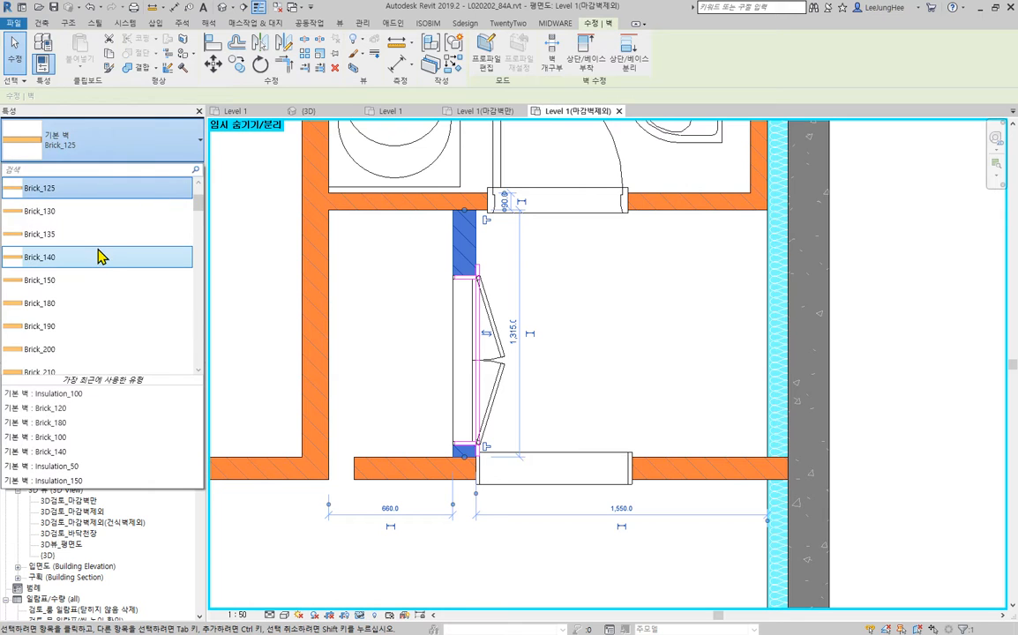
{"action": "left_click", "coordinate": [75, 256]}
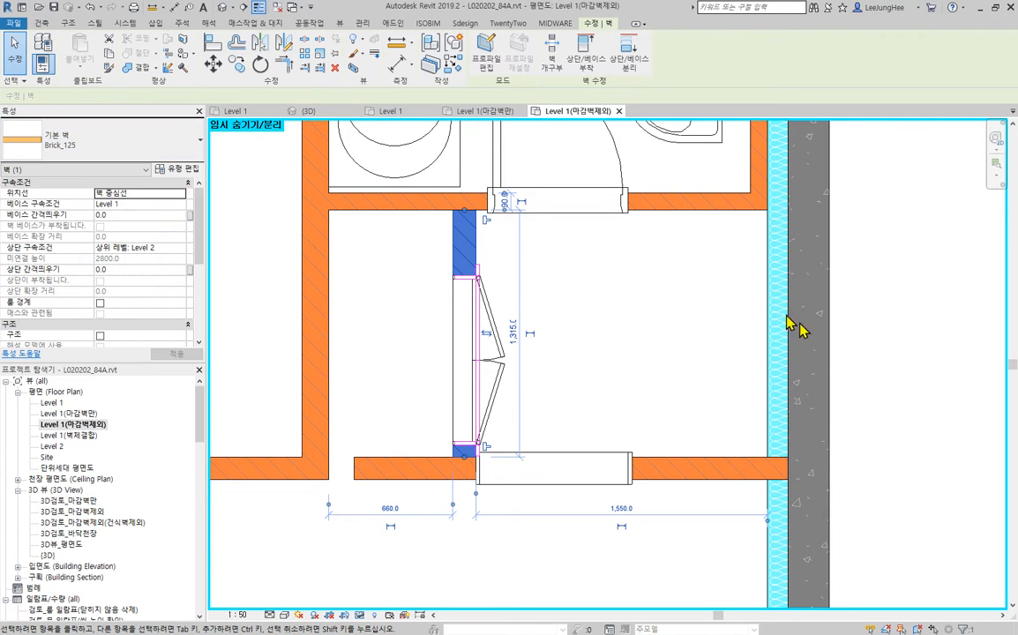
{"action": "left_click", "coordinate": [716, 466], "text": "ctrl"}
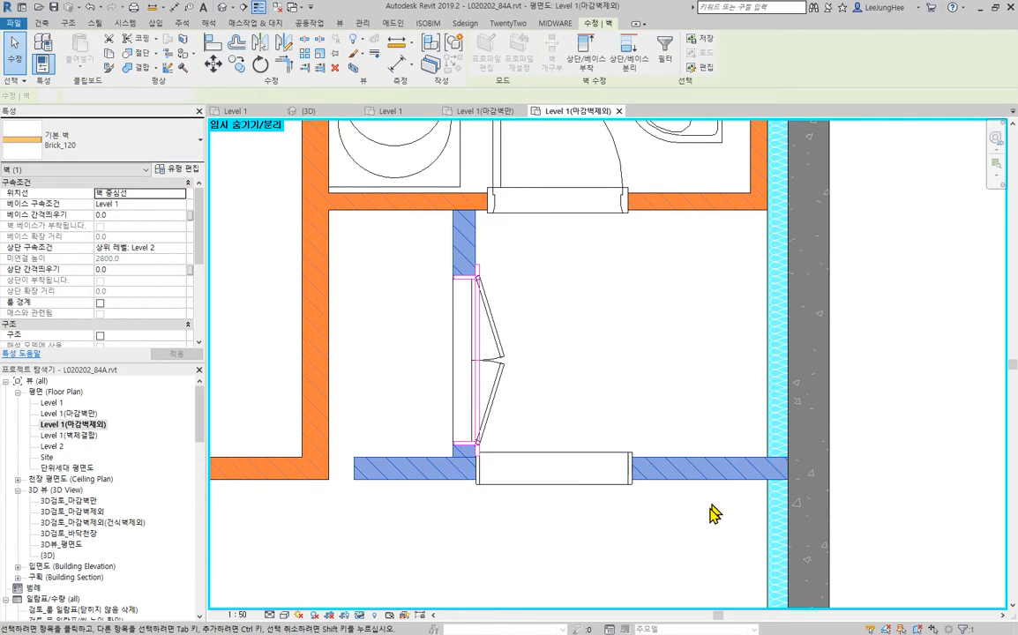
{"action": "left_click", "coordinate": [104, 151]}
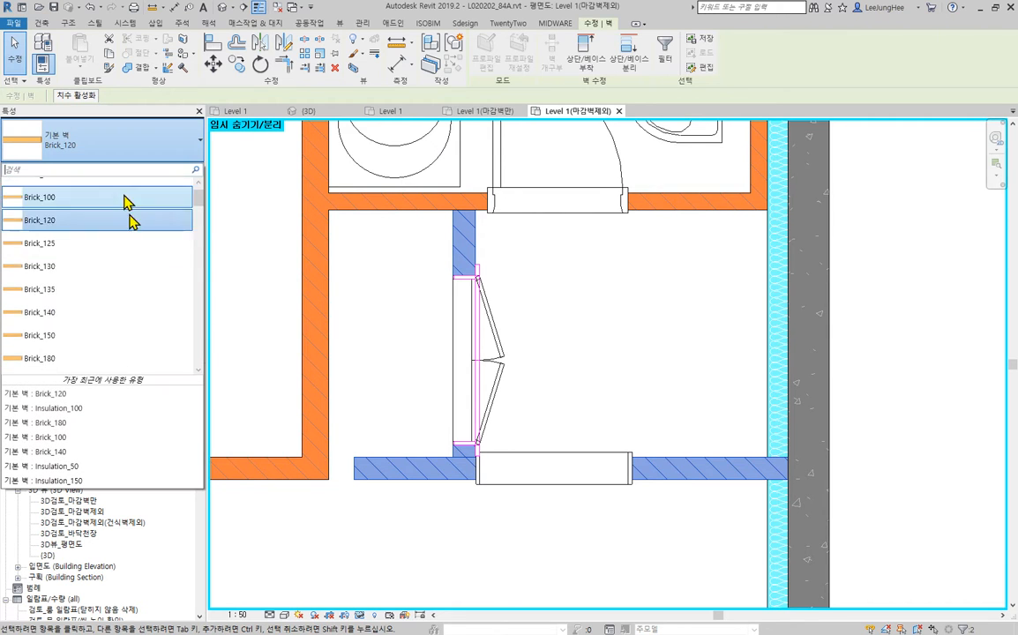
{"action": "scroll", "coordinate": [143, 274], "scroll_direction": "down", "scroll_amount": 5}
{"action": "scroll", "coordinate": [143, 275], "scroll_direction": "down", "scroll_amount": 6}
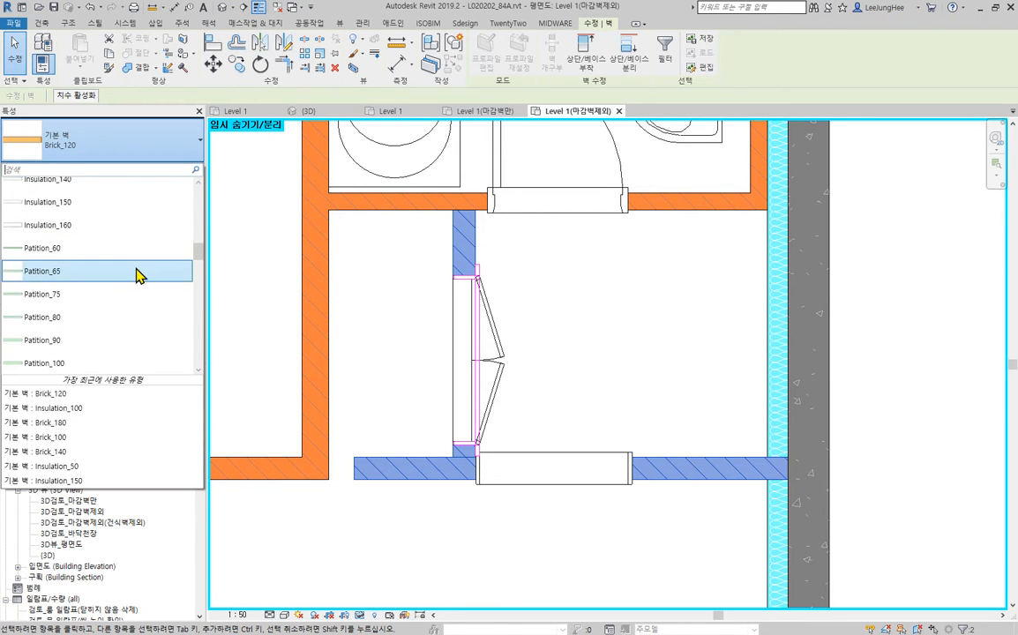
{"action": "left_click", "coordinate": [84, 241]}
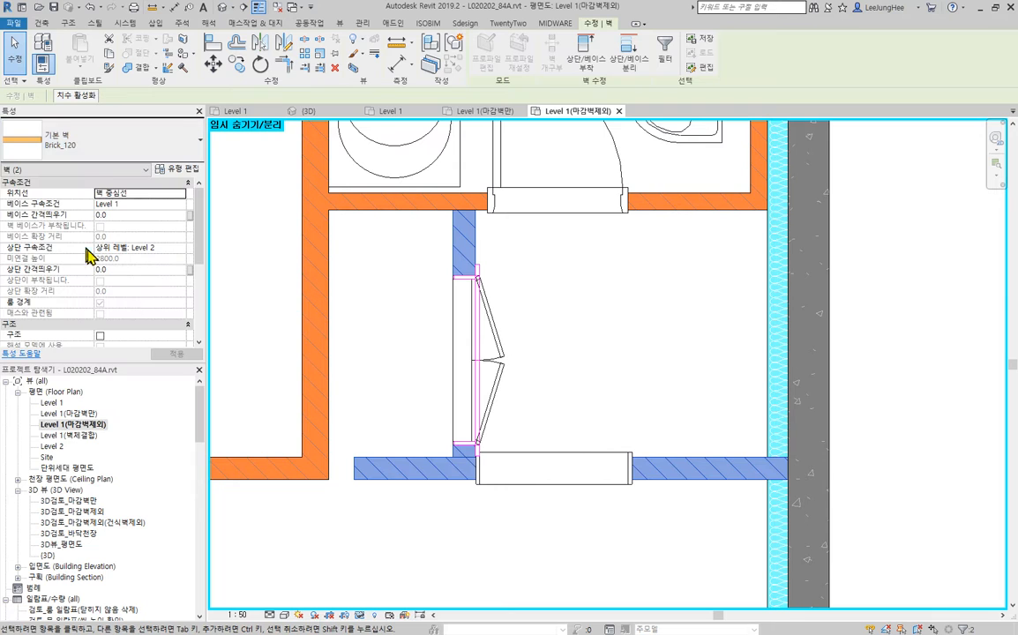
{"action": "left_click", "coordinate": [637, 569]}
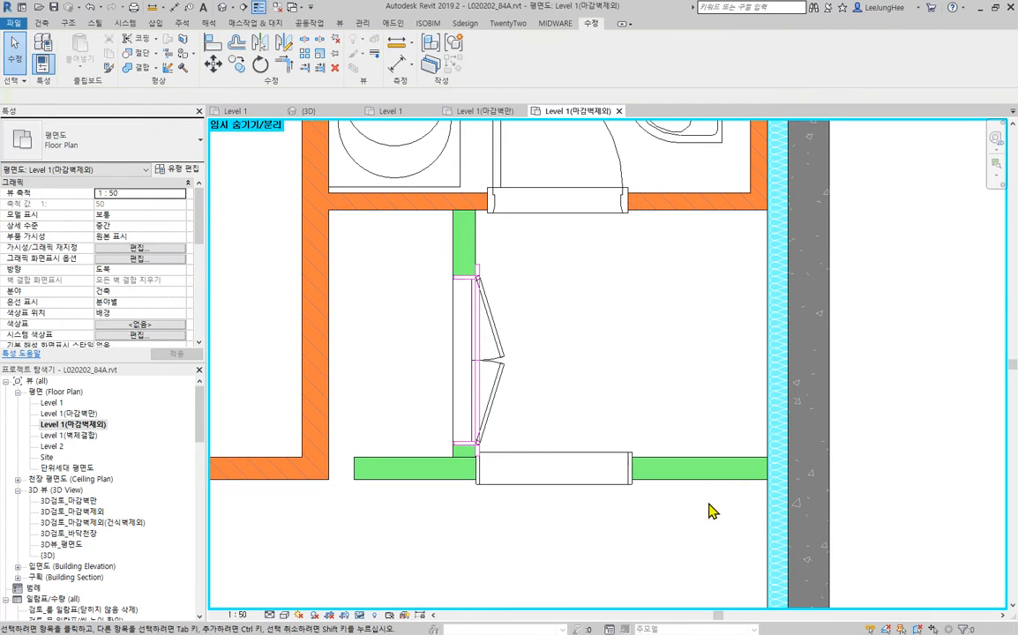
- Disallow joins at both ends of the horizontal Patition_120 wall below the closet
{"action": "left_click", "coordinate": [395, 461]}
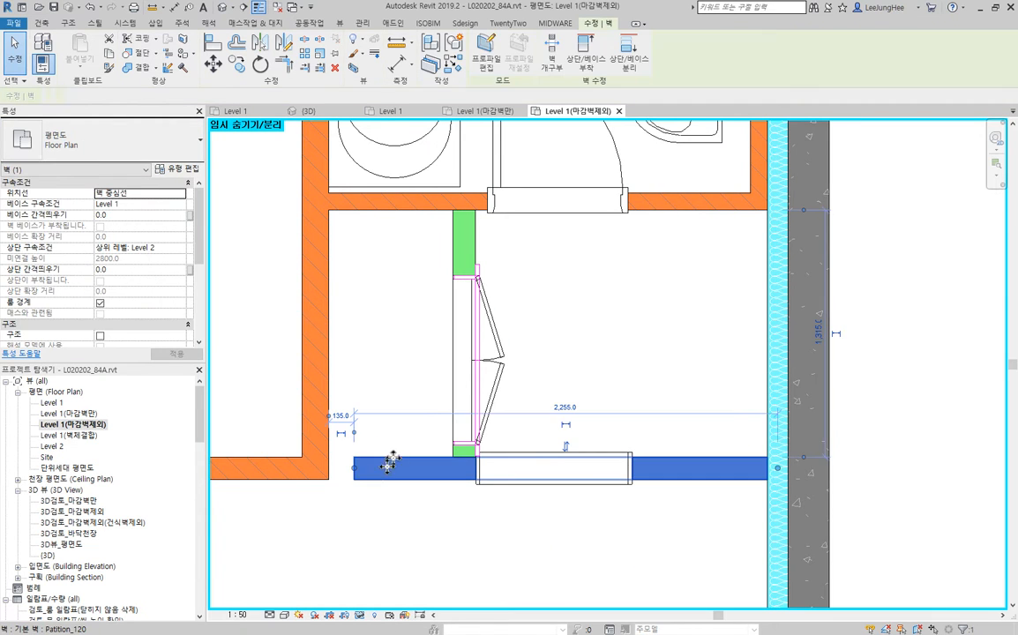
{"action": "right_click", "coordinate": [354, 472]}
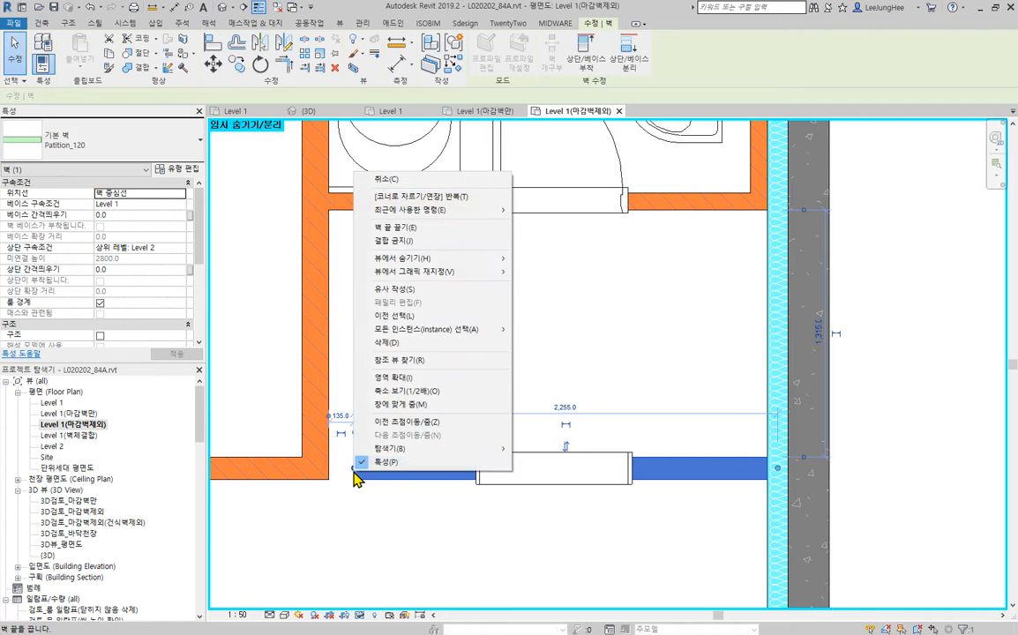
{"action": "left_click", "coordinate": [402, 240]}
{"action": "right_click", "coordinate": [777, 474]}
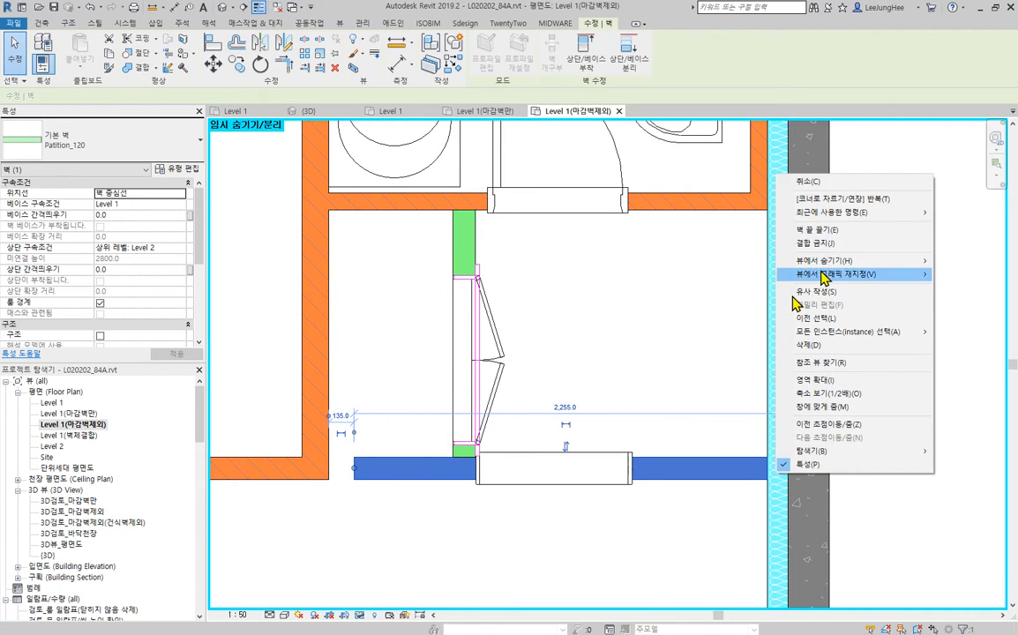
{"action": "left_click", "coordinate": [825, 249]}
{"action": "left_click", "coordinate": [467, 220]}
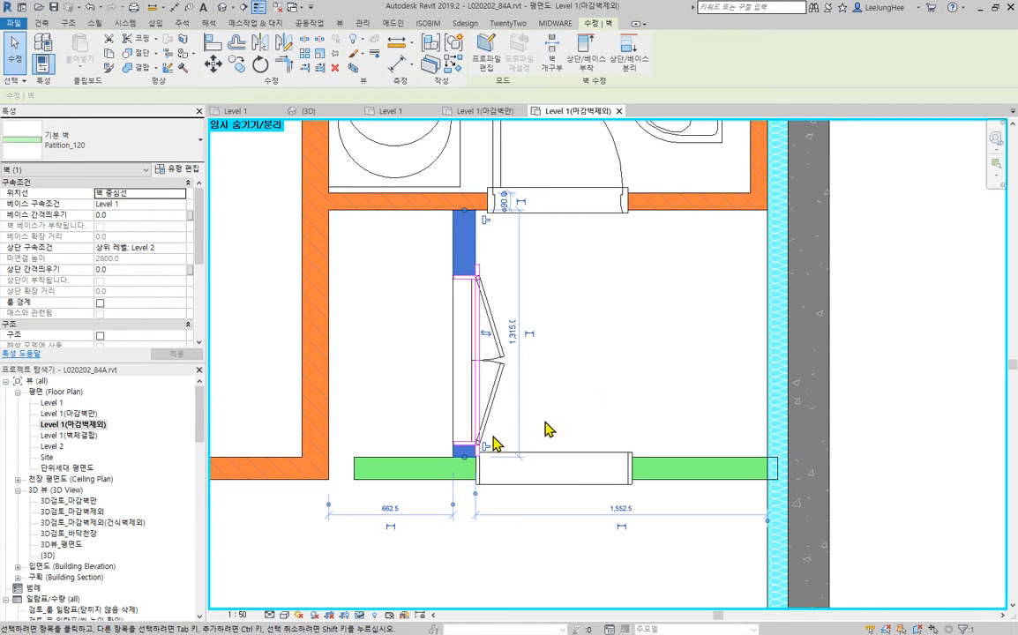
{"action": "left_click", "coordinate": [531, 341]}
- Extend the horizontal partition wall to the vertical brick wall's face and trim its other end to the insulation wall's face
{"action": "left_click", "coordinate": [308, 68]}
{"action": "left_click", "coordinate": [329, 279]}
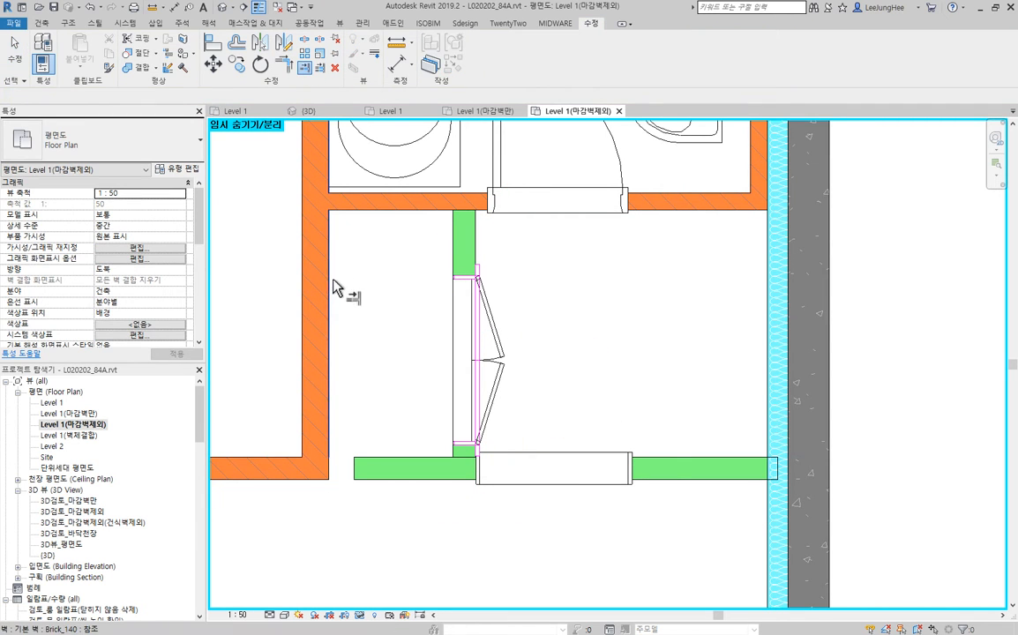
{"action": "left_click", "coordinate": [376, 469]}
{"action": "left_click", "coordinate": [767, 509]}
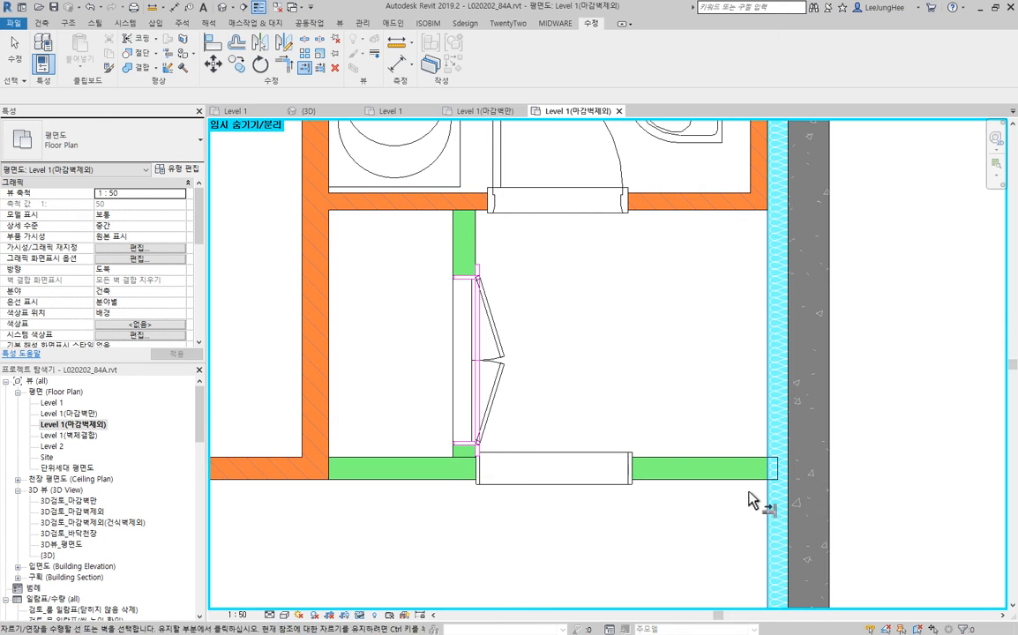
{"action": "left_click", "coordinate": [745, 480]}
{"action": "middle_click_drag", "start_coordinate": [699, 357], "coordinate": [728, 432]}
{"action": "key", "text": "Escape"}
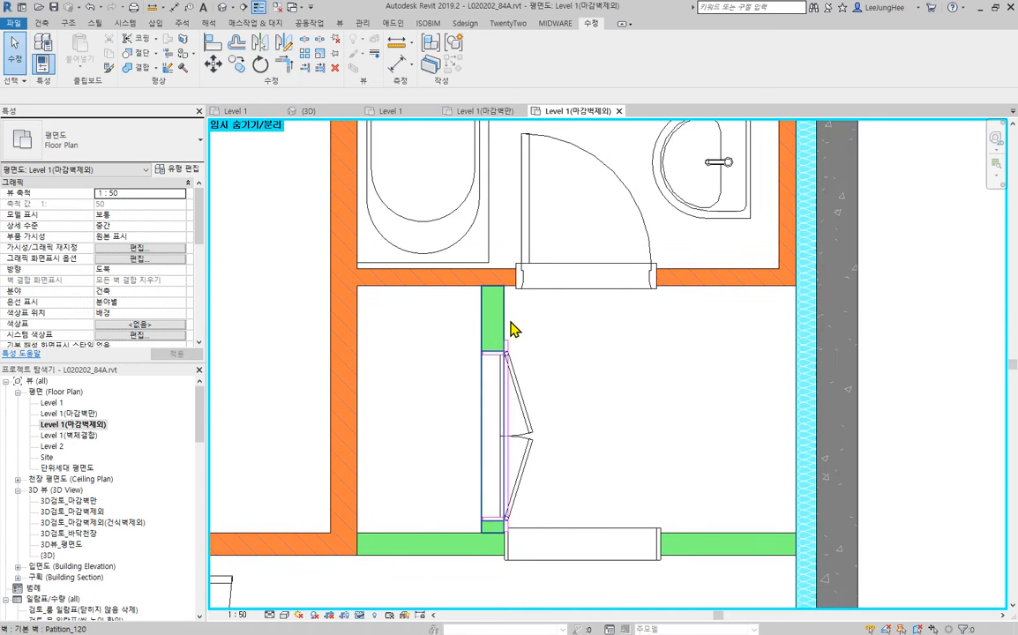
- Set the top constraint of both Patition_120 walls to 상위 레벨: 천장
{"action": "scroll", "coordinate": [665, 373], "scroll_direction": "down", "scroll_amount": 2}
{"action": "middle_click_drag", "start_coordinate": [665, 374], "coordinate": [584, 334]}
{"action": "left_click", "coordinate": [647, 447]}
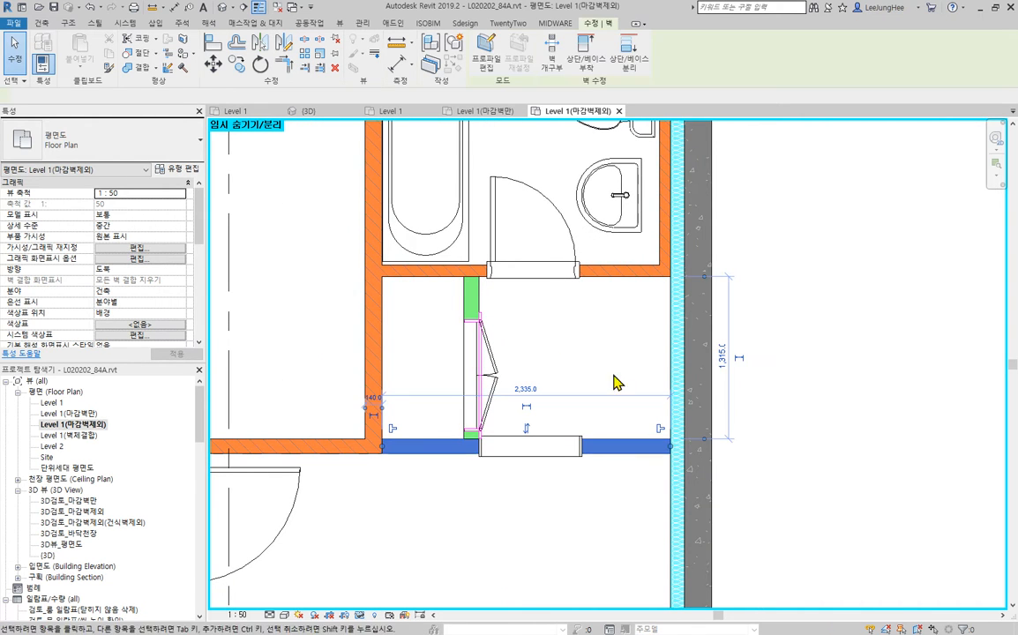
{"action": "left_click", "coordinate": [469, 293], "text": "ctrl"}
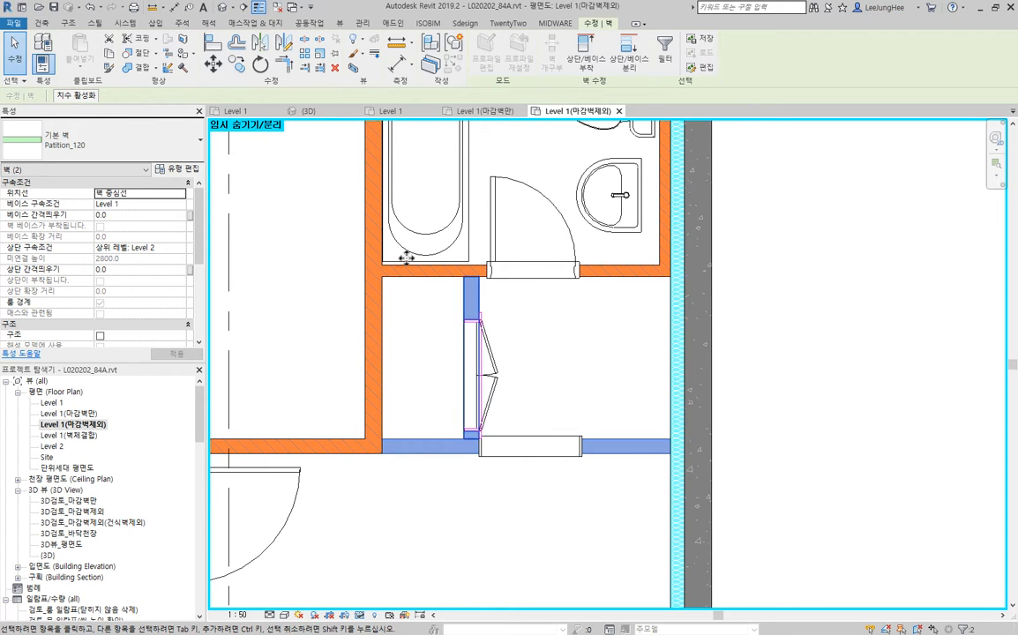
{"action": "left_click", "coordinate": [184, 249]}
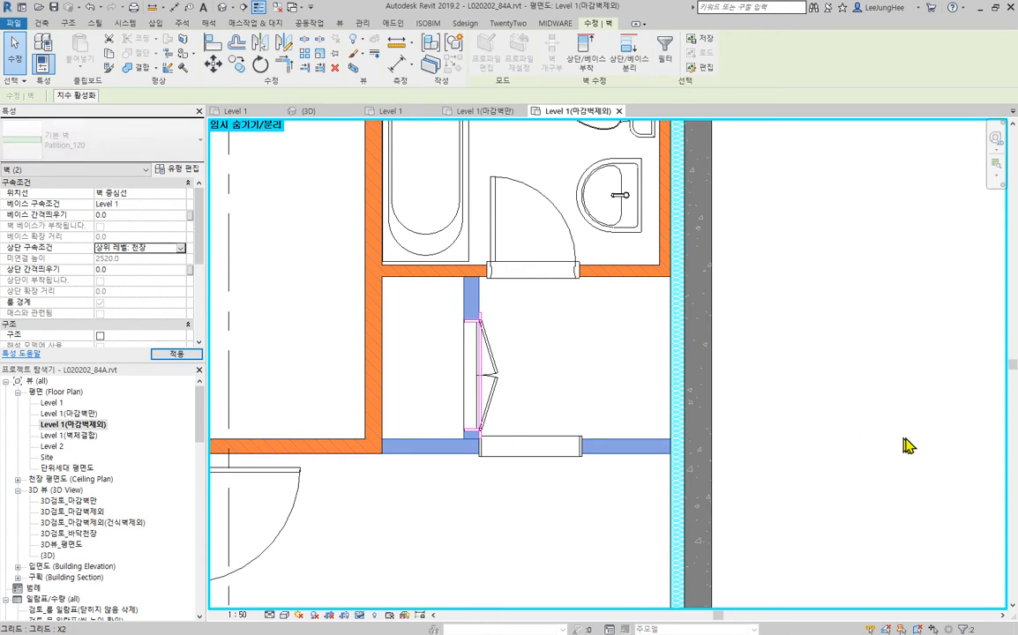
{"action": "key", "text": "Escape"}
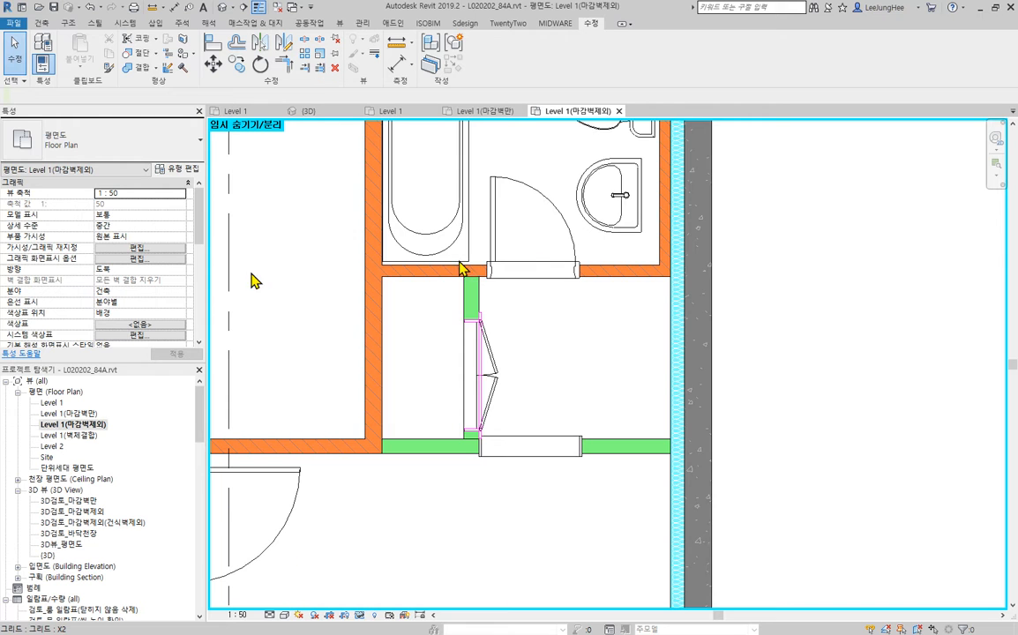
- Examine the wall joins around the utility space above the bathroom and the concrete and insulation walls at the entrance door
{"action": "scroll", "coordinate": [771, 305], "scroll_direction": "down", "scroll_amount": 2}
{"action": "middle_click_drag", "start_coordinate": [781, 291], "coordinate": [761, 533]}
{"action": "scroll", "coordinate": [561, 288], "scroll_direction": "up", "scroll_amount": 3}
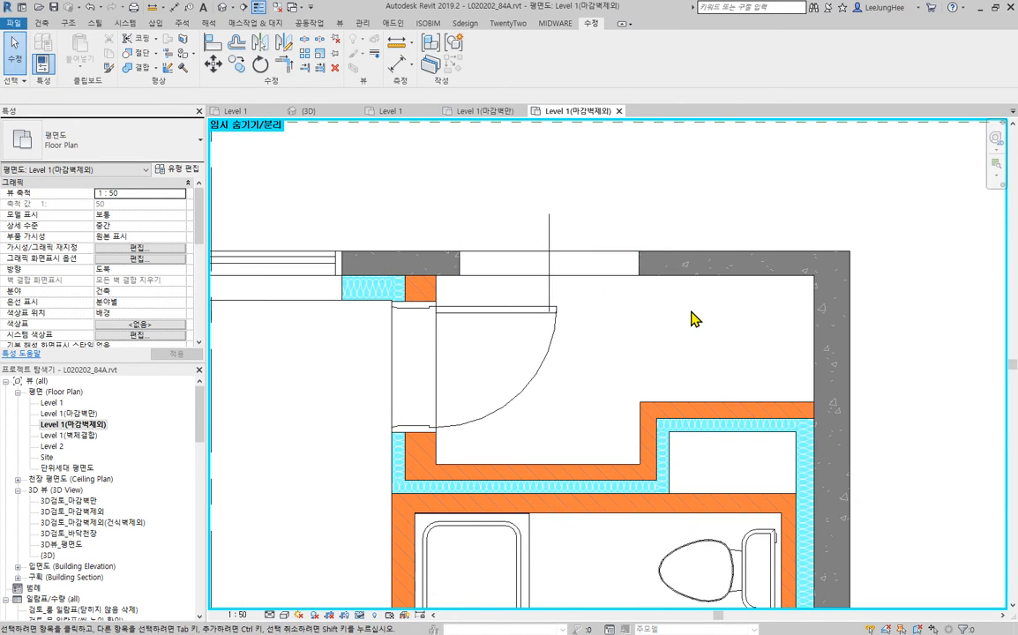
{"action": "scroll", "coordinate": [667, 336], "scroll_direction": "down", "scroll_amount": 4}
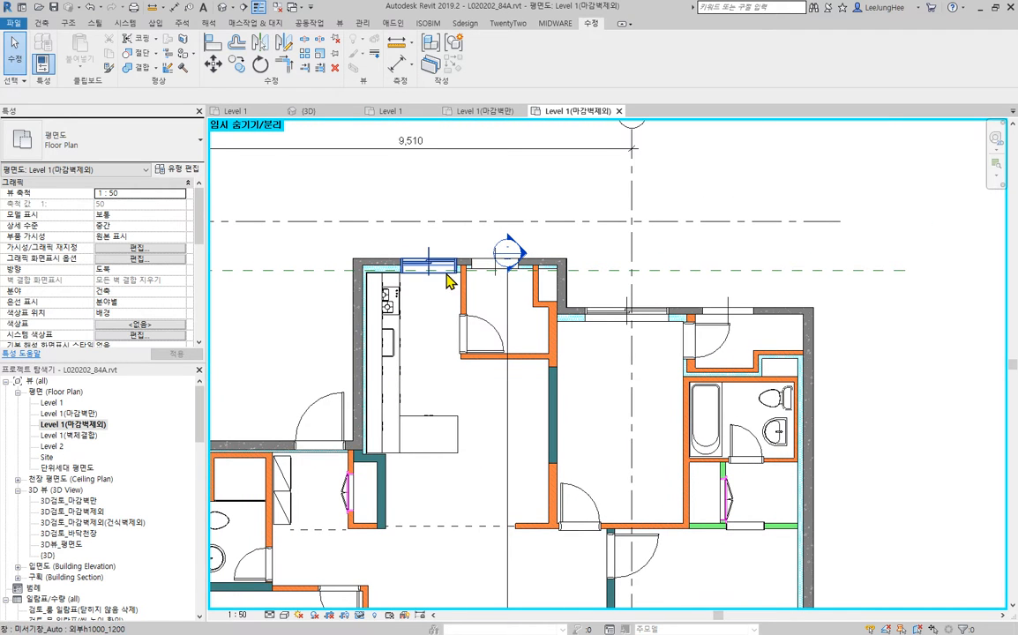
{"action": "middle_click_drag", "start_coordinate": [478, 533], "coordinate": [665, 387]}
{"action": "scroll", "coordinate": [545, 314], "scroll_direction": "up", "scroll_amount": 7}
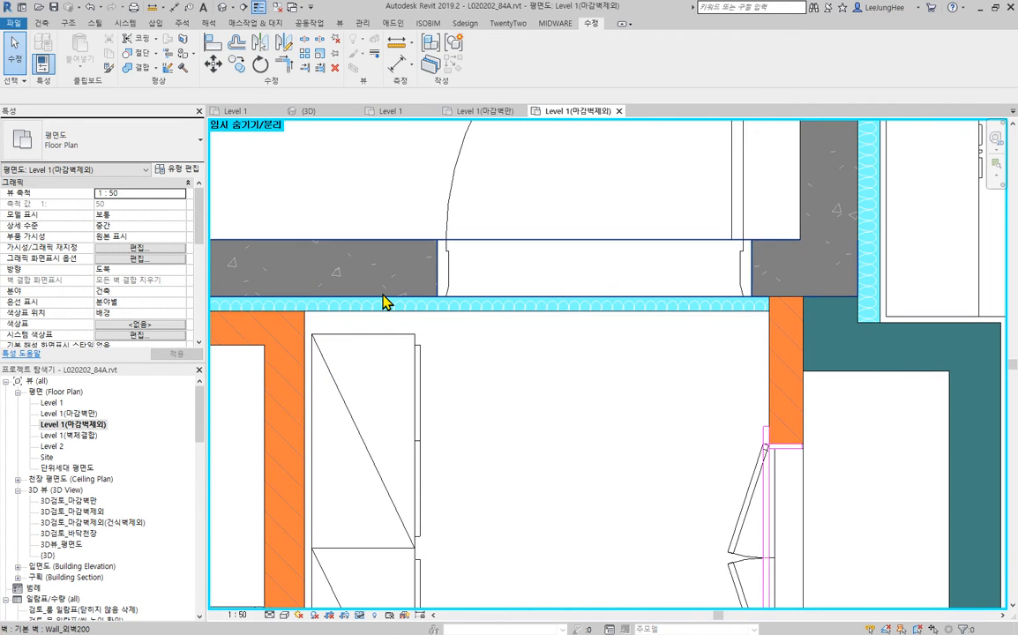
{"action": "middle_click_drag", "start_coordinate": [648, 408], "coordinate": [697, 527]}
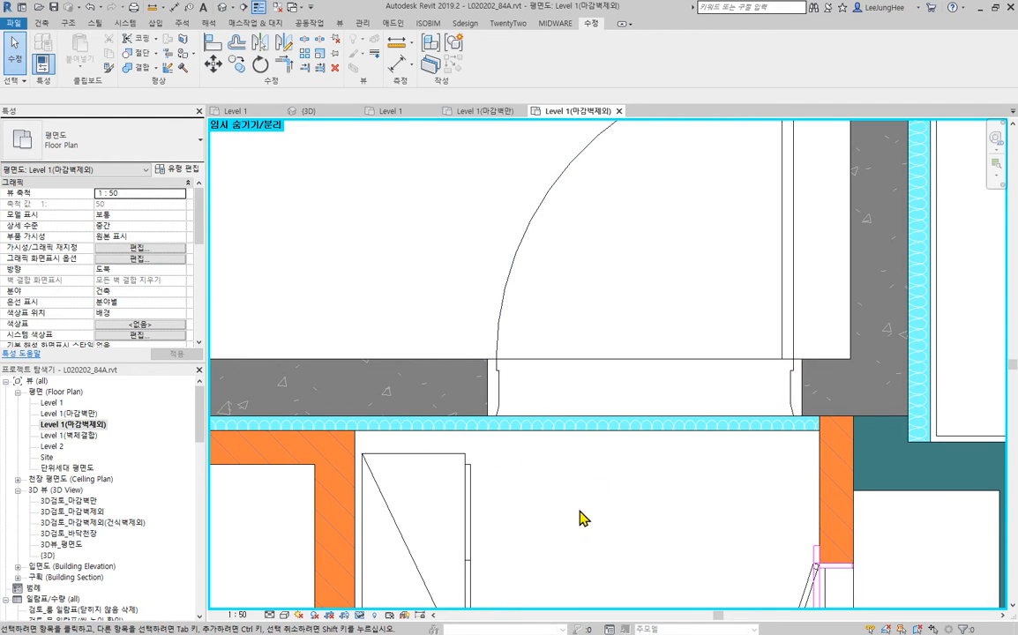
{"action": "scroll", "coordinate": [579, 511], "scroll_direction": "down", "scroll_amount": 2}
{"action": "middle_click_drag", "start_coordinate": [579, 511], "coordinate": [602, 484]}
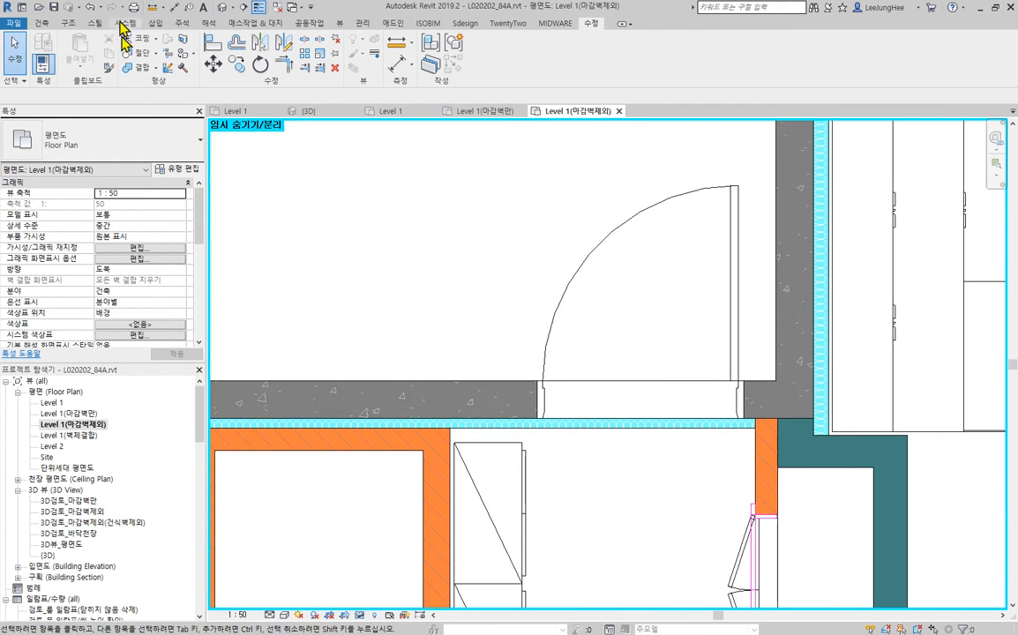
- Join the entrance's insulation wall to the adjoining concrete wall so the door opening cuts through both
{"action": "left_click", "coordinate": [153, 71]}
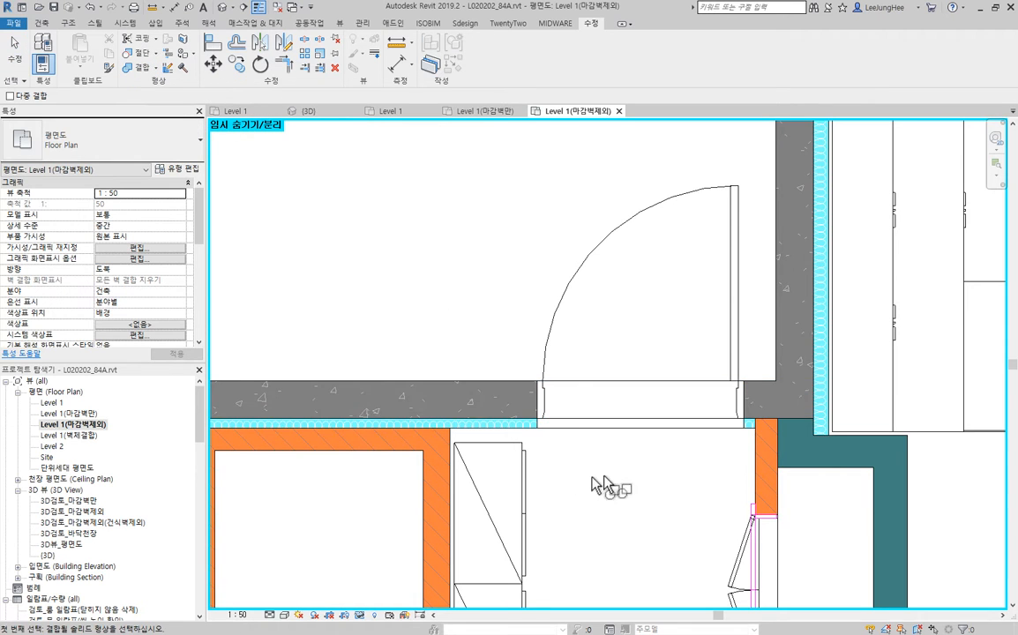
{"action": "scroll", "coordinate": [657, 370], "scroll_direction": "up", "scroll_amount": 2}
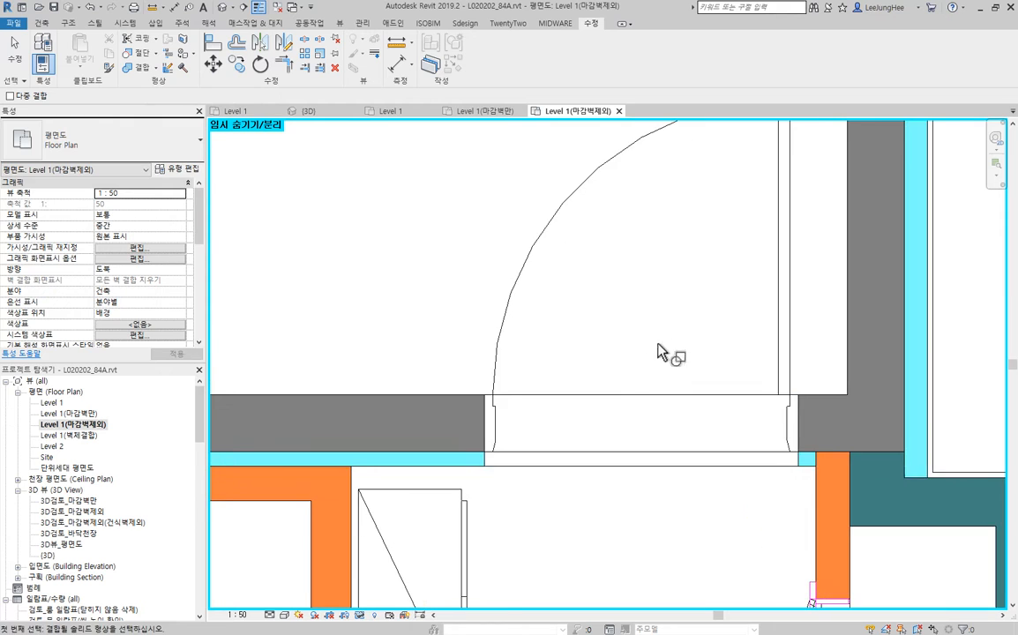
{"action": "key", "text": "Escape"}
- Stretch the 현관_1100 entrance door frame past the insulation wall and align its edge with the insulation's inner face
{"action": "left_click", "coordinate": [475, 336]}
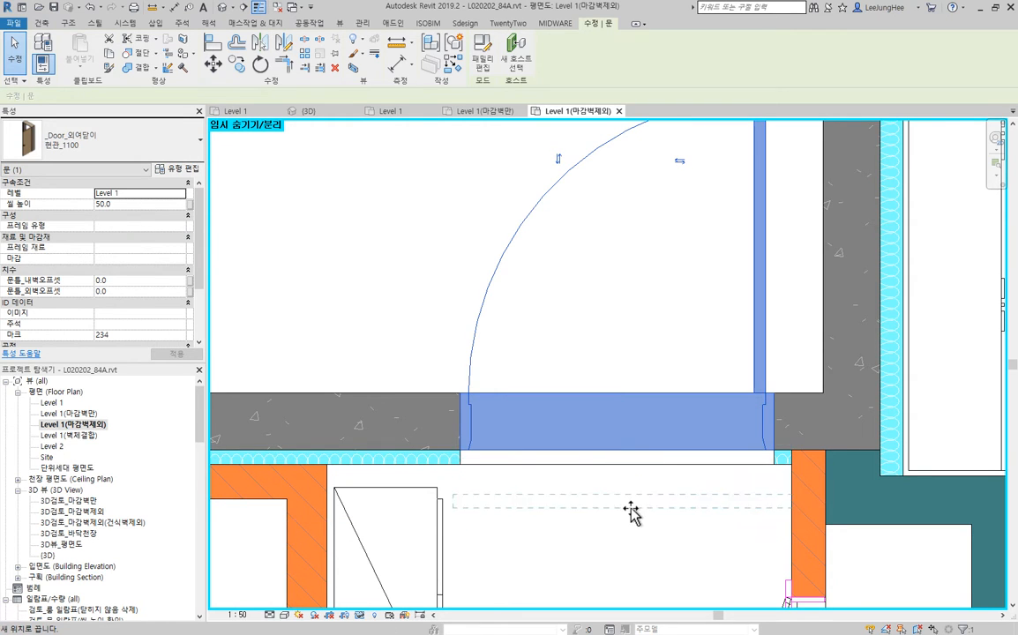
{"action": "left_click_drag", "start_coordinate": [632, 510], "coordinate": [583, 567]}
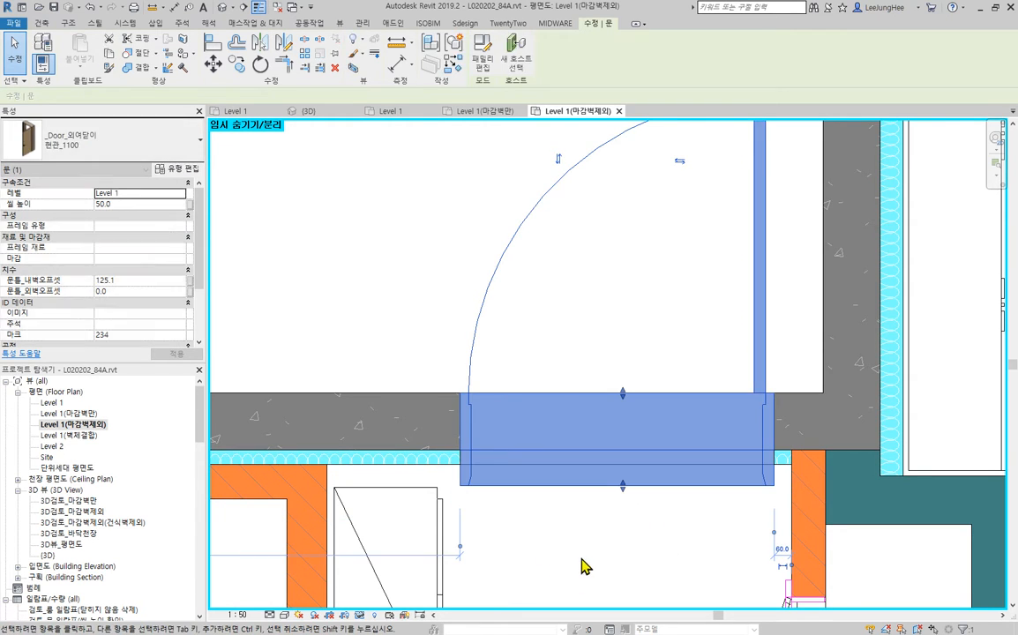
{"action": "left_click", "coordinate": [307, 231]}
{"action": "left_click", "coordinate": [212, 44]}
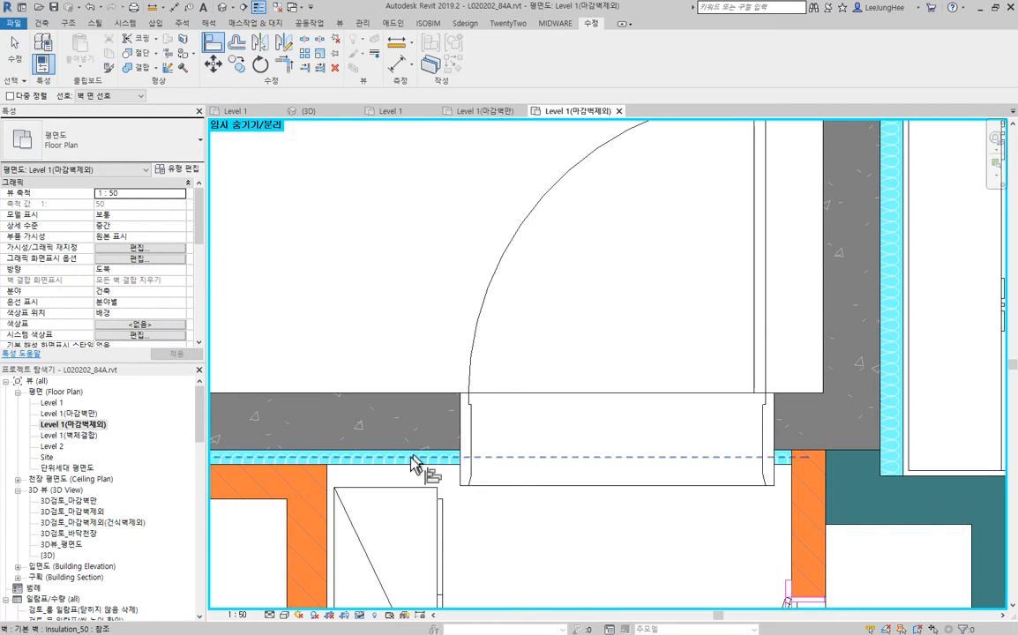
{"action": "left_click", "coordinate": [408, 469]}
{"action": "left_click", "coordinate": [582, 486]}
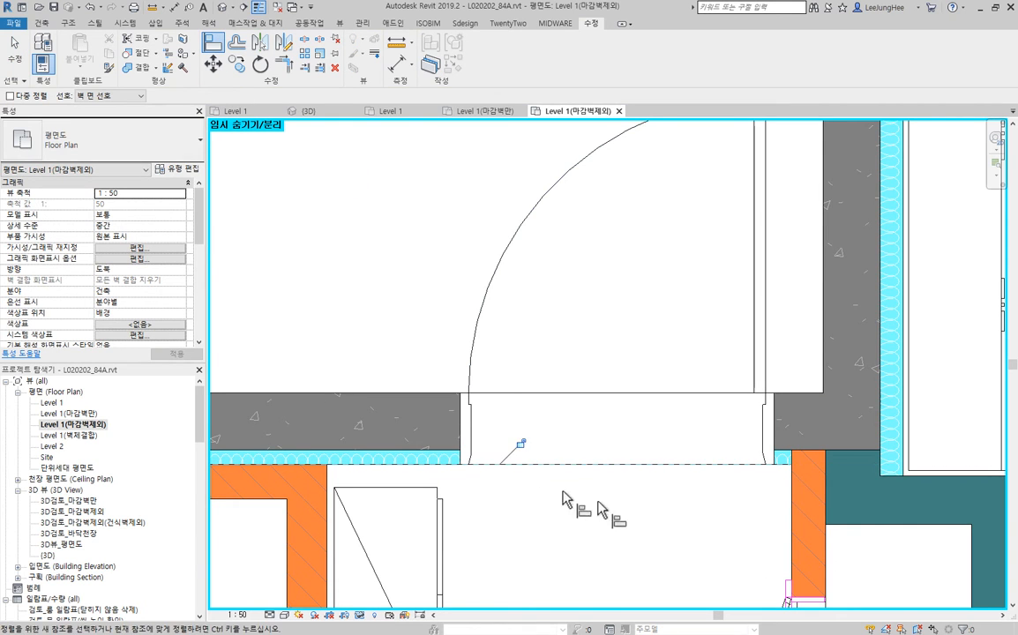
{"action": "key", "text": "Escape"}
- Align the inner frame edge of the lower-left room's 외부h2100_1800 window with the insulation wall's inner face
{"action": "scroll", "coordinate": [415, 406], "scroll_direction": "up", "scroll_amount": 2}
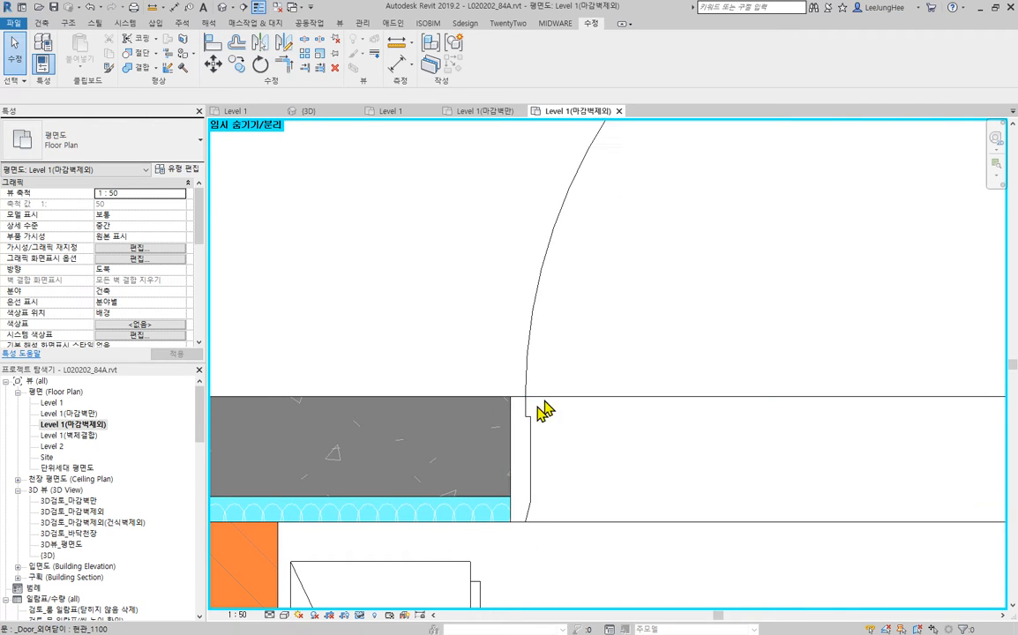
{"action": "scroll", "coordinate": [540, 436], "scroll_direction": "down", "scroll_amount": 5}
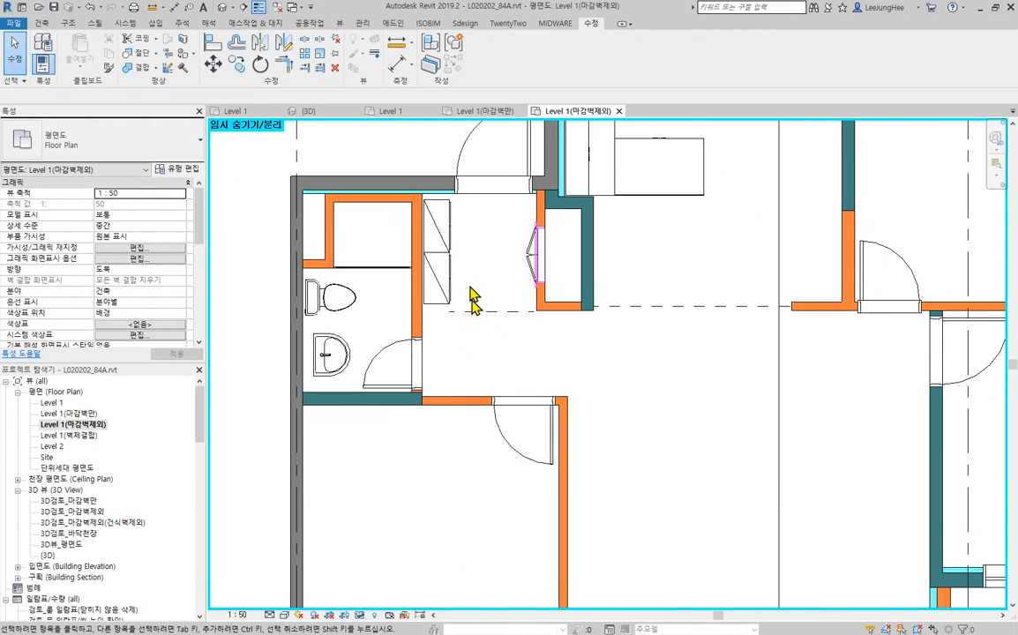
{"action": "middle_click_drag", "start_coordinate": [530, 509], "coordinate": [552, 286]}
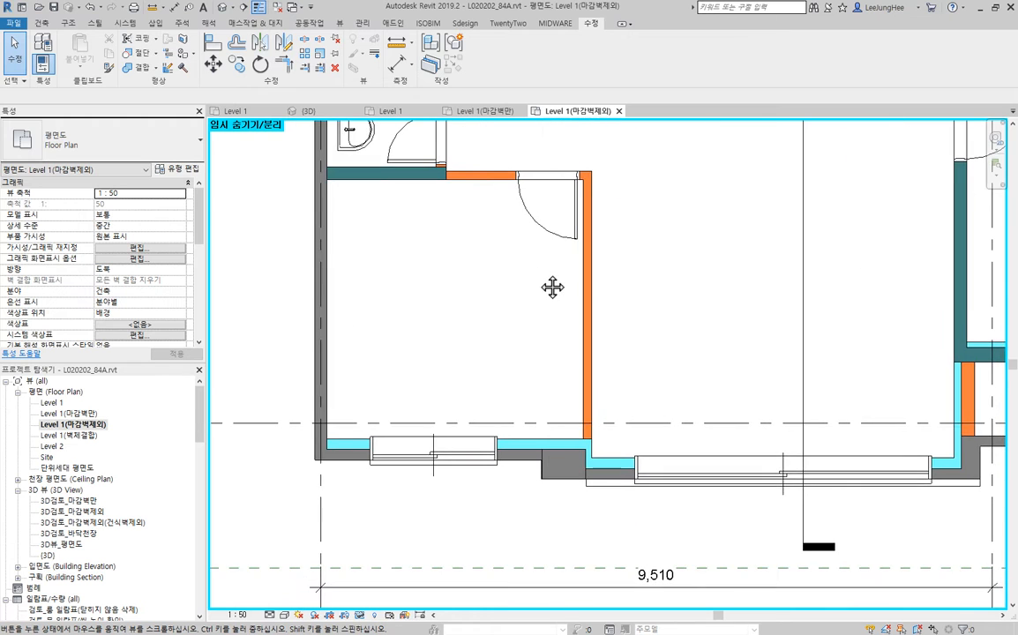
{"action": "scroll", "coordinate": [539, 157], "scroll_direction": "up", "scroll_amount": 5}
{"action": "scroll", "coordinate": [494, 338], "scroll_direction": "down", "scroll_amount": 3}
{"action": "middle_click_drag", "start_coordinate": [537, 434], "coordinate": [576, 163]}
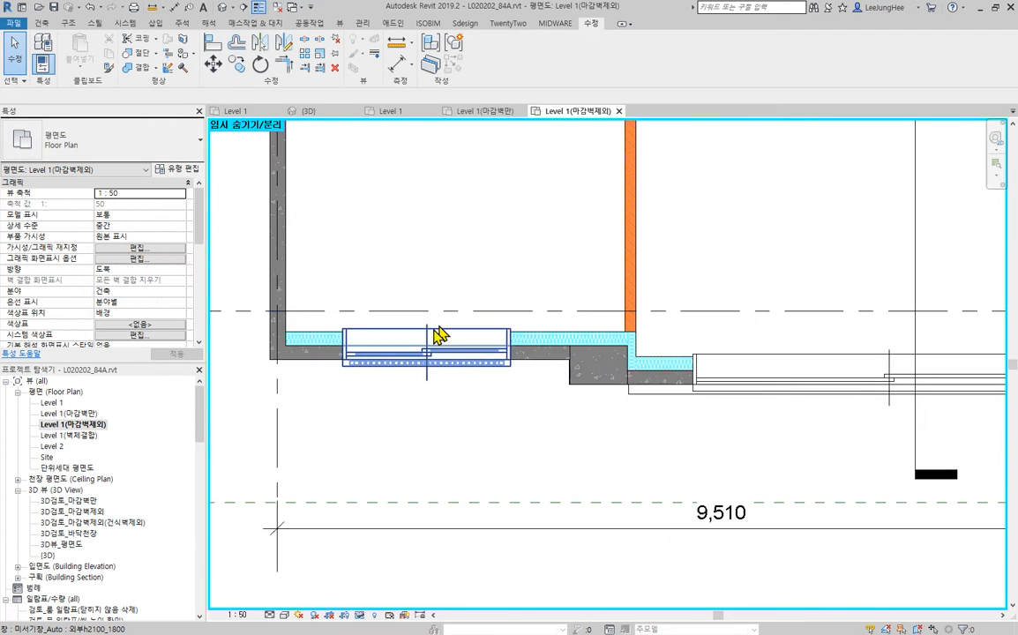
{"action": "scroll", "coordinate": [438, 336], "scroll_direction": "up", "scroll_amount": 5}
{"action": "scroll", "coordinate": [408, 388], "scroll_direction": "down", "scroll_amount": 3}
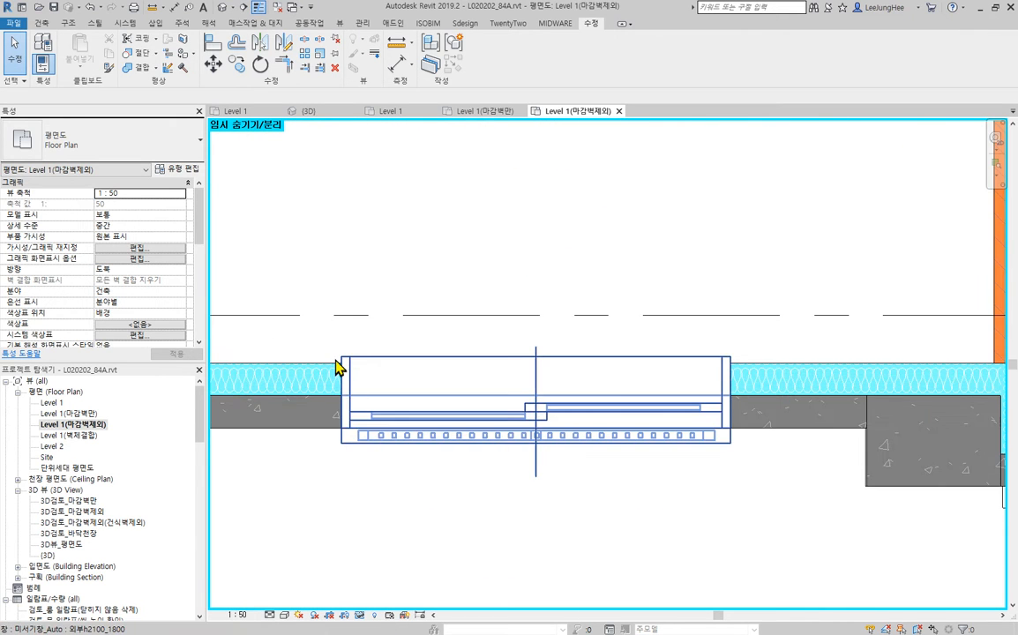
{"action": "left_click", "coordinate": [211, 49]}
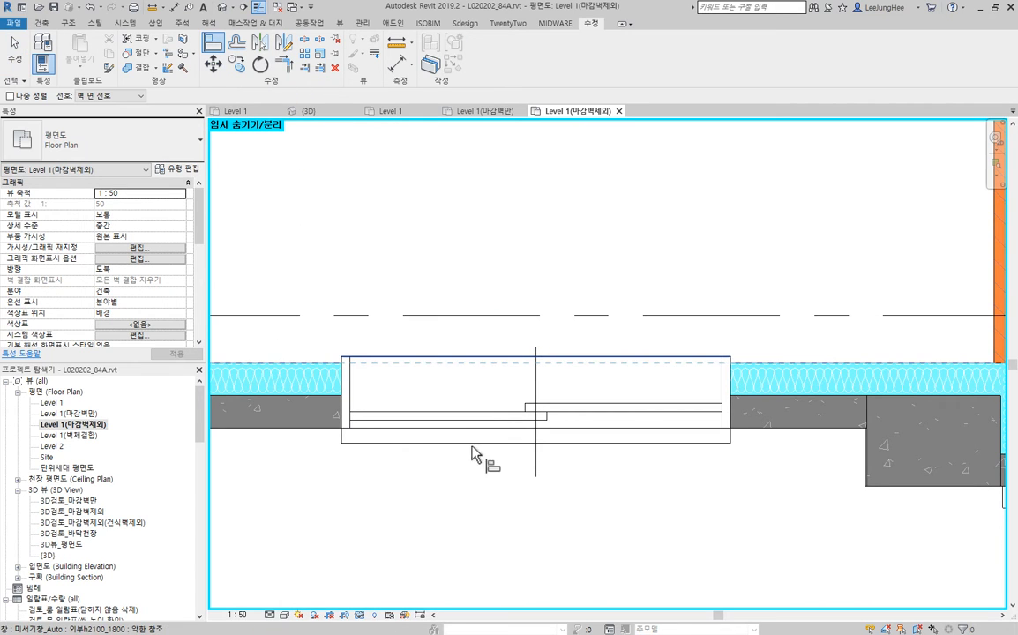
{"action": "left_click", "coordinate": [736, 488]}
- Align the inner frame edge of the wide living room window with the Insulation_150 wall's inner face
{"action": "middle_click_drag", "start_coordinate": [788, 474], "coordinate": [424, 369]}
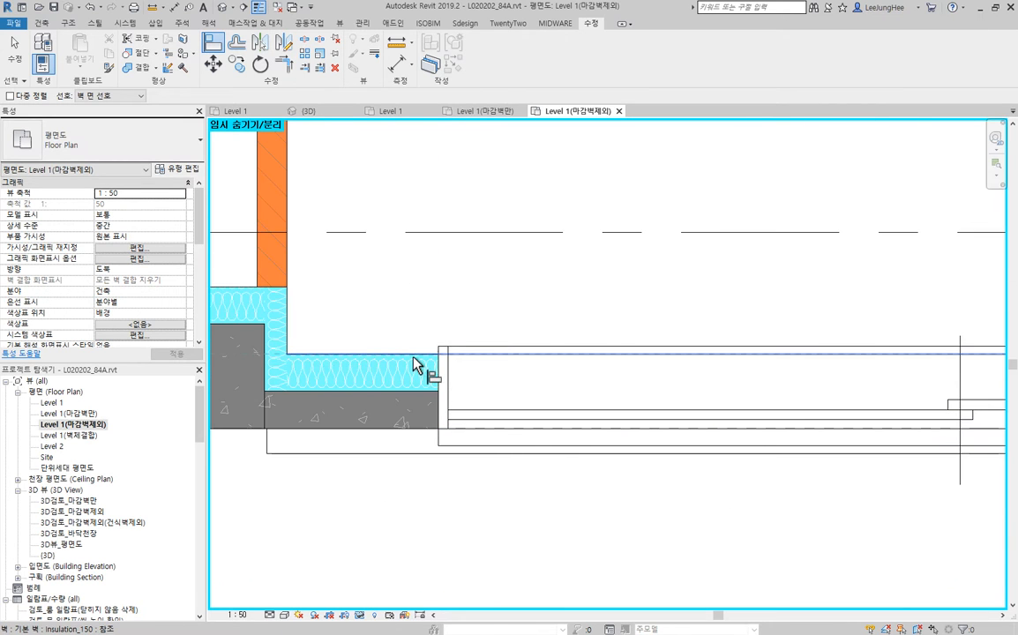
{"action": "left_click", "coordinate": [413, 356]}
{"action": "left_click", "coordinate": [573, 352]}
- Align the inner frame edge of the 외부h2100_2100 window between bedroom and balcony with the insulation wall's face
{"action": "scroll", "coordinate": [644, 537], "scroll_direction": "down", "scroll_amount": 2}
{"action": "middle_click_drag", "start_coordinate": [791, 532], "coordinate": [256, 498]}
{"action": "mouse_move", "coordinate": [664, 493]}
{"action": "middle_mouse_down"}
{"action": "mouse_move", "coordinate": [632, 486]}
{"action": "mouse_move", "coordinate": [425, 532]}
{"action": "middle_mouse_up"}
{"action": "mouse_move", "coordinate": [450, 321]}
{"action": "middle_mouse_down"}
{"action": "mouse_move", "coordinate": [477, 416]}
{"action": "mouse_move", "coordinate": [508, 466]}
{"action": "middle_mouse_up"}
{"action": "scroll", "coordinate": [385, 364], "scroll_direction": "up", "scroll_amount": 3}
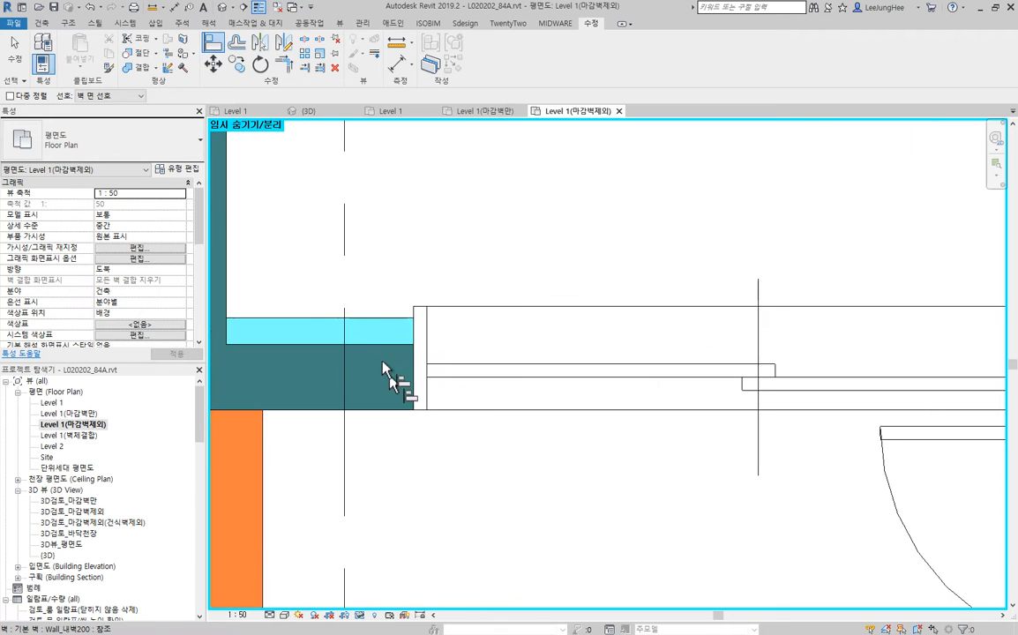
{"action": "left_click", "coordinate": [359, 318]}
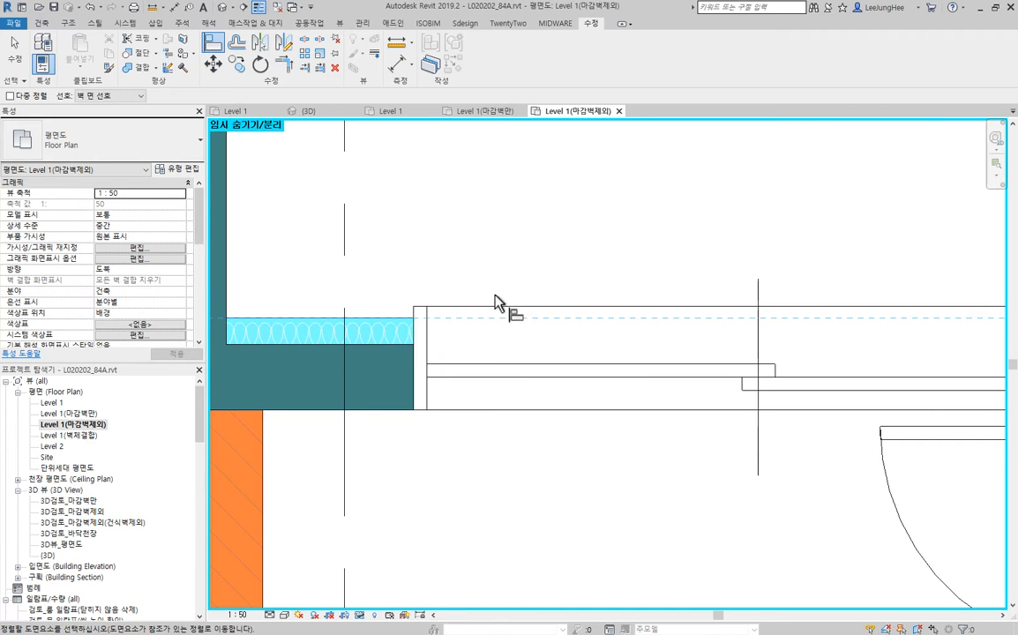
{"action": "left_click", "coordinate": [407, 333]}
- Align both edges of the 공틀_830 opening frame with the two faces of the green partition wall
{"action": "scroll", "coordinate": [489, 264], "scroll_direction": "down", "scroll_amount": 2}
{"action": "scroll", "coordinate": [529, 263], "scroll_direction": "down", "scroll_amount": 1}
{"action": "middle_click_drag", "start_coordinate": [529, 263], "coordinate": [668, 259]}
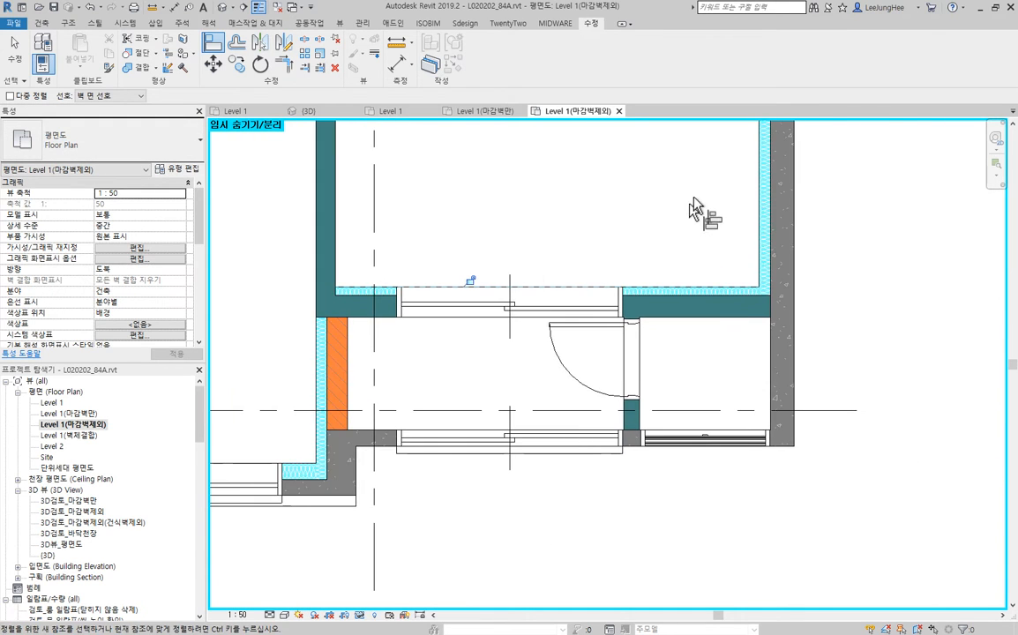
{"action": "middle_click_drag", "start_coordinate": [693, 209], "coordinate": [777, 312]}
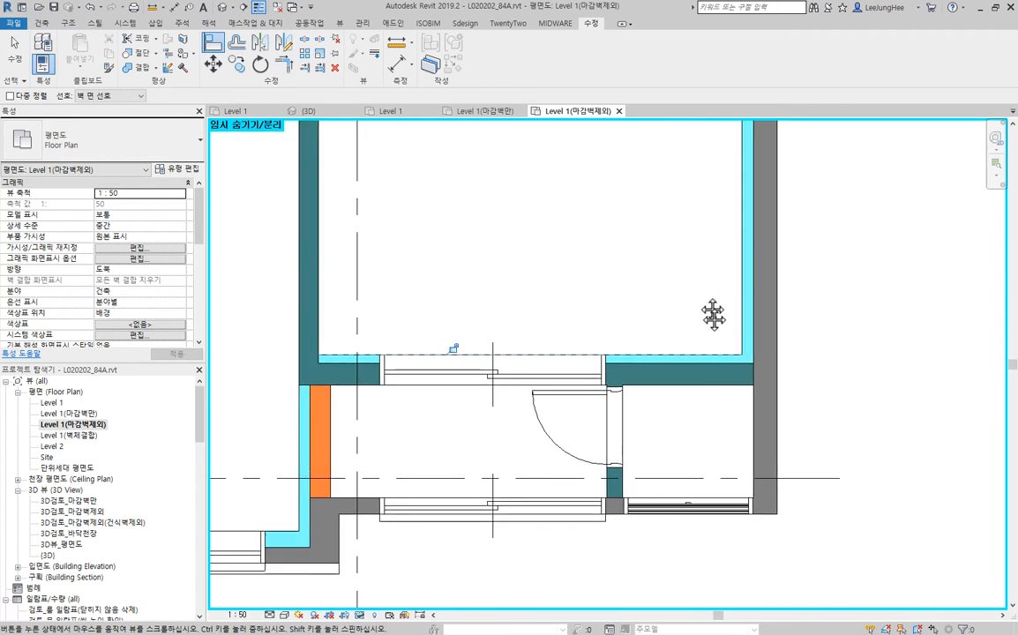
{"action": "scroll", "coordinate": [682, 296], "scroll_direction": "up", "scroll_amount": 6}
{"action": "scroll", "coordinate": [657, 441], "scroll_direction": "up", "scroll_amount": 2}
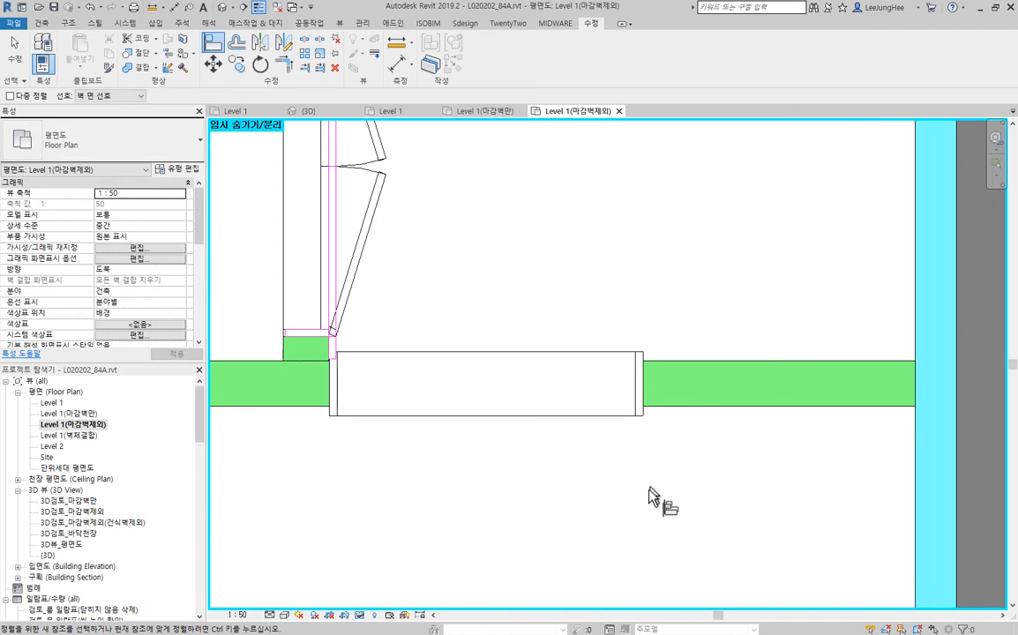
{"action": "left_click", "coordinate": [717, 406]}
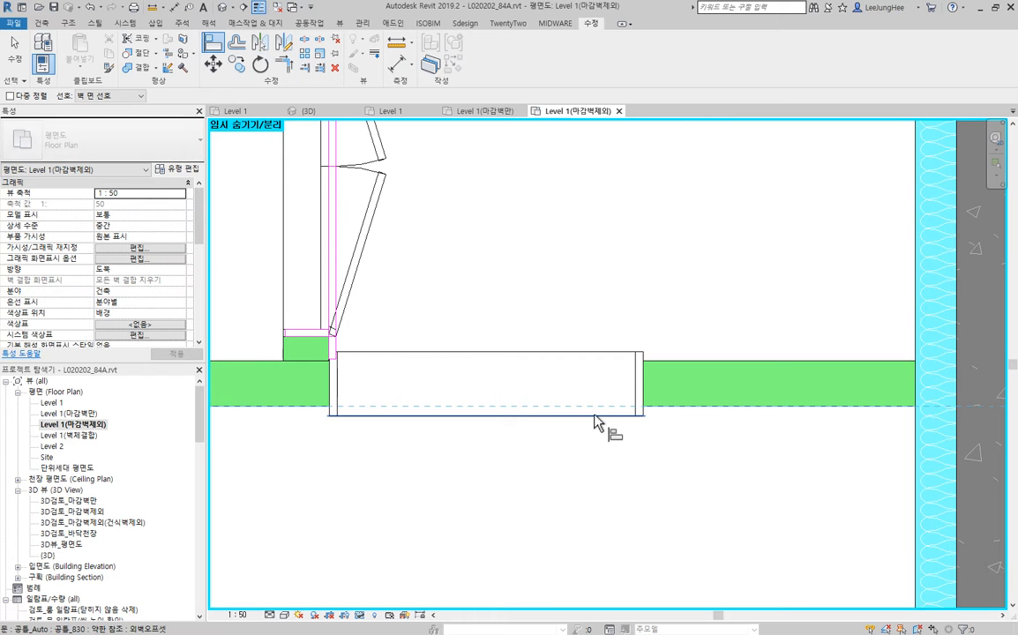
{"action": "left_click", "coordinate": [569, 360]}
- Align both frame edges of the H2100_750 bathroom door with the two faces of the brick wall
{"action": "scroll", "coordinate": [547, 189], "scroll_direction": "down", "scroll_amount": 4}
{"action": "middle_click_drag", "start_coordinate": [539, 178], "coordinate": [604, 439]}
{"action": "key", "text": "Escape"}
{"action": "key", "text": "Escape"}
{"action": "scroll", "coordinate": [630, 374], "scroll_direction": "down", "scroll_amount": 2}
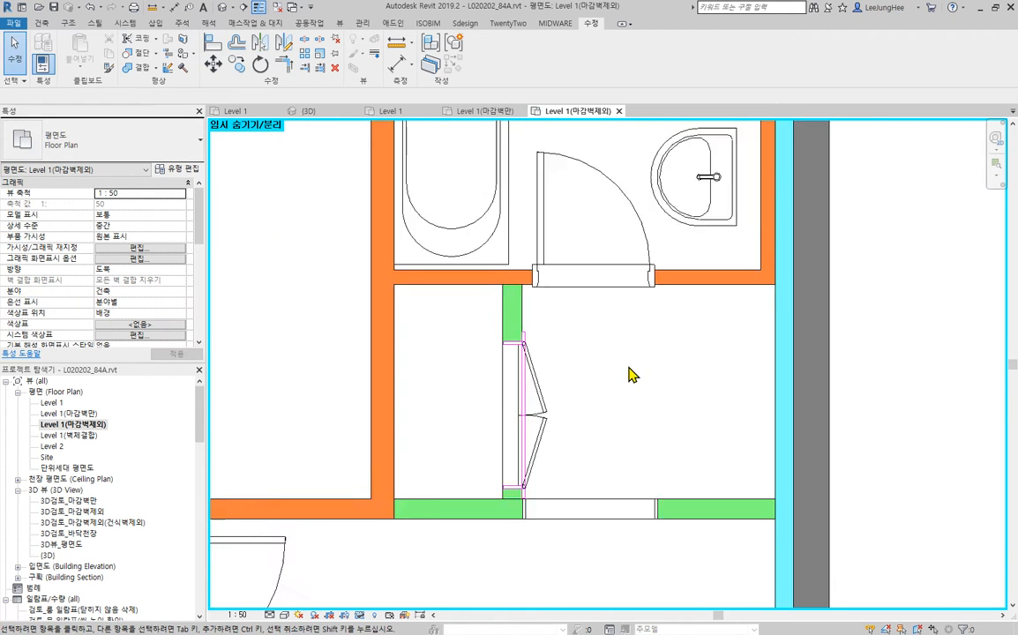
{"action": "scroll", "coordinate": [653, 374], "scroll_direction": "down", "scroll_amount": 1}
{"action": "middle_click_drag", "start_coordinate": [656, 374], "coordinate": [713, 611]}
{"action": "scroll", "coordinate": [697, 591], "scroll_direction": "up", "scroll_amount": 4}
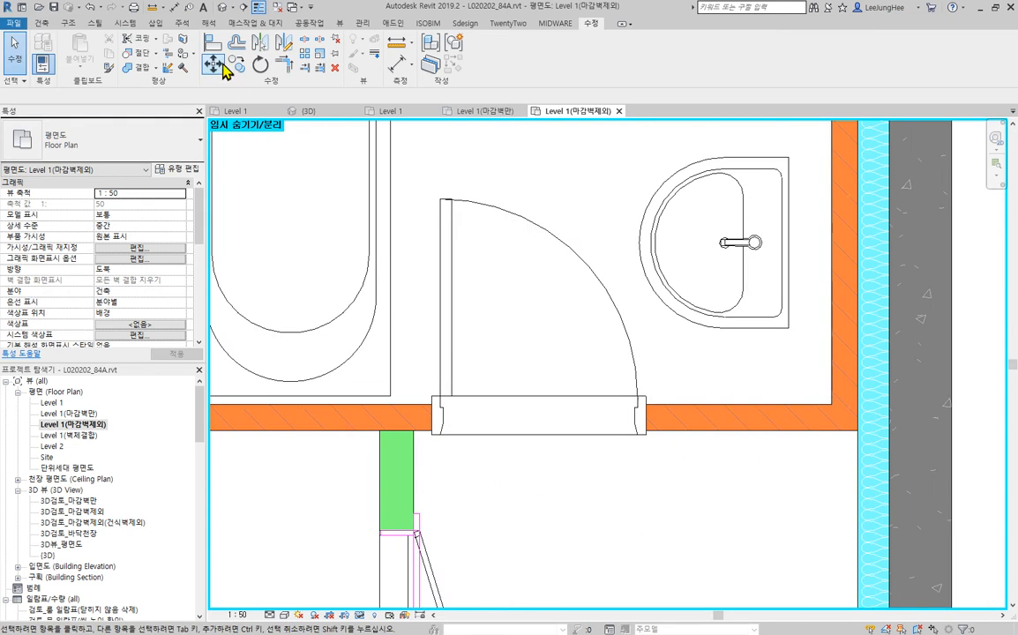
{"action": "left_click", "coordinate": [214, 46]}
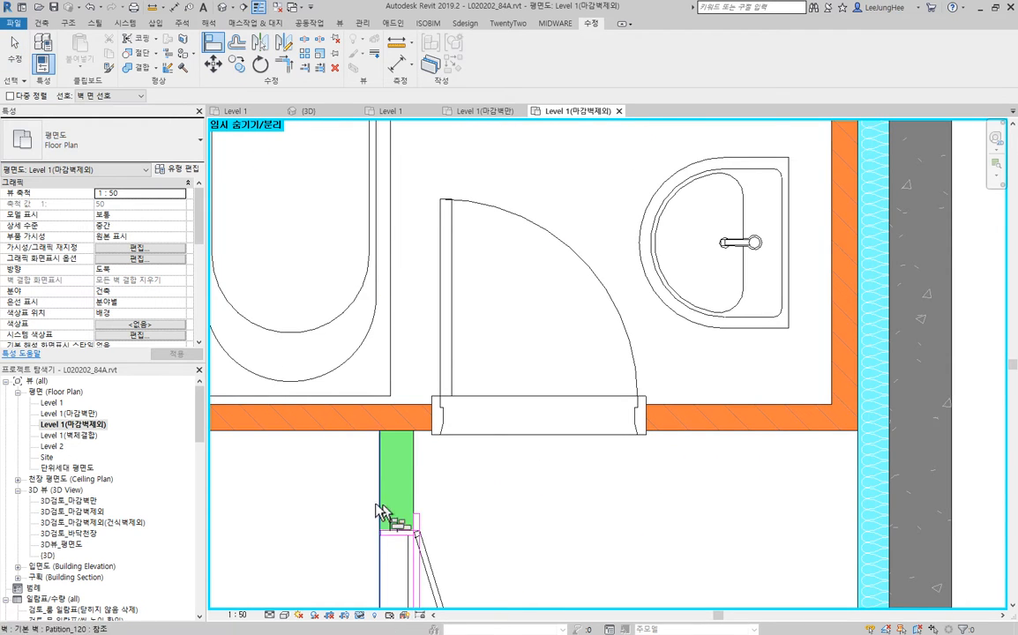
{"action": "left_click", "coordinate": [699, 446]}
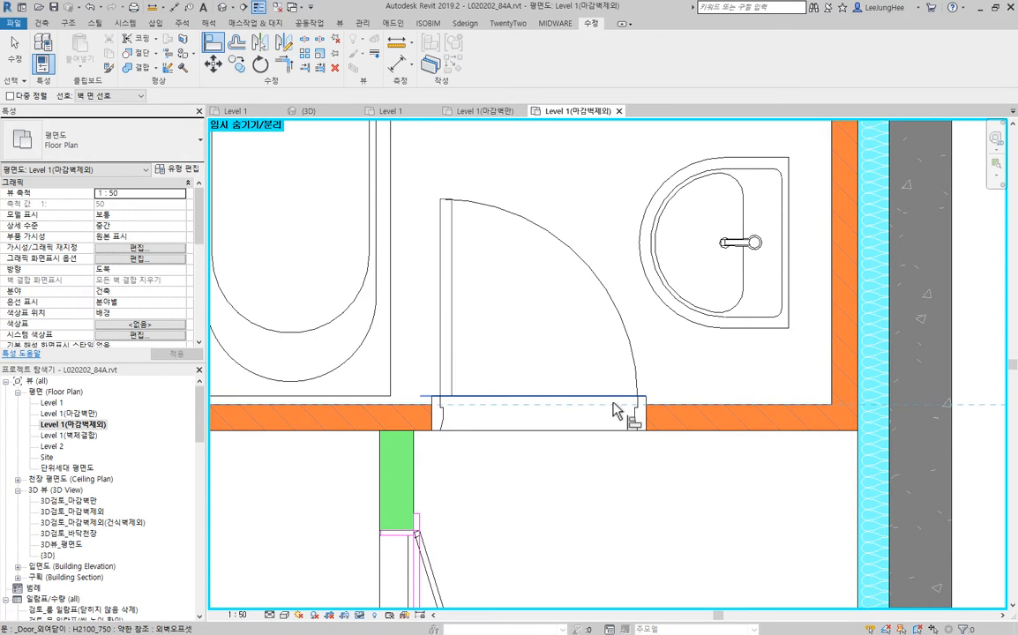
- Flip the 외부h1000_1800 window in the upper exterior wall front to back and align its inner frame edge with the insulation's face
{"action": "scroll", "coordinate": [593, 510], "scroll_direction": "down", "scroll_amount": 3}
{"action": "scroll", "coordinate": [593, 510], "scroll_direction": "down", "scroll_amount": 1}
{"action": "middle_click_drag", "start_coordinate": [607, 415], "coordinate": [578, 496]}
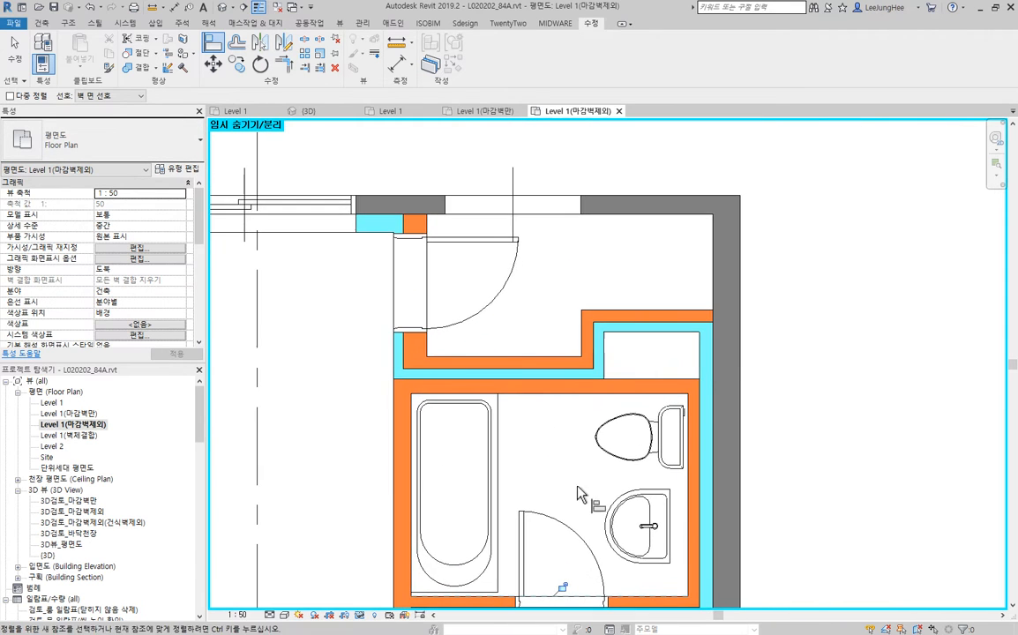
{"action": "scroll", "coordinate": [468, 307], "scroll_direction": "up", "scroll_amount": 3}
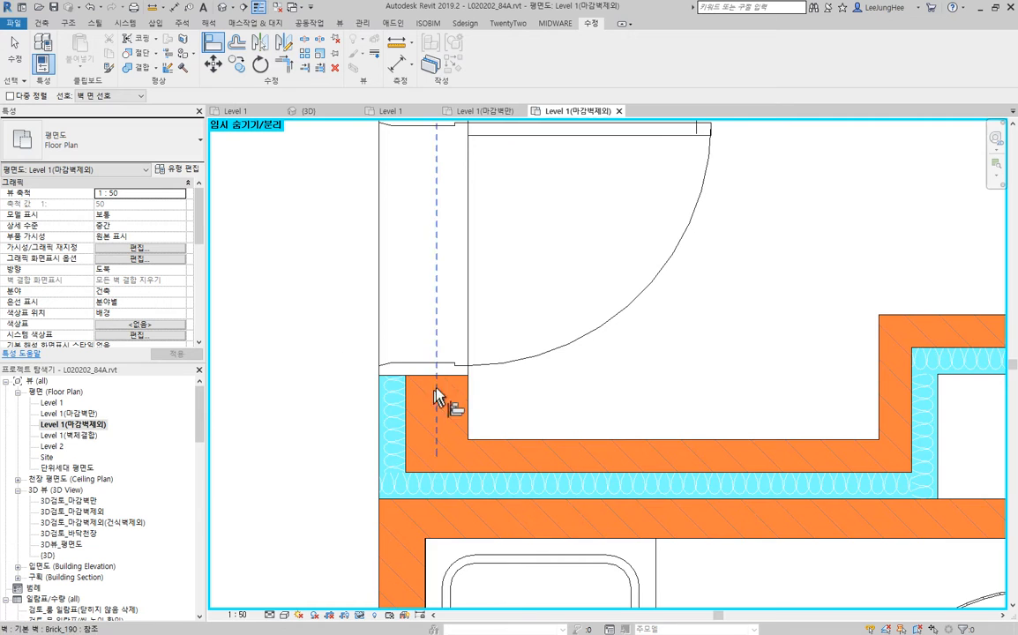
{"action": "scroll", "coordinate": [438, 392], "scroll_direction": "down", "scroll_amount": 3}
{"action": "middle_click_drag", "start_coordinate": [225, 294], "coordinate": [544, 295]}
{"action": "scroll", "coordinate": [408, 250], "scroll_direction": "up", "scroll_amount": 3}
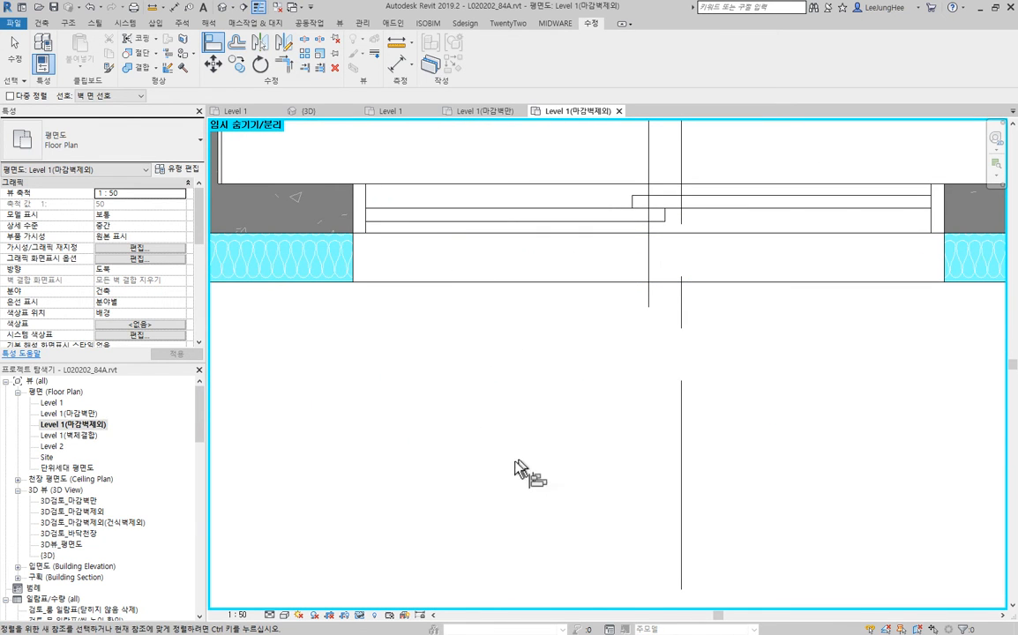
{"action": "key", "text": "Escape"}
{"action": "left_click", "coordinate": [552, 236]}
{"action": "left_click", "coordinate": [551, 233]}
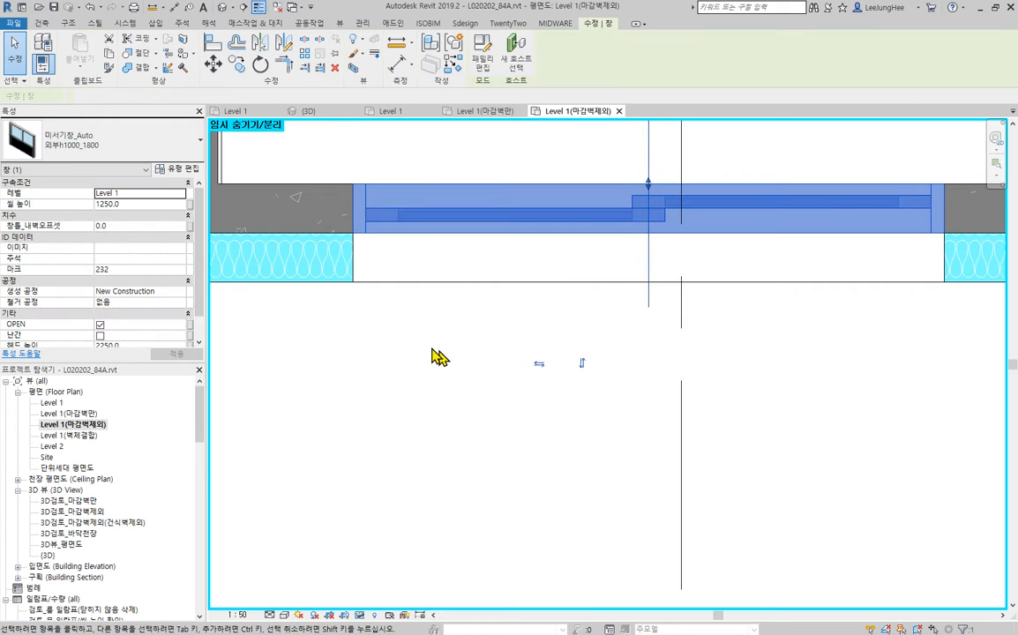
{"action": "scroll", "coordinate": [459, 357], "scroll_direction": "down", "scroll_amount": 2}
{"action": "middle_click_drag", "start_coordinate": [697, 361], "coordinate": [657, 461]}
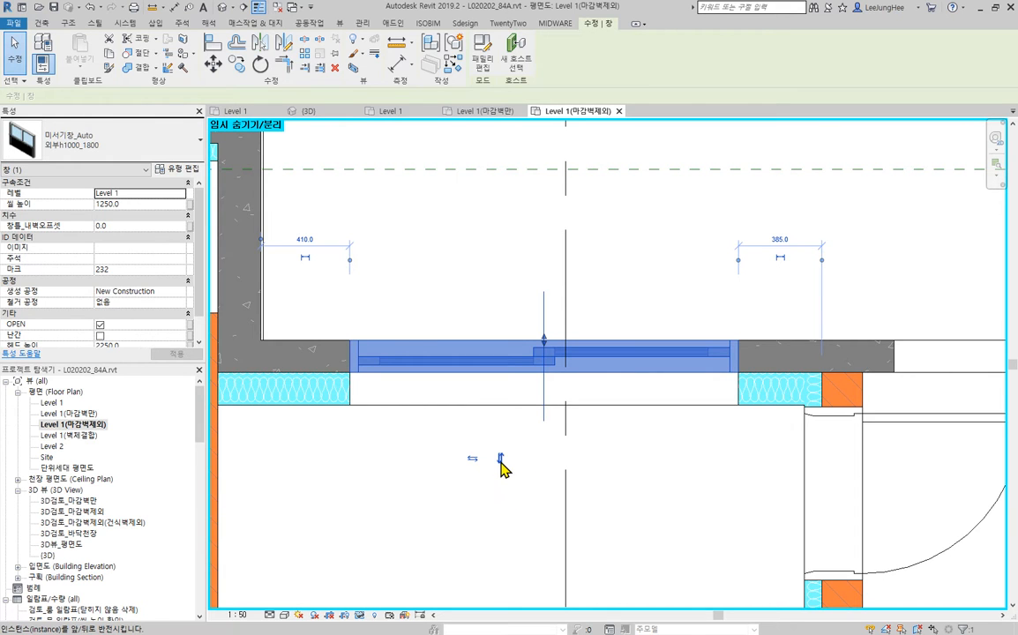
{"action": "key", "text": "space"}
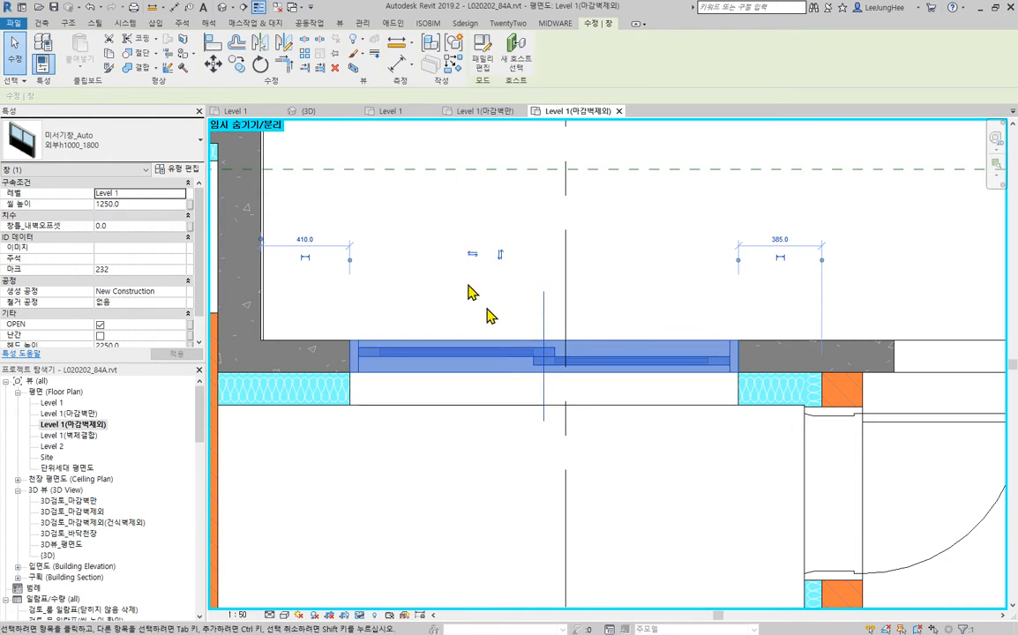
{"action": "left_click", "coordinate": [214, 44]}
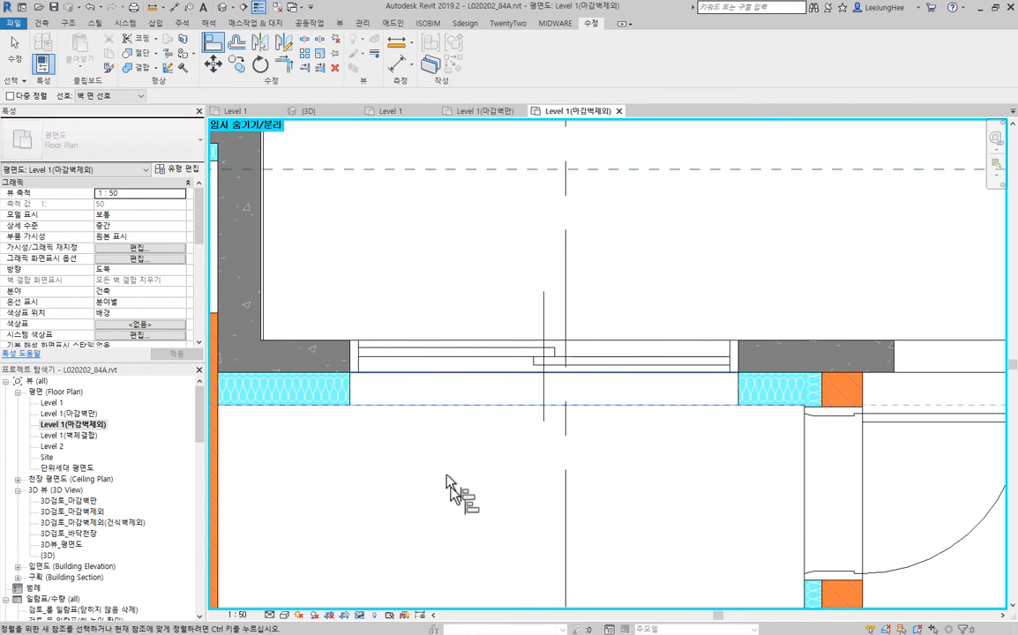
- Align the inner frame edge of the kitchen's 외부h1000_1200 window with the insulation wall's inner face
{"action": "middle_click_drag", "start_coordinate": [455, 477], "coordinate": [910, 441]}
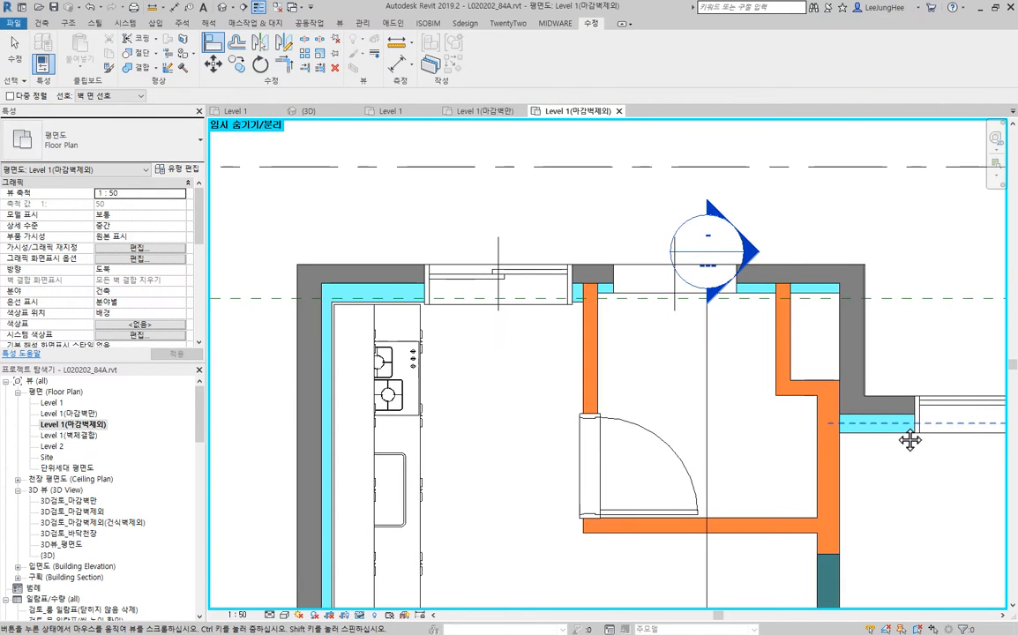
{"action": "scroll", "coordinate": [655, 319], "scroll_direction": "up", "scroll_amount": 4}
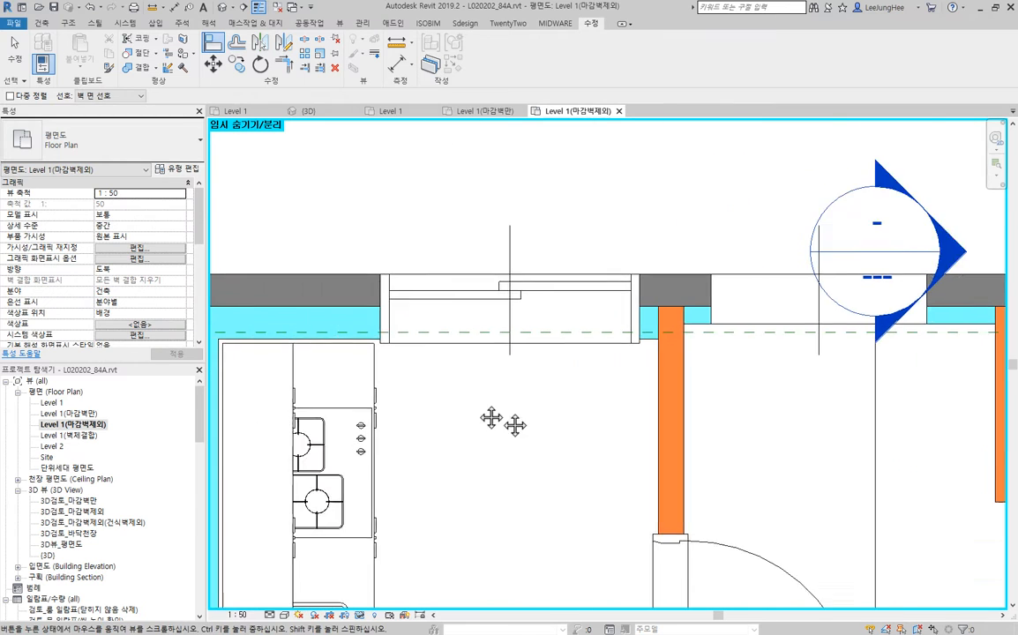
{"action": "scroll", "coordinate": [421, 391], "scroll_direction": "up", "scroll_amount": 2}
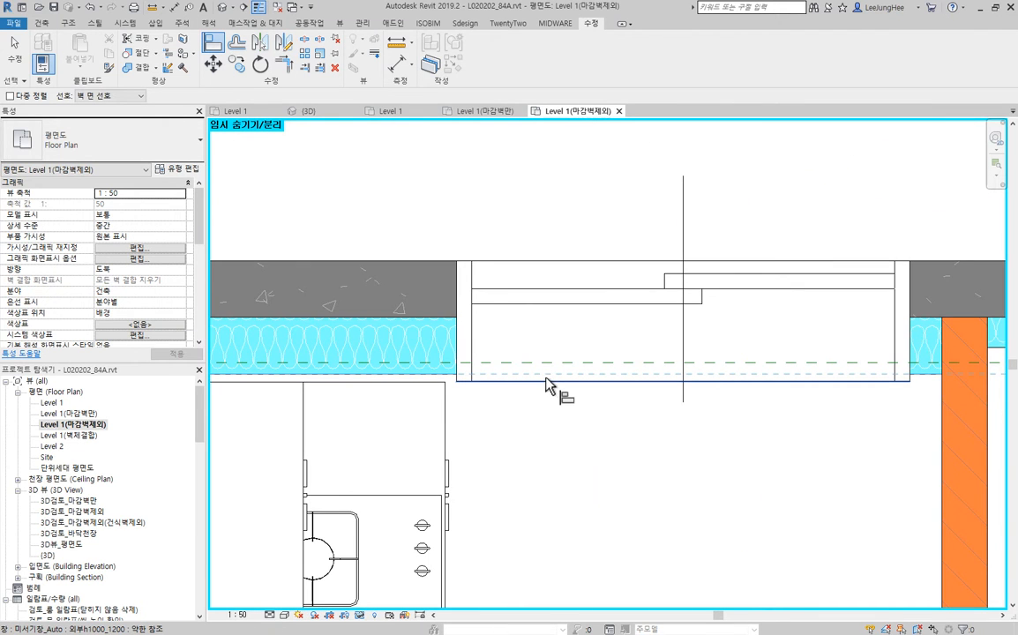
- Align both frame edges of the H2100_850 door beside the kitchen with the two faces of its brick wall
{"action": "scroll", "coordinate": [639, 541], "scroll_direction": "down", "scroll_amount": 4}
{"action": "middle_click_drag", "start_coordinate": [639, 541], "coordinate": [565, 265]}
{"action": "key", "text": "Escape"}
{"action": "key", "text": "Escape"}
{"action": "scroll", "coordinate": [568, 312], "scroll_direction": "down", "scroll_amount": 3}
{"action": "middle_click_drag", "start_coordinate": [568, 311], "coordinate": [564, 266]}
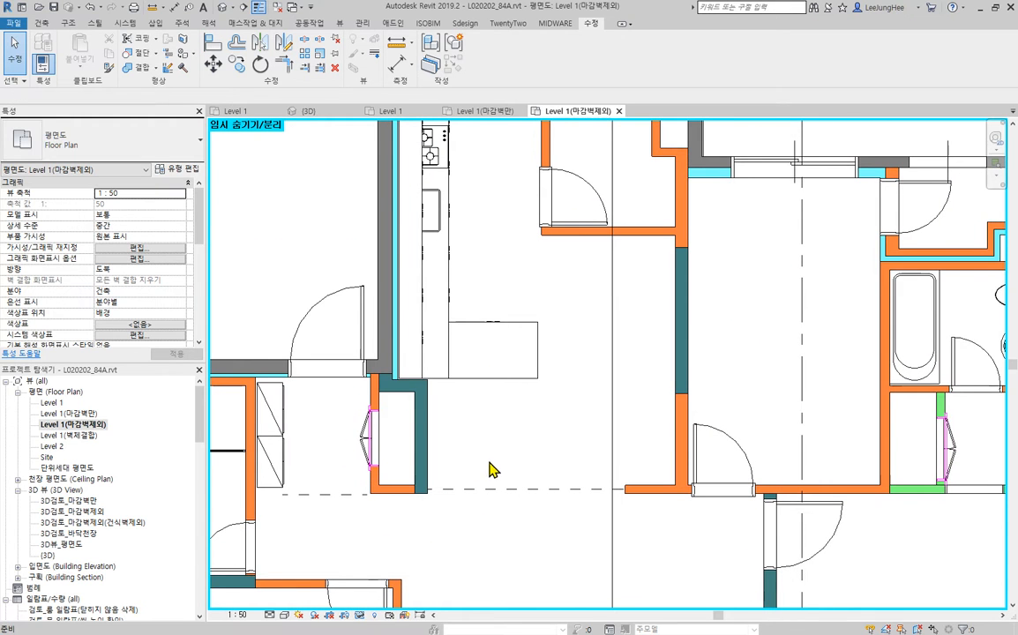
{"action": "scroll", "coordinate": [553, 379], "scroll_direction": "down", "scroll_amount": 2}
{"action": "middle_click_drag", "start_coordinate": [709, 382], "coordinate": [505, 394]}
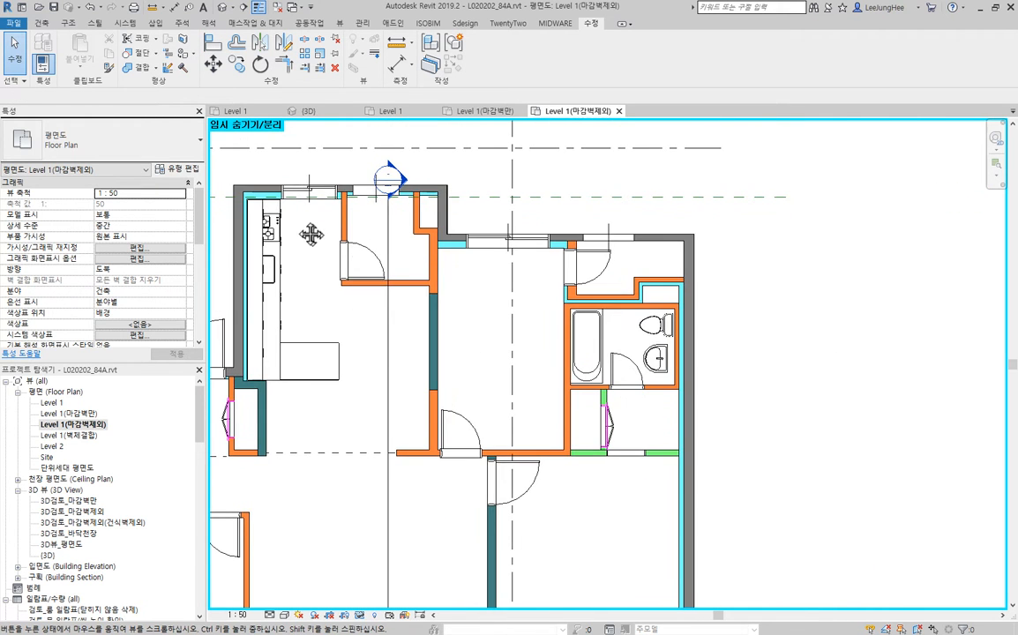
{"action": "scroll", "coordinate": [296, 216], "scroll_direction": "up", "scroll_amount": 5}
{"action": "left_click", "coordinate": [213, 44]}
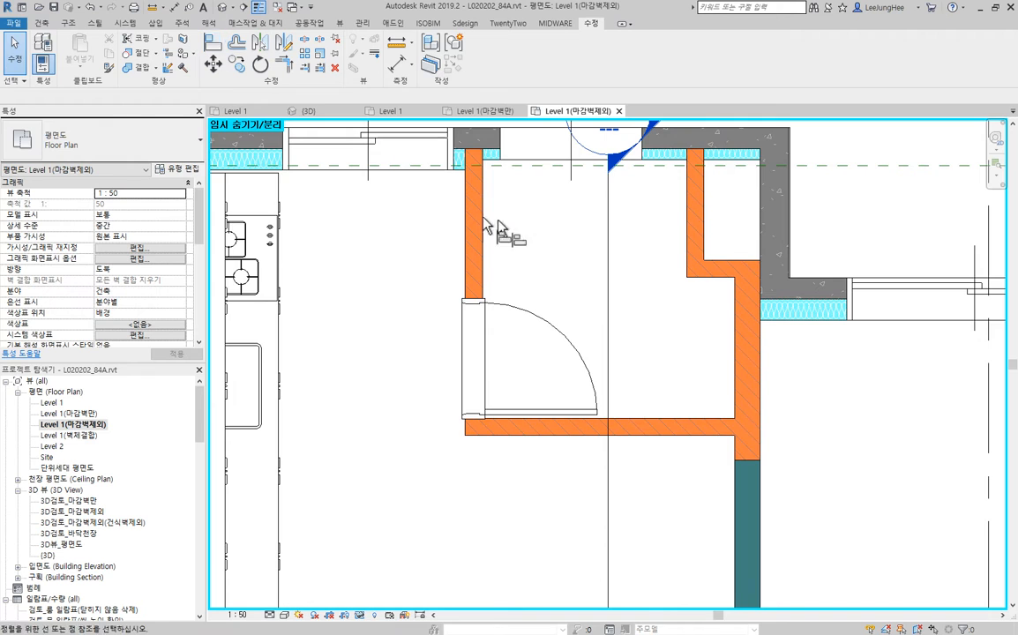
{"action": "scroll", "coordinate": [489, 227], "scroll_direction": "up", "scroll_amount": 2}
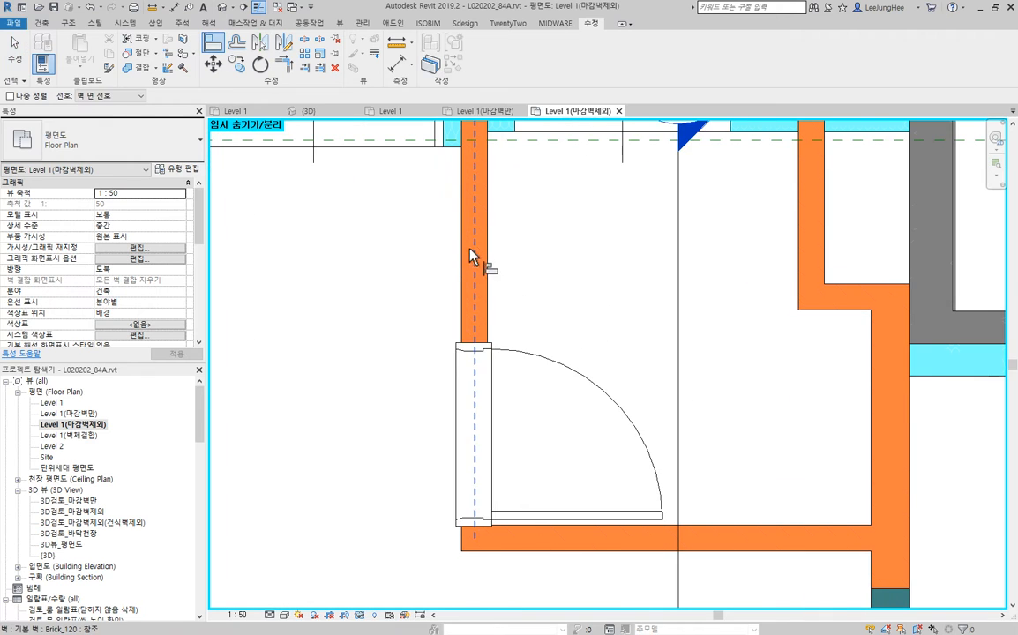
{"action": "left_click", "coordinate": [461, 397]}
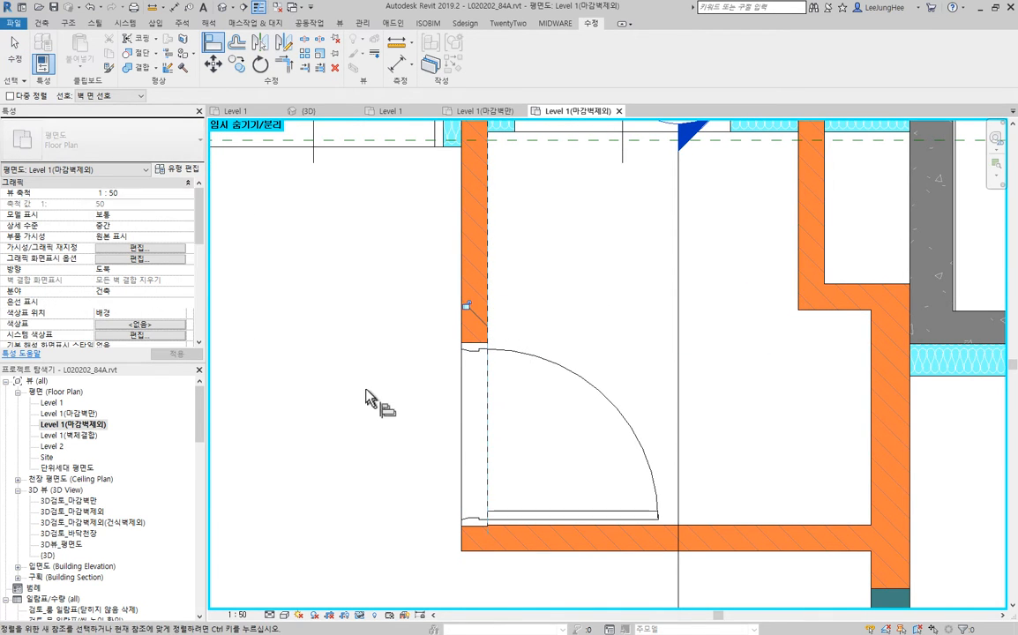
- Set the distance between the H2100_850 door frame's lower end and the adjoining Brick_120 wall face to 0
{"action": "key", "text": "Escape"}
{"action": "scroll", "coordinate": [494, 551], "scroll_direction": "up", "scroll_amount": 3}
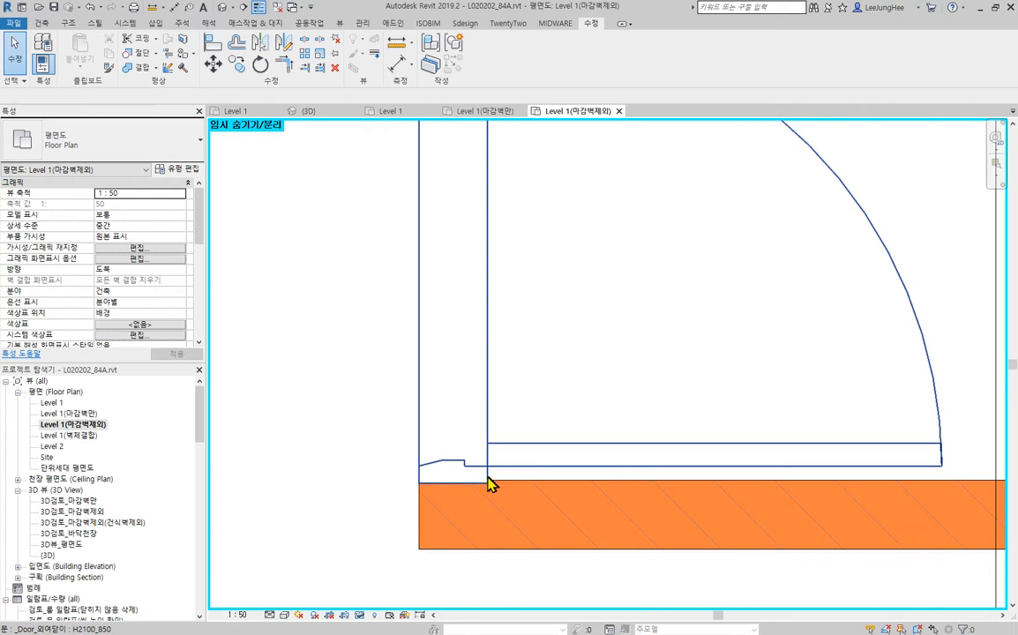
{"action": "scroll", "coordinate": [532, 451], "scroll_direction": "up", "scroll_amount": 1}
{"action": "middle_click_drag", "start_coordinate": [532, 451], "coordinate": [465, 408]}
{"action": "left_click", "coordinate": [472, 423]}
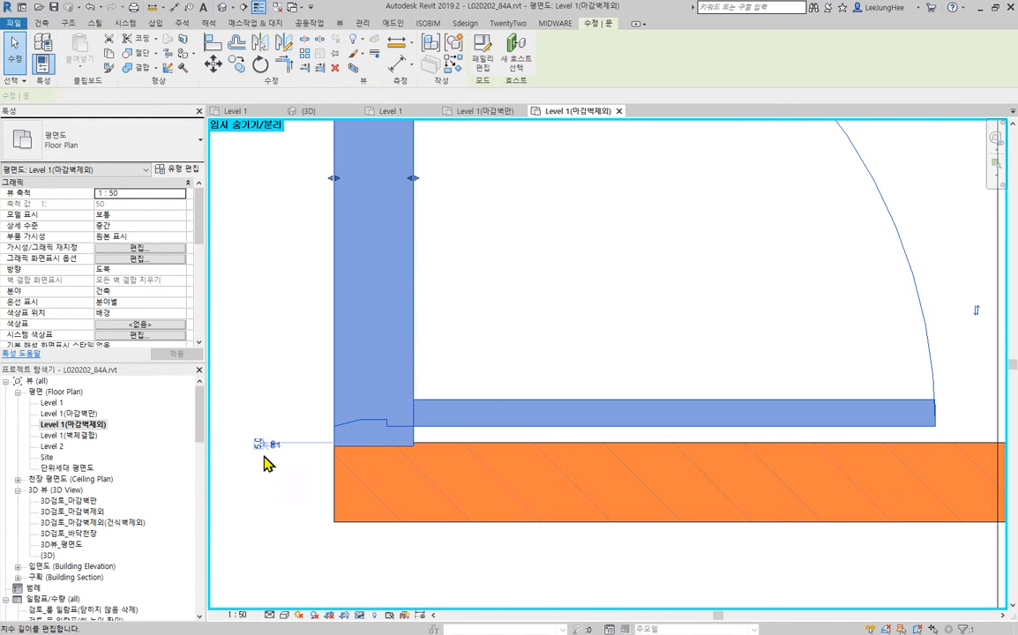
{"action": "left_click", "coordinate": [256, 446]}
{"action": "key", "text": "Return"}
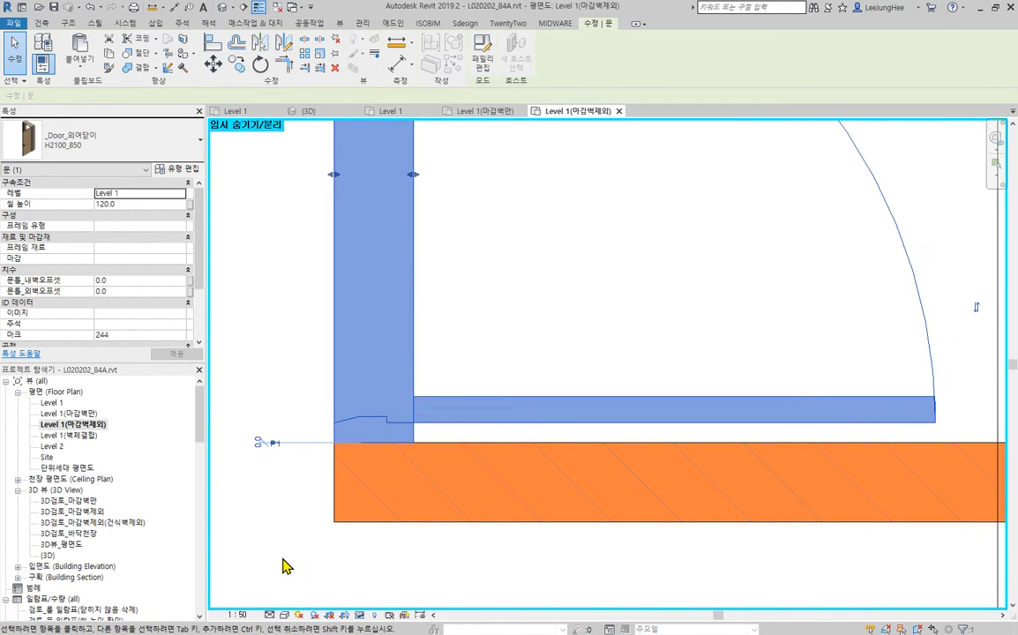
{"action": "scroll", "coordinate": [294, 511], "scroll_direction": "down", "scroll_amount": 3}
{"action": "left_click", "coordinate": [672, 359]}
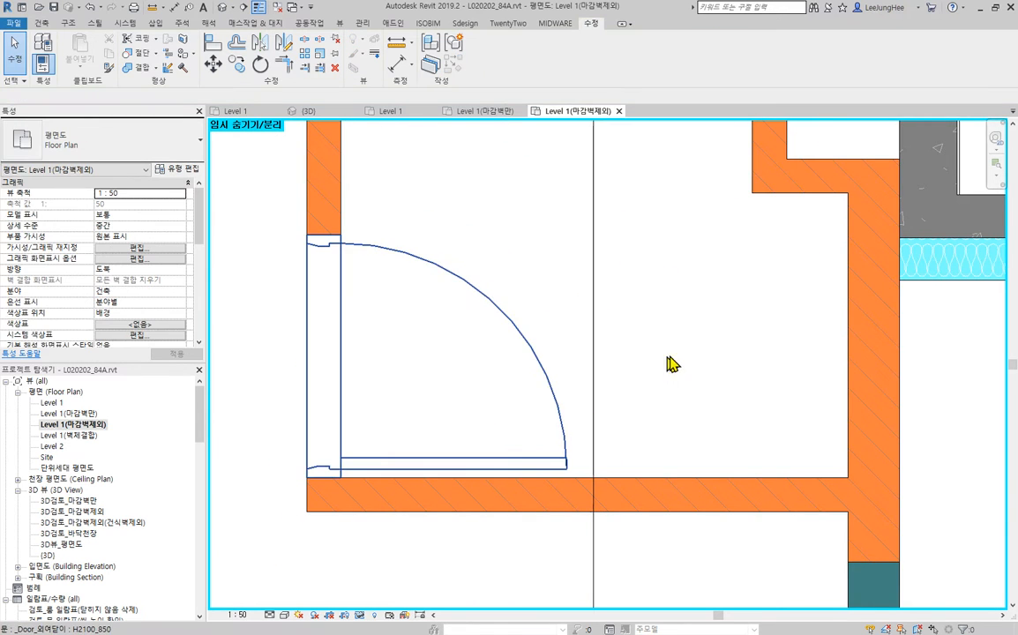
{"action": "scroll", "coordinate": [672, 353], "scroll_direction": "down", "scroll_amount": 2}
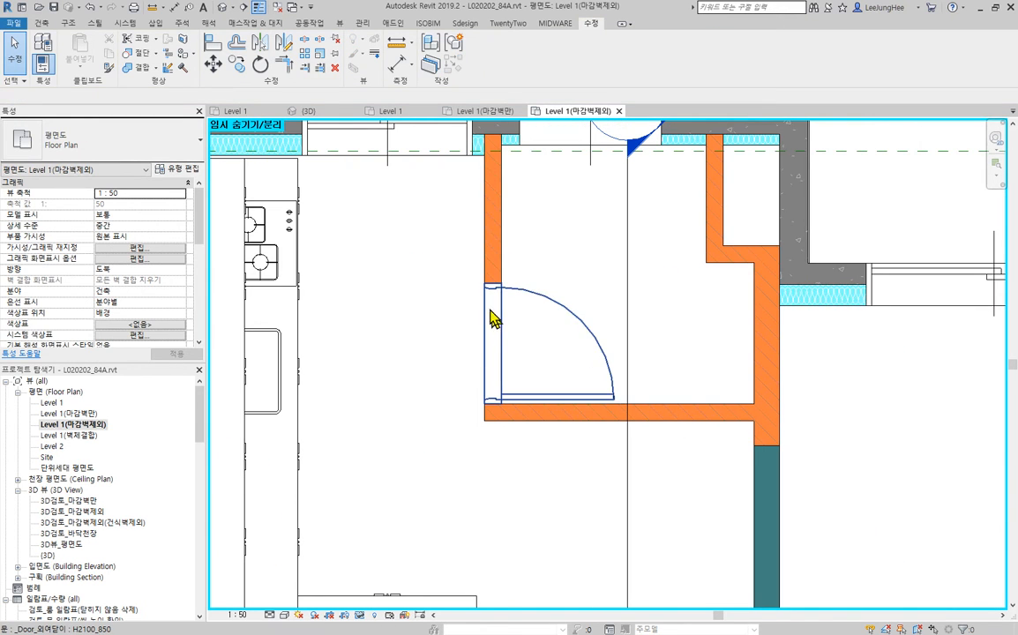
{"action": "scroll", "coordinate": [507, 420], "scroll_direction": "down", "scroll_amount": 2}
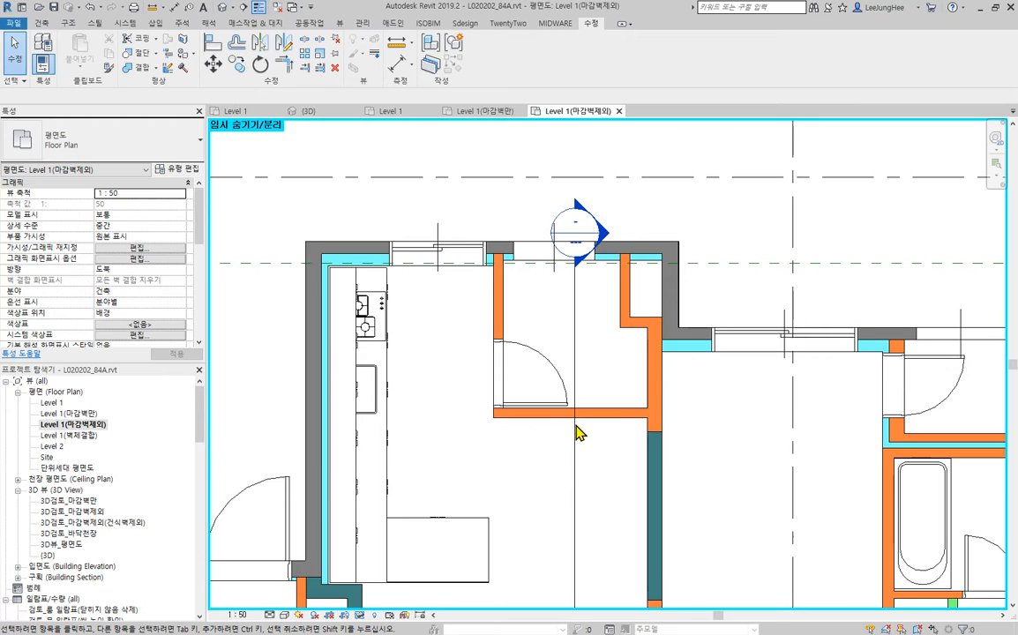
{"action": "scroll", "coordinate": [529, 402], "scroll_direction": "up", "scroll_amount": 5}
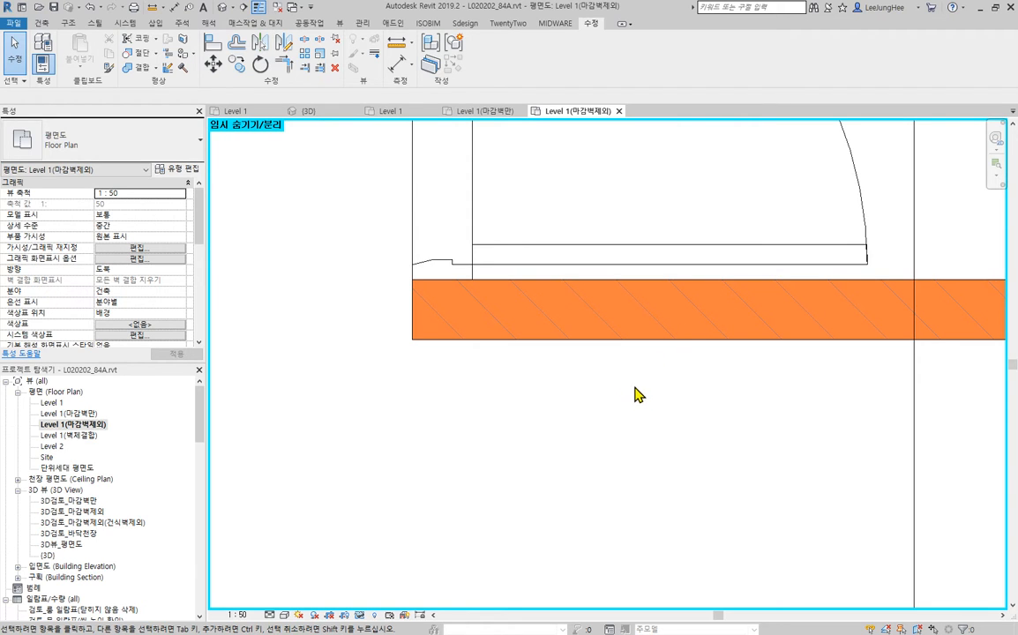
{"action": "scroll", "coordinate": [484, 328], "scroll_direction": "down", "scroll_amount": 3}
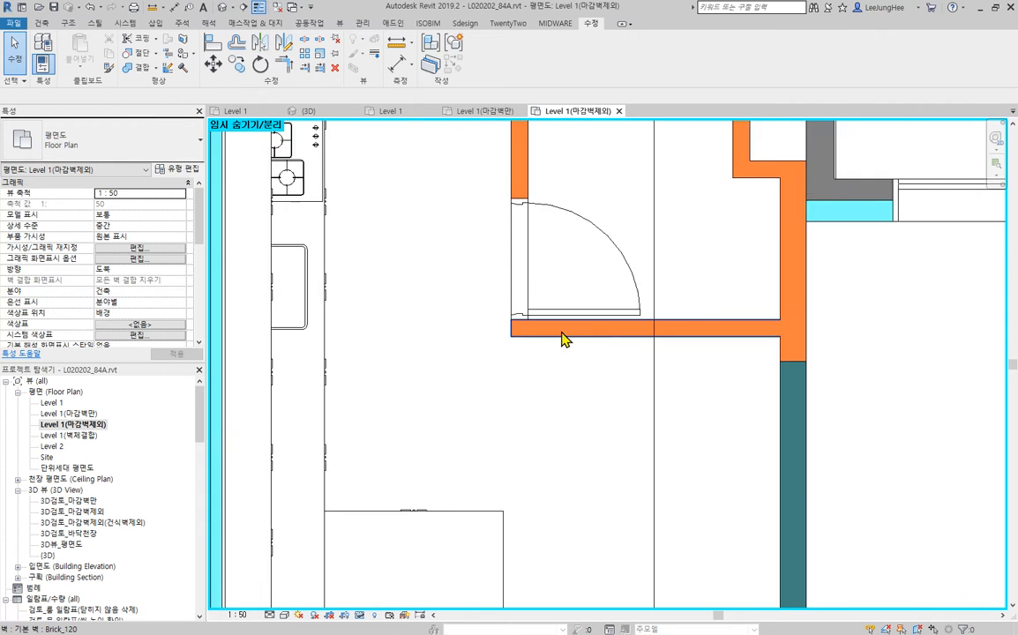
{"action": "scroll", "coordinate": [564, 340], "scroll_direction": "down", "scroll_amount": 3}
- Align both frame edges of the 침실_900 bedroom door with the two faces of the brick wall
{"action": "middle_click_drag", "start_coordinate": [565, 339], "coordinate": [831, 273]}
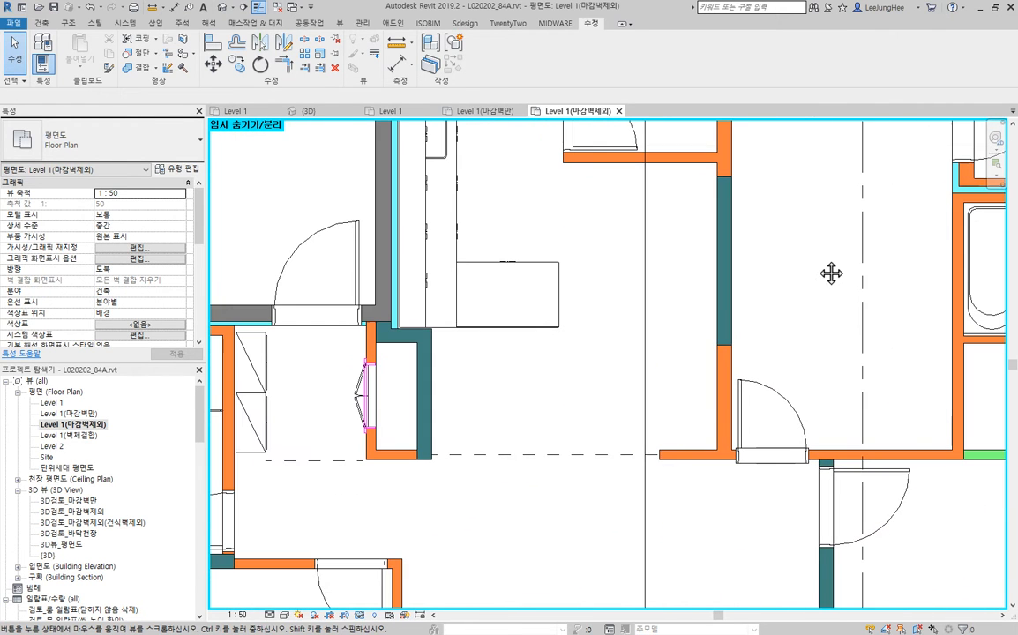
{"action": "middle_click_drag", "start_coordinate": [518, 525], "coordinate": [682, 198]}
{"action": "middle_click_drag", "start_coordinate": [767, 473], "coordinate": [300, 339]}
{"action": "middle_click_drag", "start_coordinate": [277, 148], "coordinate": [630, 473]}
{"action": "middle_click_drag", "start_coordinate": [776, 413], "coordinate": [489, 356]}
{"action": "scroll", "coordinate": [489, 356], "scroll_direction": "up", "scroll_amount": 4}
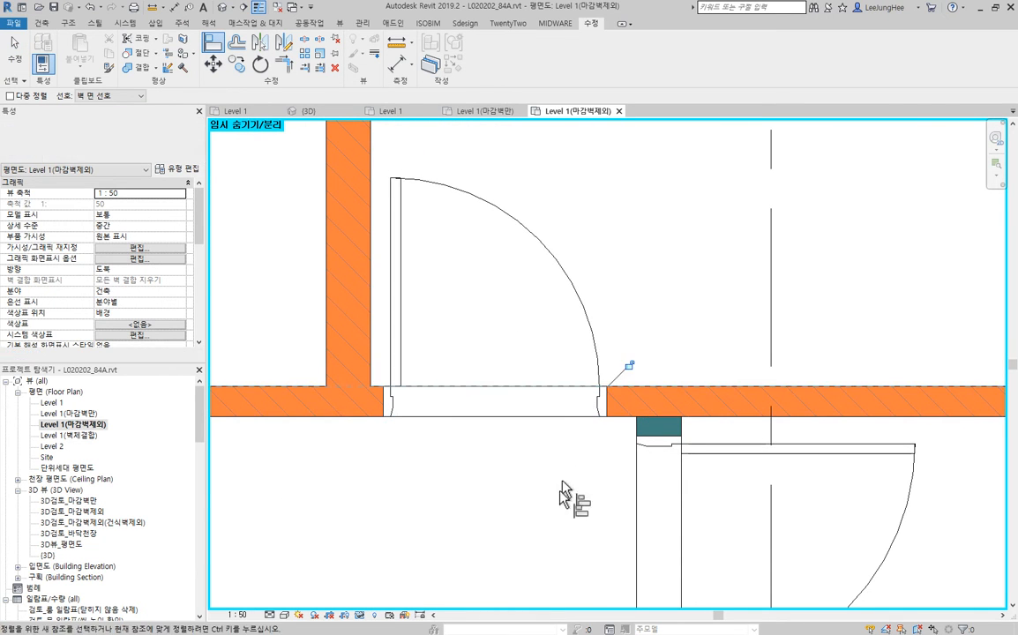
{"action": "scroll", "coordinate": [542, 494], "scroll_direction": "down", "scroll_amount": 4}
{"action": "middle_click_drag", "start_coordinate": [539, 503], "coordinate": [591, 454]}
{"action": "key", "text": "Escape"}
- Examine the fitted doors and wall joins around the kitchen, bedroom and hallway
{"action": "scroll", "coordinate": [444, 481], "scroll_direction": "down", "scroll_amount": 2}
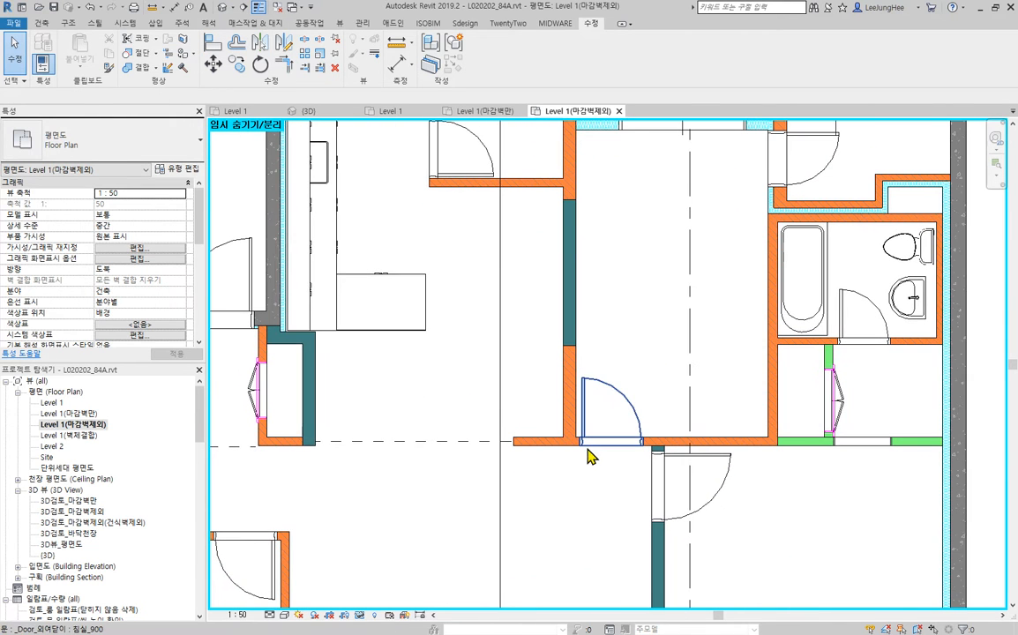
{"action": "scroll", "coordinate": [583, 455], "scroll_direction": "up", "scroll_amount": 3}
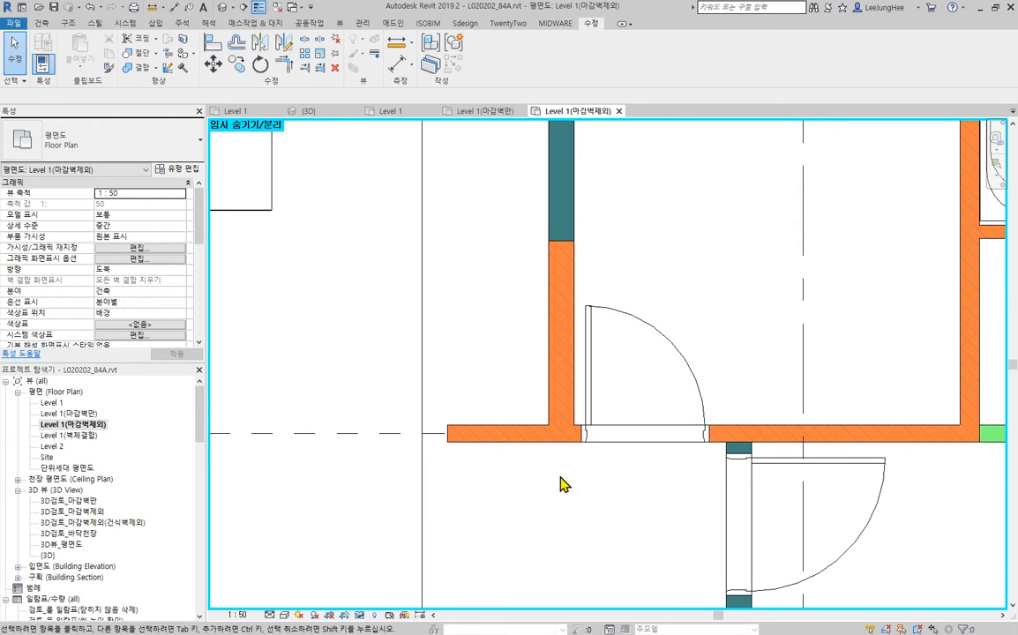
{"action": "scroll", "coordinate": [483, 378], "scroll_direction": "down", "scroll_amount": 3}
{"action": "middle_click_drag", "start_coordinate": [508, 325], "coordinate": [542, 528]}
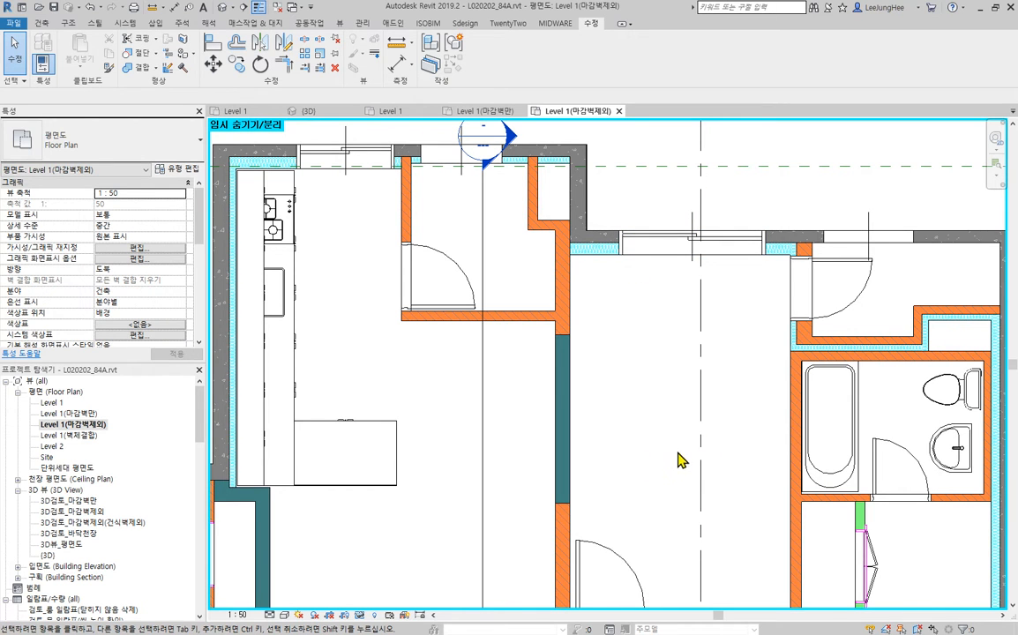
{"action": "middle_click_drag", "start_coordinate": [670, 512], "coordinate": [221, 353]}
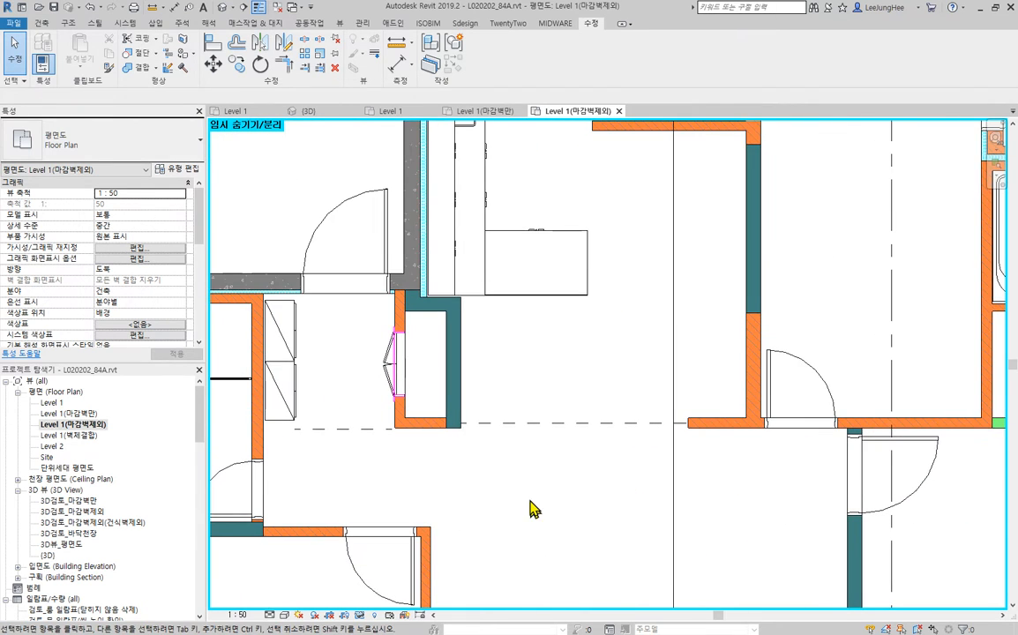
{"action": "middle_click_drag", "start_coordinate": [534, 511], "coordinate": [543, 473]}
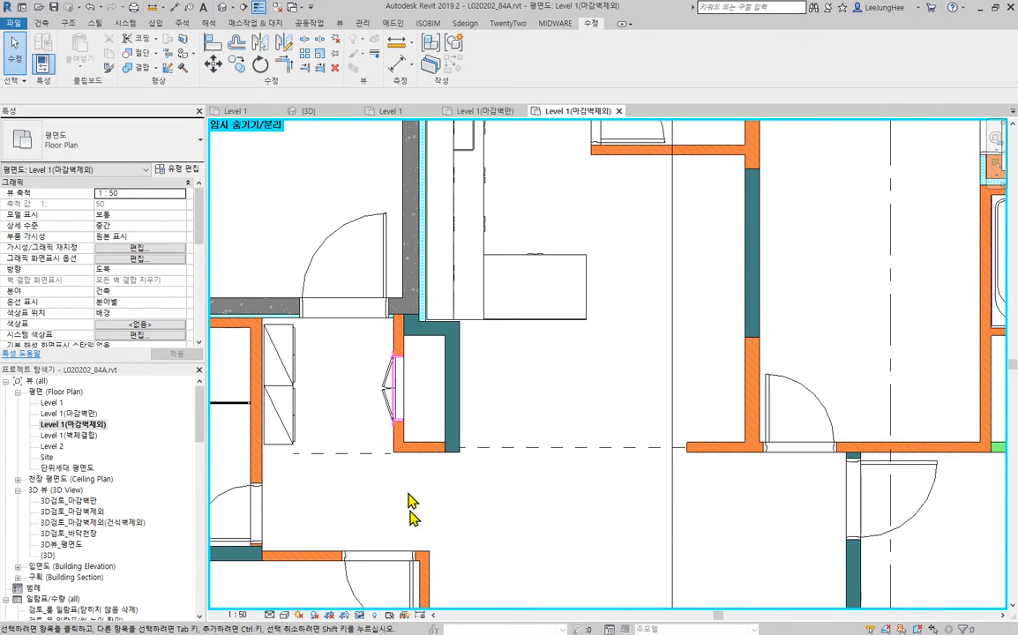
{"action": "middle_click_drag", "start_coordinate": [545, 541], "coordinate": [579, 465]}
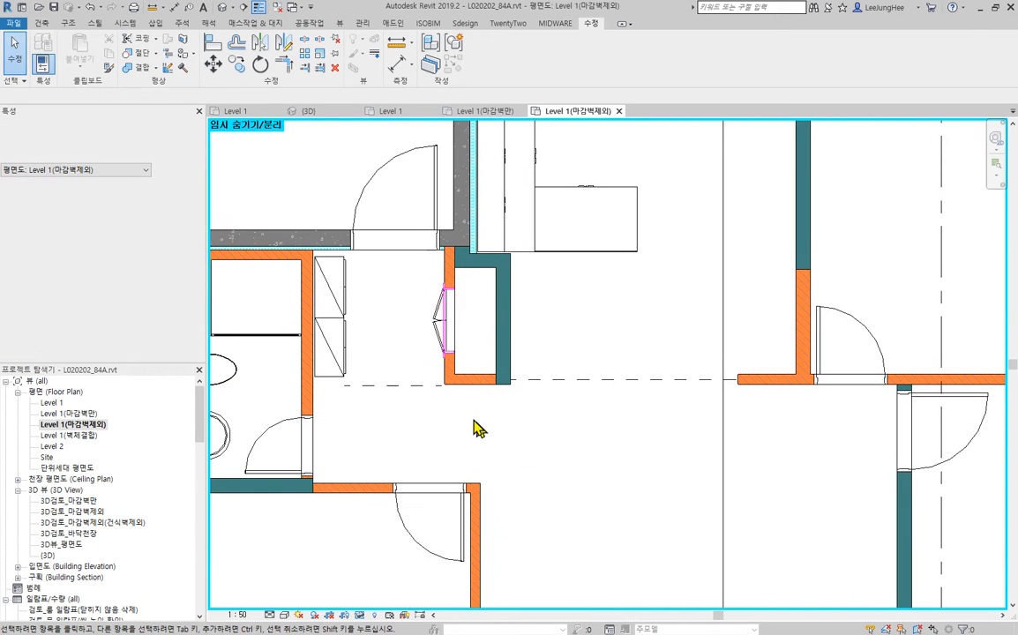
- Align the dashed room separation line between the kitchen and hallway with the lower face of the Brick_120 wall
{"action": "scroll", "coordinate": [662, 383], "scroll_direction": "up", "scroll_amount": 4}
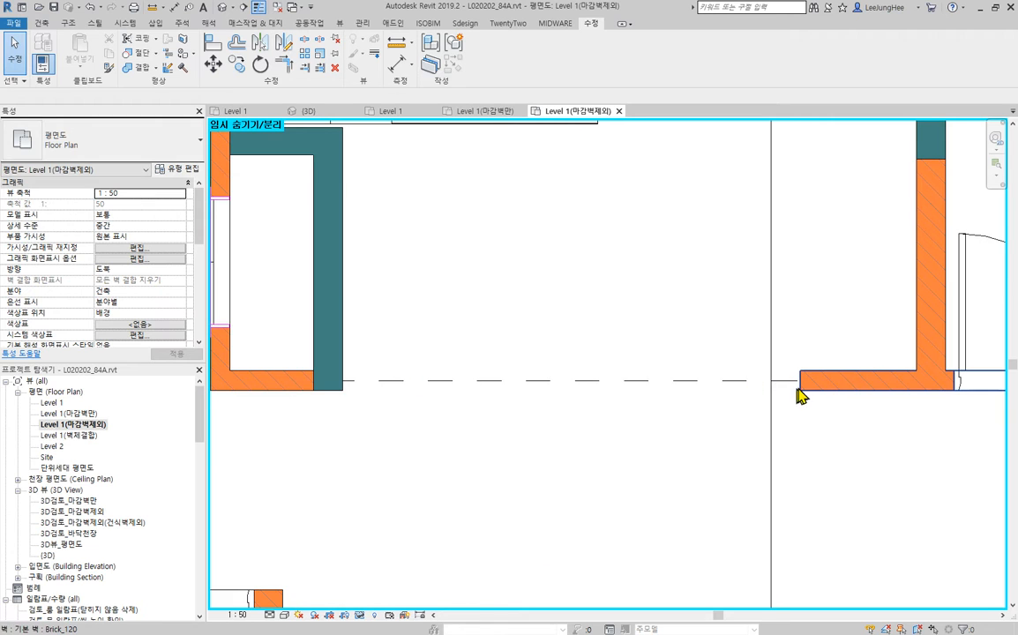
{"action": "left_click", "coordinate": [391, 383]}
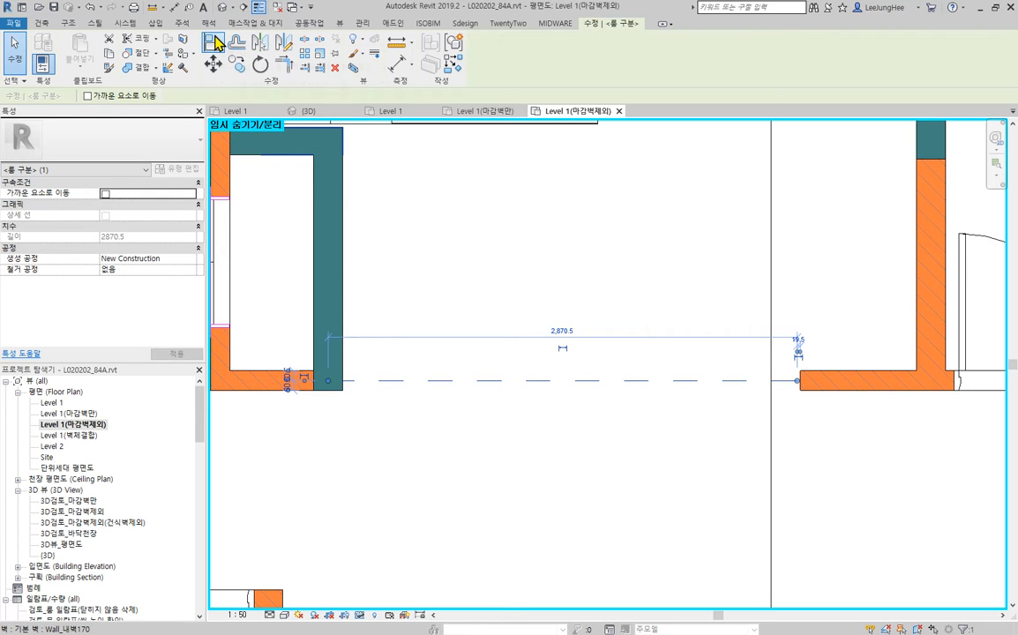
{"action": "left_click", "coordinate": [215, 43]}
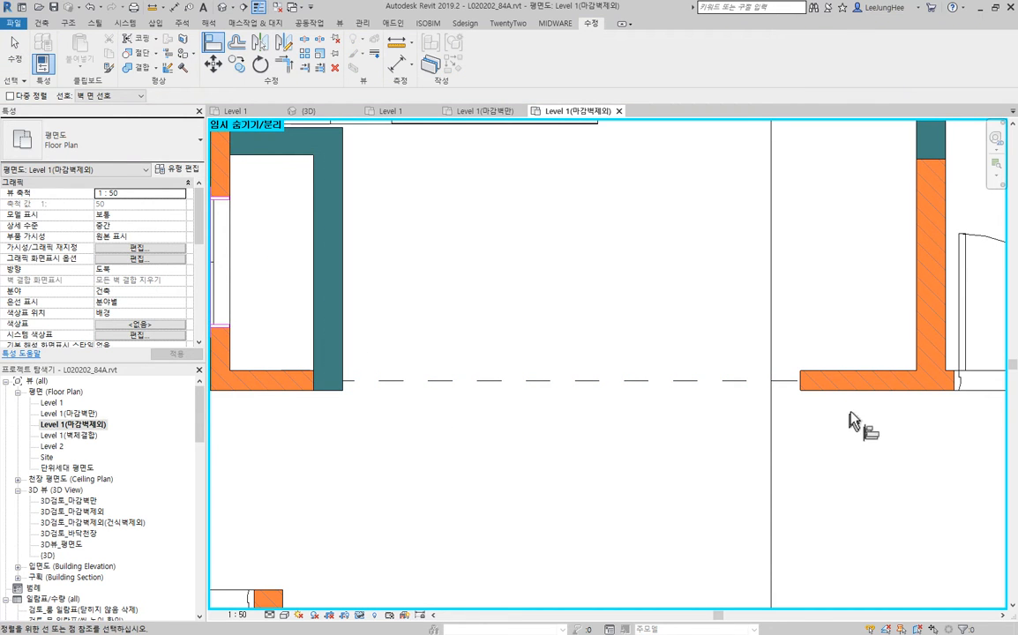
{"action": "left_click", "coordinate": [711, 390]}
{"action": "key", "text": "Escape"}
{"action": "key", "text": "Escape"}
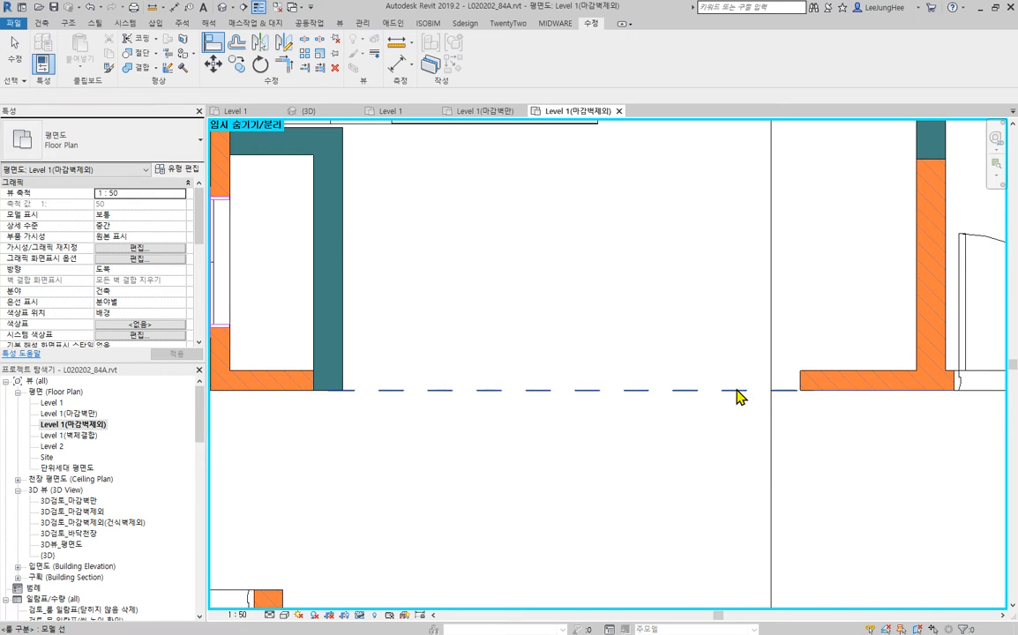
- Extend the kitchen room separation line's free end to the brick wall's lower corner and check its other end at the teal wall
{"action": "left_click", "coordinate": [736, 391]}
{"action": "scroll", "coordinate": [840, 381], "scroll_direction": "up", "scroll_amount": 5}
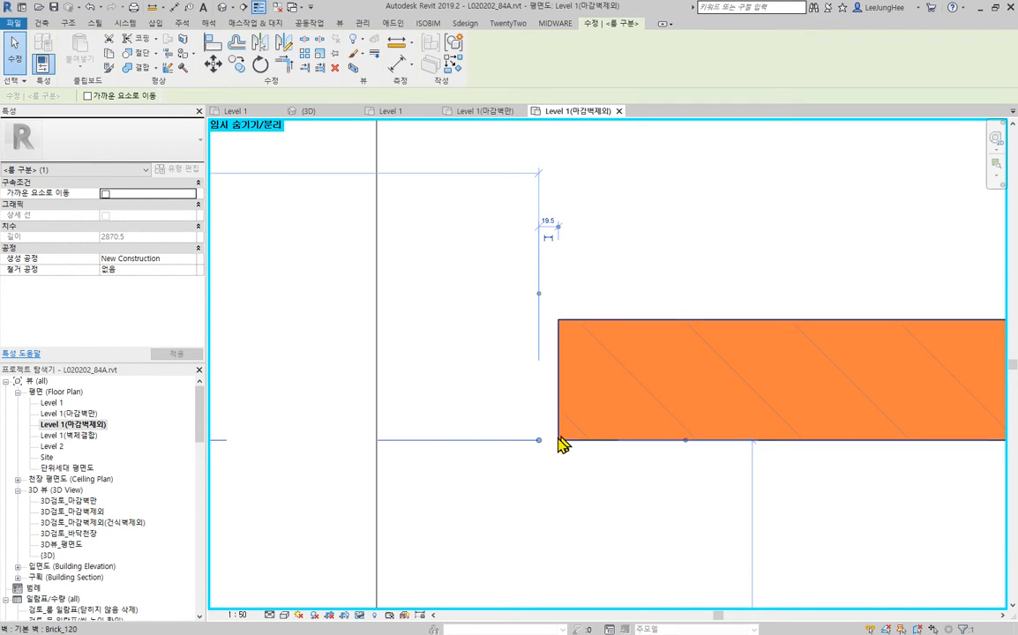
{"action": "left_click_drag", "start_coordinate": [540, 441], "coordinate": [559, 441]}
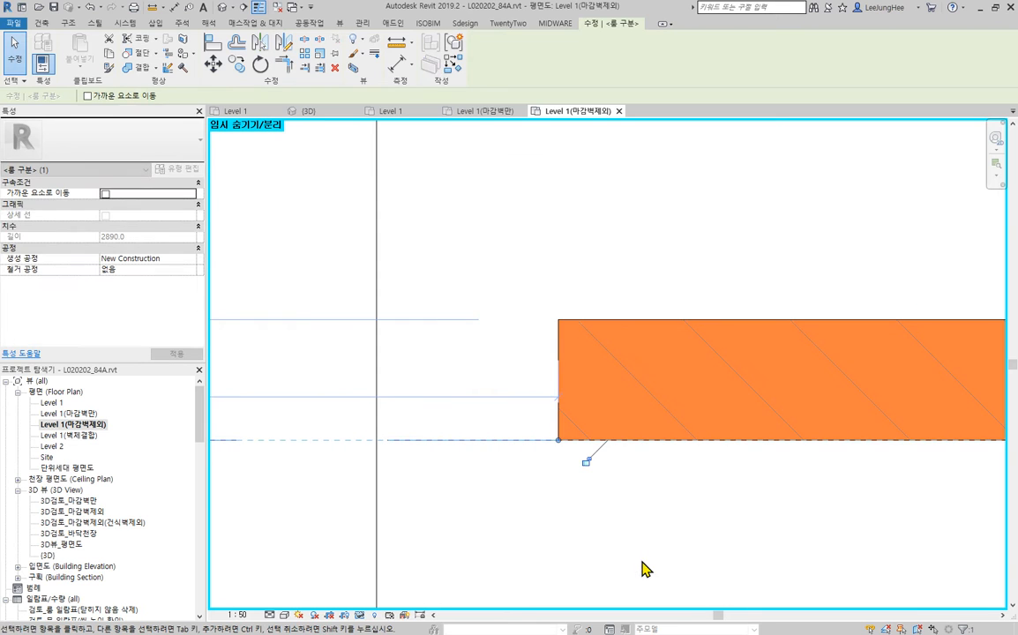
{"action": "scroll", "coordinate": [659, 532], "scroll_direction": "down", "scroll_amount": 5}
{"action": "middle_click_drag", "start_coordinate": [471, 548], "coordinate": [742, 492]}
{"action": "scroll", "coordinate": [447, 454], "scroll_direction": "up", "scroll_amount": 4}
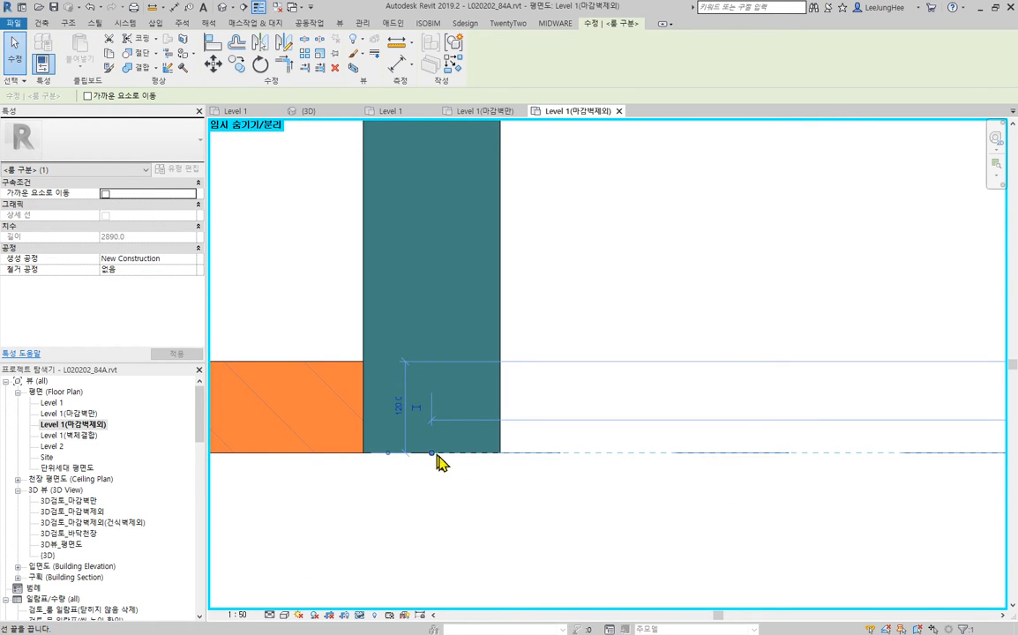
{"action": "left_click", "coordinate": [604, 521]}
- Align the entrance's dashed room separation line with the lower face of the closet's Brick_120 wall
{"action": "scroll", "coordinate": [604, 521], "scroll_direction": "down", "scroll_amount": 6}
{"action": "middle_click_drag", "start_coordinate": [615, 563], "coordinate": [678, 488]}
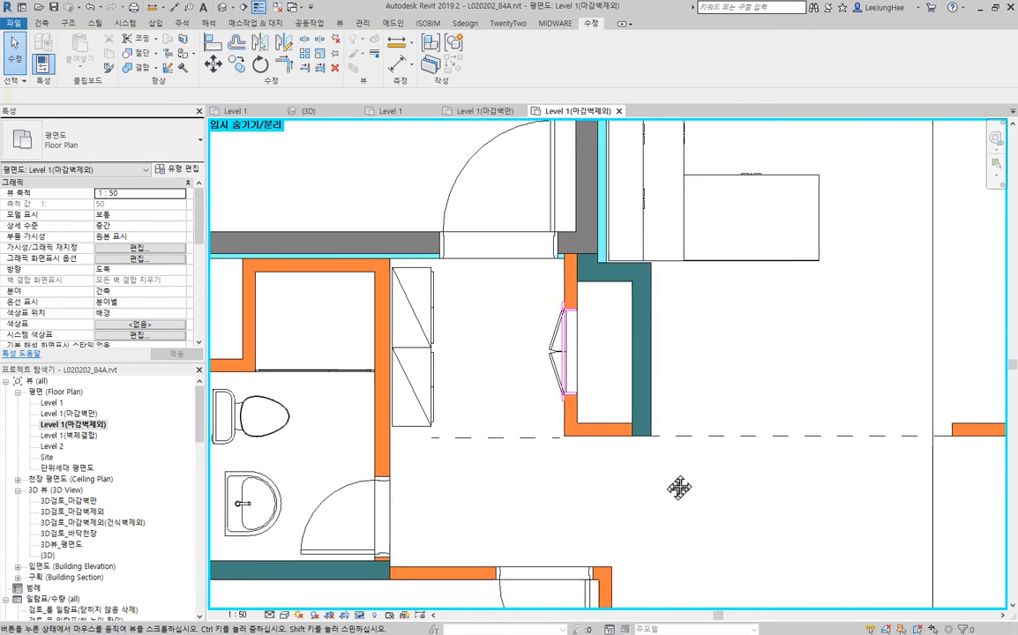
{"action": "left_click", "coordinate": [506, 437]}
{"action": "scroll", "coordinate": [562, 455], "scroll_direction": "up", "scroll_amount": 5}
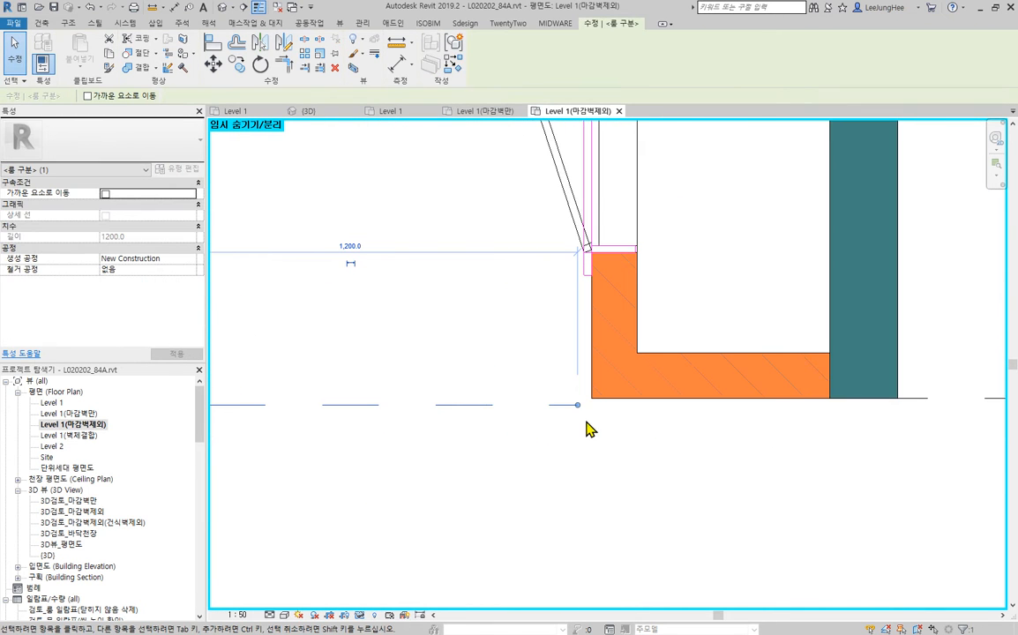
{"action": "left_click", "coordinate": [215, 46]}
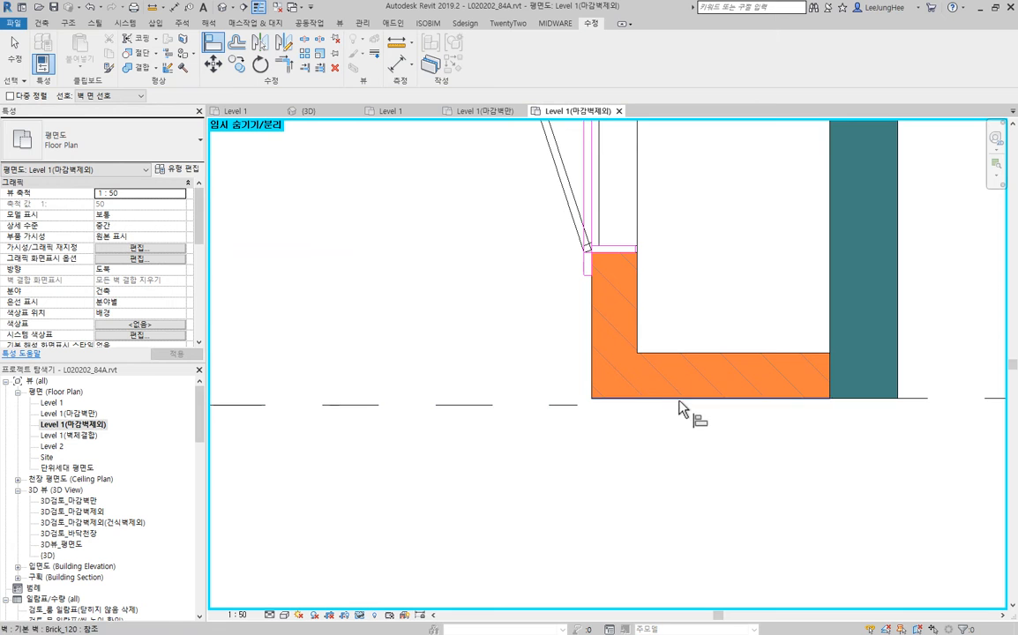
{"action": "left_click", "coordinate": [679, 401]}
{"action": "left_click", "coordinate": [551, 409]}
{"action": "key", "text": "Escape"}
{"action": "key", "text": "Escape"}
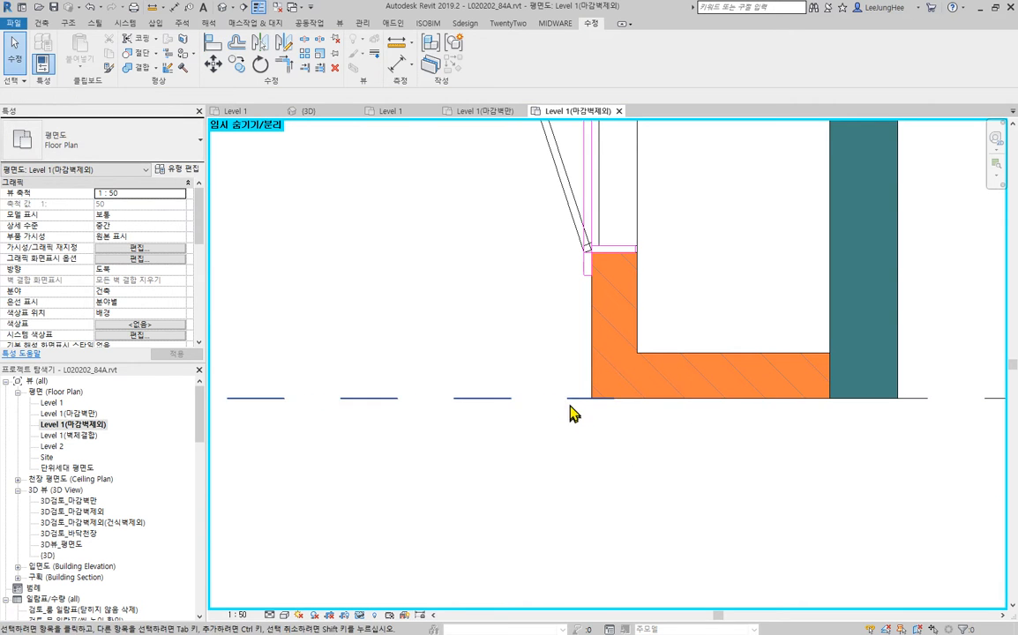
- Extend the entrance room separation line past the shoe cabinet to the centre of the bathroom's brick wall
{"action": "left_click", "coordinate": [570, 402]}
{"action": "scroll", "coordinate": [389, 439], "scroll_direction": "down", "scroll_amount": 3}
{"action": "middle_click_drag", "start_coordinate": [388, 441], "coordinate": [741, 407]}
{"action": "scroll", "coordinate": [550, 375], "scroll_direction": "up", "scroll_amount": 3}
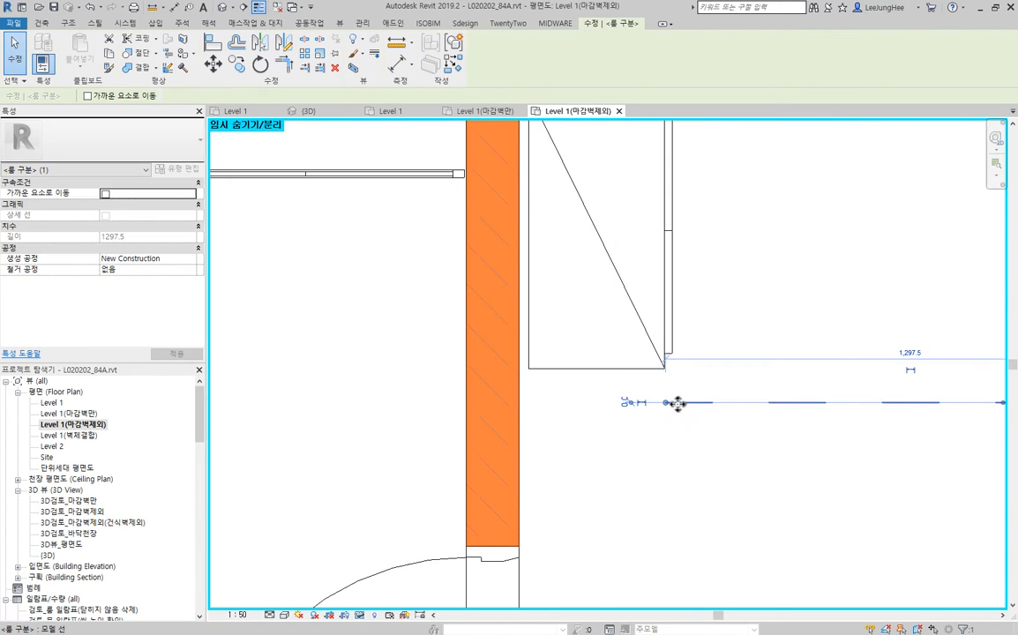
{"action": "left_click_drag", "start_coordinate": [578, 404], "coordinate": [493, 402]}
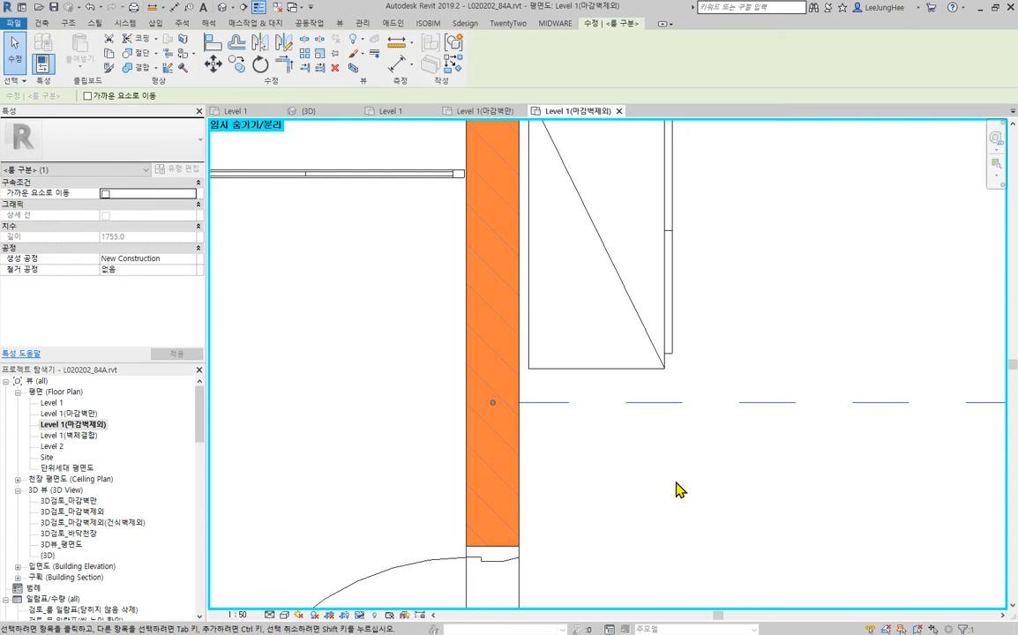
{"action": "left_click", "coordinate": [674, 484]}
{"action": "scroll", "coordinate": [682, 479], "scroll_direction": "down", "scroll_amount": 6}
{"action": "middle_click_drag", "start_coordinate": [838, 478], "coordinate": [606, 436]}
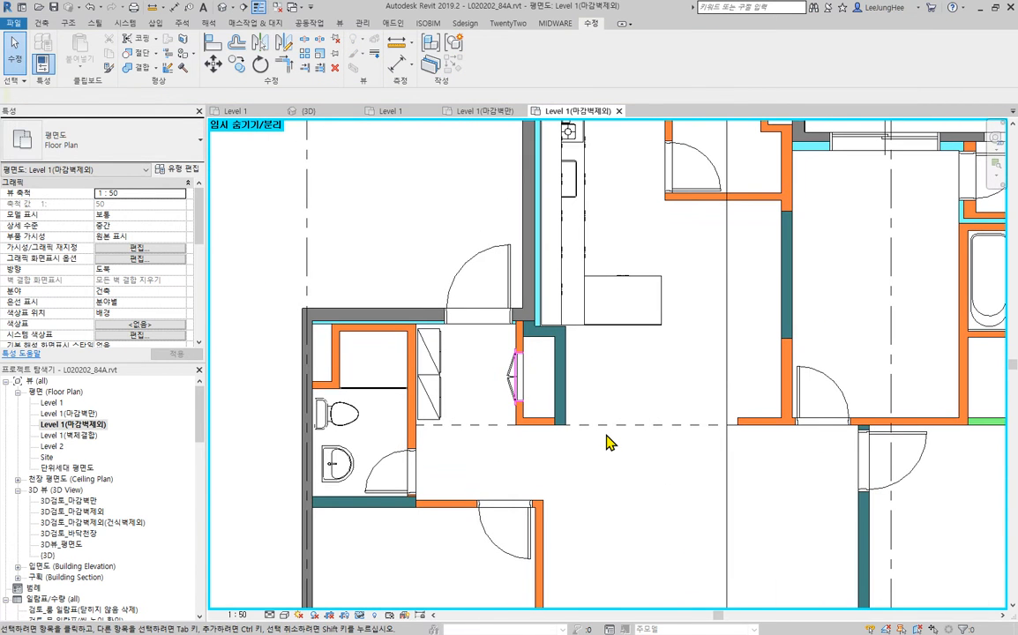
- Reset the temporary hide/isolate of the Level 1(마감벽제외) plan so all hidden elements are restored
{"action": "scroll", "coordinate": [606, 441], "scroll_direction": "down", "scroll_amount": 3}
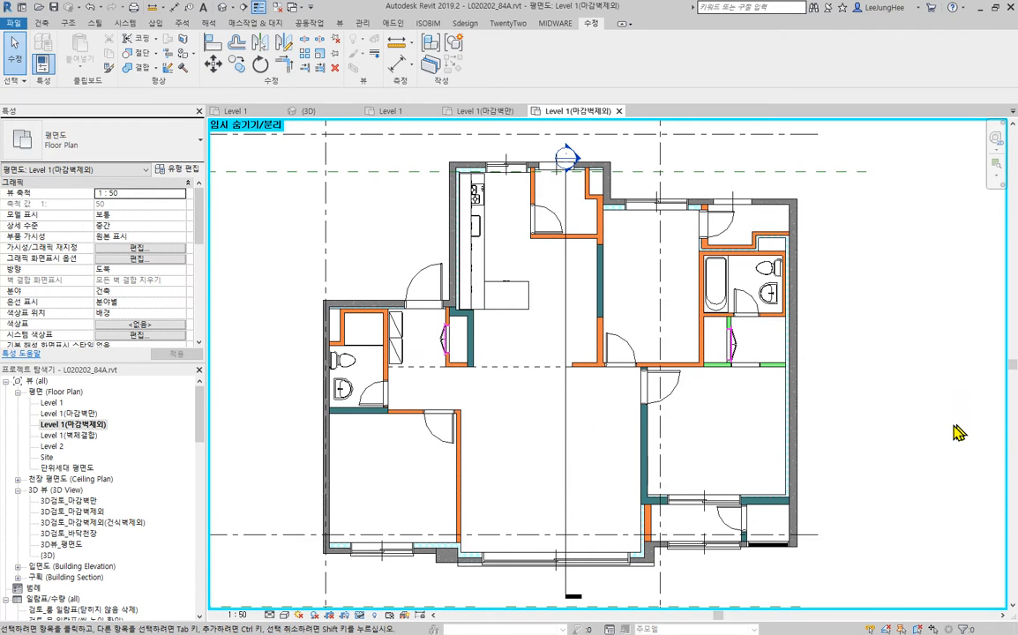
{"action": "scroll", "coordinate": [958, 432], "scroll_direction": "down", "scroll_amount": 2}
{"action": "middle_click_drag", "start_coordinate": [959, 432], "coordinate": [796, 389]}
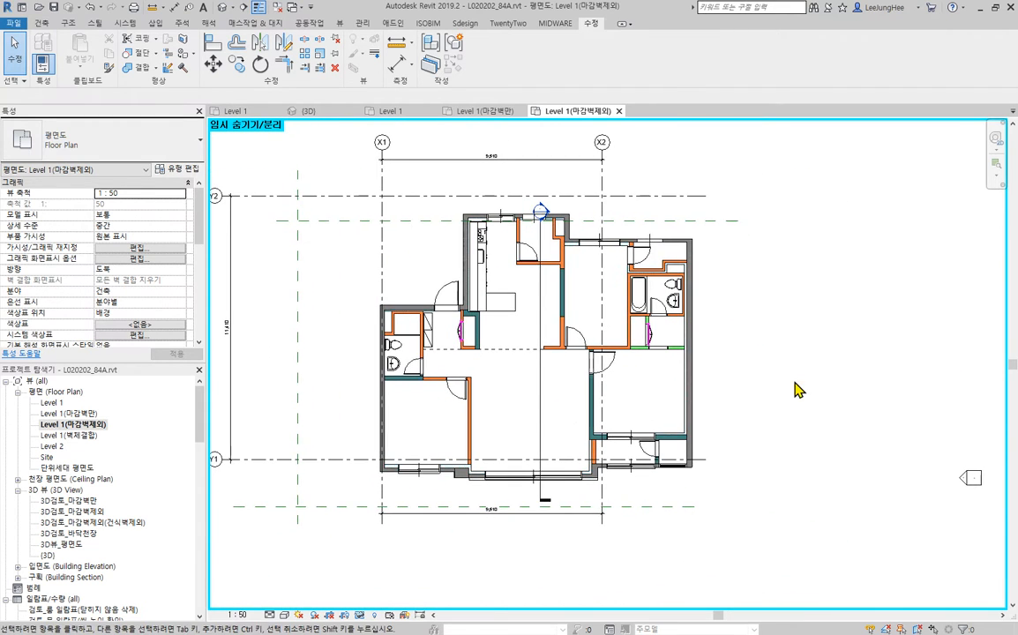
{"action": "left_click", "coordinate": [359, 615]}
{"action": "left_click", "coordinate": [430, 603]}
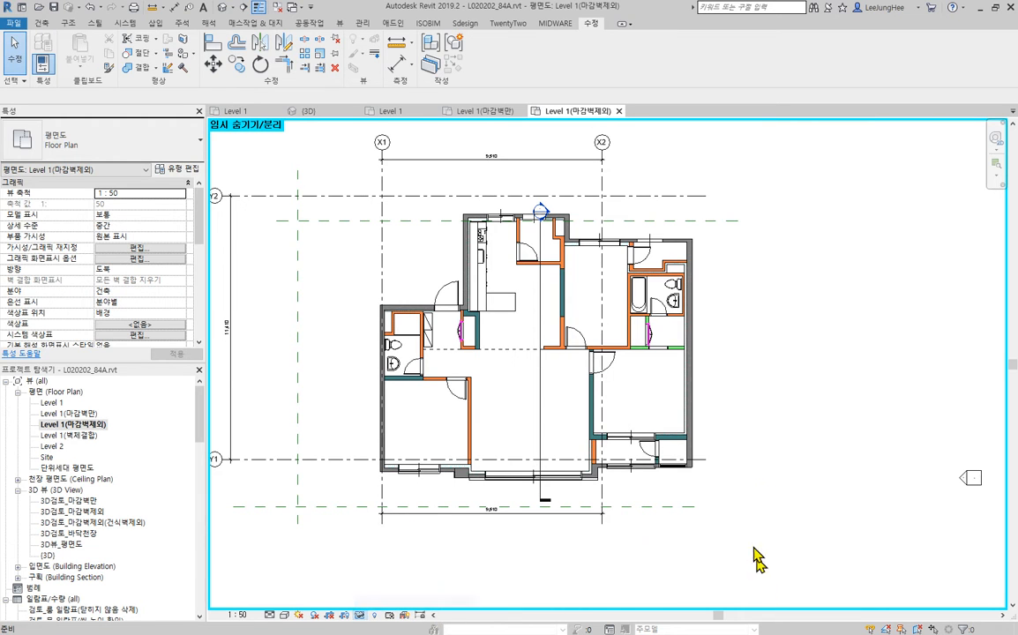
- Examine the small shaft rooms named 룸 beside 욕실2, 욕실1 and 다용도실, including their room properties
{"action": "scroll", "coordinate": [565, 298], "scroll_direction": "up", "scroll_amount": 3}
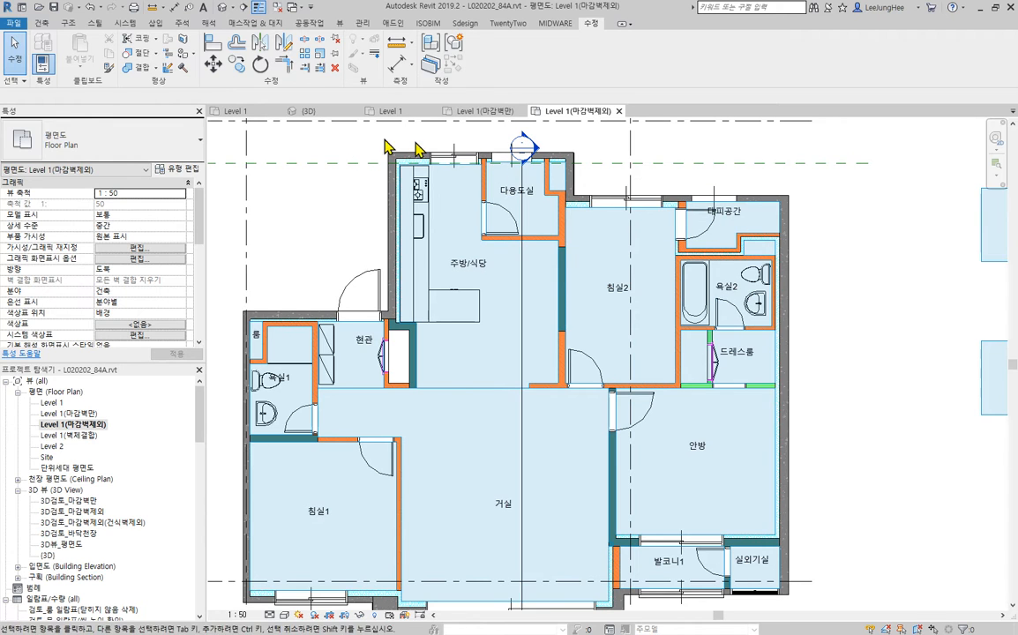
{"action": "left_click", "coordinate": [757, 254]}
{"action": "scroll", "coordinate": [761, 252], "scroll_direction": "up", "scroll_amount": 3}
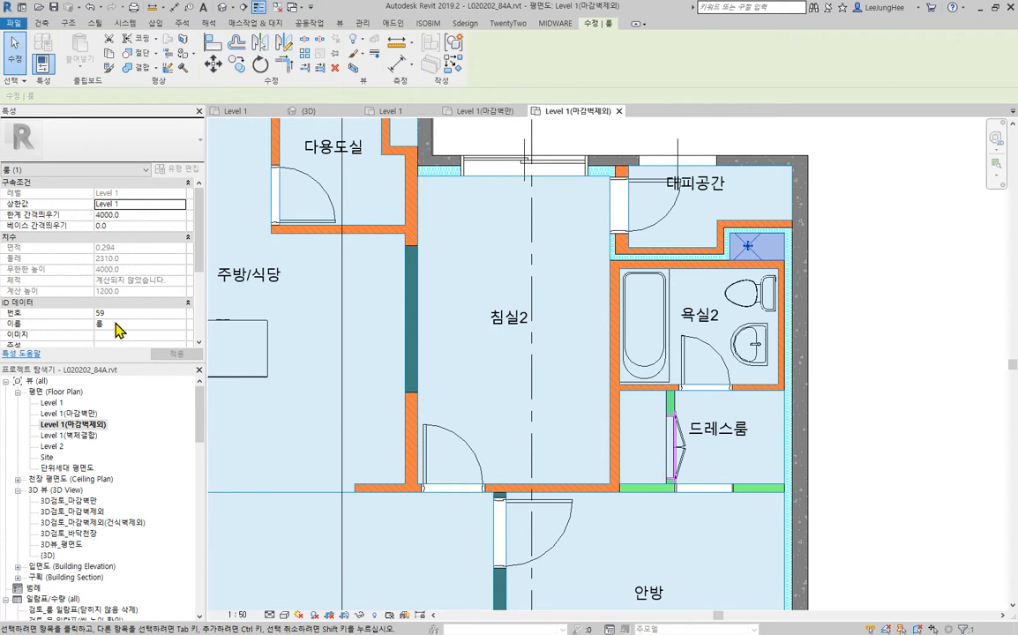
{"action": "scroll", "coordinate": [307, 306], "scroll_direction": "down", "scroll_amount": 4}
{"action": "scroll", "coordinate": [359, 344], "scroll_direction": "up", "scroll_amount": 5}
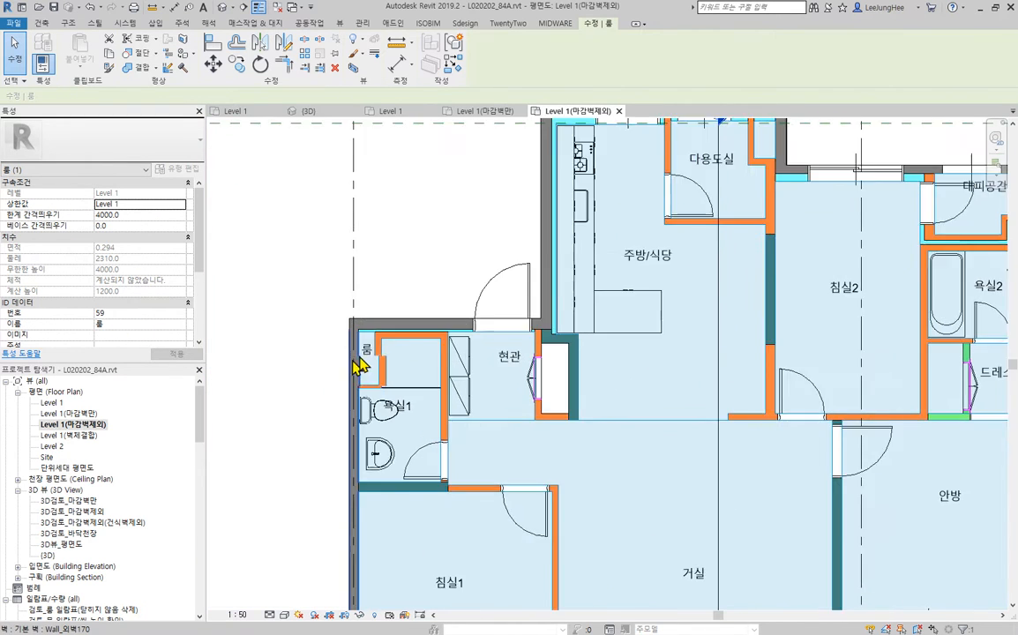
{"action": "scroll", "coordinate": [556, 362], "scroll_direction": "down", "scroll_amount": 4}
{"action": "scroll", "coordinate": [636, 216], "scroll_direction": "up", "scroll_amount": 2}
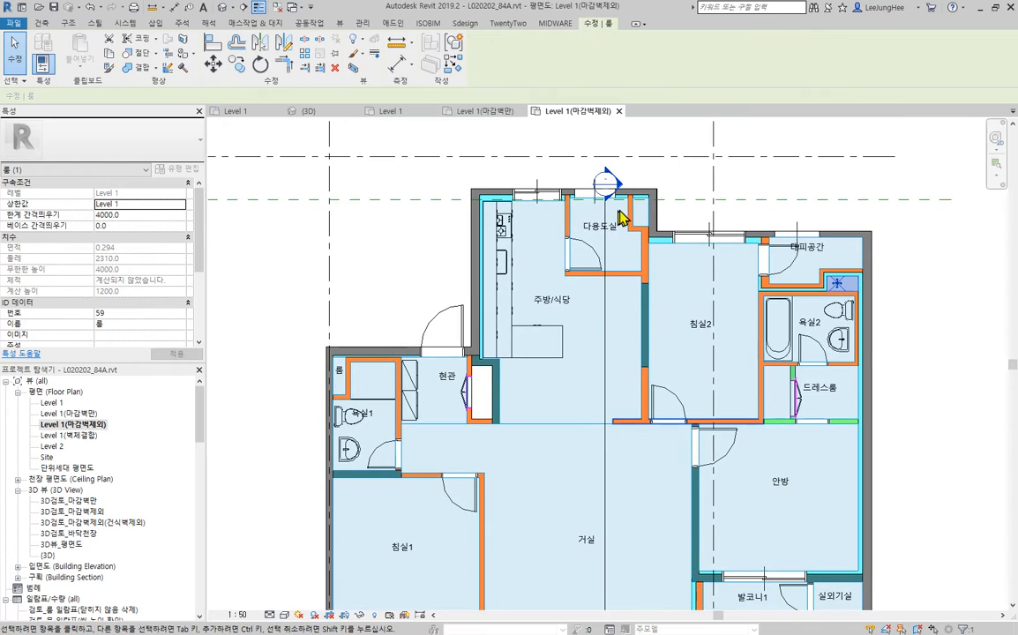
{"action": "scroll", "coordinate": [643, 219], "scroll_direction": "up", "scroll_amount": 3}
{"action": "scroll", "coordinate": [654, 222], "scroll_direction": "up", "scroll_amount": 2}
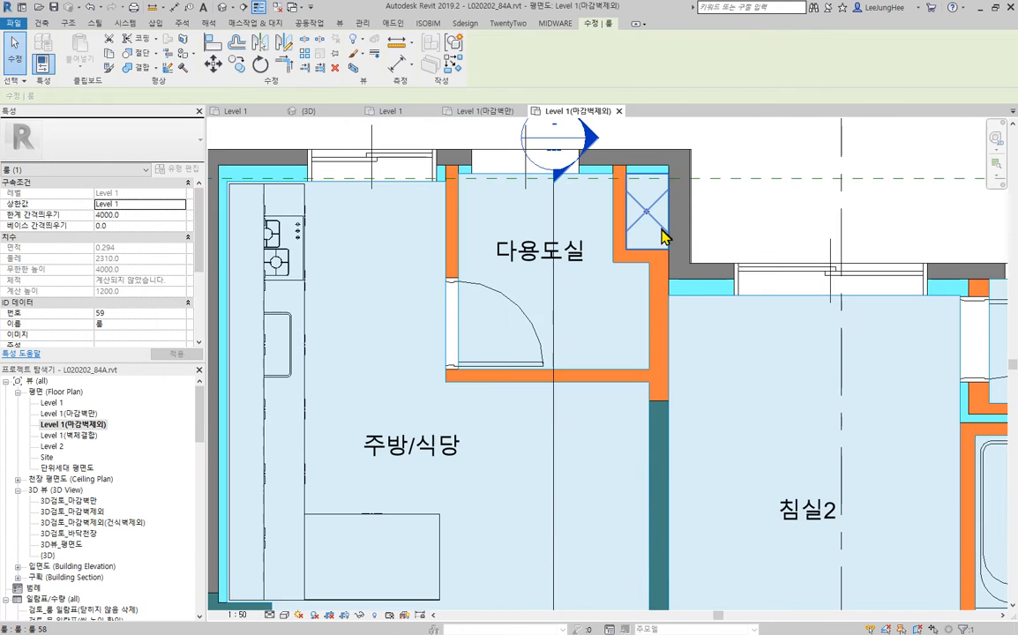
{"action": "left_click", "coordinate": [663, 228]}
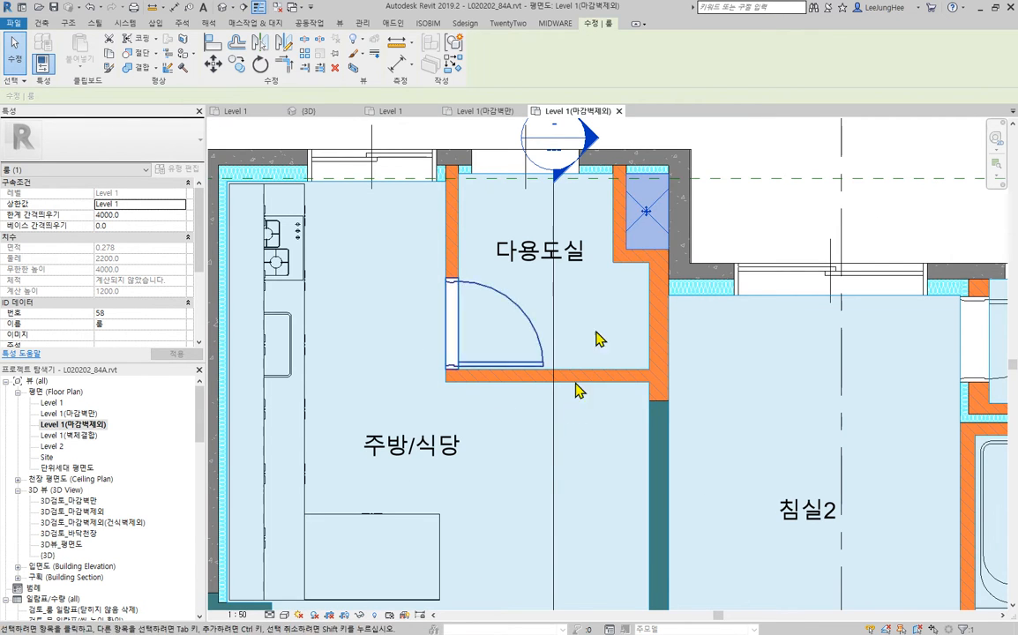
{"action": "scroll", "coordinate": [545, 414], "scroll_direction": "down", "scroll_amount": 4}
{"action": "scroll", "coordinate": [768, 441], "scroll_direction": "up", "scroll_amount": 1}
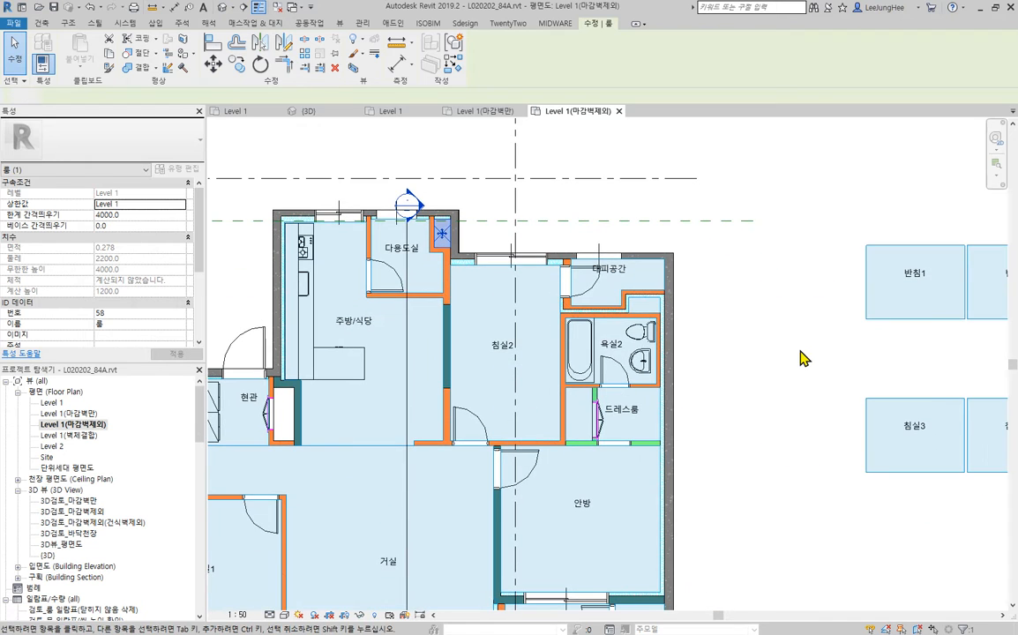
{"action": "key", "text": "Escape"}
{"action": "scroll", "coordinate": [356, 228], "scroll_direction": "up", "scroll_amount": 2}
{"action": "scroll", "coordinate": [305, 247], "scroll_direction": "up", "scroll_amount": 3}
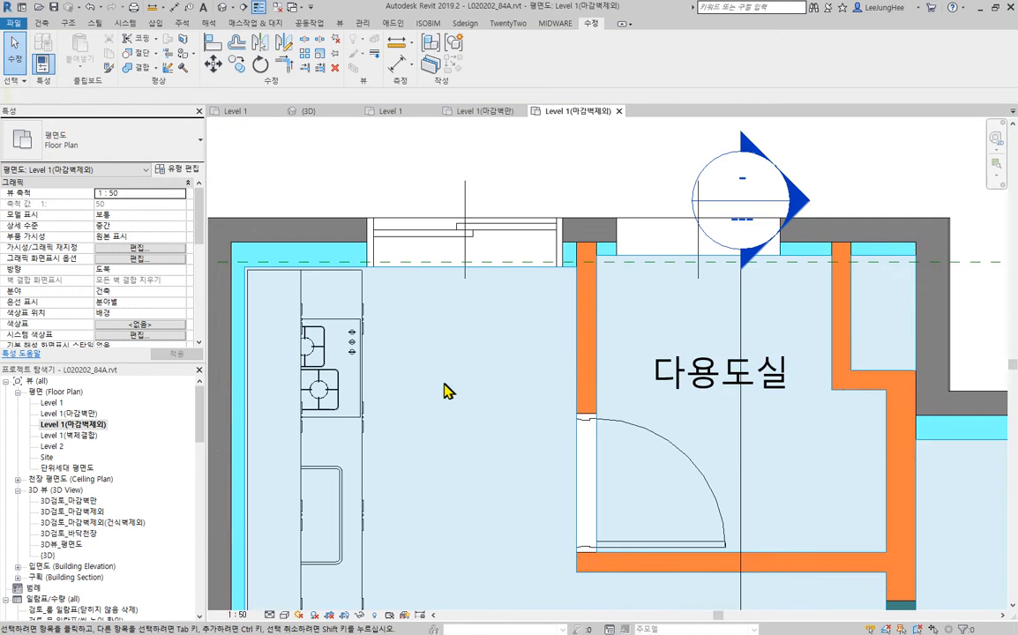
- Delete all the spare rooms placed in the column between the apartment plan and the family samples
{"action": "scroll", "coordinate": [446, 395], "scroll_direction": "down", "scroll_amount": 6}
{"action": "middle_click_drag", "start_coordinate": [696, 467], "coordinate": [587, 302]}
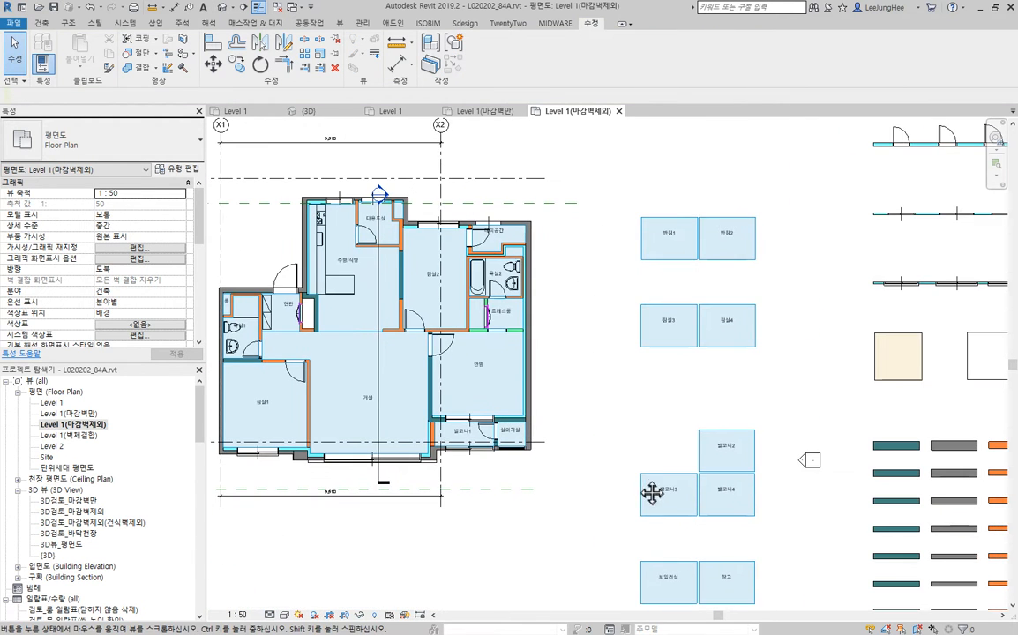
{"action": "middle_click_drag", "start_coordinate": [652, 494], "coordinate": [652, 490]}
{"action": "scroll", "coordinate": [575, 482], "scroll_direction": "down", "scroll_amount": 2}
{"action": "middle_click_drag", "start_coordinate": [581, 484], "coordinate": [529, 454]}
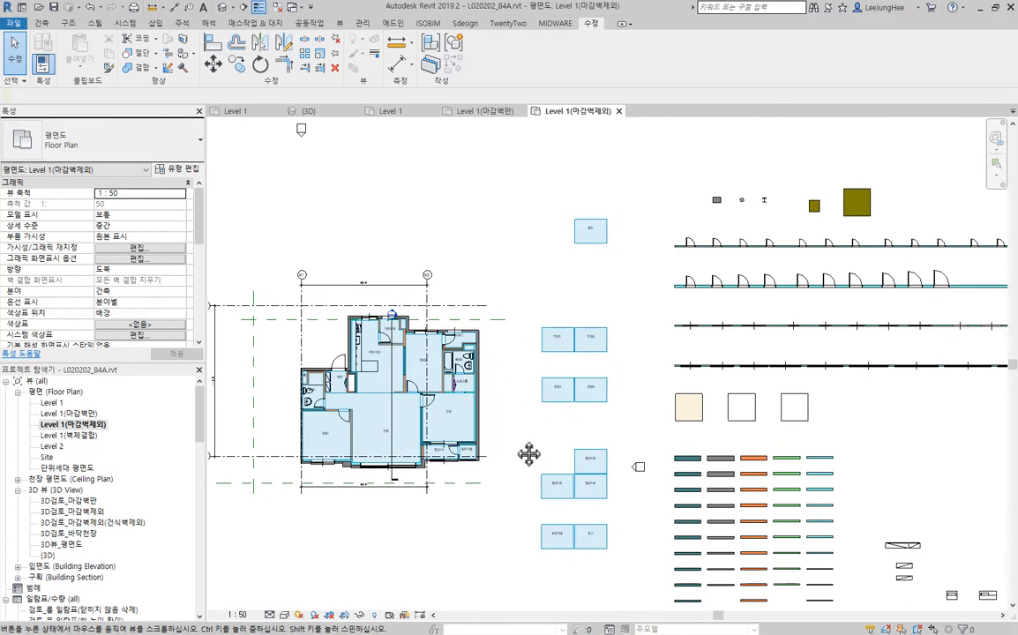
{"action": "scroll", "coordinate": [475, 391], "scroll_direction": "down", "scroll_amount": 2}
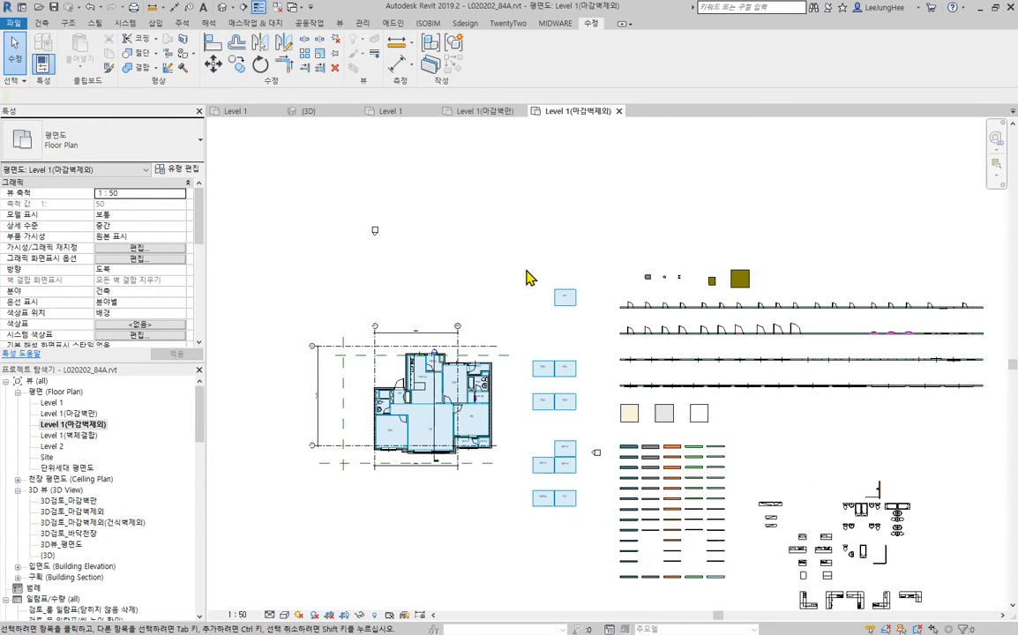
{"action": "left_click_drag", "start_coordinate": [524, 252], "coordinate": [581, 579]}
{"action": "key", "text": "Delete"}
- Delete all unplaced (배치 안 됨) rooms from the 검토_룸 일람표(닫히지 않음 삭제) schedule and close it
{"action": "scroll", "coordinate": [545, 437], "scroll_direction": "up", "scroll_amount": 3}
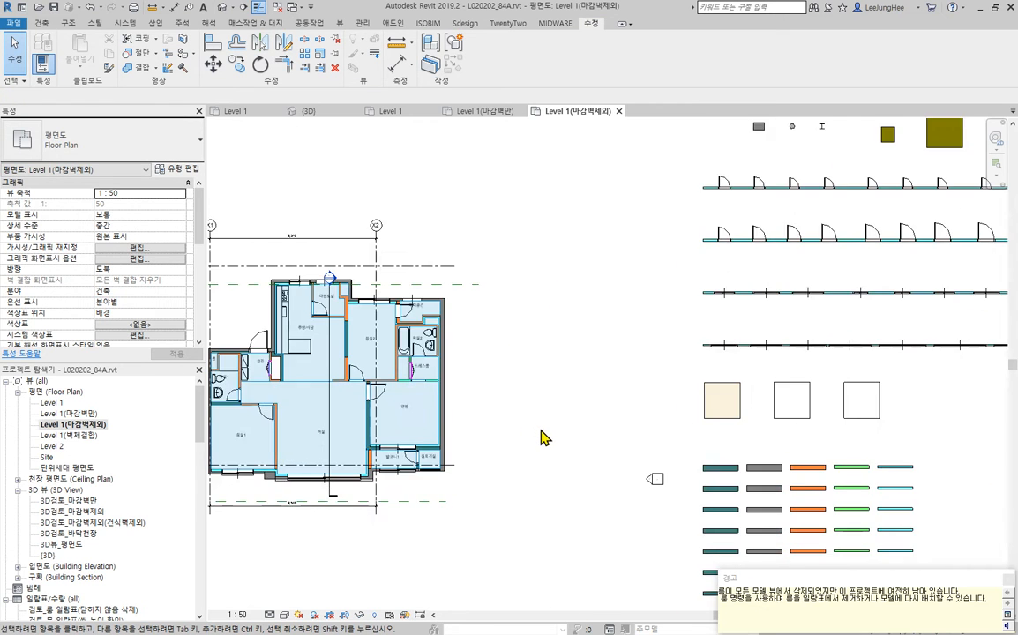
{"action": "middle_click_drag", "start_coordinate": [521, 439], "coordinate": [698, 378]}
{"action": "scroll", "coordinate": [126, 505], "scroll_direction": "down", "scroll_amount": 3}
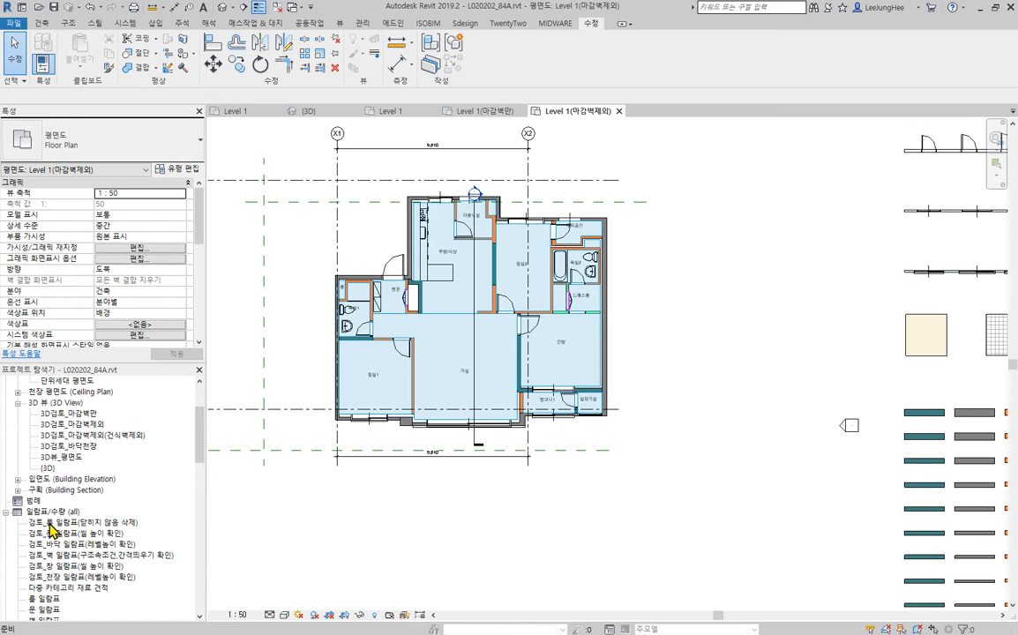
{"action": "double_click", "coordinate": [87, 523]}
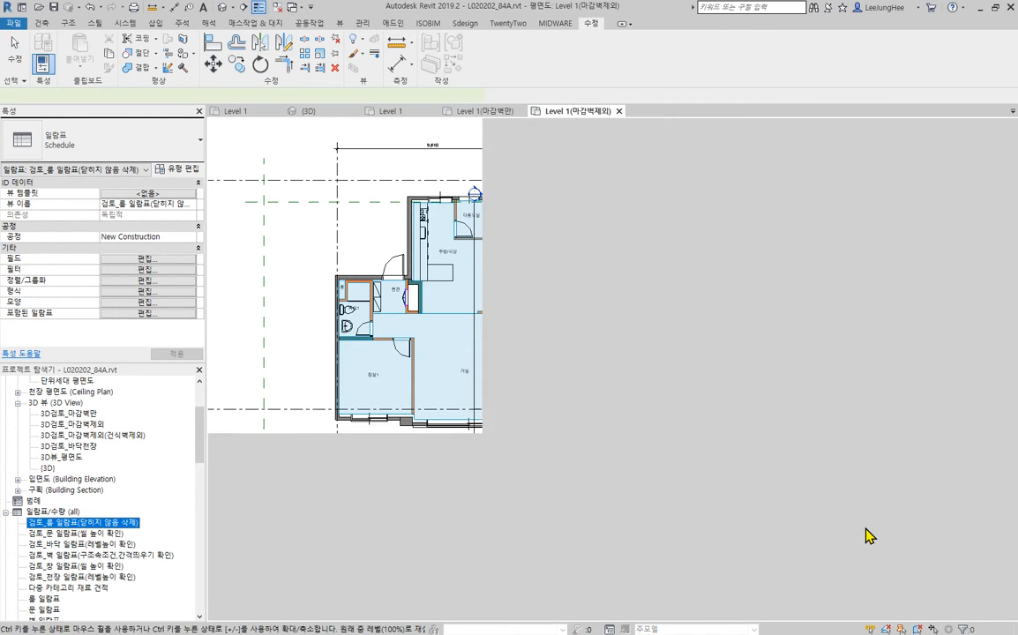
{"action": "left_click_drag", "start_coordinate": [440, 334], "coordinate": [461, 439]}
{"action": "left_click", "coordinate": [402, 55]}
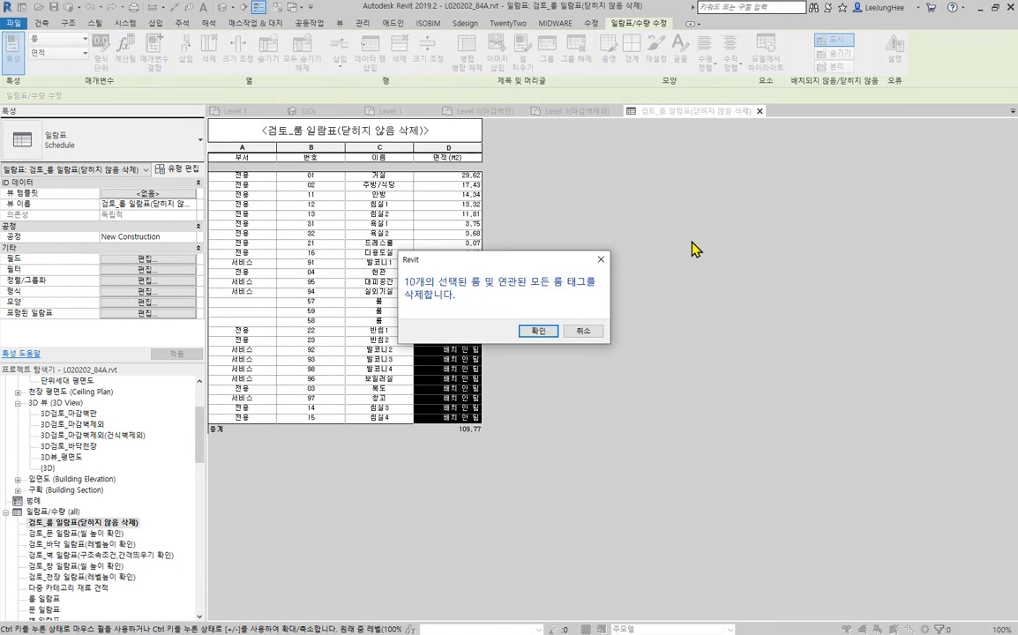
{"action": "left_click", "coordinate": [523, 336]}
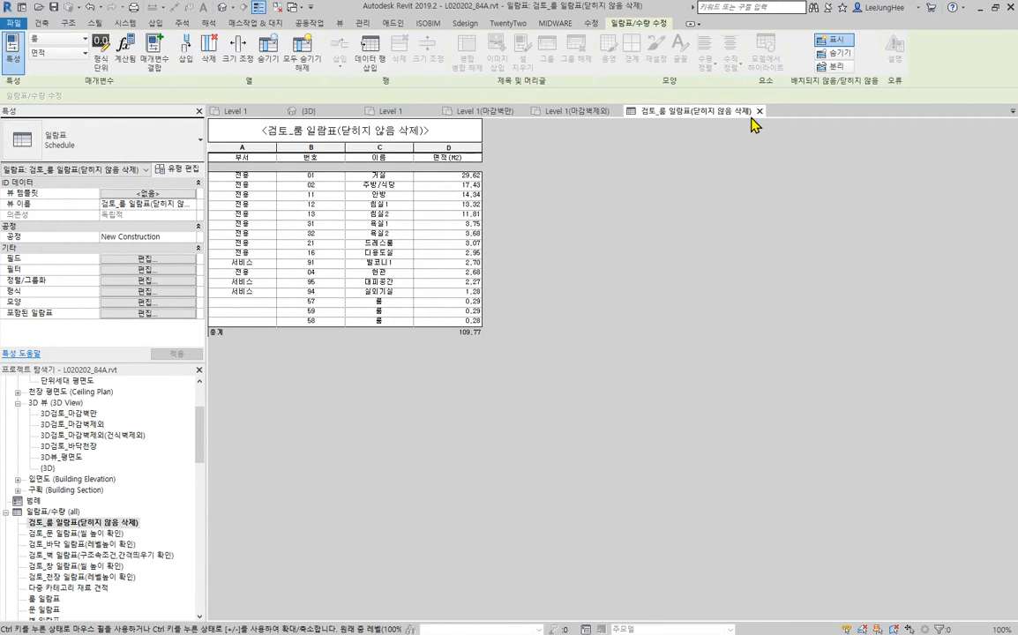
{"action": "left_click", "coordinate": [759, 113]}
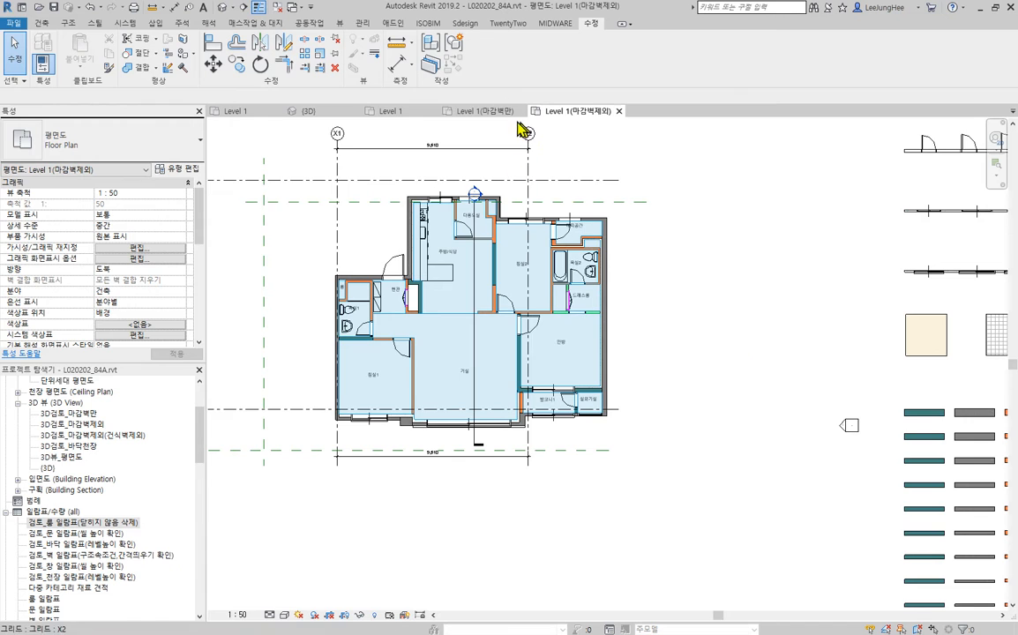
- Open the Level 1 floor plan and reset its temporary hide/isolate
{"action": "scroll", "coordinate": [84, 426], "scroll_direction": "up", "scroll_amount": 3}
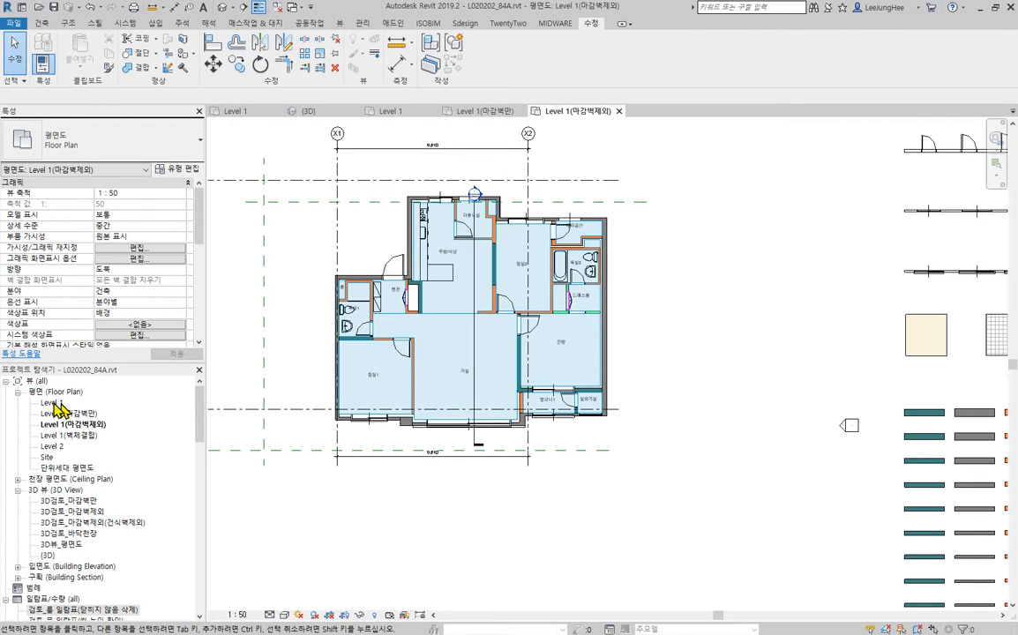
{"action": "double_click", "coordinate": [53, 403]}
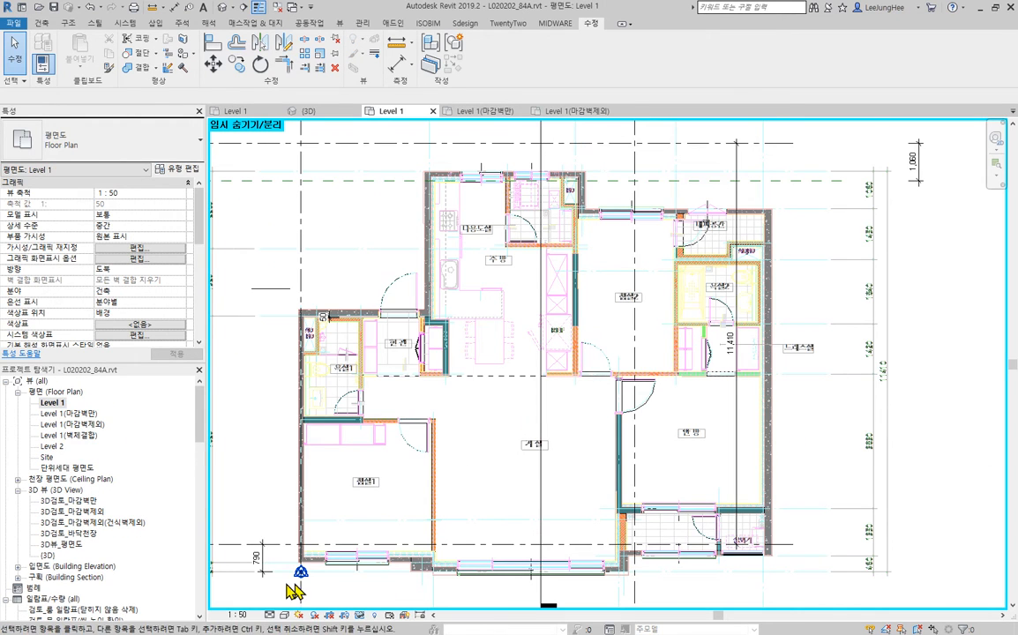
{"action": "left_click", "coordinate": [360, 615]}
{"action": "left_click", "coordinate": [446, 602]}
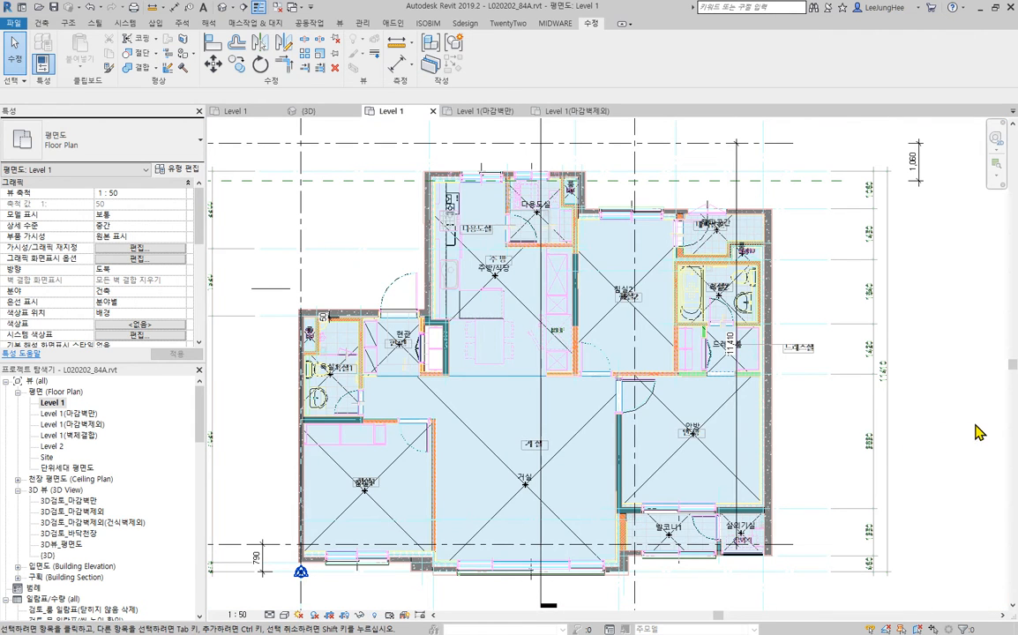
{"action": "scroll", "coordinate": [976, 428], "scroll_direction": "down", "scroll_amount": 3}
{"action": "middle_click_drag", "start_coordinate": [955, 425], "coordinate": [810, 406]}
{"action": "scroll", "coordinate": [623, 369], "scroll_direction": "up", "scroll_amount": 2}
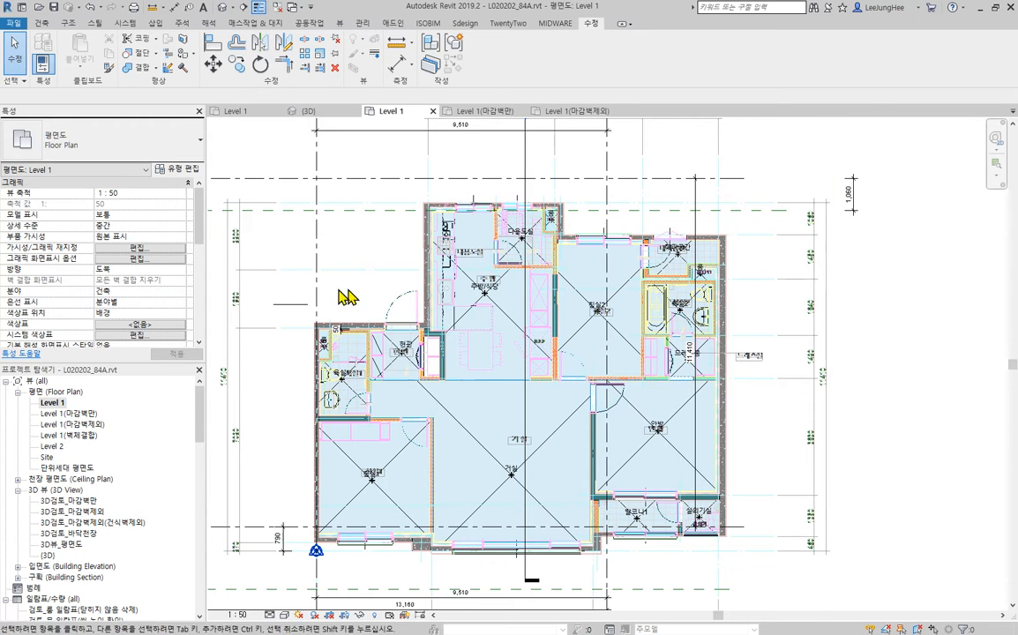
- Delete the stray 마감_현관 wall standing outside the building near the entrance and check the bathroom area
{"action": "left_click", "coordinate": [302, 307]}
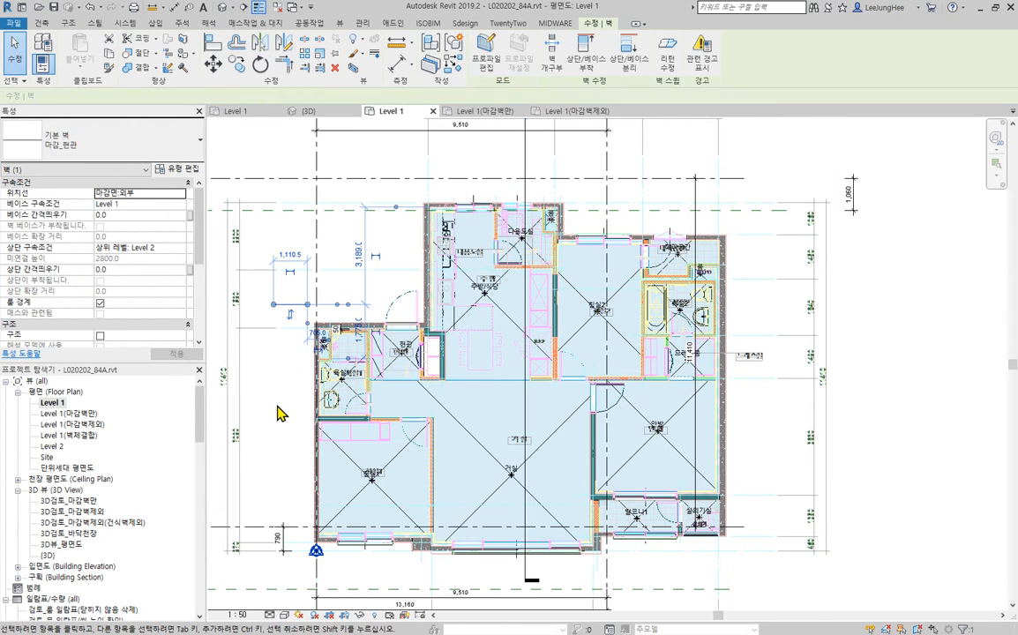
{"action": "left_click", "coordinate": [249, 364]}
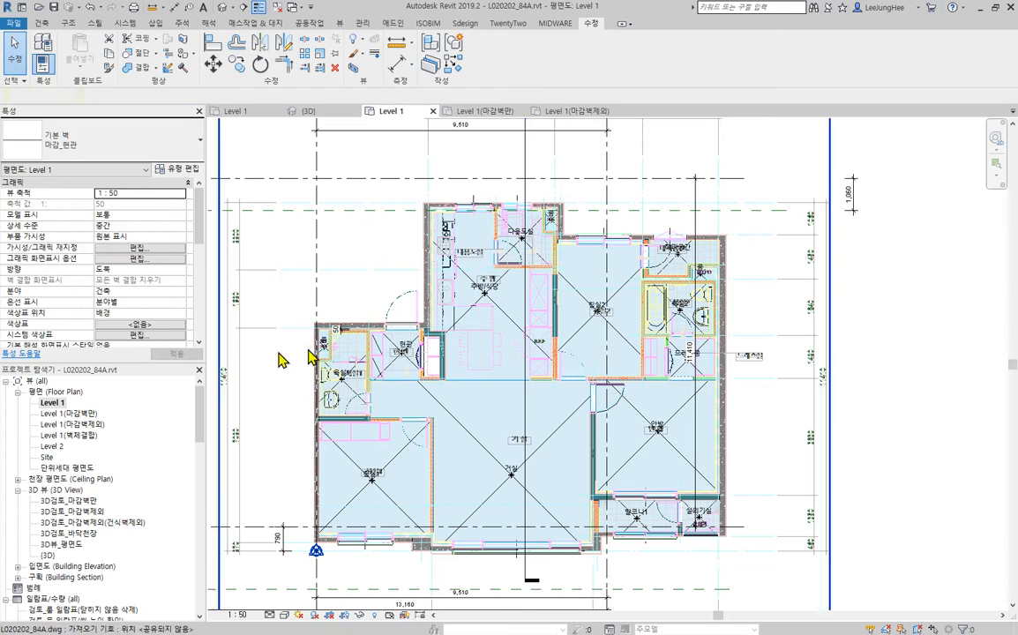
{"action": "scroll", "coordinate": [320, 371], "scroll_direction": "up", "scroll_amount": 4}
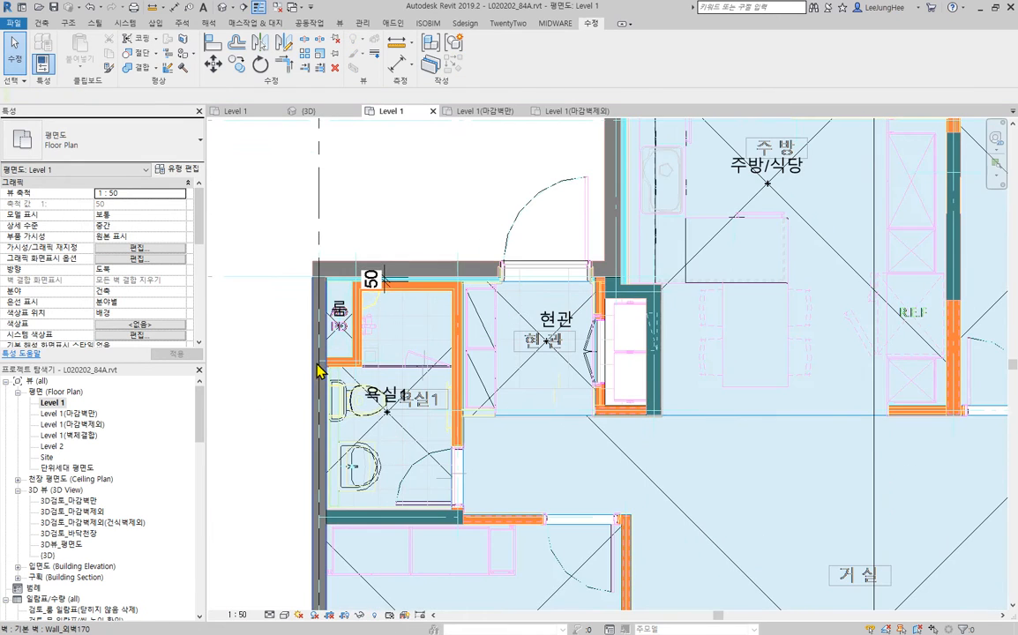
{"action": "scroll", "coordinate": [320, 370], "scroll_direction": "down", "scroll_amount": 5}
{"action": "middle_click_drag", "start_coordinate": [662, 308], "coordinate": [642, 329]}
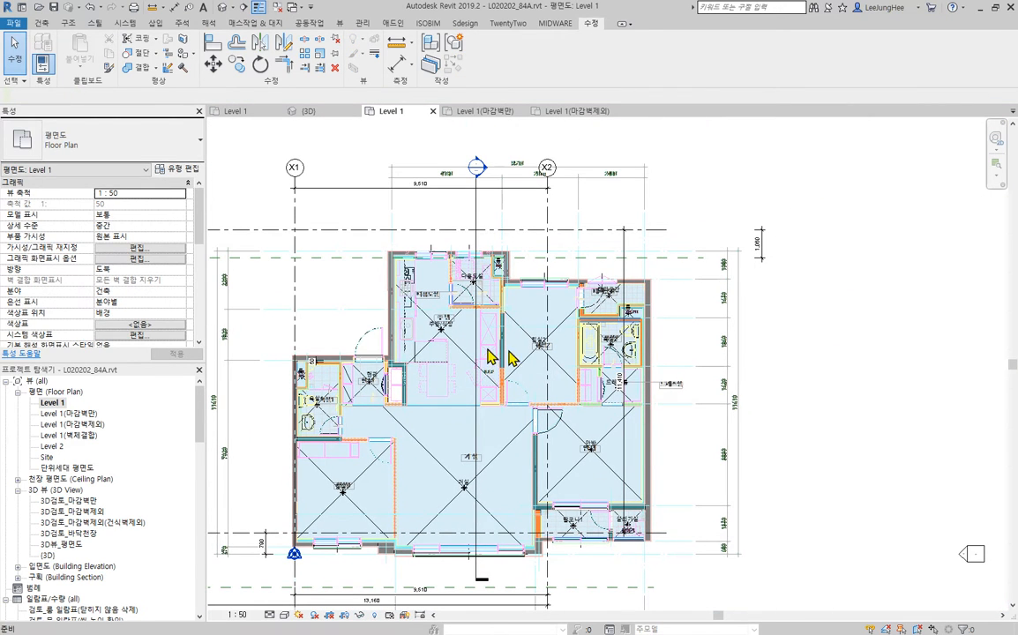
- Align grid X2 with the imported drawing's line at the right exterior wall and grid Y2 with its line at the topmost exterior wall
{"action": "left_click", "coordinate": [213, 44]}
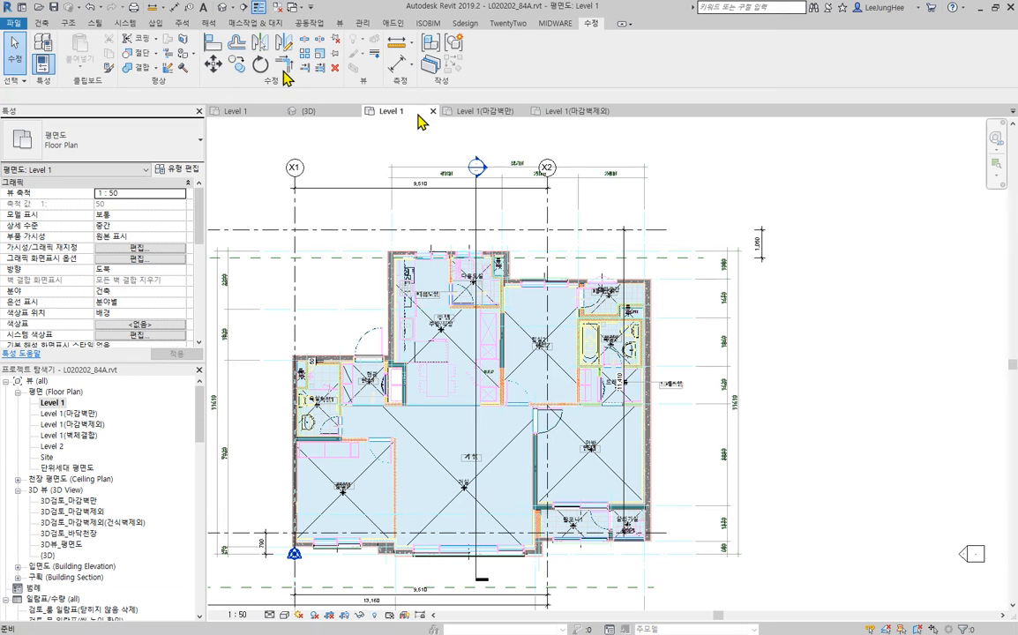
{"action": "left_click", "coordinate": [548, 244]}
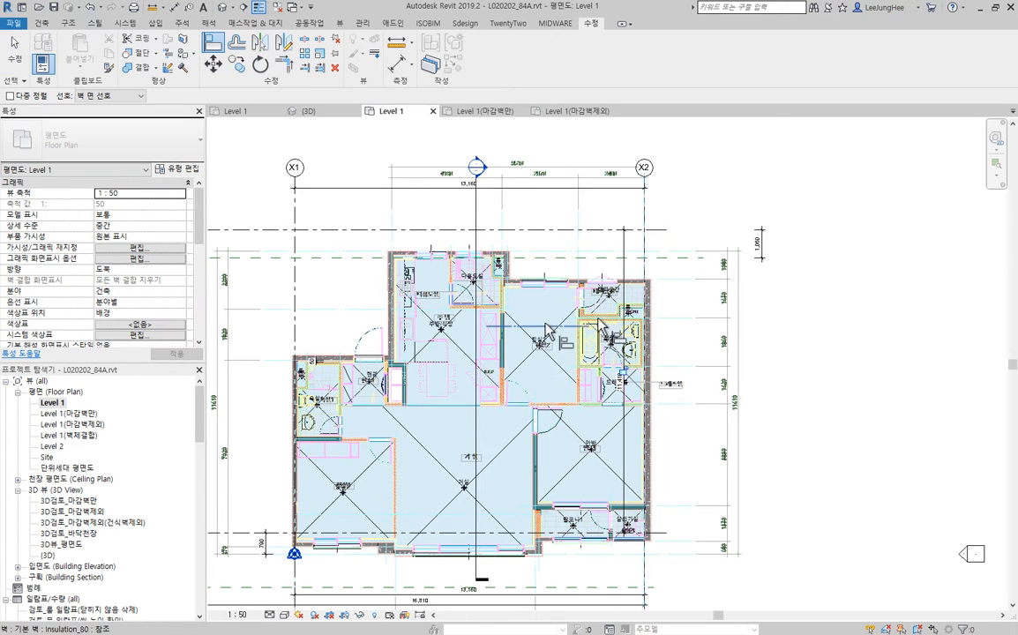
{"action": "middle_click_drag", "start_coordinate": [400, 333], "coordinate": [586, 345]}
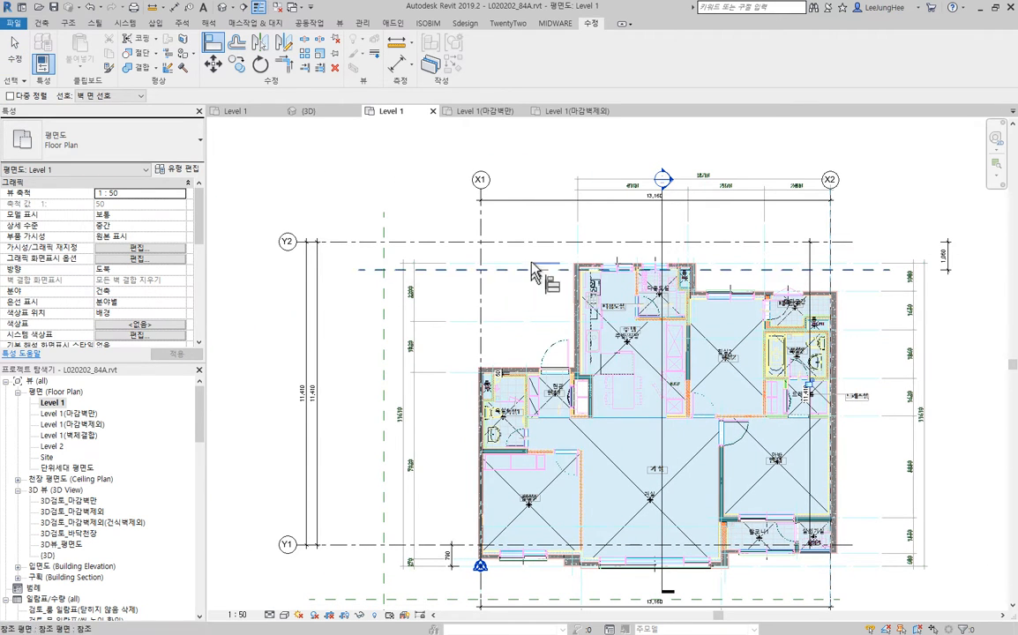
{"action": "scroll", "coordinate": [496, 247], "scroll_direction": "up", "scroll_amount": 3}
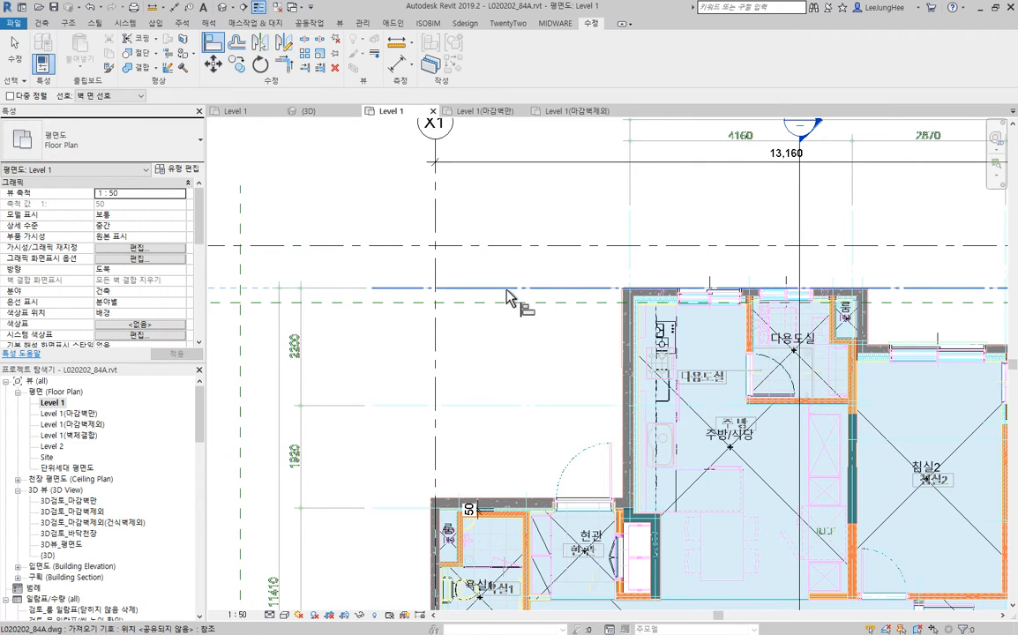
{"action": "scroll", "coordinate": [459, 353], "scroll_direction": "down", "scroll_amount": 3}
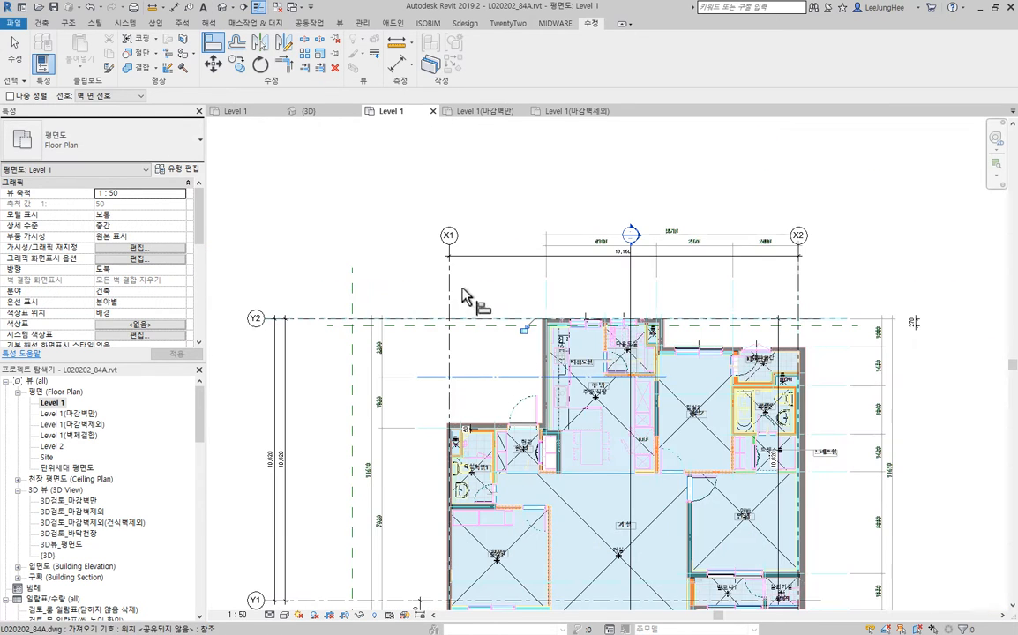
- Move the upper horizontal reference plane to 1,800 above grid Y2
{"action": "scroll", "coordinate": [441, 344], "scroll_direction": "down", "scroll_amount": 1}
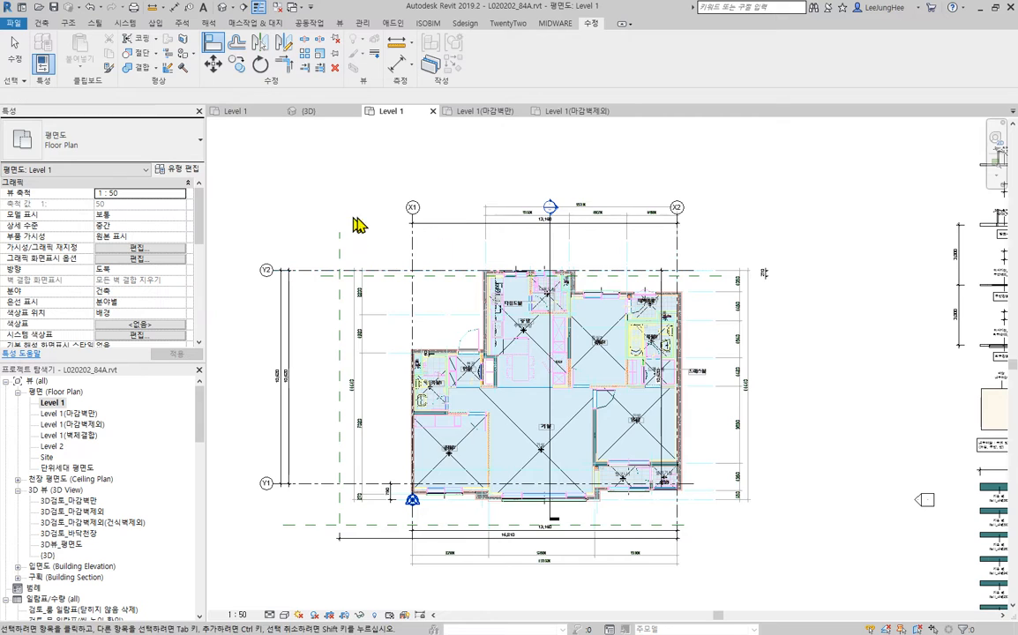
{"action": "scroll", "coordinate": [357, 222], "scroll_direction": "up", "scroll_amount": 2}
{"action": "left_click_drag", "start_coordinate": [313, 319], "coordinate": [312, 256]}
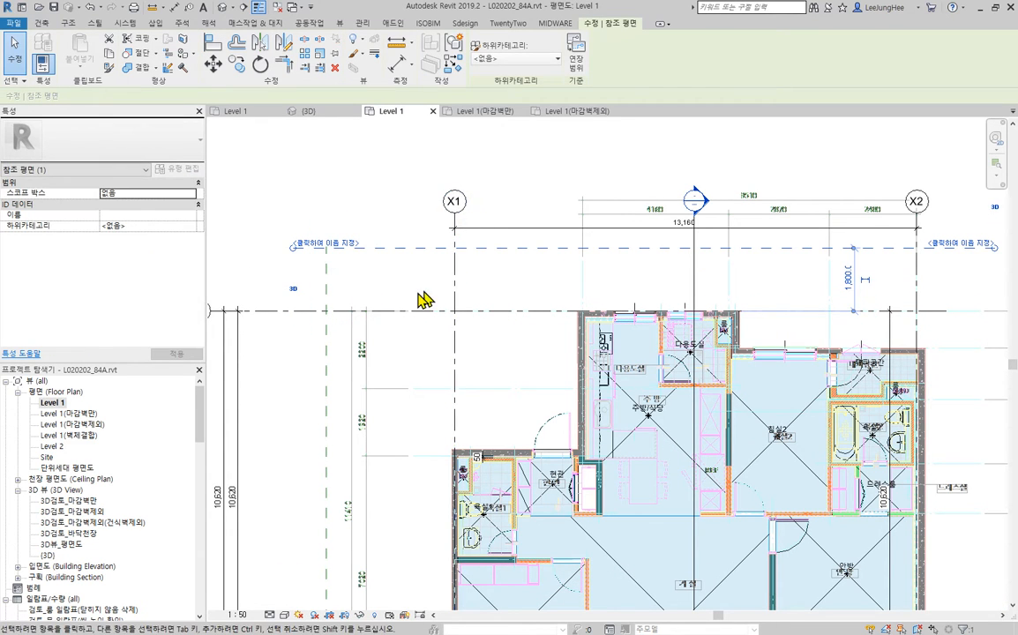
- Examine the whole Level 1 plan with its grids and reference planes, and the apartment's walls in the 3D view
{"action": "scroll", "coordinate": [422, 281], "scroll_direction": "down", "scroll_amount": 1}
{"action": "middle_click_drag", "start_coordinate": [422, 281], "coordinate": [355, 255]}
{"action": "scroll", "coordinate": [315, 242], "scroll_direction": "down", "scroll_amount": 1}
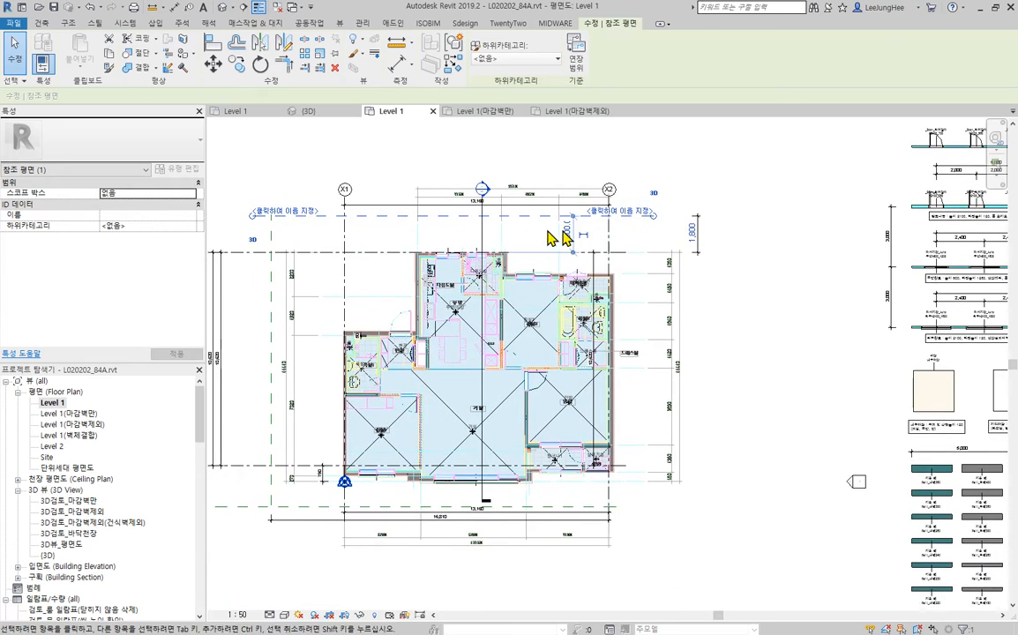
{"action": "key", "text": "Escape"}
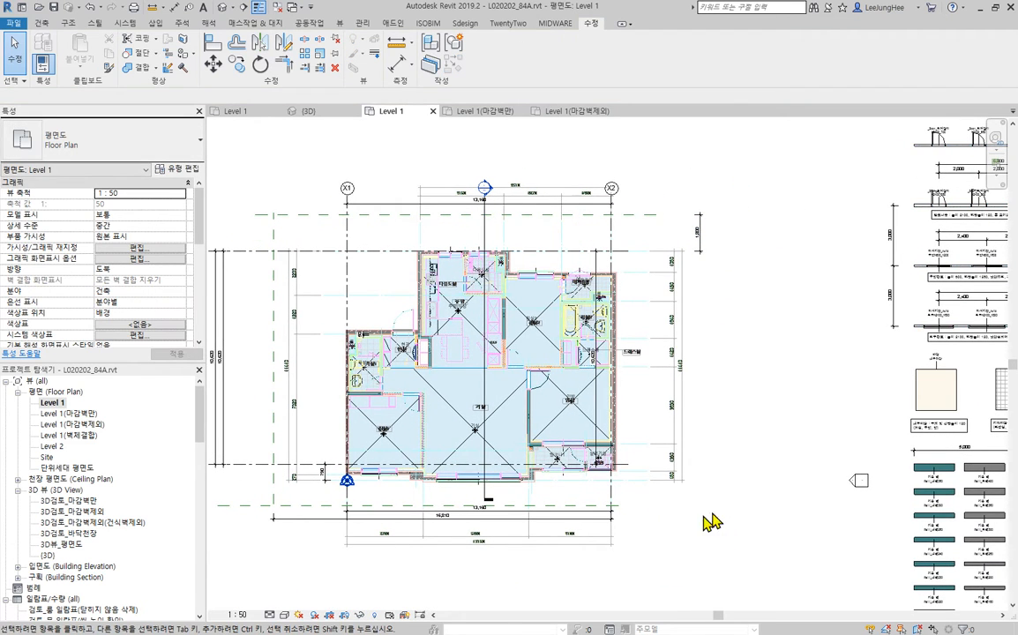
{"action": "middle_click_drag", "start_coordinate": [730, 525], "coordinate": [833, 528]}
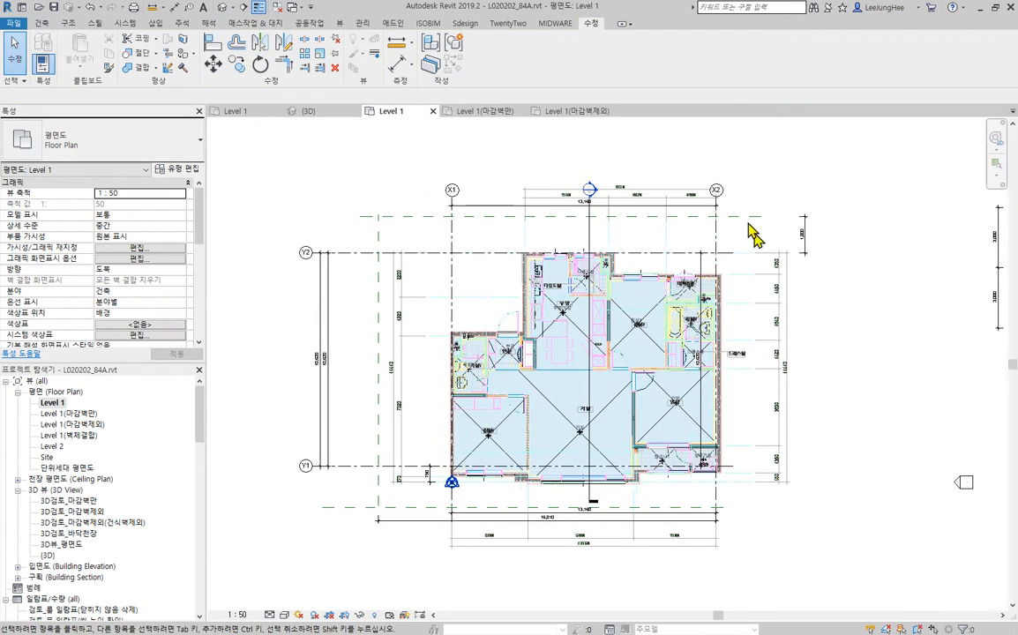
{"action": "middle_click_drag", "start_coordinate": [803, 430], "coordinate": [755, 407]}
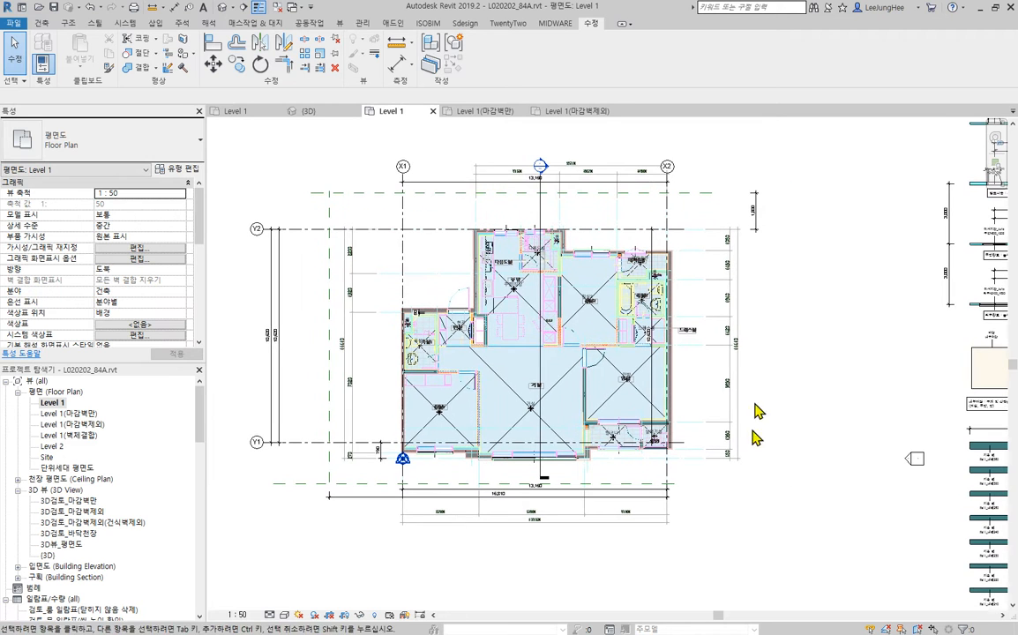
{"action": "scroll", "coordinate": [785, 254], "scroll_direction": "up", "scroll_amount": 2}
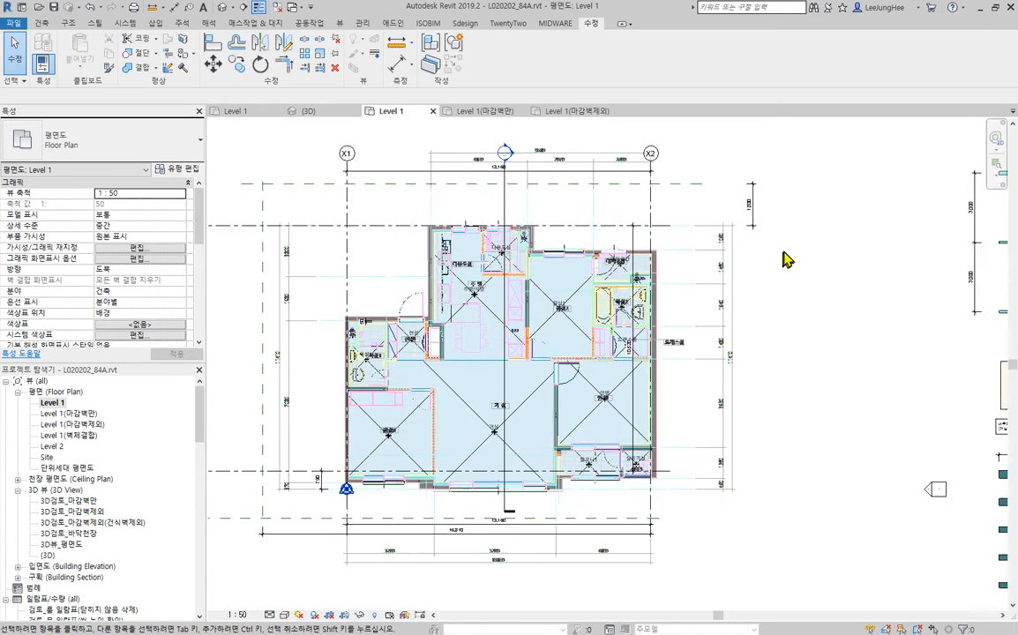
{"action": "left_click", "coordinate": [223, 7]}
{"action": "scroll", "coordinate": [496, 254], "scroll_direction": "up", "scroll_amount": 4}
{"action": "middle_click_drag", "start_coordinate": [496, 254], "coordinate": [657, 274]}
{"action": "scroll", "coordinate": [506, 284], "scroll_direction": "down", "scroll_amount": 4}
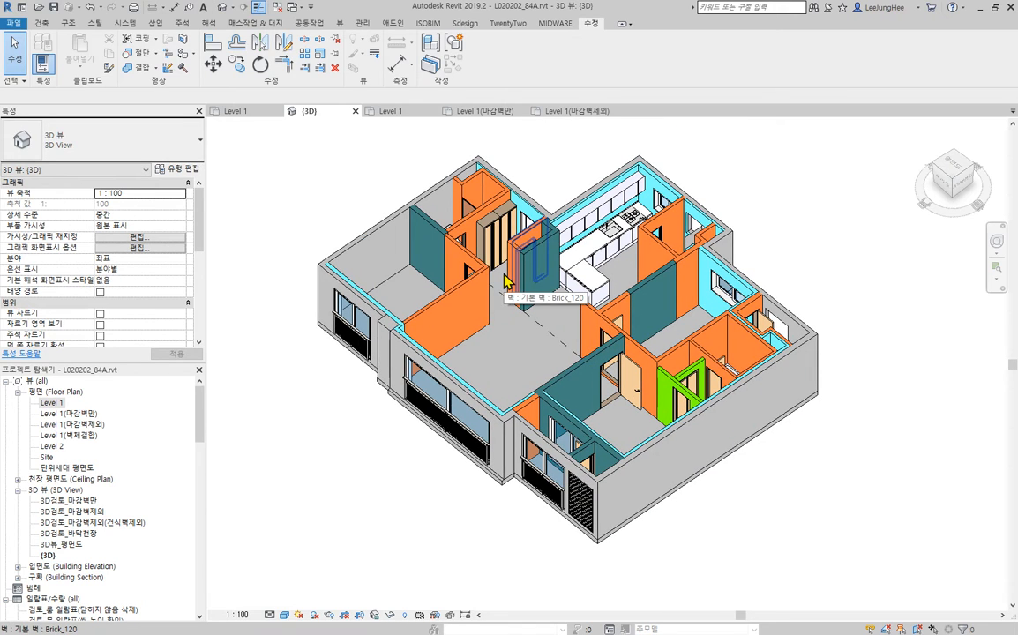
- In the Level 1 floor plan, generate ISOBIM finishes for all rooms from Level 1 to Level 2 with option 벽바닥마감, accepting the warnings
{"action": "double_click", "coordinate": [50, 404]}
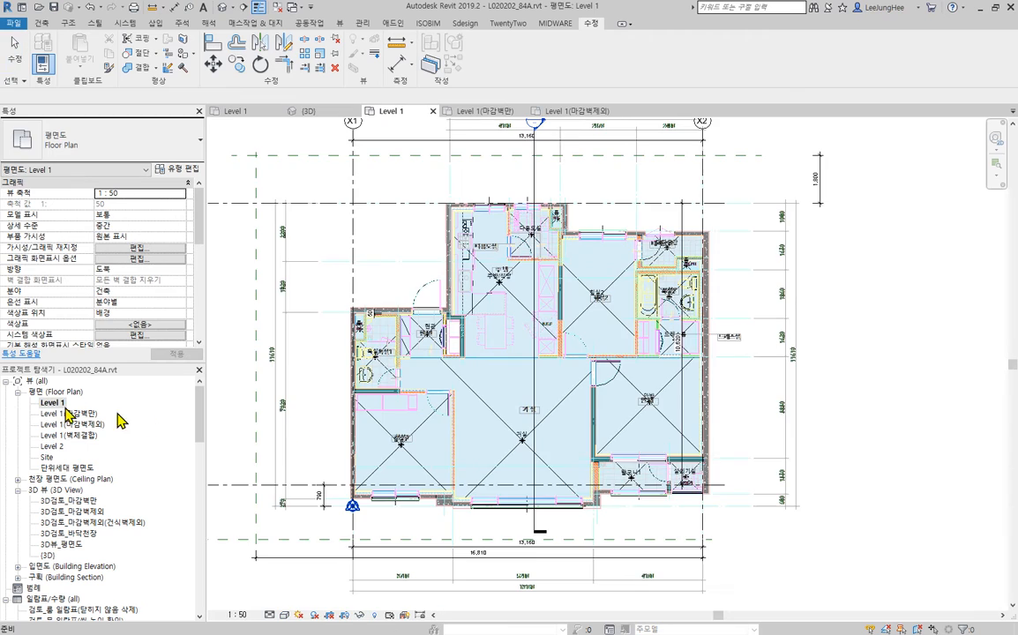
{"action": "scroll", "coordinate": [807, 297], "scroll_direction": "down", "scroll_amount": 2}
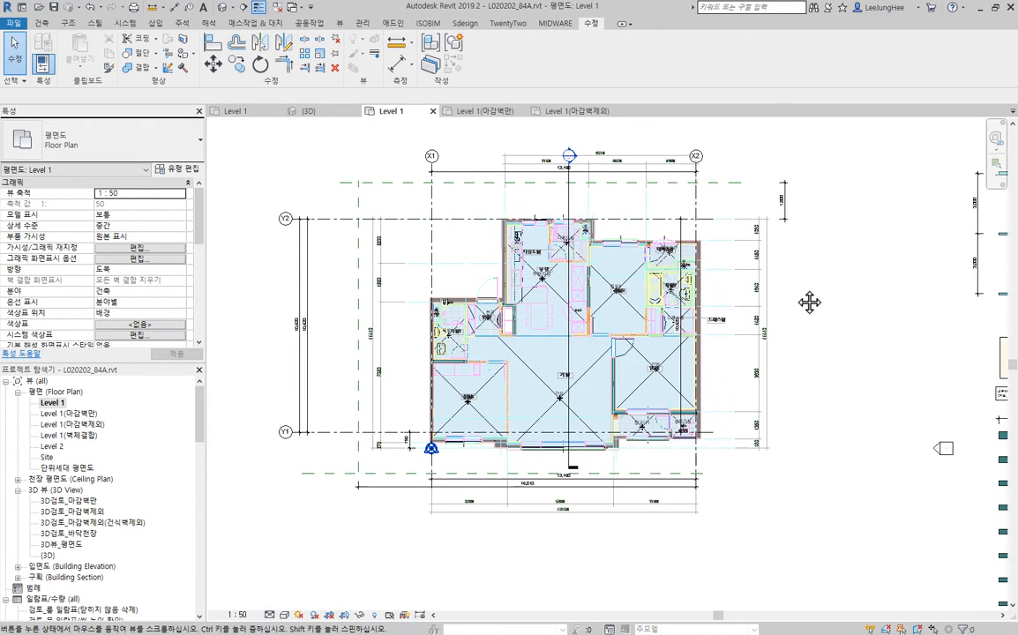
{"action": "left_click", "coordinate": [428, 24]}
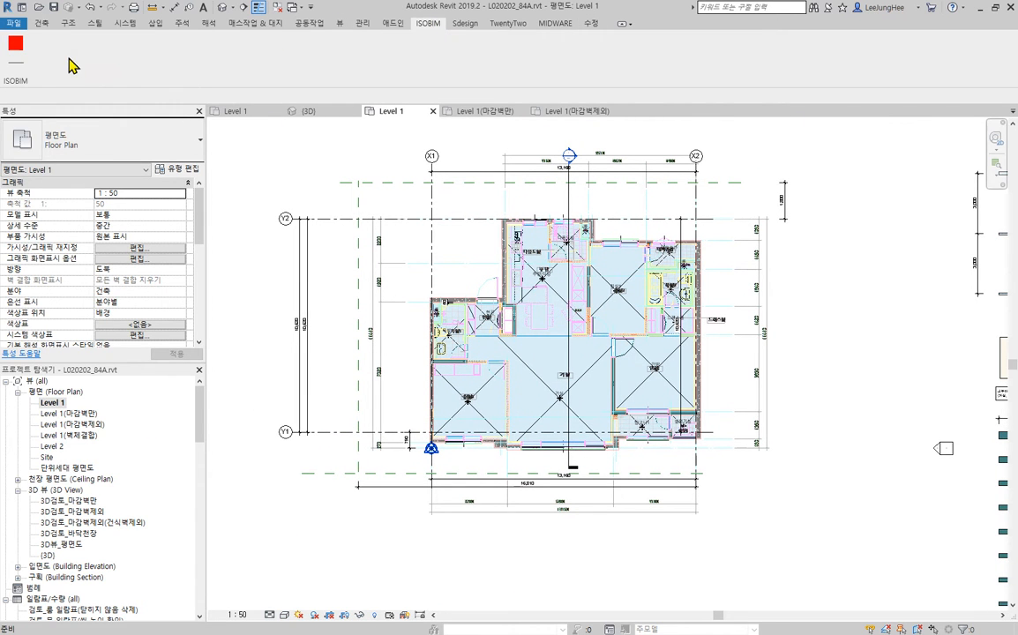
{"action": "left_click", "coordinate": [15, 50]}
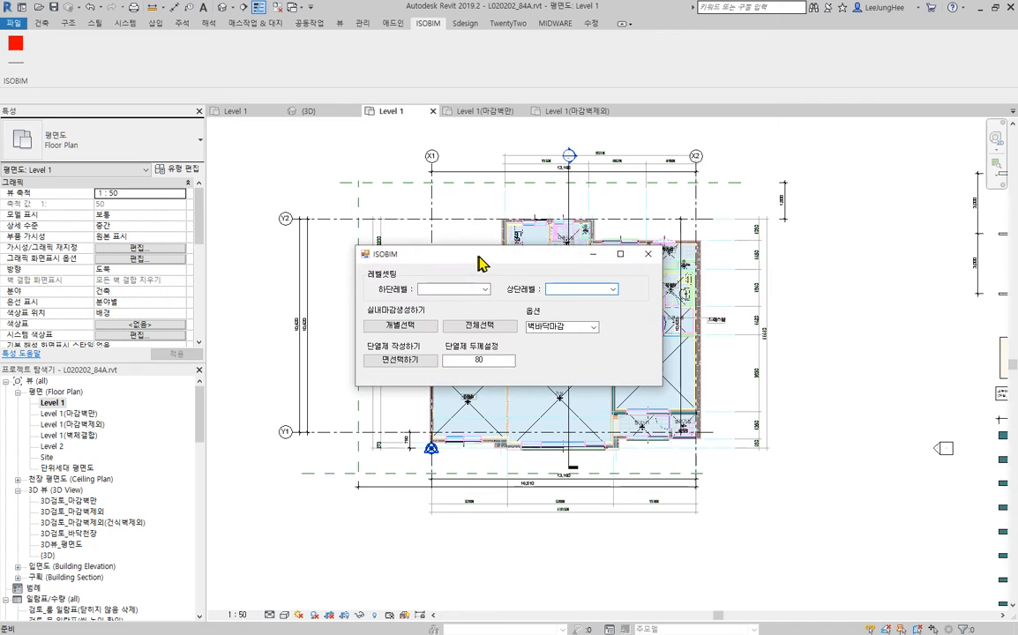
{"action": "left_click_drag", "start_coordinate": [478, 256], "coordinate": [780, 89]}
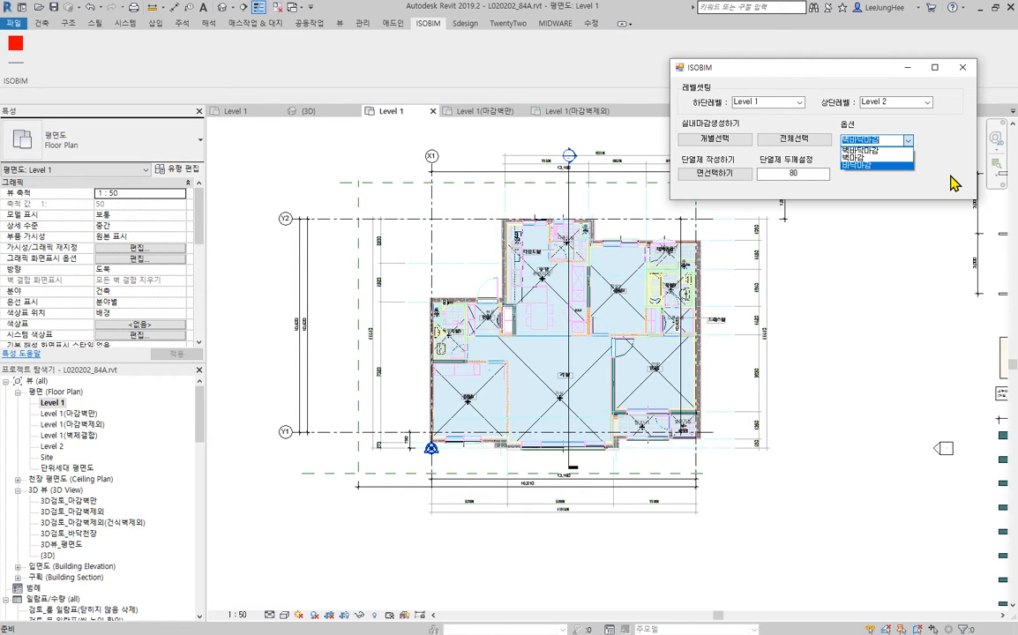
{"action": "left_click", "coordinate": [872, 151]}
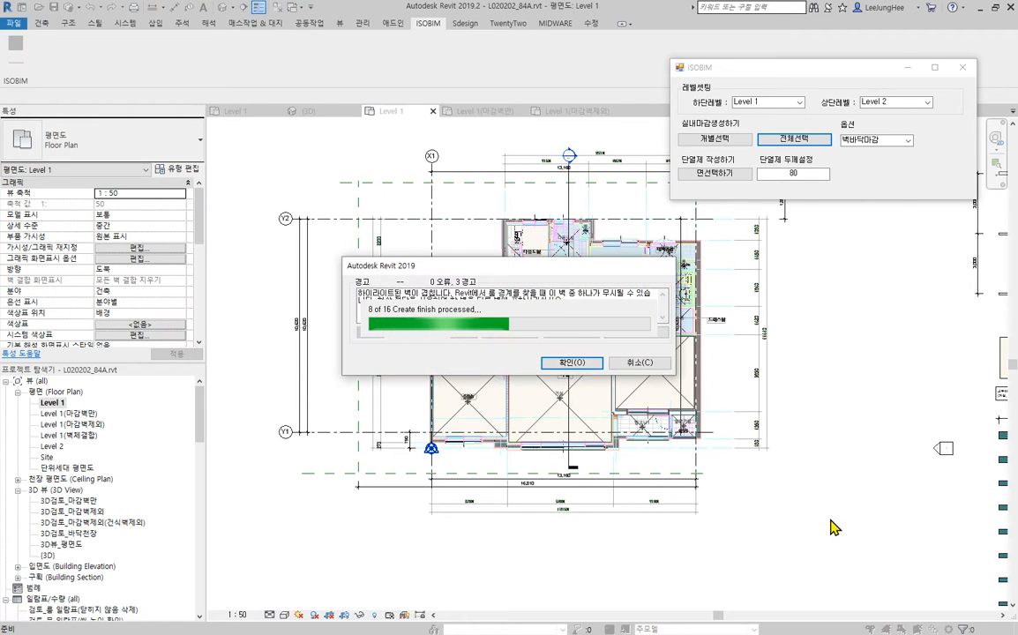
{"action": "left_click_drag", "start_coordinate": [448, 273], "coordinate": [590, 407]}
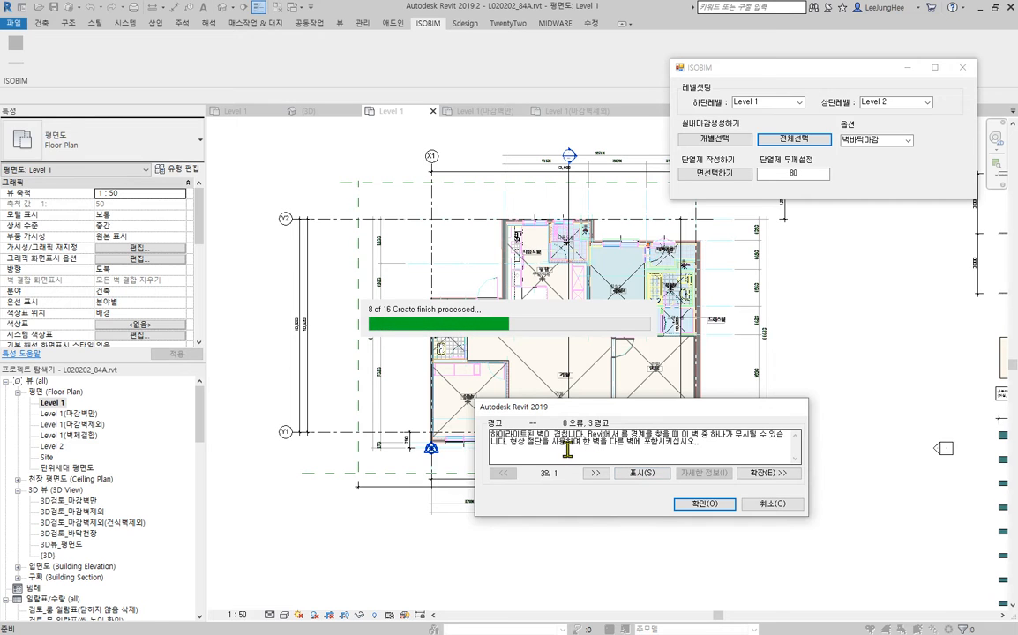
{"action": "left_click", "coordinate": [706, 504]}
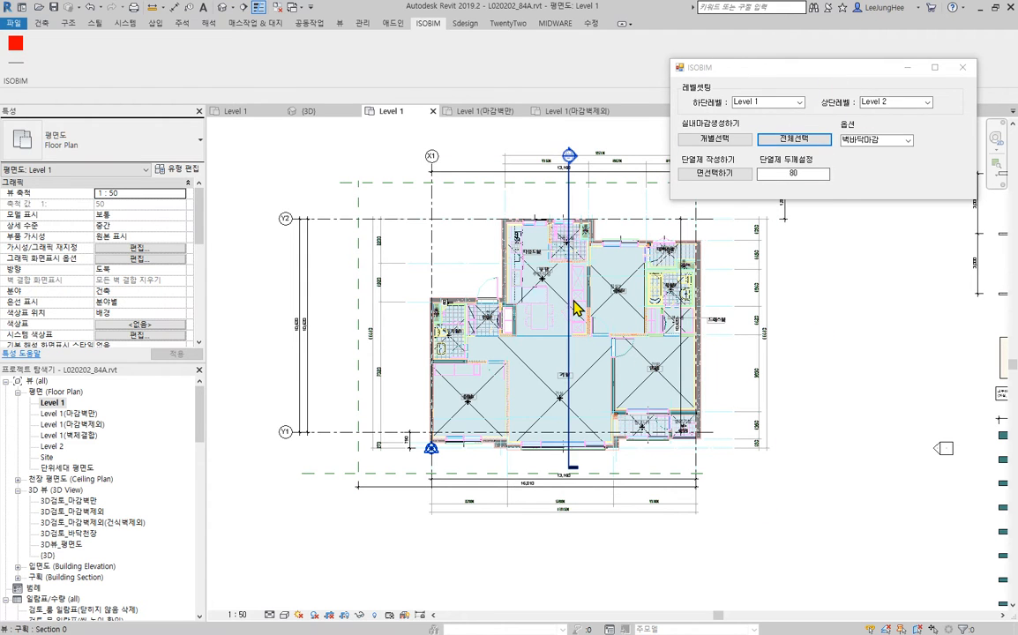
- Place a new room with the same settings as 현관 in the empty storage closet beside the entrance
{"action": "scroll", "coordinate": [535, 353], "scroll_direction": "up", "scroll_amount": 3}
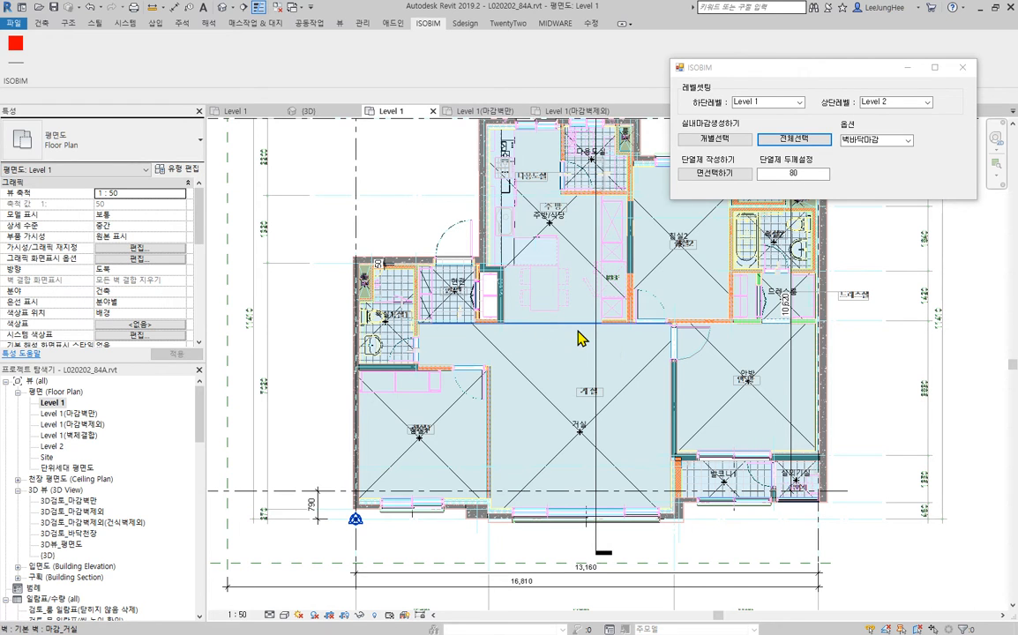
{"action": "middle_click_drag", "start_coordinate": [510, 304], "coordinate": [503, 386]}
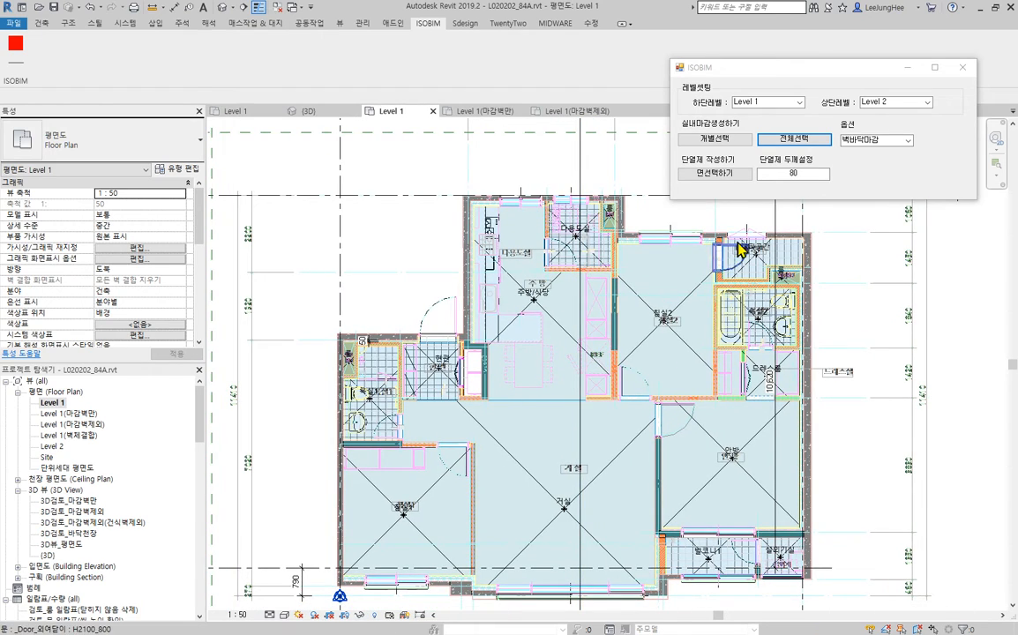
{"action": "scroll", "coordinate": [750, 240], "scroll_direction": "up", "scroll_amount": 3}
{"action": "scroll", "coordinate": [388, 415], "scroll_direction": "up", "scroll_amount": 2}
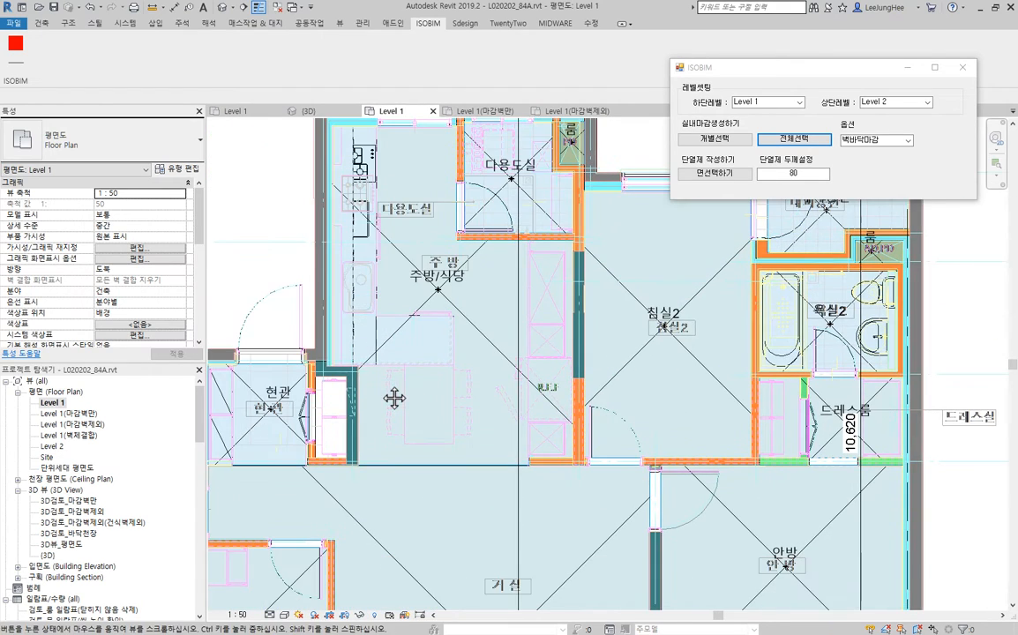
{"action": "scroll", "coordinate": [353, 446], "scroll_direction": "up", "scroll_amount": 3}
{"action": "middle_click_drag", "start_coordinate": [353, 446], "coordinate": [597, 446]}
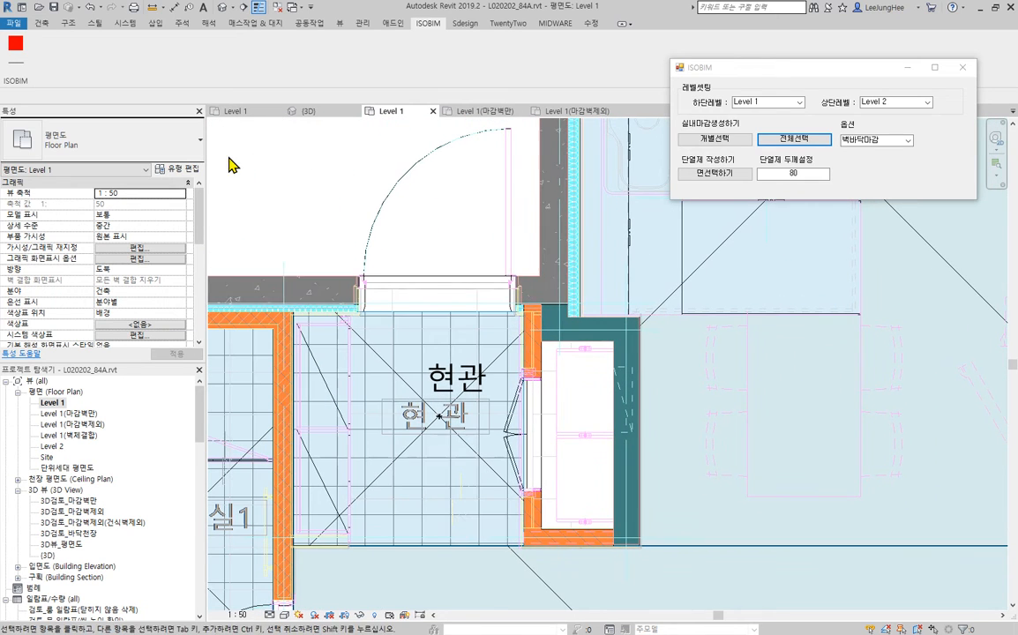
{"action": "left_click", "coordinate": [388, 366]}
{"action": "right_click", "coordinate": [387, 358]}
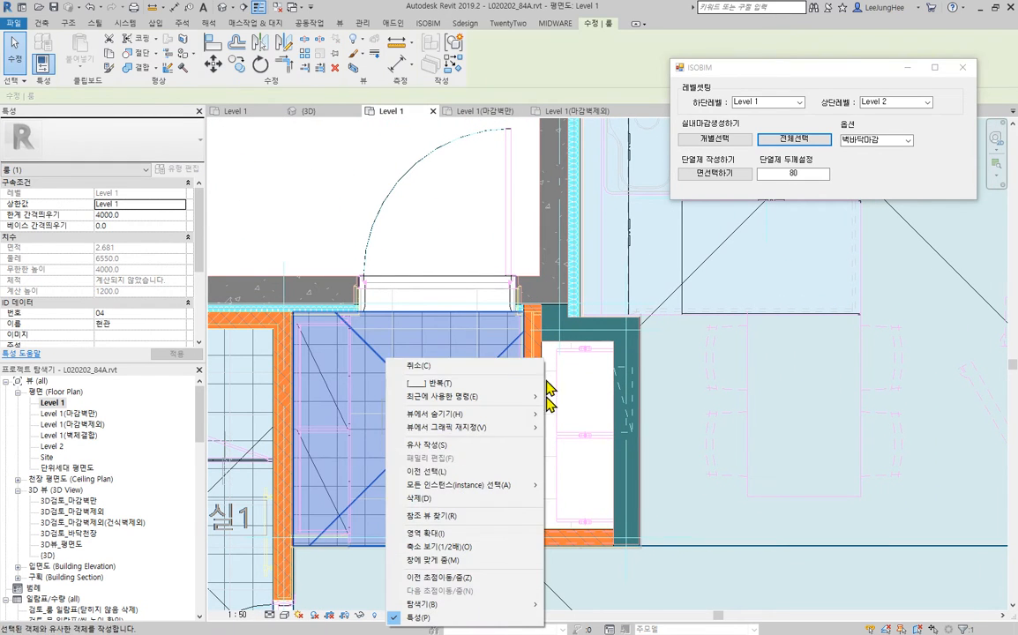
{"action": "left_click", "coordinate": [491, 443]}
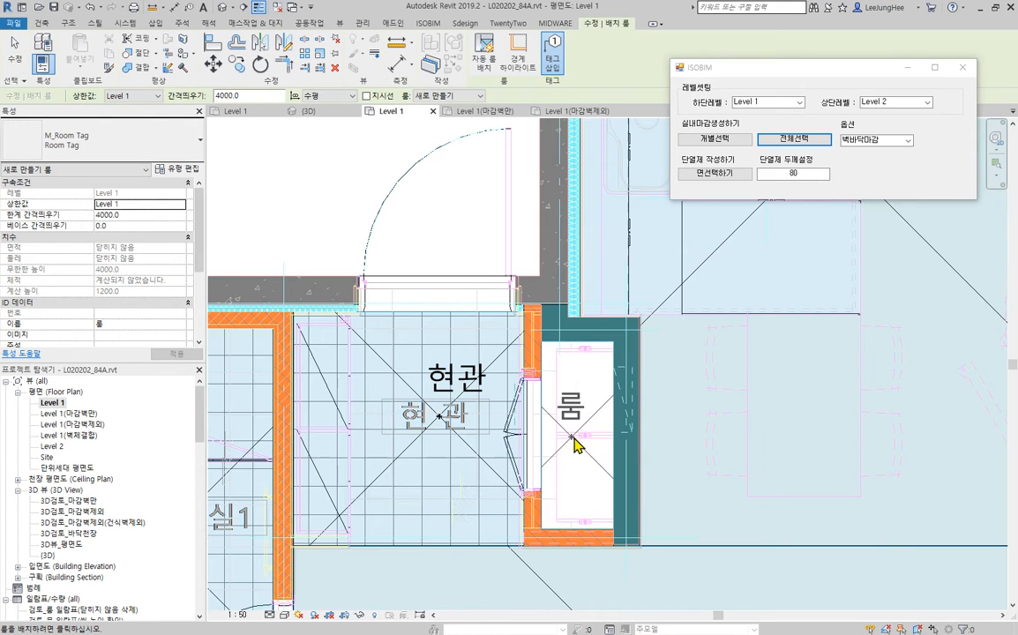
{"action": "left_click", "coordinate": [575, 443]}
{"action": "scroll", "coordinate": [599, 419], "scroll_direction": "up", "scroll_amount": 2}
{"action": "key", "text": "Escape"}
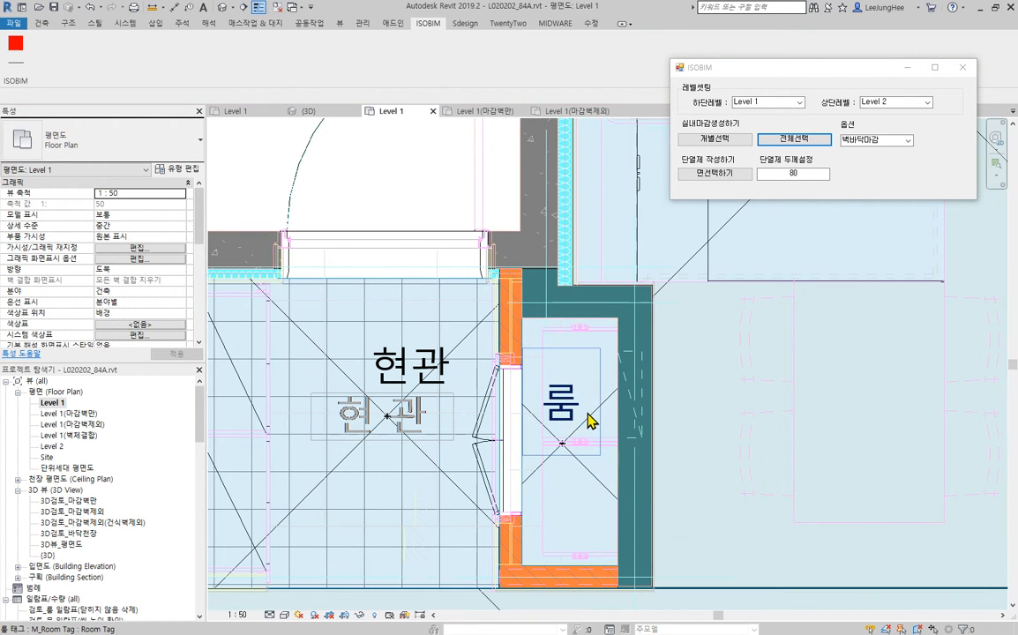
- Rename the new closet room to 수납 through its room tag
{"action": "left_click", "coordinate": [563, 417]}
{"action": "left_click", "coordinate": [567, 421]}
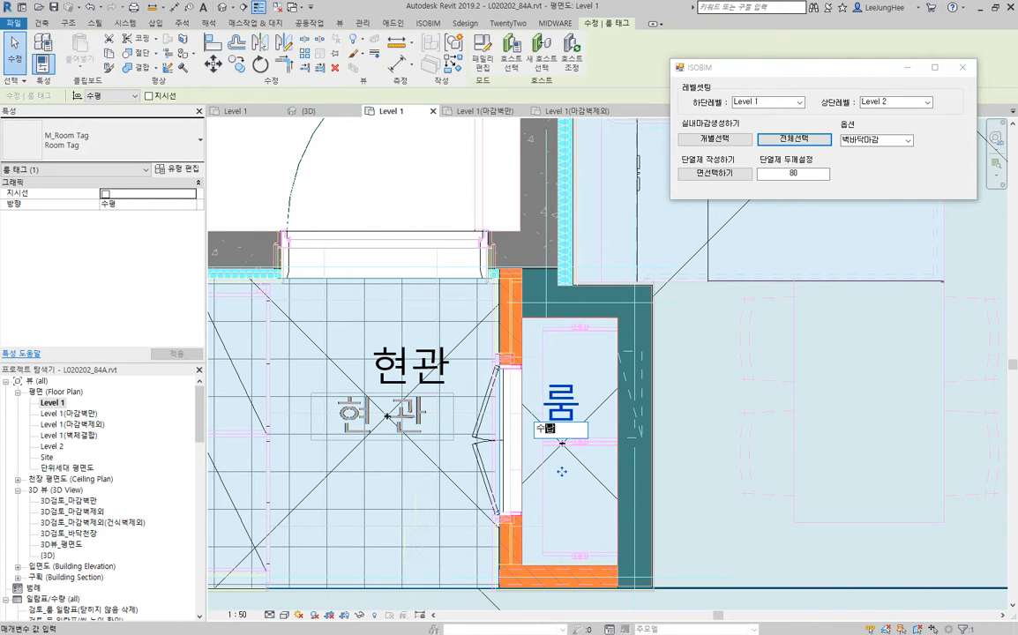
{"action": "type", "text": "수납"}
{"action": "key", "text": "Return"}
{"action": "key", "text": "Escape"}
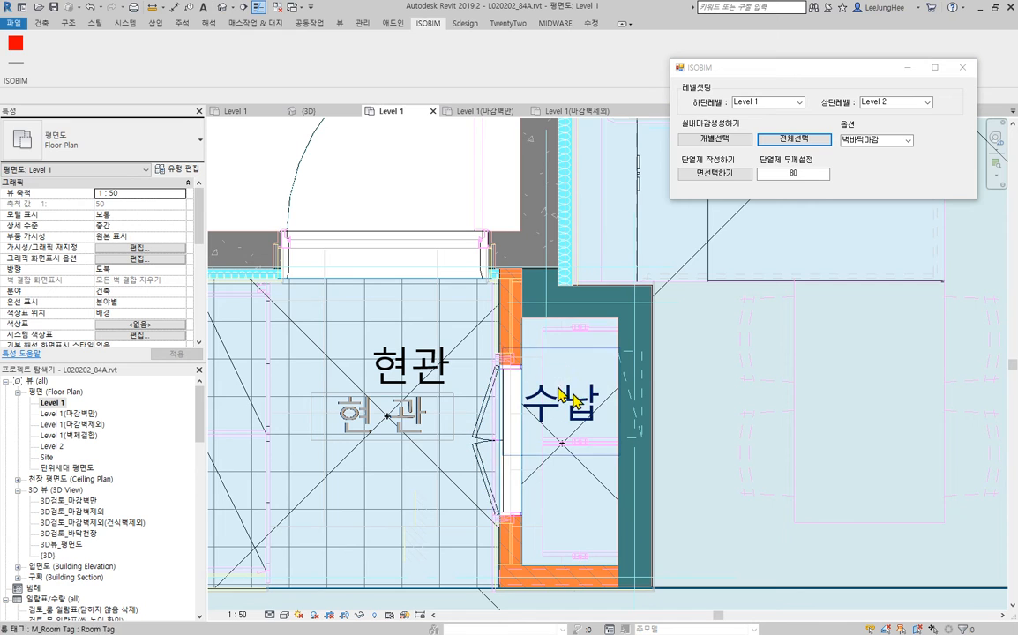
- Generate the 벽바닥마감 finish individually for the 수납 room with ISOBIM and check the plan
{"action": "left_click", "coordinate": [593, 484]}
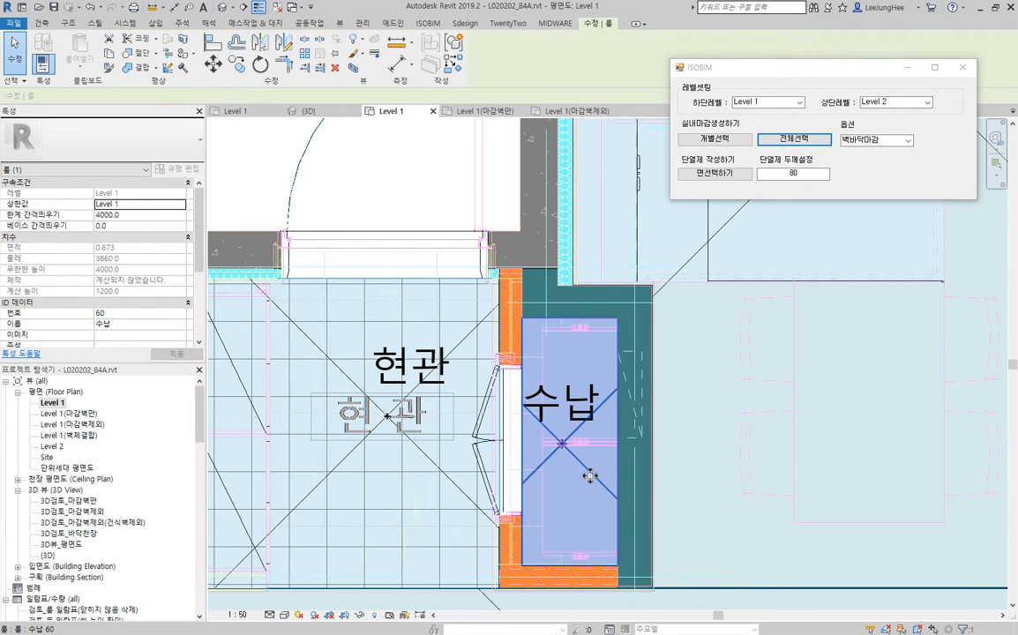
{"action": "left_click", "coordinate": [719, 140]}
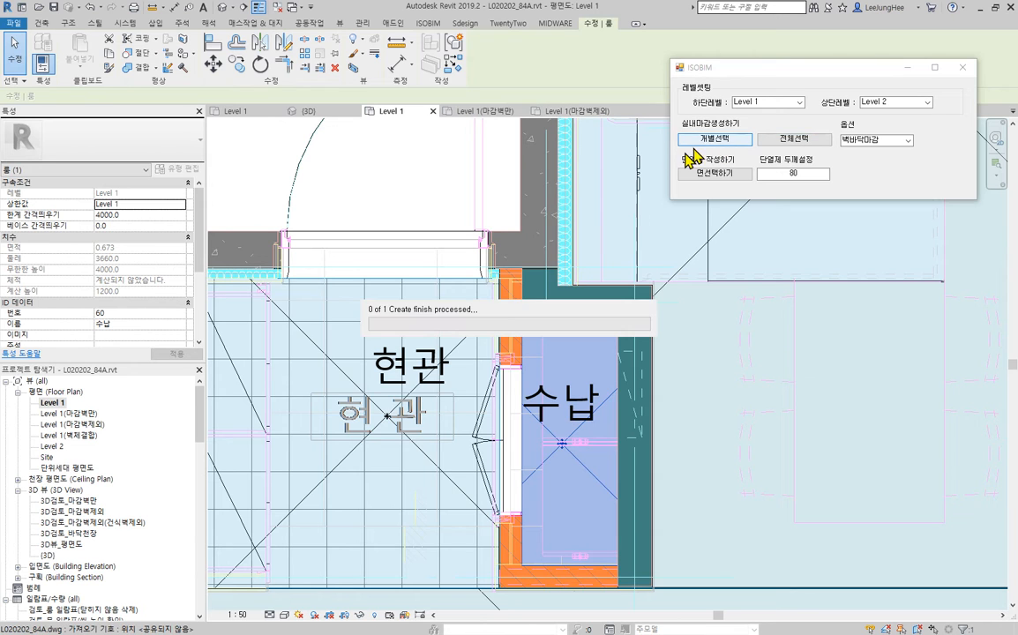
{"action": "scroll", "coordinate": [410, 186], "scroll_direction": "down", "scroll_amount": 5}
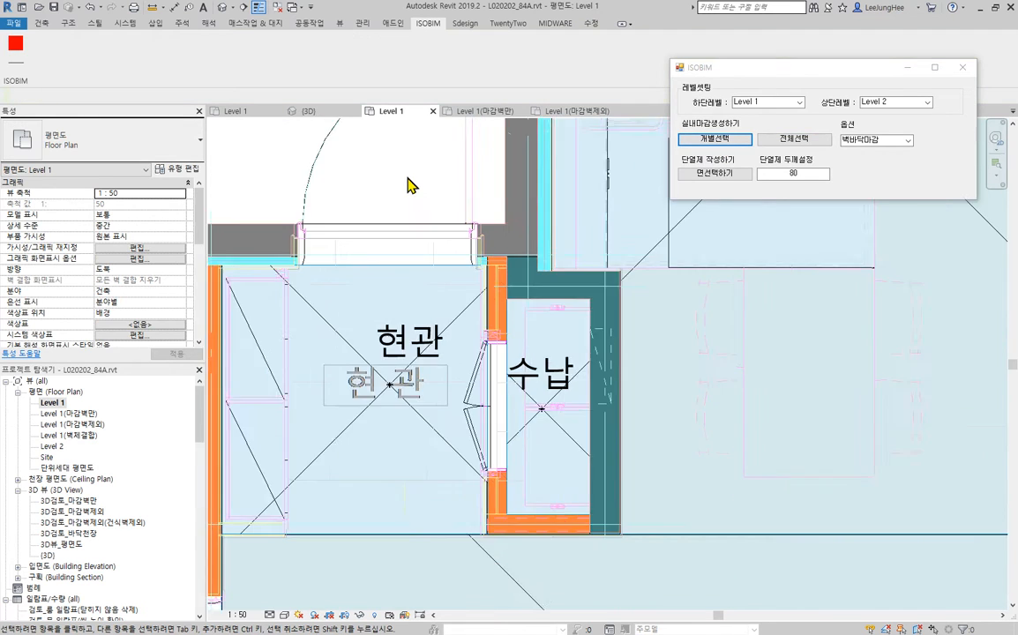
{"action": "middle_click_drag", "start_coordinate": [552, 267], "coordinate": [543, 264]}
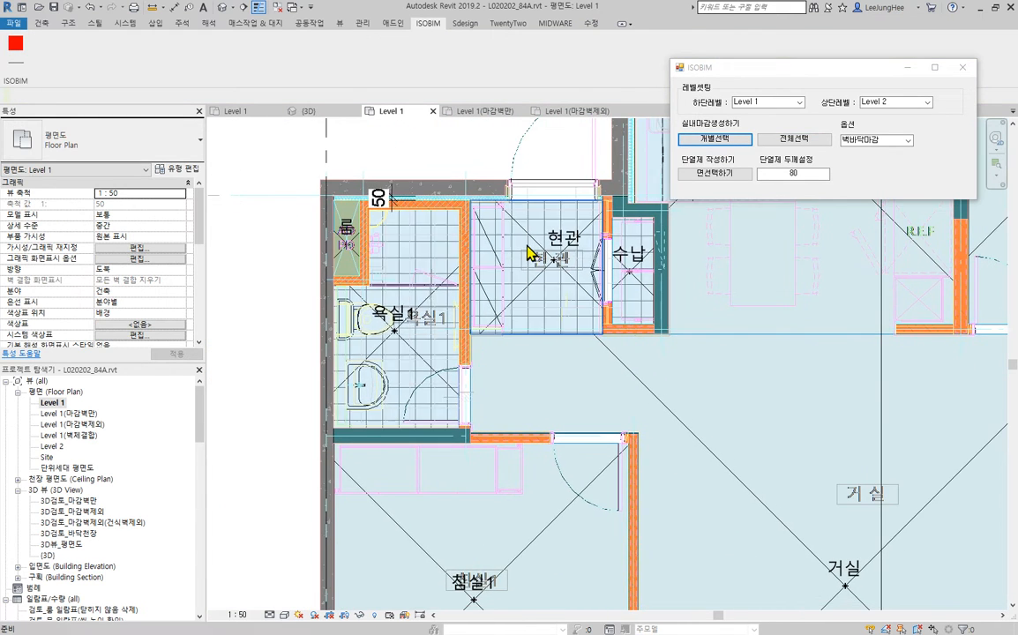
{"action": "scroll", "coordinate": [525, 247], "scroll_direction": "down", "scroll_amount": 3}
{"action": "middle_click_drag", "start_coordinate": [820, 376], "coordinate": [605, 404]}
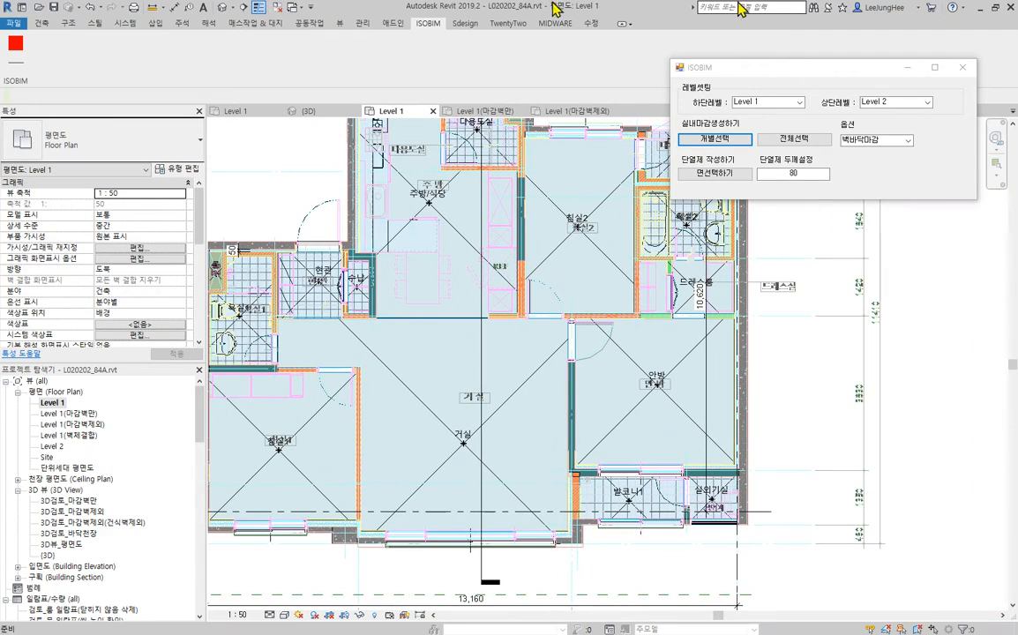
- Minimize the ISOBIM window and examine the generated wall and floor finishes across the apartment in the 3D view
{"action": "left_click", "coordinate": [906, 67]}
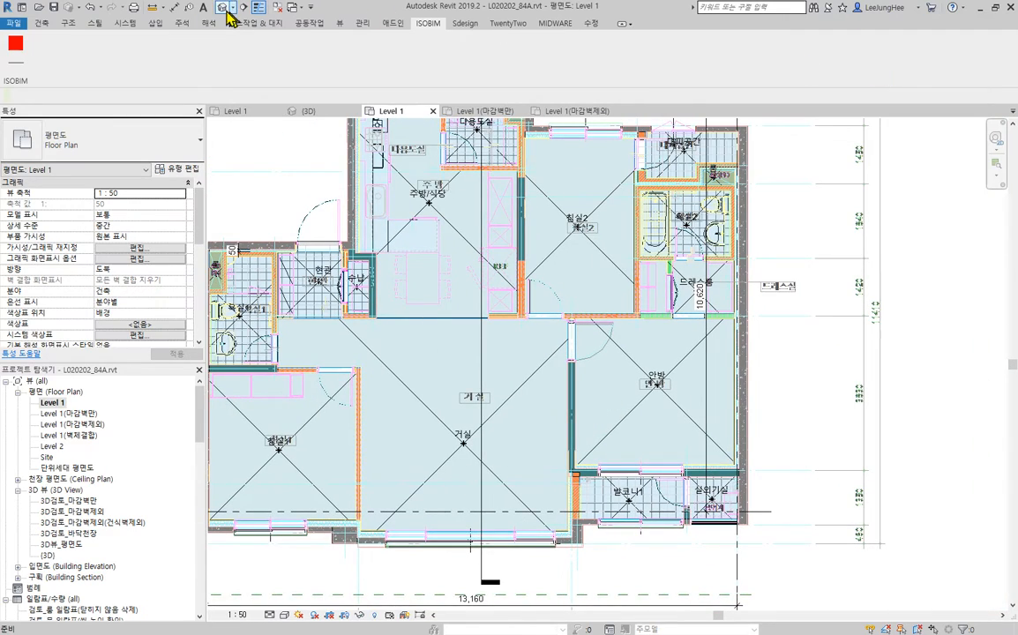
{"action": "left_click", "coordinate": [226, 11]}
{"action": "scroll", "coordinate": [421, 277], "scroll_direction": "up", "scroll_amount": 6}
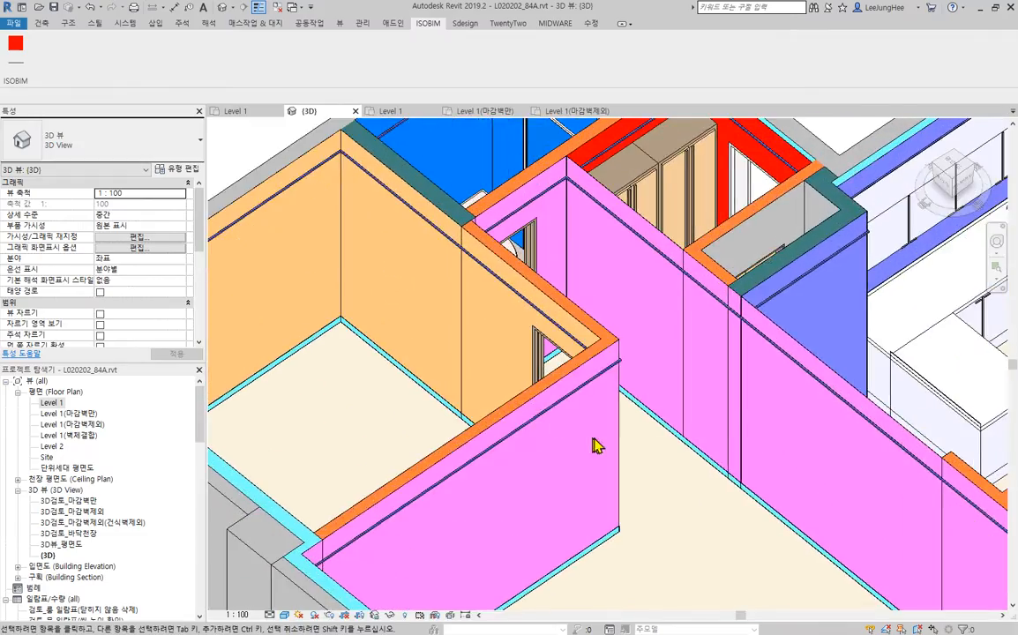
{"action": "scroll", "coordinate": [598, 446], "scroll_direction": "down", "scroll_amount": 3}
{"action": "middle_click_drag", "start_coordinate": [750, 464], "coordinate": [610, 402]}
{"action": "middle_click_drag", "start_coordinate": [512, 454], "coordinate": [507, 559], "text": "shift"}
{"action": "middle_click_drag", "start_coordinate": [691, 540], "coordinate": [445, 437]}
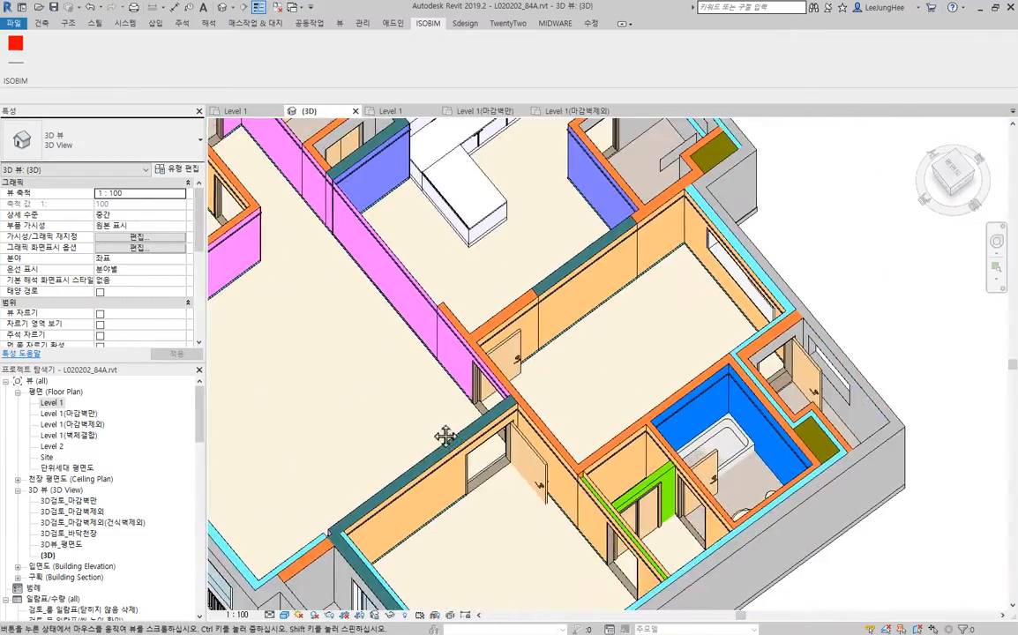
{"action": "middle_click_drag", "start_coordinate": [360, 414], "coordinate": [531, 356], "text": "shift"}
{"action": "middle_click_drag", "start_coordinate": [344, 212], "coordinate": [584, 392]}
- Inspect the finish wall's top edge and ceiling moulding along the master bedroom partition by the dressing room
{"action": "scroll", "coordinate": [584, 392], "scroll_direction": "up", "scroll_amount": 2}
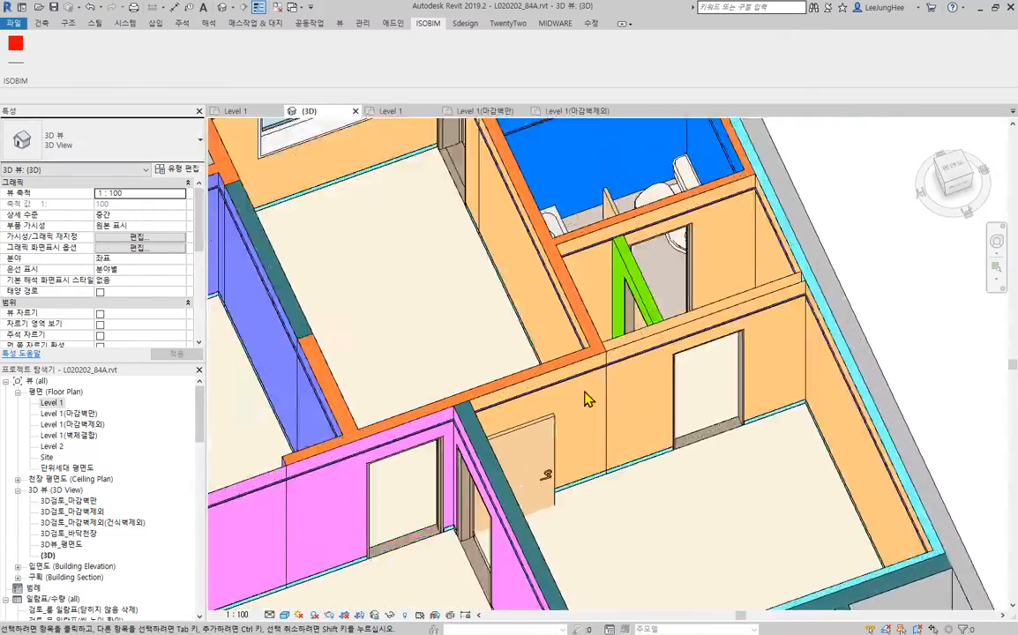
{"action": "scroll", "coordinate": [587, 399], "scroll_direction": "up", "scroll_amount": 3}
{"action": "scroll", "coordinate": [694, 265], "scroll_direction": "up", "scroll_amount": 3}
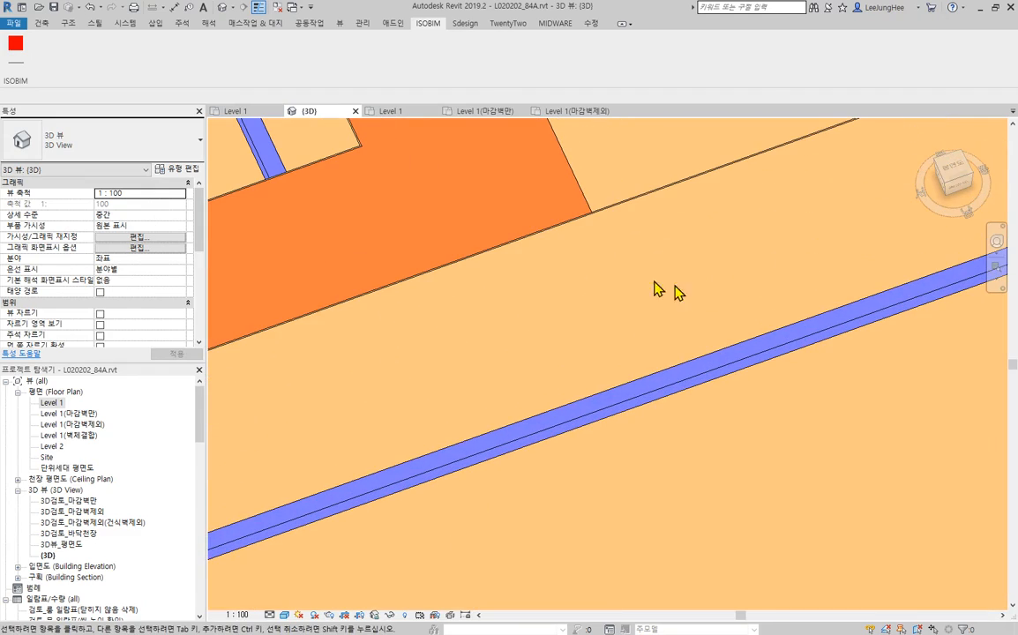
{"action": "scroll", "coordinate": [589, 230], "scroll_direction": "down", "scroll_amount": 3}
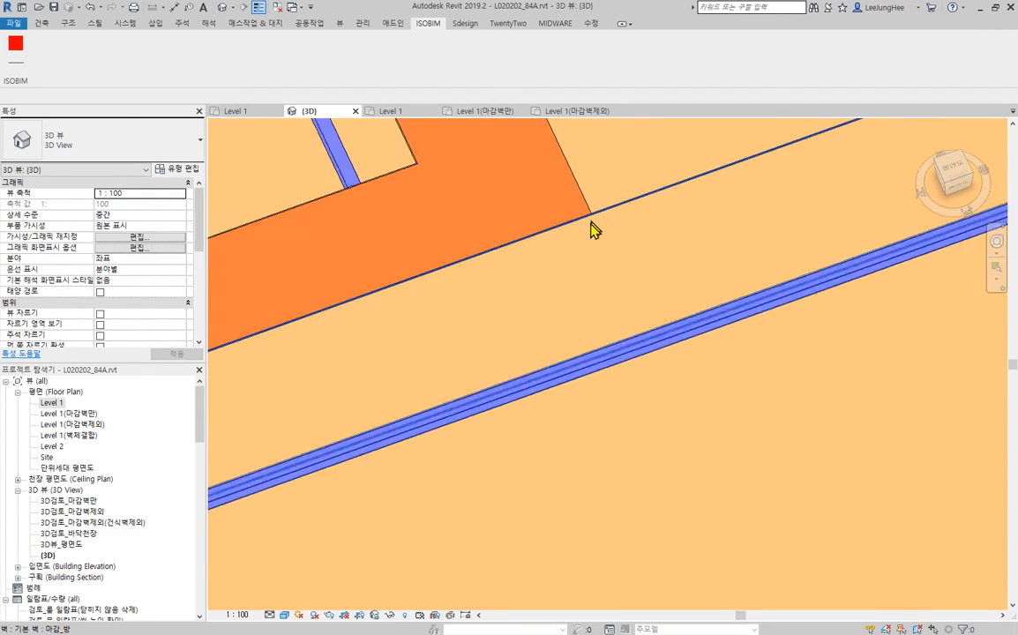
{"action": "scroll", "coordinate": [587, 231], "scroll_direction": "down", "scroll_amount": 3}
{"action": "middle_click_drag", "start_coordinate": [481, 332], "coordinate": [705, 260]}
{"action": "scroll", "coordinate": [604, 320], "scroll_direction": "down", "scroll_amount": 4}
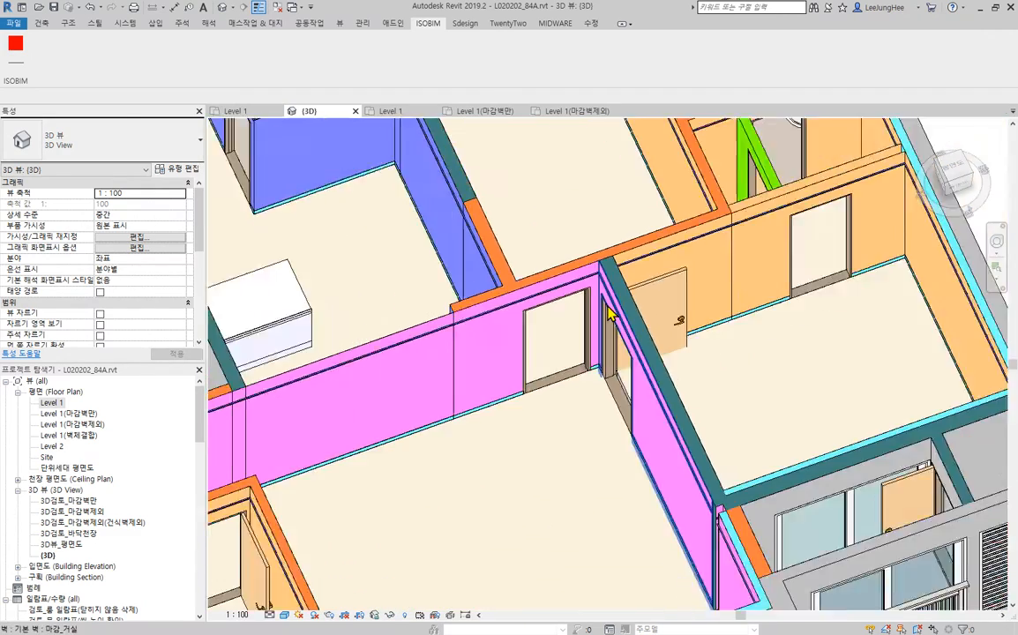
- Examine the living-room finish wall that crosses the kitchen opening and the surrounding room finishes in the 3D view
{"action": "middle_click_drag", "start_coordinate": [457, 372], "coordinate": [613, 379]}
{"action": "middle_click_drag", "start_coordinate": [777, 501], "coordinate": [603, 516], "text": "shift"}
{"action": "middle_click_drag", "start_coordinate": [752, 405], "coordinate": [388, 477]}
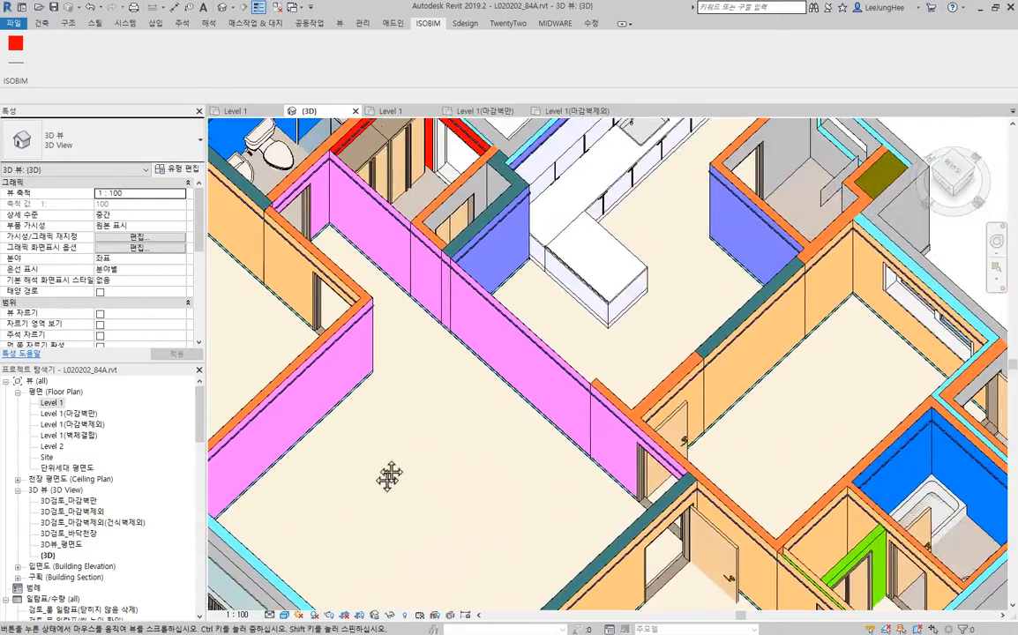
{"action": "scroll", "coordinate": [530, 313], "scroll_direction": "up", "scroll_amount": 3}
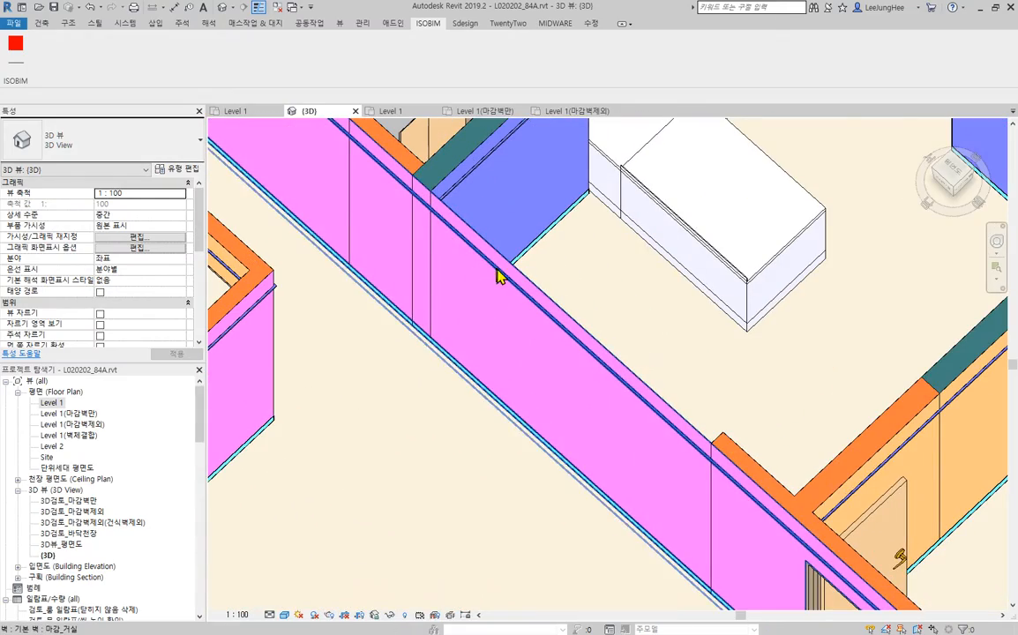
{"action": "scroll", "coordinate": [459, 293], "scroll_direction": "down", "scroll_amount": 5}
{"action": "middle_click_drag", "start_coordinate": [555, 333], "coordinate": [640, 364]}
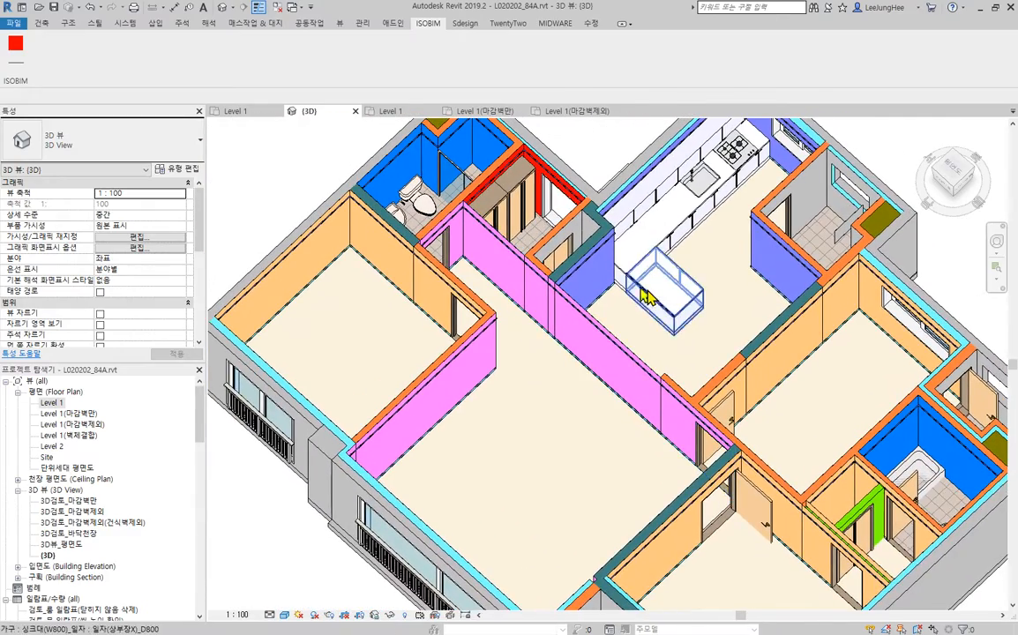
{"action": "middle_click_drag", "start_coordinate": [650, 300], "coordinate": [612, 352]}
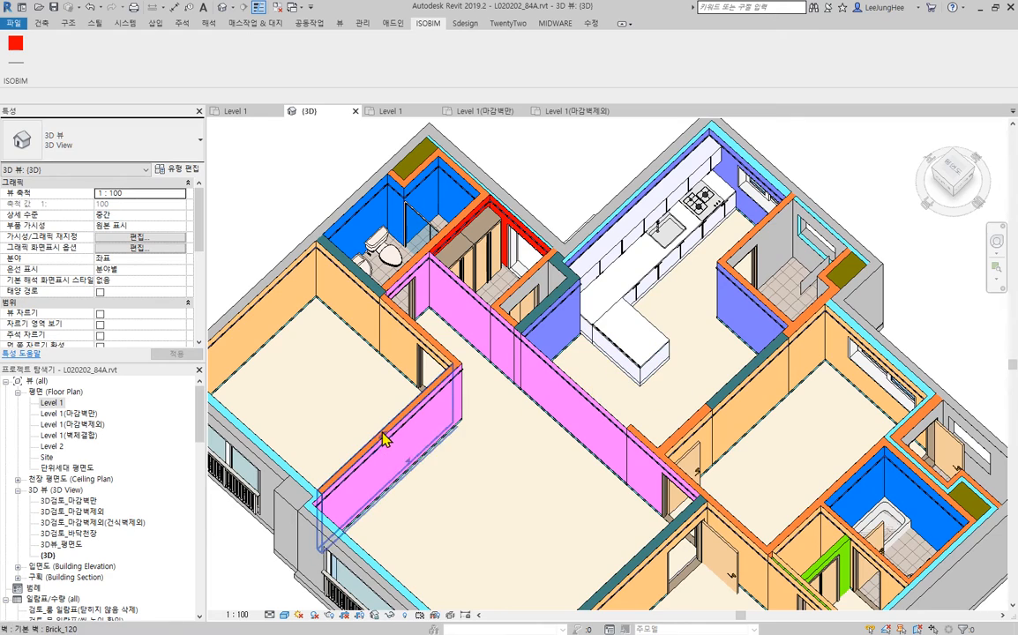
{"action": "middle_click_drag", "start_coordinate": [714, 462], "coordinate": [697, 389]}
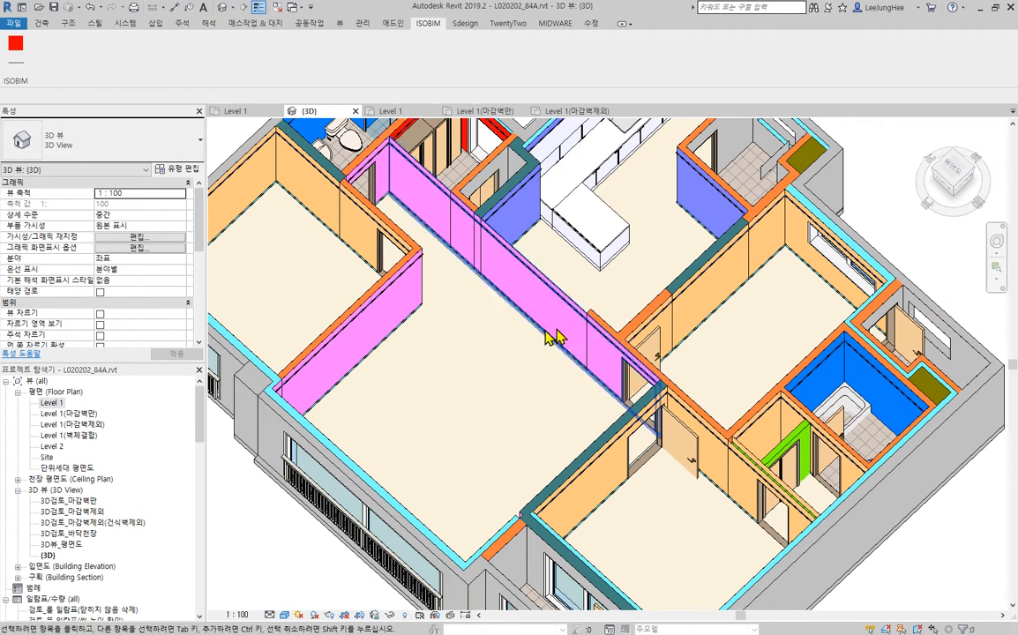
{"action": "scroll", "coordinate": [500, 378], "scroll_direction": "down", "scroll_amount": 1}
{"action": "middle_click_drag", "start_coordinate": [514, 371], "coordinate": [520, 400]}
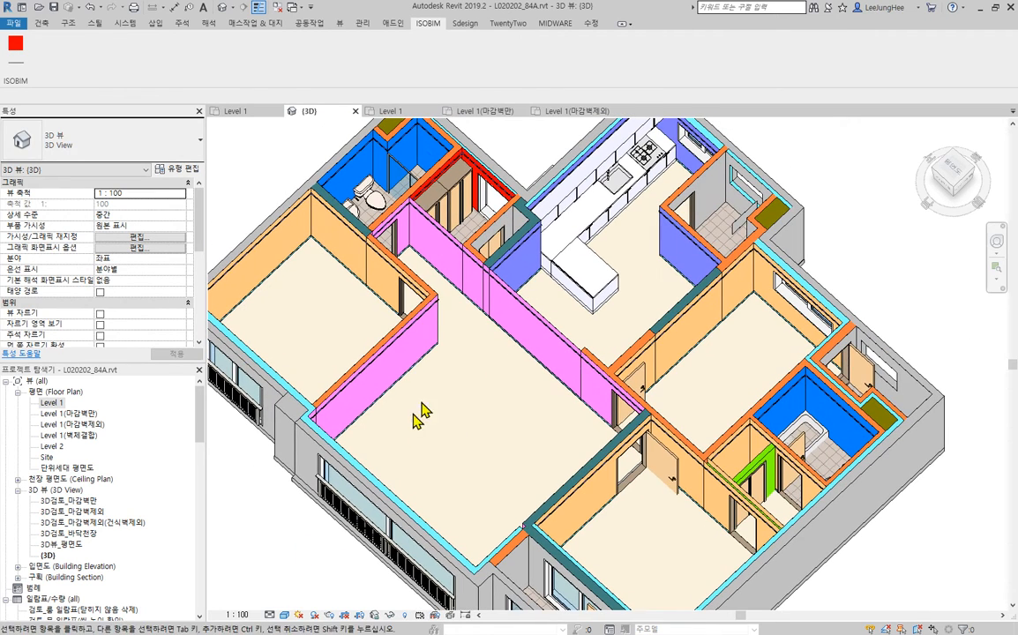
- Open the 3D검토_마감벽만 view and look over the finish walls around the kitchen and living room
{"action": "left_click", "coordinate": [87, 502]}
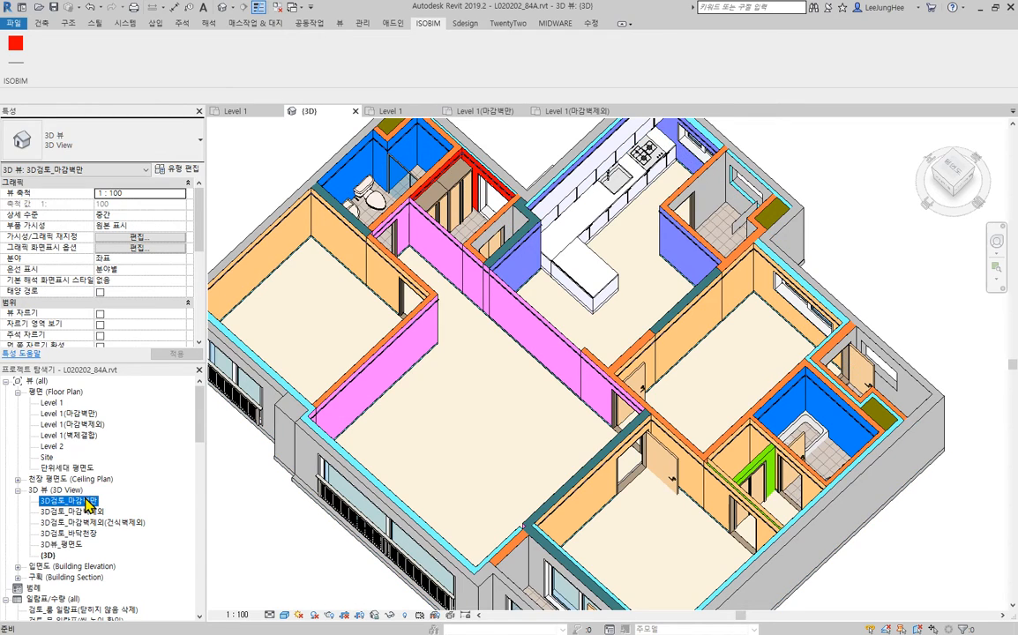
{"action": "double_click", "coordinate": [87, 501]}
{"action": "scroll", "coordinate": [412, 215], "scroll_direction": "up", "scroll_amount": 4}
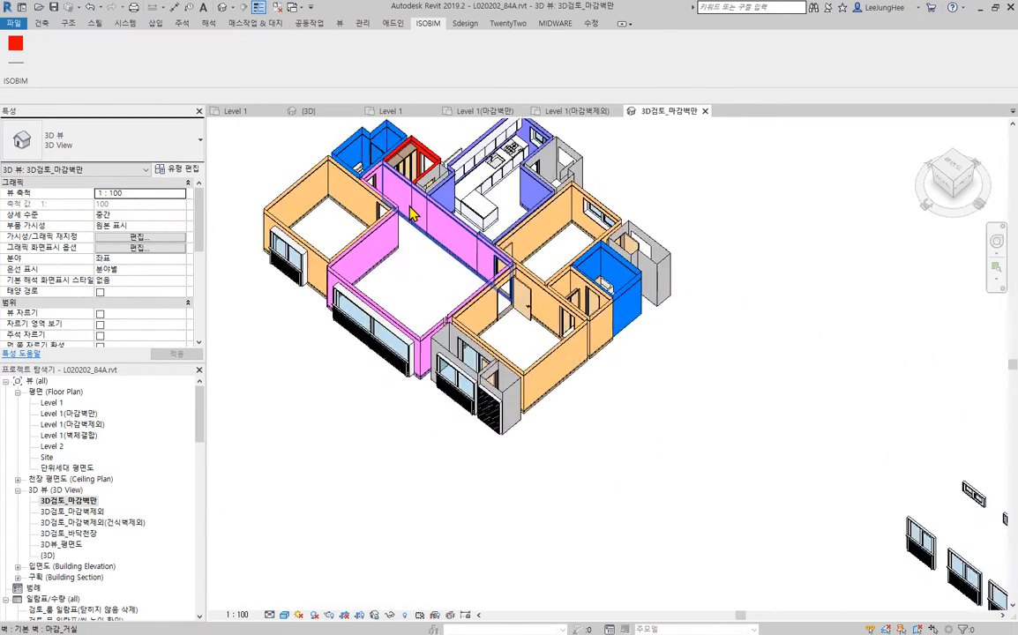
{"action": "scroll", "coordinate": [412, 212], "scroll_direction": "up", "scroll_amount": 4}
{"action": "scroll", "coordinate": [558, 280], "scroll_direction": "down", "scroll_amount": 3}
{"action": "middle_click_drag", "start_coordinate": [593, 304], "coordinate": [688, 413], "text": "shift"}
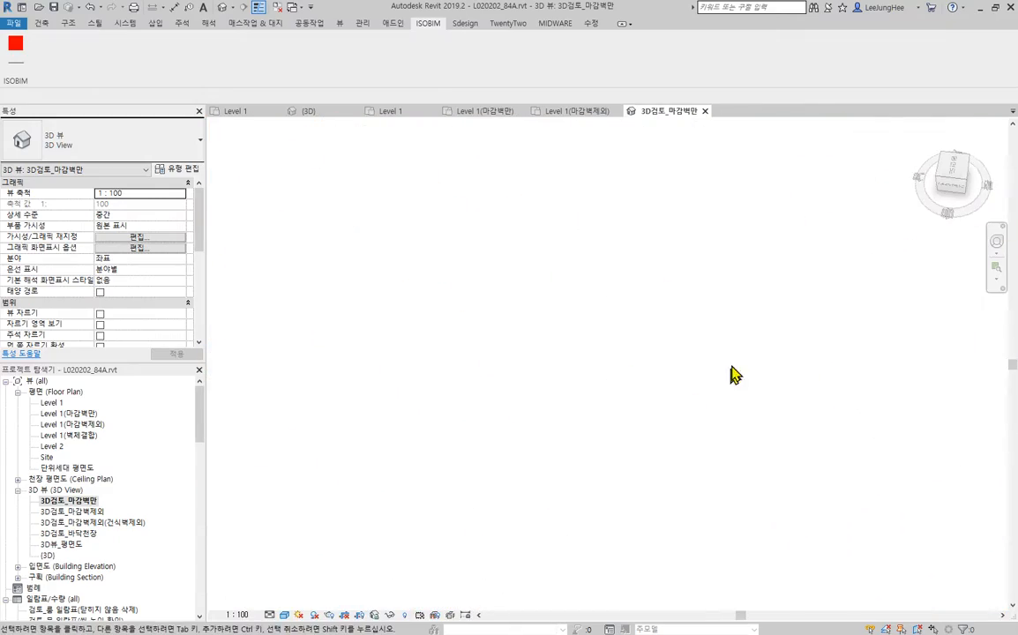
- Delete the 마감_주방 finish wall that spans the open passage between the kitchen and living room
{"action": "left_click", "coordinate": [645, 448]}
{"action": "middle_click_drag", "start_coordinate": [644, 448], "coordinate": [612, 459], "text": "shift"}
{"action": "scroll", "coordinate": [607, 375], "scroll_direction": "up", "scroll_amount": 6}
{"action": "middle_click_drag", "start_coordinate": [617, 321], "coordinate": [388, 263]}
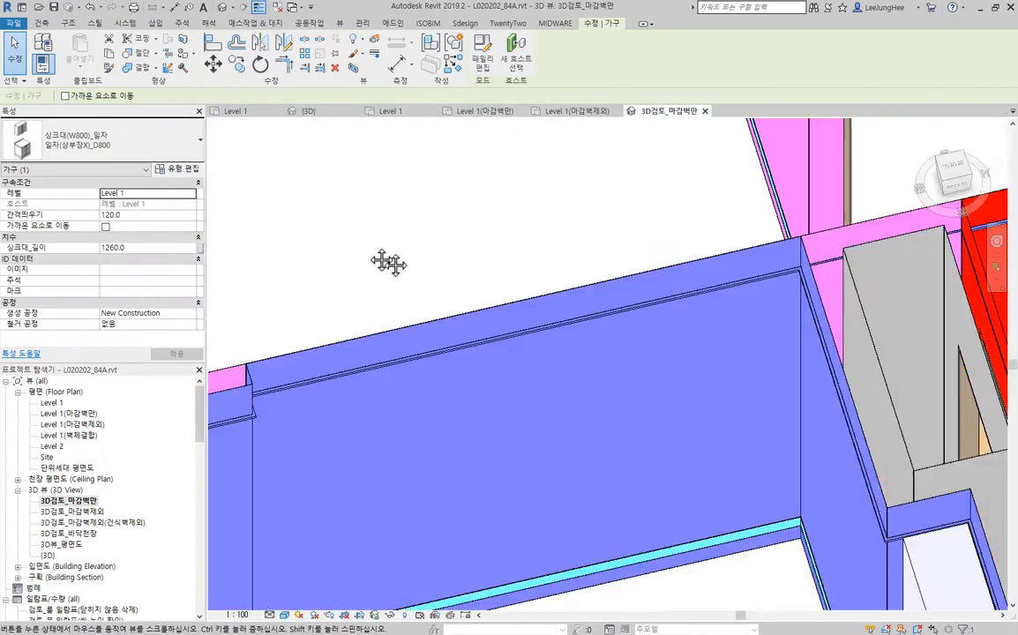
{"action": "left_click", "coordinate": [498, 358]}
{"action": "scroll", "coordinate": [502, 364], "scroll_direction": "down", "scroll_amount": 2}
{"action": "middle_click_drag", "start_coordinate": [502, 364], "coordinate": [553, 227]}
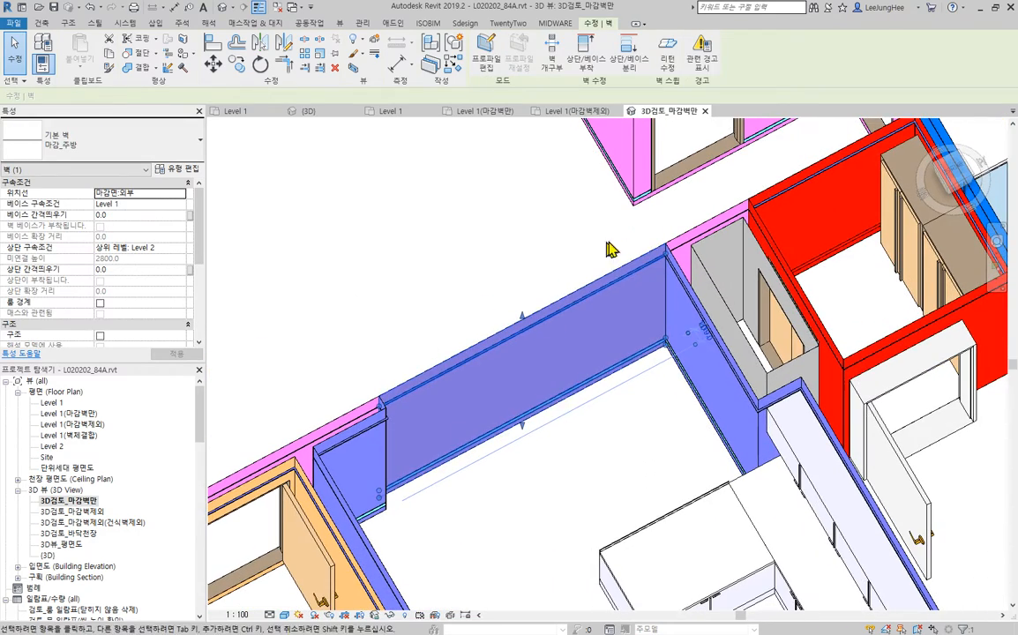
{"action": "left_click", "coordinate": [544, 448]}
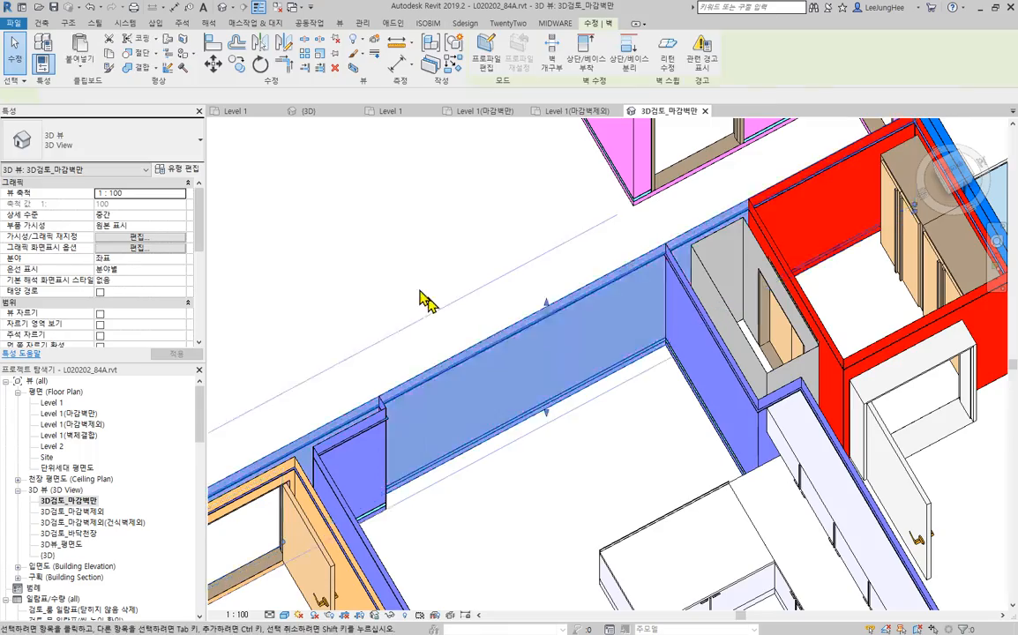
- Split the 마감_거실 finish wall across the kitchen opening, about 640 mm from the short kitchen return wall
{"action": "scroll", "coordinate": [424, 300], "scroll_direction": "down", "scroll_amount": 2}
{"action": "middle_click_drag", "start_coordinate": [423, 300], "coordinate": [474, 293]}
{"action": "middle_click_drag", "start_coordinate": [335, 309], "coordinate": [336, 284], "text": "shift"}
{"action": "scroll", "coordinate": [457, 345], "scroll_direction": "up", "scroll_amount": 3}
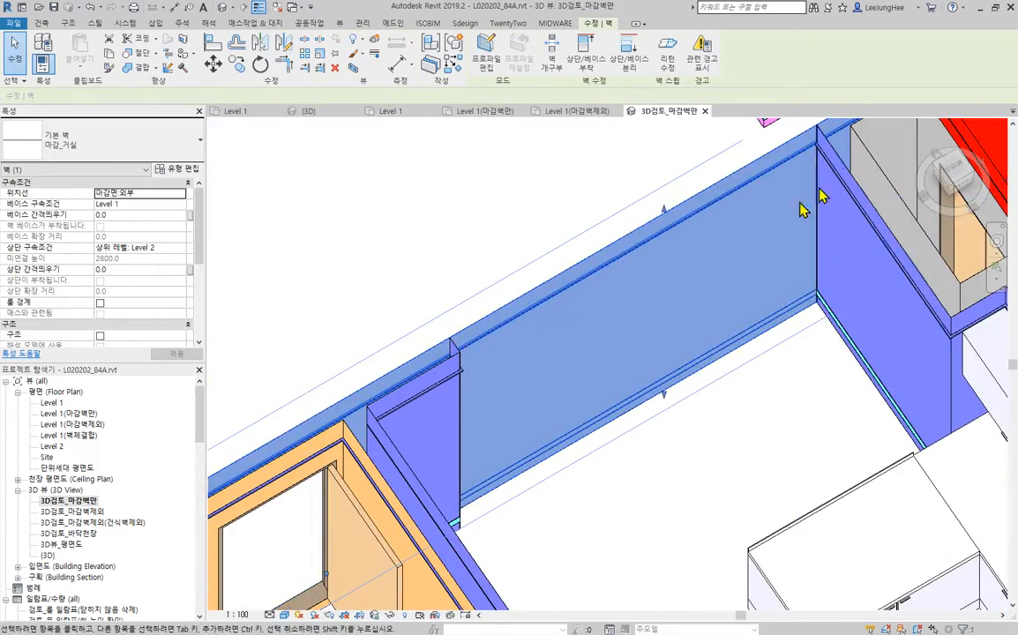
{"action": "left_click", "coordinate": [304, 42]}
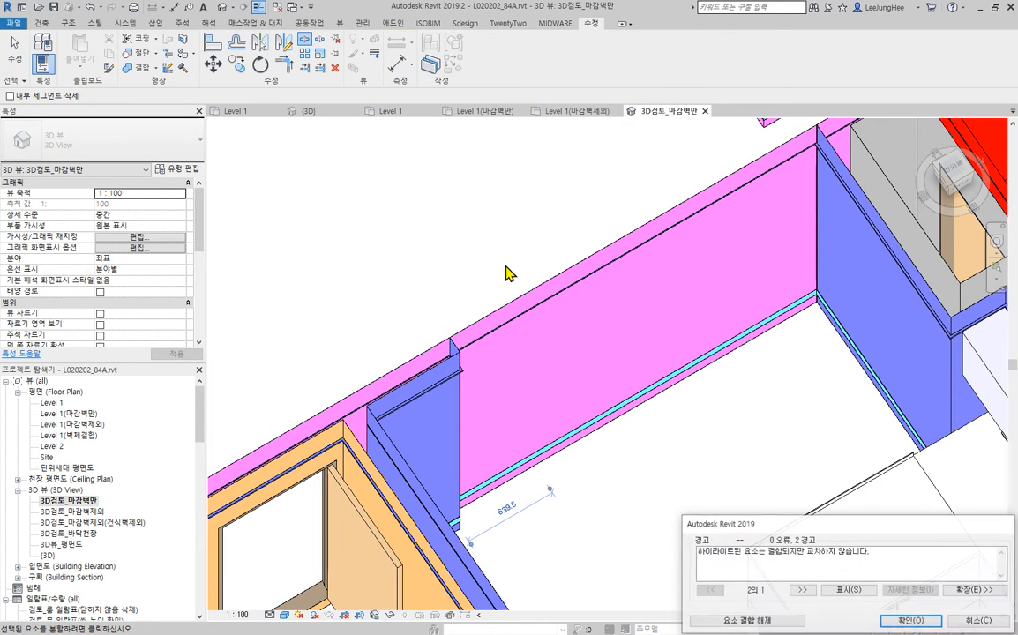
{"action": "left_click", "coordinate": [893, 625]}
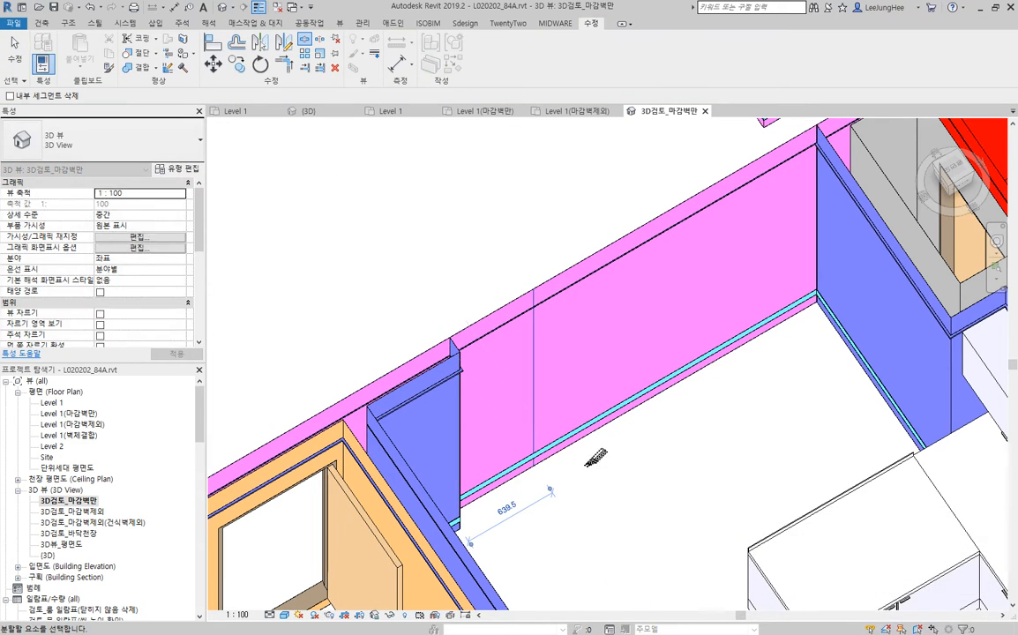
- Trim both pieces of the split 마감_거실 wall to corners with the kitchen finish walls on either side of the opening
{"action": "scroll", "coordinate": [420, 256], "scroll_direction": "up", "scroll_amount": 5}
{"action": "key", "text": "Escape"}
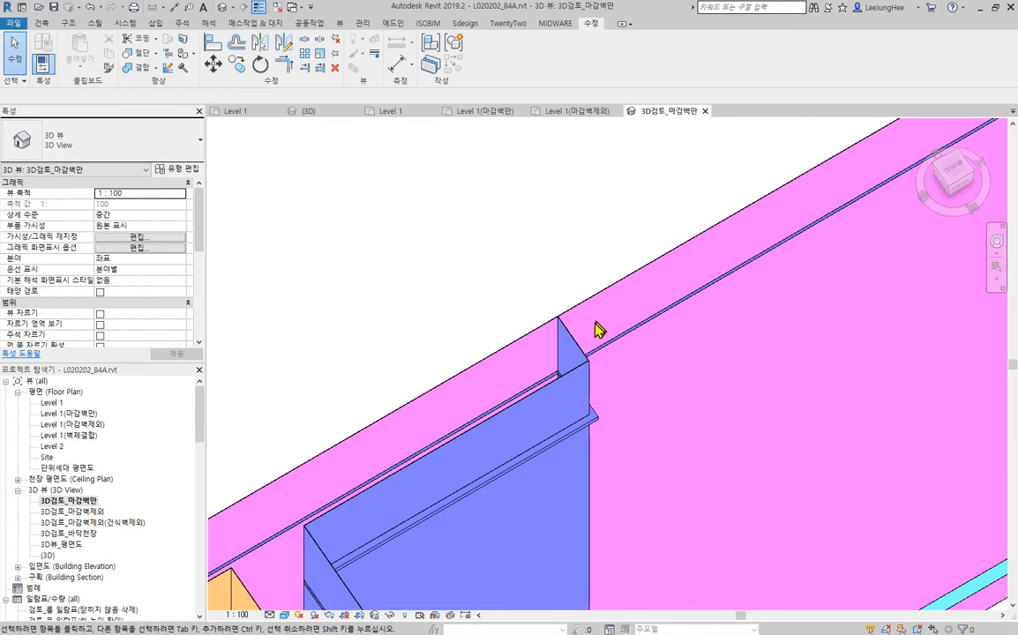
{"action": "left_click", "coordinate": [287, 68]}
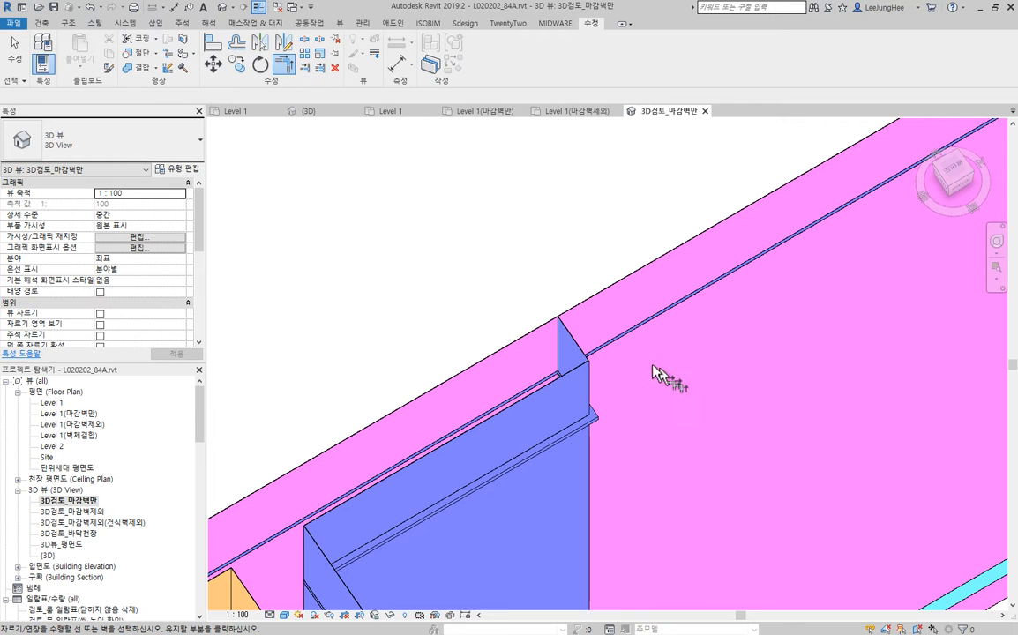
{"action": "left_click", "coordinate": [436, 367]}
{"action": "scroll", "coordinate": [449, 363], "scroll_direction": "down", "scroll_amount": 3}
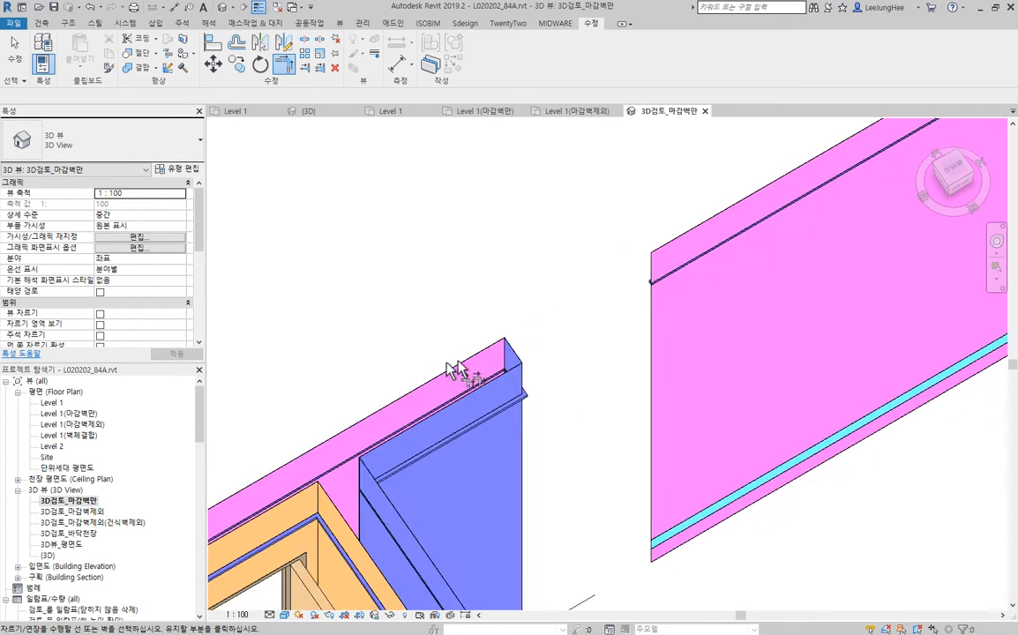
{"action": "scroll", "coordinate": [655, 383], "scroll_direction": "up", "scroll_amount": 3}
{"action": "middle_click_drag", "start_coordinate": [655, 383], "coordinate": [562, 439]}
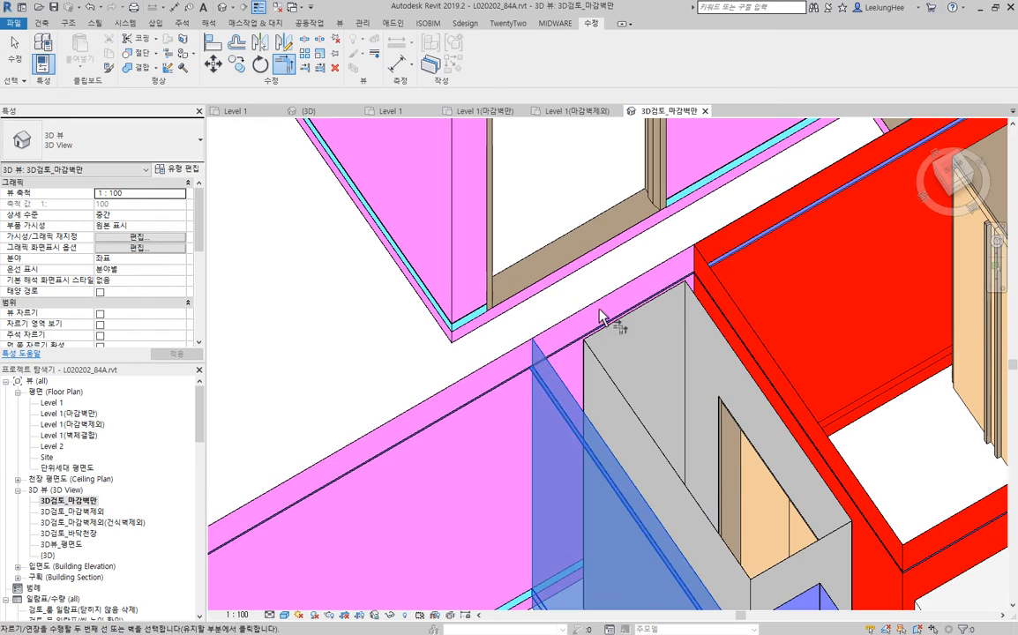
{"action": "scroll", "coordinate": [267, 443], "scroll_direction": "down", "scroll_amount": 3}
- Delete the 마감_현관 finish wall that closes the entrance off from the living-room hallway
{"action": "scroll", "coordinate": [495, 397], "scroll_direction": "up", "scroll_amount": 3}
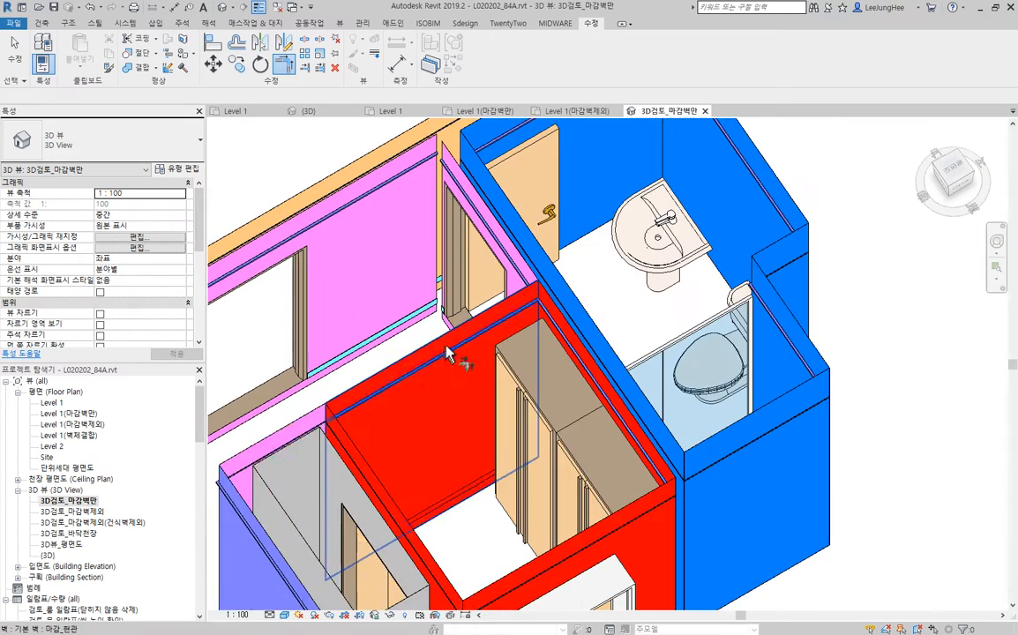
{"action": "left_click", "coordinate": [477, 485]}
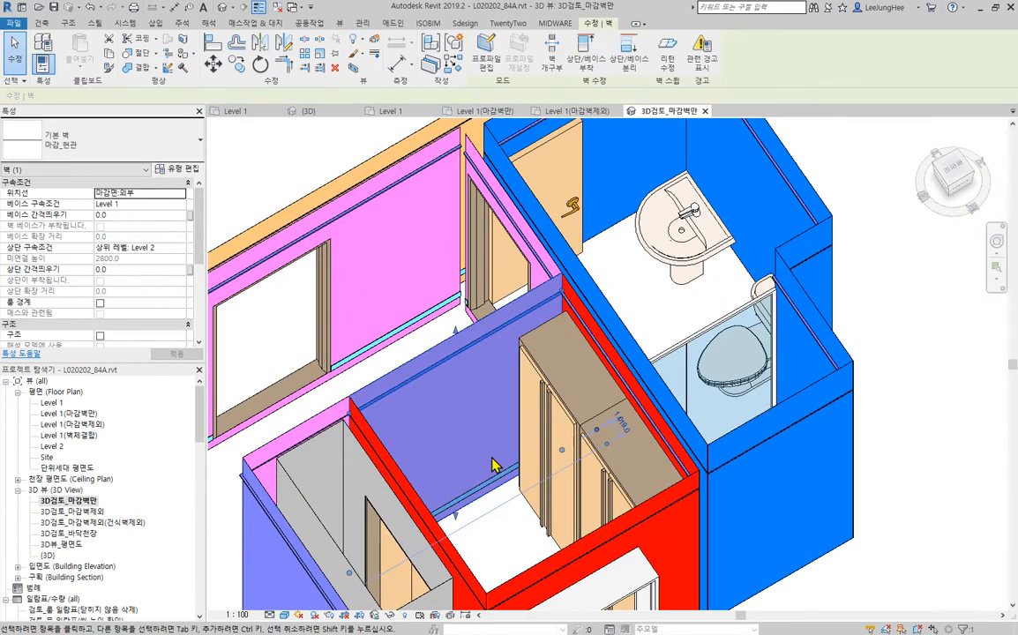
{"action": "key", "text": "Escape"}
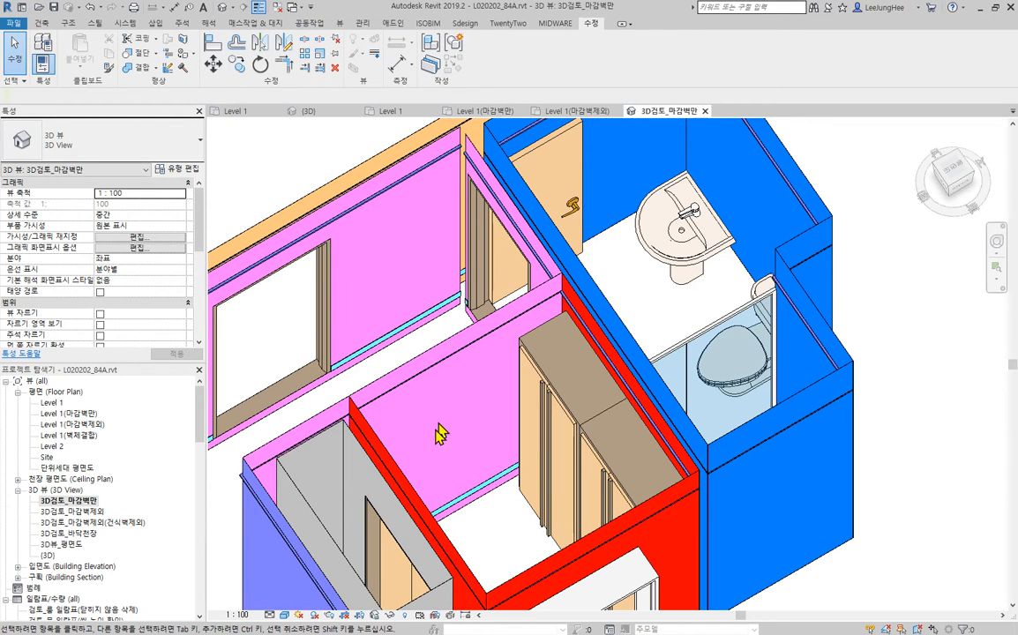
- Trim the 마감_거실 wall to a corner with the entrance finish wall beside the closet, clearing the entrance opening
{"action": "key", "text": "t"}
{"action": "key", "text": "r"}
{"action": "left_click", "coordinate": [375, 433]}
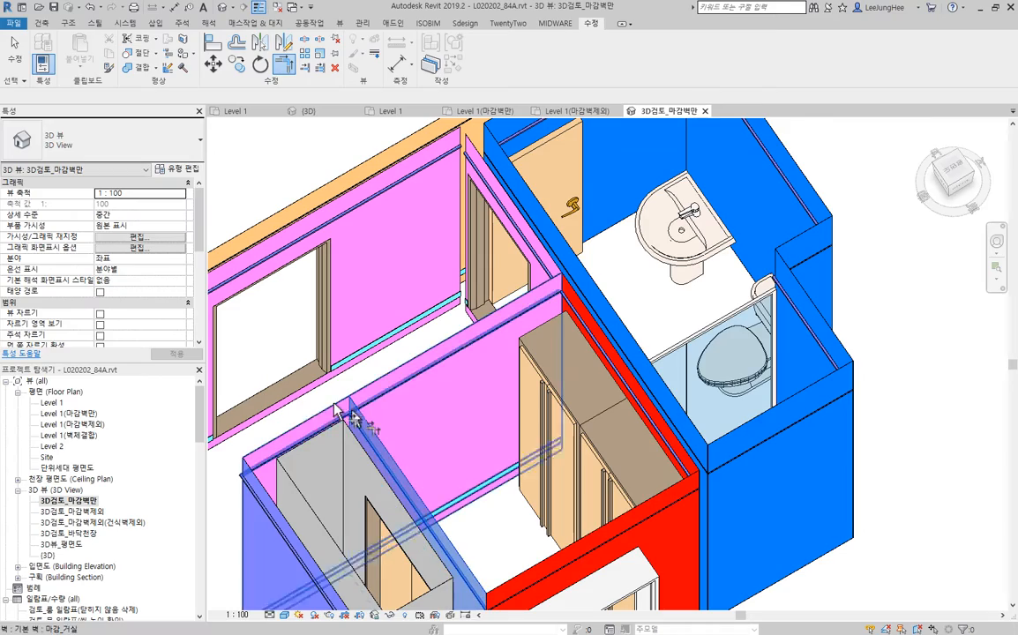
{"action": "left_click", "coordinate": [315, 415]}
{"action": "key", "text": "Escape"}
- Examine the opened kitchen and entrance passages from several angles and check the 마감_발코니 wall piece in the balcony behind the kitchen
{"action": "scroll", "coordinate": [441, 418], "scroll_direction": "down", "scroll_amount": 4}
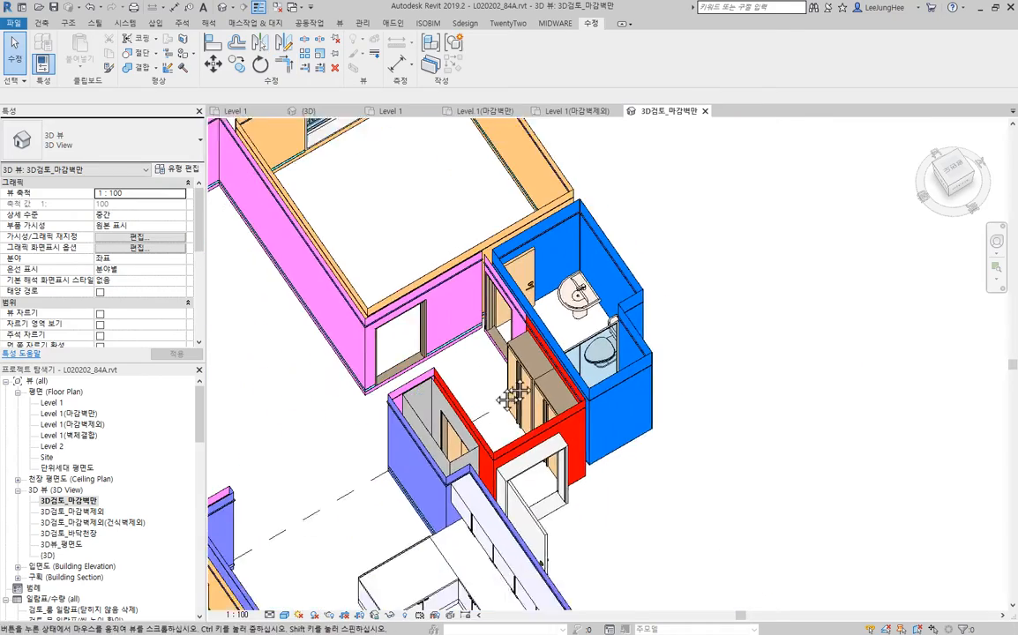
{"action": "middle_click_drag", "start_coordinate": [287, 441], "coordinate": [555, 468], "text": "shift"}
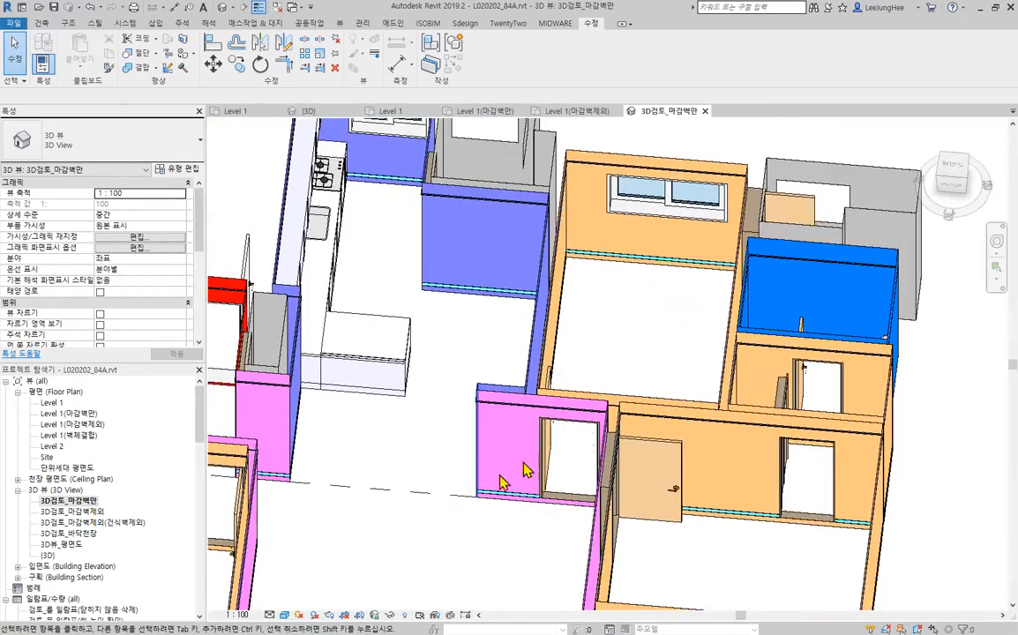
{"action": "middle_click_drag", "start_coordinate": [391, 602], "coordinate": [442, 472]}
{"action": "scroll", "coordinate": [455, 392], "scroll_direction": "down", "scroll_amount": 1}
{"action": "middle_click_drag", "start_coordinate": [456, 396], "coordinate": [709, 502], "text": "shift"}
{"action": "middle_click_drag", "start_coordinate": [647, 354], "coordinate": [584, 369]}
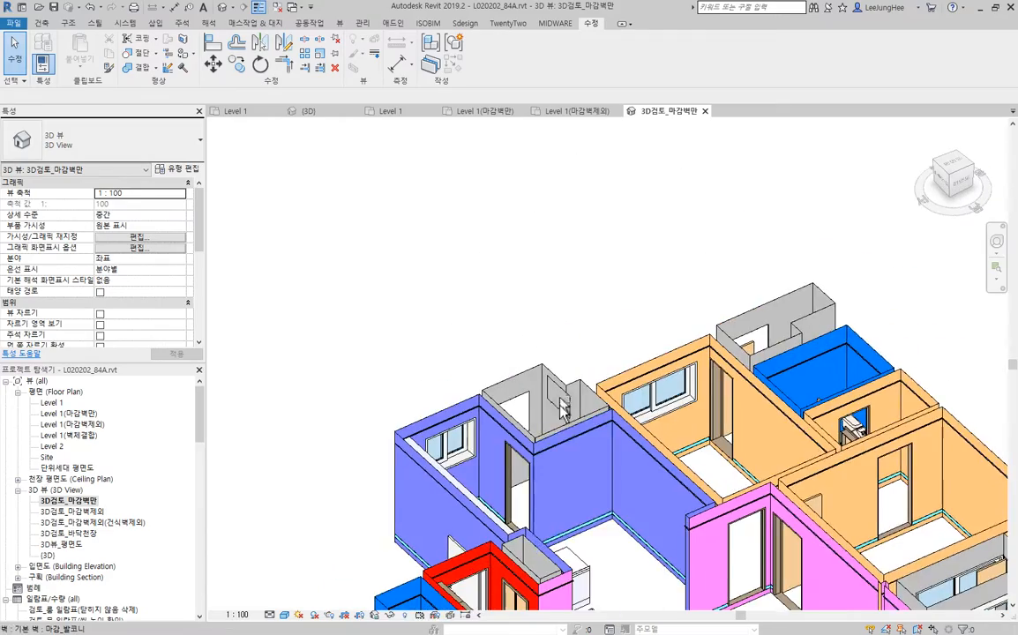
{"action": "scroll", "coordinate": [585, 375], "scroll_direction": "up", "scroll_amount": 5}
{"action": "left_click", "coordinate": [581, 386]}
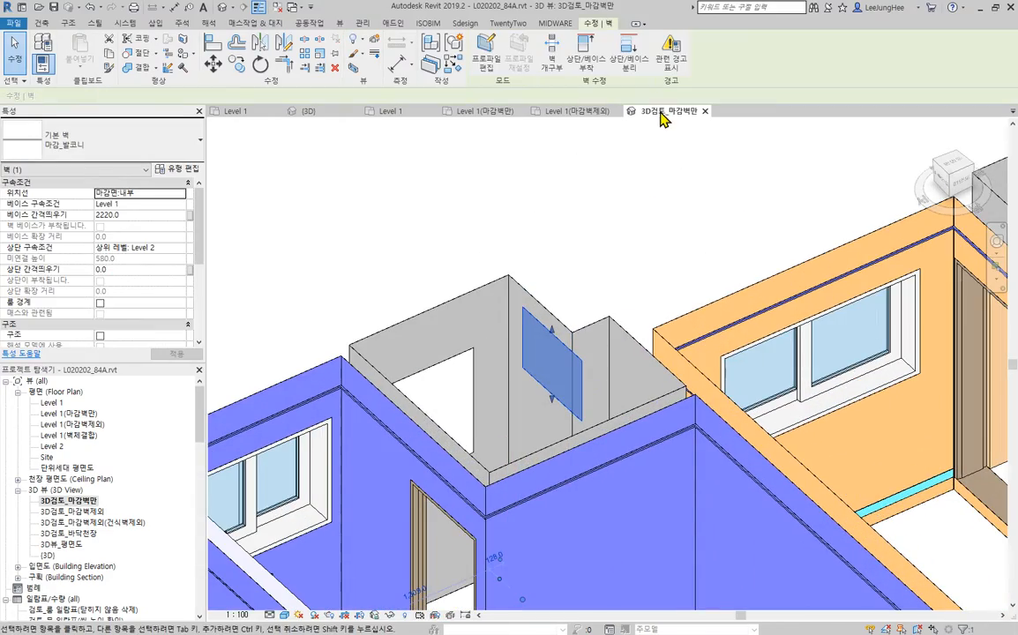
{"action": "left_click", "coordinate": [588, 152]}
{"action": "middle_click_drag", "start_coordinate": [589, 152], "coordinate": [441, 434], "text": "shift"}
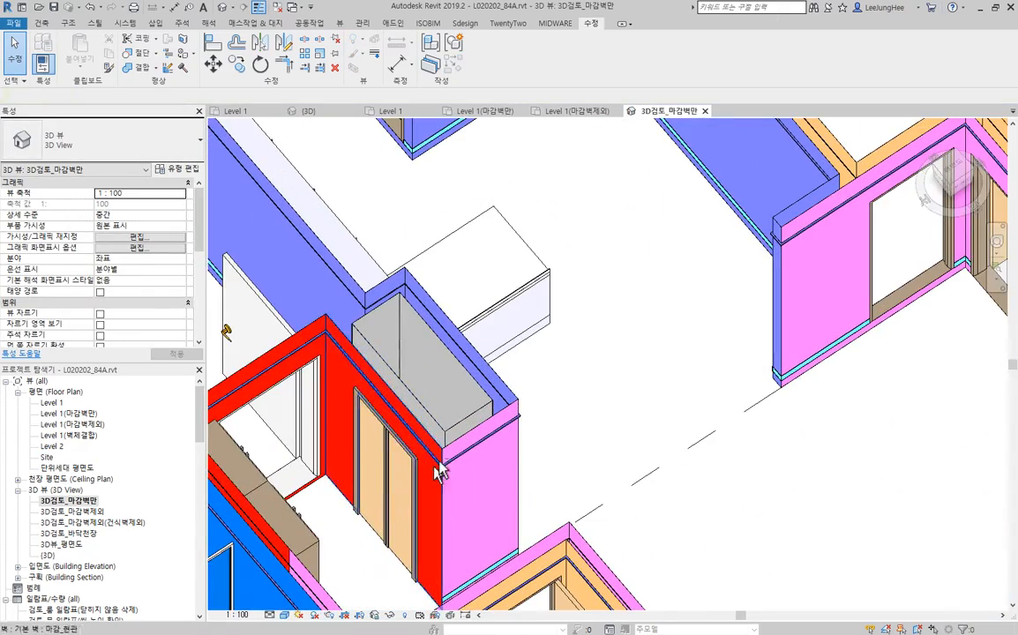
- Change the four 마감_발코니 finish walls of the closet beside the entrance to the 마감_현관 type
{"action": "middle_click_drag", "start_coordinate": [438, 466], "coordinate": [358, 533], "text": "shift"}
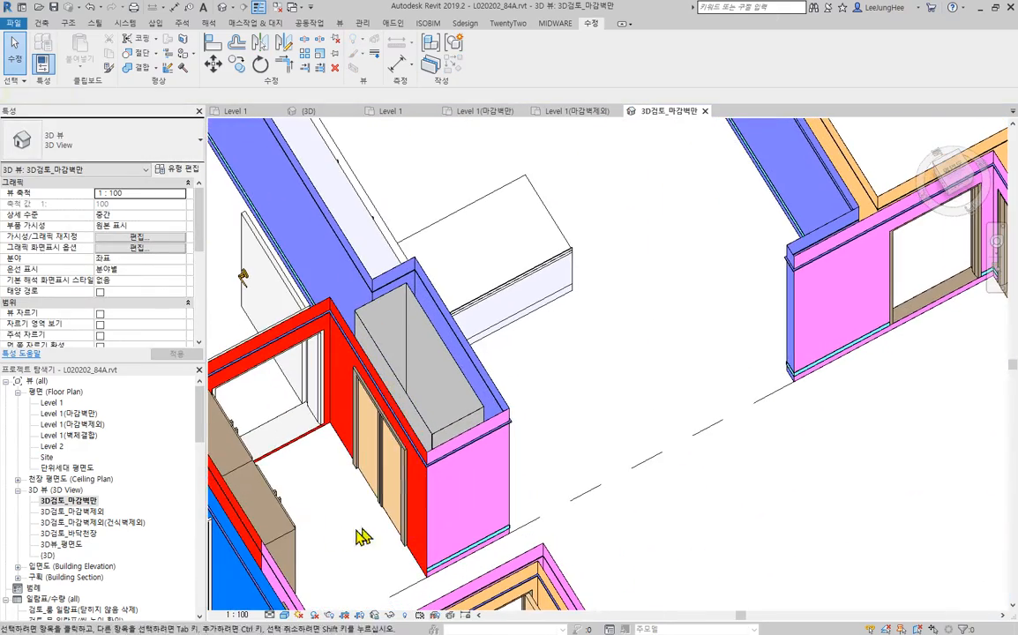
{"action": "left_click", "coordinate": [451, 426]}
{"action": "middle_click_drag", "start_coordinate": [565, 361], "coordinate": [686, 323]}
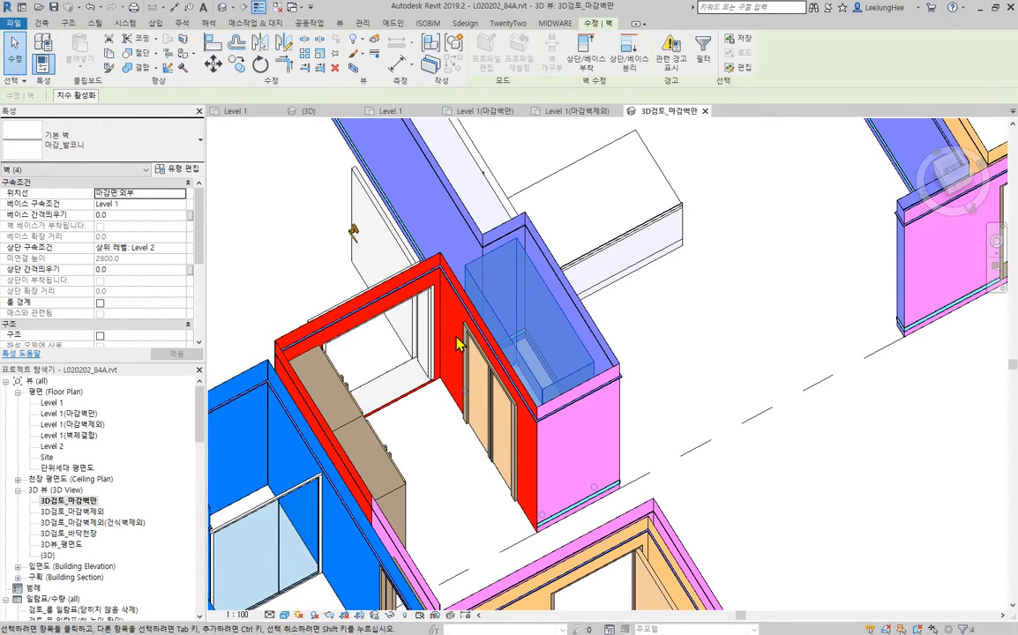
{"action": "left_click", "coordinate": [141, 147]}
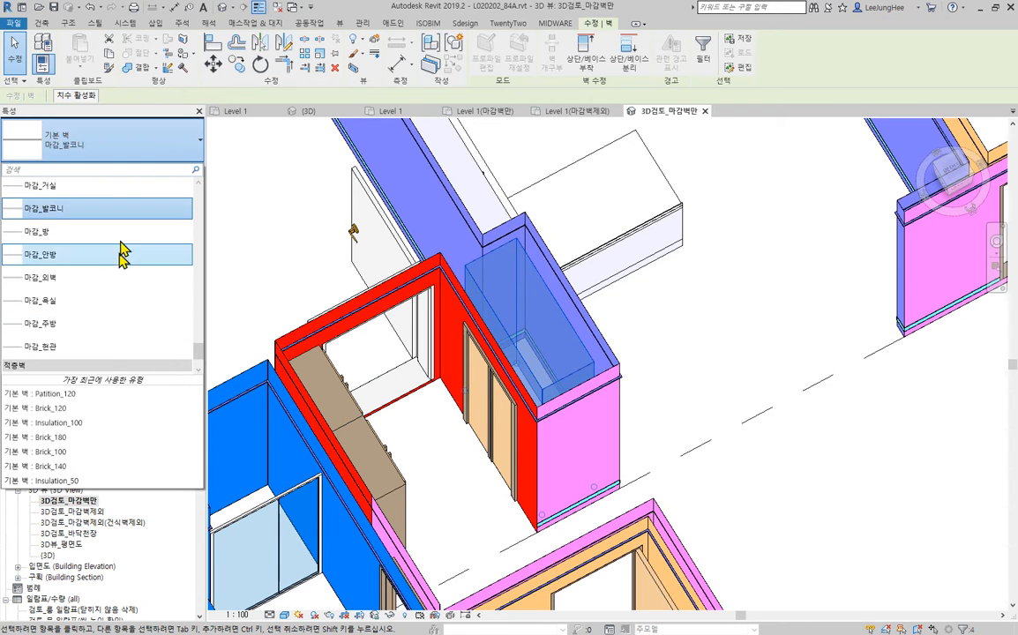
{"action": "left_click", "coordinate": [88, 353]}
{"action": "left_click", "coordinate": [656, 325]}
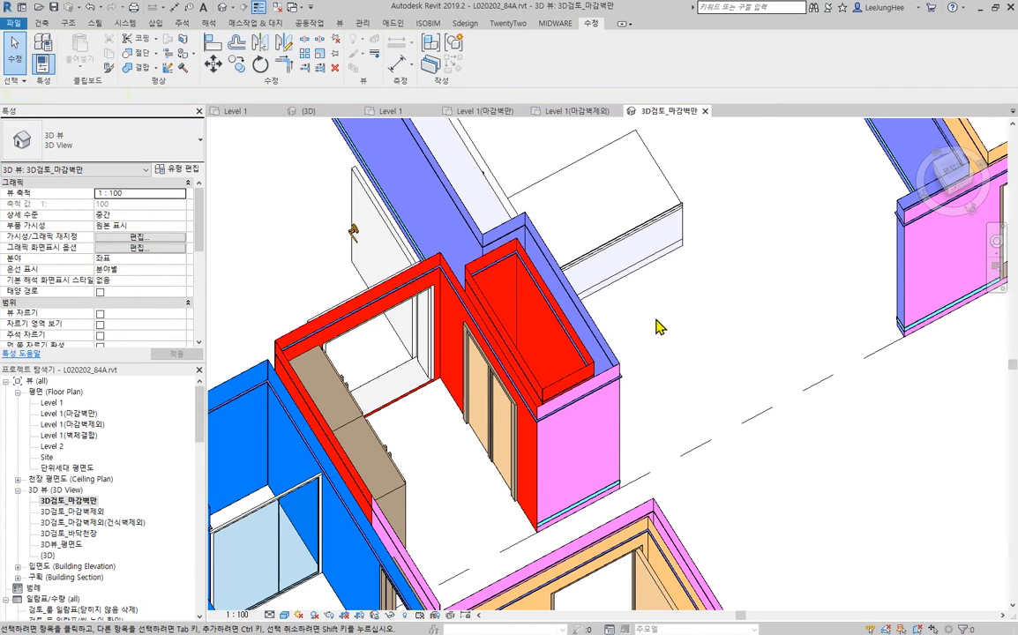
- Review the remaining room finish walls from the closet across to the master bedroom for wrong wall types
{"action": "scroll", "coordinate": [657, 325], "scroll_direction": "down", "scroll_amount": 2}
{"action": "middle_click_drag", "start_coordinate": [657, 324], "coordinate": [632, 275]}
{"action": "middle_click_drag", "start_coordinate": [679, 430], "coordinate": [394, 489], "text": "shift"}
{"action": "middle_click_drag", "start_coordinate": [712, 377], "coordinate": [662, 425]}
{"action": "middle_click_drag", "start_coordinate": [769, 326], "coordinate": [771, 192], "text": "shift"}
{"action": "middle_click_drag", "start_coordinate": [809, 280], "coordinate": [794, 391]}
{"action": "scroll", "coordinate": [821, 348], "scroll_direction": "down", "scroll_amount": 1}
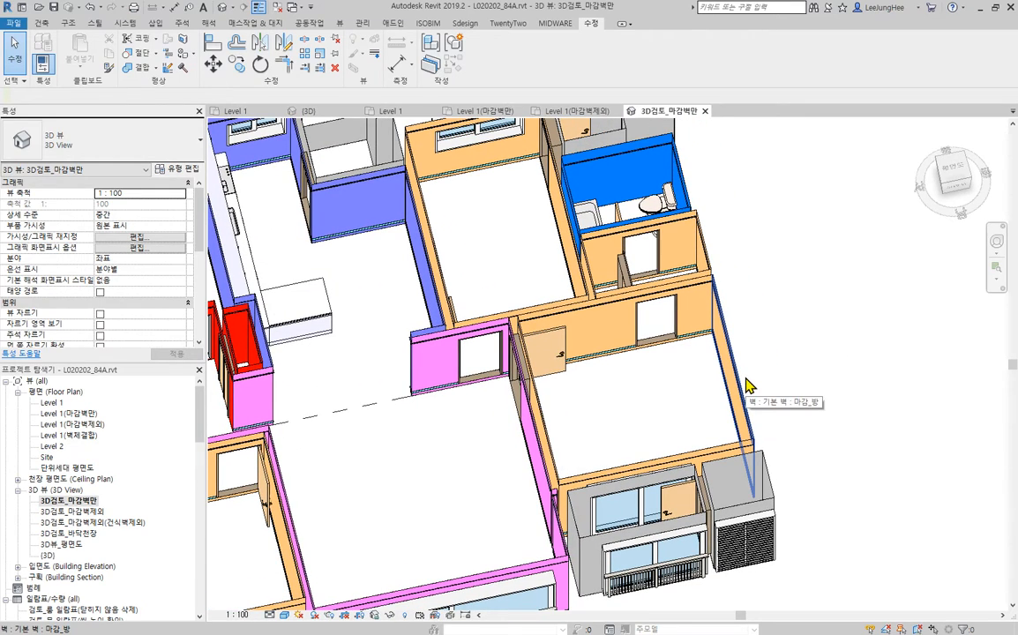
- Change the chain of four 마감_방 finish walls around the master bedroom to the 마감_안방 type
{"action": "key", "text": "Tab"}
{"action": "left_click", "coordinate": [749, 385]}
{"action": "middle_click_drag", "start_coordinate": [824, 356], "coordinate": [905, 359]}
{"action": "scroll", "coordinate": [764, 462], "scroll_direction": "down", "scroll_amount": 3}
{"action": "middle_click_drag", "start_coordinate": [743, 443], "coordinate": [688, 347]}
{"action": "scroll", "coordinate": [688, 347], "scroll_direction": "up", "scroll_amount": 3}
{"action": "middle_click_drag", "start_coordinate": [795, 335], "coordinate": [759, 398]}
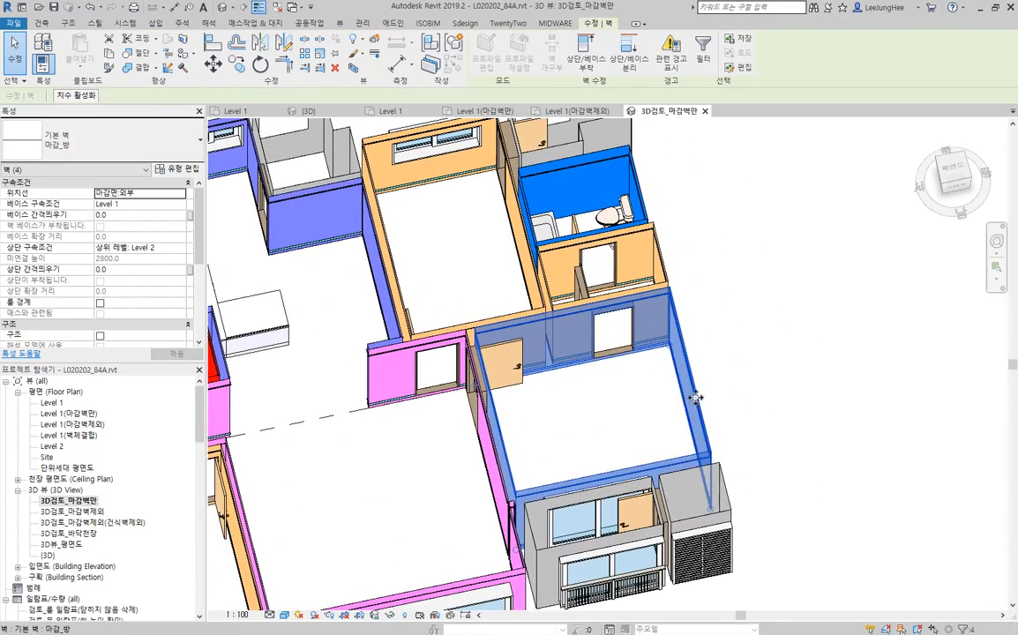
{"action": "scroll", "coordinate": [742, 356], "scroll_direction": "down", "scroll_amount": 2}
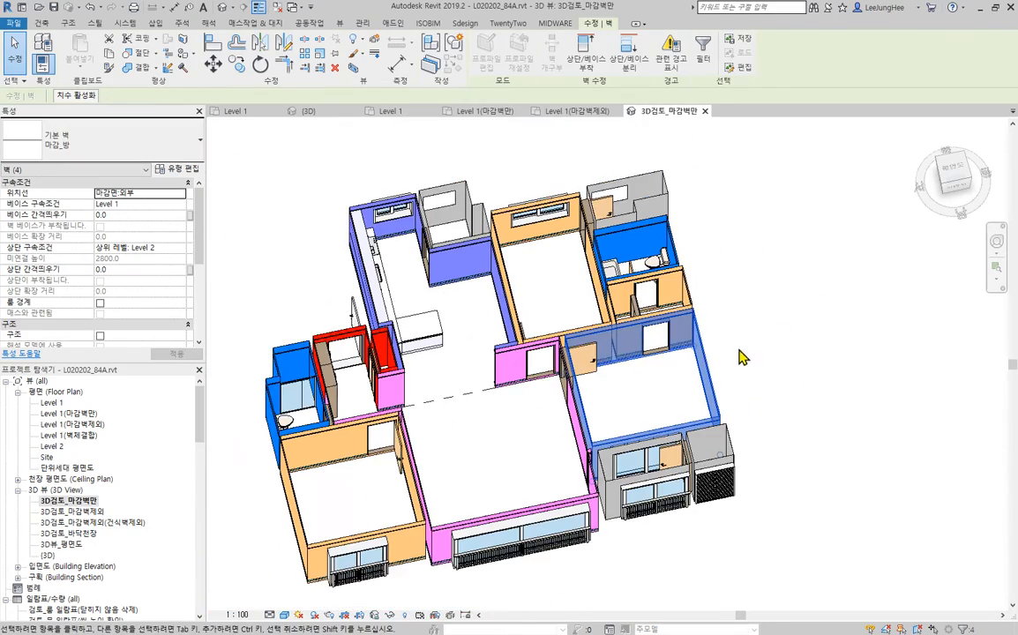
{"action": "middle_click_drag", "start_coordinate": [741, 357], "coordinate": [719, 386]}
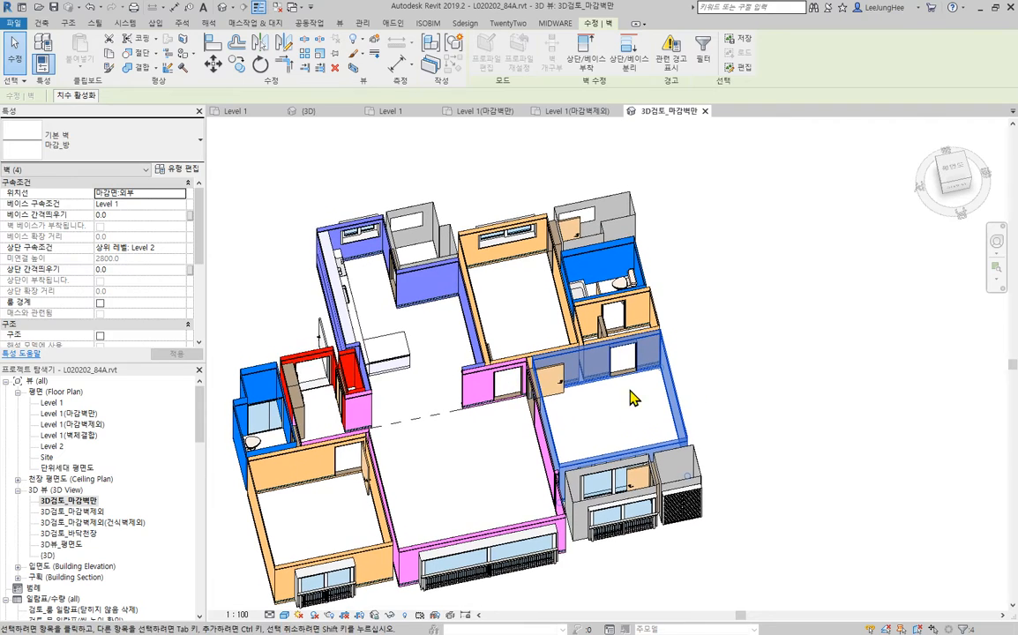
{"action": "middle_click_drag", "start_coordinate": [678, 430], "coordinate": [586, 436]}
{"action": "scroll", "coordinate": [529, 364], "scroll_direction": "up", "scroll_amount": 3}
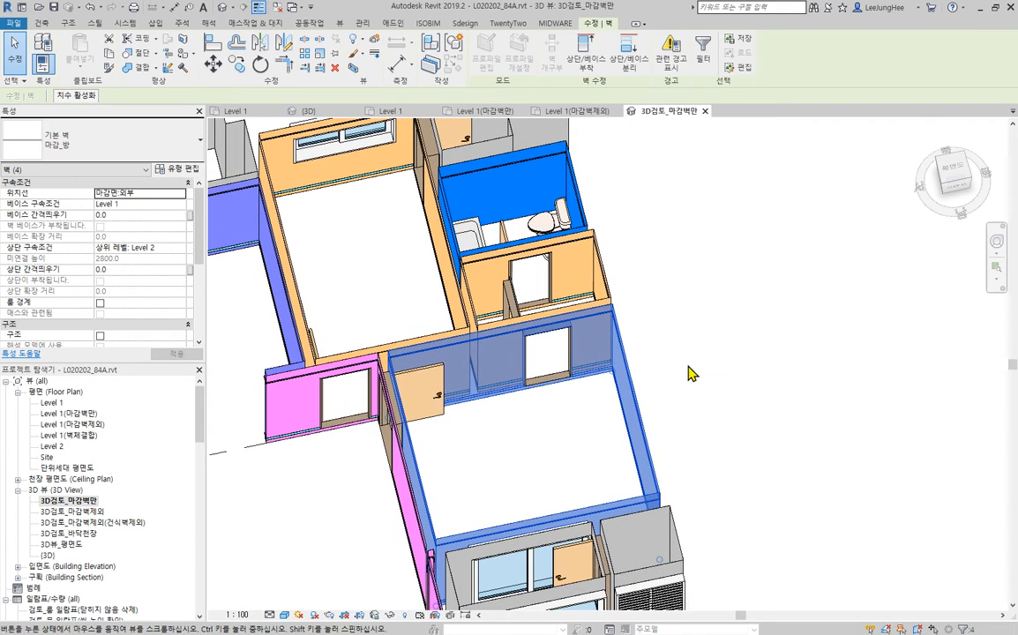
{"action": "left_click", "coordinate": [127, 153]}
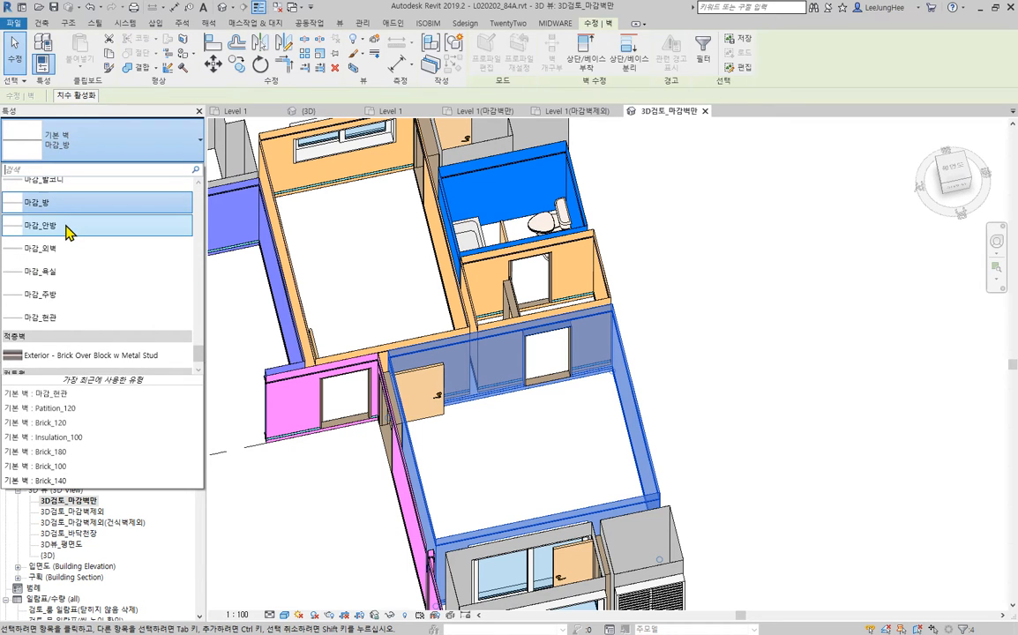
- Change the finish walls around the dressing room beside the second bathroom to the 마감_안방 type
{"action": "left_click", "coordinate": [619, 280]}
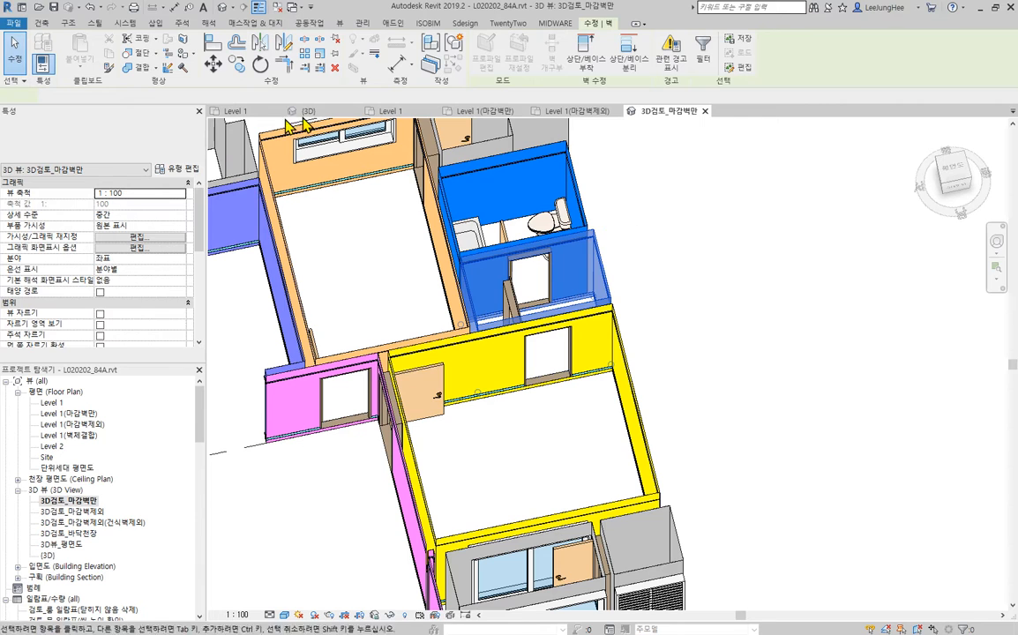
{"action": "left_click", "coordinate": [635, 232]}
{"action": "left_click", "coordinate": [121, 146]}
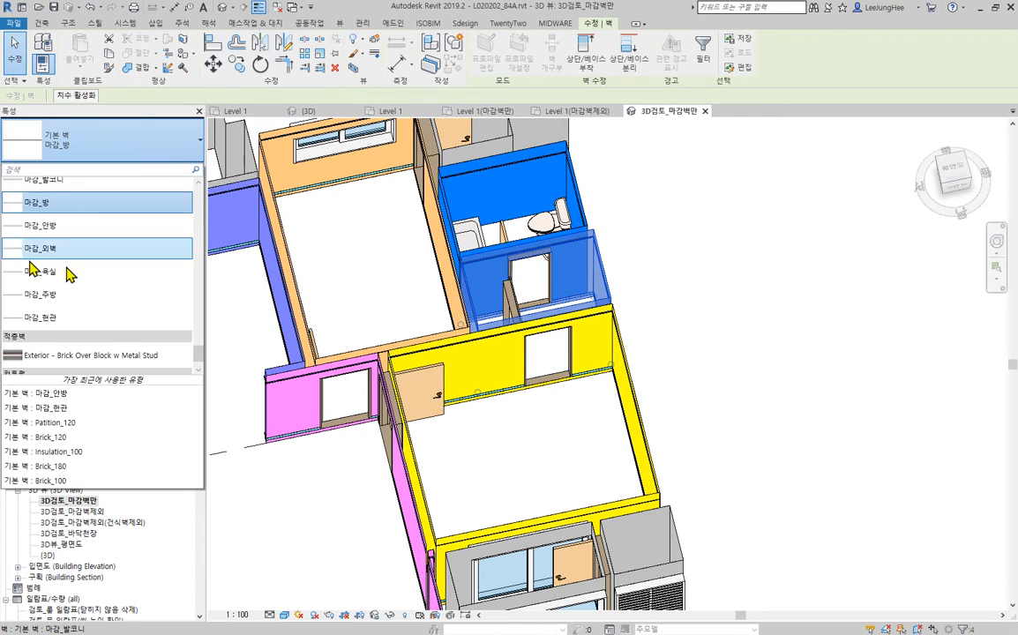
{"action": "left_click", "coordinate": [84, 225]}
{"action": "left_click", "coordinate": [765, 351]}
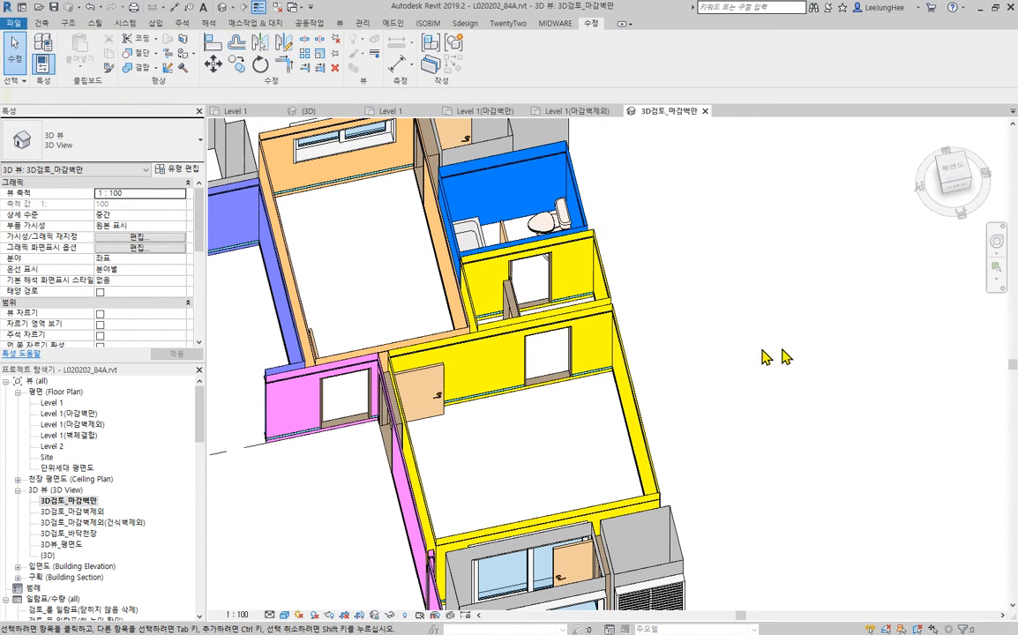
- In the Level 1 floor plan, make the Patition_120 wall with the folding door in the dressing room room-bounding
{"action": "middle_click_drag", "start_coordinate": [761, 356], "coordinate": [679, 391], "text": "shift"}
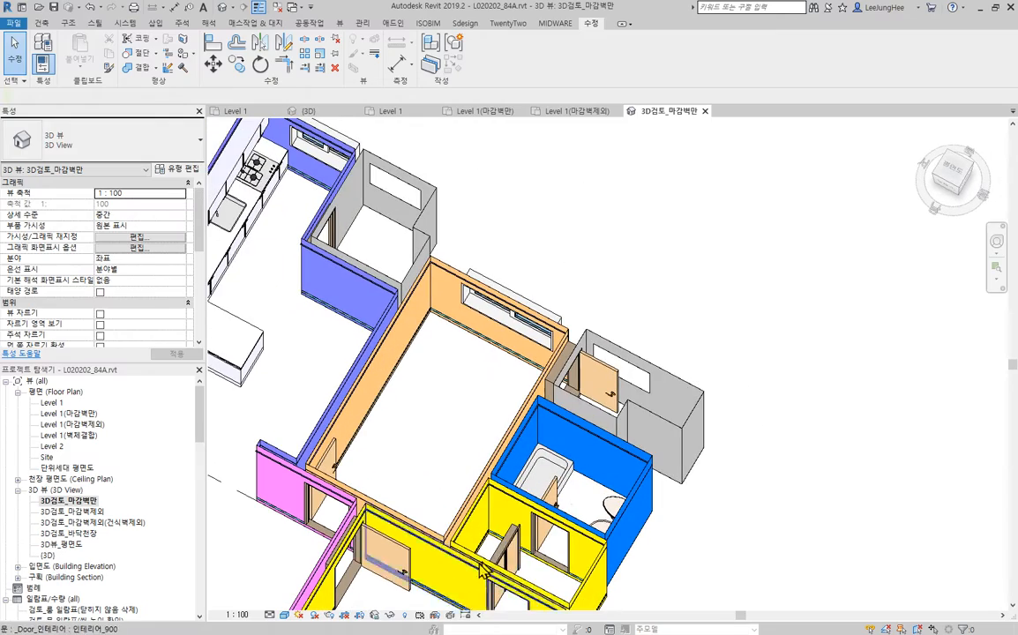
{"action": "scroll", "coordinate": [492, 553], "scroll_direction": "up", "scroll_amount": 8}
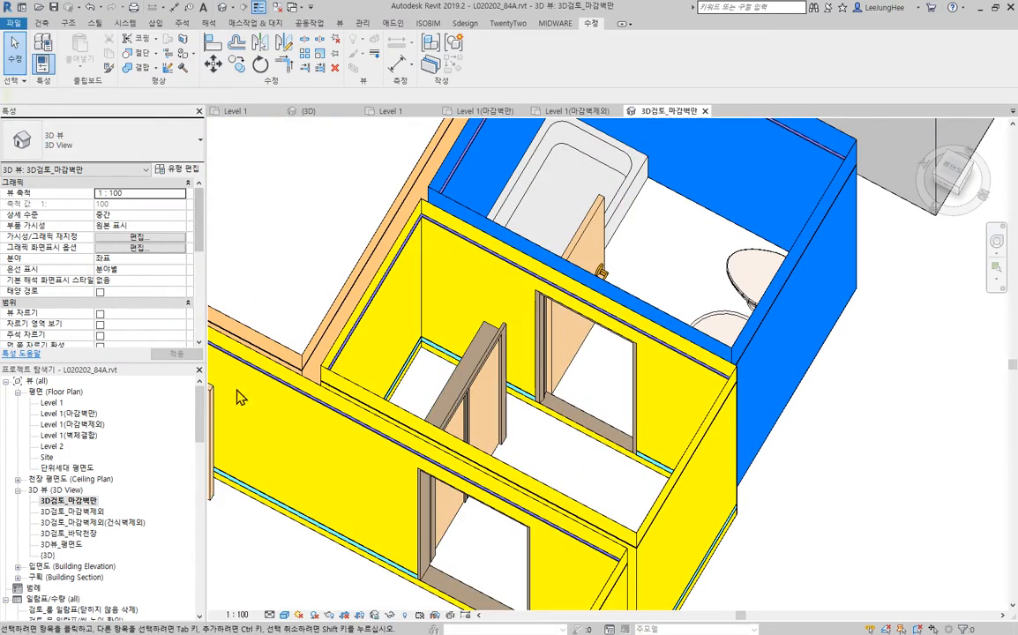
{"action": "double_click", "coordinate": [55, 404]}
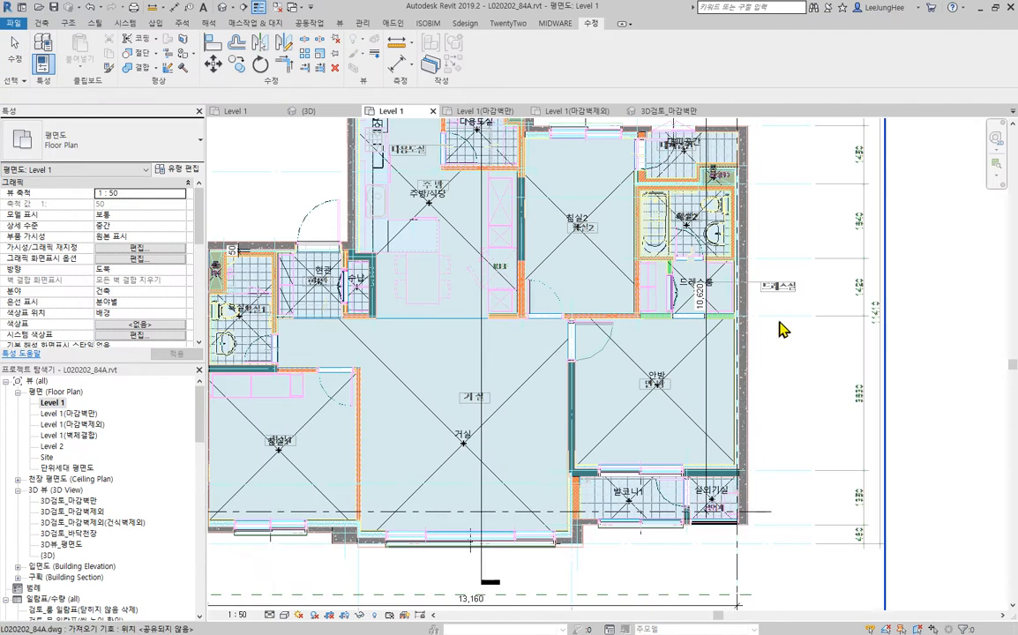
{"action": "scroll", "coordinate": [687, 258], "scroll_direction": "up", "scroll_amount": 5}
{"action": "scroll", "coordinate": [686, 258], "scroll_direction": "up", "scroll_amount": 5}
{"action": "left_click", "coordinate": [593, 282]}
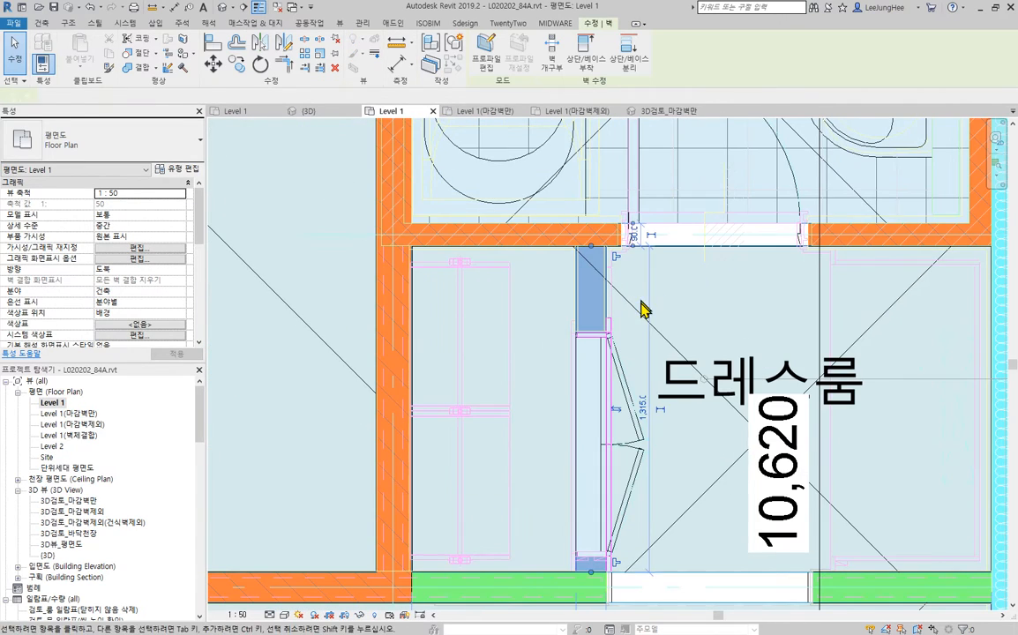
{"action": "middle_click_drag", "start_coordinate": [697, 360], "coordinate": [646, 266]}
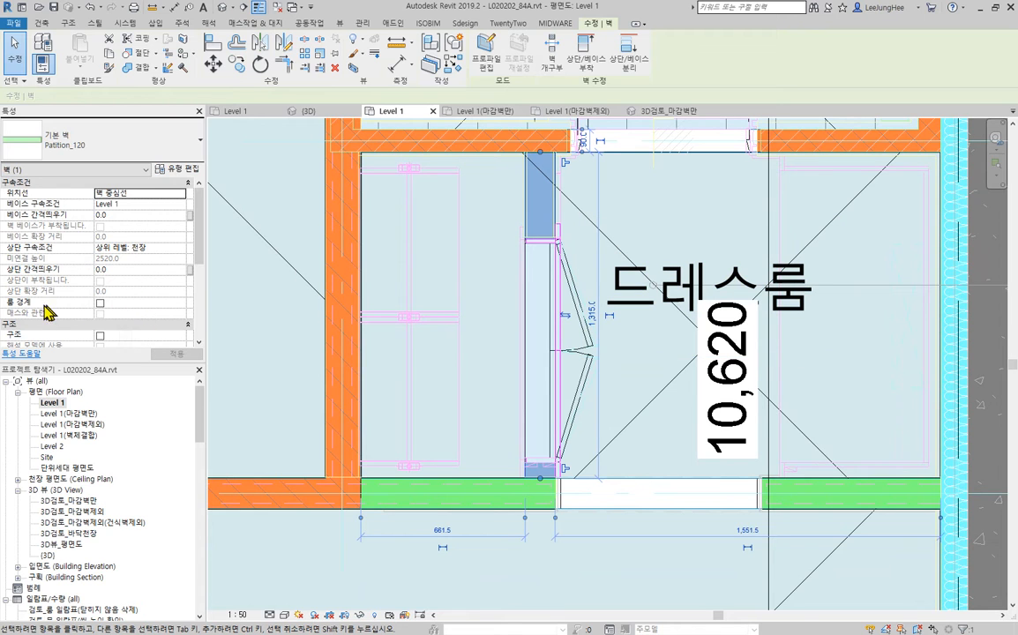
{"action": "left_click", "coordinate": [100, 304]}
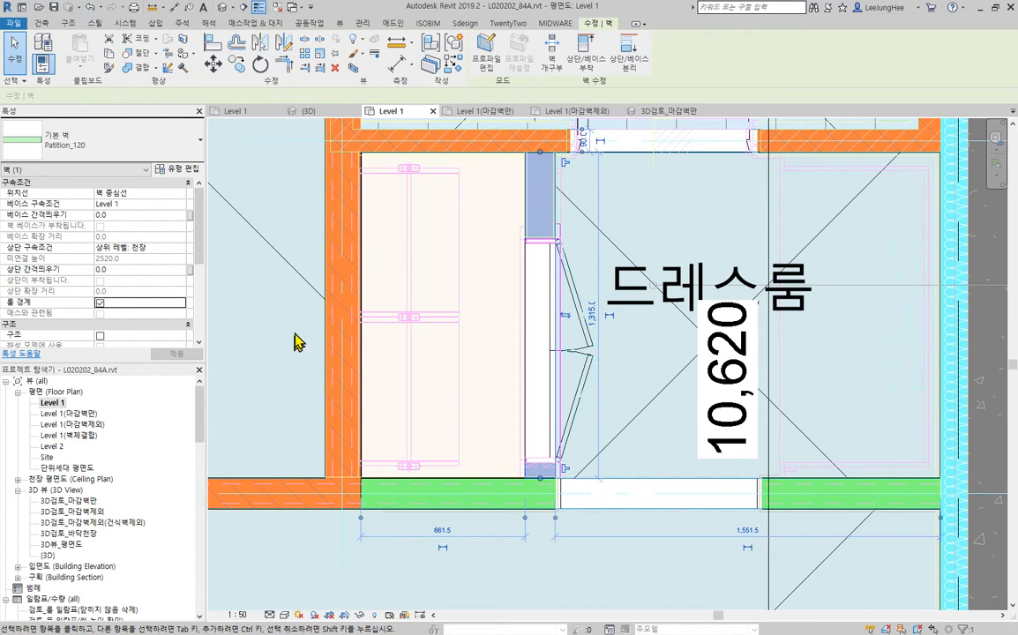
{"action": "scroll", "coordinate": [542, 353], "scroll_direction": "down", "scroll_amount": 3}
{"action": "mouse_move", "coordinate": [600, 340]}
{"action": "middle_mouse_down"}
{"action": "mouse_move", "coordinate": [452, 387]}
{"action": "mouse_move", "coordinate": [416, 365]}
{"action": "middle_mouse_up"}
{"action": "left_click", "coordinate": [834, 563]}
- Examine how the 마감_안방 finish wall runs past the partition between the dressing room and its closet
{"action": "scroll", "coordinate": [411, 351], "scroll_direction": "up", "scroll_amount": 4}
{"action": "scroll", "coordinate": [332, 358], "scroll_direction": "down", "scroll_amount": 6}
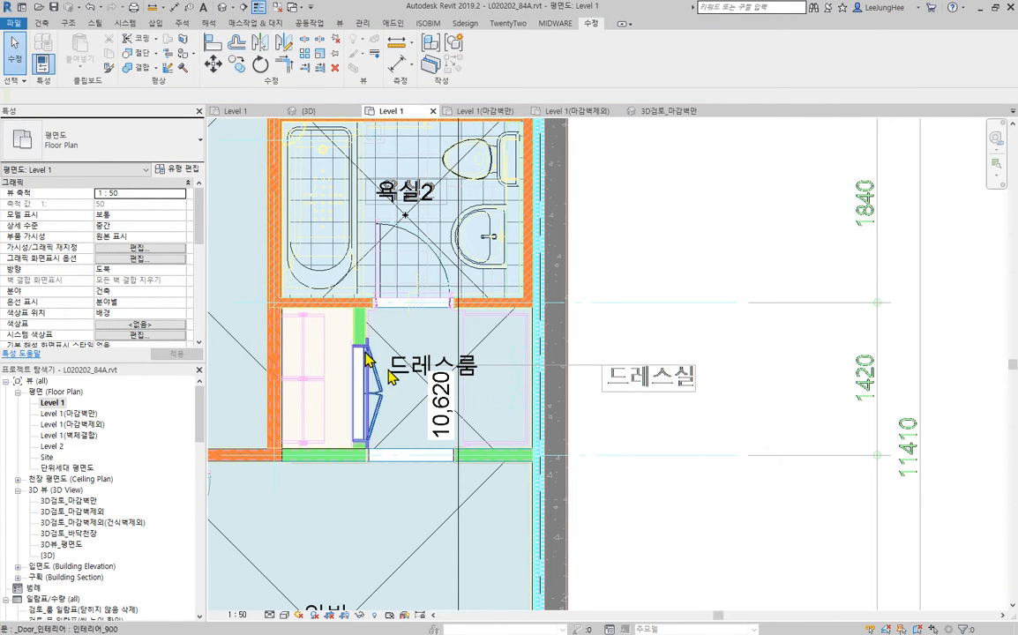
{"action": "scroll", "coordinate": [379, 321], "scroll_direction": "up", "scroll_amount": 5}
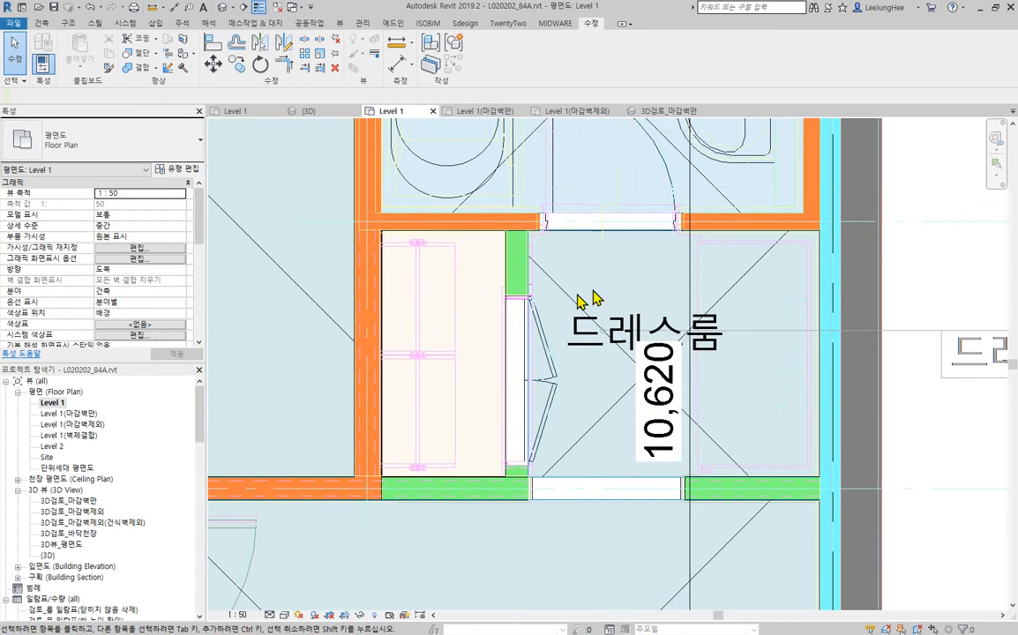
{"action": "scroll", "coordinate": [410, 224], "scroll_direction": "up", "scroll_amount": 1}
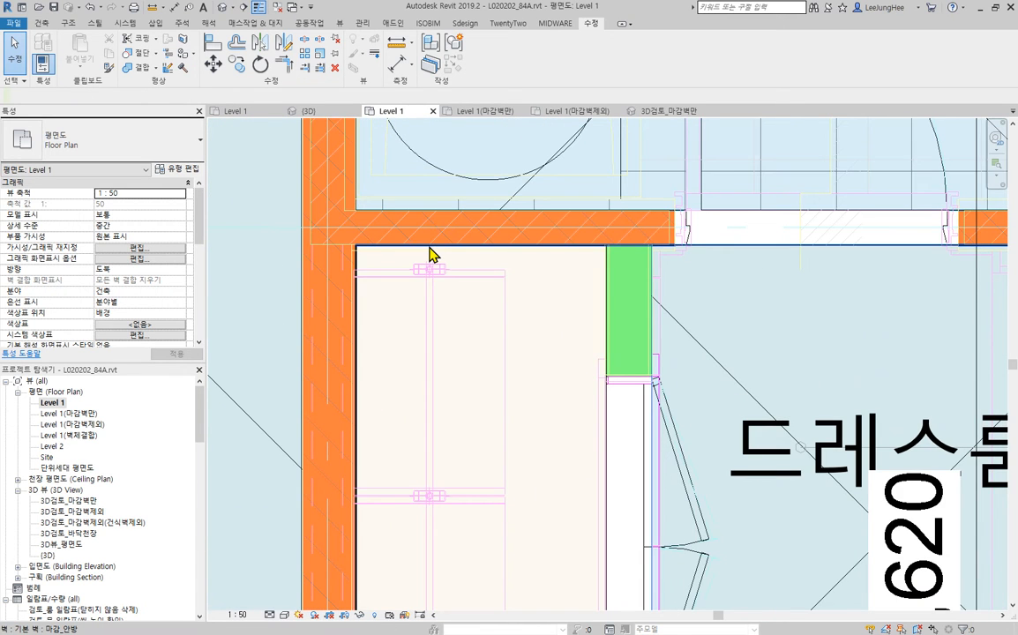
{"action": "left_click", "coordinate": [430, 258]}
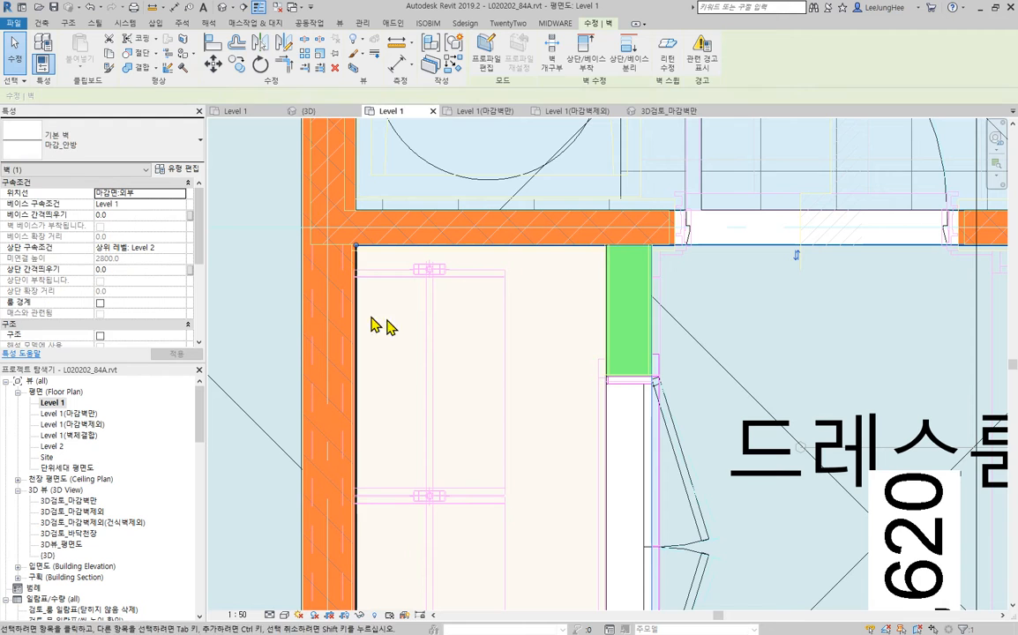
{"action": "key", "text": "Escape"}
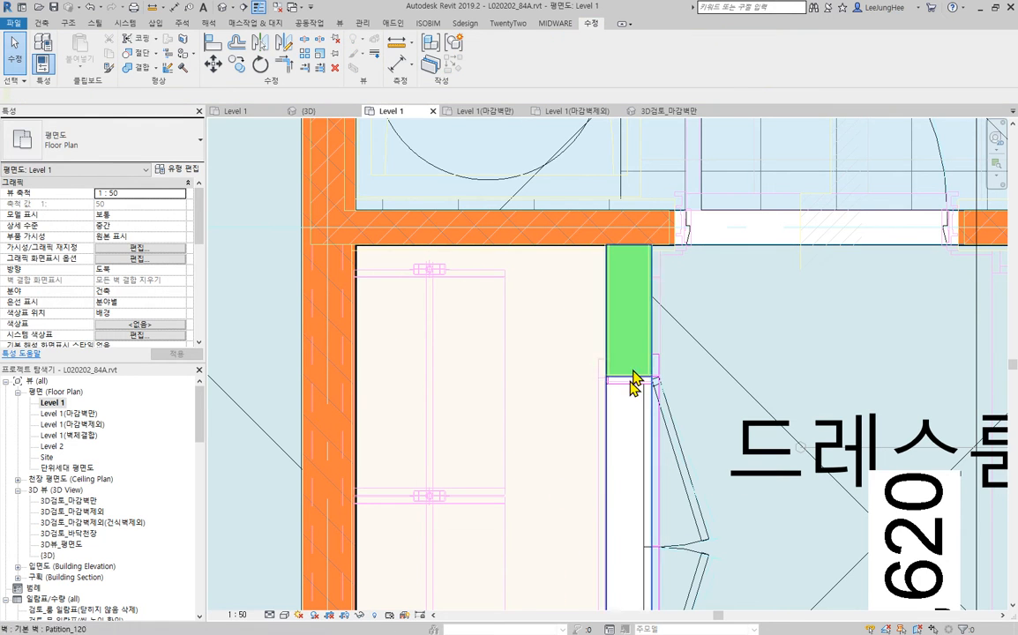
{"action": "scroll", "coordinate": [538, 319], "scroll_direction": "down", "scroll_amount": 3}
{"action": "middle_click_drag", "start_coordinate": [539, 320], "coordinate": [372, 318]}
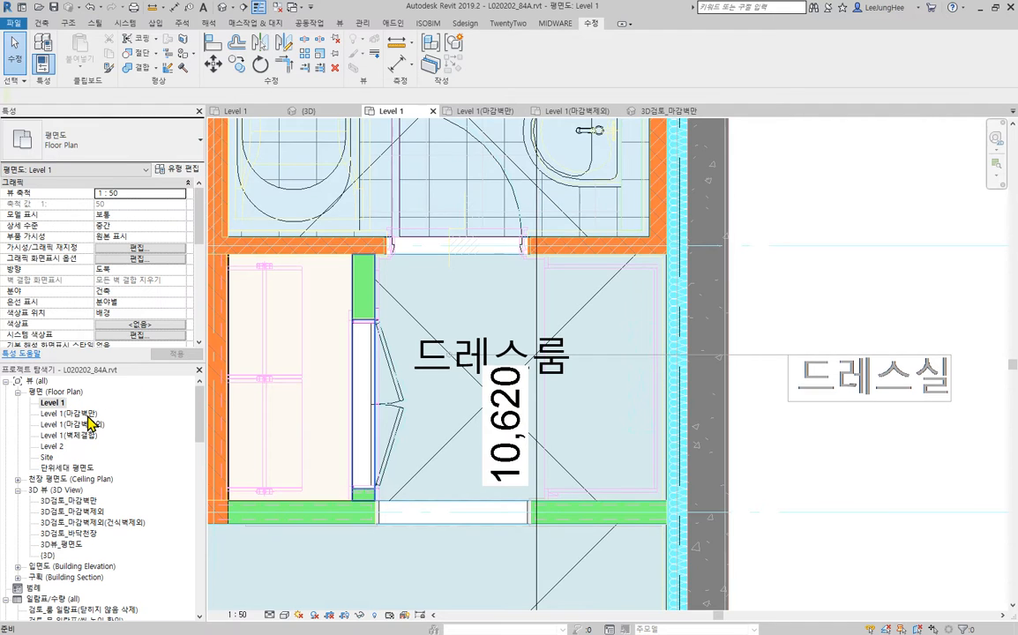
- In the Level 1(마감벽만) floor plan, delete the four connected finish walls enclosing the dressing room and its closet
{"action": "double_click", "coordinate": [70, 413]}
{"action": "scroll", "coordinate": [761, 405], "scroll_direction": "up", "scroll_amount": 5}
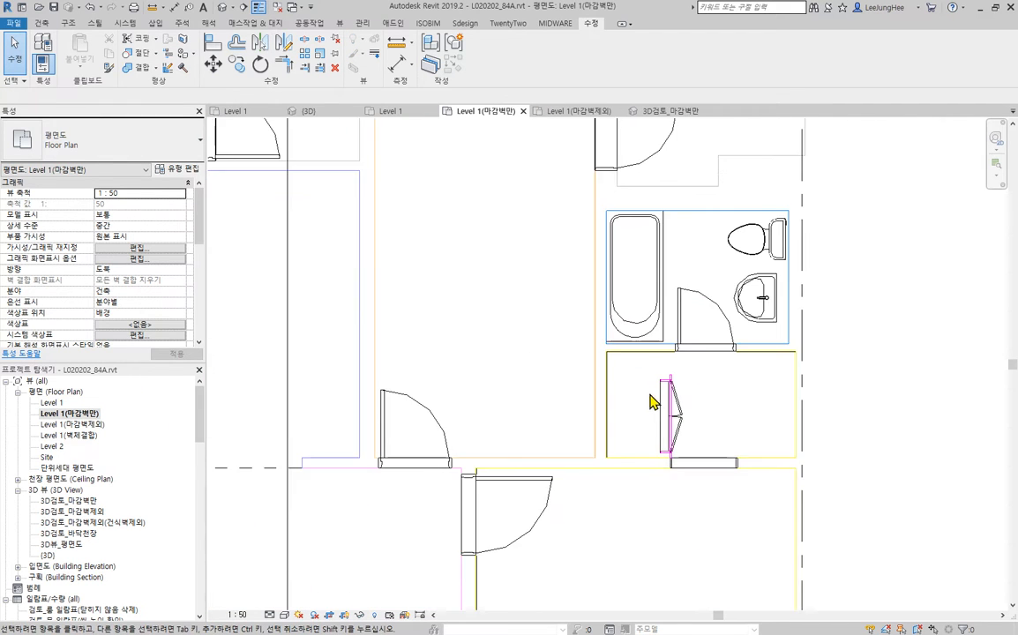
{"action": "scroll", "coordinate": [650, 394], "scroll_direction": "up", "scroll_amount": 4}
{"action": "middle_click_drag", "start_coordinate": [755, 398], "coordinate": [581, 308]}
{"action": "scroll", "coordinate": [568, 316], "scroll_direction": "up", "scroll_amount": 3}
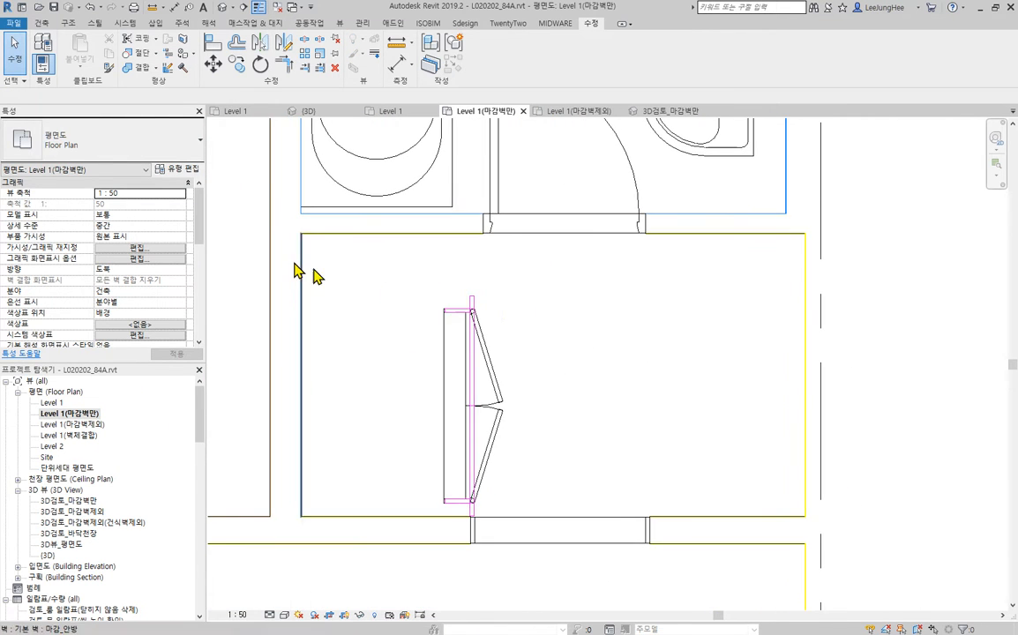
{"action": "key", "text": "Tab"}
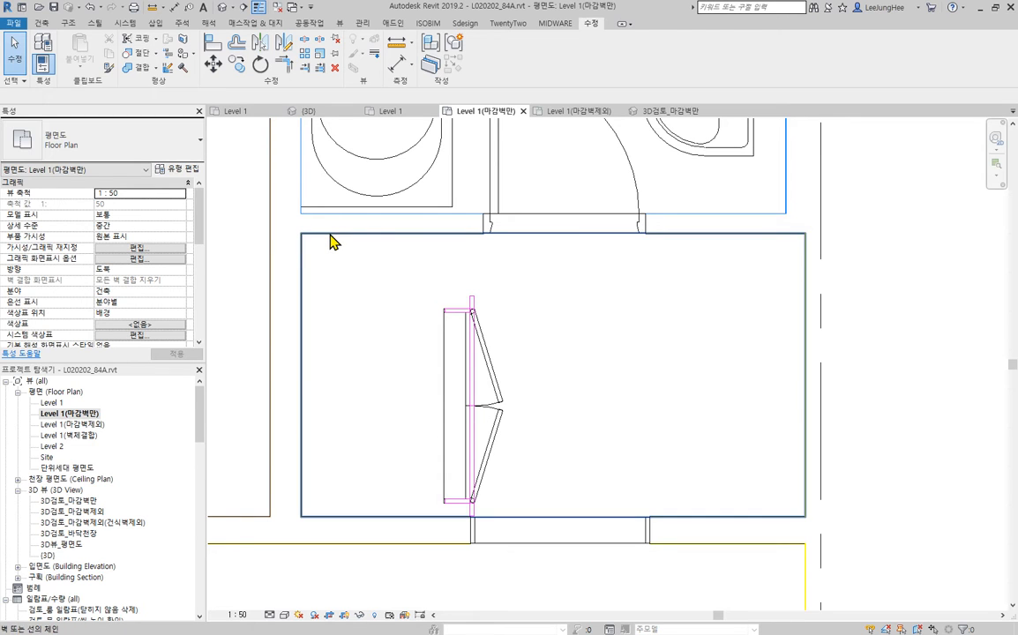
{"action": "left_click", "coordinate": [334, 239]}
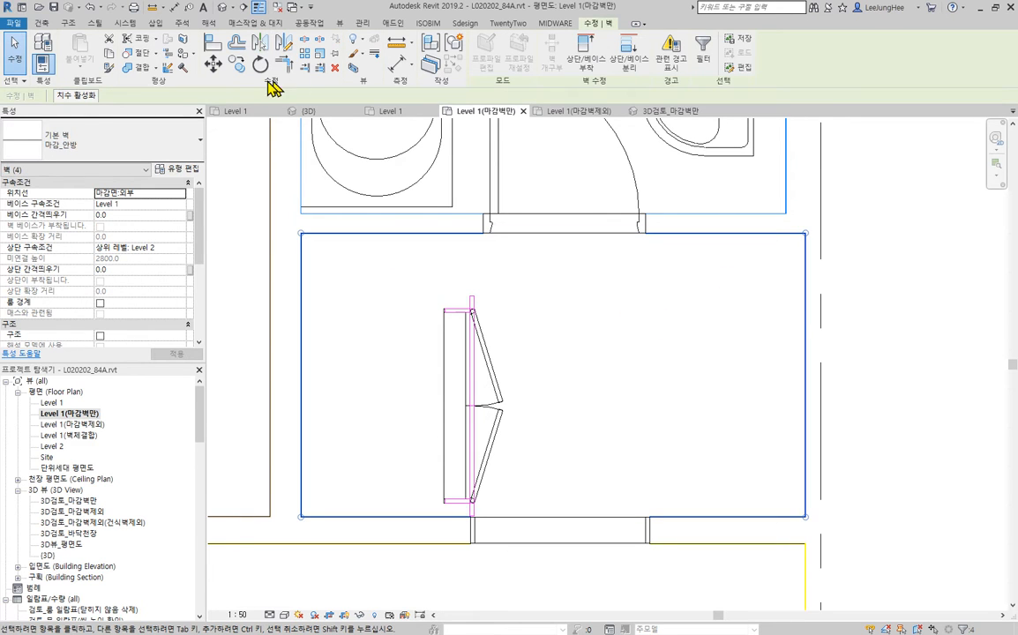
{"action": "key", "text": "Delete"}
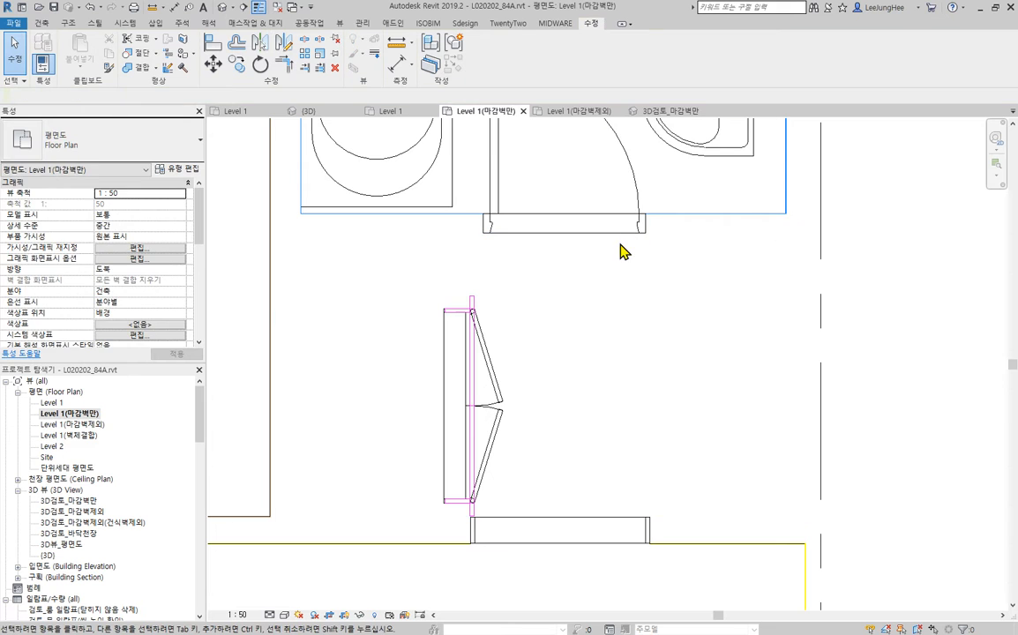
- Place a new room in the closet space beside the dressing room in the Level 1 floor plan
{"action": "double_click", "coordinate": [48, 403]}
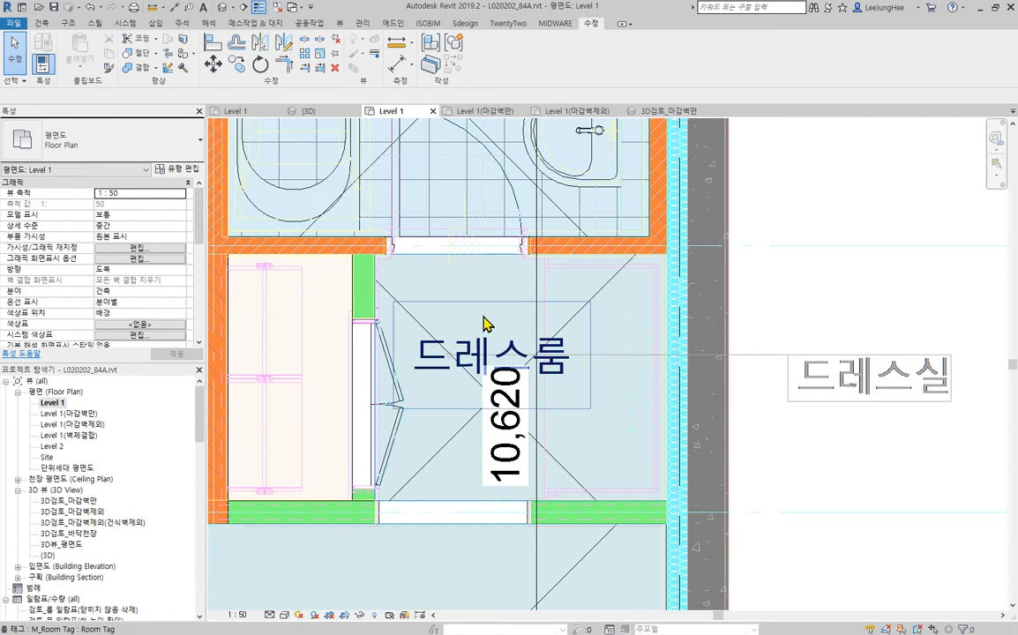
{"action": "middle_click_drag", "start_coordinate": [484, 321], "coordinate": [583, 301]}
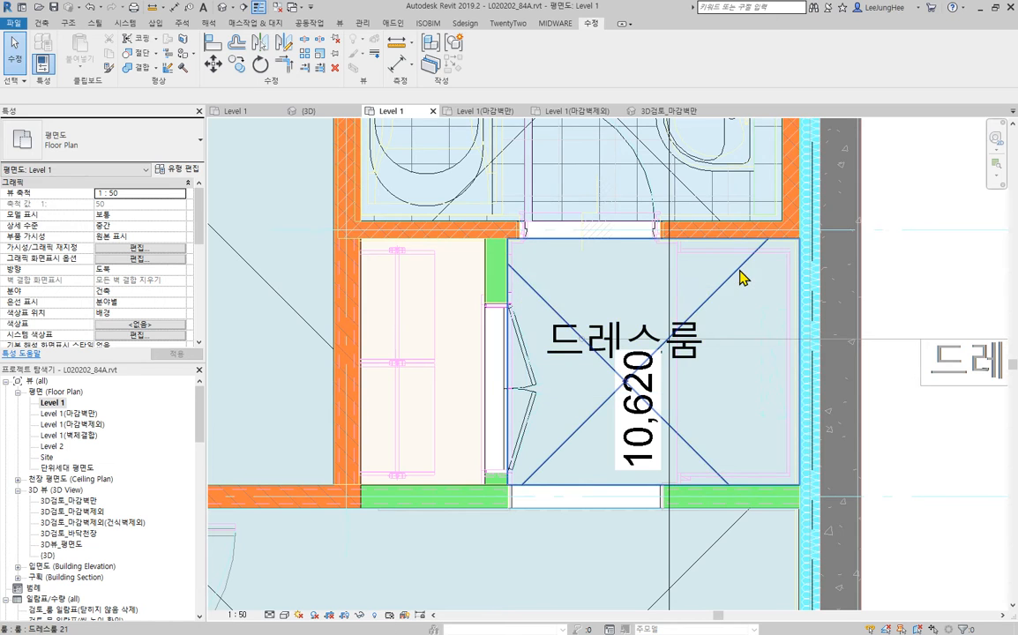
{"action": "left_click", "coordinate": [739, 327]}
{"action": "right_click", "coordinate": [739, 274]}
{"action": "left_click", "coordinate": [766, 356]}
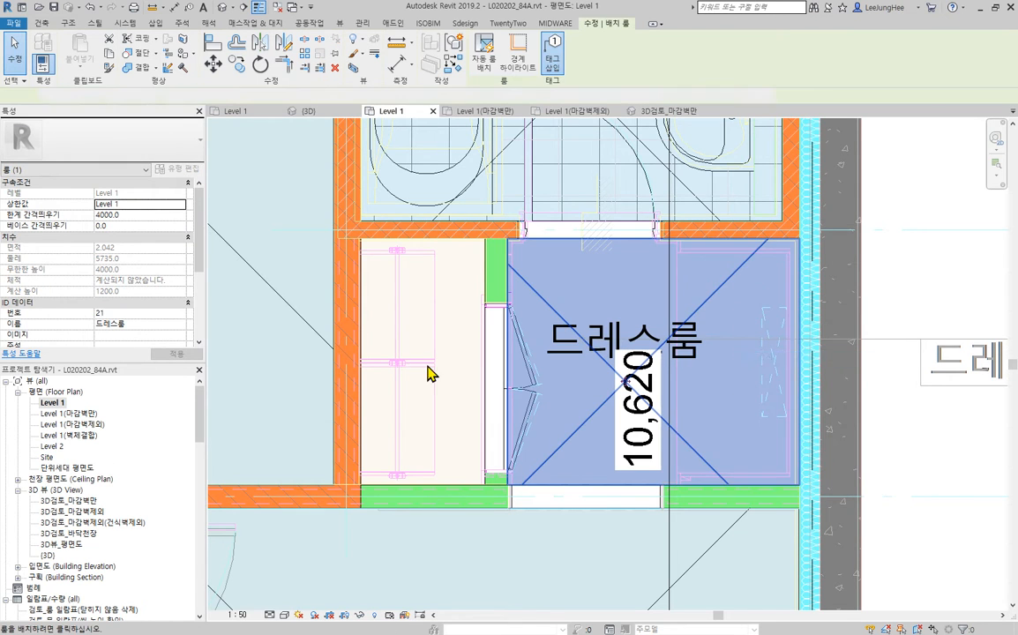
{"action": "left_click", "coordinate": [413, 357]}
{"action": "key", "text": "Escape"}
{"action": "key", "text": "Escape"}
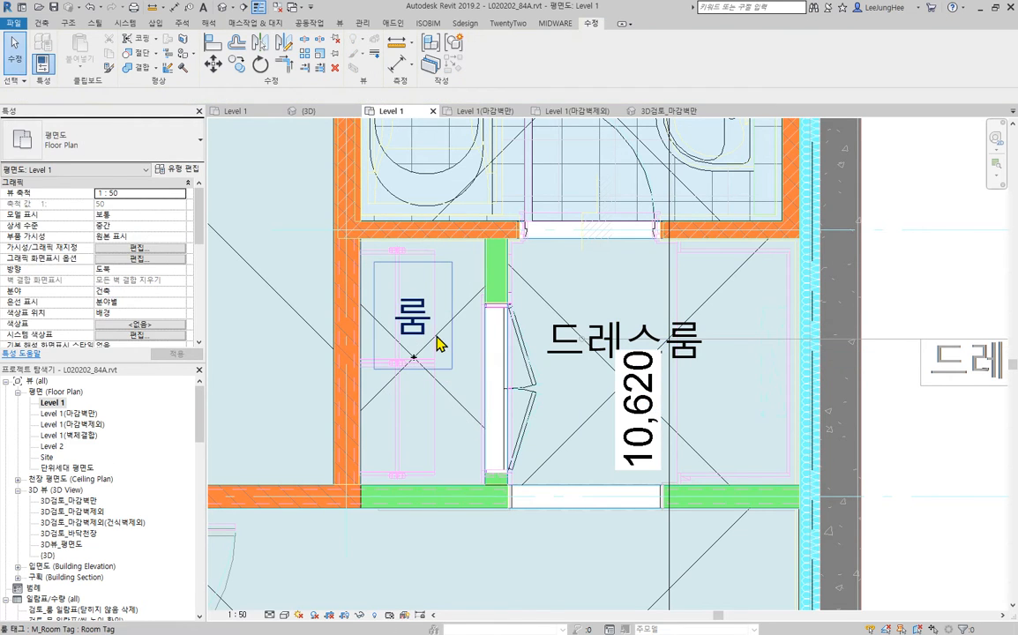
- Open the name of the new closet room for editing in its room tag
{"action": "left_click", "coordinate": [414, 318]}
{"action": "left_click", "coordinate": [415, 325]}
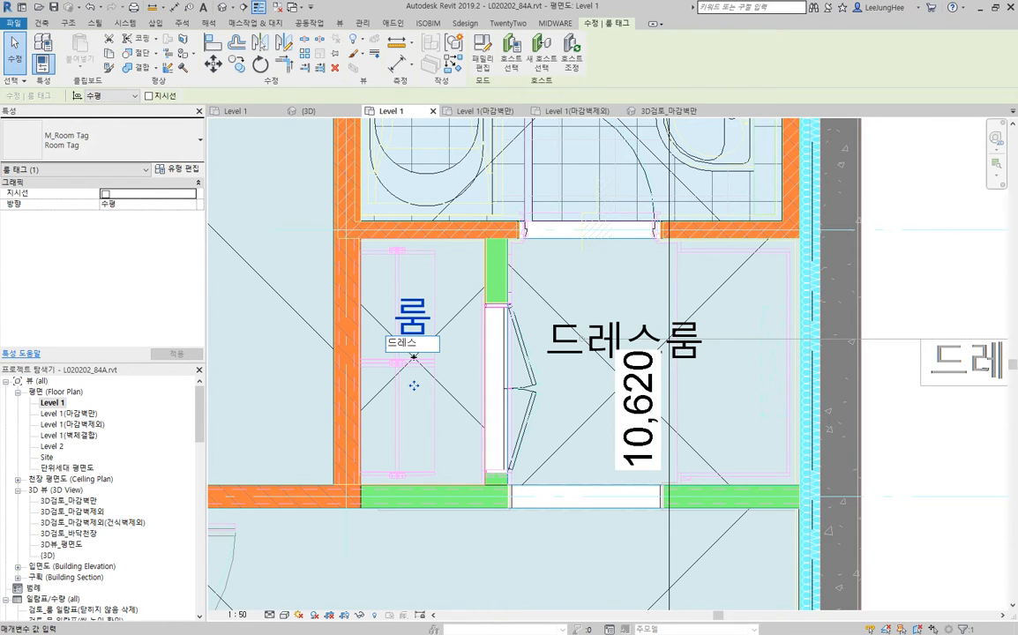
- Name the new closet room 드레스룸 in its room tag
{"action": "type", "text": "룸"}
{"action": "key", "text": "Return"}
{"action": "key", "text": "Escape"}
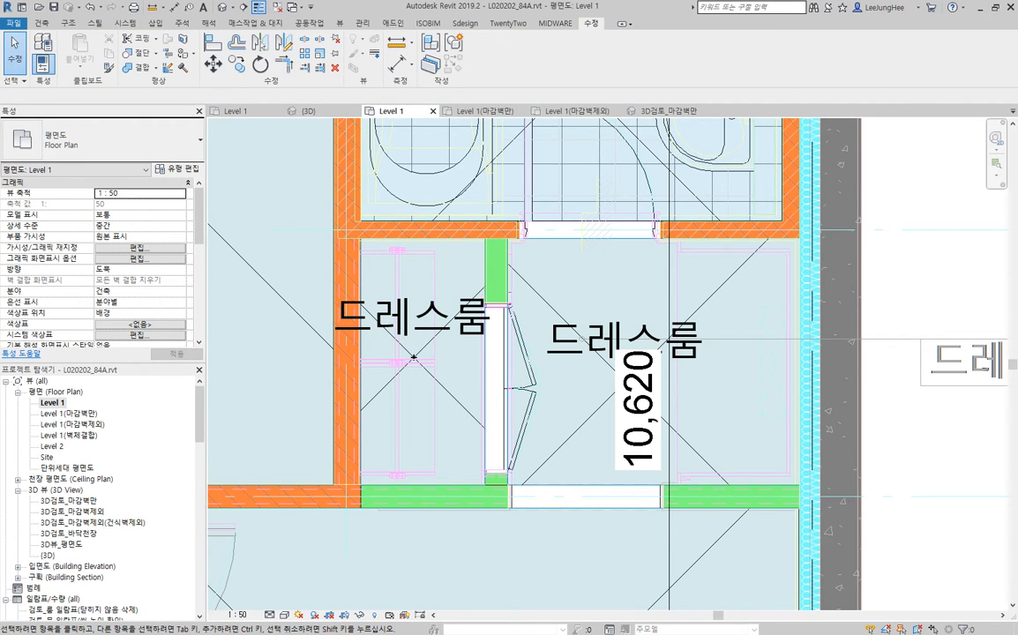
- Generate ISOBIM 벽바닥마감 finishes from Level 1 to Level 2 for only the two 드레스룸 rooms, dismissing the overlap warnings
{"action": "left_click", "coordinate": [3, 632]}
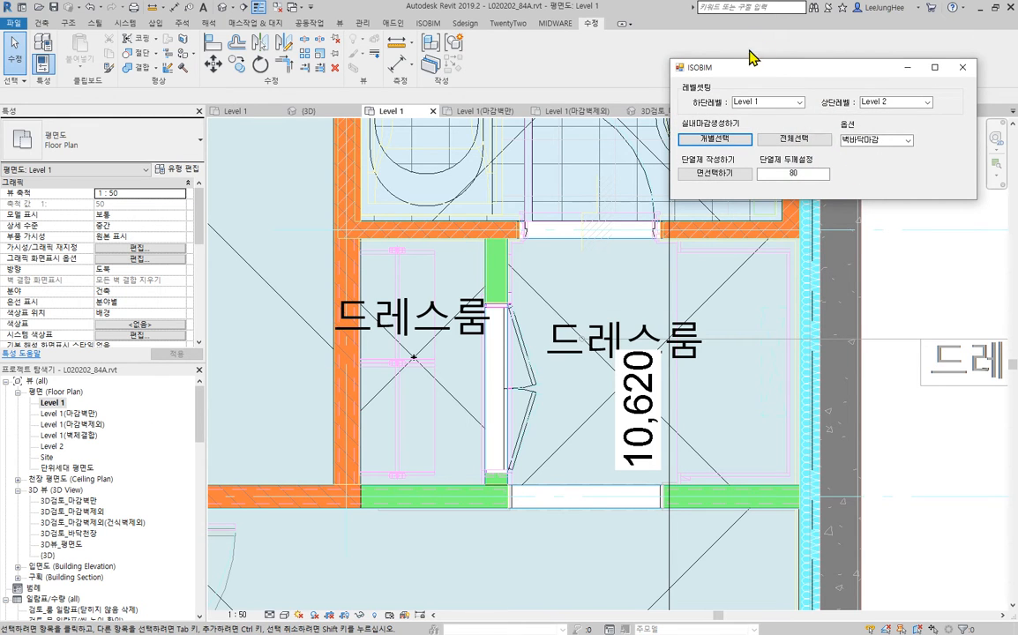
{"action": "left_click_drag", "start_coordinate": [779, 79], "coordinate": [954, 54]}
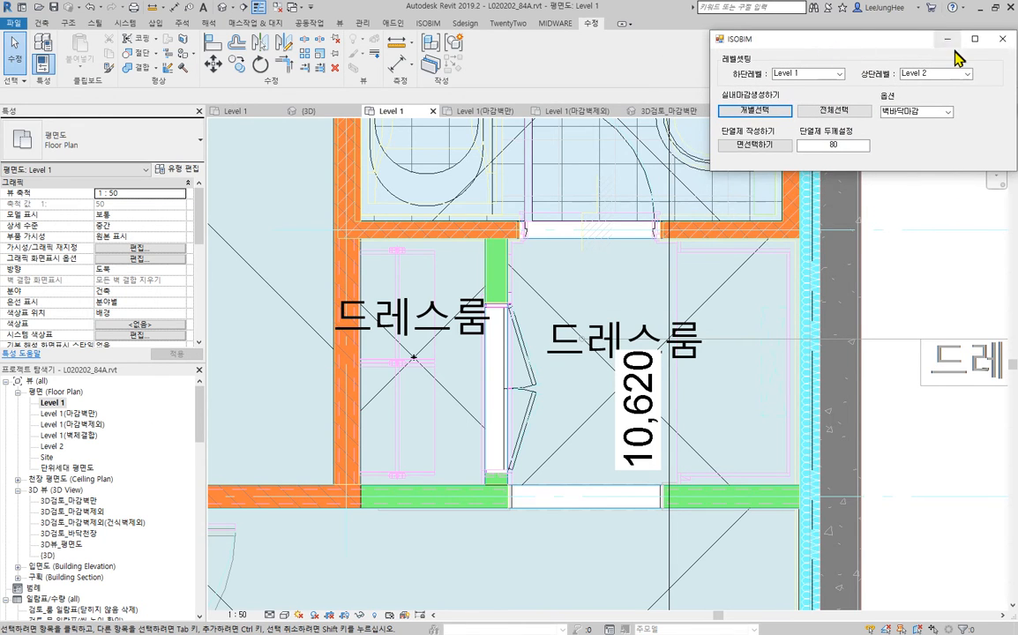
{"action": "left_click", "coordinate": [454, 427]}
{"action": "left_click", "coordinate": [727, 291], "text": "ctrl"}
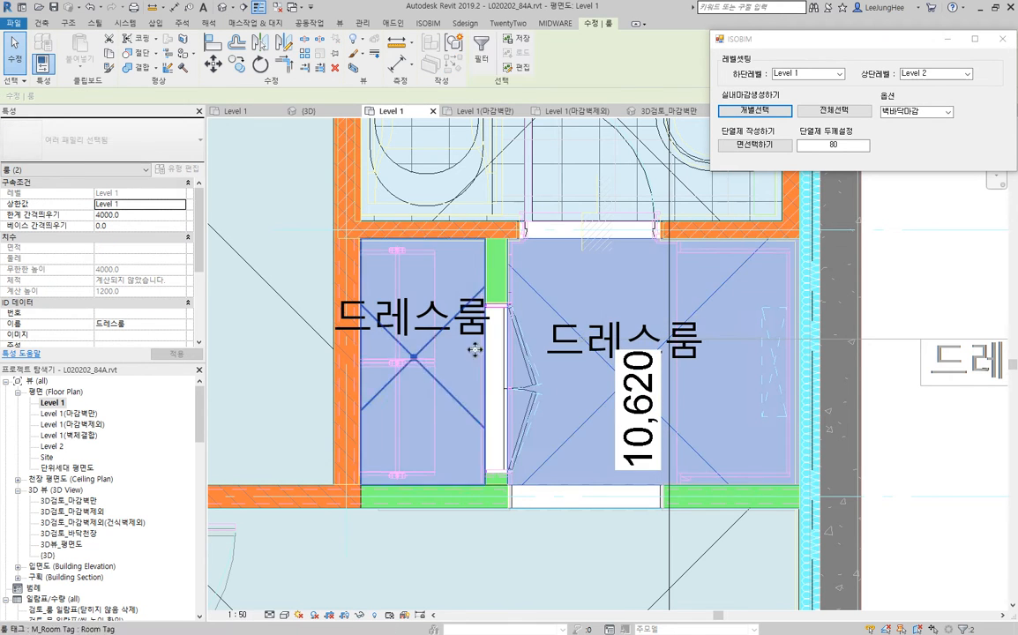
{"action": "left_click", "coordinate": [761, 113]}
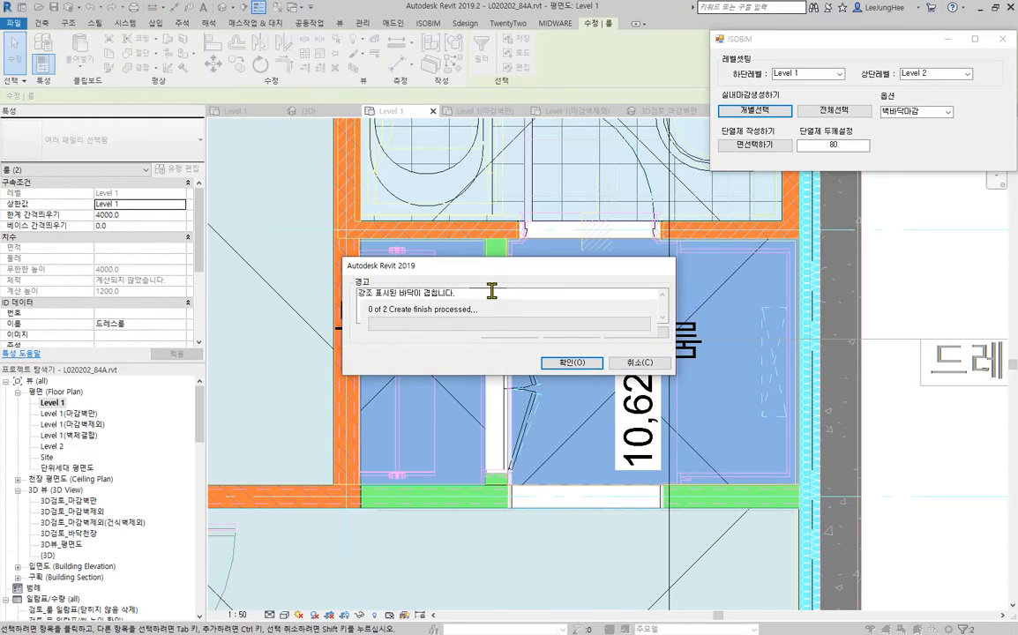
{"action": "left_click_drag", "start_coordinate": [503, 270], "coordinate": [481, 446]}
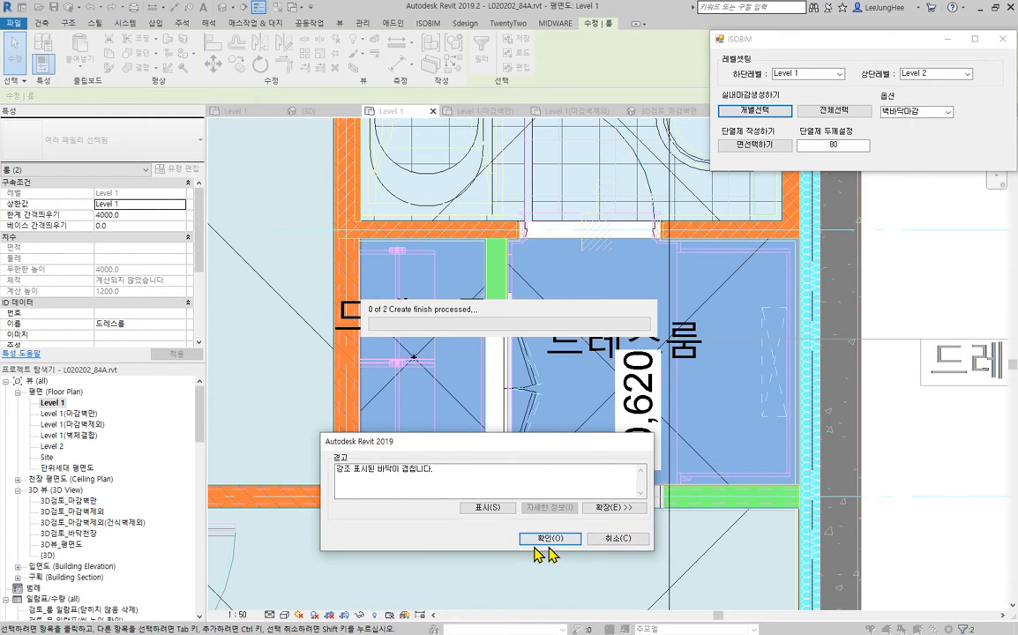
{"action": "left_click", "coordinate": [617, 539]}
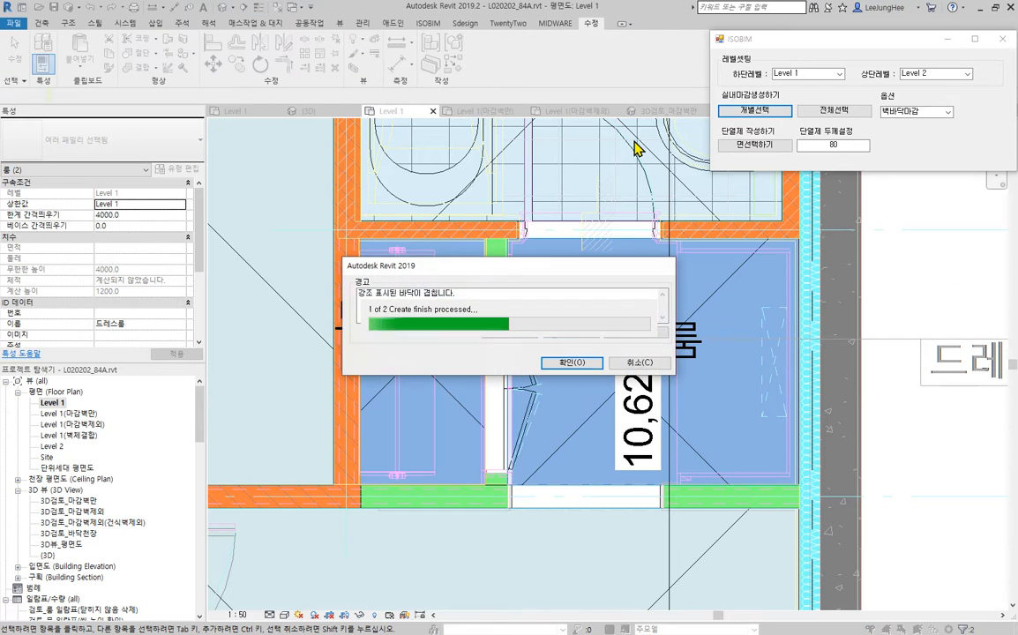
{"action": "left_click", "coordinate": [637, 363]}
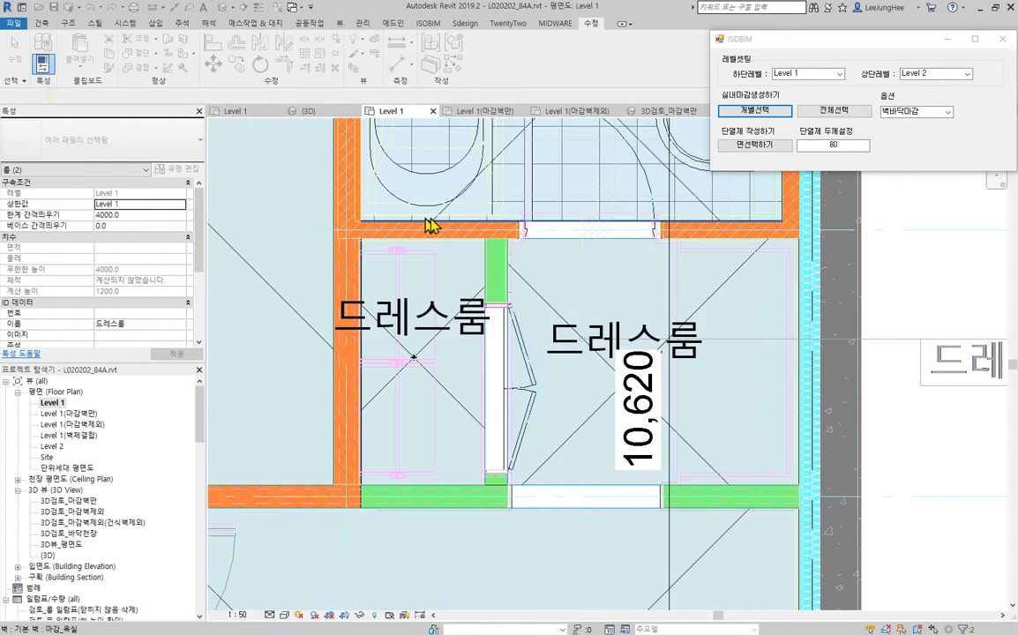
- In the {3D} view, change all the new finish walls of the dressing room and its closet to type 마감_안방
{"action": "scroll", "coordinate": [400, 293], "scroll_direction": "up", "scroll_amount": 5}
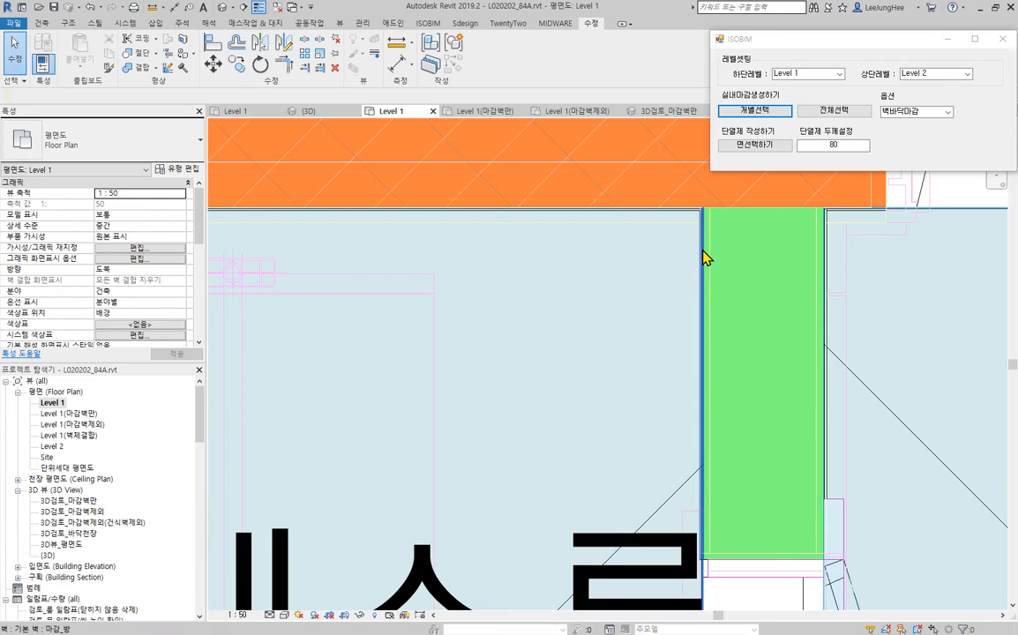
{"action": "left_click", "coordinate": [223, 11]}
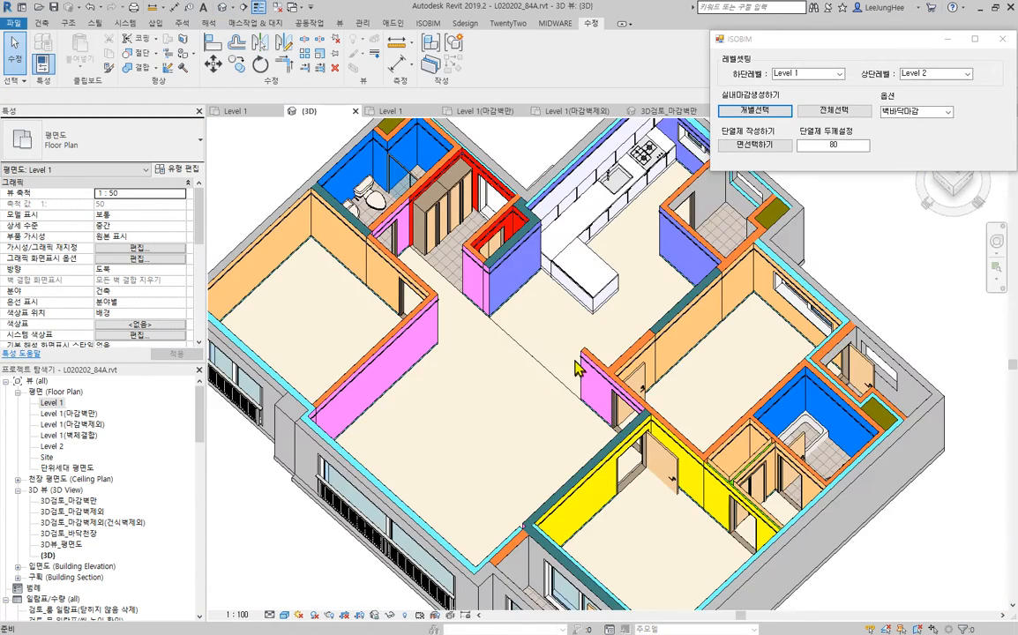
{"action": "scroll", "coordinate": [496, 363], "scroll_direction": "up", "scroll_amount": 6}
{"action": "scroll", "coordinate": [514, 479], "scroll_direction": "up", "scroll_amount": 6}
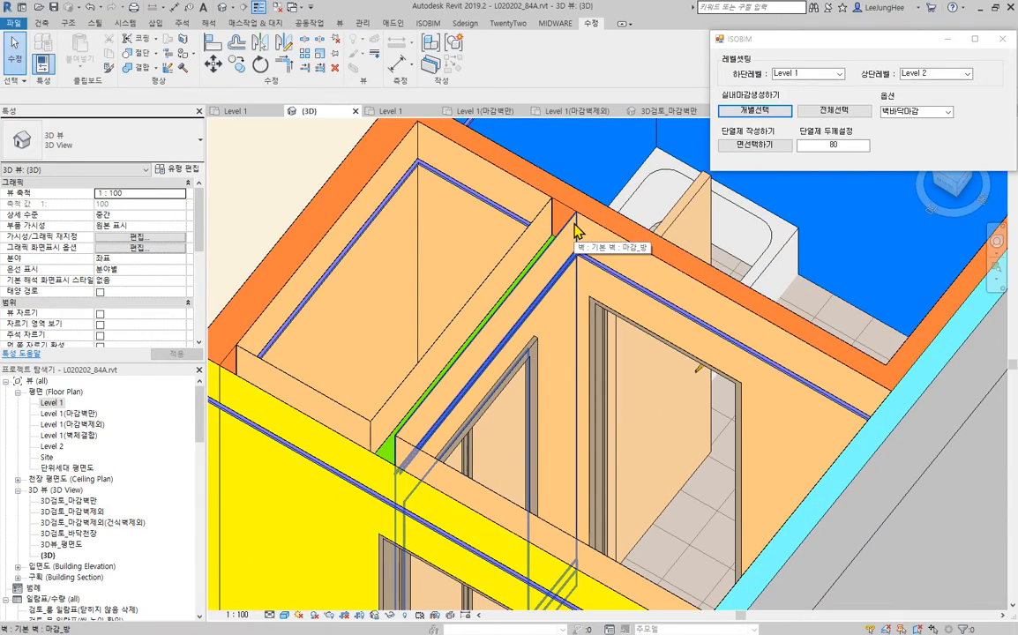
{"action": "left_click", "coordinate": [565, 224]}
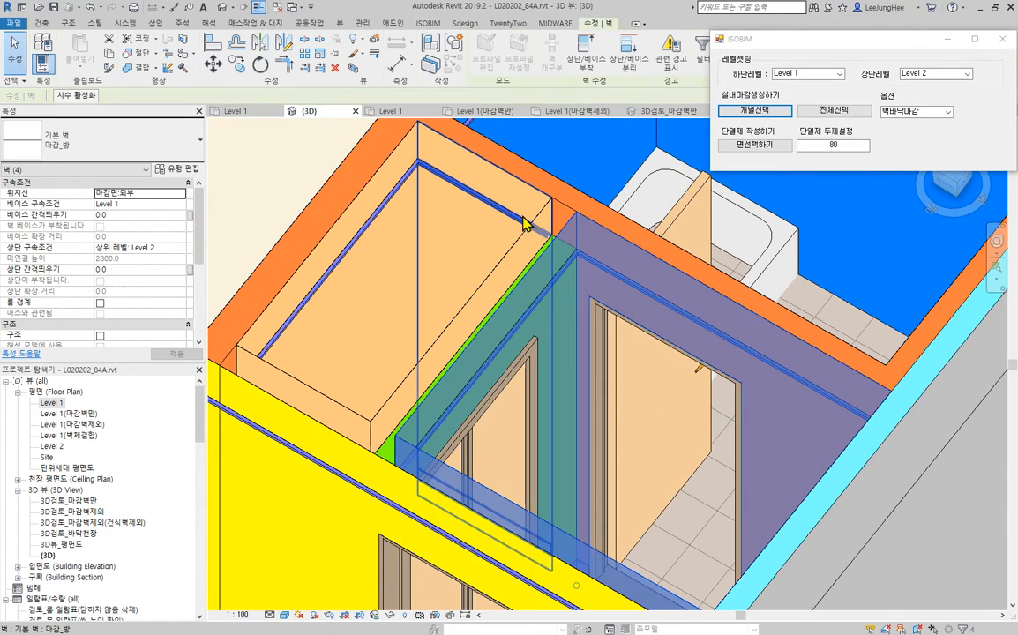
{"action": "left_click", "coordinate": [510, 257], "text": "ctrl"}
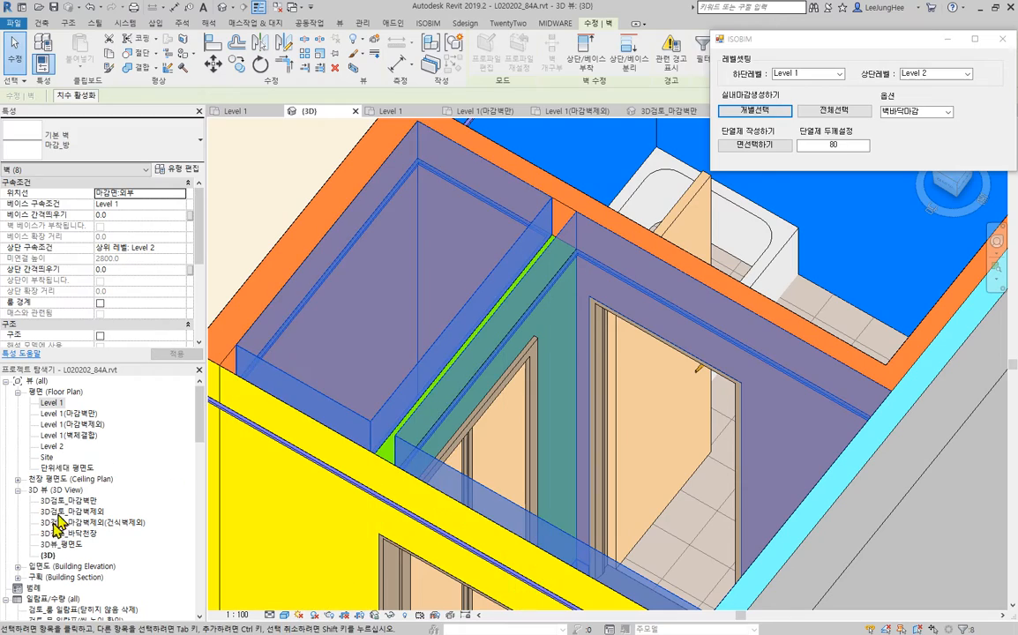
{"action": "left_click", "coordinate": [135, 152]}
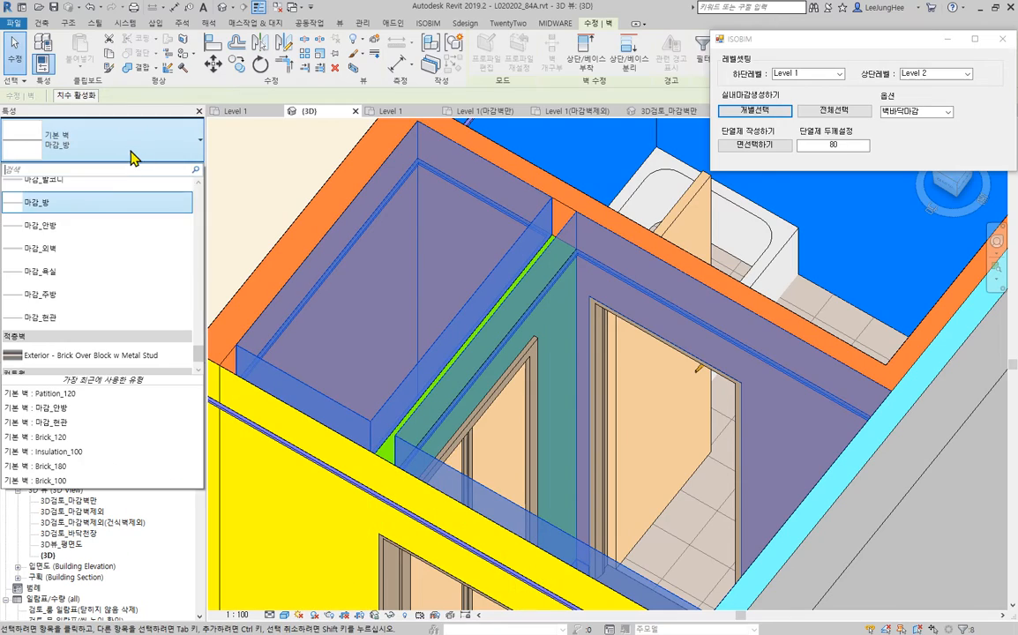
{"action": "left_click", "coordinate": [59, 233]}
- Examine the generated 내부마감 floor and the finish walls around the dressing room and closet in 3D
{"action": "scroll", "coordinate": [441, 387], "scroll_direction": "down", "scroll_amount": 3}
{"action": "middle_click_drag", "start_coordinate": [957, 455], "coordinate": [686, 535], "text": "shift"}
{"action": "scroll", "coordinate": [550, 424], "scroll_direction": "up", "scroll_amount": 2}
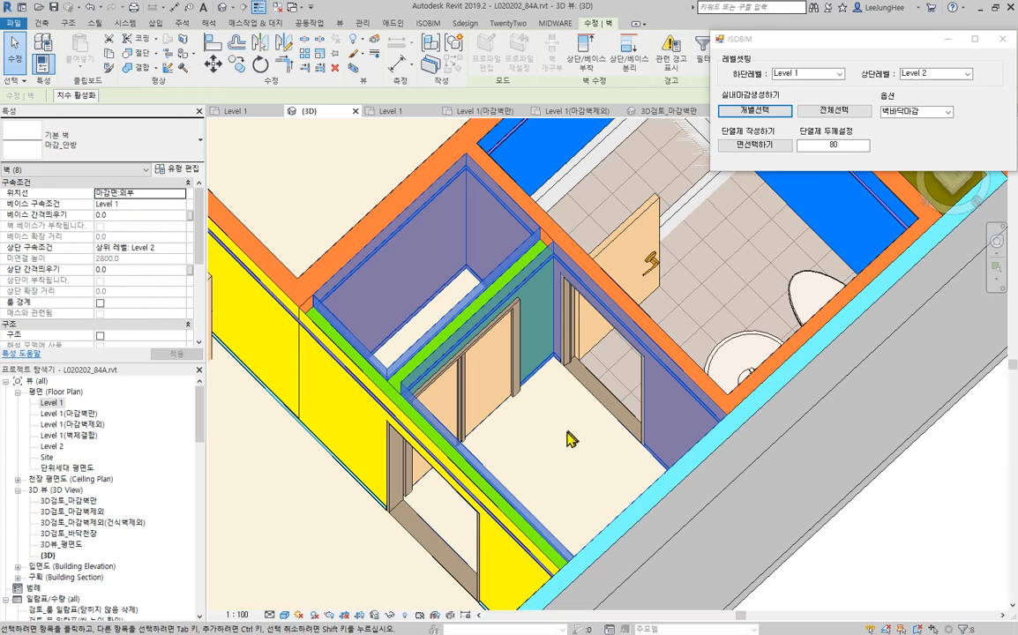
{"action": "left_click", "coordinate": [569, 433]}
{"action": "left_click", "coordinate": [628, 435]}
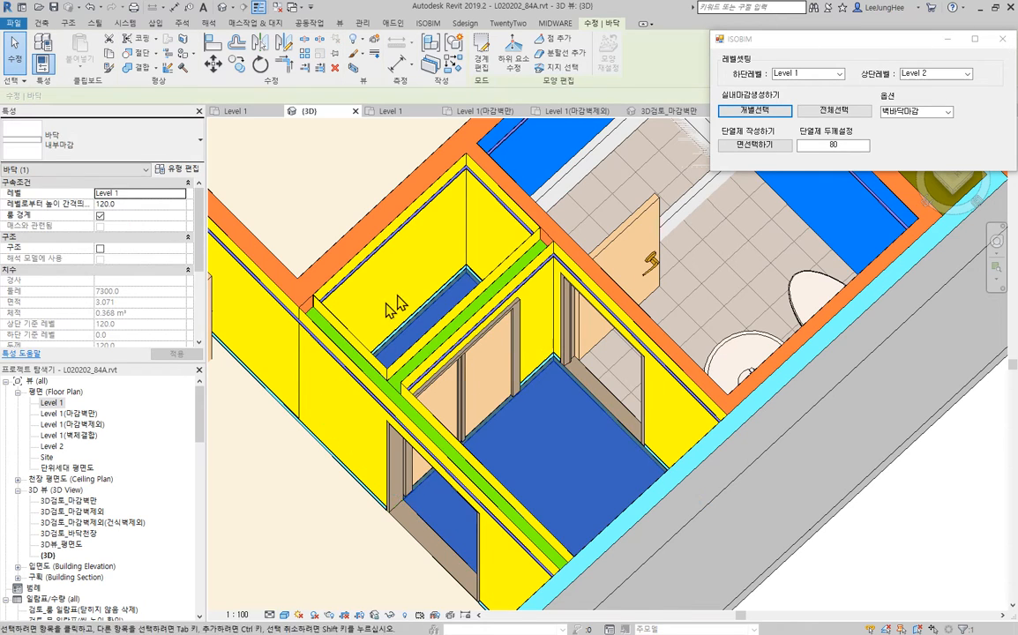
{"action": "scroll", "coordinate": [539, 422], "scroll_direction": "down", "scroll_amount": 2}
{"action": "middle_click_drag", "start_coordinate": [539, 423], "coordinate": [612, 380]}
{"action": "scroll", "coordinate": [706, 394], "scroll_direction": "down", "scroll_amount": 2}
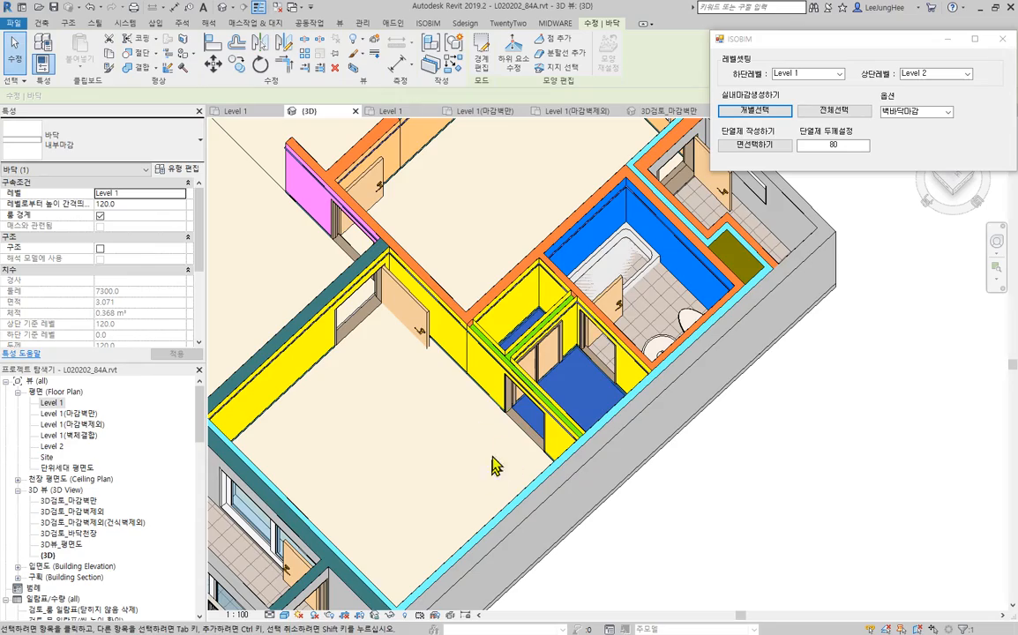
{"action": "scroll", "coordinate": [683, 507], "scroll_direction": "down", "scroll_amount": 4}
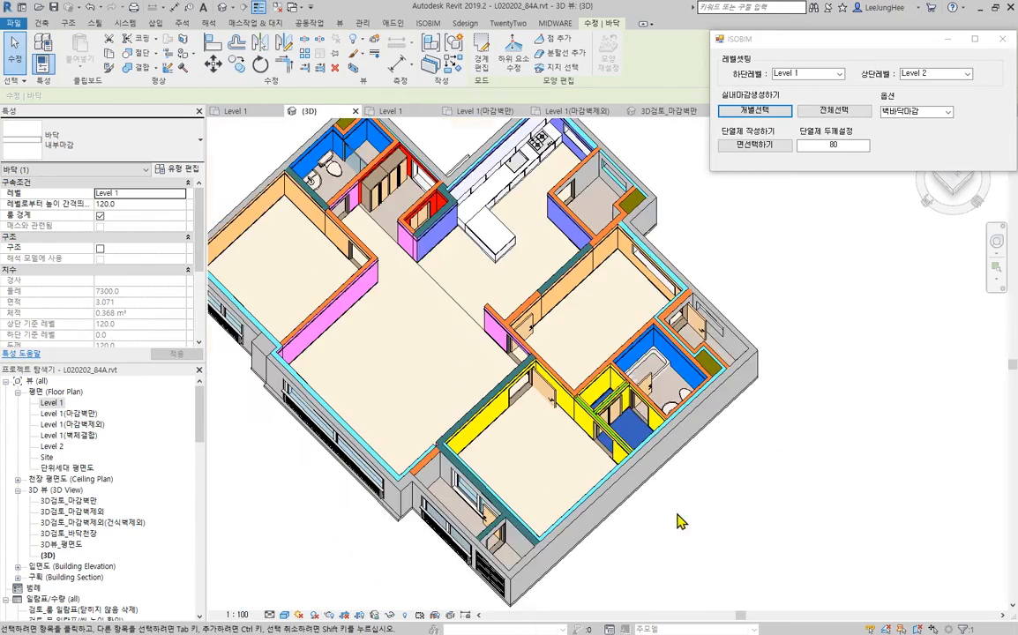
{"action": "middle_click_drag", "start_coordinate": [680, 521], "coordinate": [704, 469], "text": "shift"}
{"action": "left_click", "coordinate": [812, 499]}
{"action": "middle_click_drag", "start_coordinate": [721, 561], "coordinate": [765, 514]}
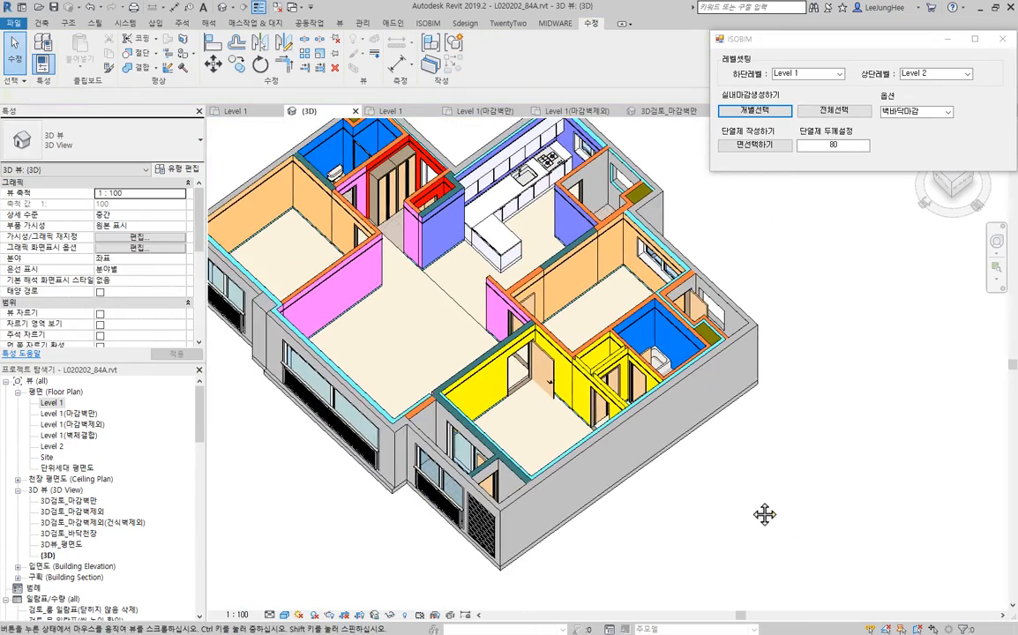
{"action": "scroll", "coordinate": [637, 404], "scroll_direction": "up", "scroll_amount": 4}
{"action": "scroll", "coordinate": [482, 336], "scroll_direction": "up", "scroll_amount": 4}
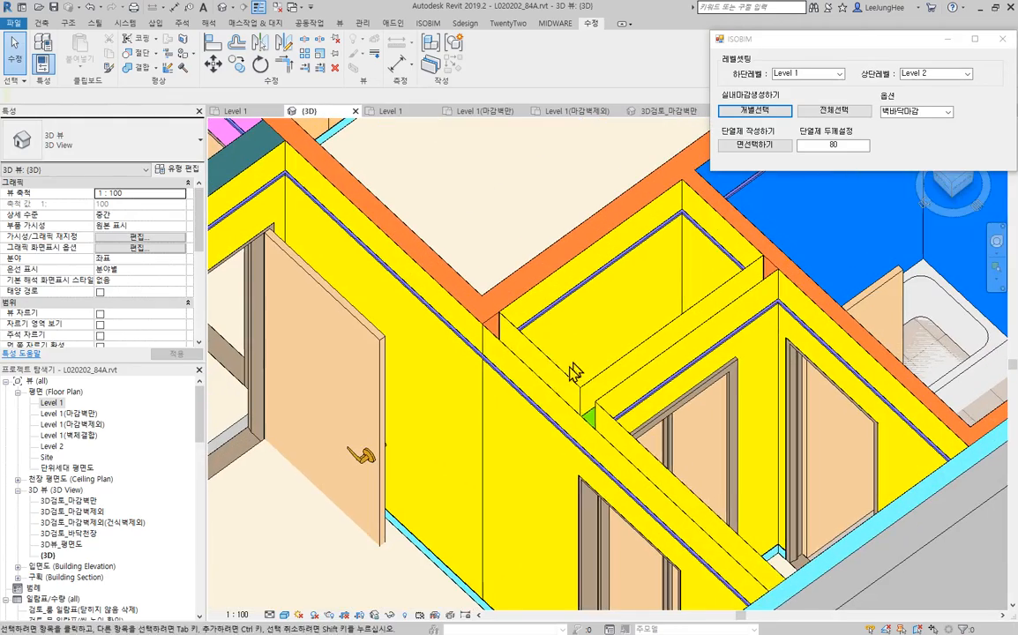
{"action": "scroll", "coordinate": [578, 384], "scroll_direction": "down", "scroll_amount": 4}
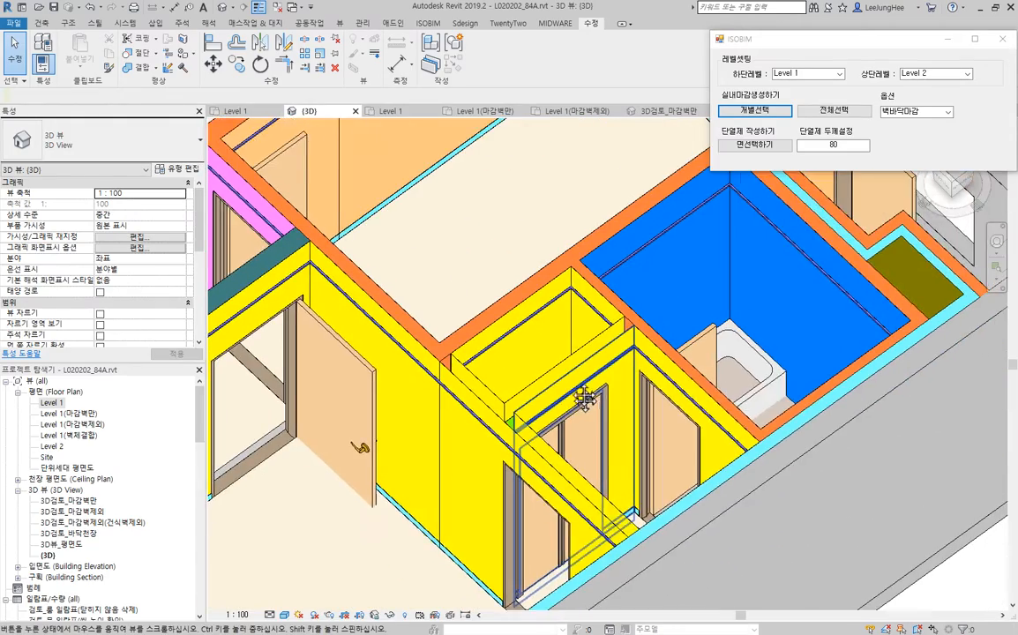
- Trim the closet's long finish wall and the adjoining master bedroom finish wall to a corner, accepting the join warning
{"action": "middle_click_drag", "start_coordinate": [584, 399], "coordinate": [647, 327]}
{"action": "scroll", "coordinate": [532, 269], "scroll_direction": "up", "scroll_amount": 2}
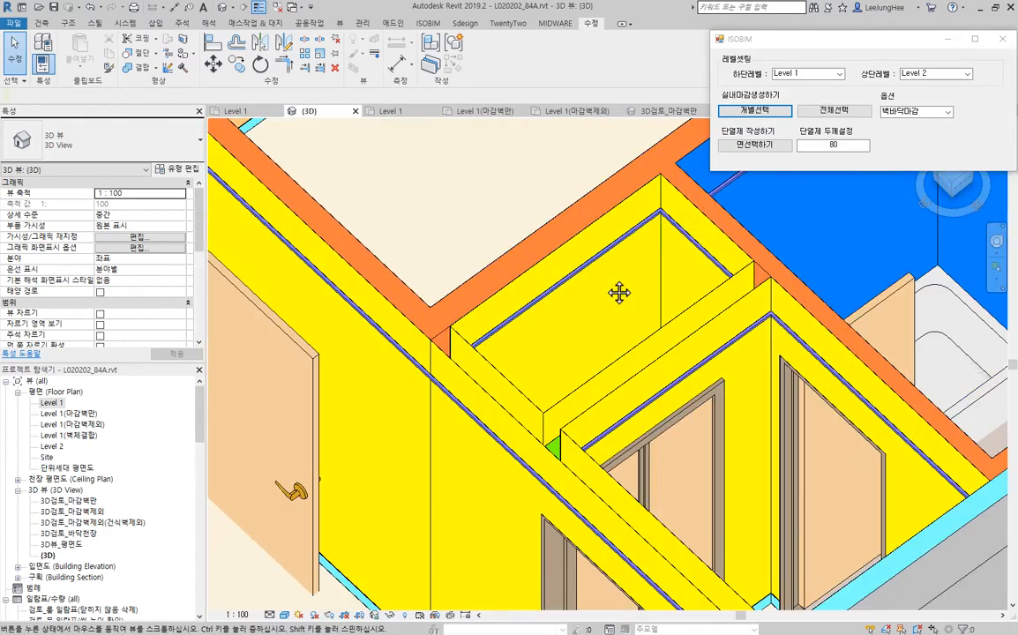
{"action": "left_click", "coordinate": [301, 44]}
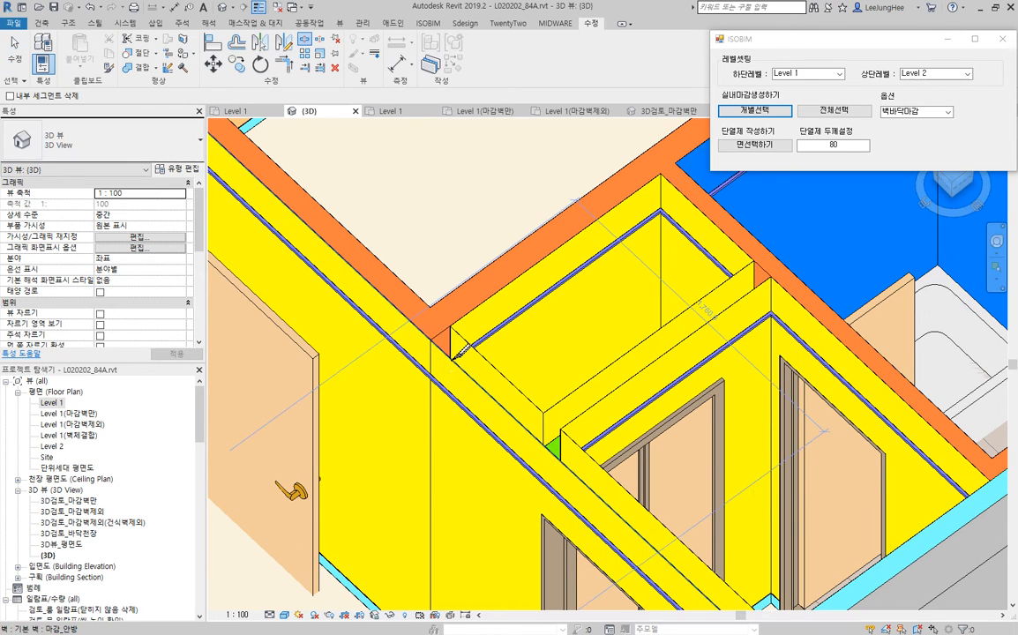
{"action": "key", "text": "Escape"}
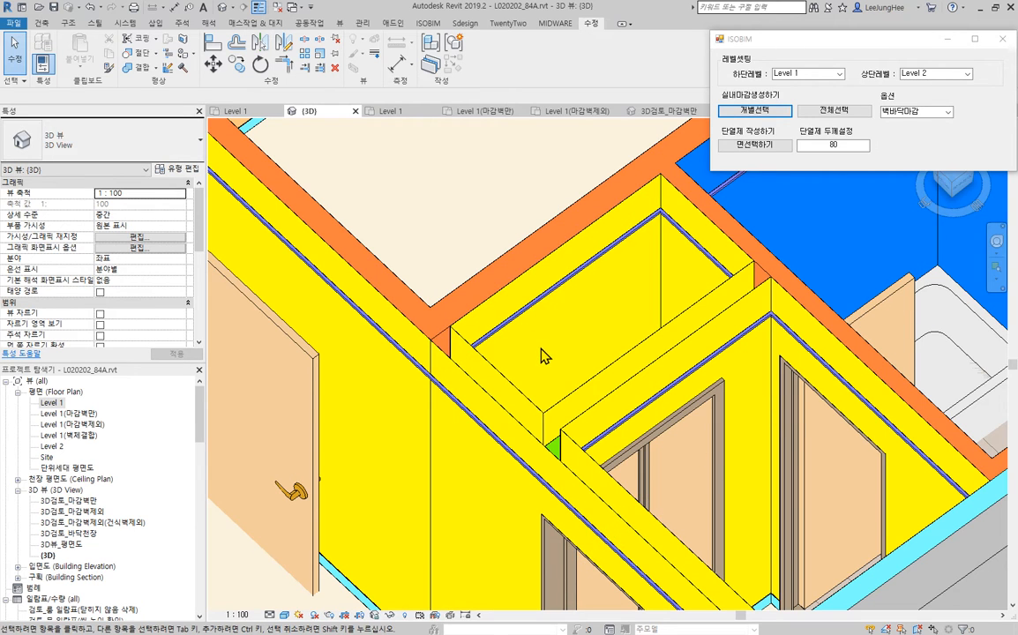
{"action": "key", "text": "t"}
{"action": "key", "text": "r"}
{"action": "left_click", "coordinate": [527, 322]}
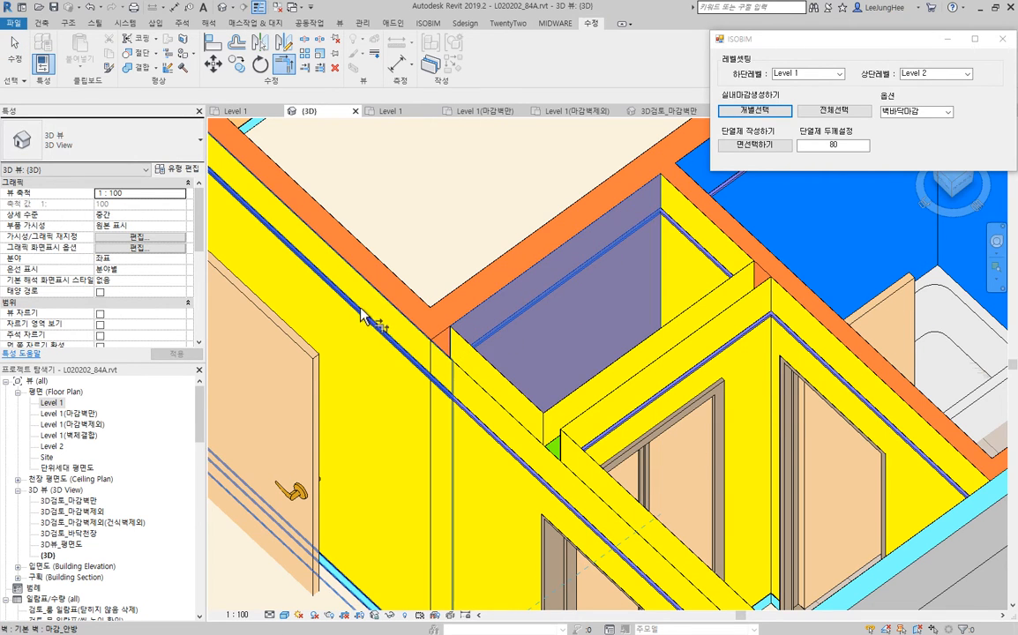
{"action": "left_click", "coordinate": [353, 356]}
{"action": "scroll", "coordinate": [467, 362], "scroll_direction": "up", "scroll_amount": 3}
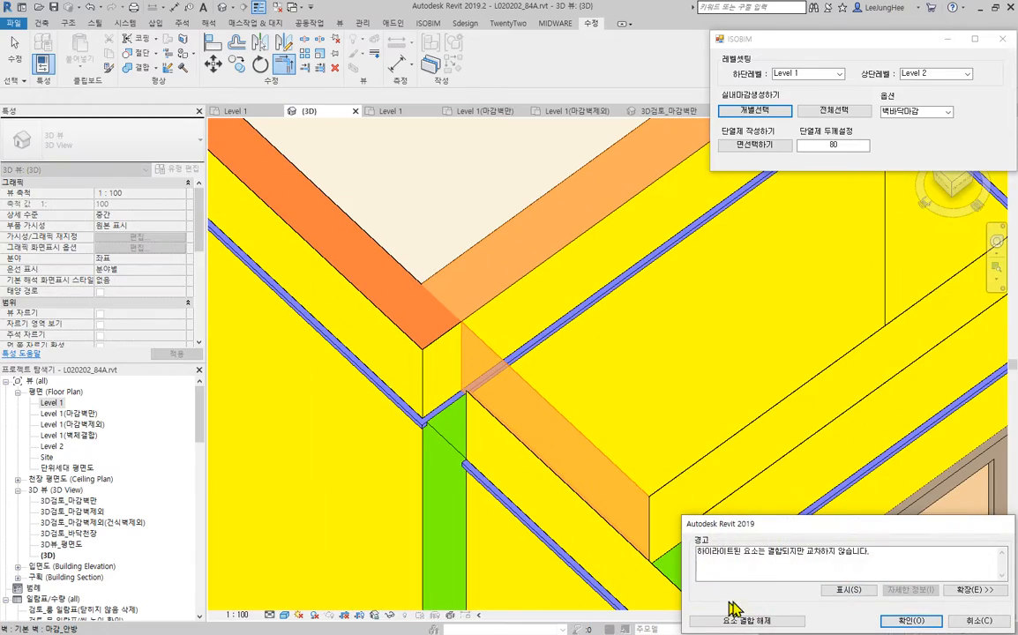
{"action": "left_click", "coordinate": [920, 623]}
- Extend the master bedroom finish wall on the green partition to meet the closet's extended finish wall
{"action": "scroll", "coordinate": [605, 383], "scroll_direction": "down", "scroll_amount": 3}
{"action": "middle_click_drag", "start_coordinate": [675, 406], "coordinate": [650, 398]}
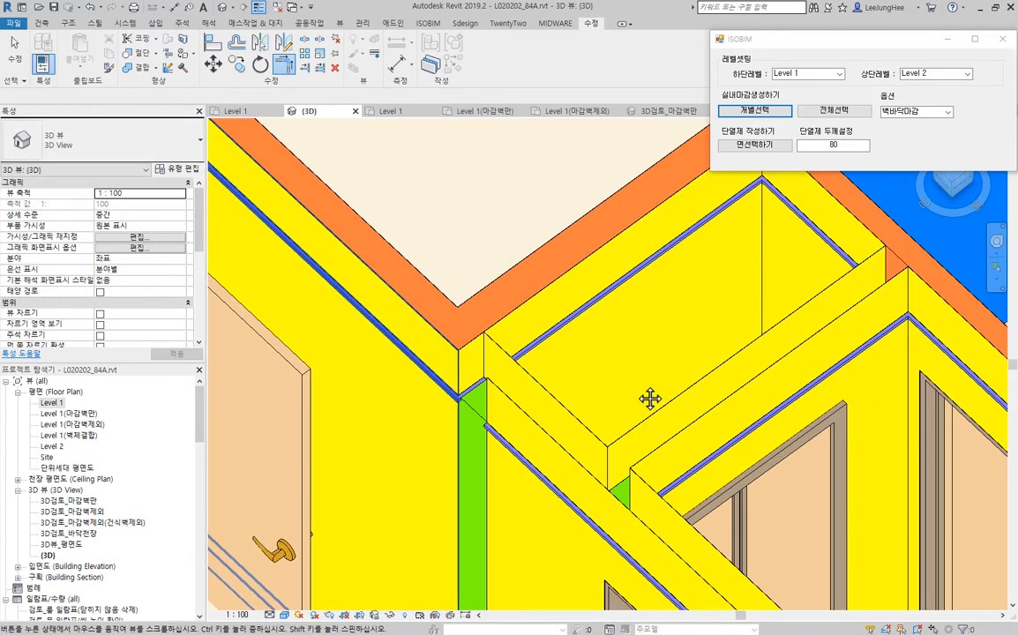
{"action": "middle_click_drag", "start_coordinate": [559, 381], "coordinate": [528, 316]}
{"action": "scroll", "coordinate": [340, 220], "scroll_direction": "up", "scroll_amount": 4}
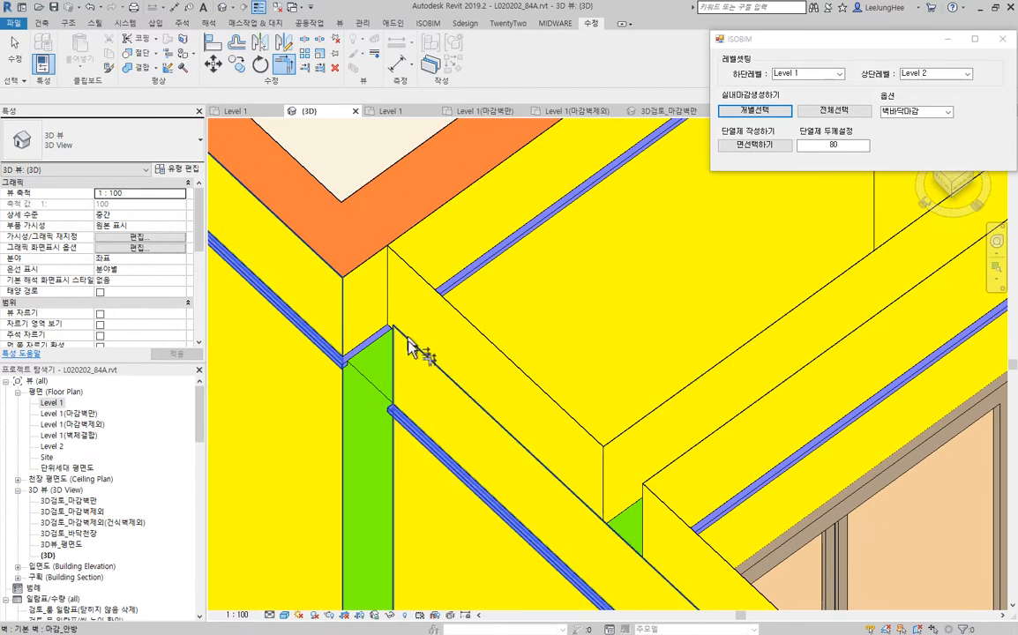
{"action": "scroll", "coordinate": [352, 296], "scroll_direction": "up", "scroll_amount": 5}
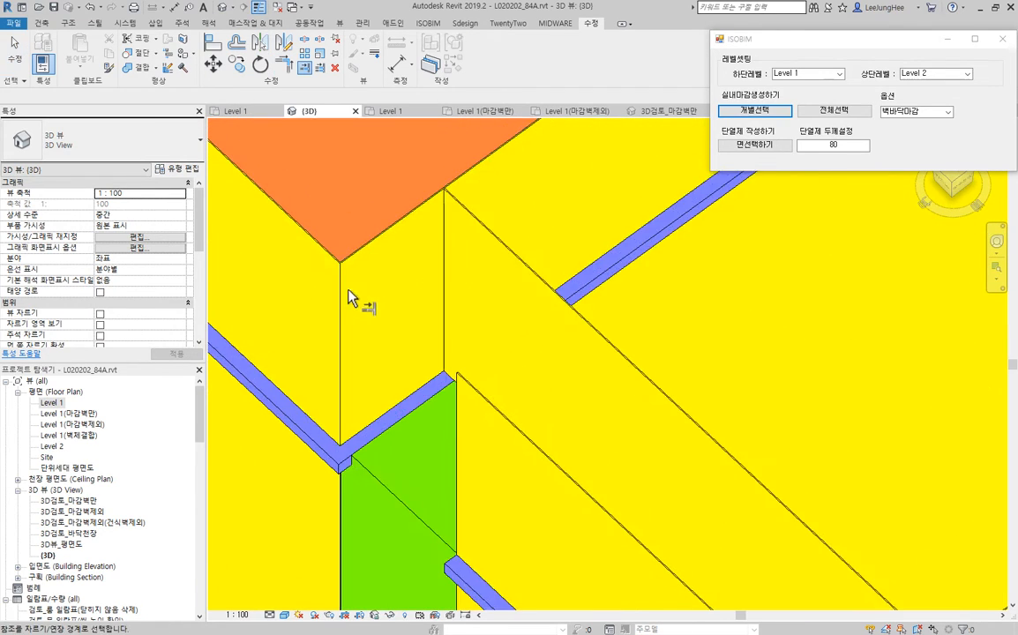
{"action": "left_click", "coordinate": [367, 240]}
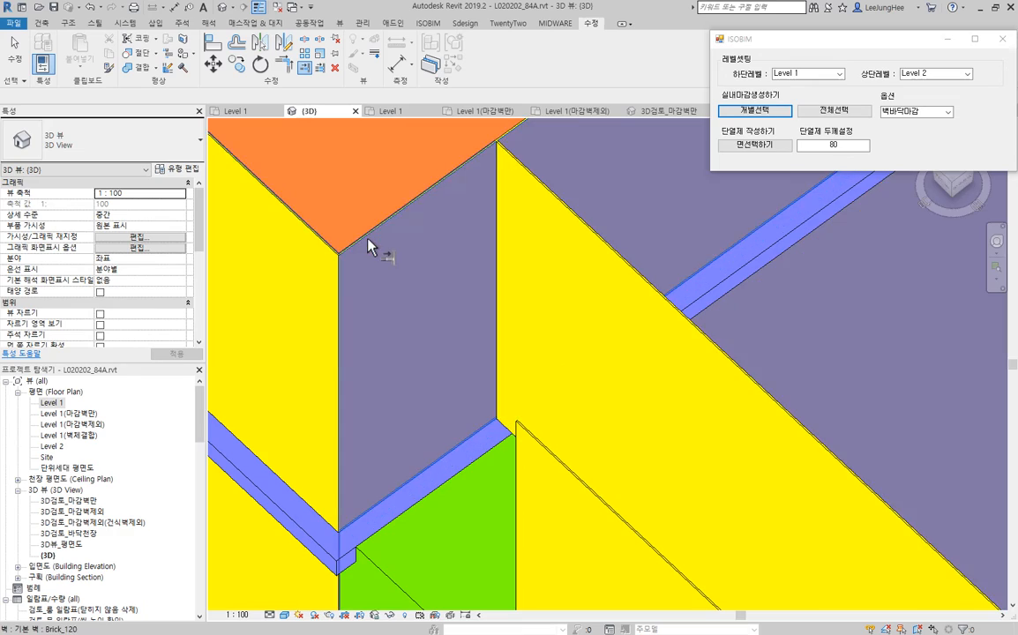
{"action": "scroll", "coordinate": [402, 309], "scroll_direction": "down", "scroll_amount": 3}
{"action": "middle_click_drag", "start_coordinate": [458, 436], "coordinate": [416, 309]}
{"action": "scroll", "coordinate": [457, 414], "scroll_direction": "down", "scroll_amount": 3}
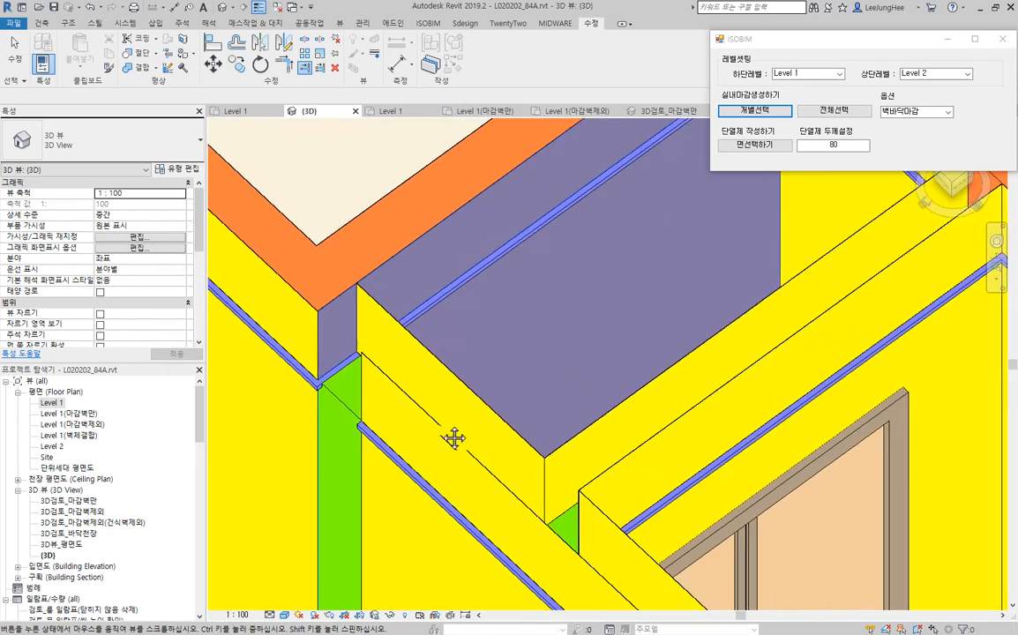
{"action": "left_click", "coordinate": [406, 463]}
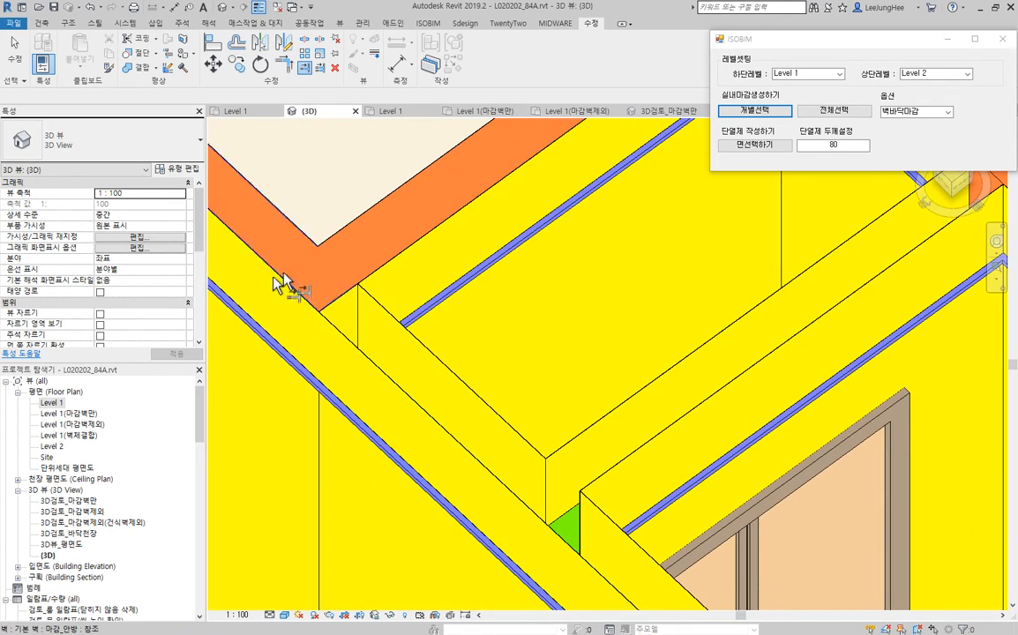
- Select the five 마감_안방 finish walls lining the green partitions and set their top constraint to level 천장
{"action": "scroll", "coordinate": [429, 350], "scroll_direction": "down", "scroll_amount": 3}
{"action": "left_click", "coordinate": [467, 385]}
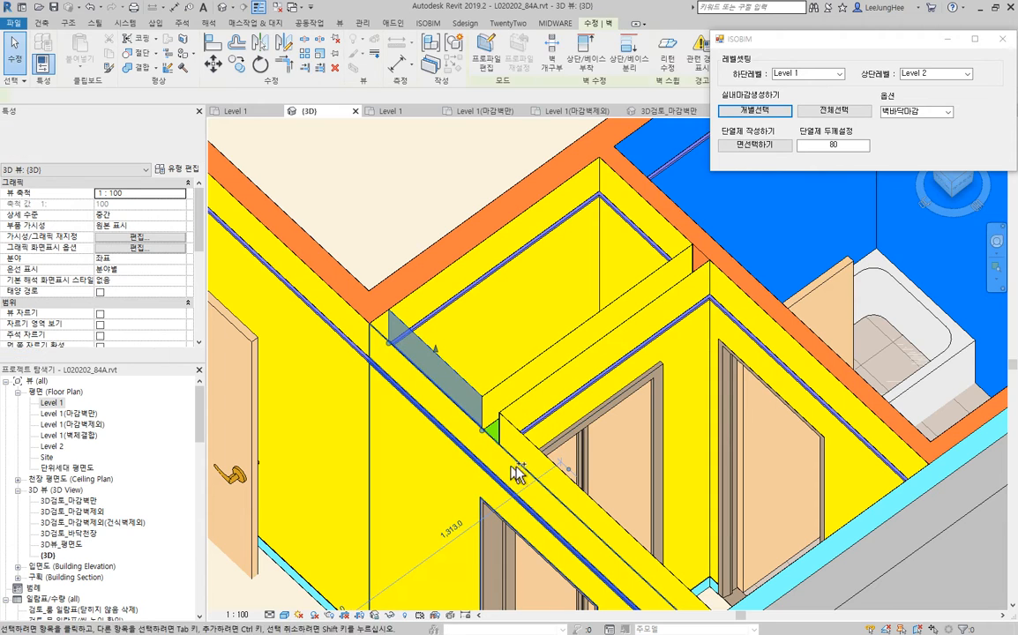
{"action": "left_click", "coordinate": [520, 452], "text": "ctrl"}
{"action": "left_click", "coordinate": [551, 349], "text": "ctrl"}
{"action": "left_click", "coordinate": [529, 360], "text": "ctrl"}
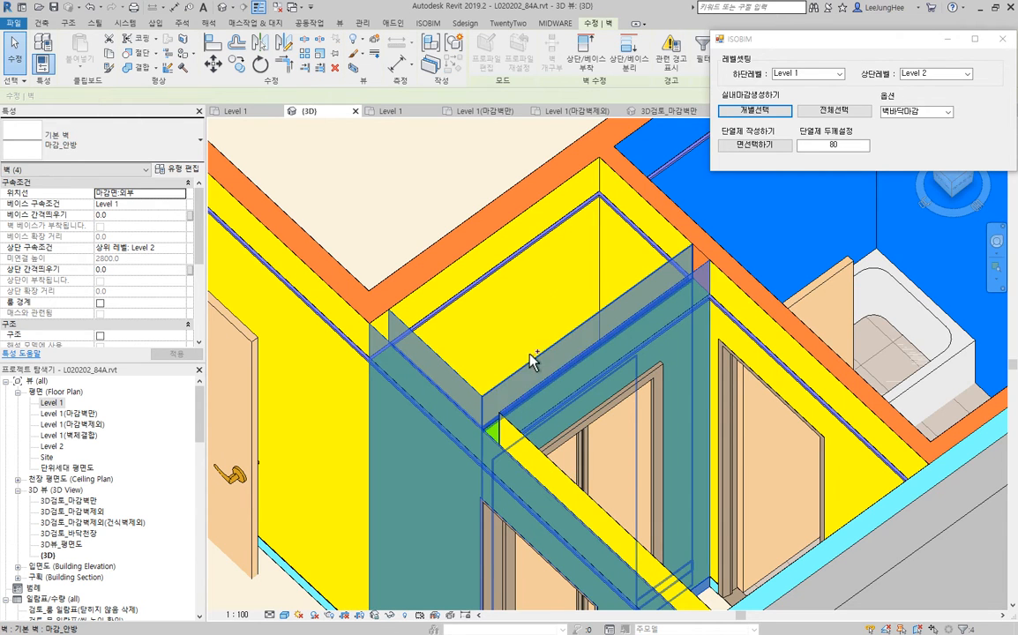
{"action": "left_click", "coordinate": [556, 477], "text": "ctrl"}
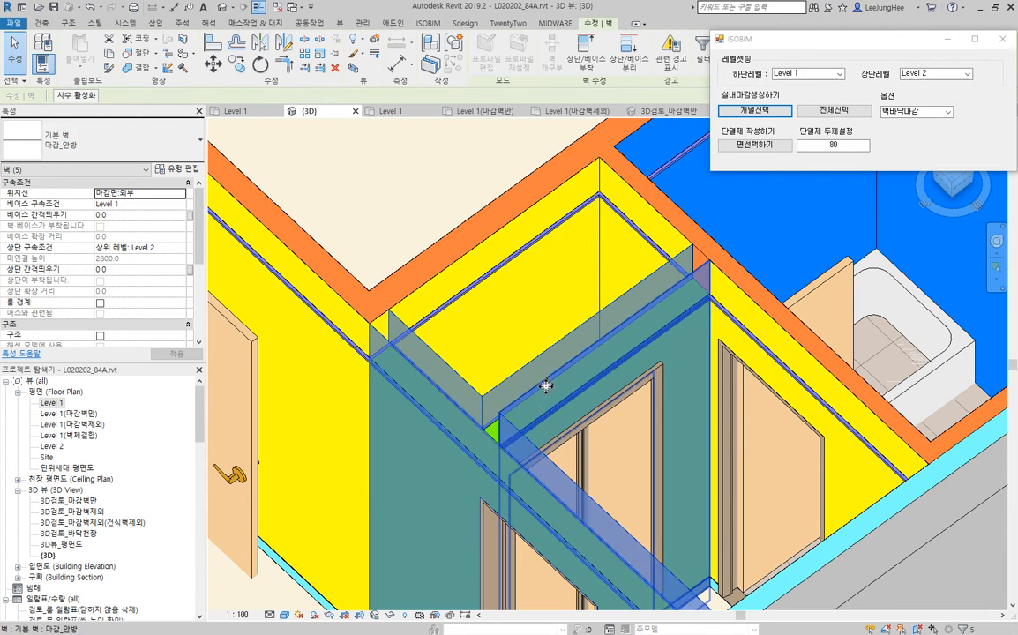
{"action": "middle_click_drag", "start_coordinate": [579, 383], "coordinate": [507, 318]}
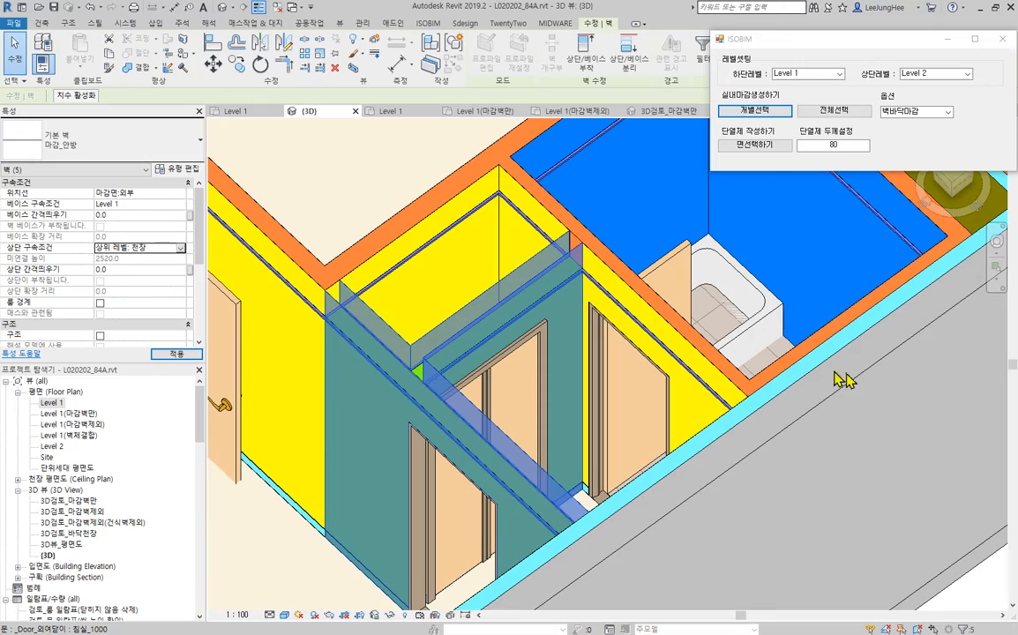
{"action": "scroll", "coordinate": [757, 447], "scroll_direction": "down", "scroll_amount": 1}
{"action": "middle_click_drag", "start_coordinate": [757, 448], "coordinate": [510, 288]}
{"action": "left_click", "coordinate": [731, 423]}
{"action": "scroll", "coordinate": [789, 473], "scroll_direction": "down", "scroll_amount": 1}
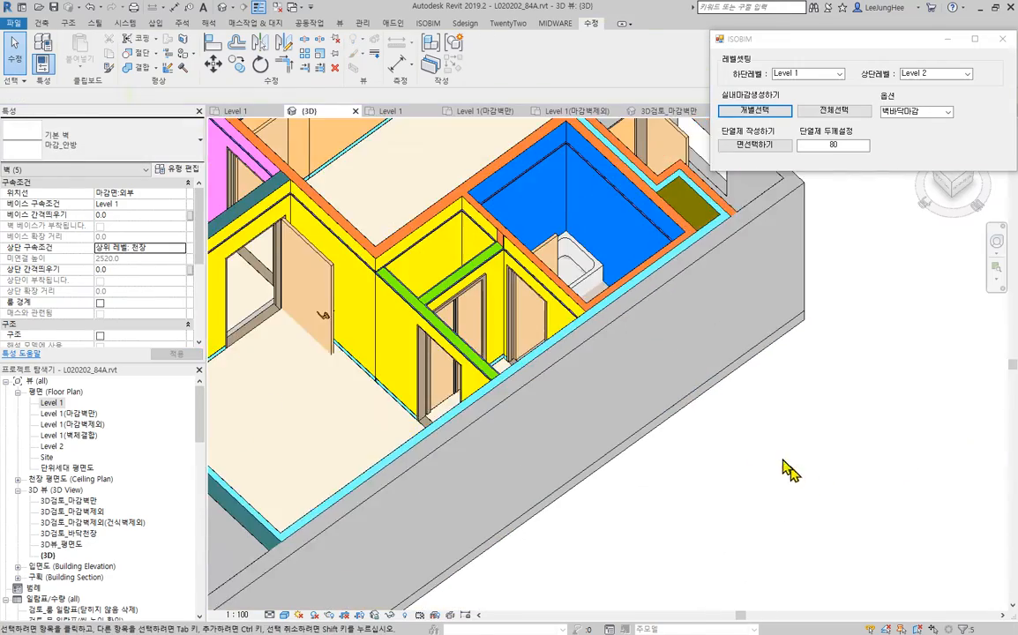
- Delete the dressing room's two finish walls along the exterior wall and the bathroom partition
{"action": "middle_click_drag", "start_coordinate": [302, 467], "coordinate": [624, 481]}
{"action": "scroll", "coordinate": [619, 276], "scroll_direction": "up", "scroll_amount": 2}
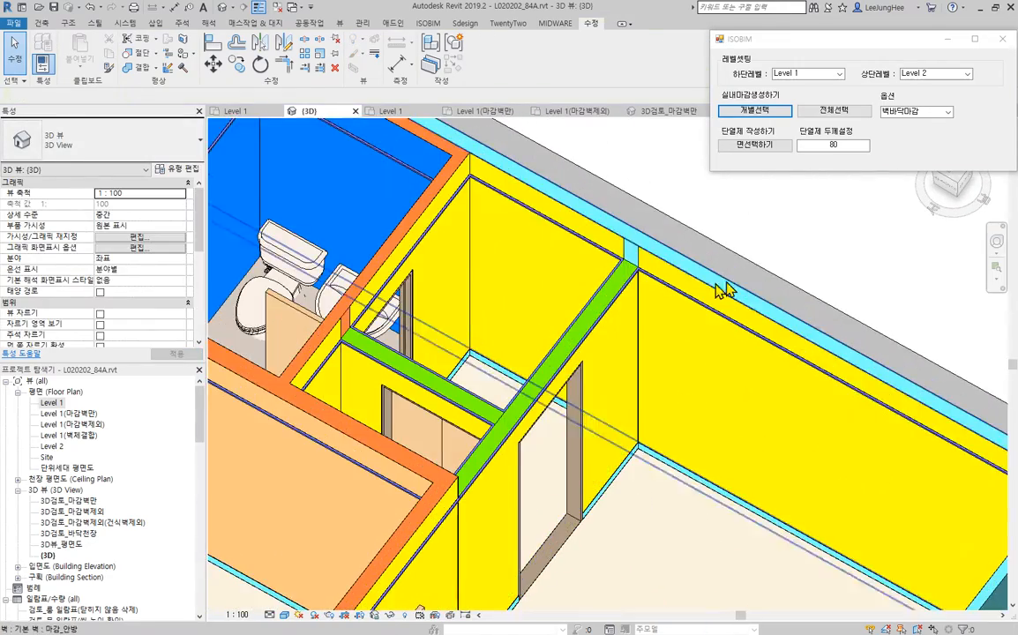
{"action": "middle_click_drag", "start_coordinate": [723, 289], "coordinate": [731, 315], "text": "shift"}
{"action": "scroll", "coordinate": [642, 292], "scroll_direction": "up", "scroll_amount": 1}
{"action": "scroll", "coordinate": [781, 265], "scroll_direction": "down", "scroll_amount": 2}
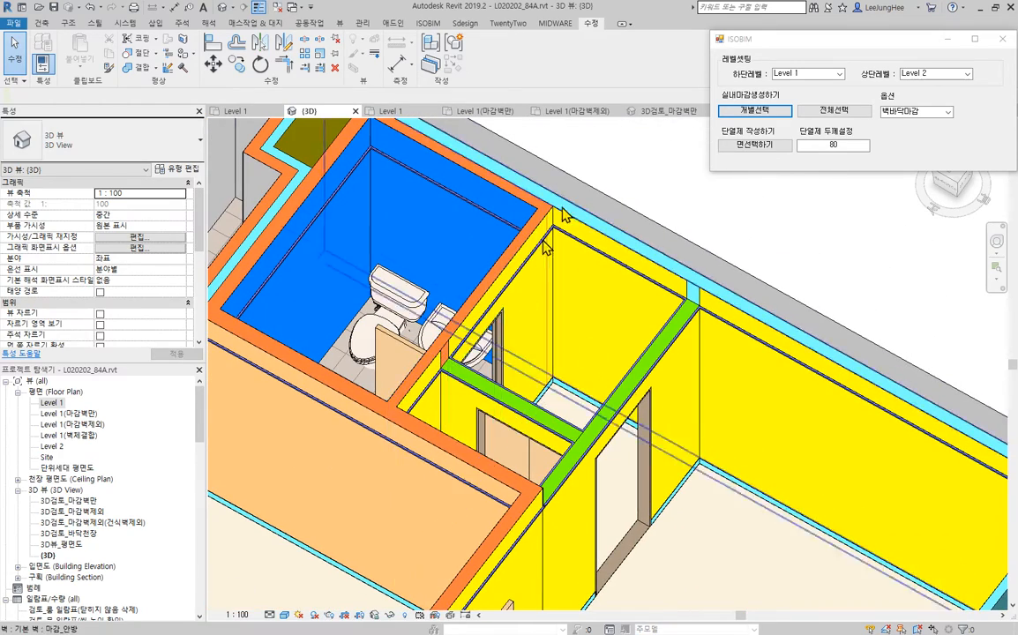
{"action": "left_click", "coordinate": [605, 266]}
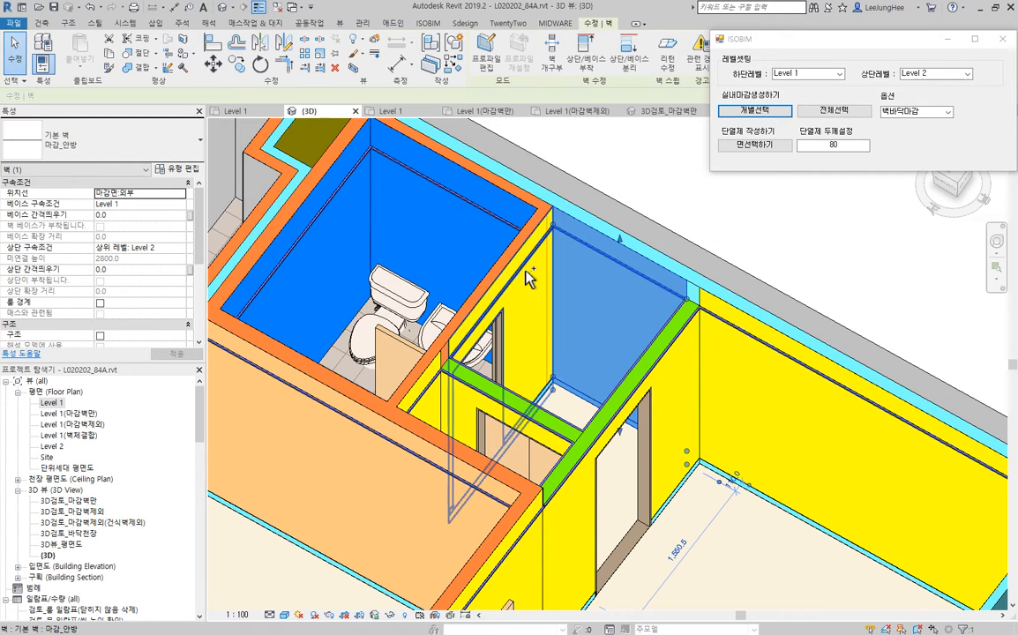
{"action": "left_click", "coordinate": [516, 293], "text": "ctrl"}
{"action": "key", "text": "Escape"}
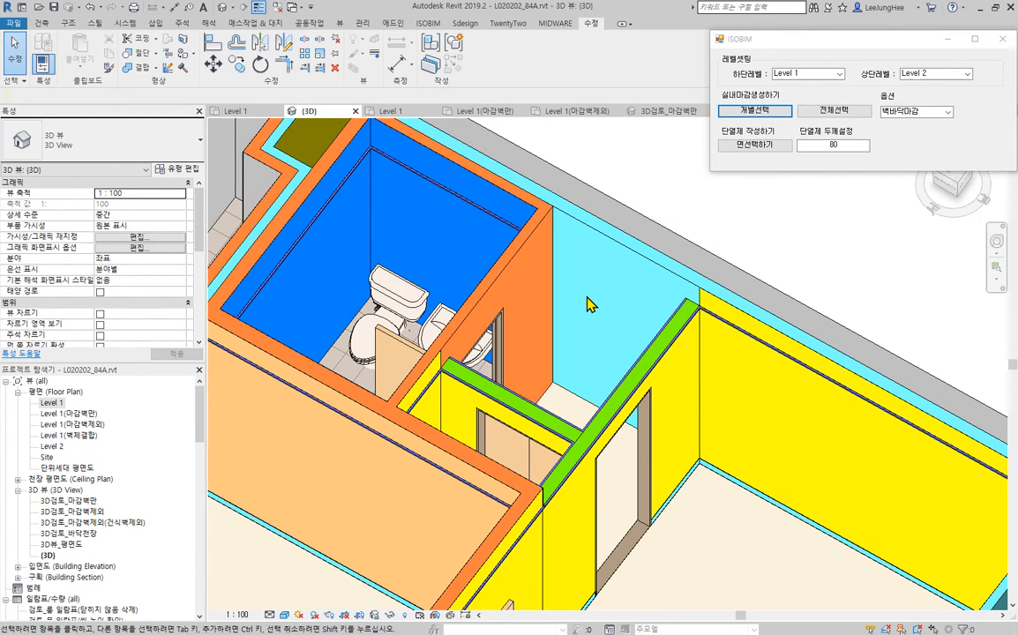
- Trim the long master bedroom finish wall and the closet's finish wall on the bathroom side to a corner
{"action": "left_click", "coordinate": [735, 327]}
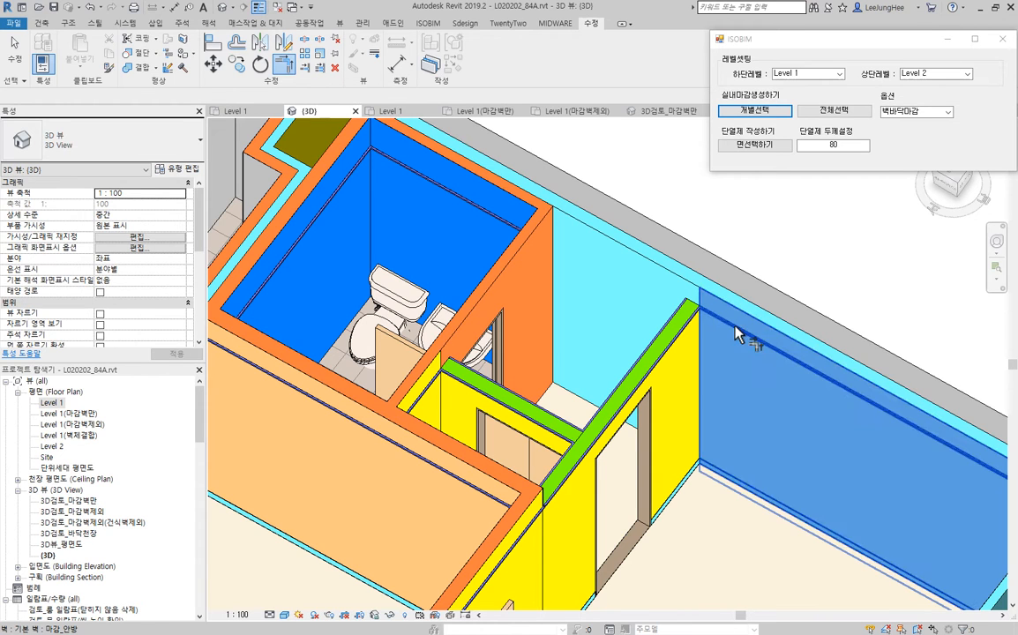
{"action": "left_click", "coordinate": [429, 383]}
{"action": "key", "text": "Escape"}
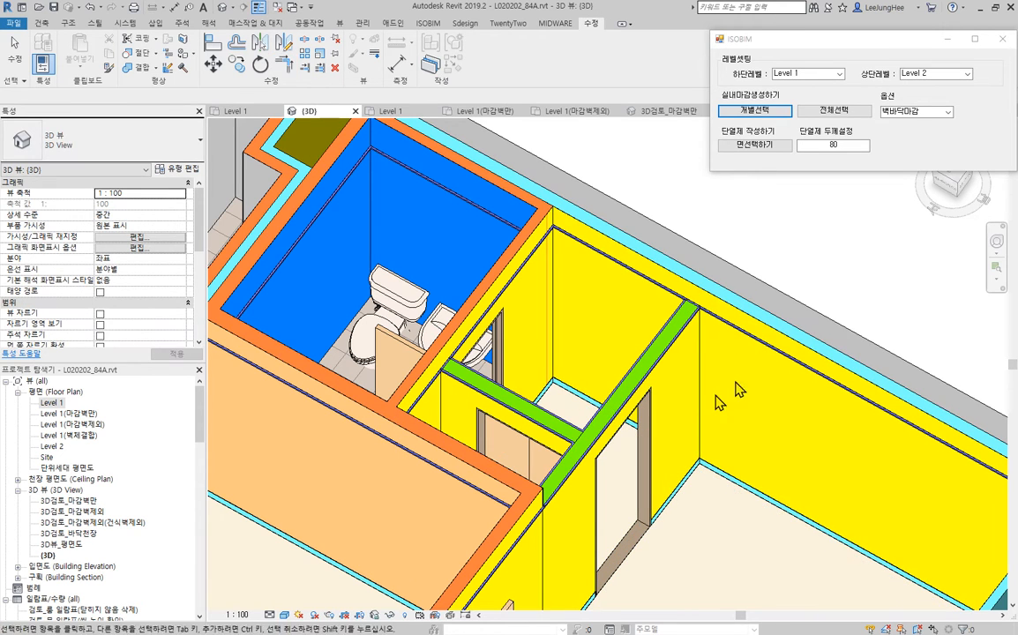
- Temporarily hide the green partition between the master bedroom and dressing room together with its finish walls on both sides
{"action": "scroll", "coordinate": [556, 405], "scroll_direction": "up", "scroll_amount": 2}
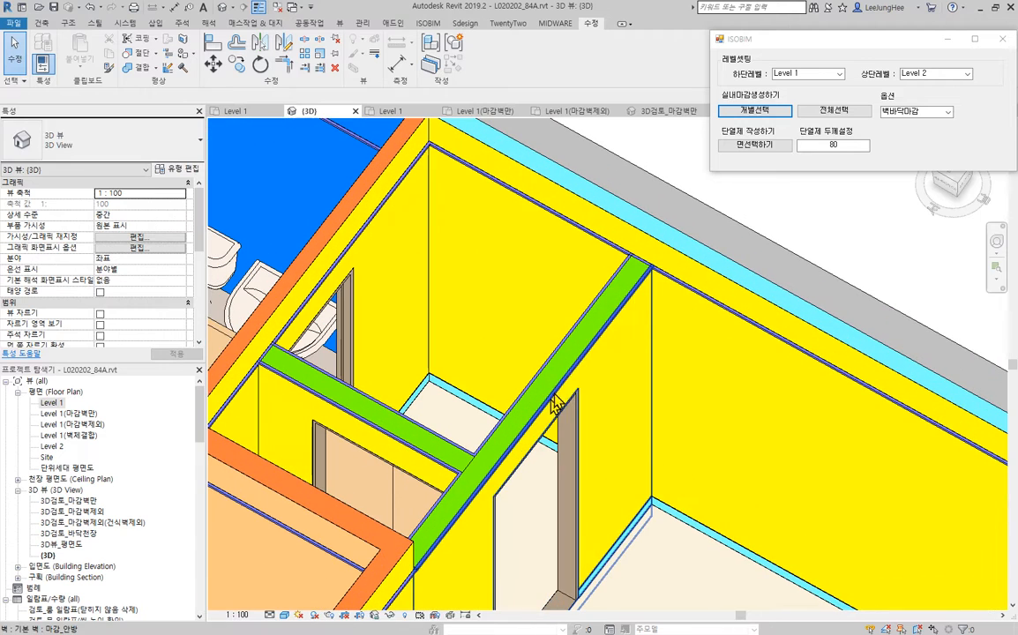
{"action": "left_click", "coordinate": [580, 353]}
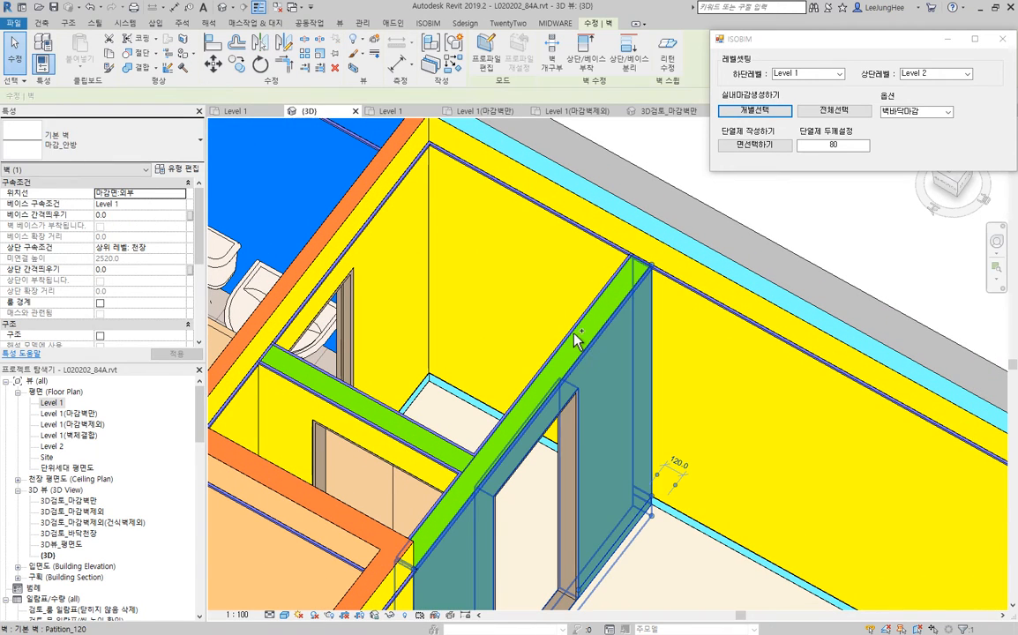
{"action": "left_click", "coordinate": [569, 377], "text": "ctrl"}
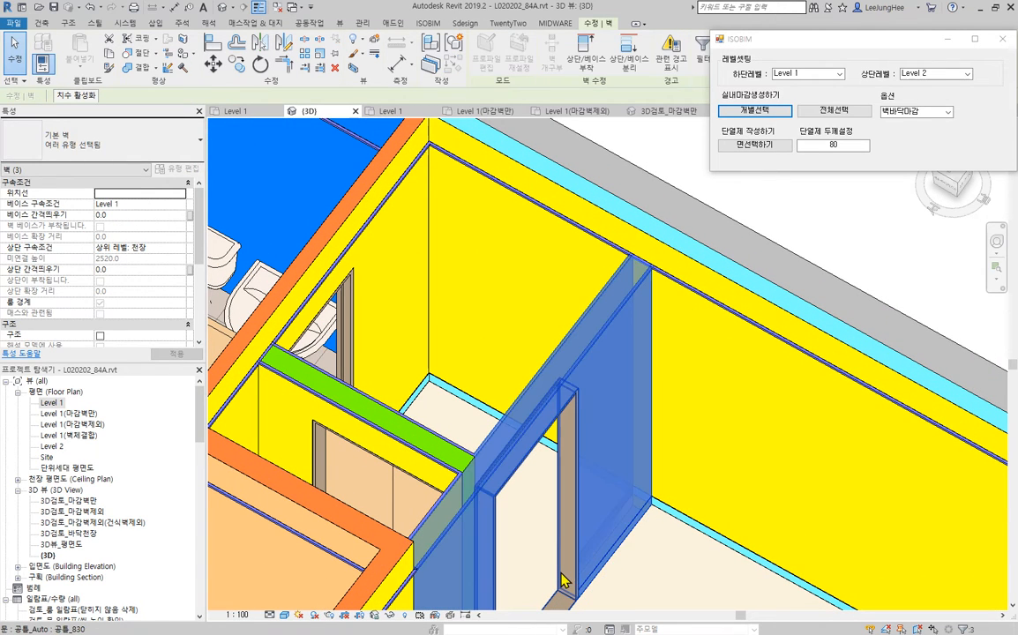
{"action": "left_click", "coordinate": [389, 616]}
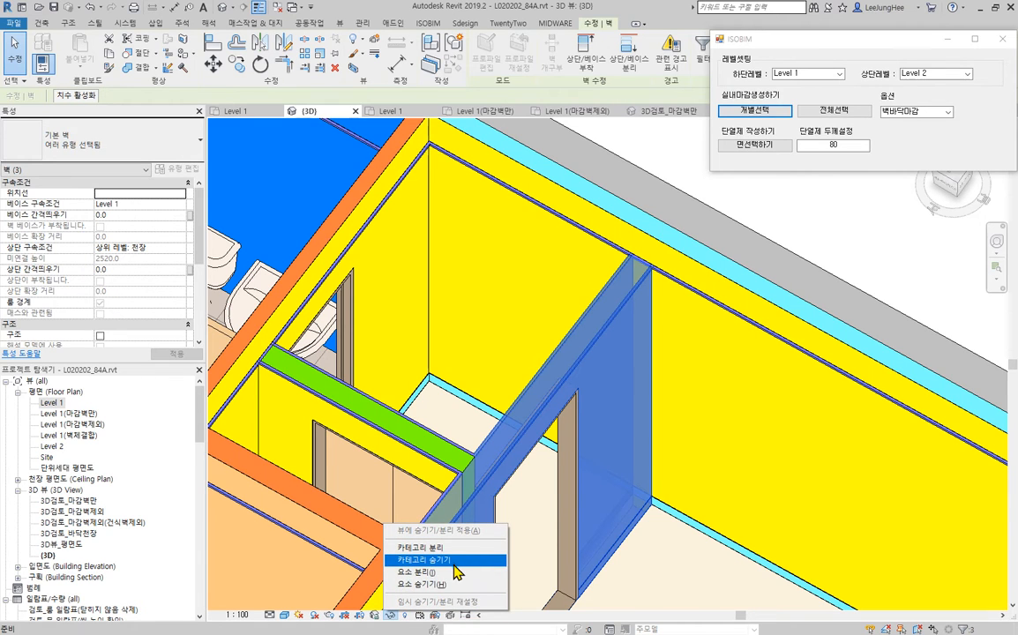
{"action": "left_click", "coordinate": [448, 585]}
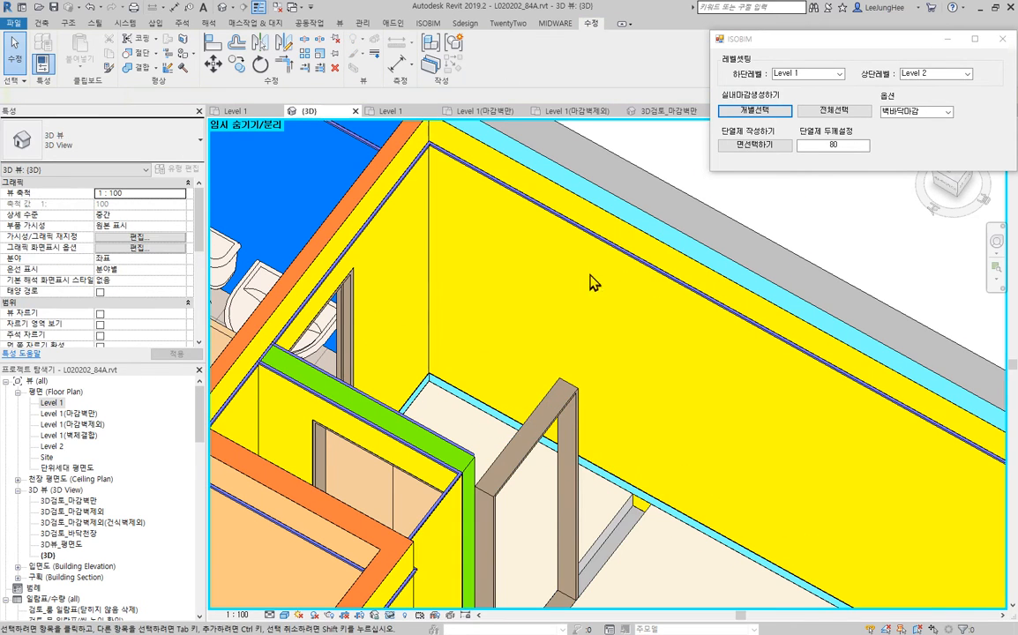
- Edit the dressing room 내부마감 floor's boundary, aligning its bedroom-side edge with the master bedroom floor, and finish the sketch
{"action": "scroll", "coordinate": [649, 393], "scroll_direction": "down", "scroll_amount": 3}
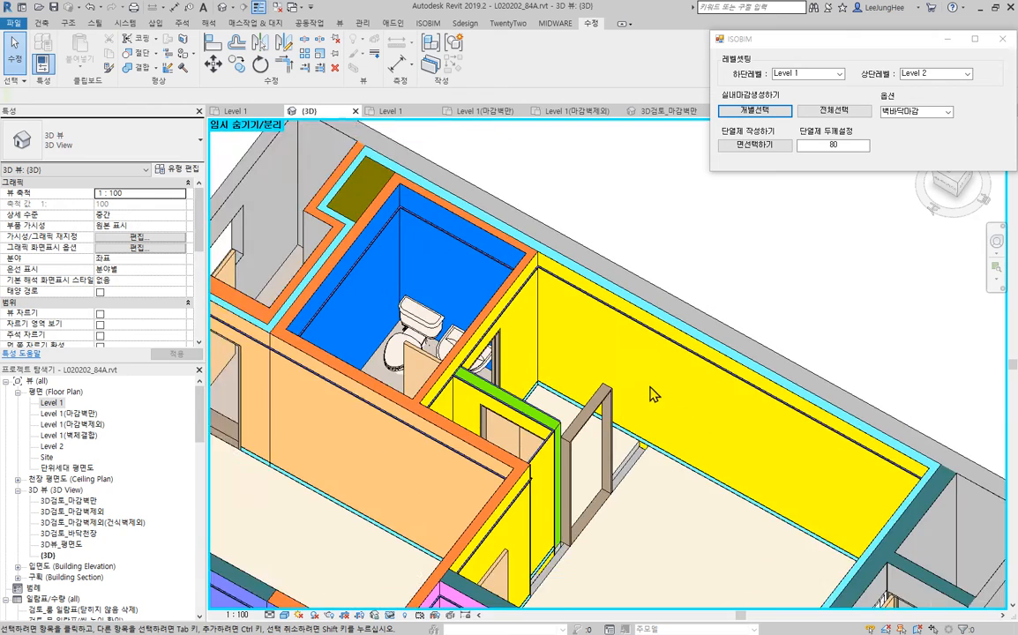
{"action": "scroll", "coordinate": [603, 398], "scroll_direction": "up", "scroll_amount": 4}
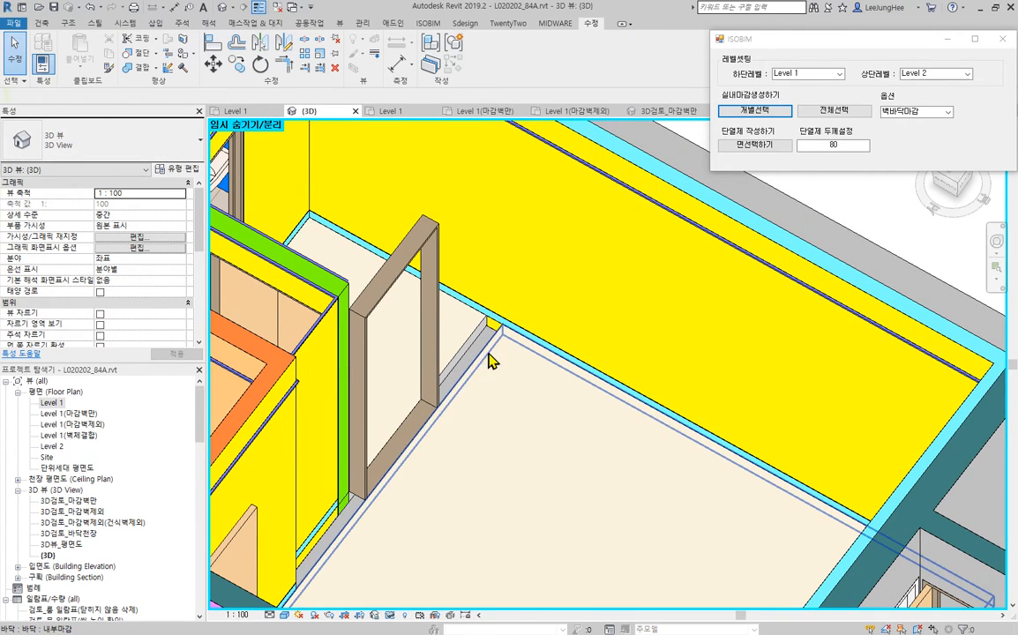
{"action": "left_click", "coordinate": [518, 404]}
{"action": "middle_click_drag", "start_coordinate": [518, 404], "coordinate": [572, 289], "text": "shift"}
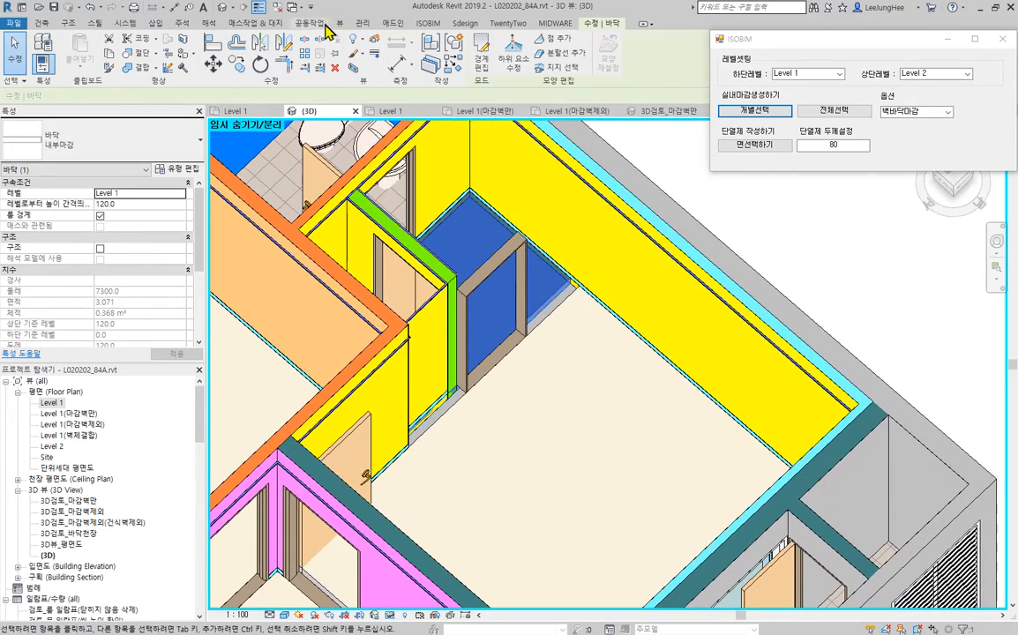
{"action": "left_click", "coordinate": [479, 61]}
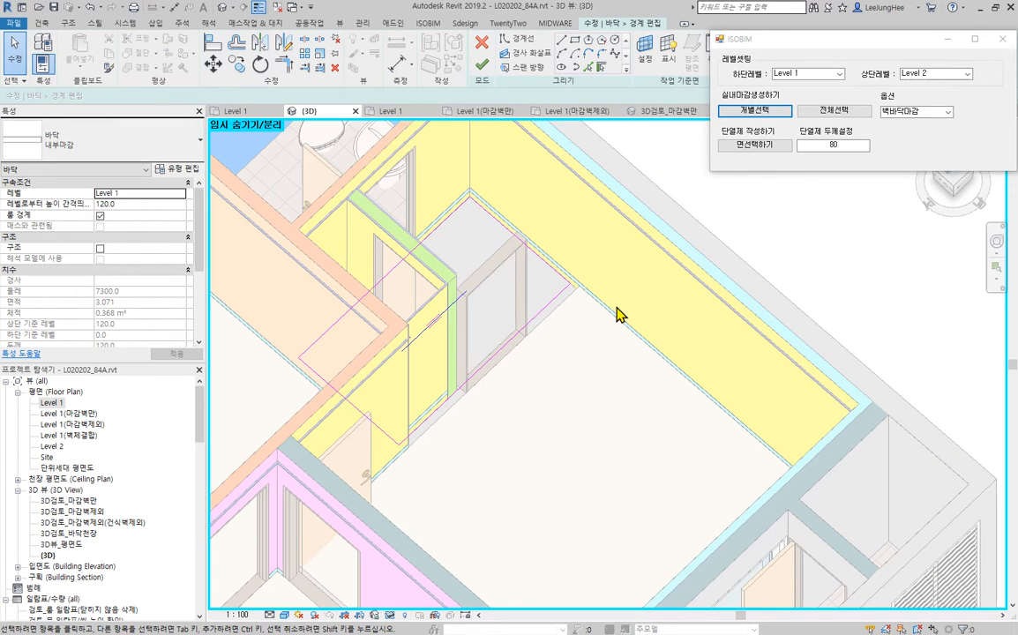
{"action": "scroll", "coordinate": [555, 310], "scroll_direction": "up", "scroll_amount": 2}
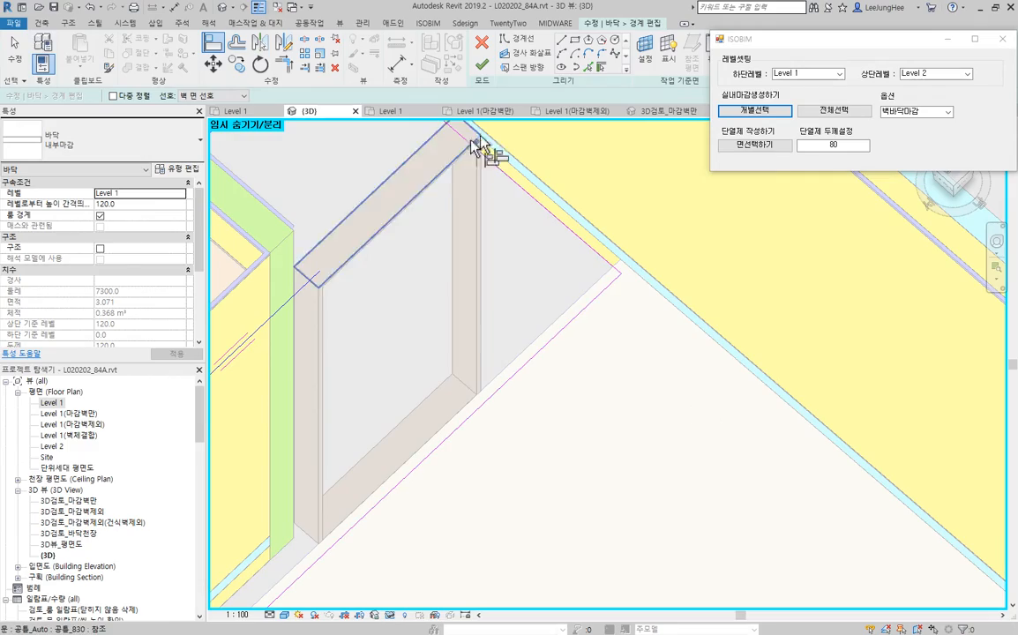
{"action": "left_click", "coordinate": [482, 64]}
{"action": "scroll", "coordinate": [636, 409], "scroll_direction": "down", "scroll_amount": 3}
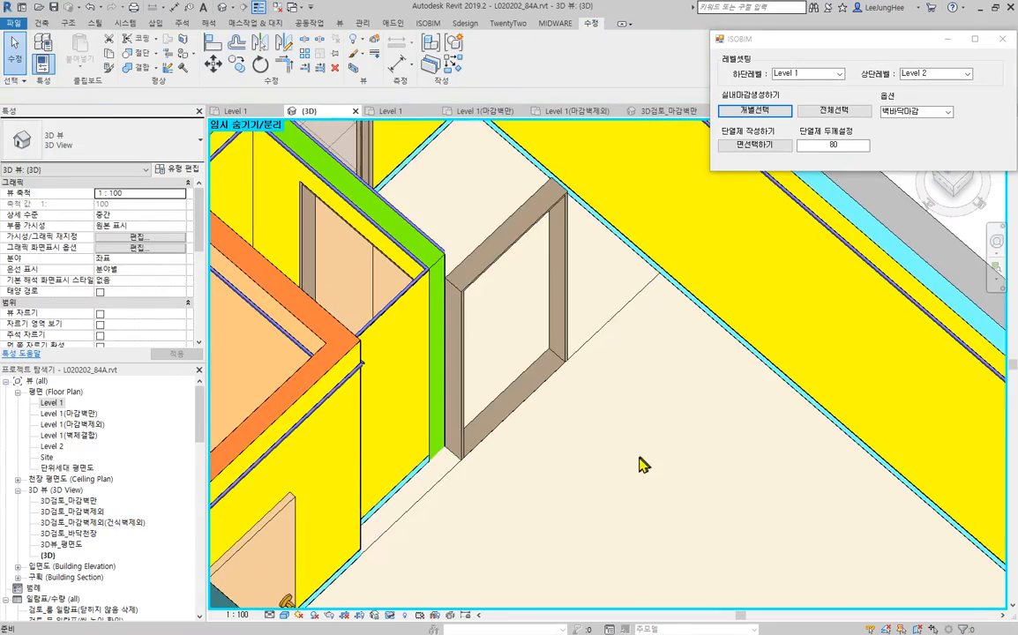
- Examine the joined floor finish and the continuous finish walls between the master bedroom and dressing room in 3D
{"action": "scroll", "coordinate": [576, 323], "scroll_direction": "up", "scroll_amount": 2}
{"action": "scroll", "coordinate": [561, 404], "scroll_direction": "down", "scroll_amount": 2}
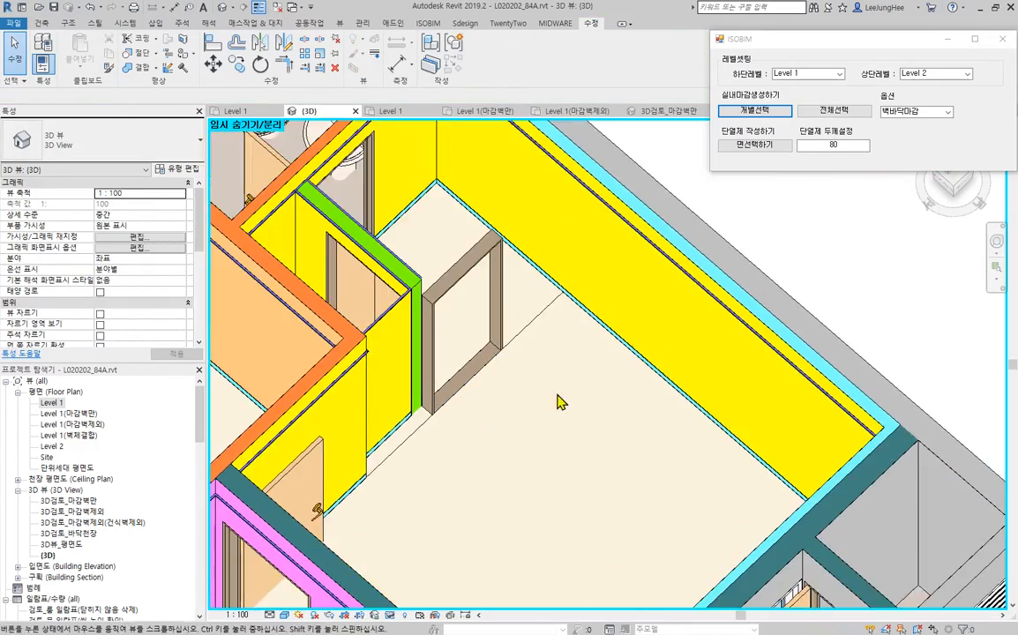
{"action": "mouse_move", "coordinate": [562, 404]}
{"action": "middle_mouse_down", "text": "shift"}
{"action": "mouse_move", "coordinate": [582, 454]}
{"action": "mouse_move", "coordinate": [569, 415]}
{"action": "middle_mouse_up", "text": "shift"}
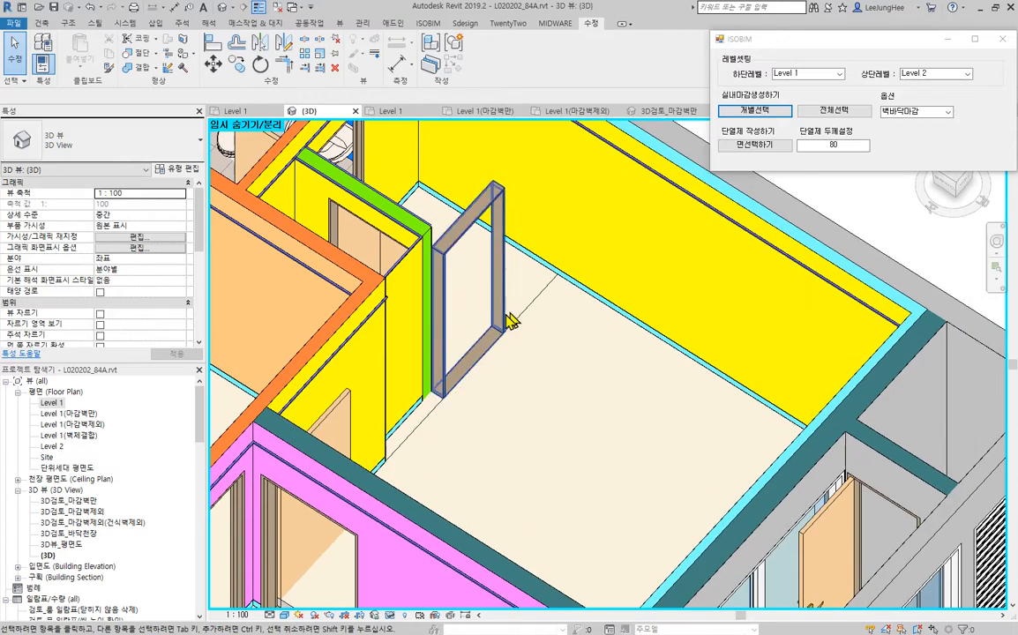
{"action": "scroll", "coordinate": [582, 341], "scroll_direction": "down", "scroll_amount": 1}
{"action": "middle_click_drag", "start_coordinate": [584, 343], "coordinate": [532, 479]}
{"action": "scroll", "coordinate": [532, 479], "scroll_direction": "up", "scroll_amount": 1}
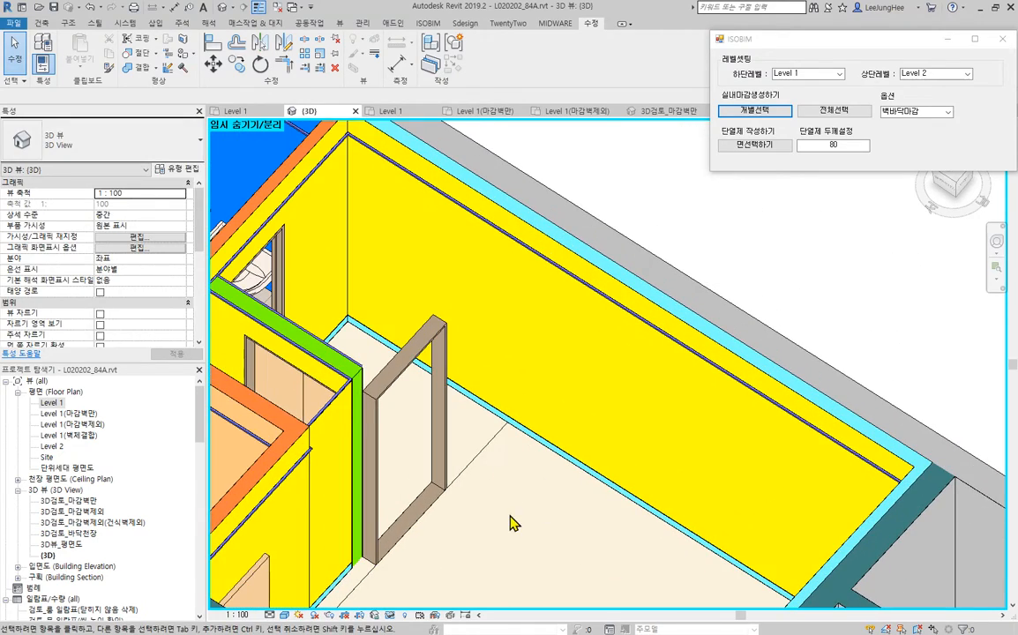
{"action": "scroll", "coordinate": [513, 517], "scroll_direction": "down", "scroll_amount": 1}
{"action": "middle_click_drag", "start_coordinate": [521, 522], "coordinate": [549, 517]}
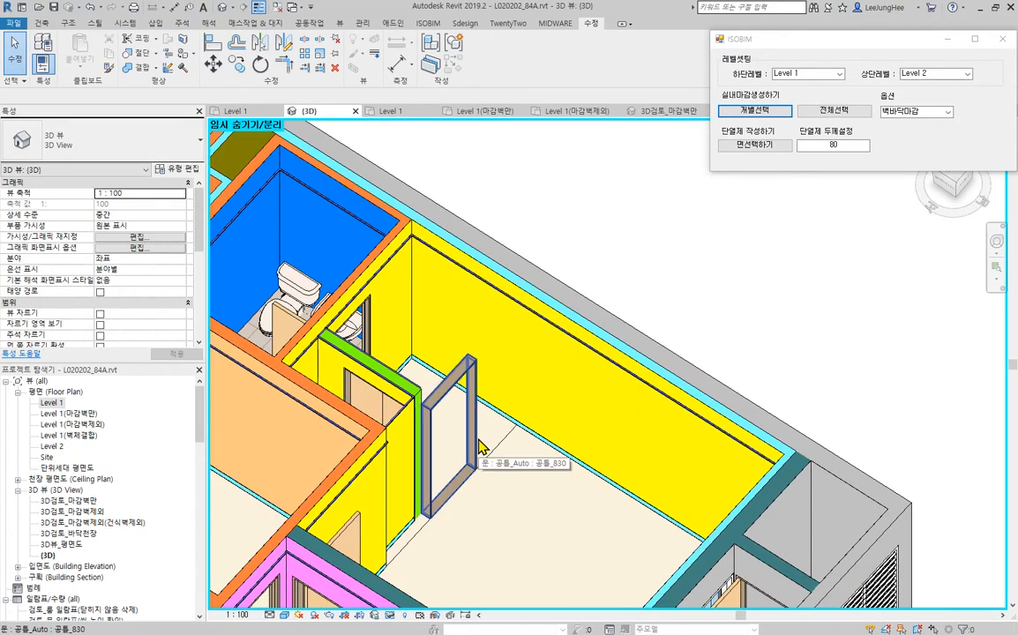
{"action": "scroll", "coordinate": [482, 455], "scroll_direction": "down", "scroll_amount": 1}
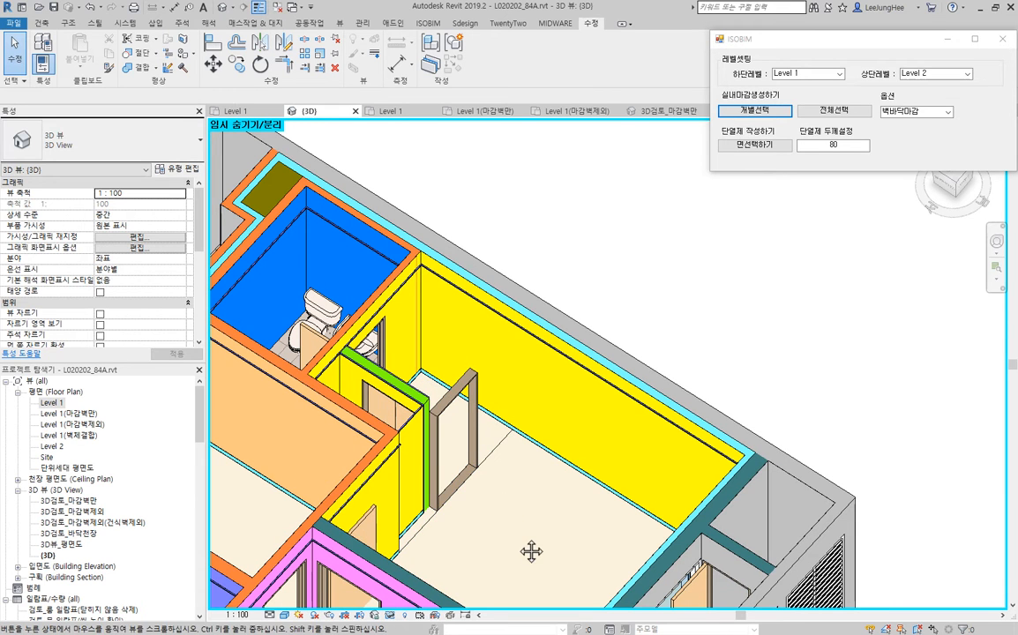
{"action": "scroll", "coordinate": [408, 454], "scroll_direction": "up", "scroll_amount": 2}
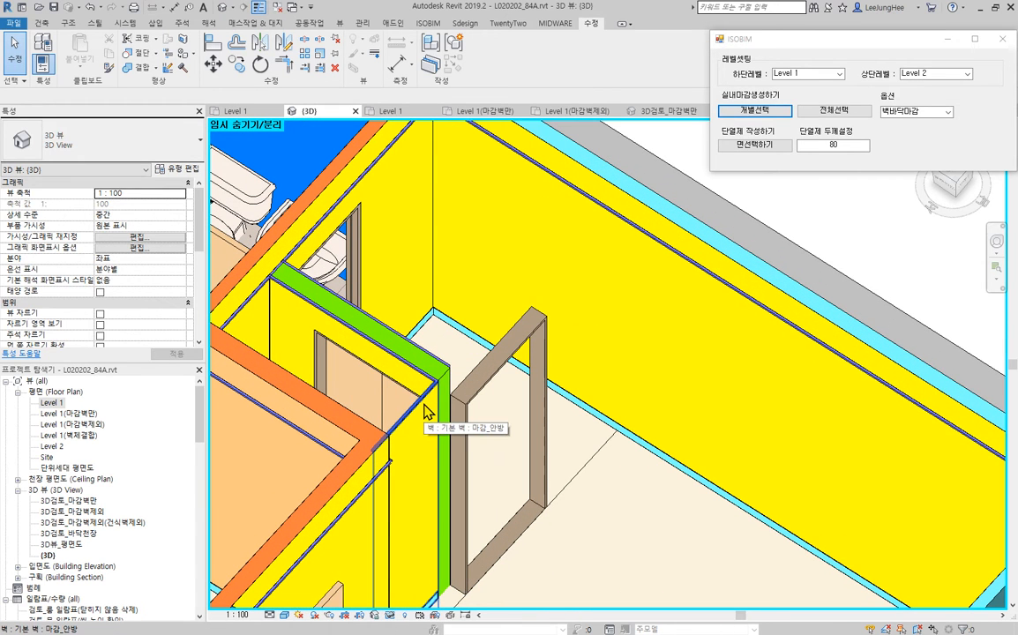
{"action": "scroll", "coordinate": [424, 411], "scroll_direction": "down", "scroll_amount": 4}
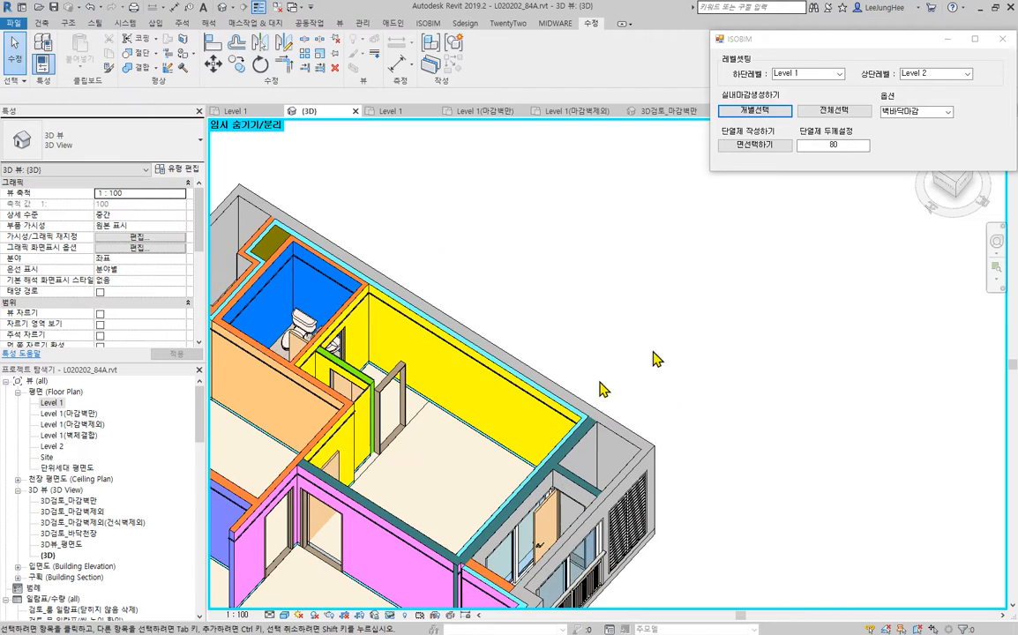
- Reset the temporary hide/isolate so the hidden partition and its finish walls are shown again
{"action": "left_click", "coordinate": [392, 623]}
{"action": "left_click", "coordinate": [423, 603]}
{"action": "middle_click_drag", "start_coordinate": [535, 328], "coordinate": [626, 301]}
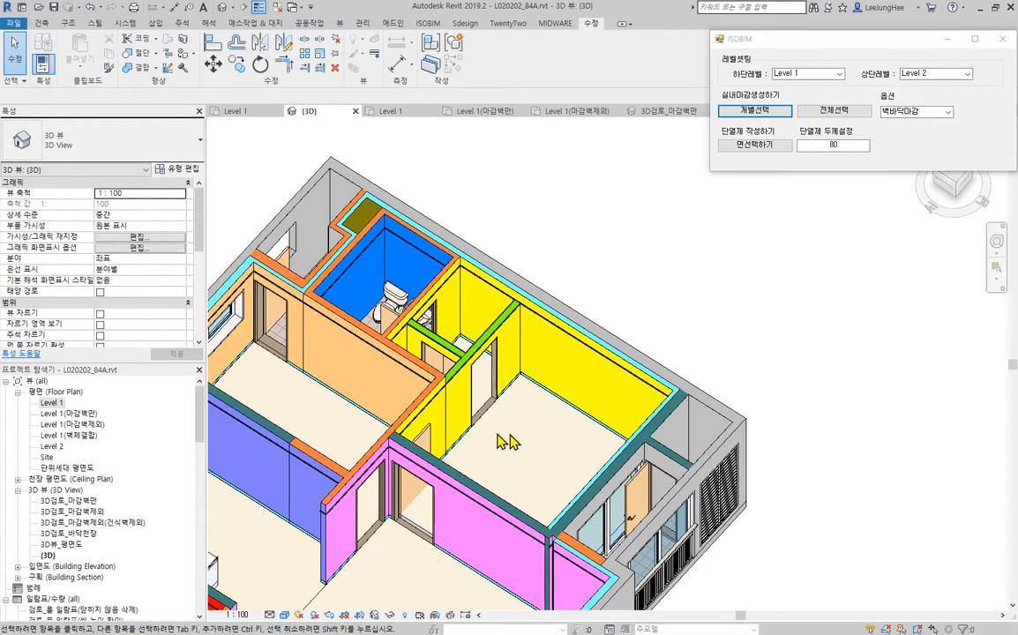
- Delete the narrow 마감_거실 finish walls in the recess at the living room partition's end beside the balcony
{"action": "middle_click_drag", "start_coordinate": [547, 349], "coordinate": [750, 517], "text": "shift"}
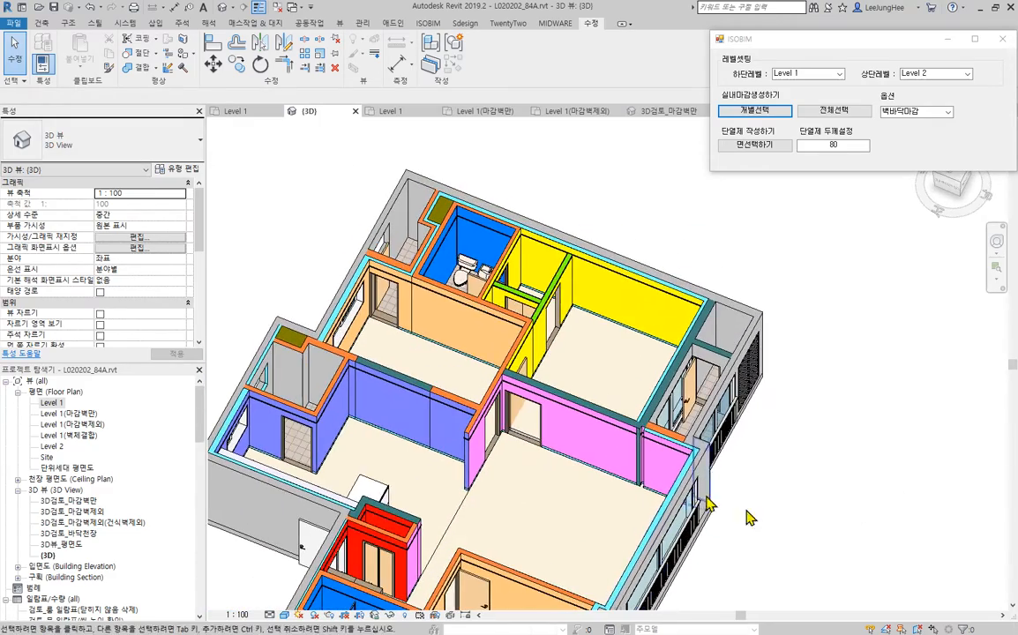
{"action": "scroll", "coordinate": [666, 434], "scroll_direction": "up", "scroll_amount": 3}
{"action": "scroll", "coordinate": [666, 434], "scroll_direction": "up", "scroll_amount": 4}
{"action": "middle_click_drag", "start_coordinate": [693, 466], "coordinate": [547, 355]}
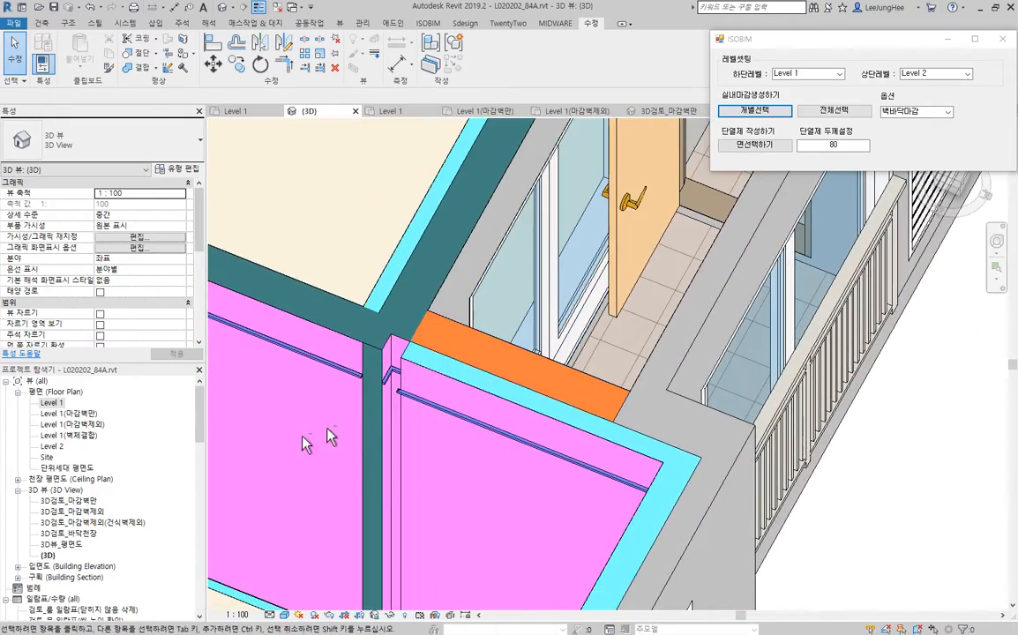
{"action": "middle_click_drag", "start_coordinate": [309, 444], "coordinate": [491, 503], "text": "shift"}
{"action": "middle_click_drag", "start_coordinate": [678, 394], "coordinate": [529, 599]}
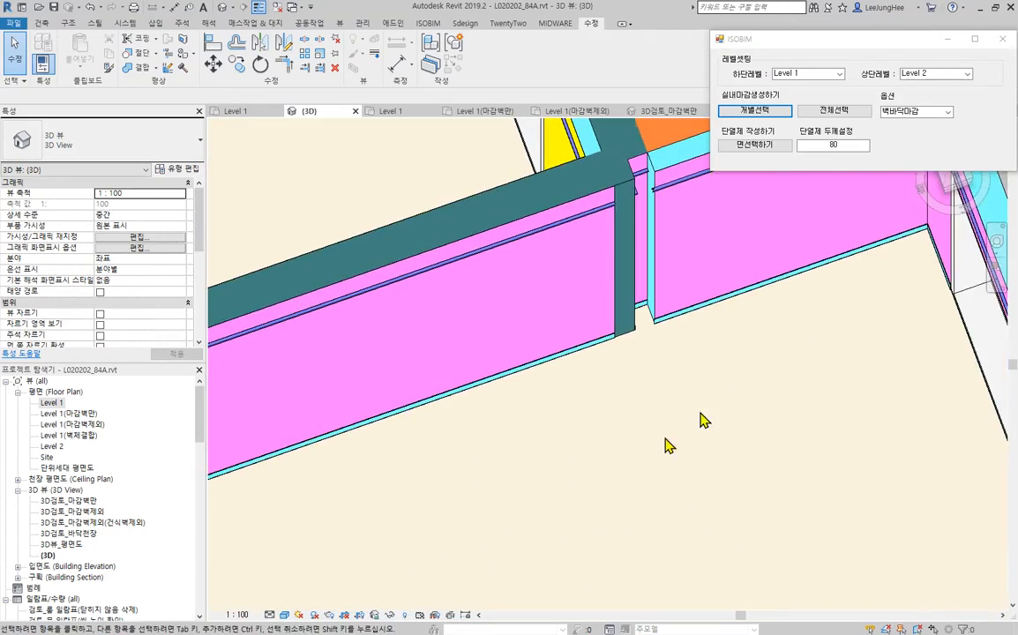
{"action": "middle_click_drag", "start_coordinate": [702, 419], "coordinate": [540, 595]}
{"action": "scroll", "coordinate": [510, 376], "scroll_direction": "up", "scroll_amount": 2}
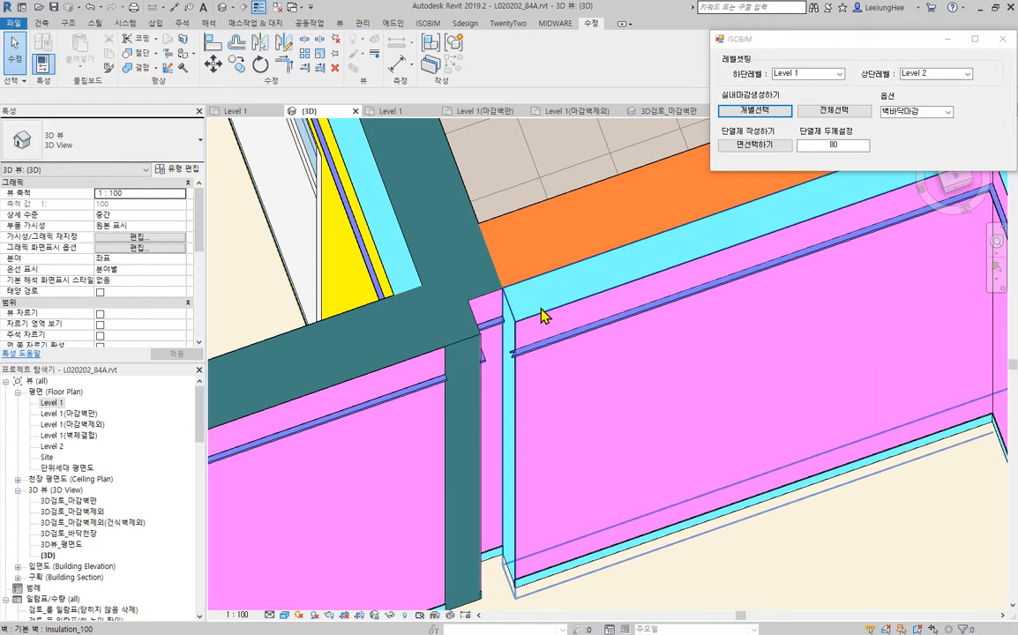
{"action": "left_click", "coordinate": [495, 331]}
{"action": "middle_click_drag", "start_coordinate": [577, 405], "coordinate": [569, 461], "text": "shift"}
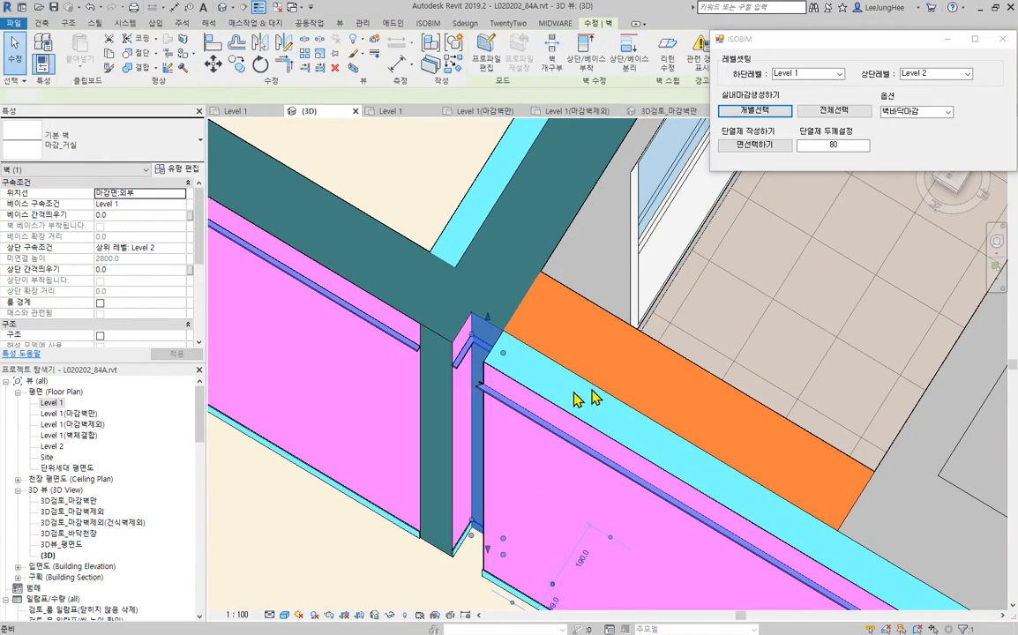
{"action": "key", "text": "Escape"}
{"action": "key", "text": "Delete"}
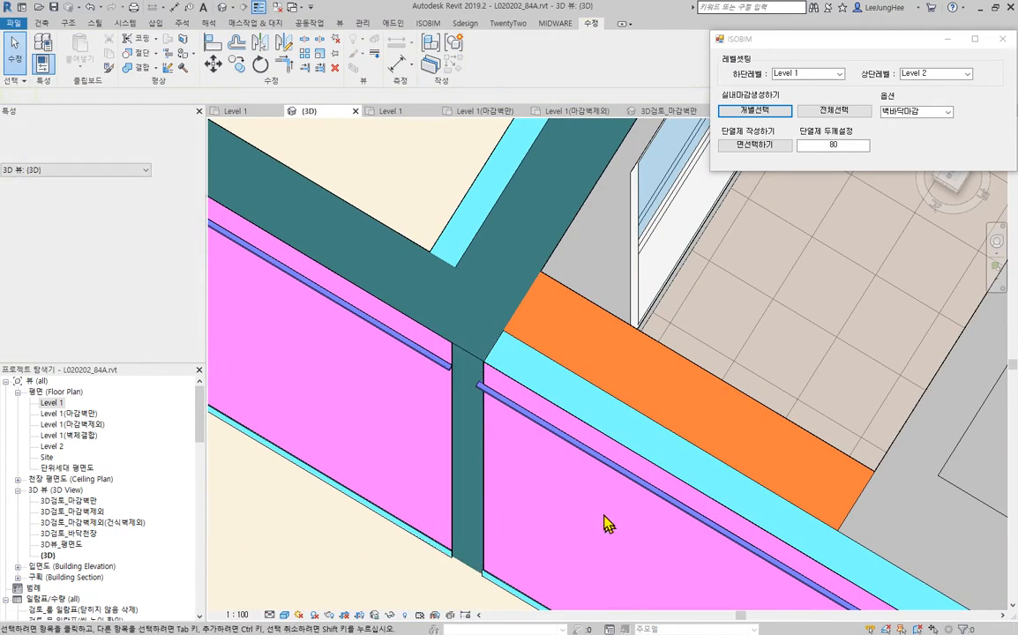
- Extend and join the 마감_거실 finish walls across the partition's exposed end at the balcony-side living room, resolving the wall sweep conflict
{"action": "scroll", "coordinate": [610, 522], "scroll_direction": "down", "scroll_amount": 2}
{"action": "middle_click_drag", "start_coordinate": [655, 517], "coordinate": [517, 402]}
{"action": "middle_click_drag", "start_coordinate": [281, 494], "coordinate": [479, 433], "text": "shift"}
{"action": "scroll", "coordinate": [479, 430], "scroll_direction": "up", "scroll_amount": 2}
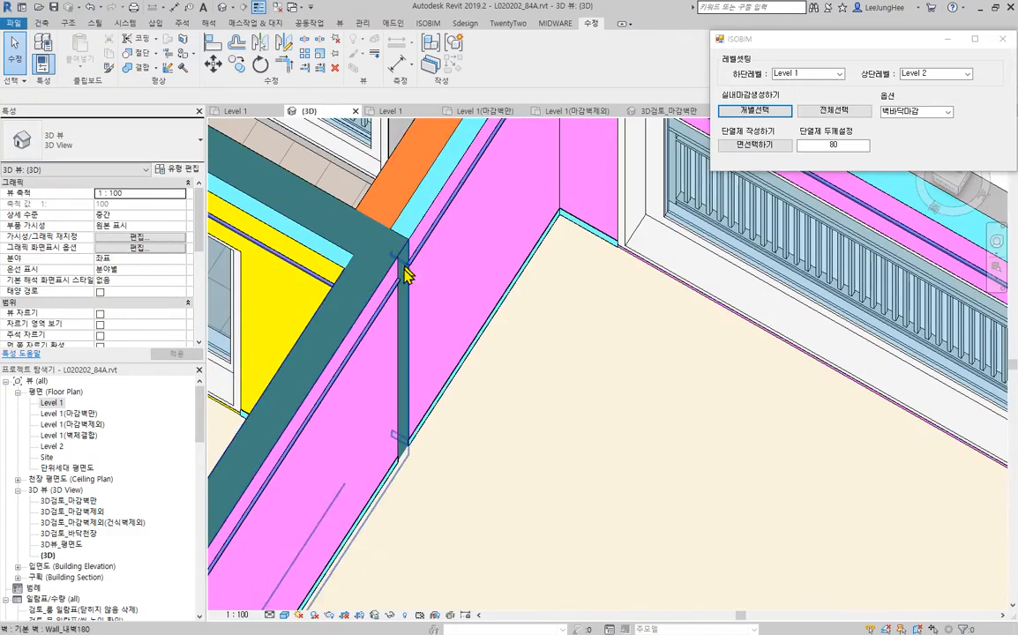
{"action": "scroll", "coordinate": [508, 289], "scroll_direction": "down", "scroll_amount": 2}
{"action": "middle_click_drag", "start_coordinate": [557, 304], "coordinate": [510, 396]}
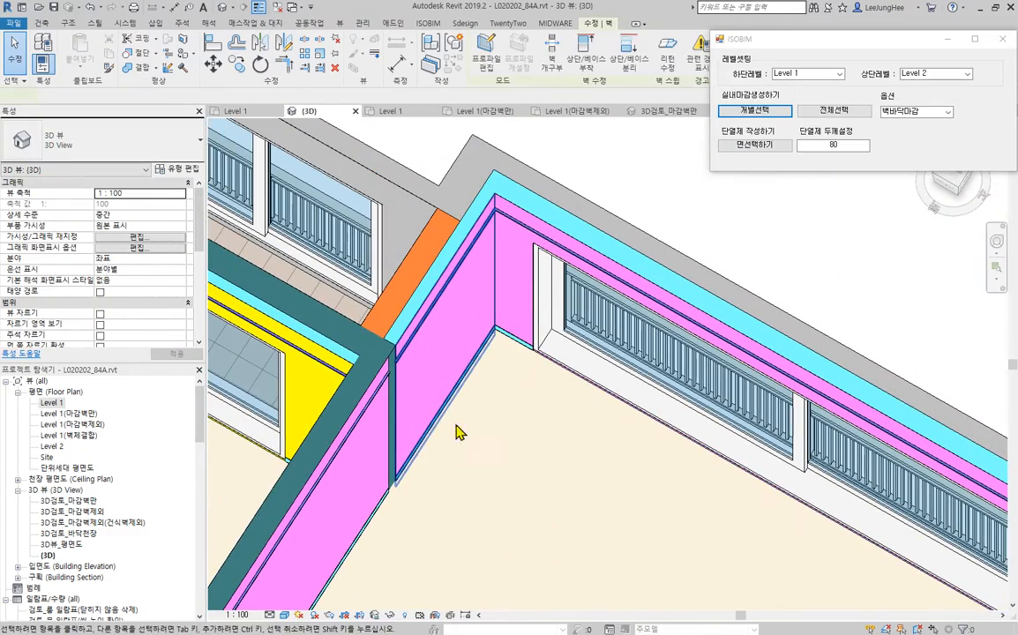
{"action": "key", "text": "Delete"}
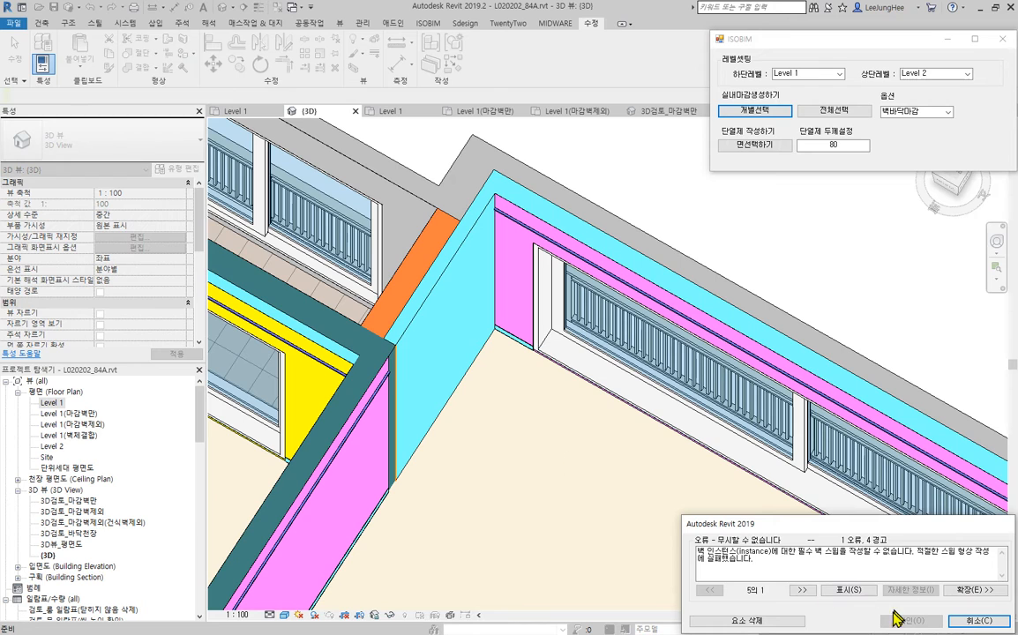
{"action": "left_click", "coordinate": [766, 621]}
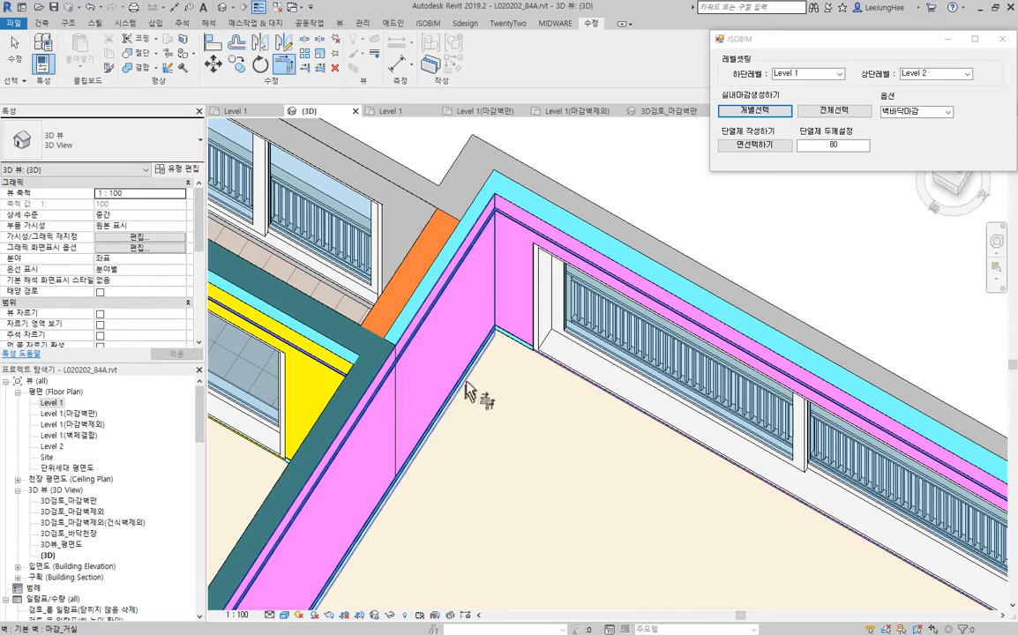
- Examine the joined living room finish beside the balcony and the finish walls along the column and opposite bedroom partition
{"action": "scroll", "coordinate": [409, 404], "scroll_direction": "up", "scroll_amount": 5}
{"action": "scroll", "coordinate": [389, 234], "scroll_direction": "down", "scroll_amount": 5}
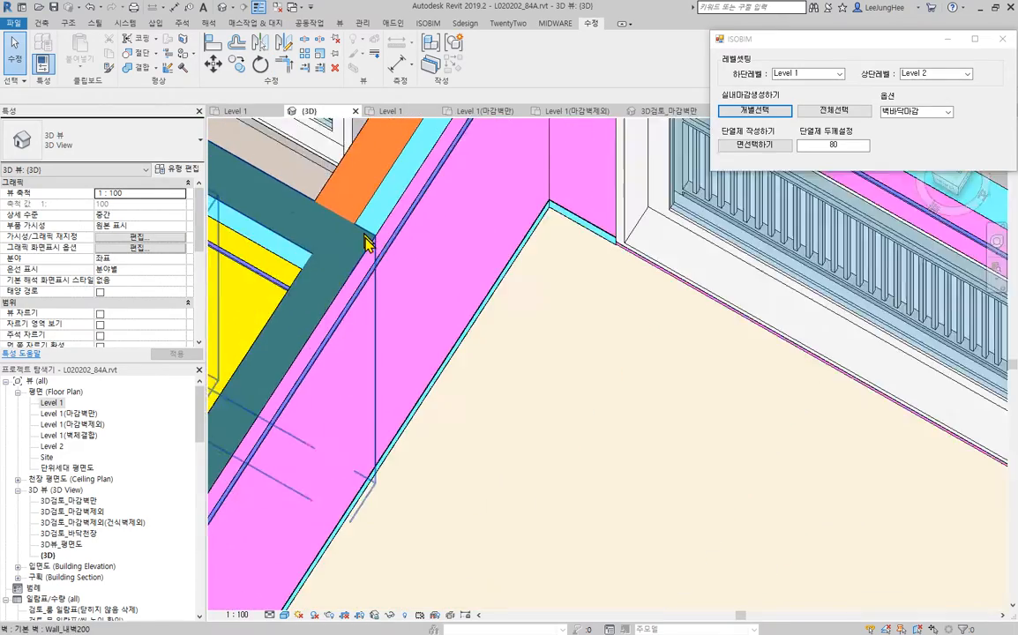
{"action": "middle_click_drag", "start_coordinate": [364, 227], "coordinate": [403, 360]}
{"action": "scroll", "coordinate": [353, 212], "scroll_direction": "up", "scroll_amount": 4}
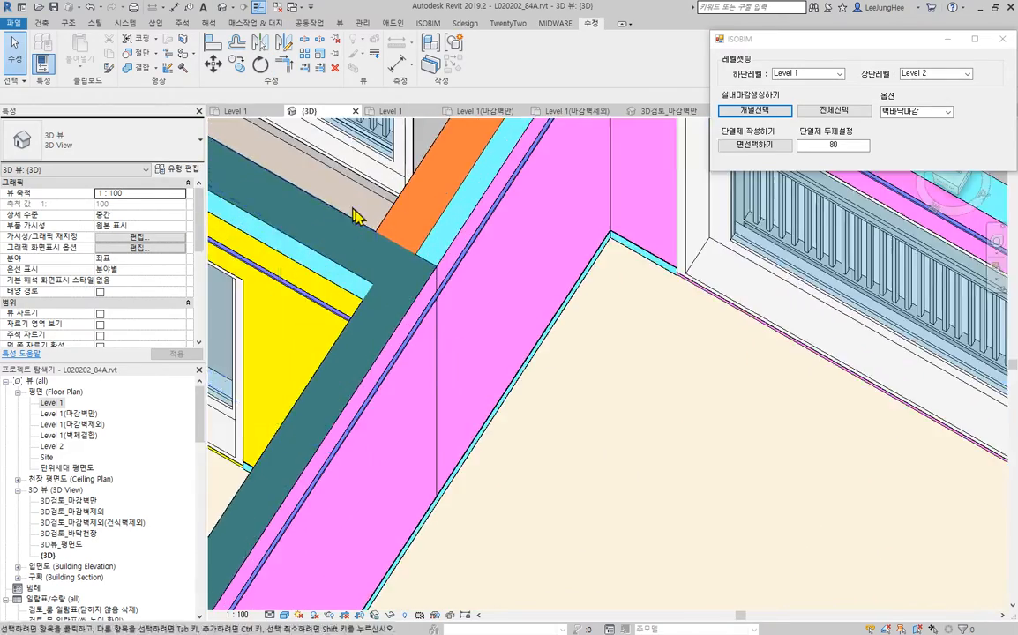
{"action": "scroll", "coordinate": [454, 324], "scroll_direction": "down", "scroll_amount": 5}
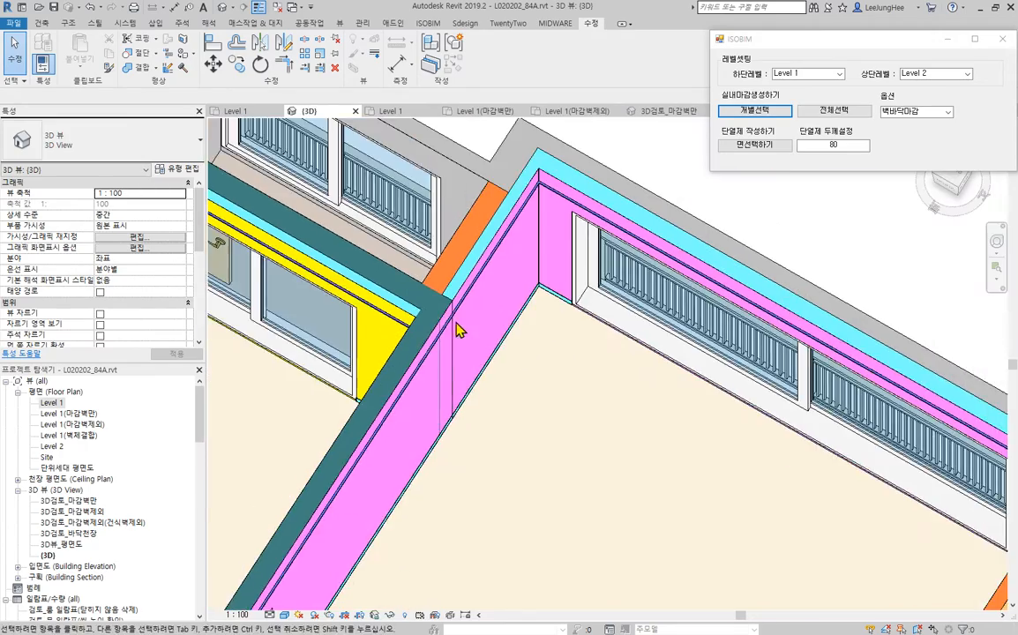
{"action": "middle_click_drag", "start_coordinate": [582, 429], "coordinate": [486, 440]}
{"action": "middle_click_drag", "start_coordinate": [402, 555], "coordinate": [652, 496], "text": "shift"}
{"action": "middle_click_drag", "start_coordinate": [625, 262], "coordinate": [620, 497]}
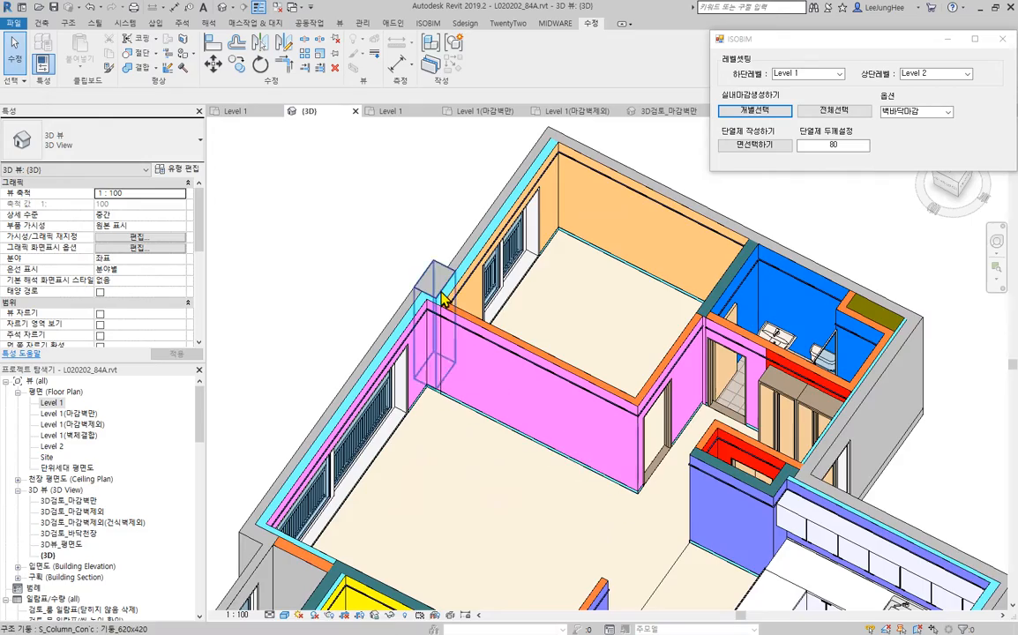
{"action": "scroll", "coordinate": [443, 297], "scroll_direction": "up", "scroll_amount": 4}
{"action": "scroll", "coordinate": [707, 397], "scroll_direction": "down", "scroll_amount": 2}
{"action": "middle_click_drag", "start_coordinate": [706, 397], "coordinate": [601, 406]}
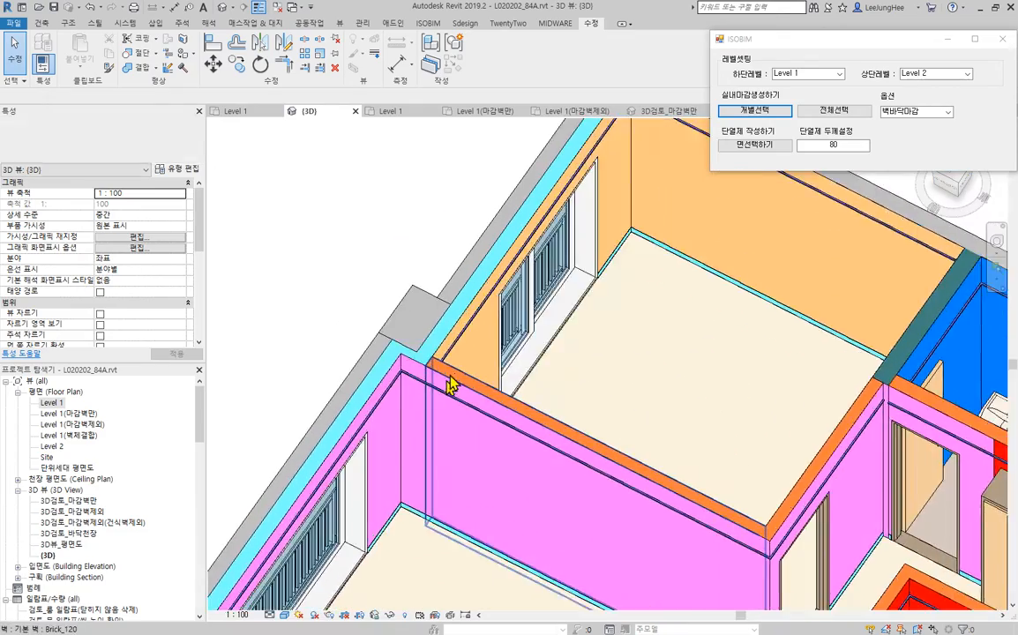
{"action": "scroll", "coordinate": [451, 382], "scroll_direction": "up", "scroll_amount": 5}
{"action": "scroll", "coordinate": [360, 436], "scroll_direction": "down", "scroll_amount": 4}
{"action": "middle_click_drag", "start_coordinate": [652, 440], "coordinate": [394, 379]}
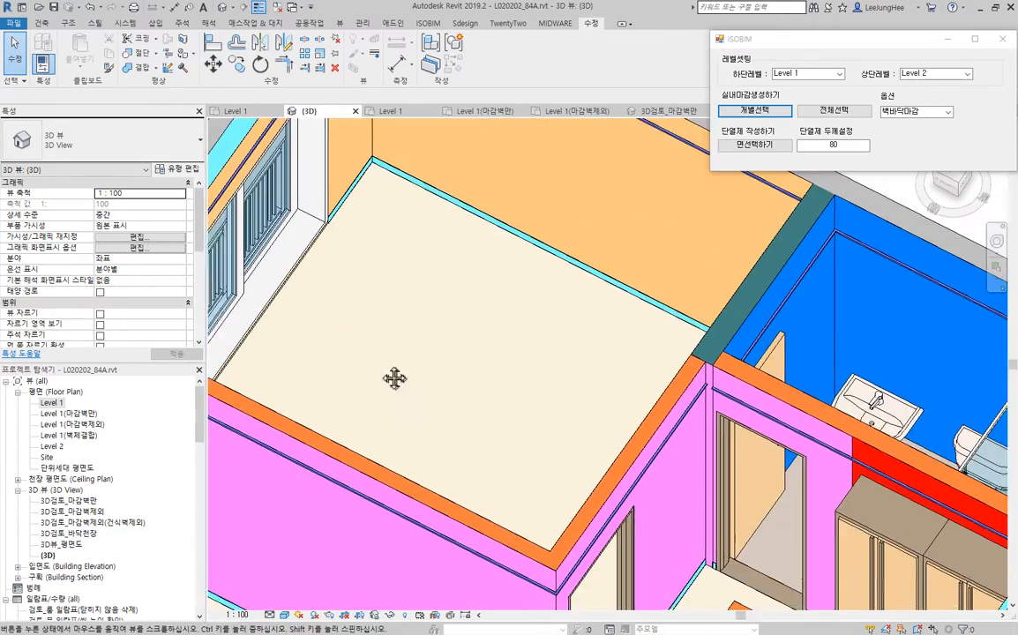
- Trim the two 마감_거실 finish walls to meet at the inside corner beside the hallway bathroom door
{"action": "scroll", "coordinate": [586, 341], "scroll_direction": "up", "scroll_amount": 4}
{"action": "scroll", "coordinate": [416, 273], "scroll_direction": "up", "scroll_amount": 4}
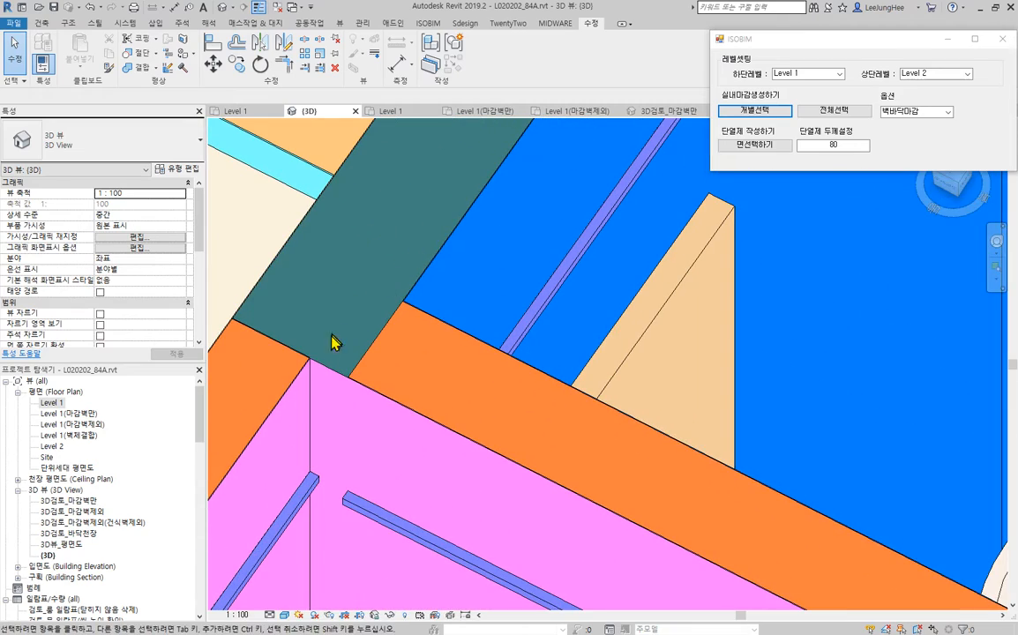
{"action": "scroll", "coordinate": [321, 375], "scroll_direction": "down", "scroll_amount": 3}
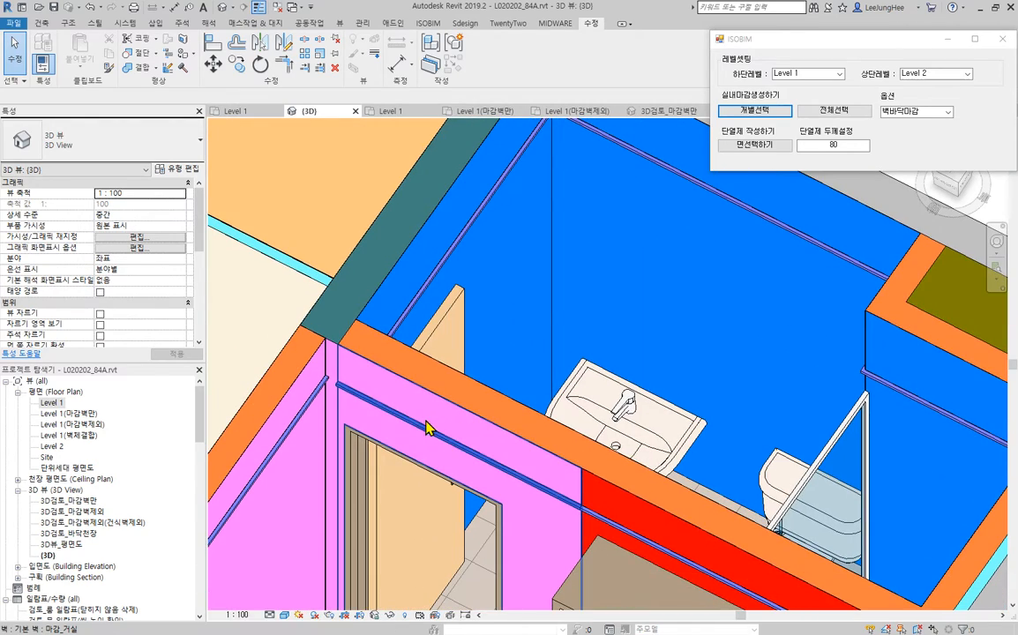
{"action": "left_click", "coordinate": [399, 443]}
{"action": "scroll", "coordinate": [334, 369], "scroll_direction": "up", "scroll_amount": 2}
{"action": "scroll", "coordinate": [301, 451], "scroll_direction": "up", "scroll_amount": 5}
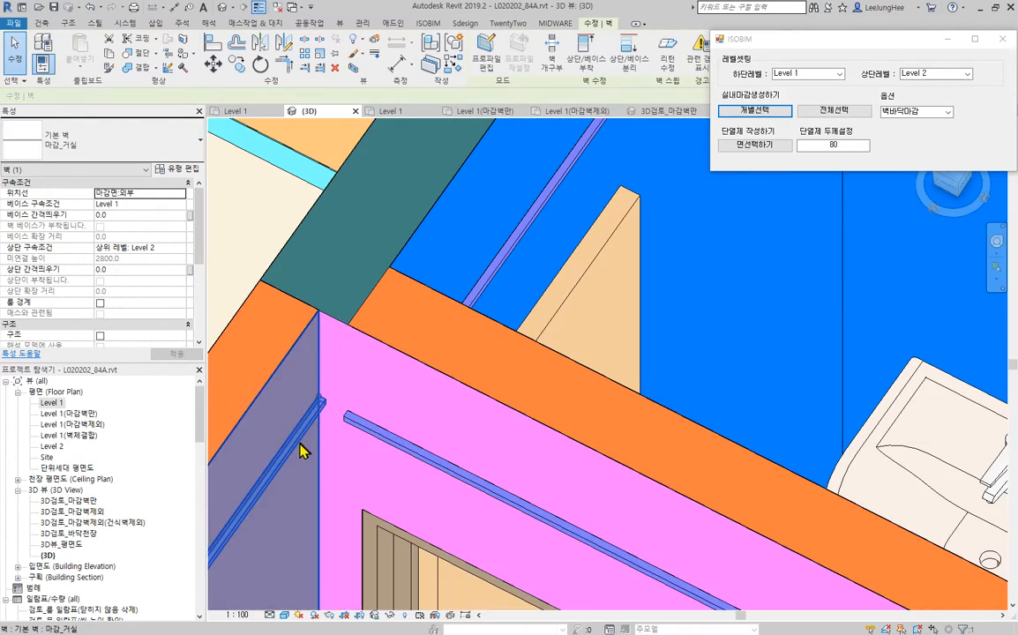
{"action": "key", "text": "Escape"}
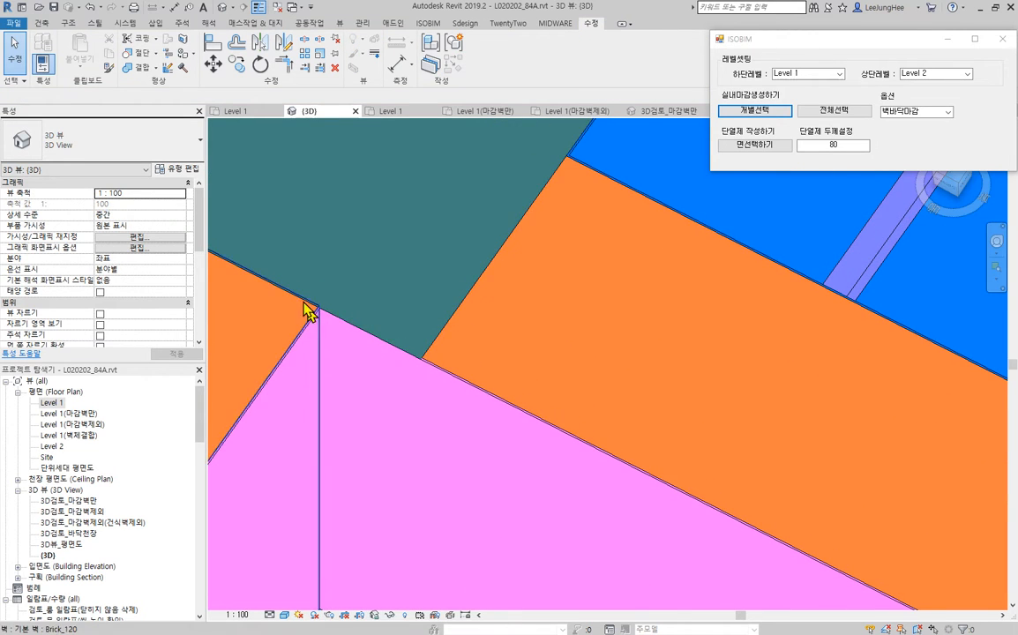
{"action": "middle_click_drag", "start_coordinate": [306, 311], "coordinate": [433, 357]}
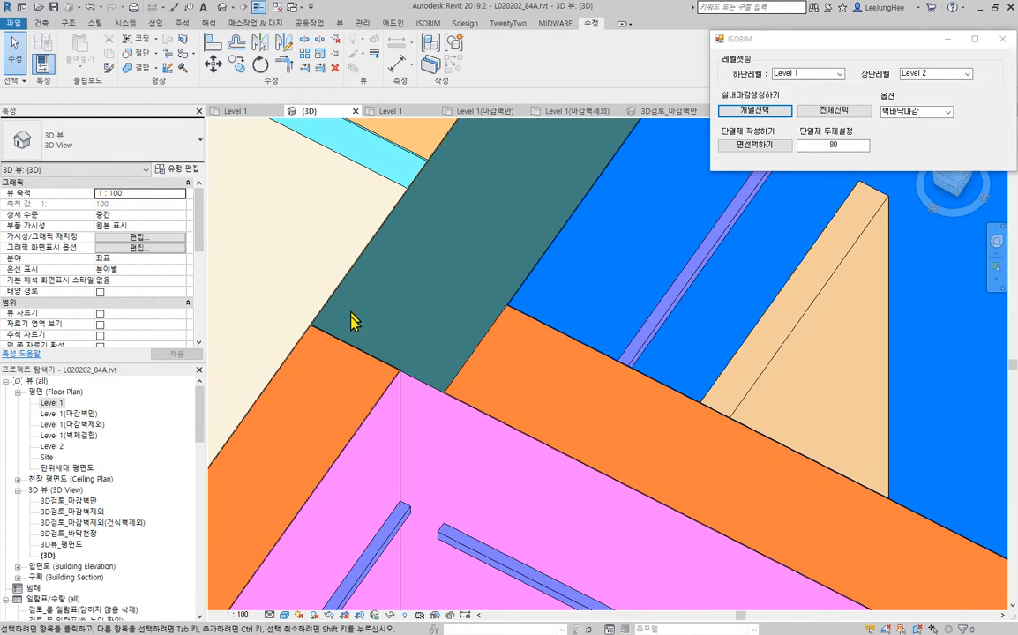
{"action": "scroll", "coordinate": [495, 505], "scroll_direction": "up", "scroll_amount": 4}
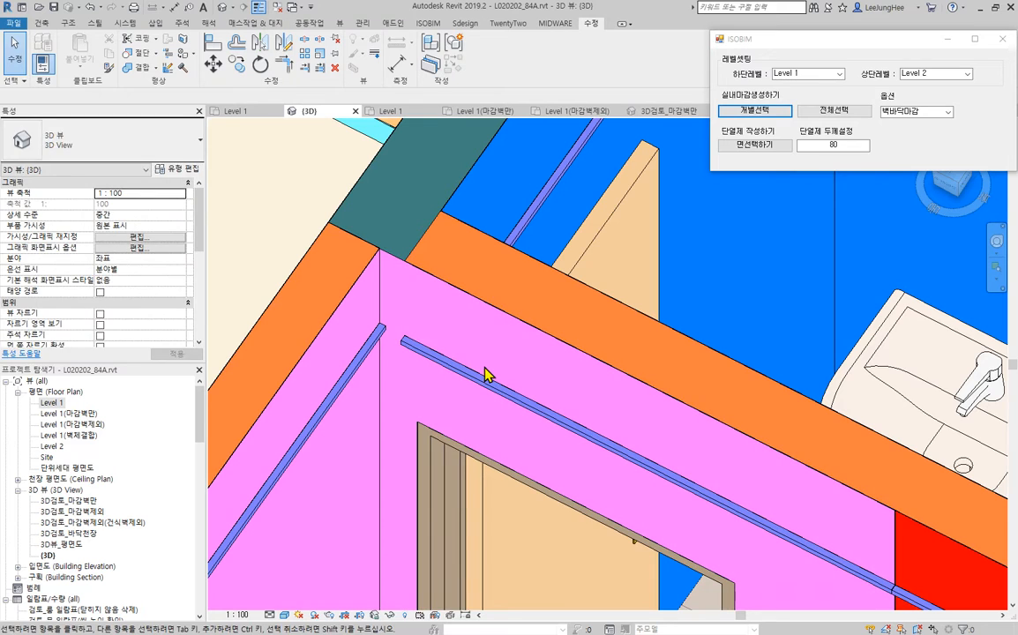
{"action": "left_click", "coordinate": [488, 390]}
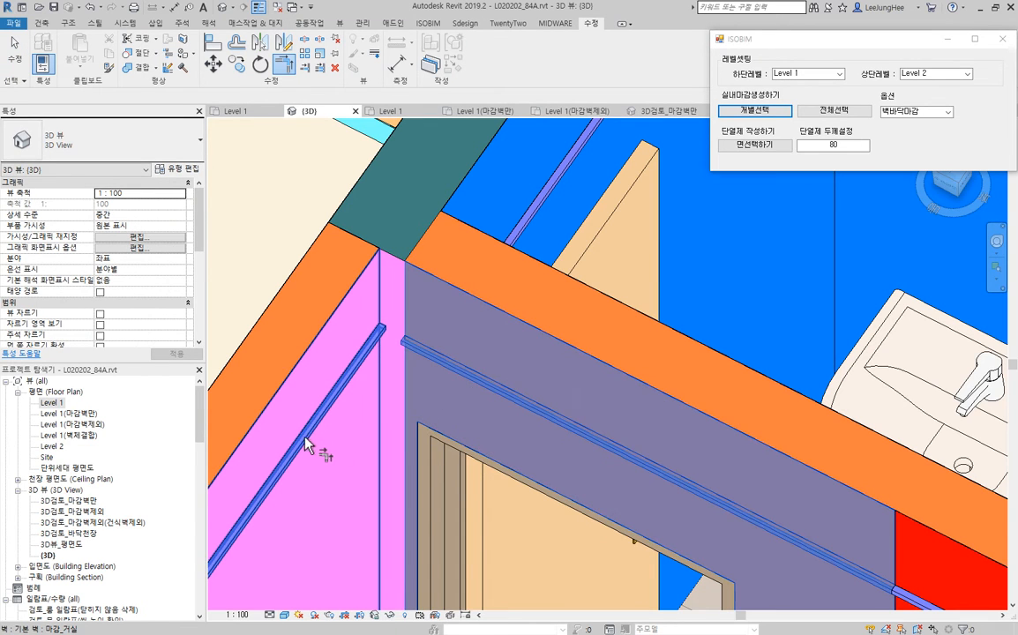
{"action": "left_click", "coordinate": [307, 441]}
{"action": "key", "text": "Escape"}
- Inspect the Brick_120 wall's end where it meets the green partition and the finish corner near the hallway bathroom
{"action": "scroll", "coordinate": [388, 264], "scroll_direction": "up", "scroll_amount": 5}
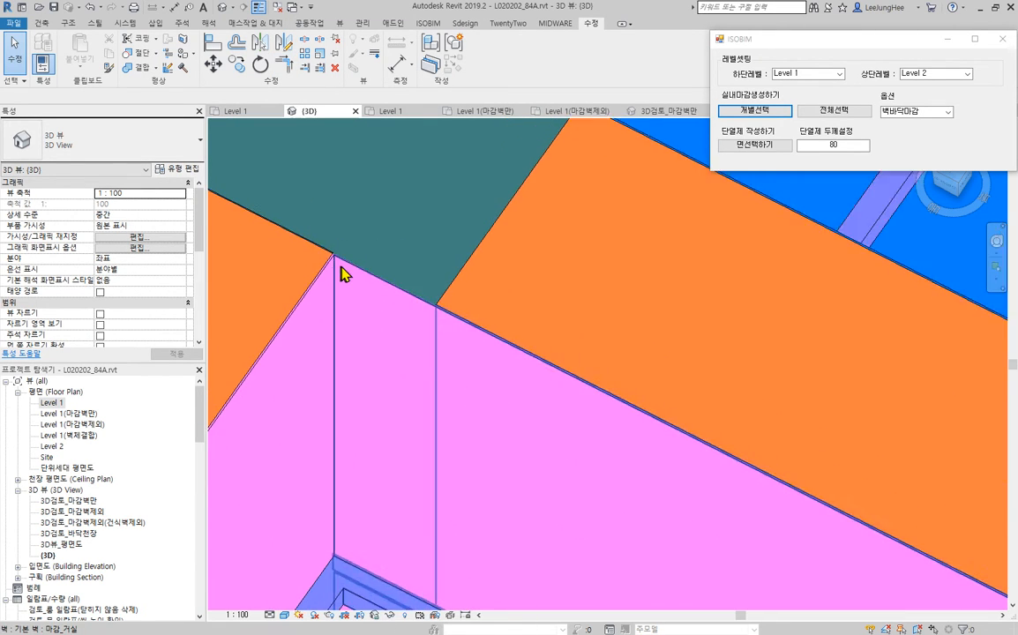
{"action": "scroll", "coordinate": [278, 240], "scroll_direction": "up", "scroll_amount": 2}
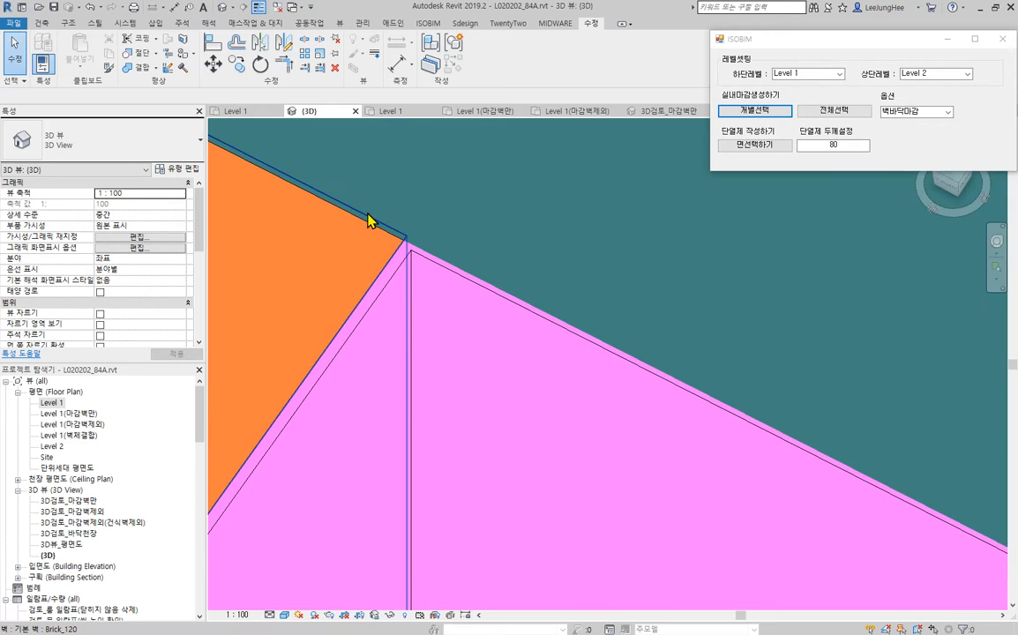
{"action": "left_click", "coordinate": [330, 279]}
{"action": "scroll", "coordinate": [314, 275], "scroll_direction": "down", "scroll_amount": 6}
{"action": "middle_click_drag", "start_coordinate": [274, 339], "coordinate": [607, 321]}
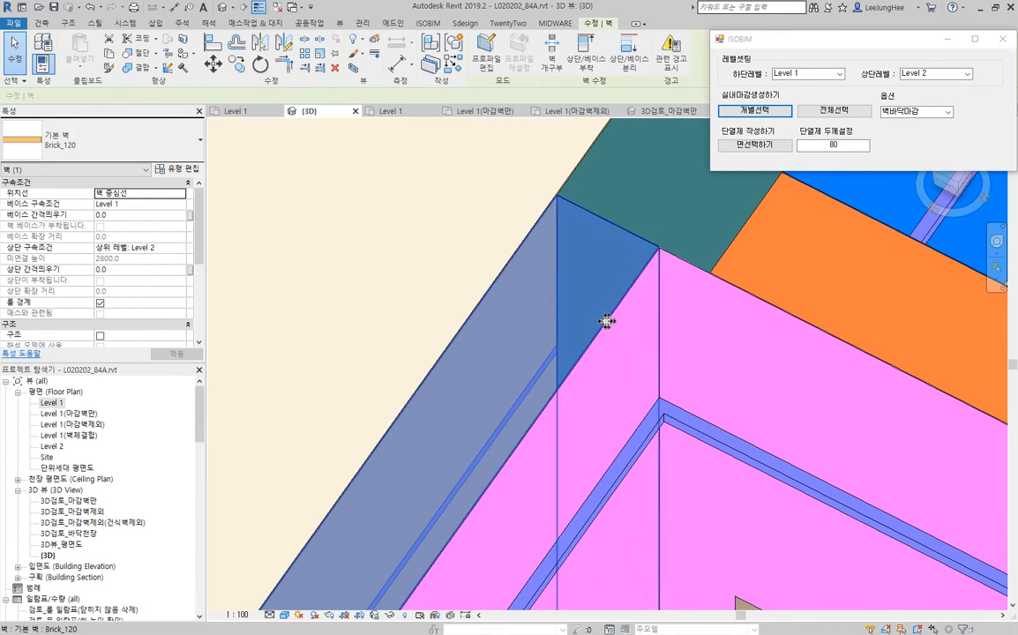
{"action": "scroll", "coordinate": [565, 203], "scroll_direction": "up", "scroll_amount": 5}
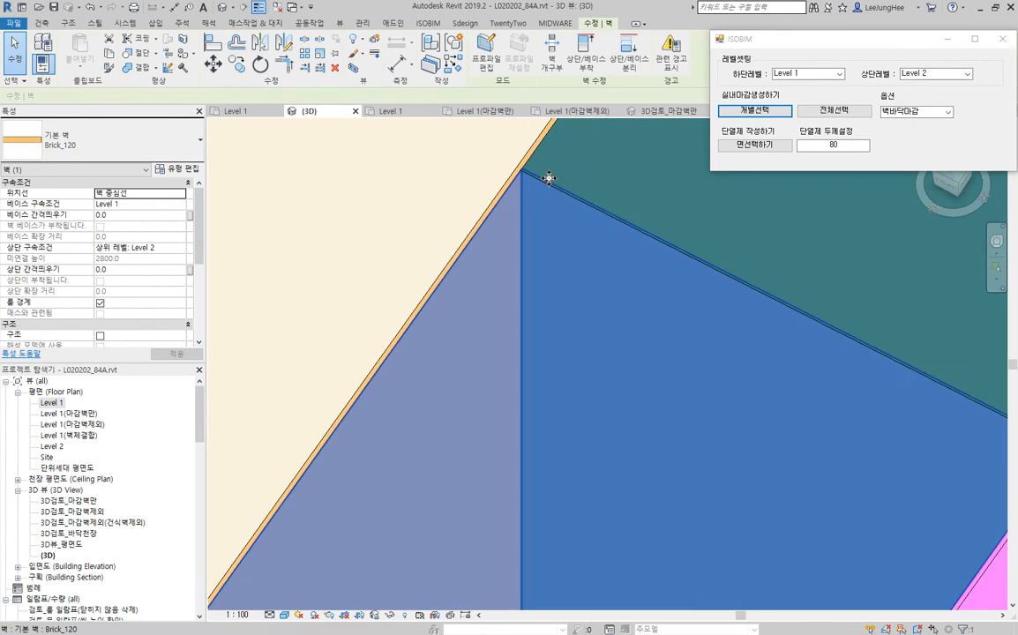
{"action": "scroll", "coordinate": [548, 175], "scroll_direction": "down", "scroll_amount": 4}
{"action": "scroll", "coordinate": [635, 305], "scroll_direction": "up", "scroll_amount": 3}
{"action": "scroll", "coordinate": [635, 313], "scroll_direction": "up", "scroll_amount": 2}
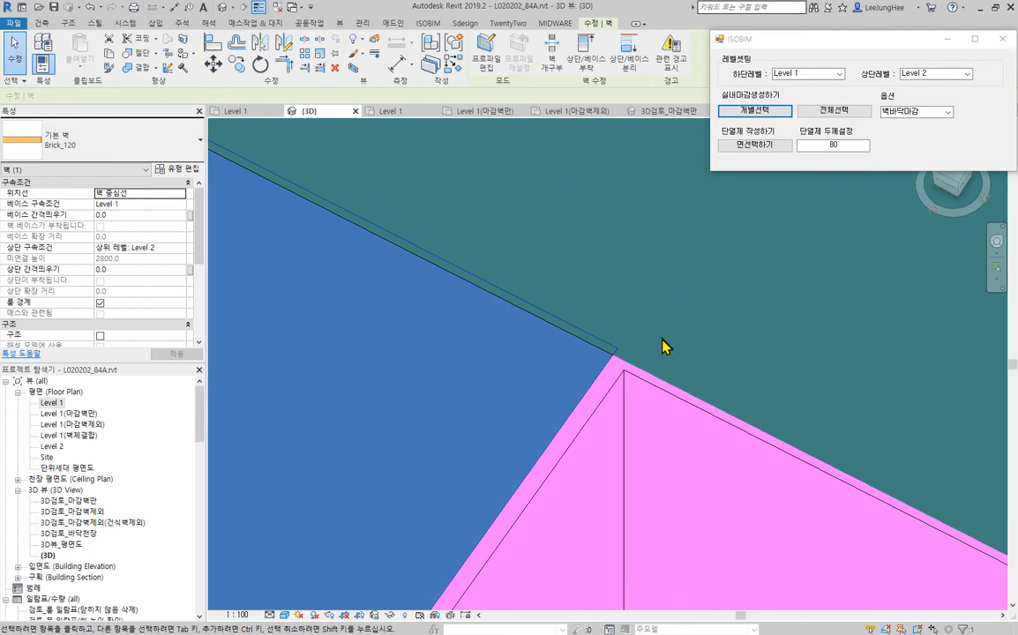
{"action": "left_click", "coordinate": [660, 345]}
{"action": "left_click", "coordinate": [618, 355]}
{"action": "scroll", "coordinate": [547, 323], "scroll_direction": "down", "scroll_amount": 5}
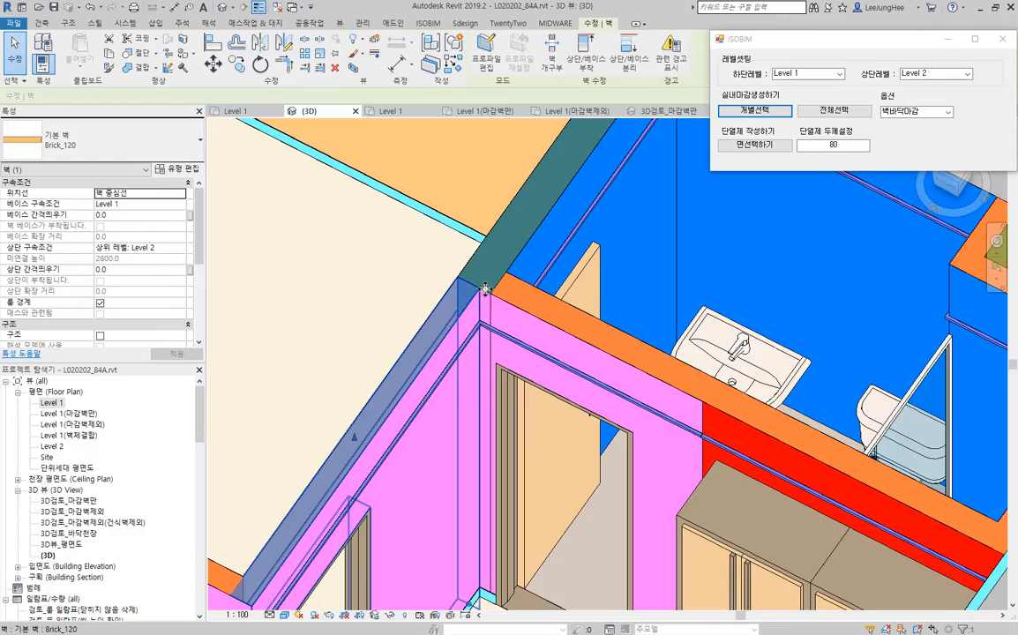
{"action": "middle_click_drag", "start_coordinate": [485, 290], "coordinate": [398, 255]}
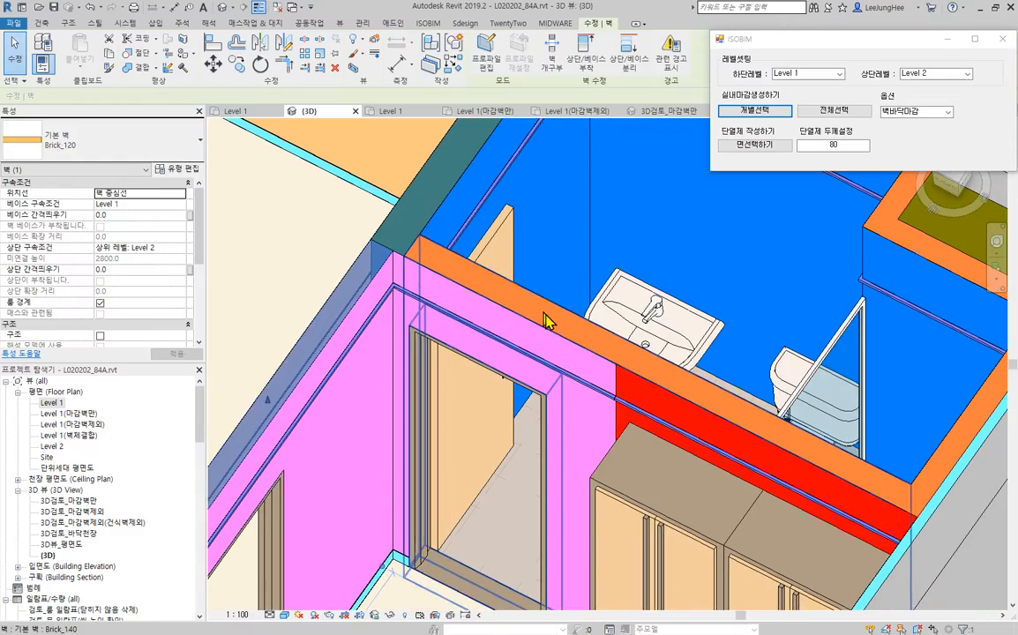
{"action": "key", "text": "Escape"}
- Examine the wall finishes around the entrance closet, kitchen and rear bedroom in 3D
{"action": "middle_click_drag", "start_coordinate": [694, 463], "coordinate": [591, 409]}
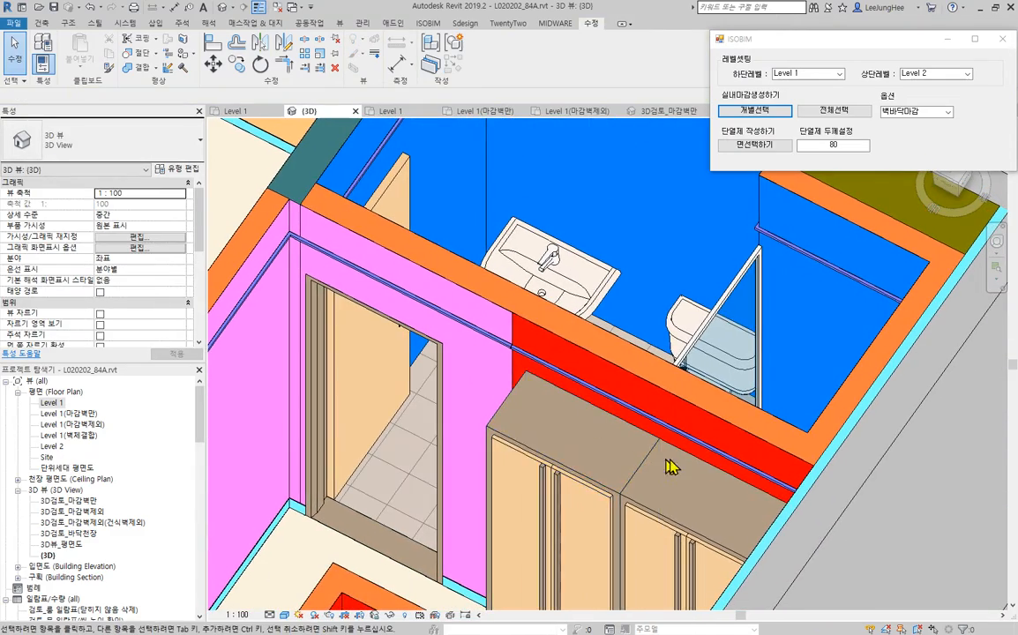
{"action": "scroll", "coordinate": [704, 469], "scroll_direction": "down", "scroll_amount": 2}
{"action": "middle_click_drag", "start_coordinate": [706, 469], "coordinate": [511, 520]}
{"action": "scroll", "coordinate": [492, 503], "scroll_direction": "down", "scroll_amount": 4}
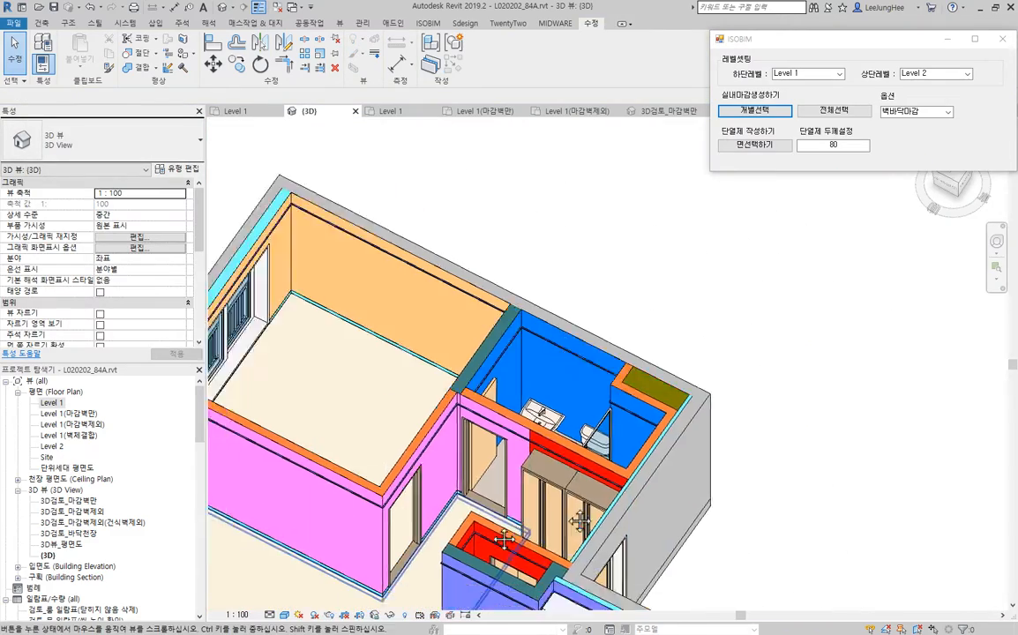
{"action": "scroll", "coordinate": [722, 479], "scroll_direction": "up", "scroll_amount": 1}
{"action": "scroll", "coordinate": [390, 282], "scroll_direction": "down", "scroll_amount": 3}
{"action": "middle_click_drag", "start_coordinate": [460, 360], "coordinate": [311, 159]}
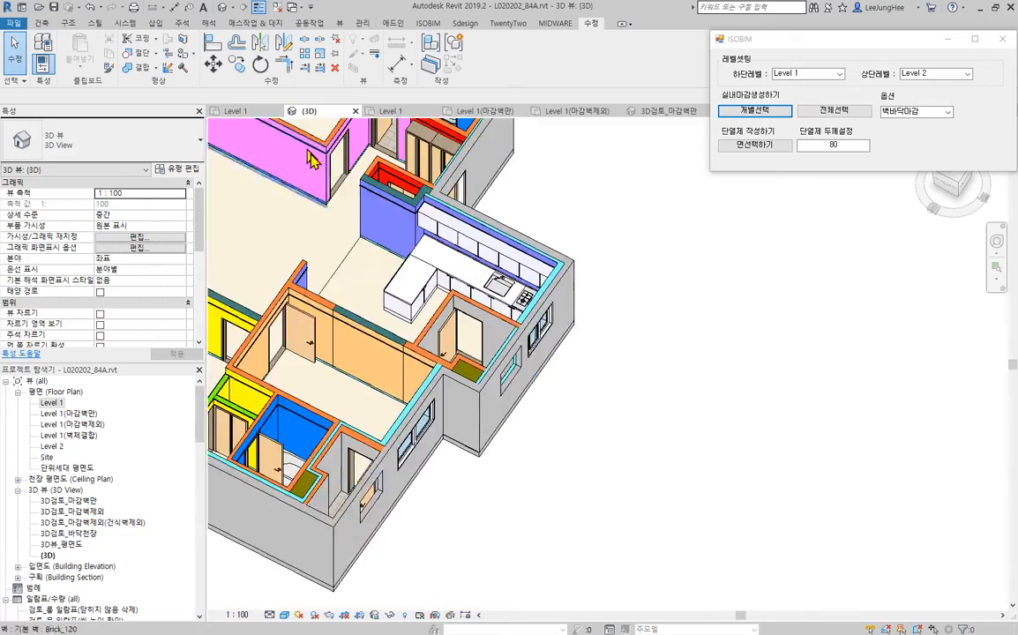
{"action": "scroll", "coordinate": [360, 165], "scroll_direction": "up", "scroll_amount": 6}
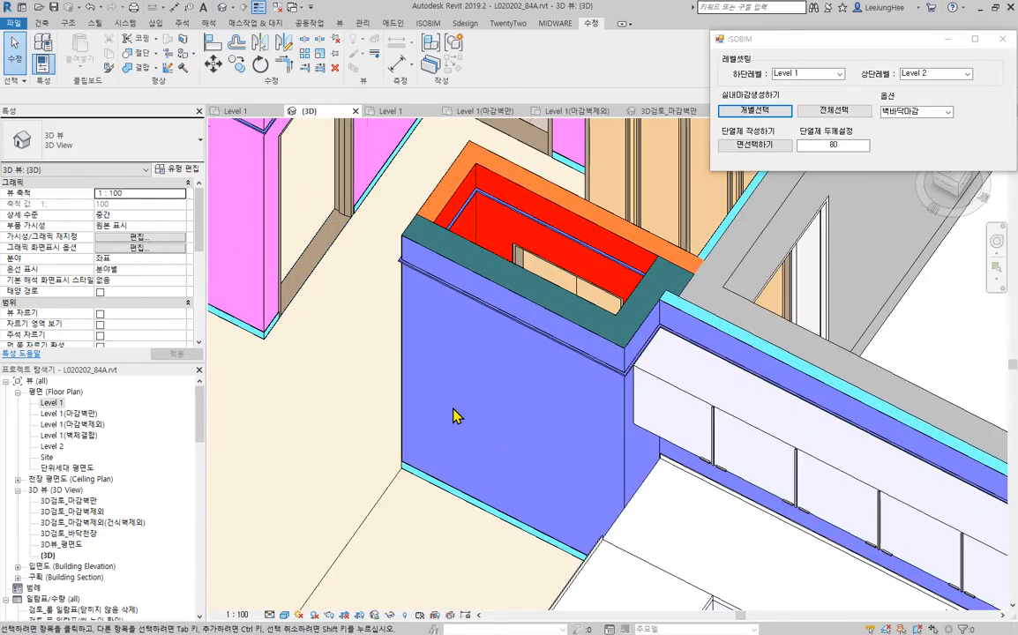
{"action": "scroll", "coordinate": [521, 415], "scroll_direction": "down", "scroll_amount": 2}
{"action": "middle_click_drag", "start_coordinate": [712, 528], "coordinate": [481, 187]}
{"action": "scroll", "coordinate": [501, 318], "scroll_direction": "down", "scroll_amount": 2}
{"action": "middle_click_drag", "start_coordinate": [445, 368], "coordinate": [695, 238]}
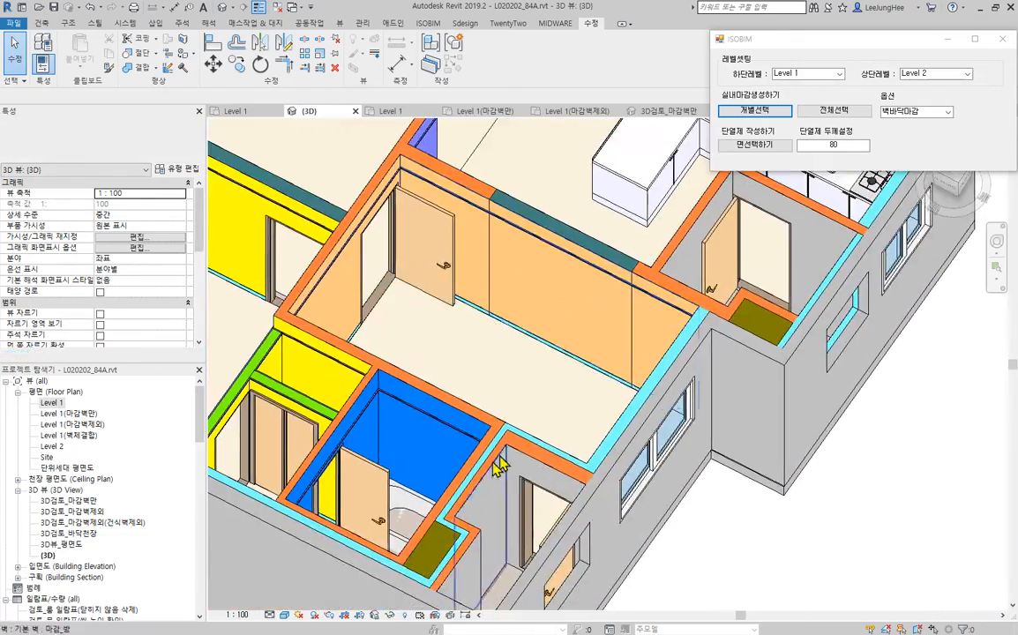
- Examine the wall and floor finishes of the whole apartment in 3D, including the rear bedrooms, bathrooms and balconies
{"action": "middle_click_drag", "start_coordinate": [343, 454], "coordinate": [541, 525], "text": "shift"}
{"action": "scroll", "coordinate": [660, 335], "scroll_direction": "down", "scroll_amount": 2}
{"action": "middle_click_drag", "start_coordinate": [662, 326], "coordinate": [587, 538]}
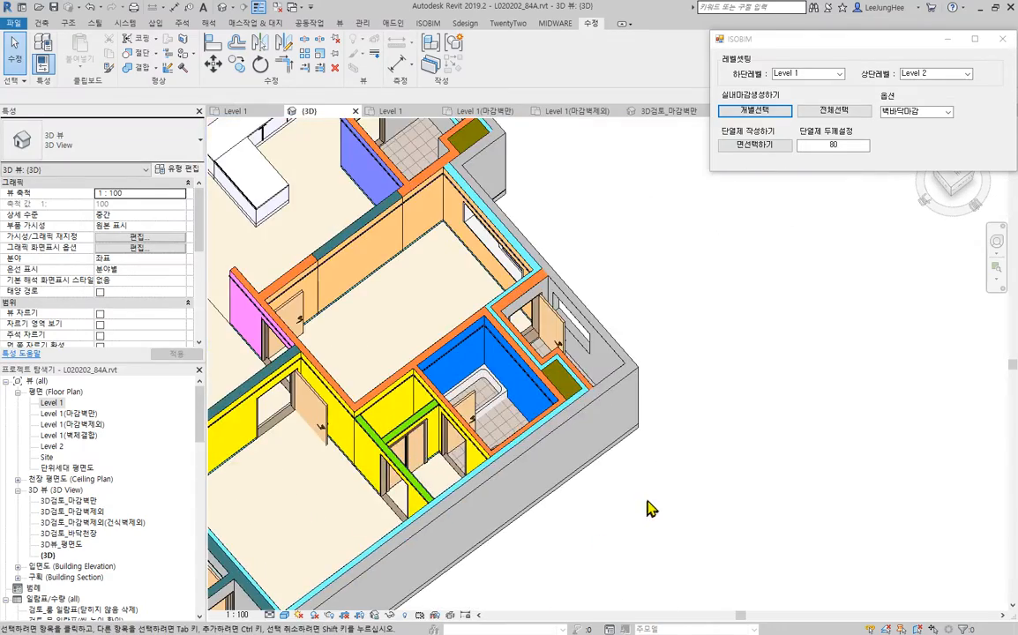
{"action": "scroll", "coordinate": [648, 509], "scroll_direction": "down", "scroll_amount": 3}
{"action": "middle_click_drag", "start_coordinate": [743, 445], "coordinate": [755, 496]}
{"action": "middle_click_drag", "start_coordinate": [696, 572], "coordinate": [809, 548], "text": "shift"}
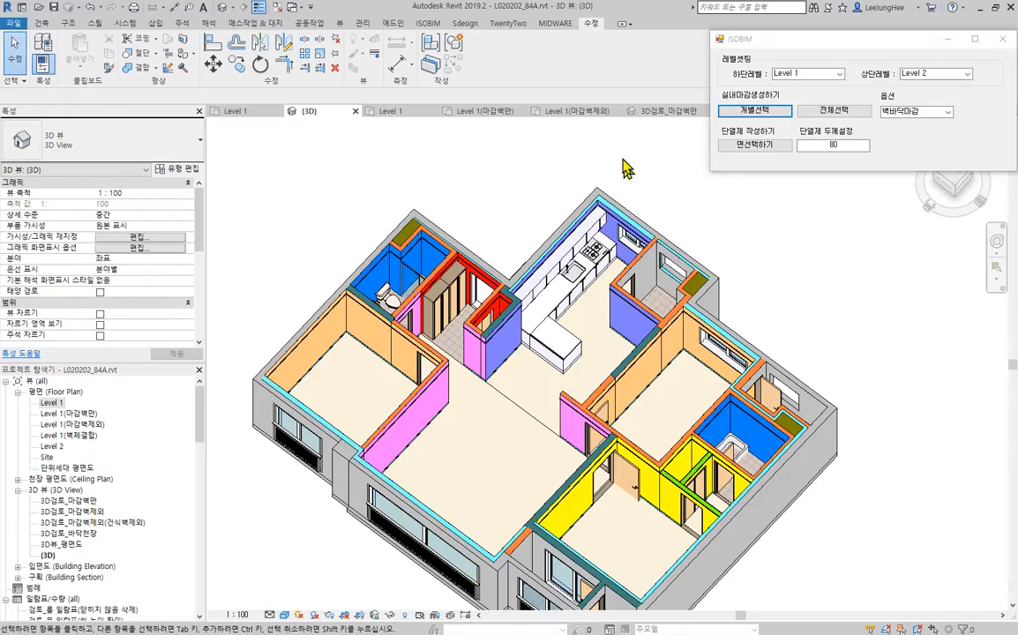
{"action": "scroll", "coordinate": [623, 168], "scroll_direction": "up", "scroll_amount": 3}
{"action": "middle_click_drag", "start_coordinate": [804, 370], "coordinate": [802, 256]}
{"action": "scroll", "coordinate": [802, 256], "scroll_direction": "down", "scroll_amount": 2}
{"action": "middle_click_drag", "start_coordinate": [869, 284], "coordinate": [807, 389], "text": "shift"}
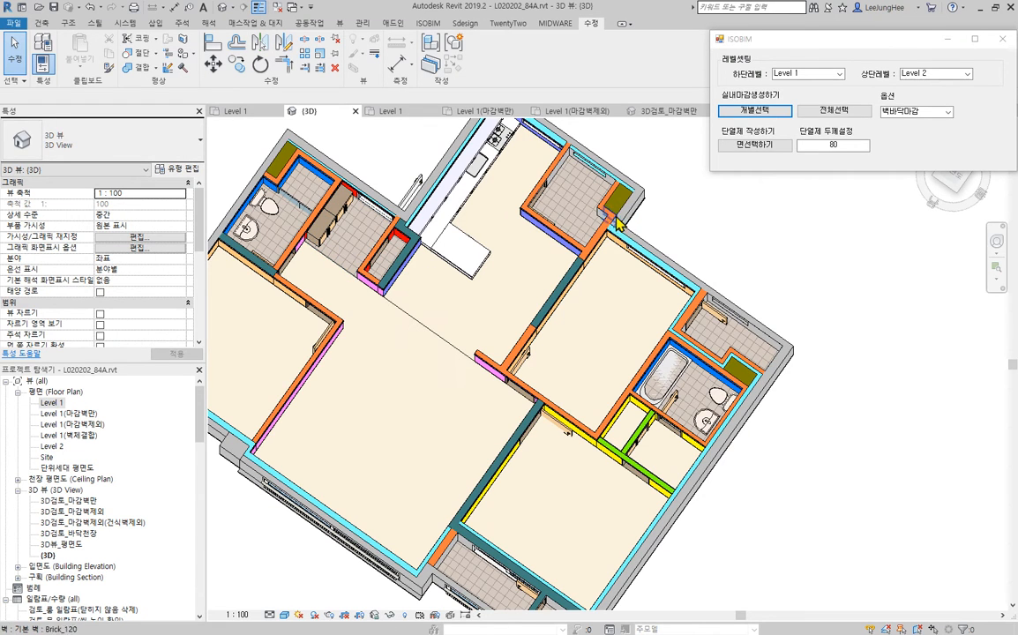
{"action": "middle_click_drag", "start_coordinate": [758, 434], "coordinate": [771, 316]}
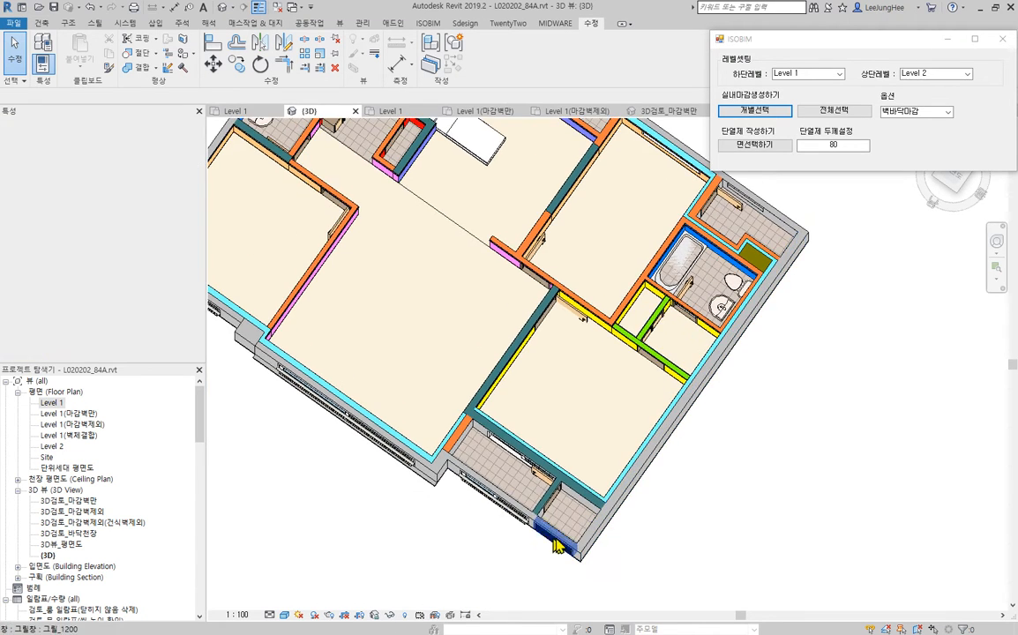
{"action": "scroll", "coordinate": [690, 483], "scroll_direction": "down", "scroll_amount": 1}
{"action": "middle_click_drag", "start_coordinate": [737, 463], "coordinate": [759, 360]}
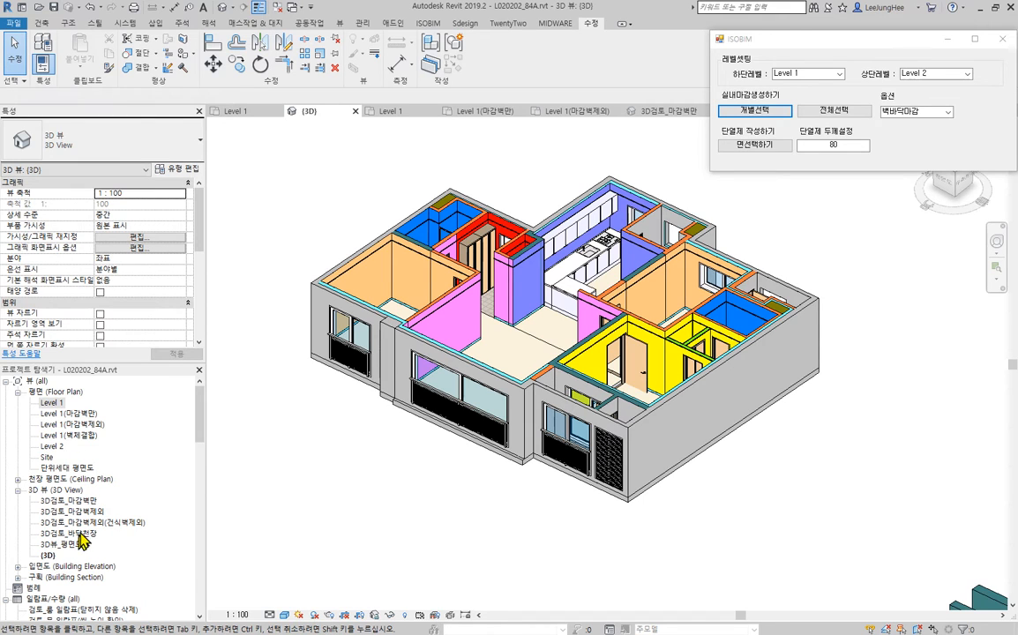
- Open the 3D검토_바닥천장 view and frame the floor and ceiling samples beside the apartment
{"action": "double_click", "coordinate": [80, 534]}
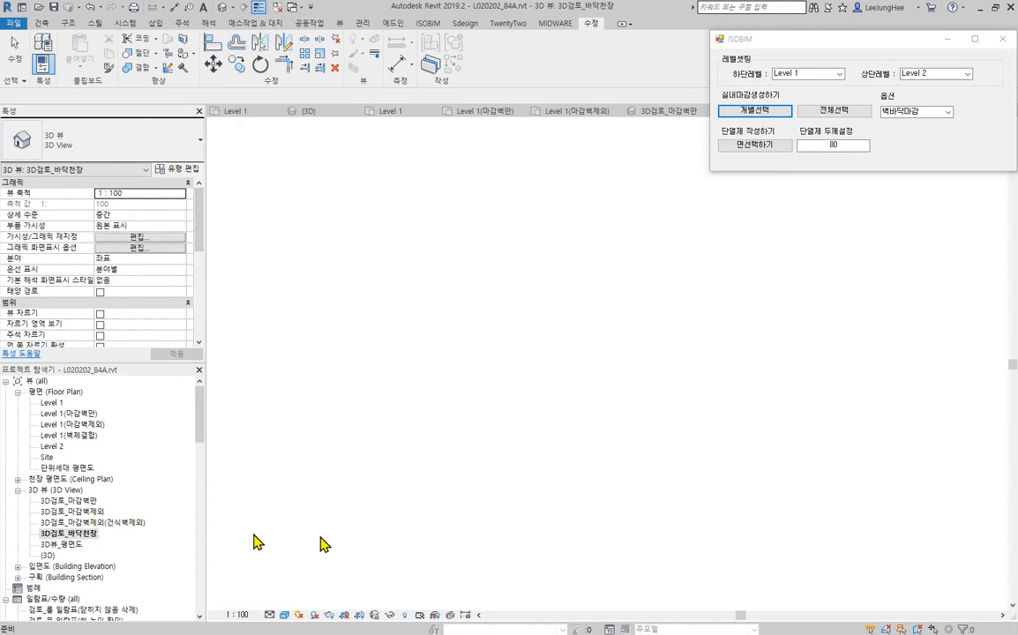
{"action": "middle_click_drag", "start_coordinate": [593, 418], "coordinate": [577, 529]}
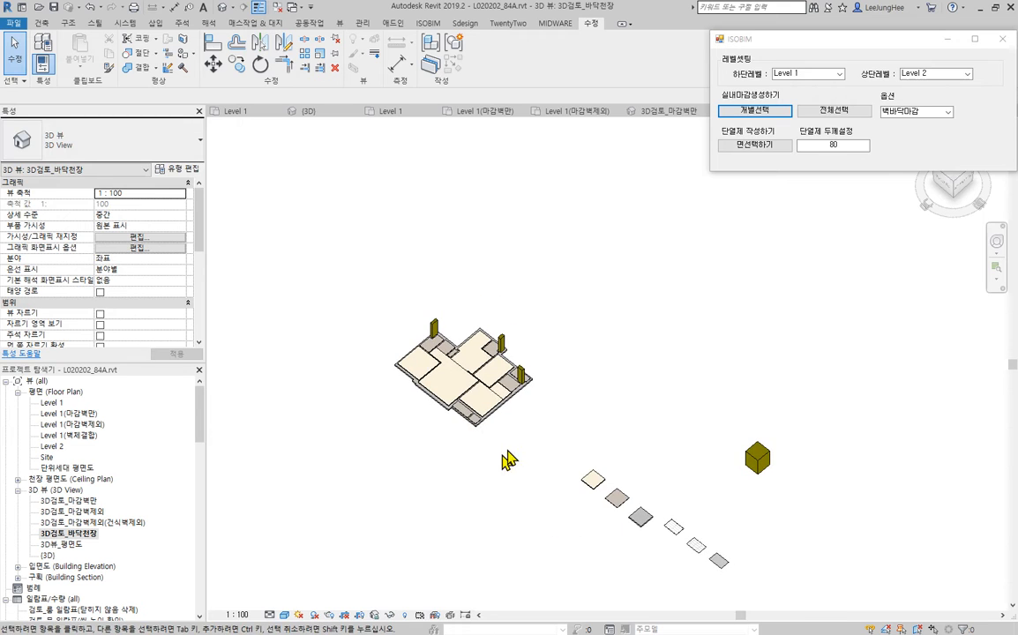
{"action": "scroll", "coordinate": [508, 459], "scroll_direction": "up", "scroll_amount": 3}
{"action": "middle_click_drag", "start_coordinate": [535, 492], "coordinate": [491, 497], "text": "shift"}
{"action": "middle_click_drag", "start_coordinate": [545, 541], "coordinate": [395, 405]}
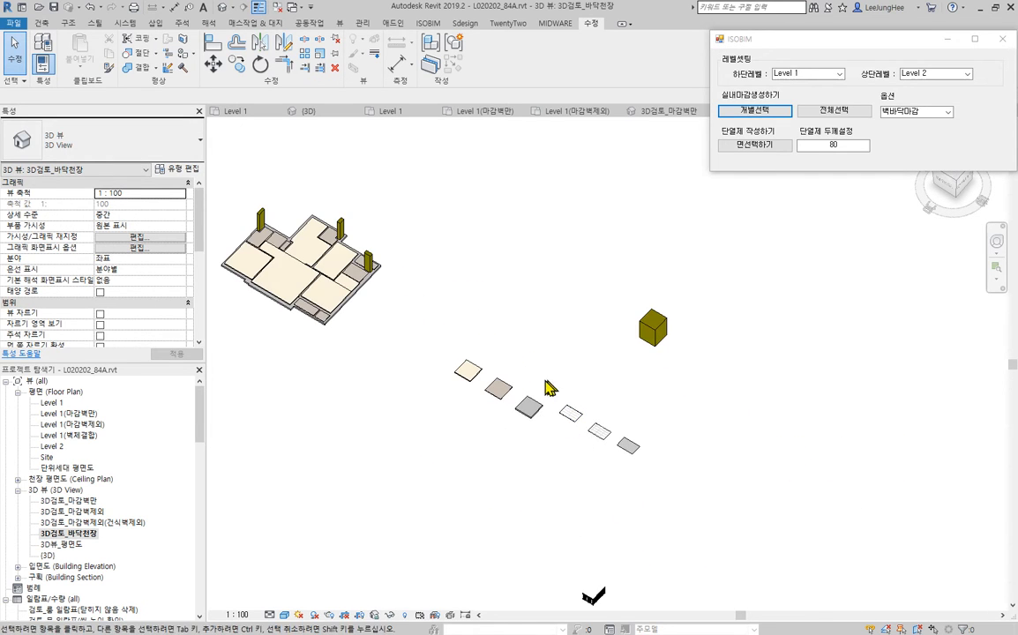
- Examine the three sample ceilings beside the floor samples, together and one by one
{"action": "left_click_drag", "start_coordinate": [541, 379], "coordinate": [675, 517]}
{"action": "scroll", "coordinate": [600, 424], "scroll_direction": "up", "scroll_amount": 3}
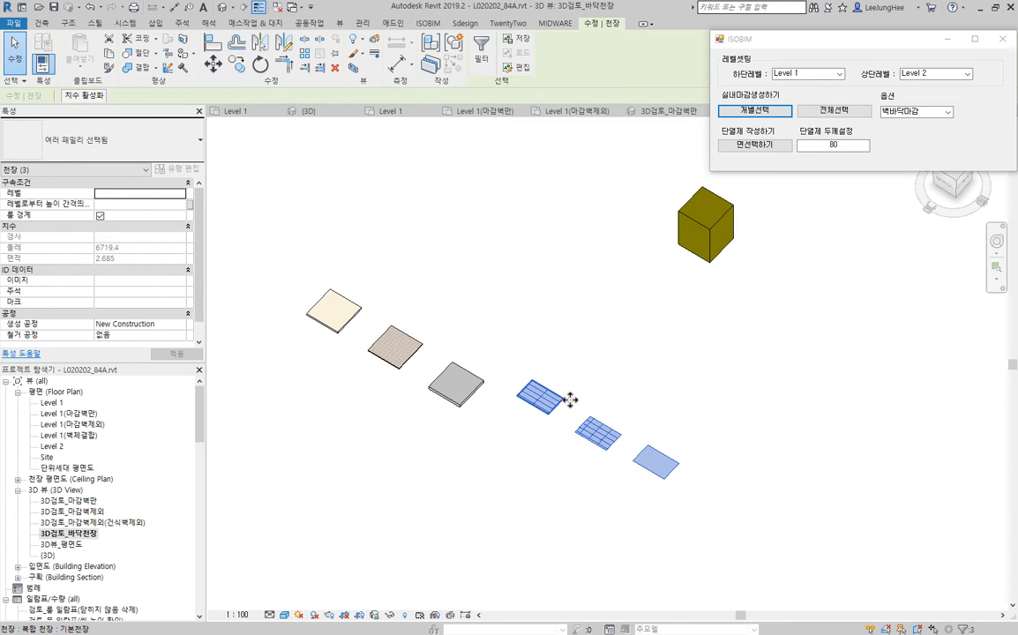
{"action": "middle_click_drag", "start_coordinate": [597, 550], "coordinate": [572, 576], "text": "shift"}
{"action": "left_click", "coordinate": [522, 488]}
{"action": "scroll", "coordinate": [511, 442], "scroll_direction": "up", "scroll_amount": 2}
{"action": "left_click_drag", "start_coordinate": [505, 269], "coordinate": [584, 338]}
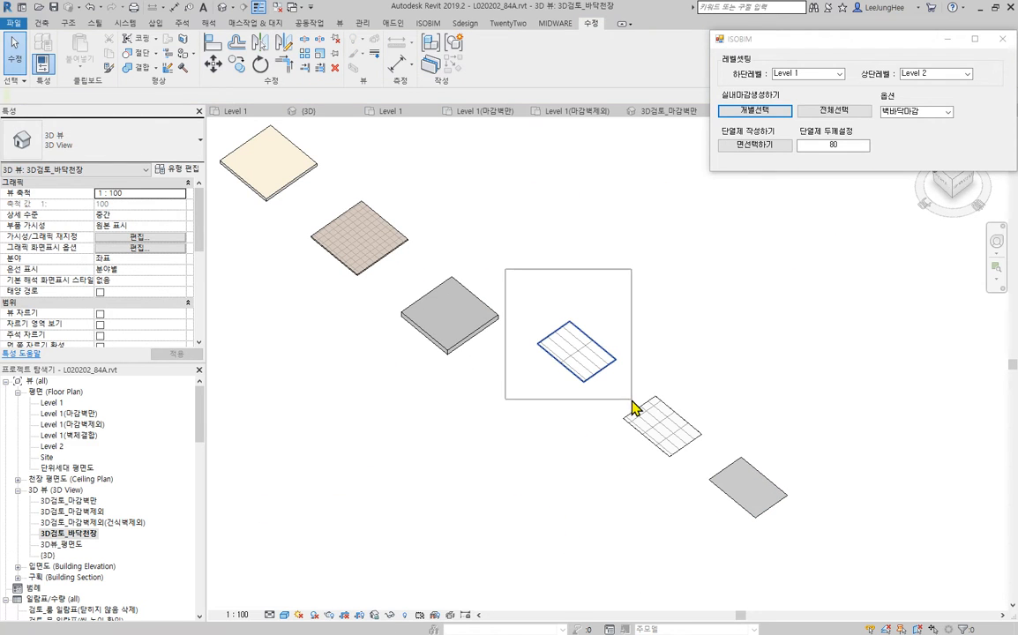
{"action": "left_click_drag", "start_coordinate": [632, 399], "coordinate": [633, 401]}
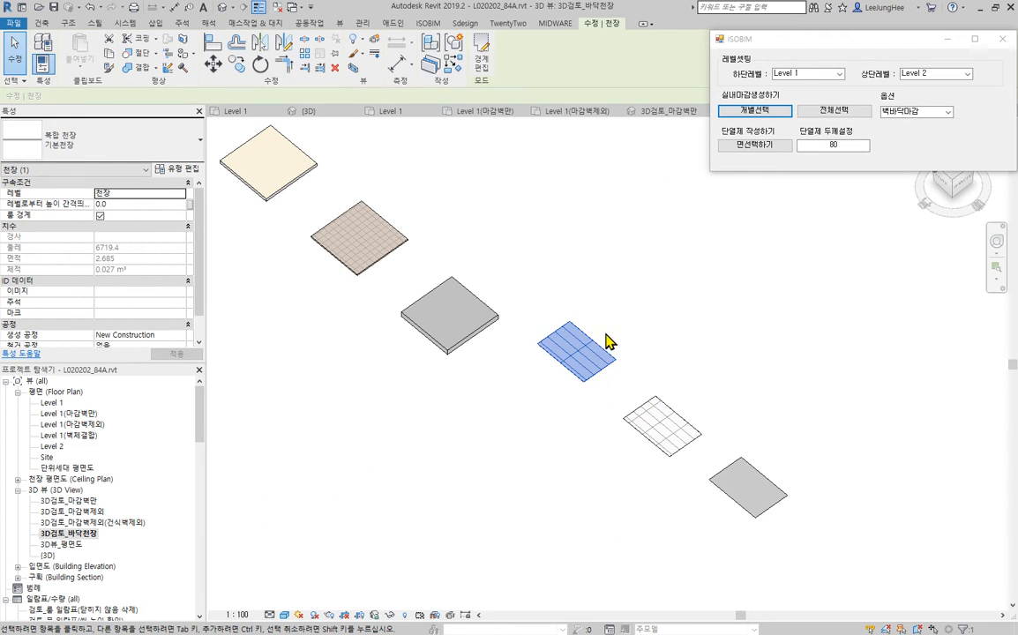
{"action": "left_click_drag", "start_coordinate": [592, 304], "coordinate": [729, 501]}
{"action": "left_click", "coordinate": [692, 555]}
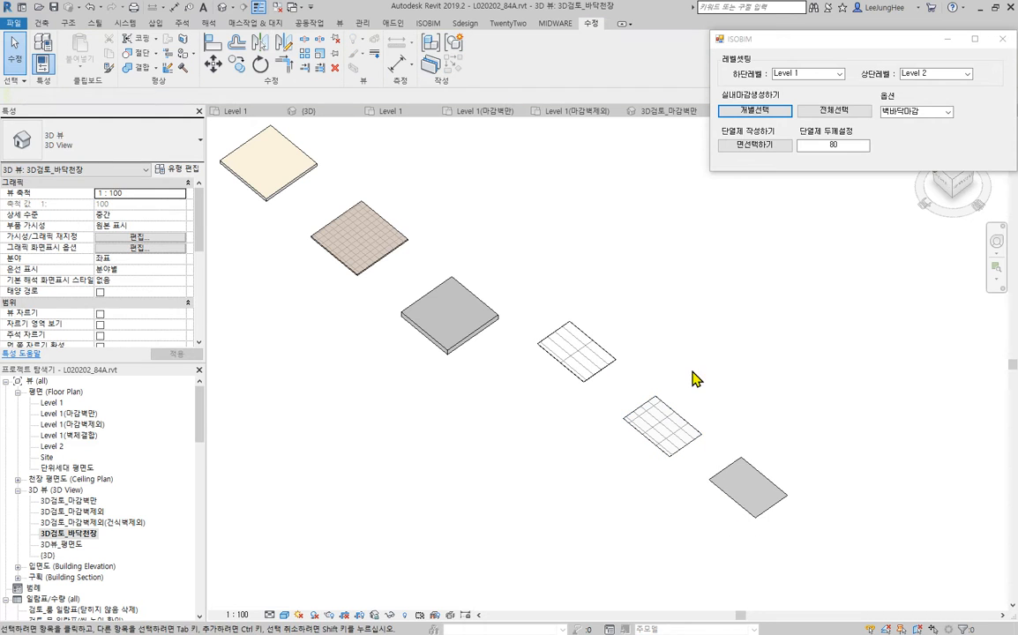
{"action": "left_click_drag", "start_coordinate": [693, 371], "coordinate": [832, 547]}
{"action": "left_click", "coordinate": [896, 541]}
- Inspect the apartment's floor finishes and the properties of the living room's 내부마감 floor
{"action": "scroll", "coordinate": [875, 487], "scroll_direction": "down", "scroll_amount": 3}
{"action": "middle_click_drag", "start_coordinate": [573, 307], "coordinate": [673, 463]}
{"action": "middle_click_drag", "start_coordinate": [743, 431], "coordinate": [766, 500]}
{"action": "scroll", "coordinate": [513, 418], "scroll_direction": "up", "scroll_amount": 5}
{"action": "middle_click_drag", "start_coordinate": [493, 362], "coordinate": [466, 429]}
{"action": "left_click", "coordinate": [564, 447]}
{"action": "scroll", "coordinate": [541, 348], "scroll_direction": "down", "scroll_amount": 2}
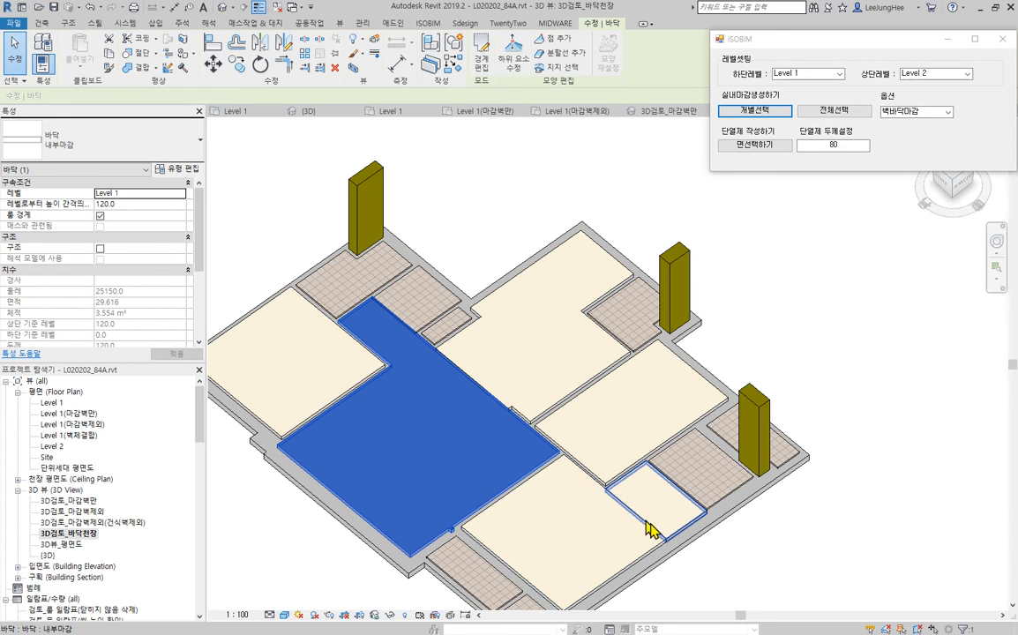
{"action": "left_click", "coordinate": [763, 567]}
- Edit the living room floor finish's boundary and delete the notched edge lines beside the balcony
{"action": "middle_click_drag", "start_coordinate": [841, 593], "coordinate": [923, 516]}
{"action": "scroll", "coordinate": [514, 463], "scroll_direction": "up", "scroll_amount": 2}
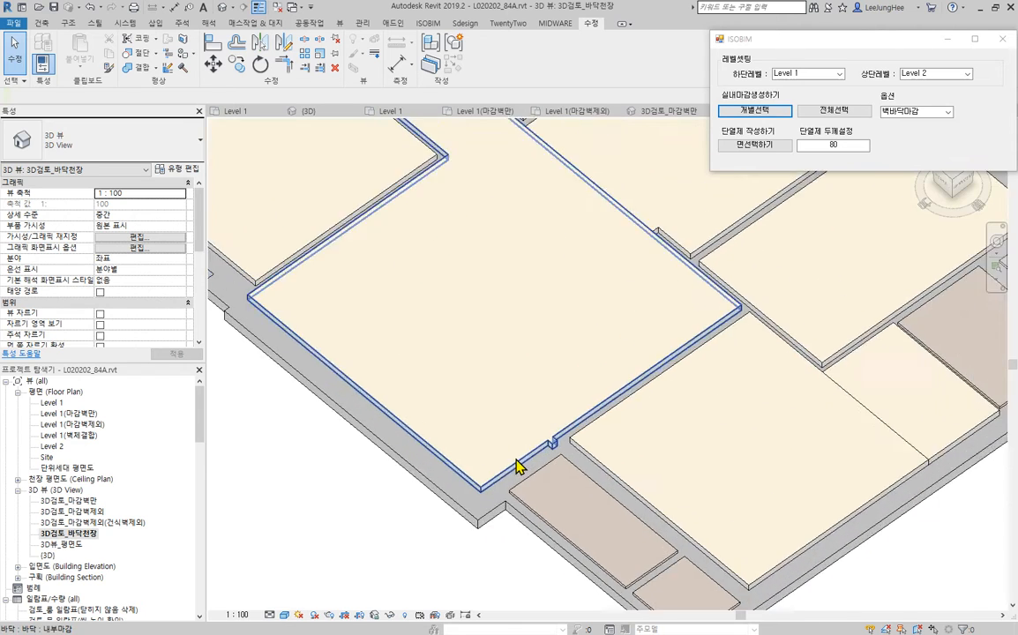
{"action": "scroll", "coordinate": [525, 452], "scroll_direction": "up", "scroll_amount": 3}
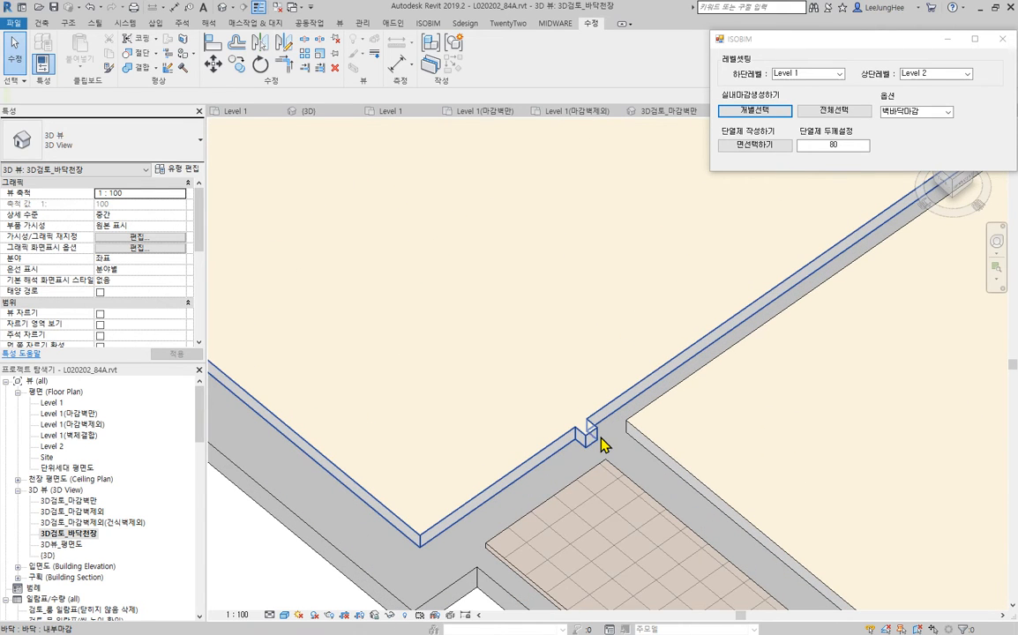
{"action": "left_click", "coordinate": [592, 439]}
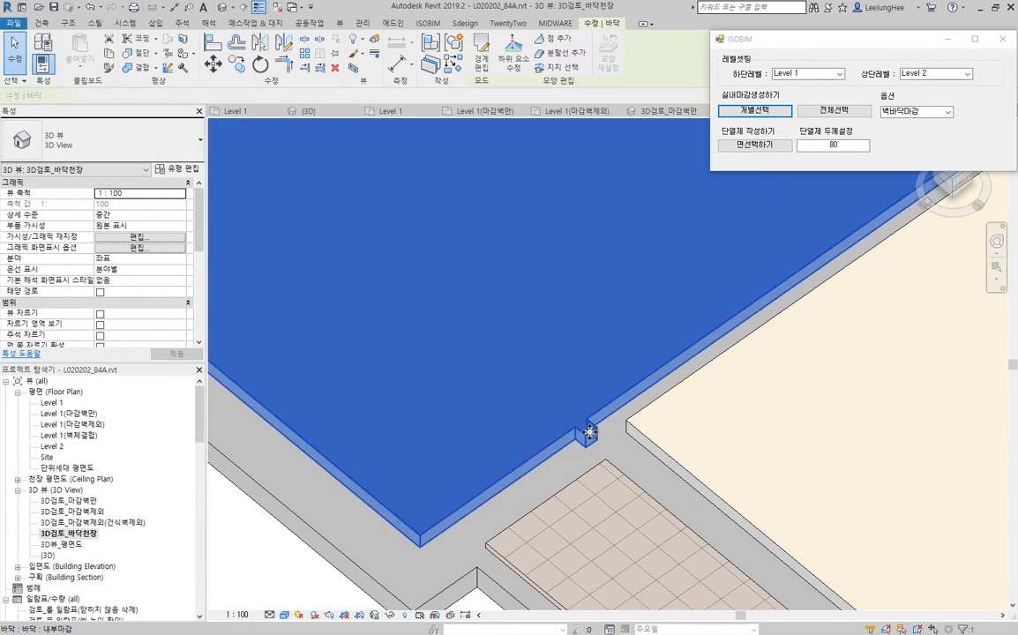
{"action": "scroll", "coordinate": [686, 471], "scroll_direction": "down", "scroll_amount": 2}
{"action": "left_click", "coordinate": [479, 66]}
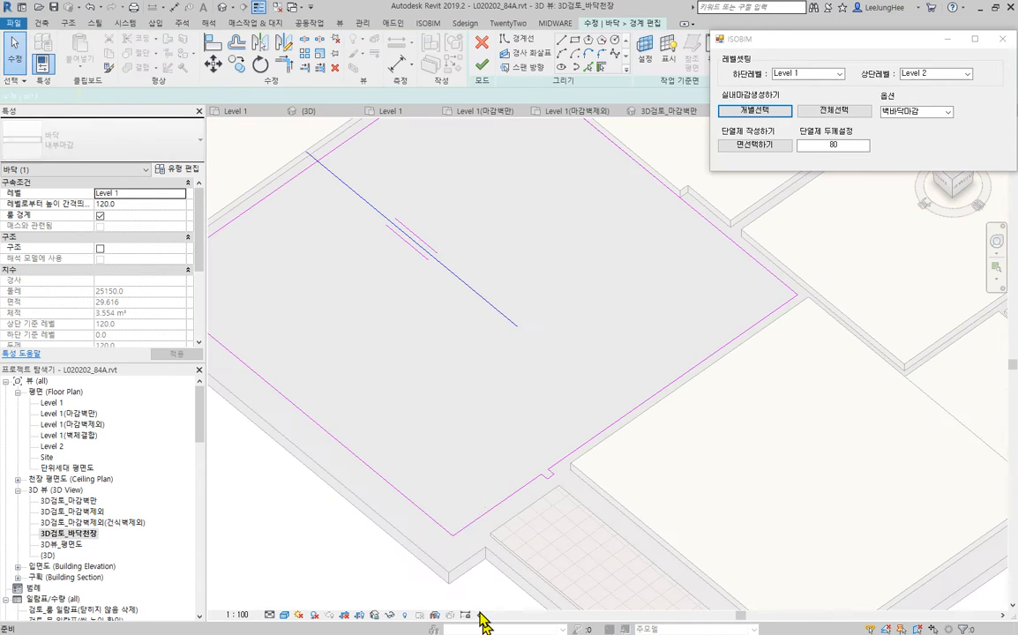
{"action": "left_click_drag", "start_coordinate": [357, 584], "coordinate": [566, 386]}
{"action": "key", "text": "Delete"}
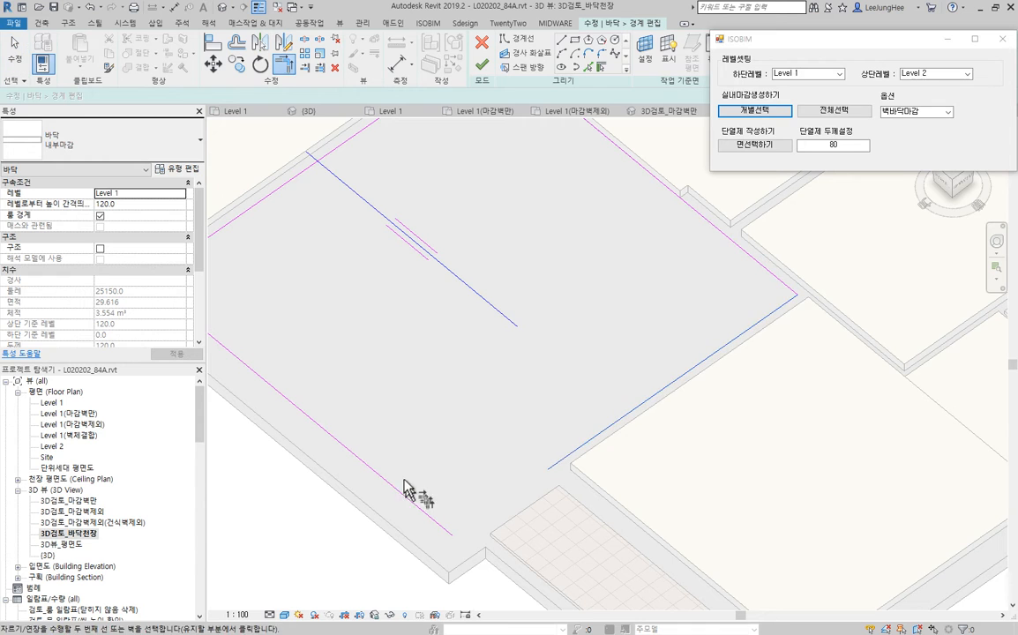
- Extend the living room floor's remaining boundary lines to a clean corner by the balcony and finish the boundary sketch
{"action": "scroll", "coordinate": [415, 485], "scroll_direction": "down", "scroll_amount": 3}
{"action": "middle_click_drag", "start_coordinate": [447, 423], "coordinate": [526, 497]}
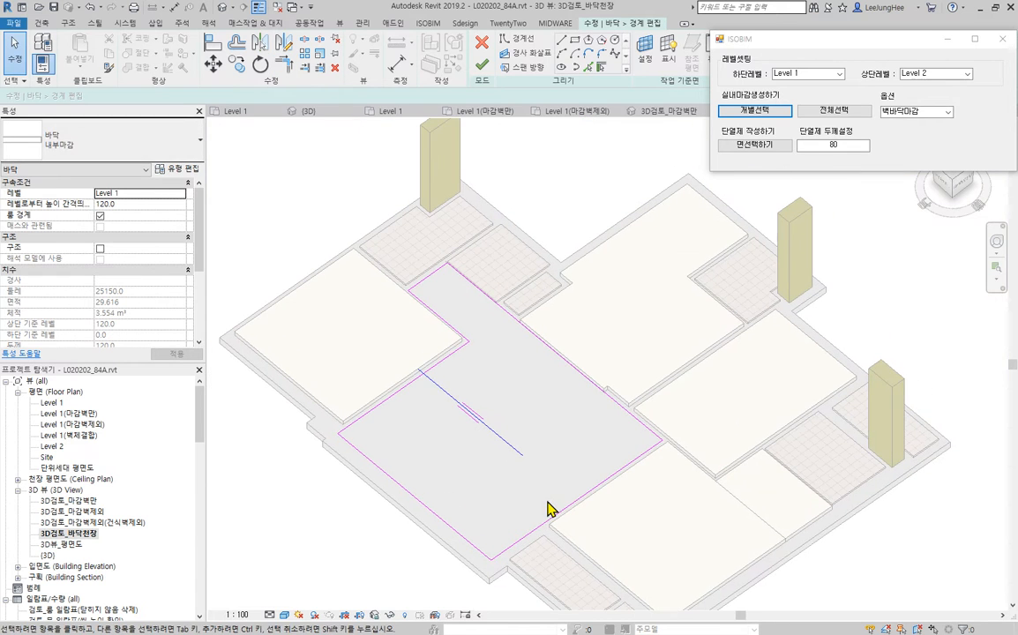
{"action": "left_click", "coordinate": [479, 67]}
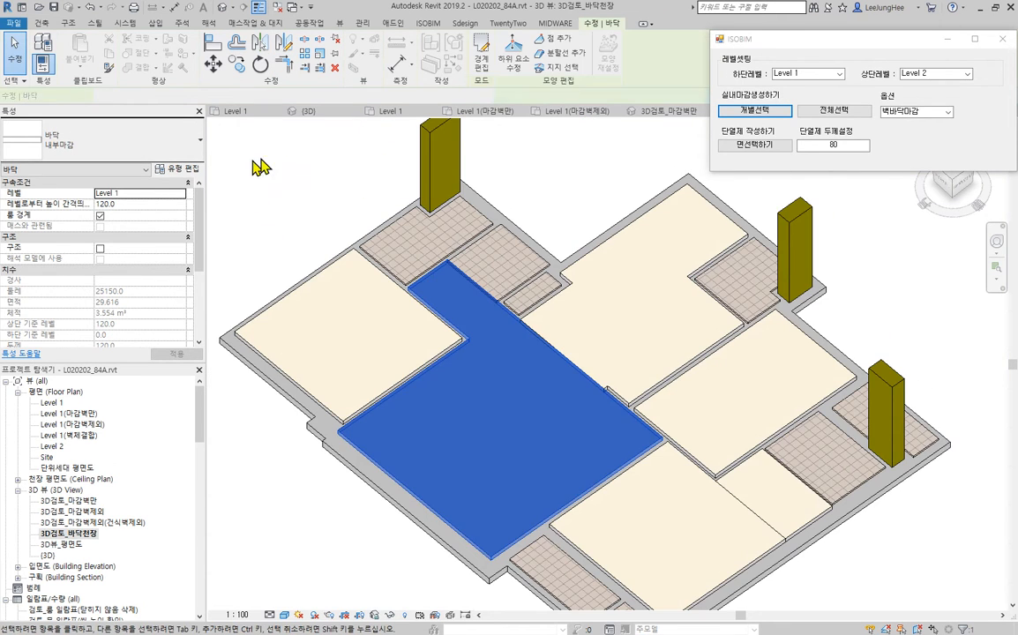
{"action": "left_click", "coordinate": [261, 166]}
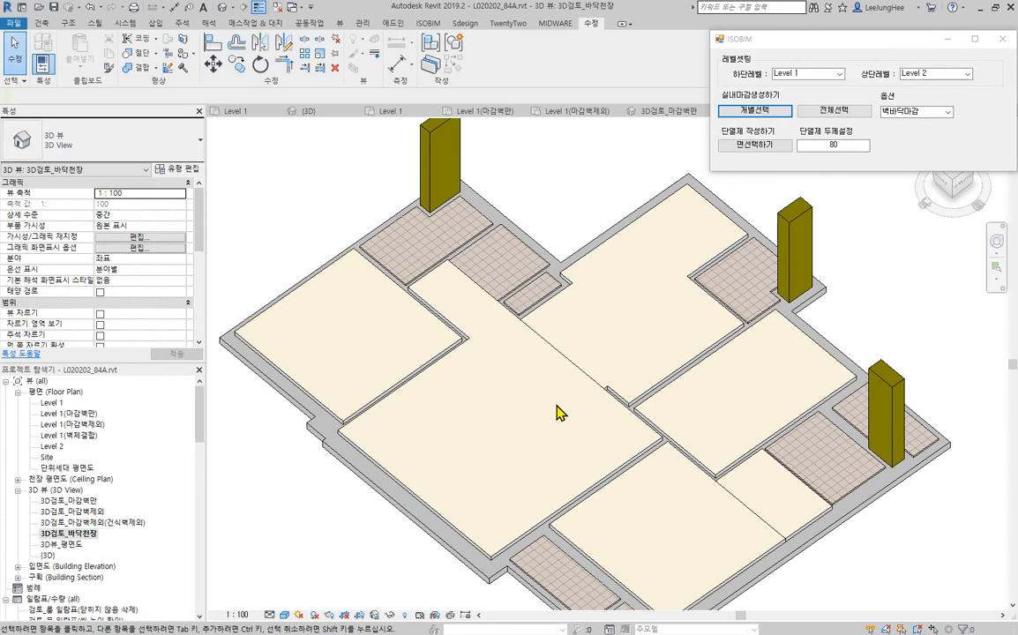
- Edit the boundary of the 기본천장 sample ceiling and delete its existing rectangular outline
{"action": "scroll", "coordinate": [556, 411], "scroll_direction": "down", "scroll_amount": 5}
{"action": "scroll", "coordinate": [613, 439], "scroll_direction": "up", "scroll_amount": 8}
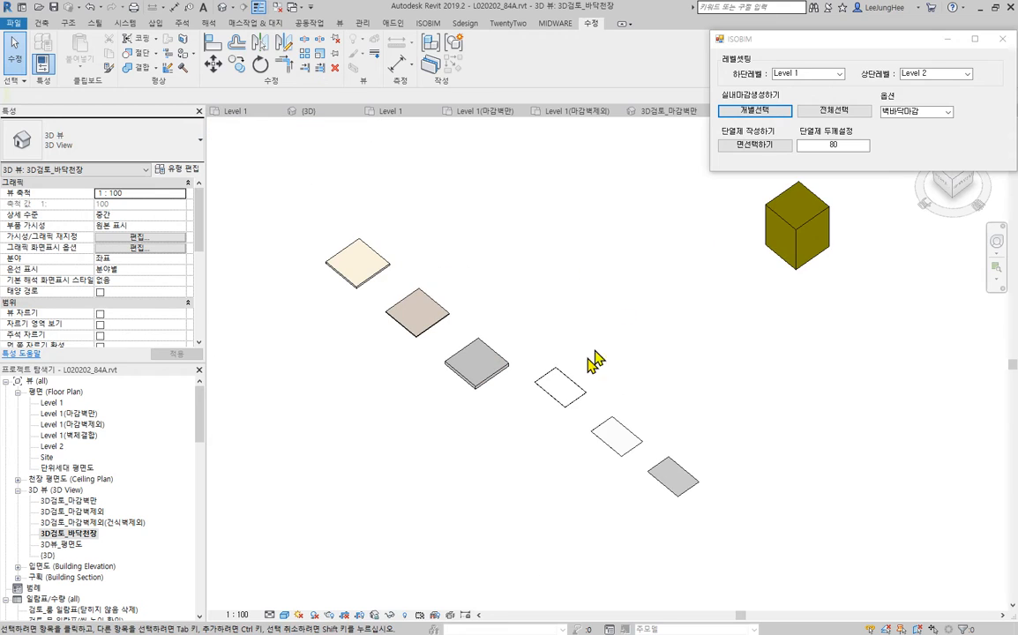
{"action": "double_click", "coordinate": [569, 384]}
{"action": "mouse_move", "coordinate": [617, 419]}
{"action": "middle_mouse_down"}
{"action": "mouse_move", "coordinate": [763, 329]}
{"action": "mouse_move", "coordinate": [816, 339]}
{"action": "middle_mouse_up"}
{"action": "scroll", "coordinate": [681, 306], "scroll_direction": "down", "scroll_amount": 1}
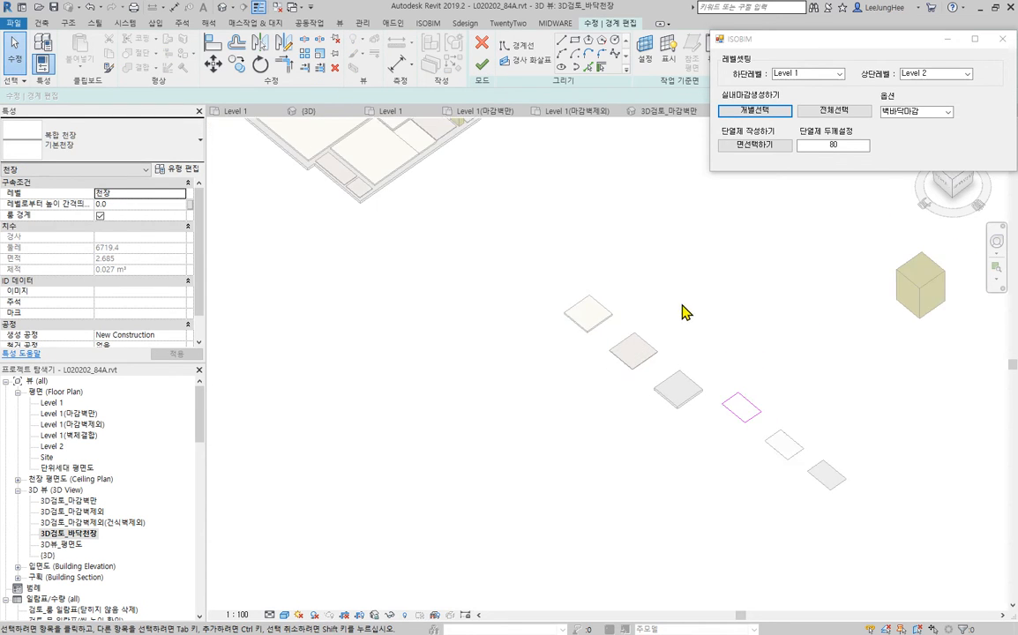
{"action": "middle_click_drag", "start_coordinate": [685, 307], "coordinate": [642, 392]}
{"action": "left_click_drag", "start_coordinate": [647, 391], "coordinate": [714, 519]}
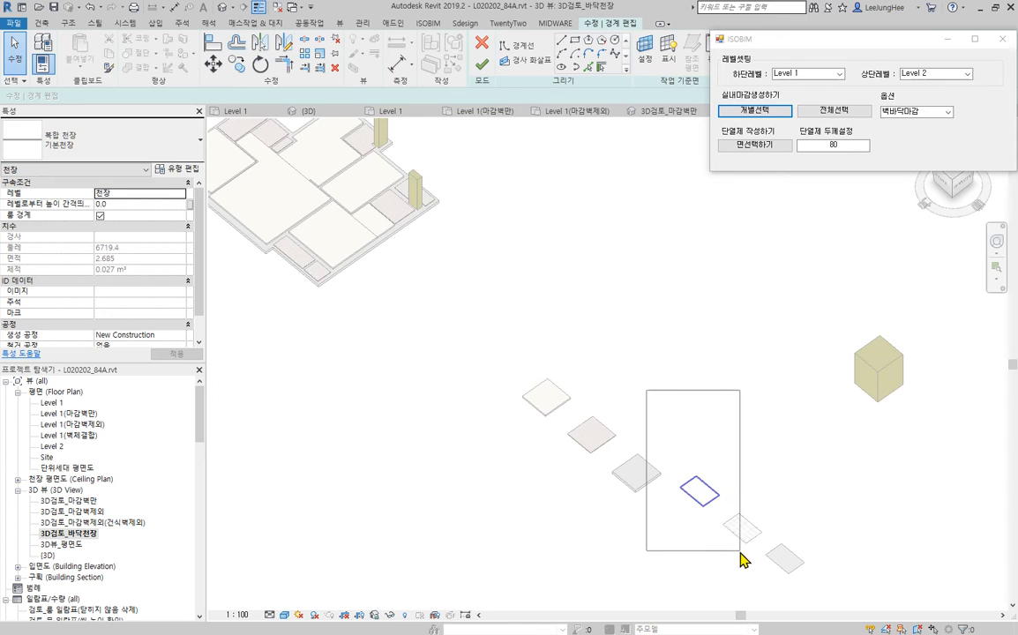
{"action": "left_click_drag", "start_coordinate": [740, 554], "coordinate": [743, 555]}
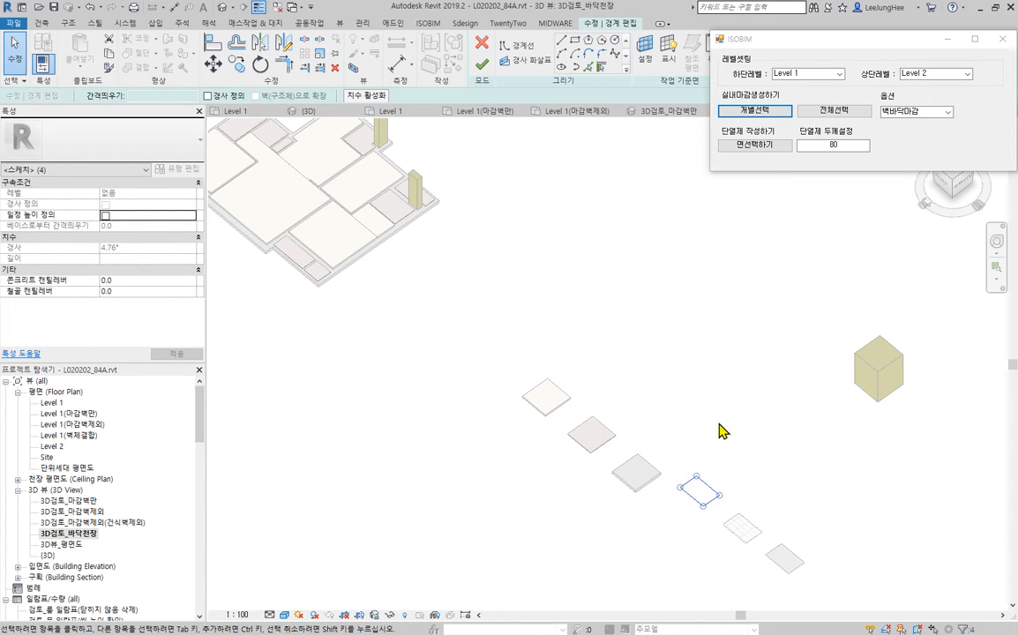
{"action": "key", "text": "Delete"}
- Create ceiling boundary lines by picking the full floor outlines of the living room and the bedroom next to the bathroom
{"action": "middle_click_drag", "start_coordinate": [579, 285], "coordinate": [704, 424]}
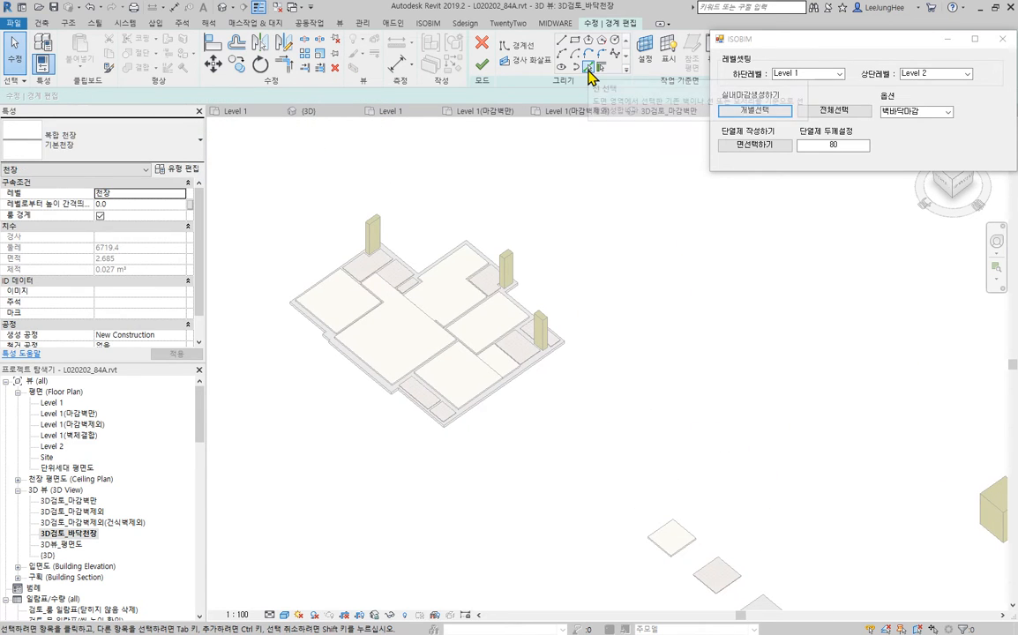
{"action": "left_click", "coordinate": [589, 68]}
{"action": "scroll", "coordinate": [353, 283], "scroll_direction": "up", "scroll_amount": 3}
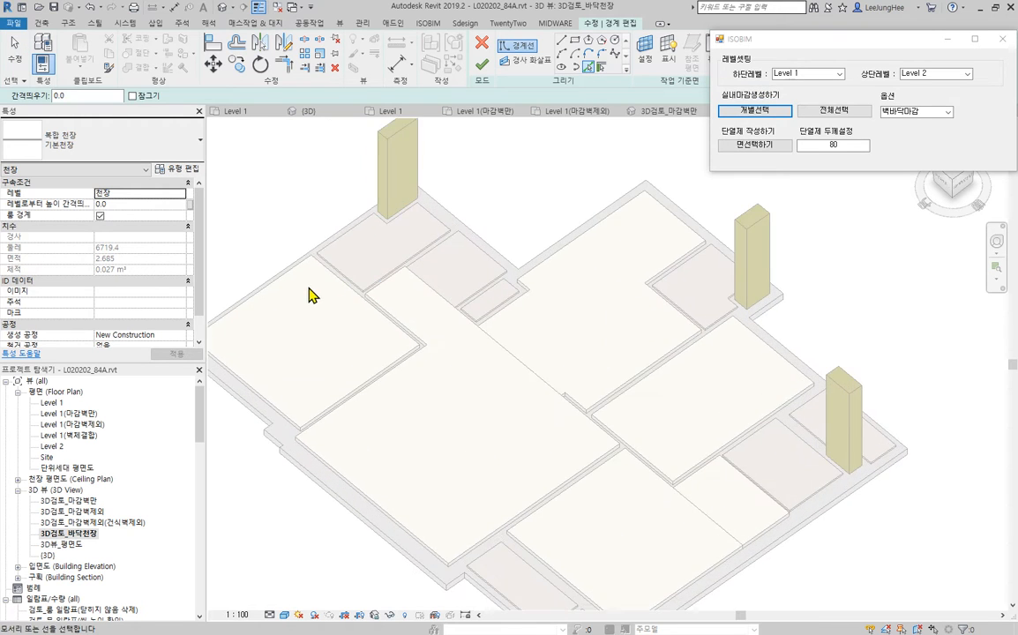
{"action": "middle_click_drag", "start_coordinate": [311, 296], "coordinate": [414, 259]}
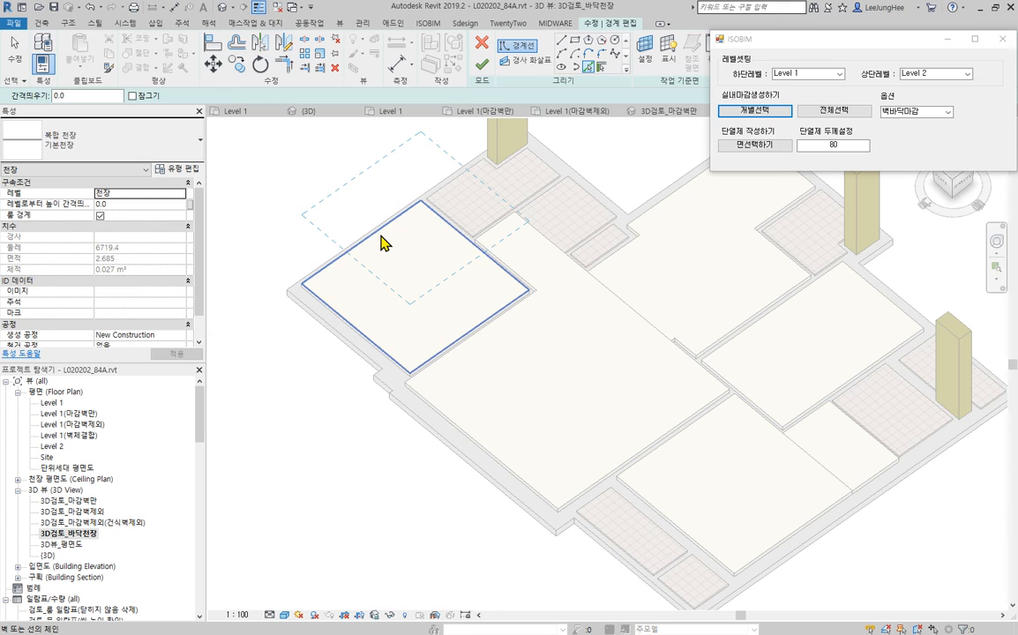
{"action": "left_click", "coordinate": [381, 244]}
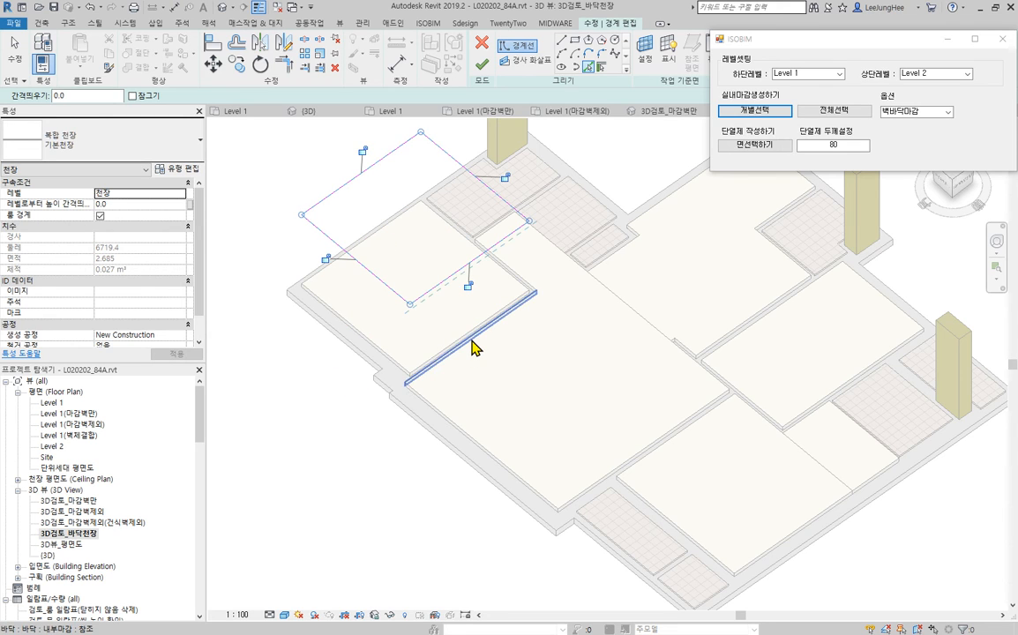
{"action": "key", "text": "Tab"}
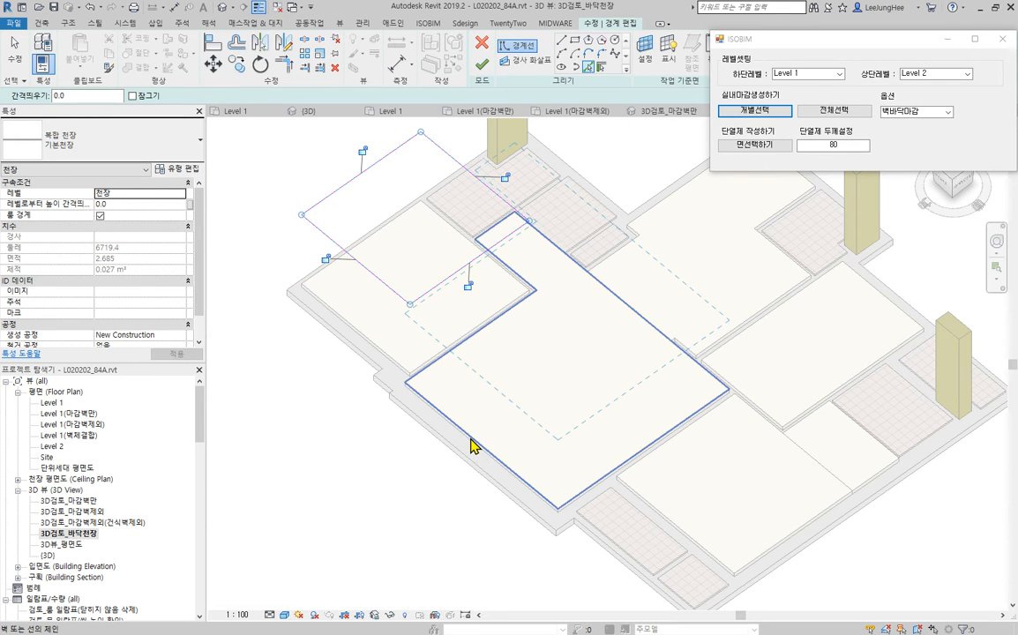
{"action": "left_click", "coordinate": [474, 448]}
- Create ceiling boundary lines by picking the full floor outlines of the large corner bedroom, its adjoining small dressing area and the middle bedroom
{"action": "middle_click_drag", "start_coordinate": [540, 410], "coordinate": [382, 370]}
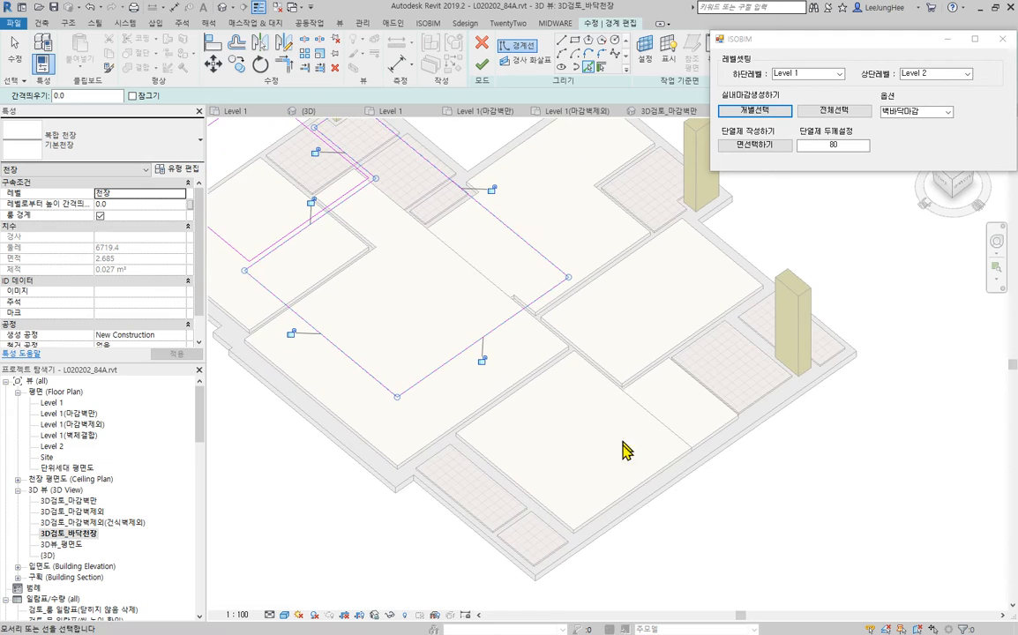
{"action": "left_click", "coordinate": [637, 490]}
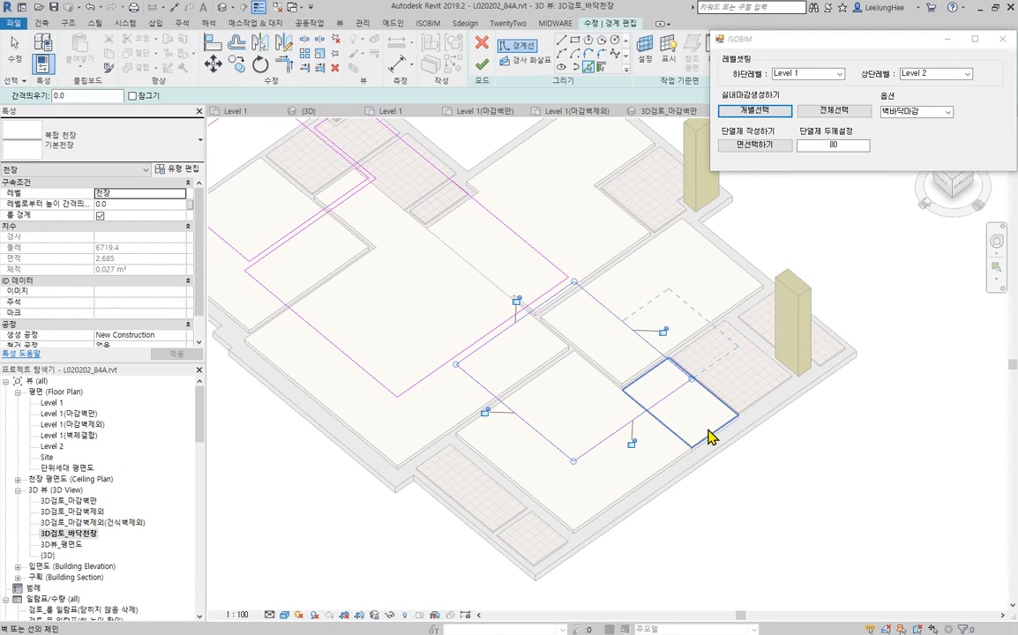
{"action": "mouse_move", "coordinate": [710, 437]}
{"action": "middle_mouse_down"}
{"action": "mouse_move", "coordinate": [596, 568]}
{"action": "mouse_move", "coordinate": [547, 503]}
{"action": "mouse_move", "coordinate": [642, 441]}
{"action": "middle_mouse_up"}
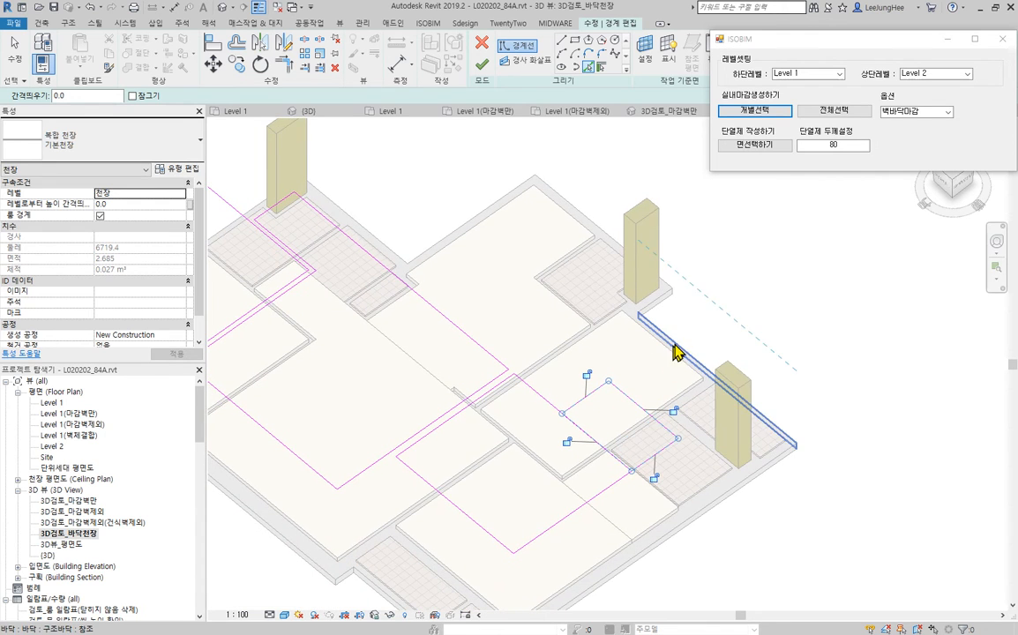
{"action": "scroll", "coordinate": [668, 335], "scroll_direction": "up", "scroll_amount": 2}
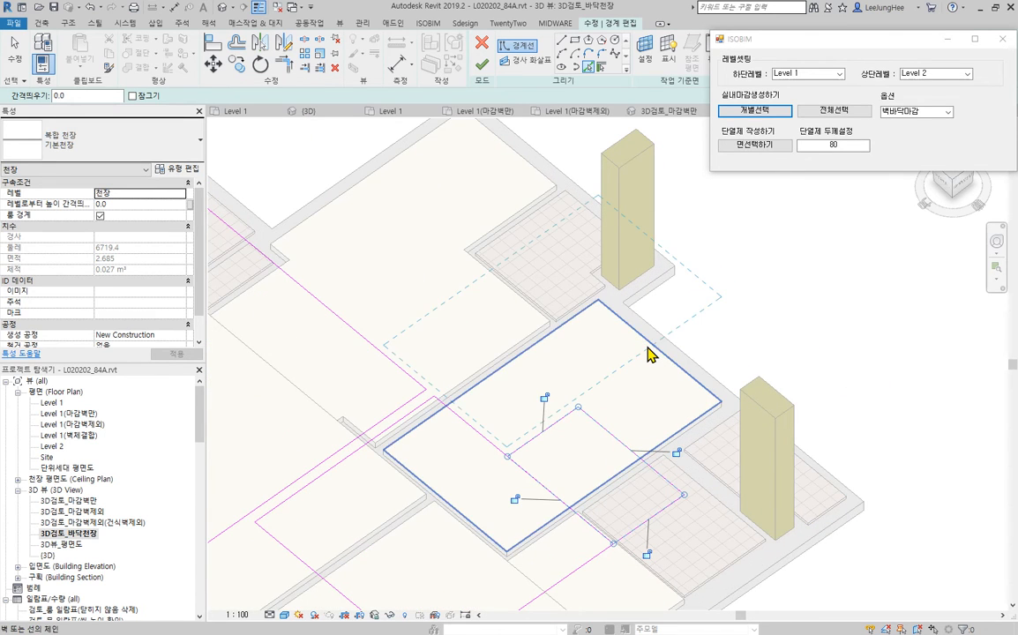
{"action": "left_click", "coordinate": [648, 347]}
- Create ceiling boundary lines by picking the full floor outlines of the L-shaped kitchen and the larger tiled entrance floor
{"action": "middle_click_drag", "start_coordinate": [451, 248], "coordinate": [587, 331]}
{"action": "key", "text": "Tab"}
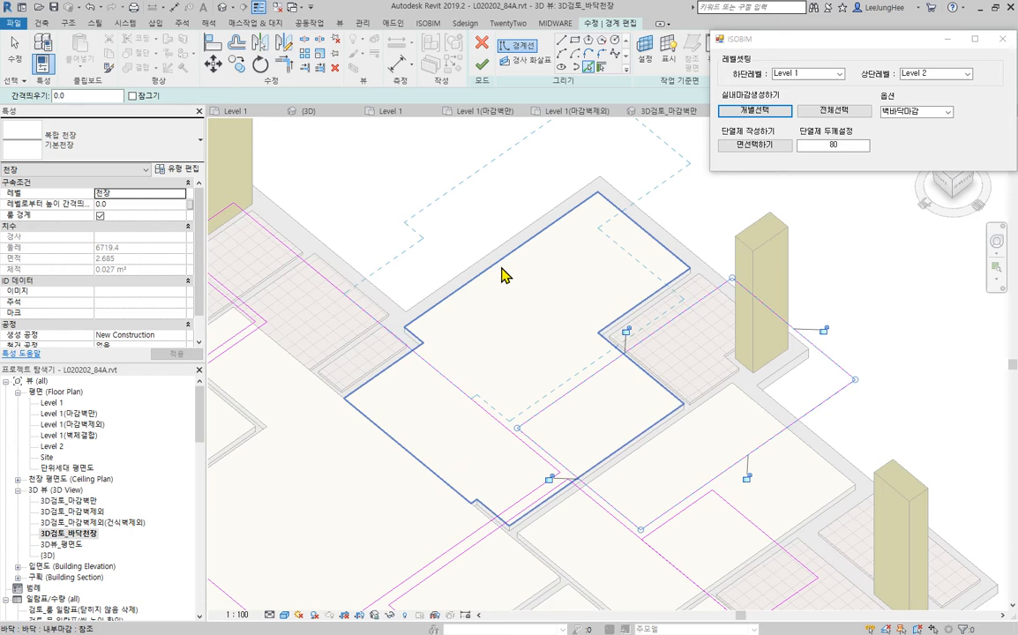
{"action": "left_click", "coordinate": [500, 266]}
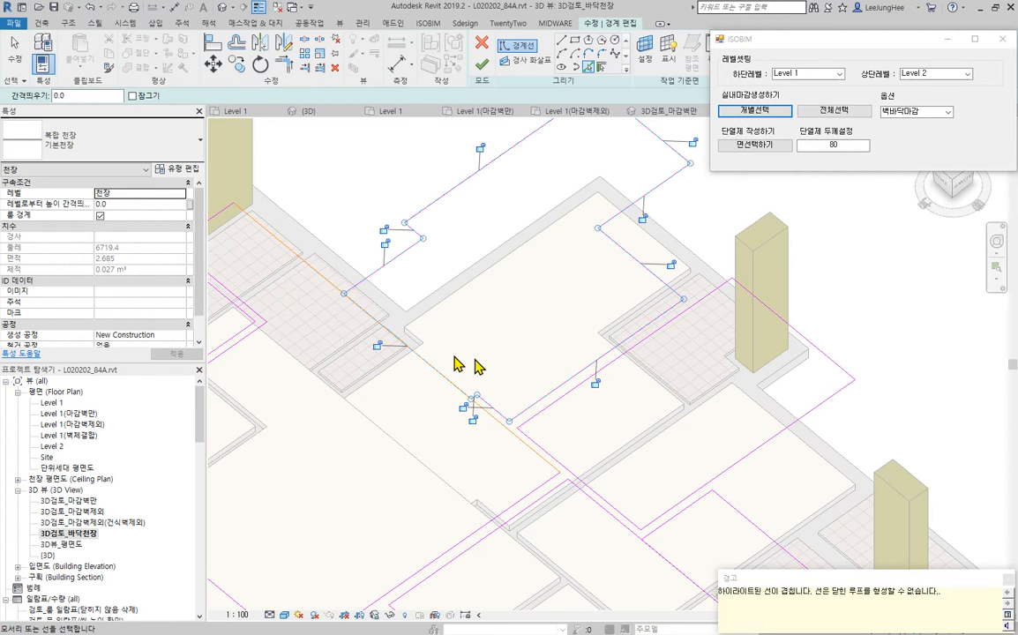
{"action": "mouse_move", "coordinate": [459, 364]}
{"action": "middle_mouse_down", "text": "shift"}
{"action": "mouse_move", "coordinate": [793, 411]}
{"action": "mouse_move", "coordinate": [777, 423]}
{"action": "mouse_move", "coordinate": [796, 400]}
{"action": "mouse_move", "coordinate": [785, 510]}
{"action": "middle_mouse_up", "text": "shift"}
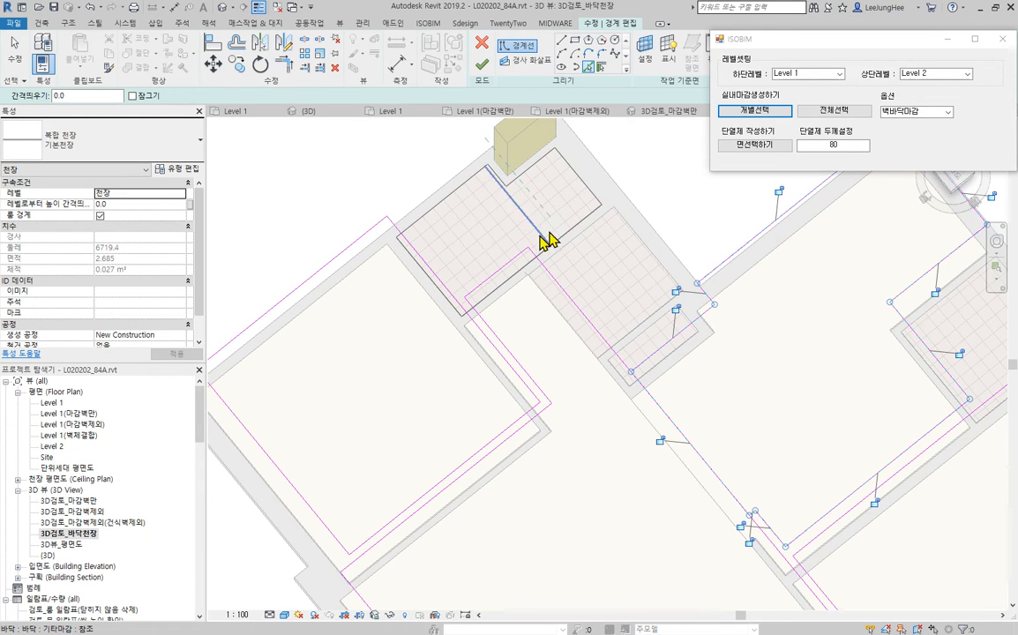
{"action": "mouse_move", "coordinate": [644, 249]}
{"action": "middle_mouse_down", "text": "shift"}
{"action": "mouse_move", "coordinate": [652, 250]}
{"action": "mouse_move", "coordinate": [660, 163]}
{"action": "middle_mouse_up", "text": "shift"}
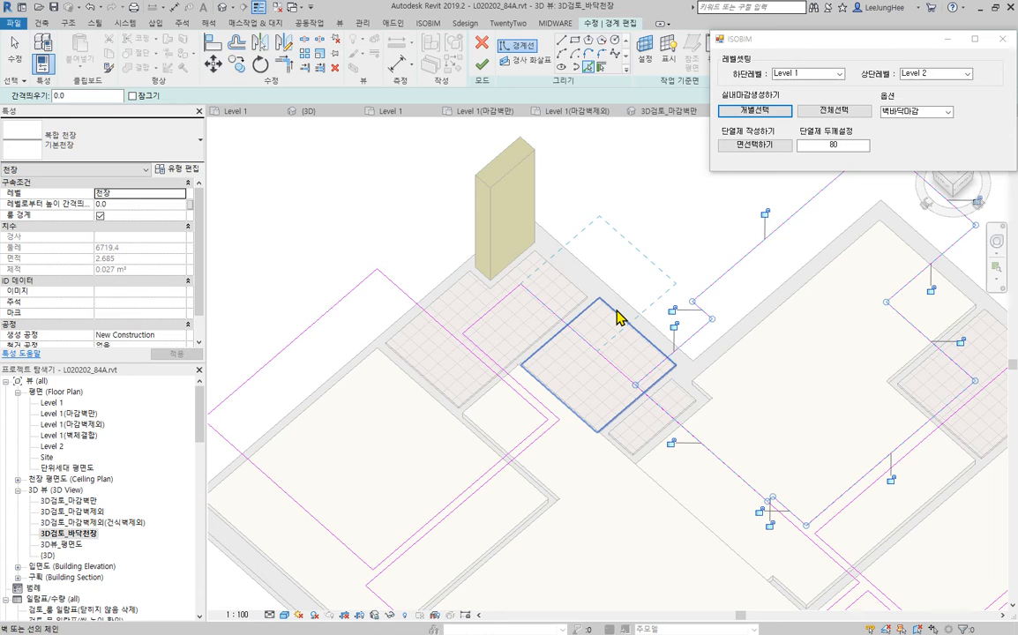
{"action": "left_click", "coordinate": [616, 311]}
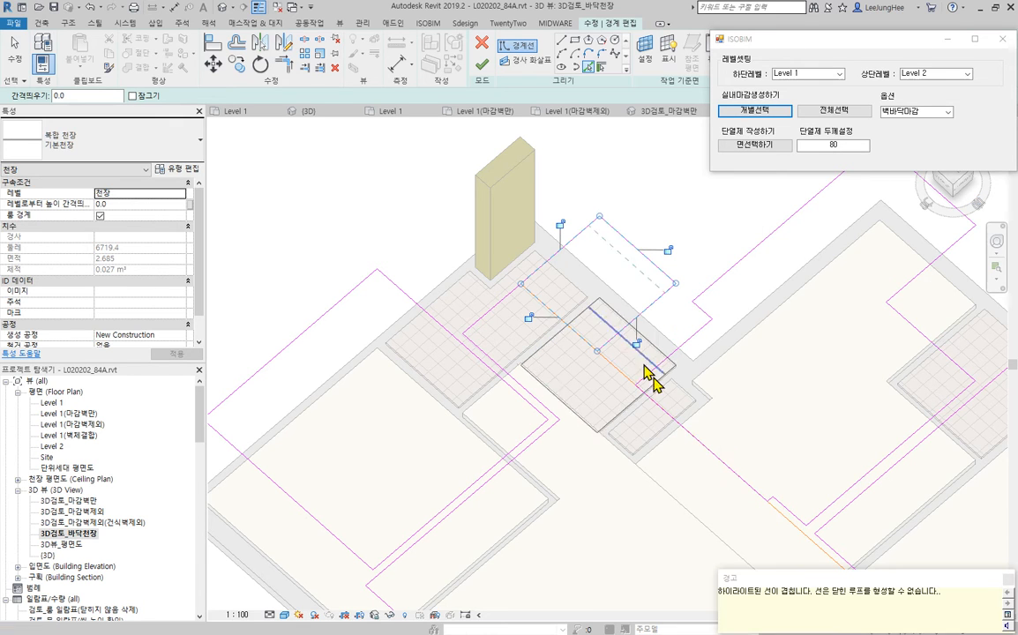
{"action": "key", "text": "Escape"}
{"action": "key", "text": "Escape"}
- Trim the entrance and kitchen boundary lines where they meet the overlapping long edge of the living room
{"action": "scroll", "coordinate": [764, 422], "scroll_direction": "down", "scroll_amount": 4}
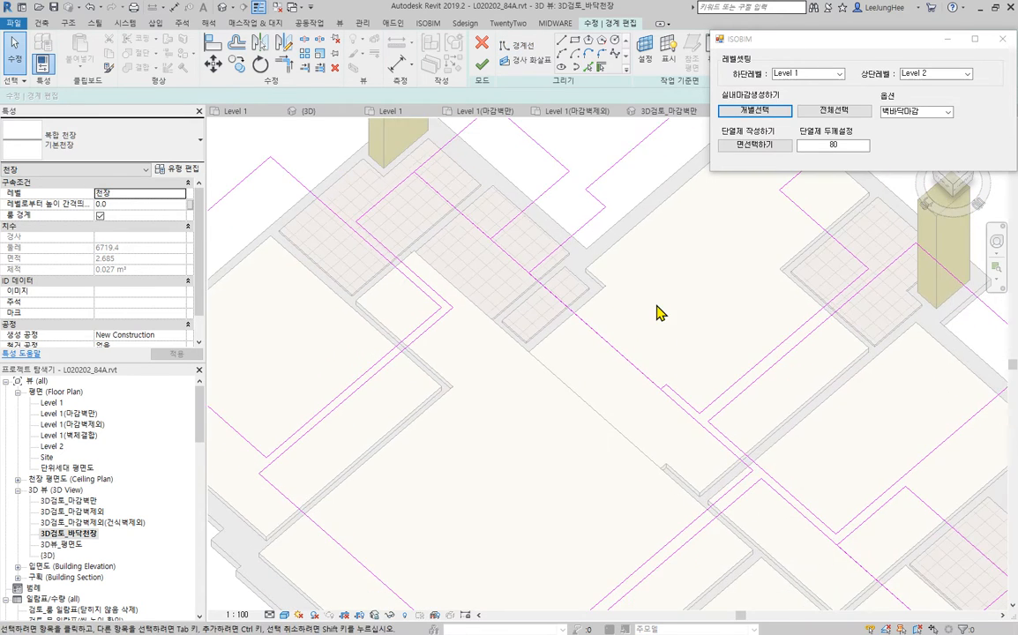
{"action": "mouse_move", "coordinate": [673, 318]}
{"action": "middle_mouse_down"}
{"action": "mouse_move", "coordinate": [700, 270]}
{"action": "mouse_move", "coordinate": [699, 316]}
{"action": "mouse_move", "coordinate": [645, 275]}
{"action": "mouse_move", "coordinate": [678, 303]}
{"action": "middle_mouse_up"}
{"action": "scroll", "coordinate": [545, 281], "scroll_direction": "up", "scroll_amount": 2}
{"action": "scroll", "coordinate": [702, 316], "scroll_direction": "up", "scroll_amount": 5}
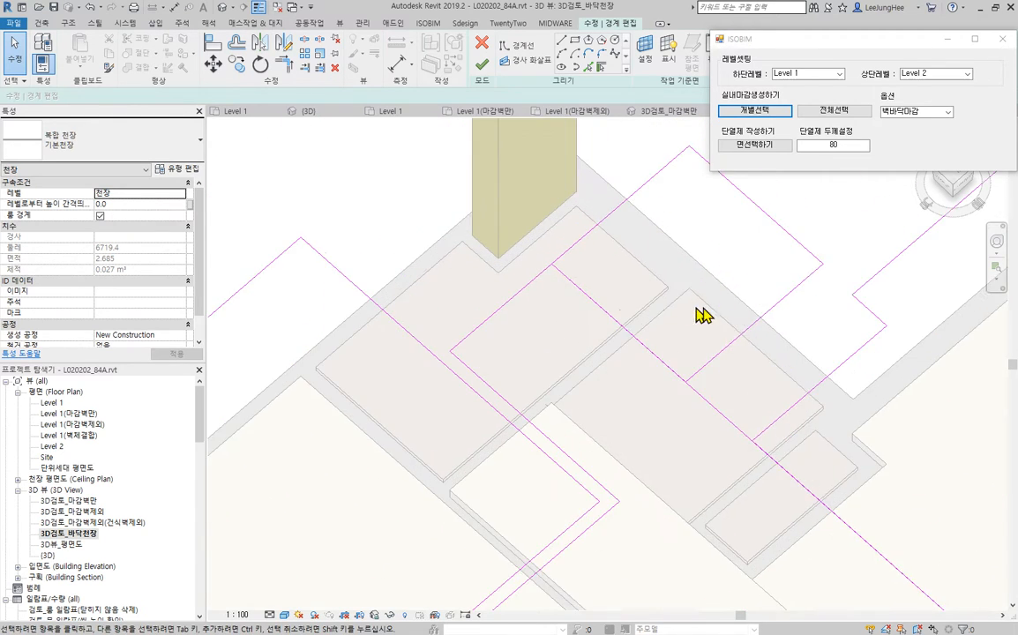
{"action": "key", "text": "Escape"}
{"action": "key", "text": "t"}
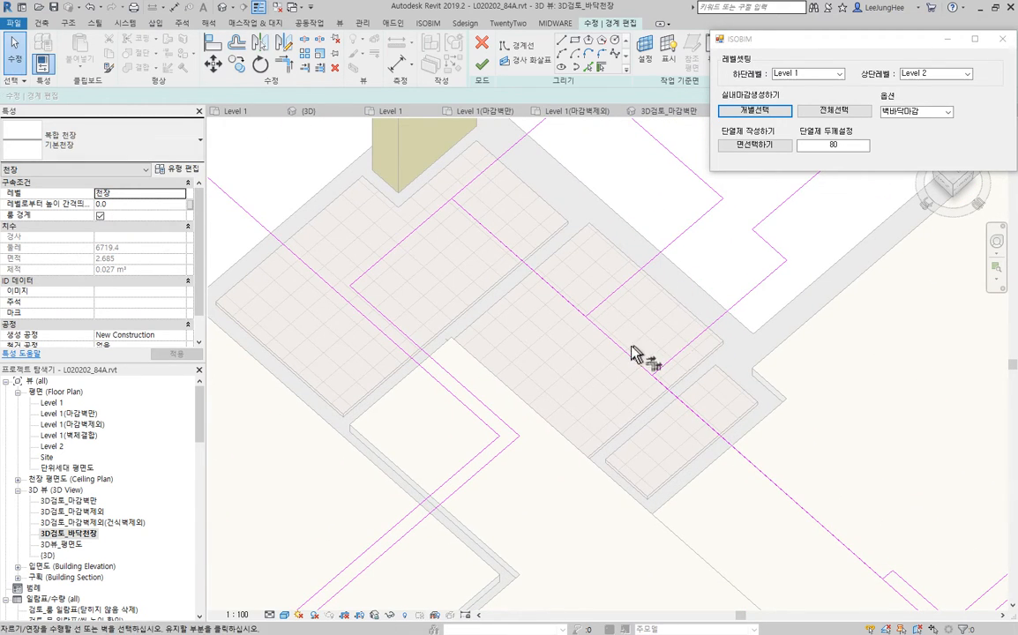
{"action": "left_click", "coordinate": [632, 352]}
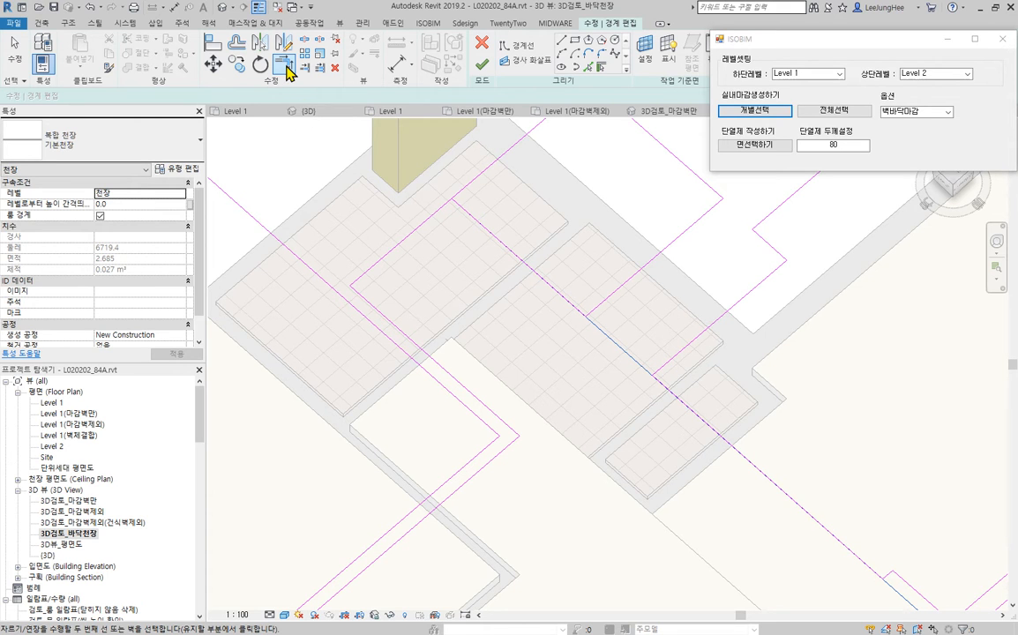
{"action": "left_click", "coordinate": [615, 307]}
{"action": "scroll", "coordinate": [580, 374], "scroll_direction": "down", "scroll_amount": 3}
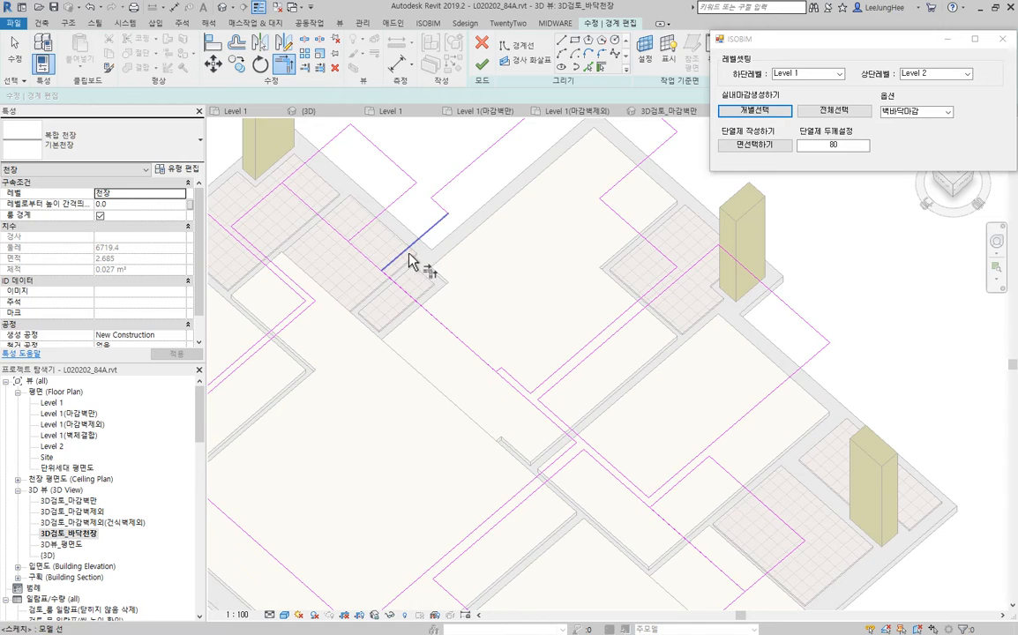
{"action": "left_click", "coordinate": [409, 255]}
- Trim and extend the kitchen and living room boundary lines at the small wall notch into one joined outline
{"action": "scroll", "coordinate": [504, 361], "scroll_direction": "up", "scroll_amount": 3}
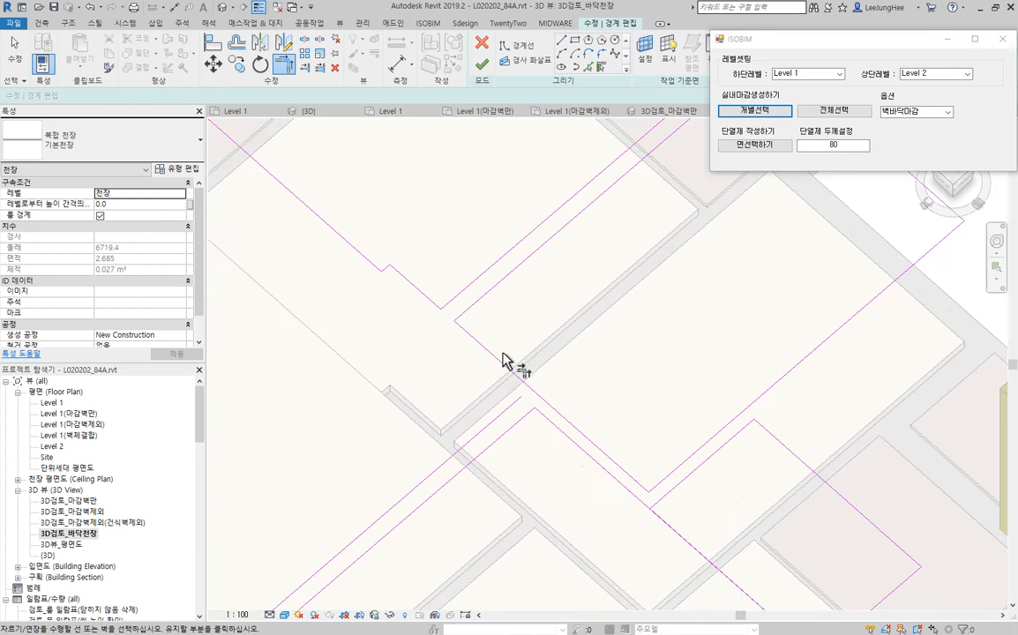
{"action": "left_click", "coordinate": [353, 252]}
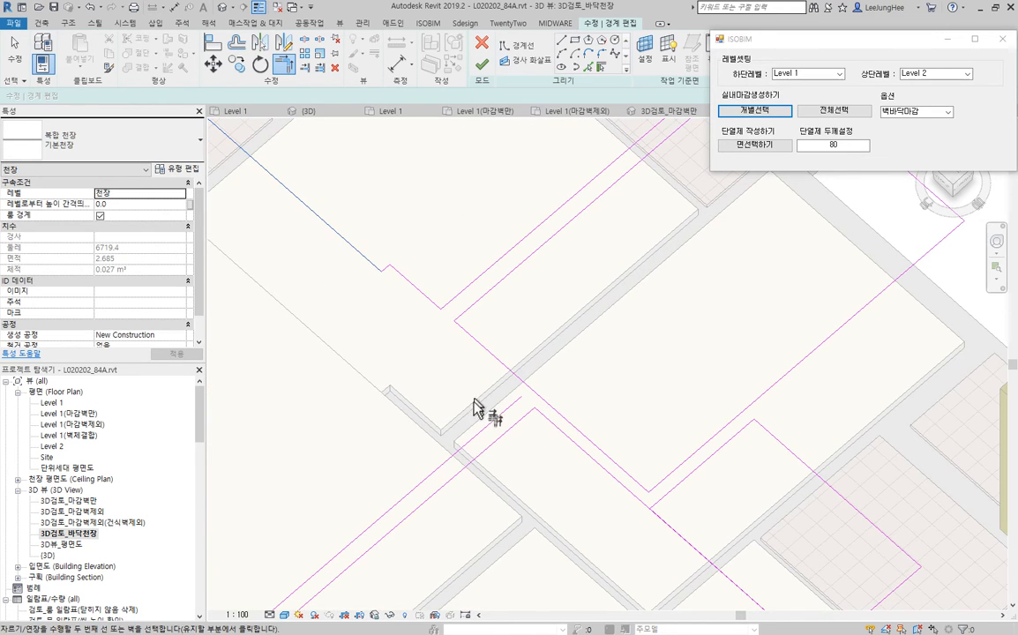
{"action": "left_click", "coordinate": [480, 423]}
{"action": "scroll", "coordinate": [396, 274], "scroll_direction": "up", "scroll_amount": 3}
{"action": "left_click", "coordinate": [379, 254]}
{"action": "left_click", "coordinate": [379, 270]}
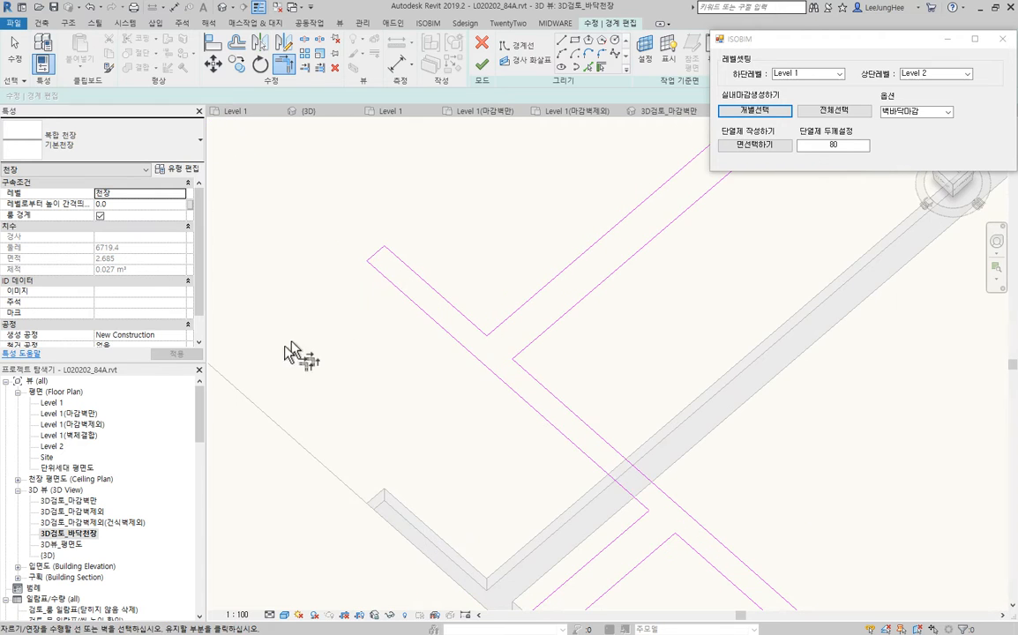
- Trim the corner bedroom's boundary line to the dressing area's edge beside the middle bedroom
{"action": "scroll", "coordinate": [295, 350], "scroll_direction": "down", "scroll_amount": 4}
{"action": "middle_click_drag", "start_coordinate": [630, 548], "coordinate": [571, 469]}
{"action": "scroll", "coordinate": [573, 468], "scroll_direction": "up", "scroll_amount": 2}
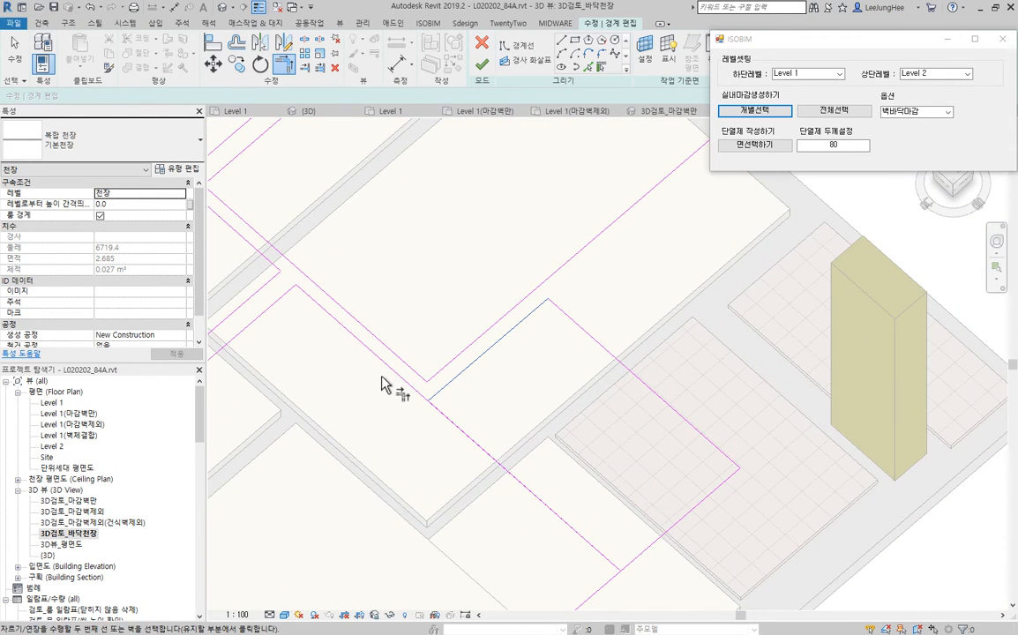
{"action": "scroll", "coordinate": [587, 469], "scroll_direction": "down", "scroll_amount": 4}
{"action": "key", "text": "Escape"}
- Delete the shared line between the corner bedroom and dressing area and the short end line, and extend the bedroom's long edge to the dressing area's far side
{"action": "left_click", "coordinate": [520, 456]}
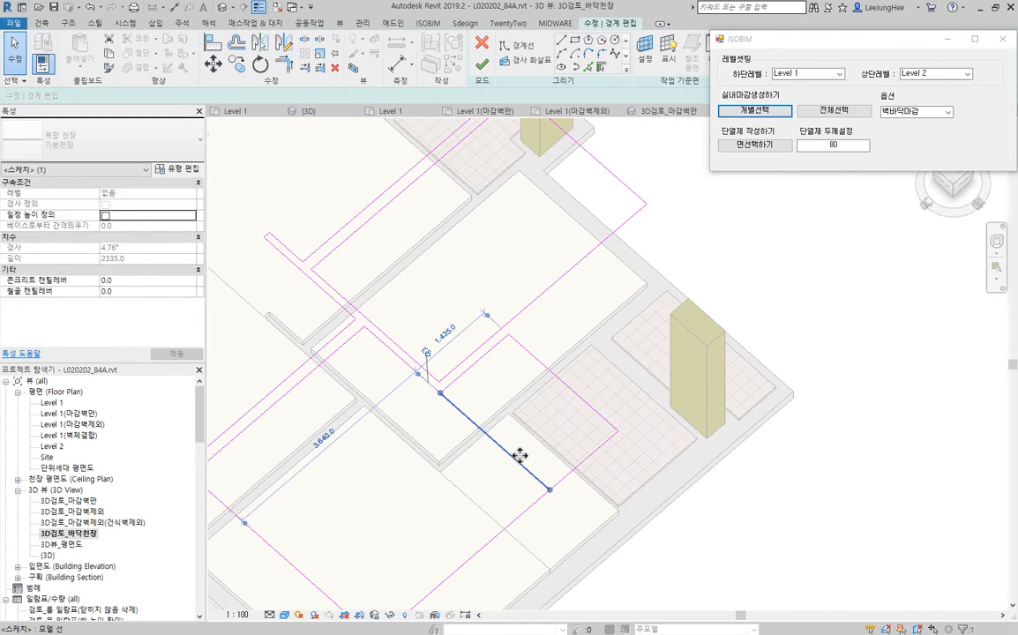
{"action": "key", "text": "Delete"}
{"action": "left_click", "coordinate": [601, 454]}
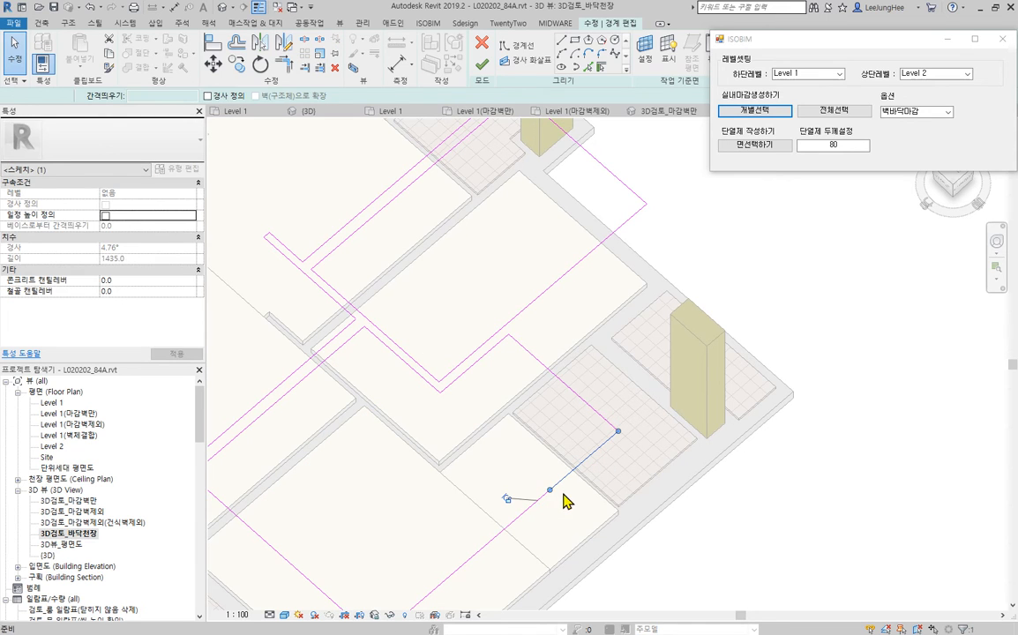
{"action": "key", "text": "Delete"}
{"action": "key", "text": "t"}
{"action": "key", "text": "r"}
{"action": "left_click", "coordinate": [530, 512]}
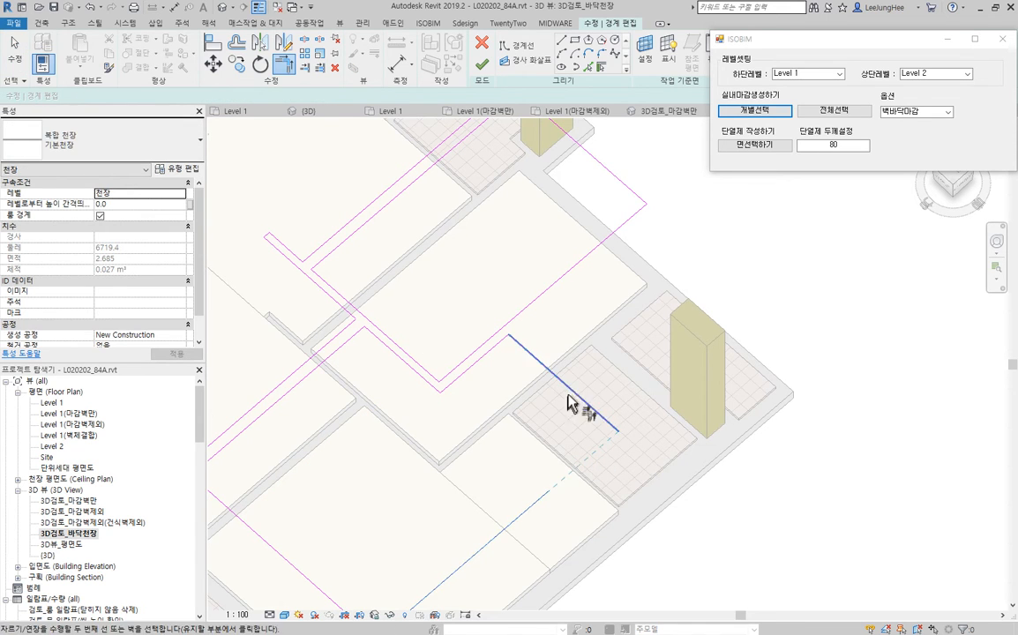
- Delete the duplicate boundary lines that overlap between the living room hallway and the tiled entrance
{"action": "scroll", "coordinate": [462, 403], "scroll_direction": "down", "scroll_amount": 2}
{"action": "middle_click_drag", "start_coordinate": [463, 403], "coordinate": [600, 494]}
{"action": "middle_click_drag", "start_coordinate": [393, 314], "coordinate": [513, 399]}
{"action": "scroll", "coordinate": [441, 345], "scroll_direction": "up", "scroll_amount": 3}
{"action": "key", "text": "Escape"}
{"action": "left_click", "coordinate": [475, 364]}
{"action": "key", "text": "Delete"}
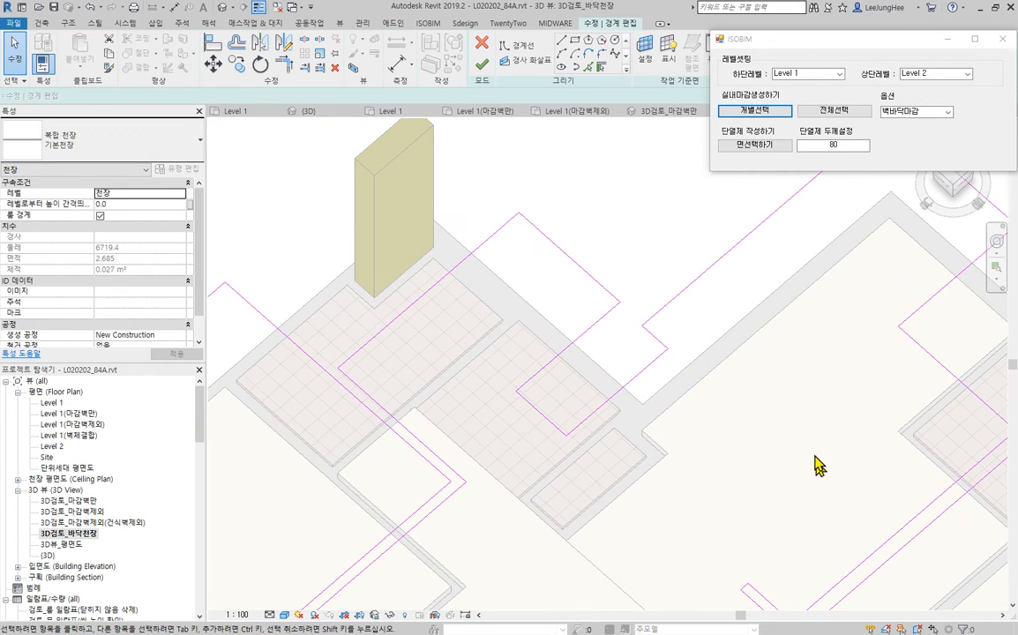
{"action": "left_click", "coordinate": [447, 282]}
{"action": "key", "text": "Delete"}
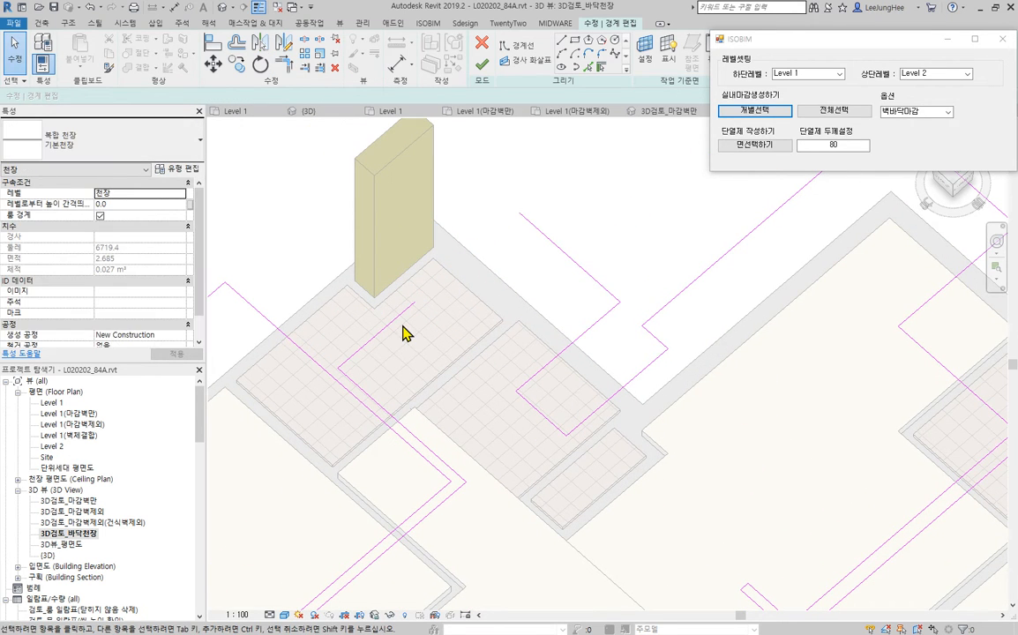
- Extend the hallway and entrance boundary lines to a shared corner and finish the ceiling boundary sketch
{"action": "key", "text": "t"}
{"action": "key", "text": "r"}
{"action": "left_click", "coordinate": [398, 324]}
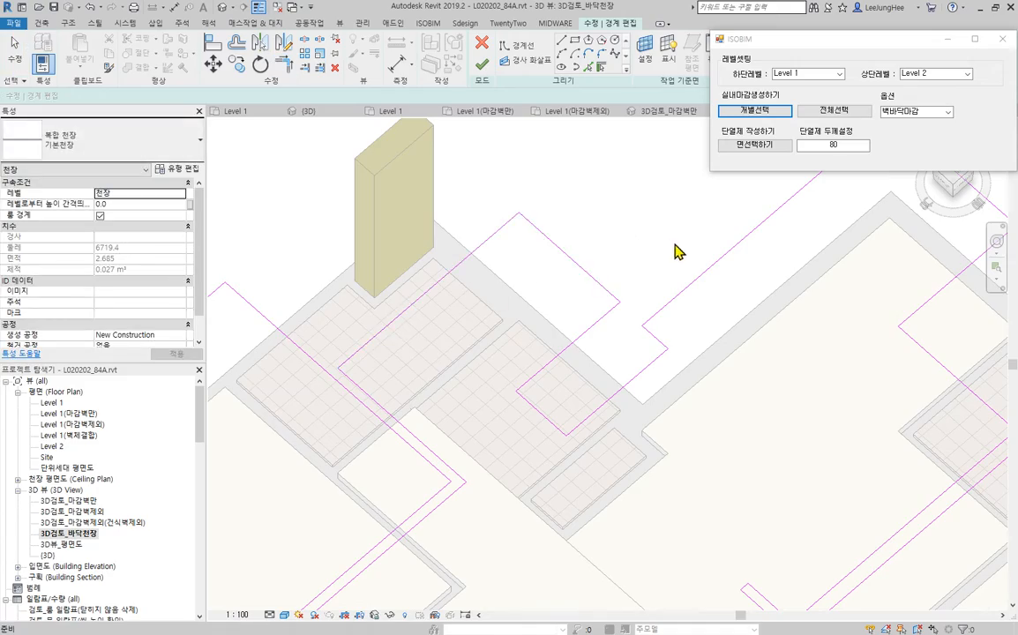
{"action": "key", "text": "Escape"}
{"action": "scroll", "coordinate": [676, 253], "scroll_direction": "down", "scroll_amount": 5}
{"action": "middle_click_drag", "start_coordinate": [679, 311], "coordinate": [671, 370], "text": "shift"}
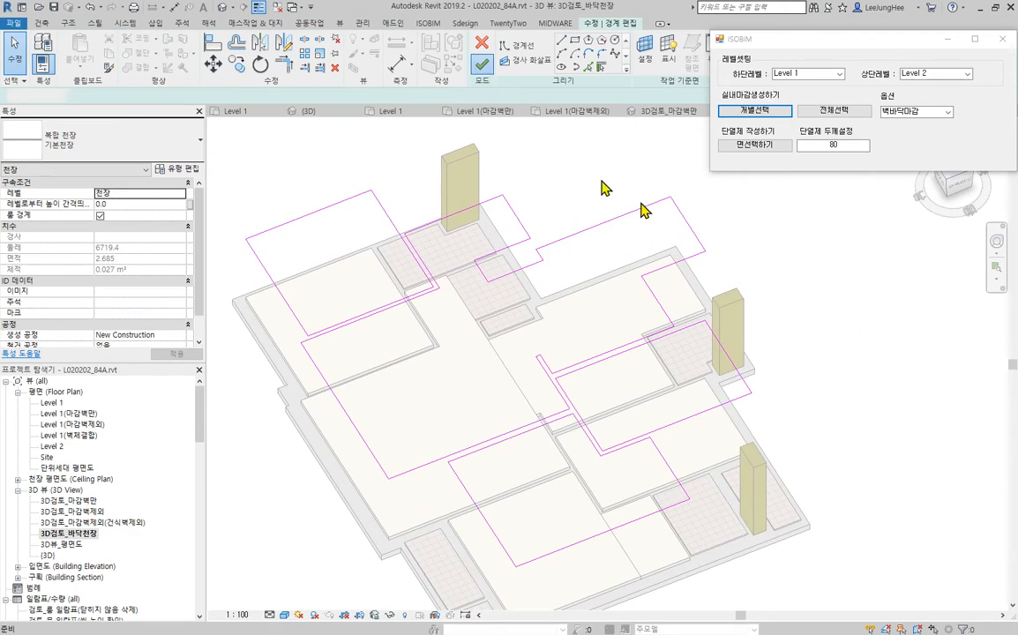
- Edit the boundary of the 화장실천장 sample ceiling and delete its existing rectangular outline
{"action": "mouse_move", "coordinate": [850, 357]}
{"action": "middle_mouse_down", "text": "shift"}
{"action": "mouse_move", "coordinate": [876, 466]}
{"action": "mouse_move", "coordinate": [928, 420]}
{"action": "mouse_move", "coordinate": [974, 497]}
{"action": "mouse_move", "coordinate": [950, 457]}
{"action": "mouse_move", "coordinate": [722, 445]}
{"action": "mouse_move", "coordinate": [643, 212]}
{"action": "mouse_move", "coordinate": [624, 463]}
{"action": "middle_mouse_up", "text": "shift"}
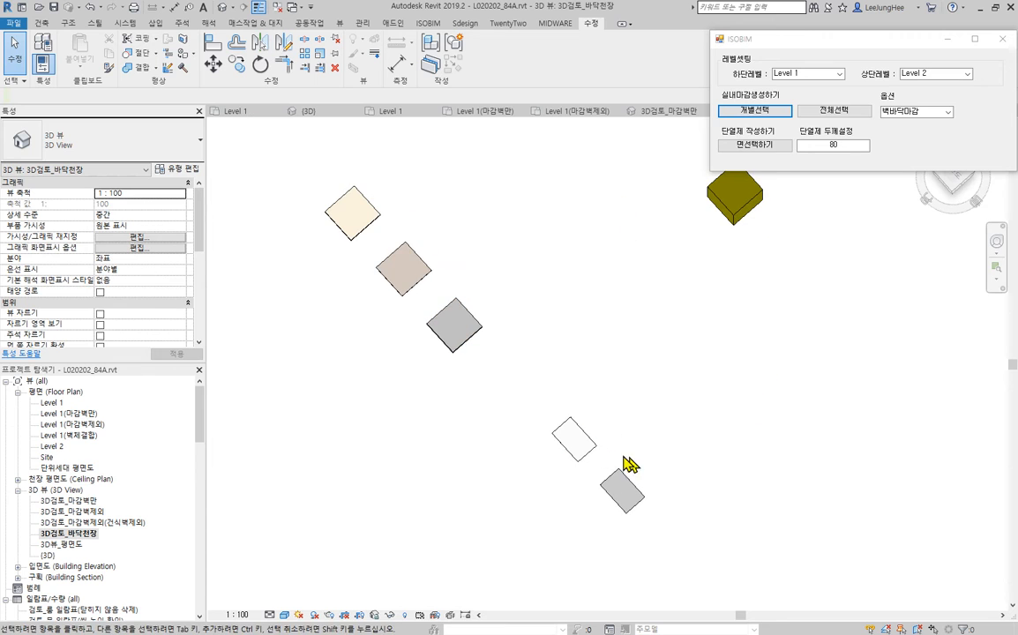
{"action": "double_click", "coordinate": [594, 446]}
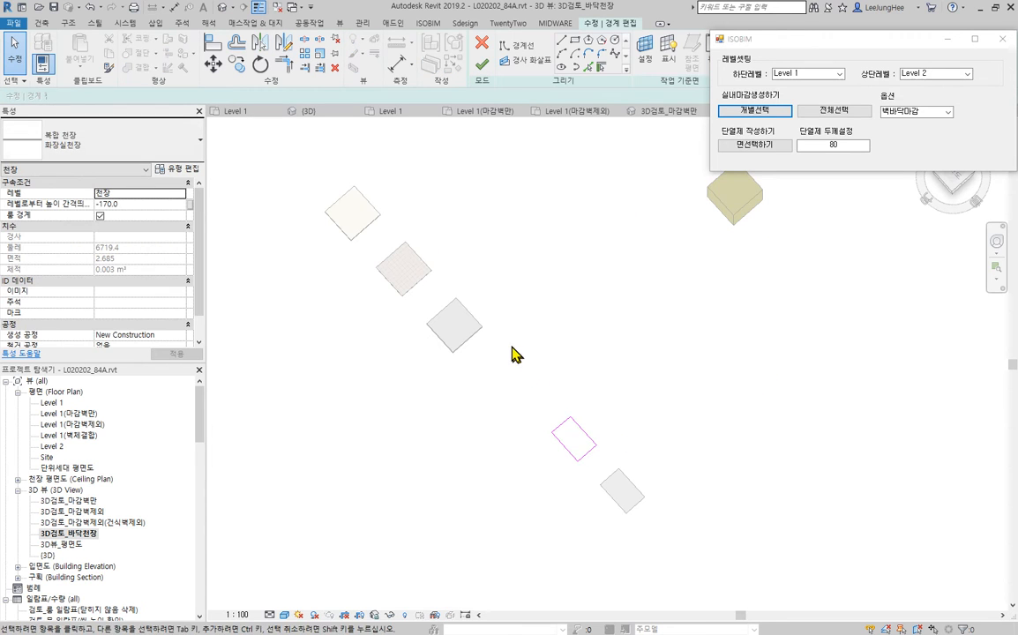
{"action": "mouse_move", "coordinate": [516, 352]}
{"action": "left_mouse_down"}
{"action": "mouse_move", "coordinate": [653, 521]}
{"action": "mouse_move", "coordinate": [656, 513]}
{"action": "left_mouse_up"}
{"action": "key", "text": "Delete"}
- Create bathroom ceiling boundary lines by picking the full tiled floor outline of the notched bathroom near the entrance
{"action": "scroll", "coordinate": [697, 448], "scroll_direction": "down", "scroll_amount": 3}
{"action": "middle_click_drag", "start_coordinate": [520, 287], "coordinate": [652, 493]}
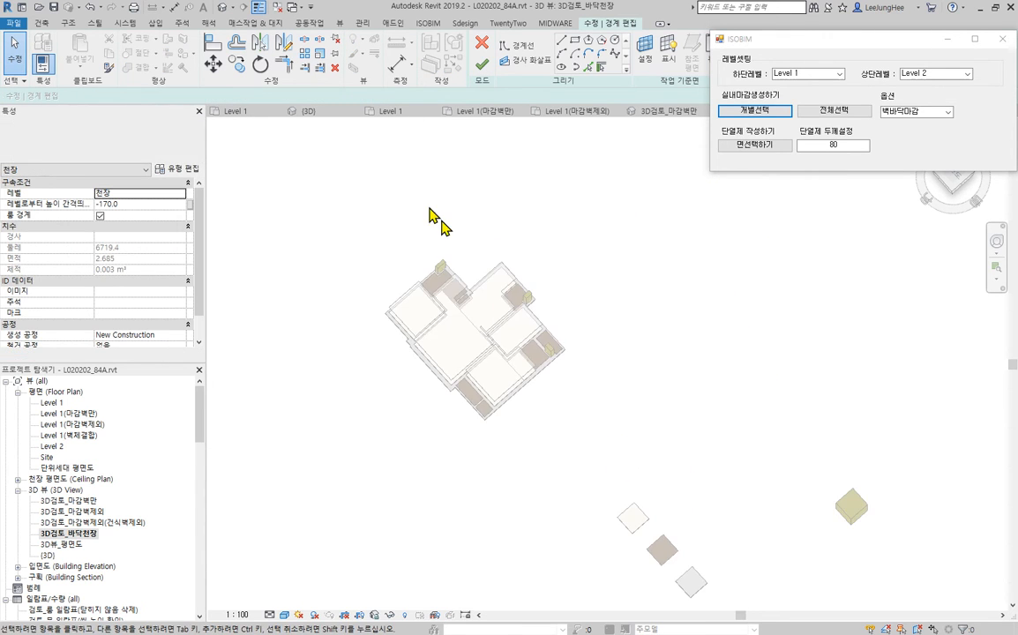
{"action": "scroll", "coordinate": [472, 249], "scroll_direction": "up", "scroll_amount": 5}
{"action": "middle_click_drag", "start_coordinate": [734, 362], "coordinate": [748, 340], "text": "shift"}
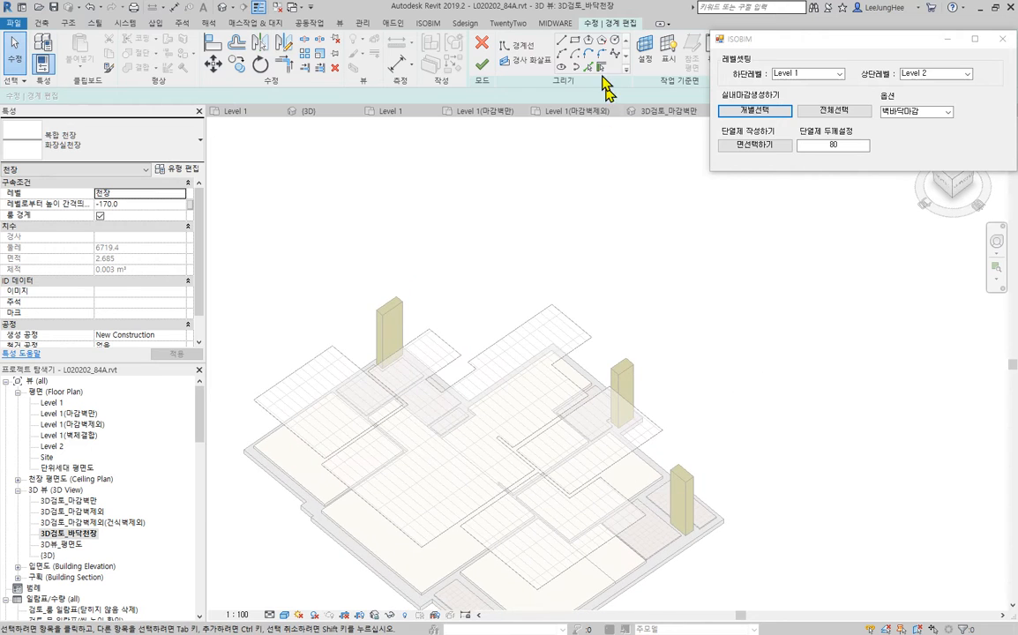
{"action": "left_click", "coordinate": [588, 67]}
{"action": "scroll", "coordinate": [370, 416], "scroll_direction": "up", "scroll_amount": 6}
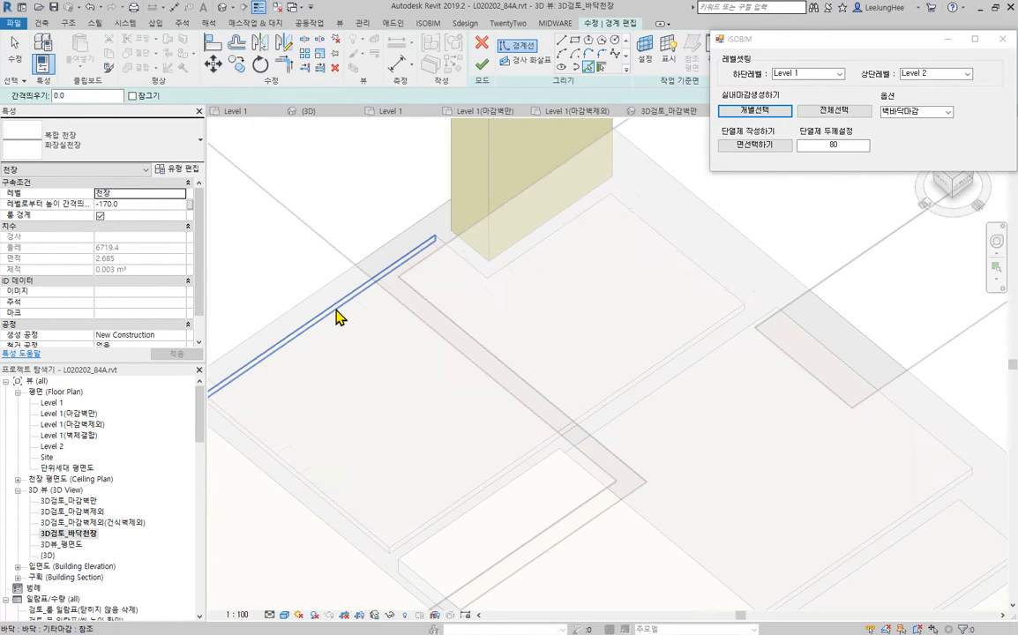
{"action": "key", "text": "Tab"}
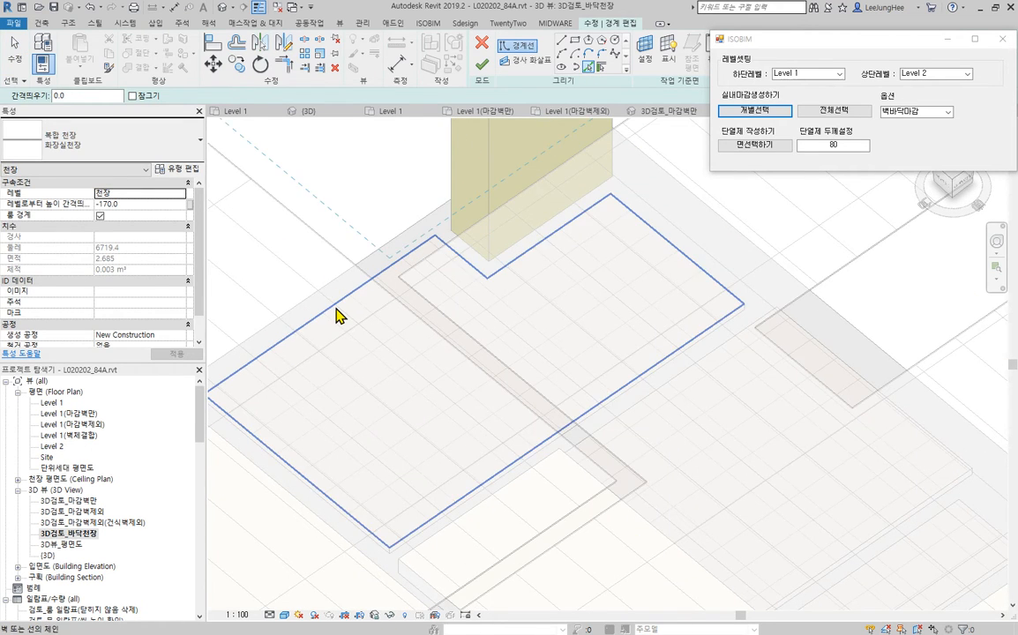
{"action": "left_click", "coordinate": [339, 316]}
- Add boundary lines by picking the full tiled floor outline of the bathroom beside the dressing area, and end line picking
{"action": "scroll", "coordinate": [341, 330], "scroll_direction": "down", "scroll_amount": 4}
{"action": "scroll", "coordinate": [444, 300], "scroll_direction": "down", "scroll_amount": 3}
{"action": "middle_click_drag", "start_coordinate": [882, 572], "coordinate": [638, 355]}
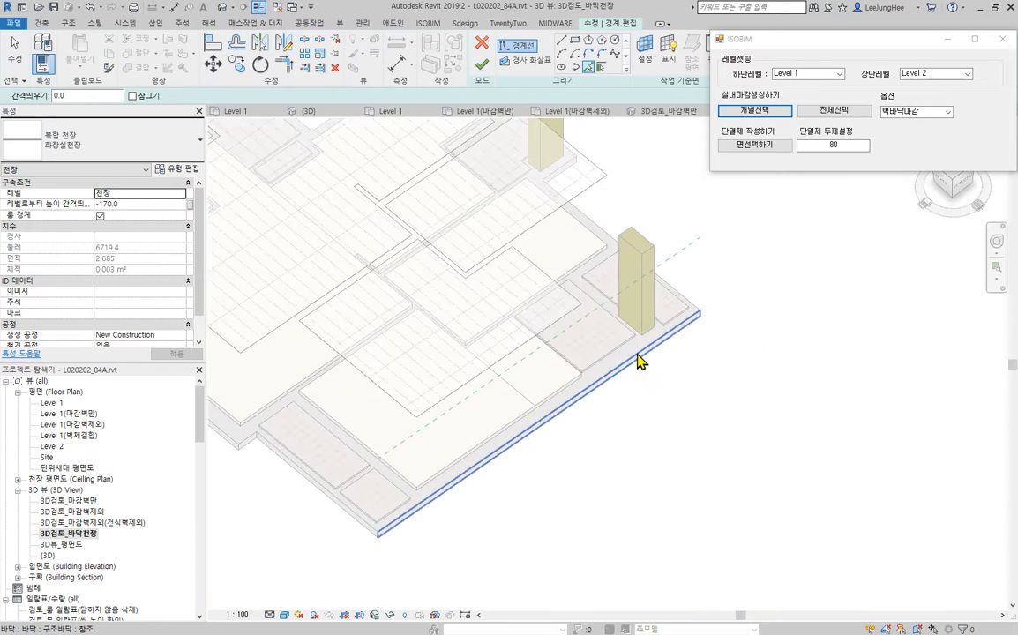
{"action": "scroll", "coordinate": [638, 354], "scroll_direction": "up", "scroll_amount": 3}
{"action": "scroll", "coordinate": [599, 353], "scroll_direction": "down", "scroll_amount": 3}
{"action": "scroll", "coordinate": [605, 410], "scroll_direction": "up", "scroll_amount": 4}
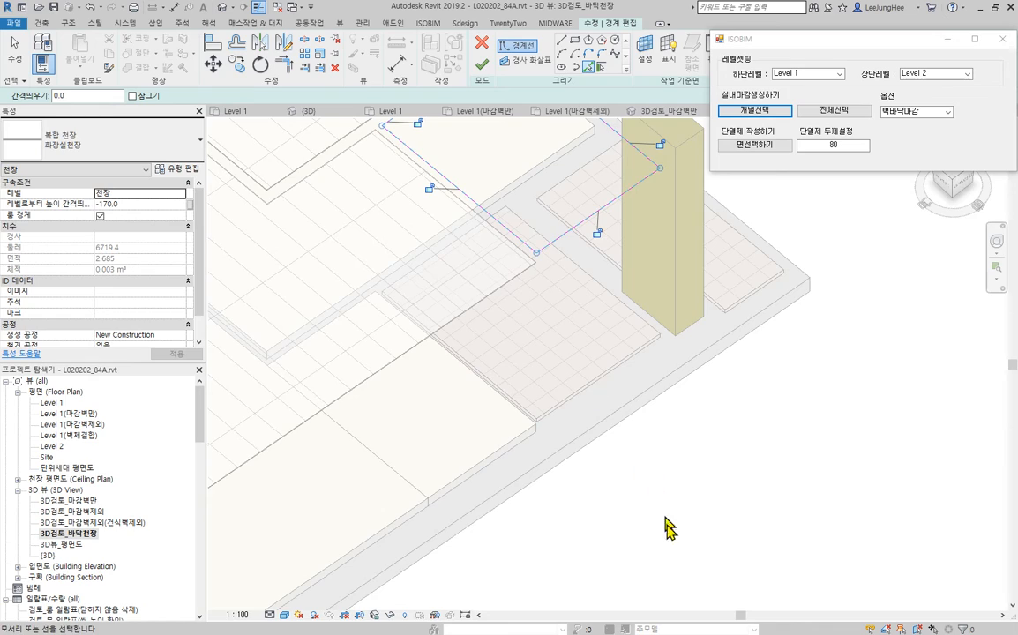
{"action": "mouse_move", "coordinate": [666, 520]}
{"action": "middle_mouse_down", "text": "shift"}
{"action": "mouse_move", "coordinate": [618, 364]}
{"action": "mouse_move", "coordinate": [667, 527]}
{"action": "middle_mouse_up", "text": "shift"}
{"action": "scroll", "coordinate": [671, 528], "scroll_direction": "down", "scroll_amount": 4}
{"action": "middle_click_drag", "start_coordinate": [746, 499], "coordinate": [921, 434]}
{"action": "key", "text": "Escape"}
- Finish the 화장실천장 boundary sketch and clear the ceiling selection
{"action": "middle_click_drag", "start_coordinate": [856, 456], "coordinate": [781, 366], "text": "shift"}
{"action": "middle_click_drag", "start_coordinate": [785, 472], "coordinate": [778, 498]}
{"action": "left_click", "coordinate": [482, 65]}
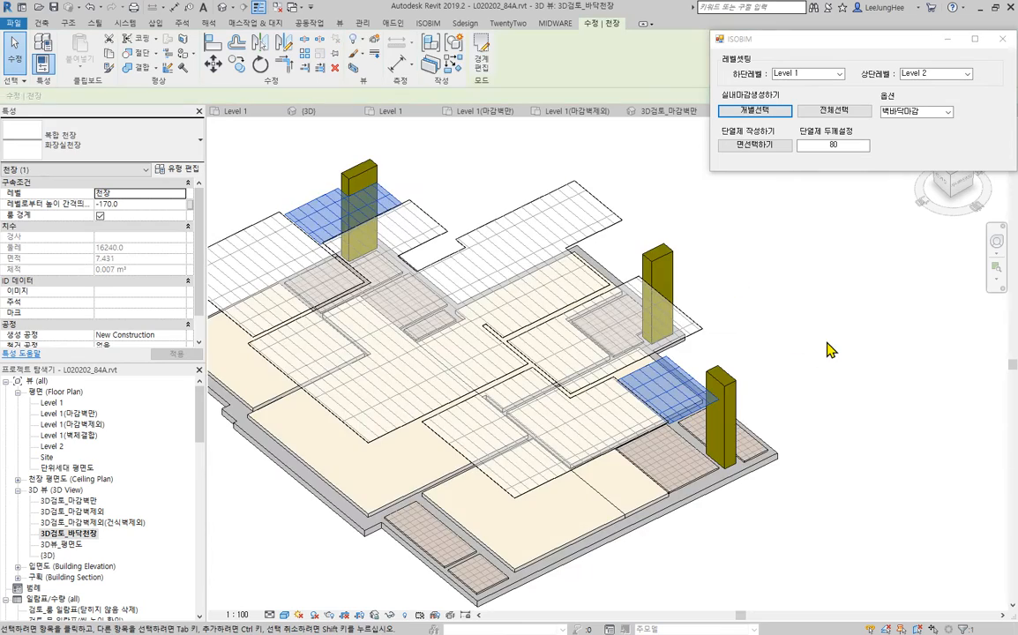
{"action": "left_click", "coordinate": [828, 345]}
{"action": "scroll", "coordinate": [828, 366], "scroll_direction": "down", "scroll_amount": 3}
{"action": "middle_click_drag", "start_coordinate": [832, 381], "coordinate": [863, 582], "text": "shift"}
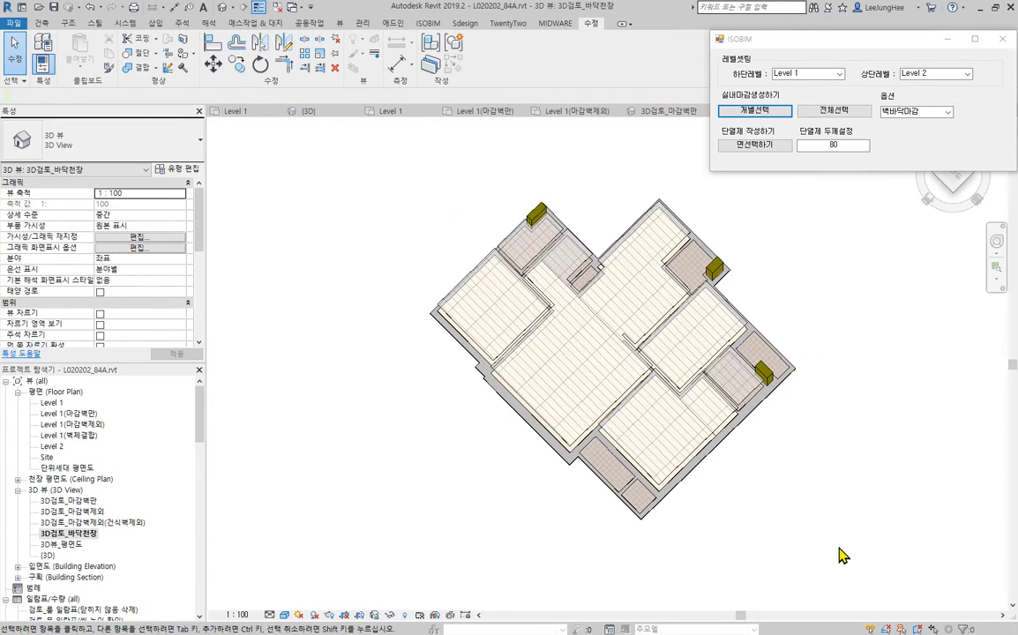
- Select the 기본천장 room ceiling that covers the apartment and open its boundary for editing
{"action": "scroll", "coordinate": [741, 416], "scroll_direction": "up", "scroll_amount": 3}
{"action": "scroll", "coordinate": [611, 331], "scroll_direction": "up", "scroll_amount": 3}
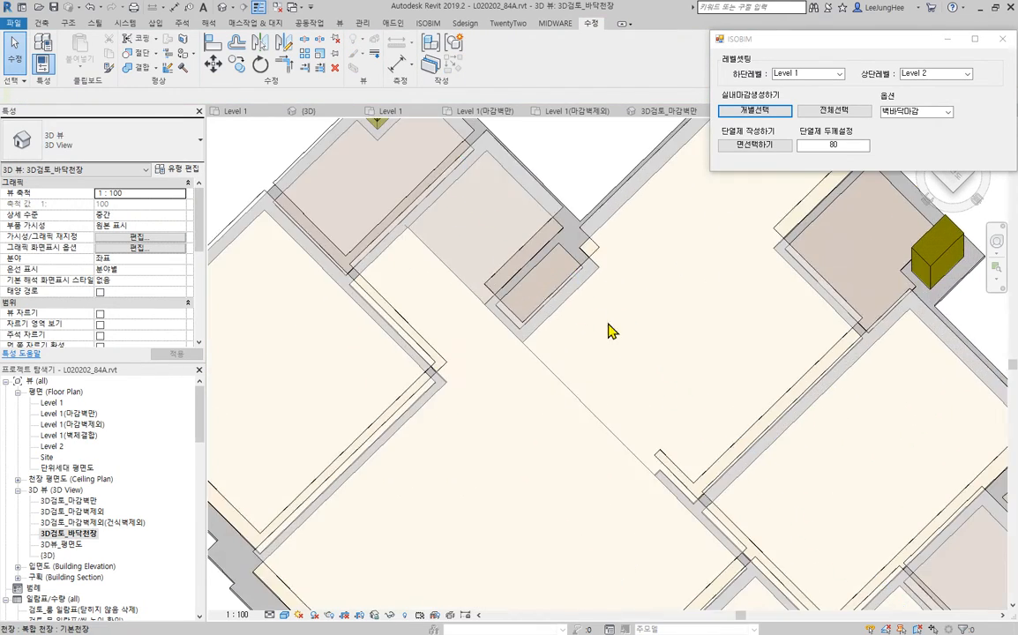
{"action": "scroll", "coordinate": [610, 331], "scroll_direction": "up", "scroll_amount": 4}
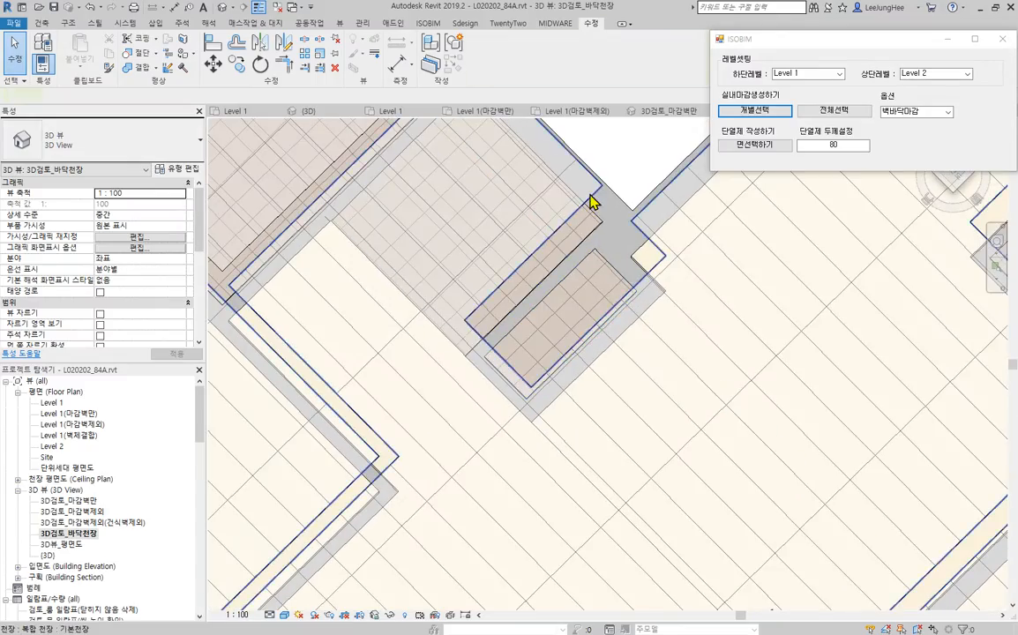
{"action": "left_click", "coordinate": [589, 196]}
{"action": "scroll", "coordinate": [593, 327], "scroll_direction": "down", "scroll_amount": 3}
{"action": "middle_click_drag", "start_coordinate": [590, 416], "coordinate": [556, 415], "text": "shift"}
{"action": "middle_click_drag", "start_coordinate": [659, 351], "coordinate": [667, 518]}
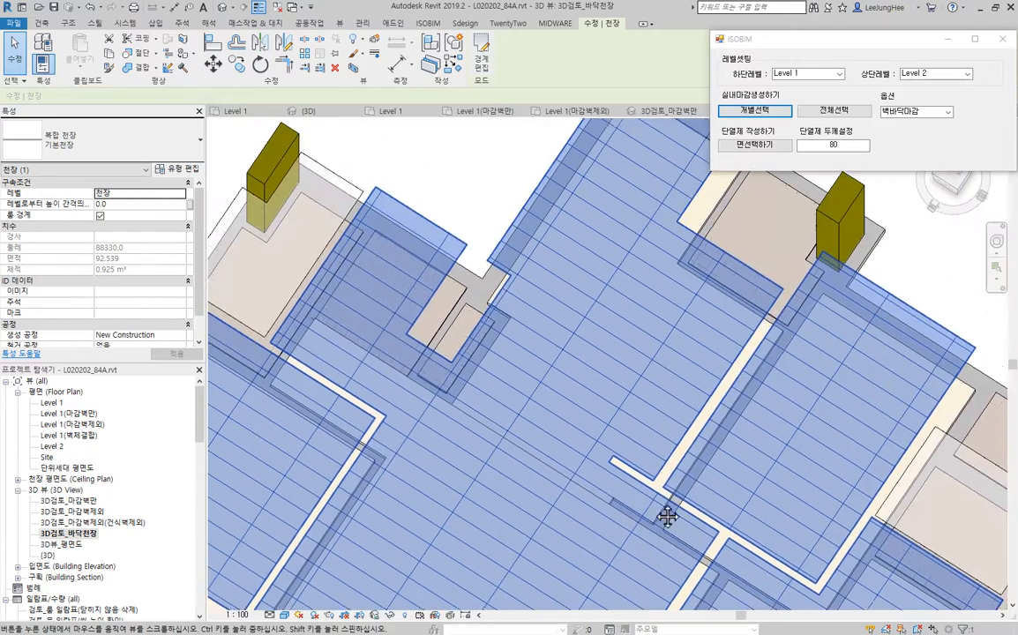
{"action": "scroll", "coordinate": [513, 287], "scroll_direction": "up", "scroll_amount": 3}
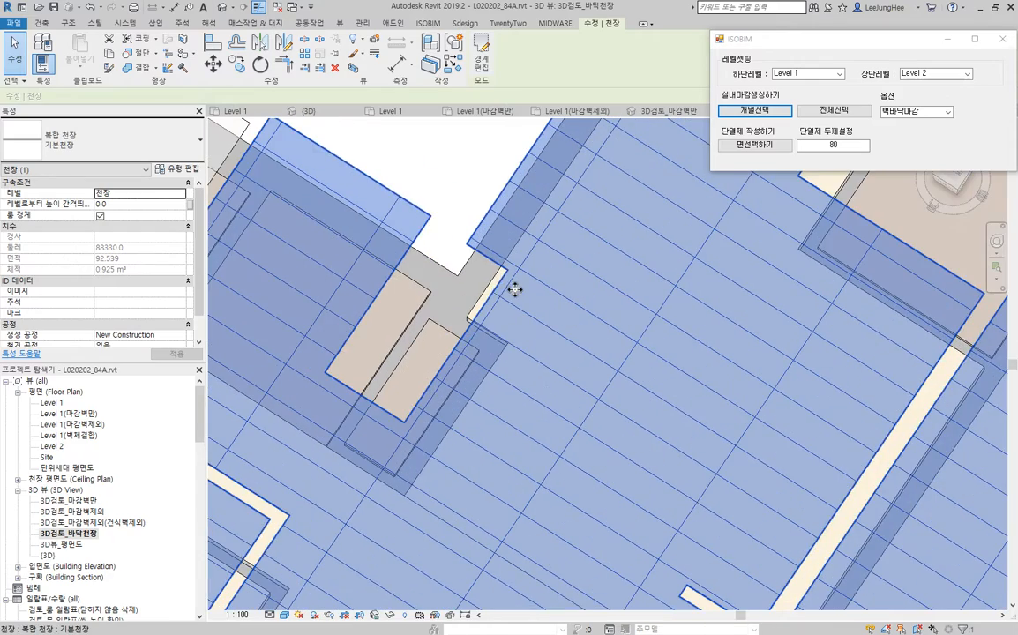
{"action": "left_click", "coordinate": [482, 68]}
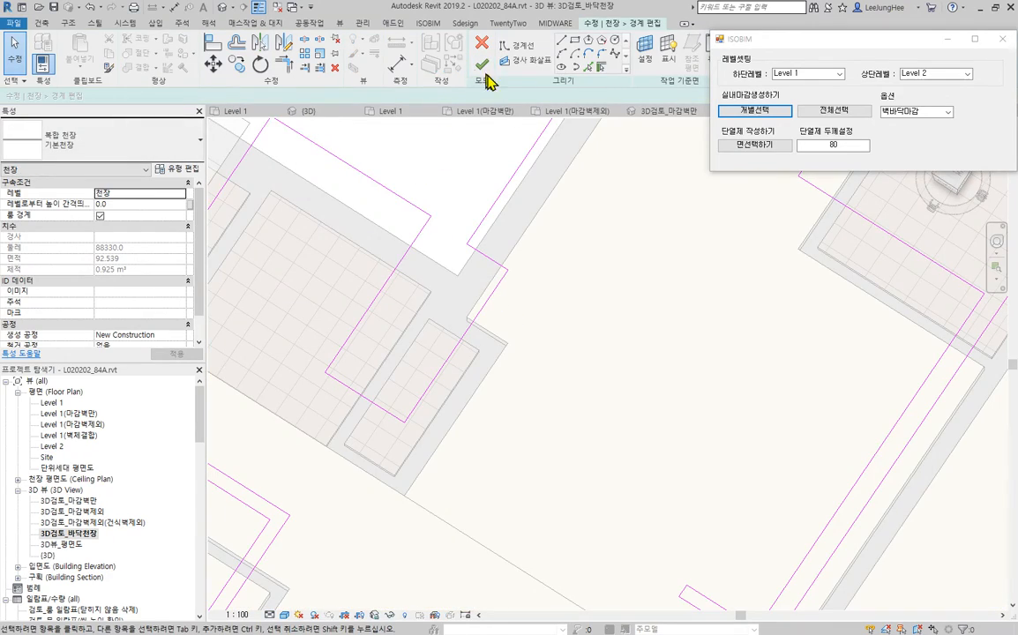
- Add ceiling boundary lines by picking the full tiled floor outline of the small closet beside the entrance, and finish the sketch
{"action": "scroll", "coordinate": [493, 357], "scroll_direction": "up", "scroll_amount": 3}
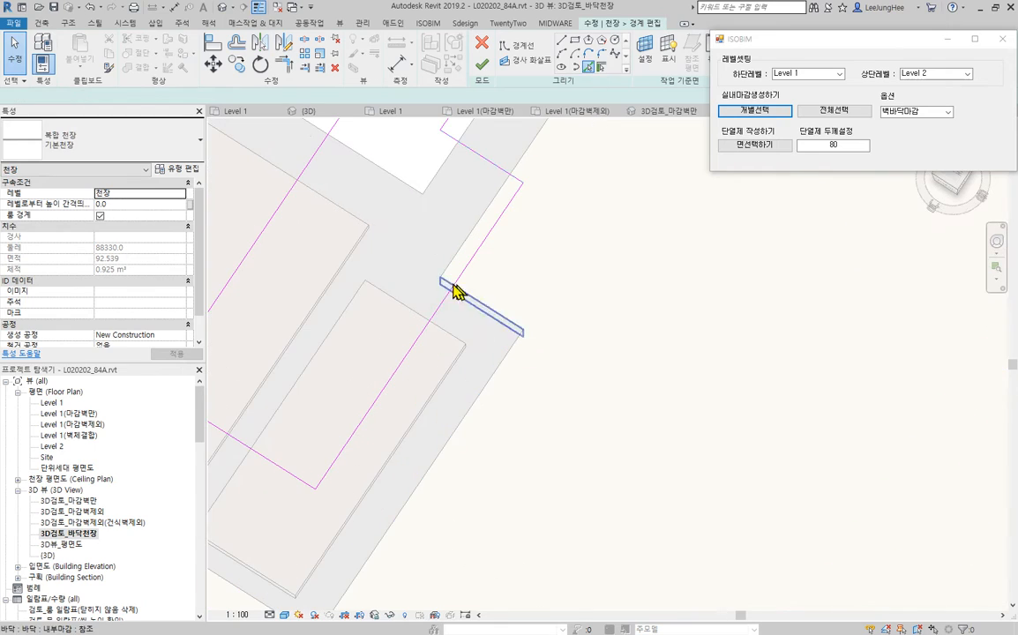
{"action": "left_click", "coordinate": [397, 311]}
{"action": "scroll", "coordinate": [391, 323], "scroll_direction": "down", "scroll_amount": 3}
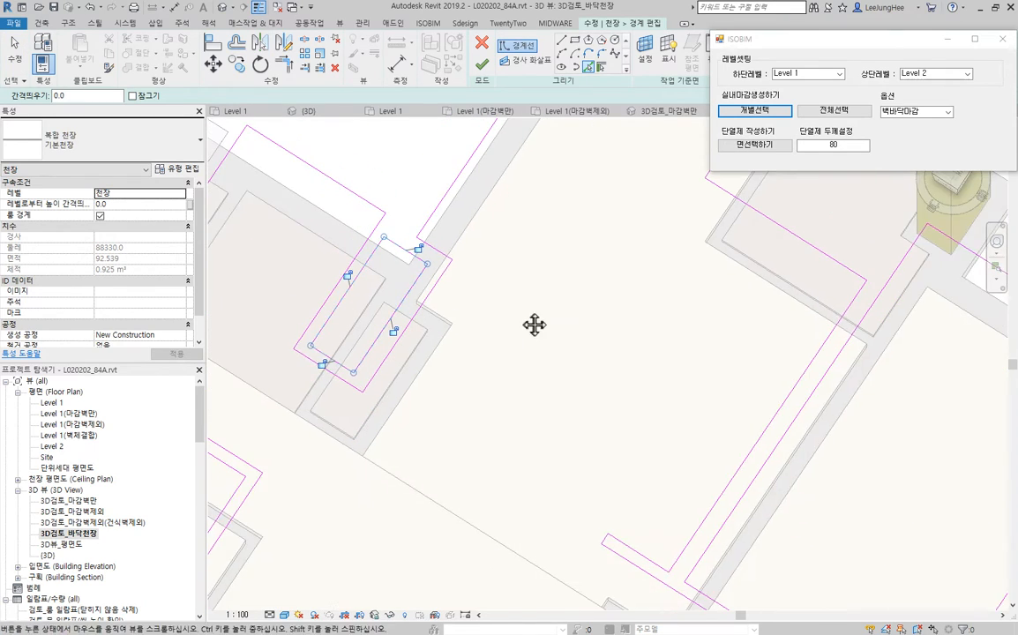
{"action": "middle_click_drag", "start_coordinate": [532, 324], "coordinate": [549, 342]}
{"action": "left_click", "coordinate": [482, 64]}
{"action": "scroll", "coordinate": [421, 193], "scroll_direction": "down", "scroll_amount": 6}
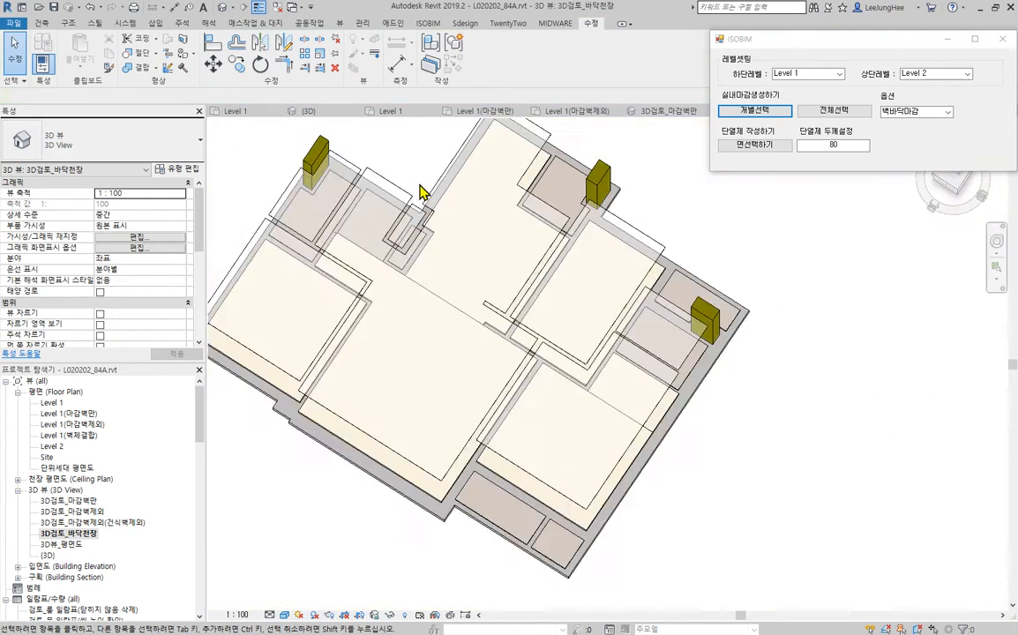
- Edit the boundary of the 발코니 천장 sample ceiling and delete its existing rectangular outline
{"action": "middle_click_drag", "start_coordinate": [1000, 561], "coordinate": [766, 412]}
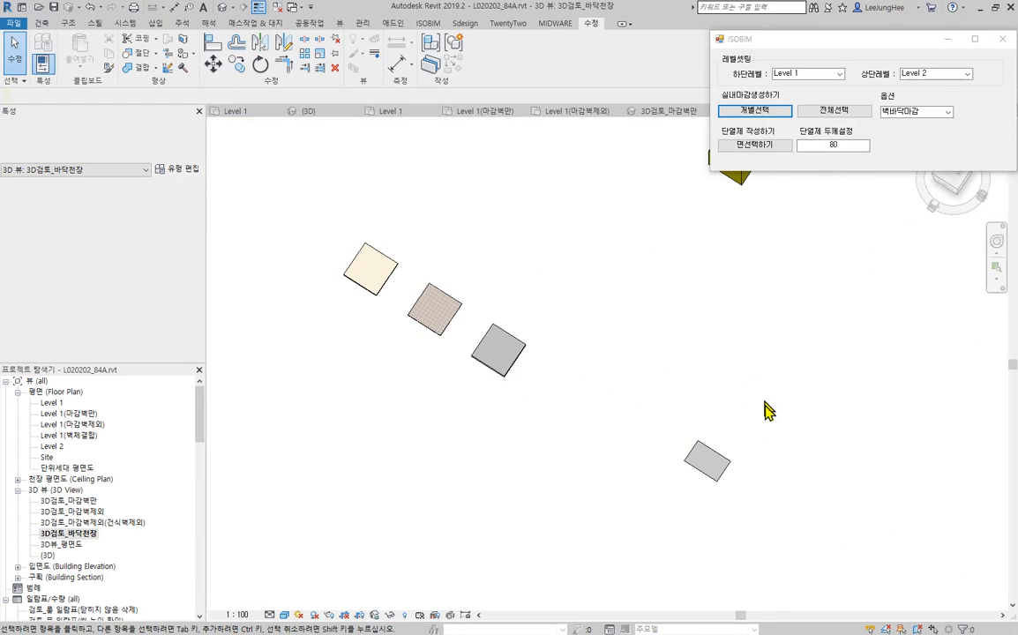
{"action": "double_click", "coordinate": [719, 463]}
{"action": "left_click_drag", "start_coordinate": [642, 376], "coordinate": [818, 561]}
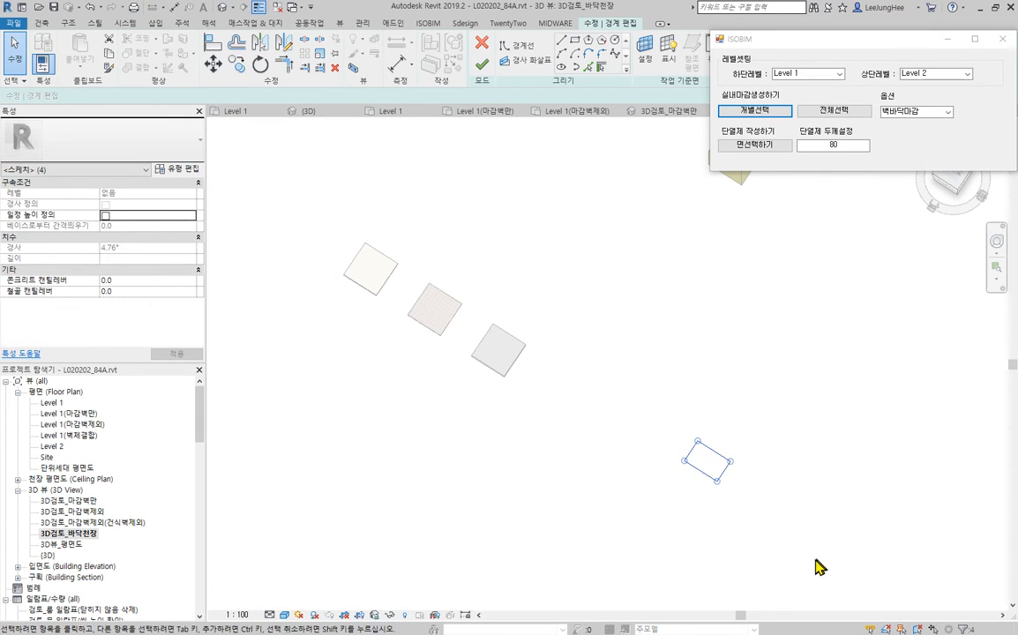
{"action": "key", "text": "Delete"}
{"action": "scroll", "coordinate": [761, 522], "scroll_direction": "down", "scroll_amount": 2}
- Create balcony ceiling boundary lines by picking the full tiled floor outlines of the two adjacent balconies outside the large bedroom
{"action": "middle_click_drag", "start_coordinate": [724, 481], "coordinate": [840, 586]}
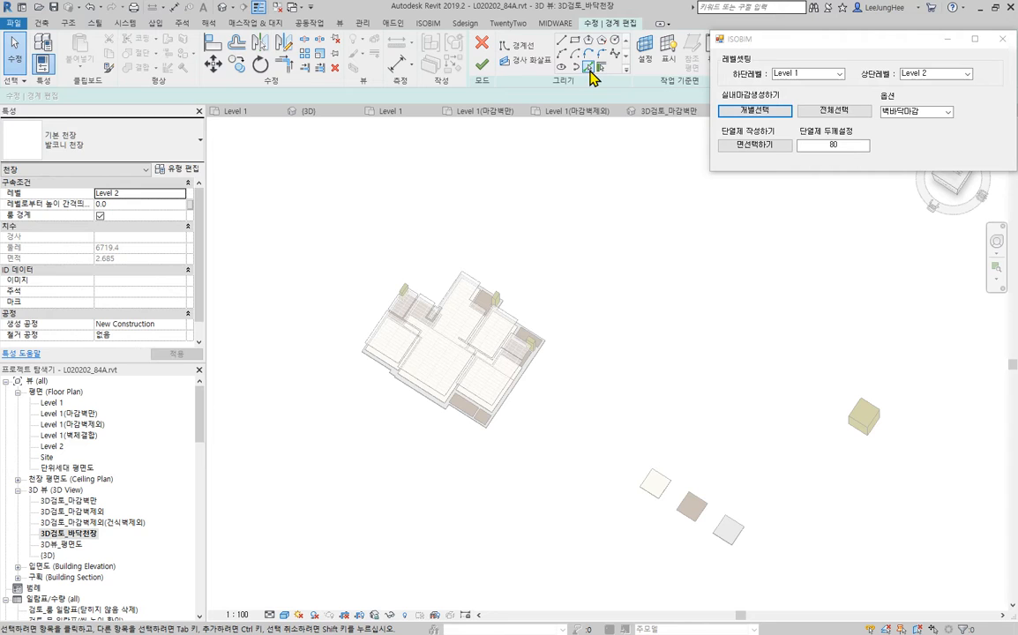
{"action": "scroll", "coordinate": [504, 313], "scroll_direction": "up", "scroll_amount": 6}
{"action": "middle_click_drag", "start_coordinate": [496, 530], "coordinate": [592, 448]}
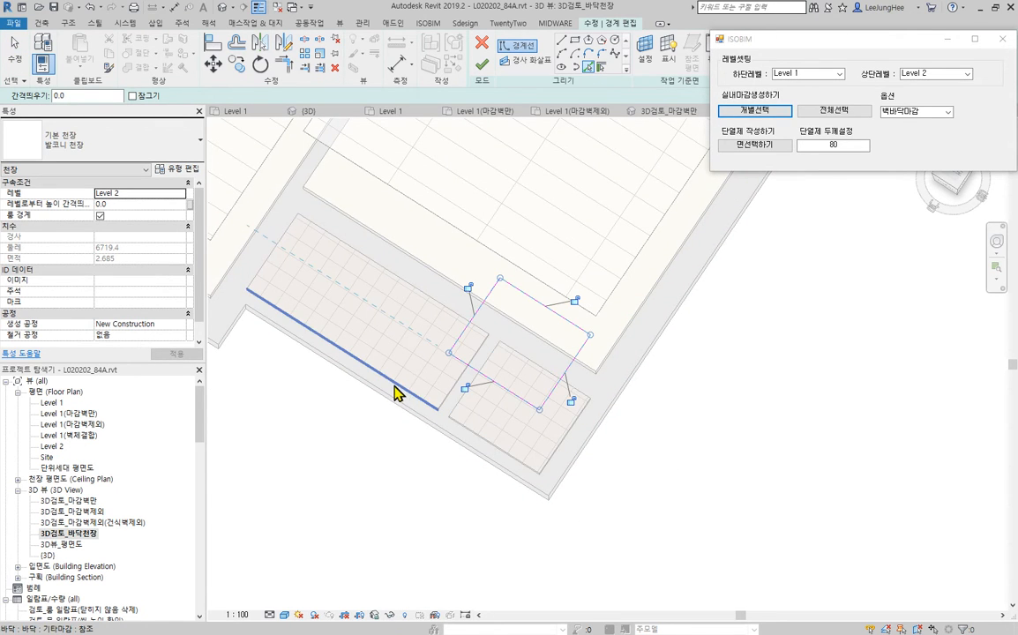
{"action": "scroll", "coordinate": [397, 392], "scroll_direction": "down", "scroll_amount": 3}
- Add boundary lines by picking the full floor outlines of the notched balcony beside the bathroom and the notched utility room beside the kitchen
{"action": "middle_click_drag", "start_coordinate": [741, 260], "coordinate": [607, 559]}
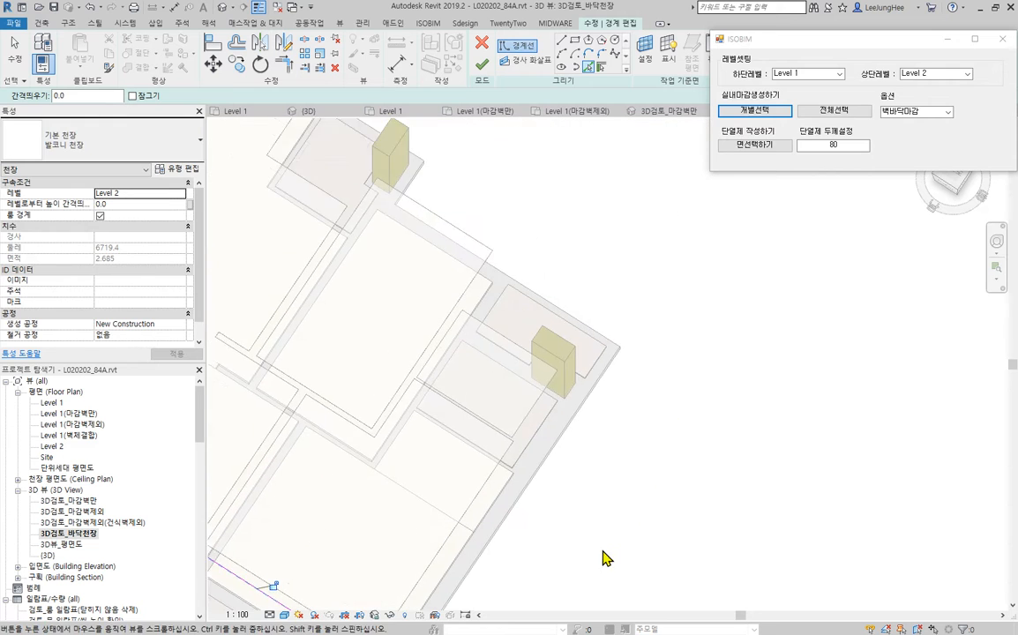
{"action": "scroll", "coordinate": [600, 464], "scroll_direction": "up", "scroll_amount": 3}
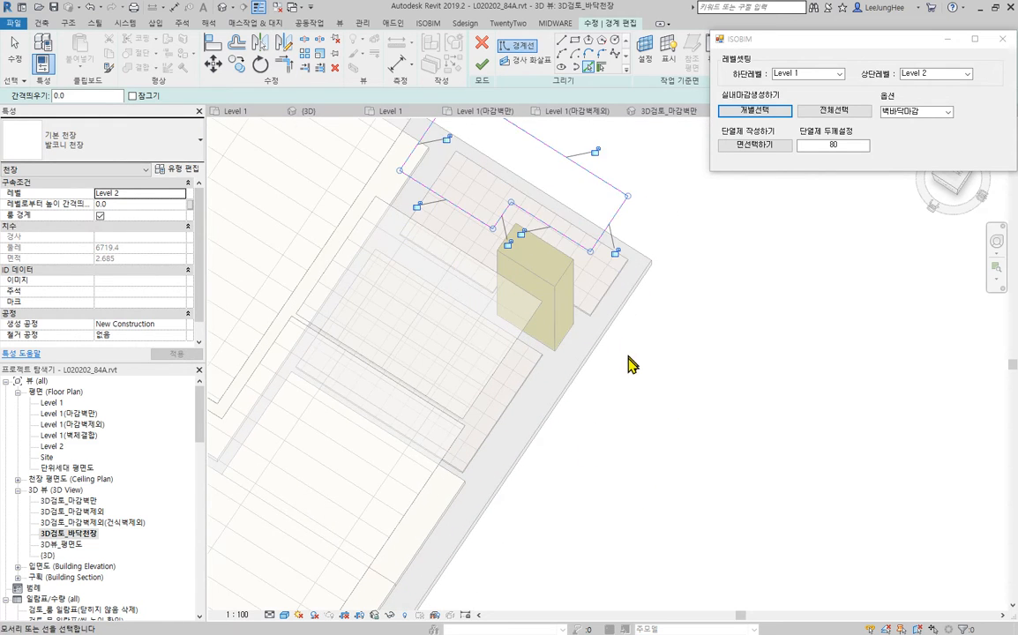
{"action": "scroll", "coordinate": [628, 364], "scroll_direction": "down", "scroll_amount": 4}
{"action": "middle_click_drag", "start_coordinate": [674, 466], "coordinate": [565, 318], "text": "shift"}
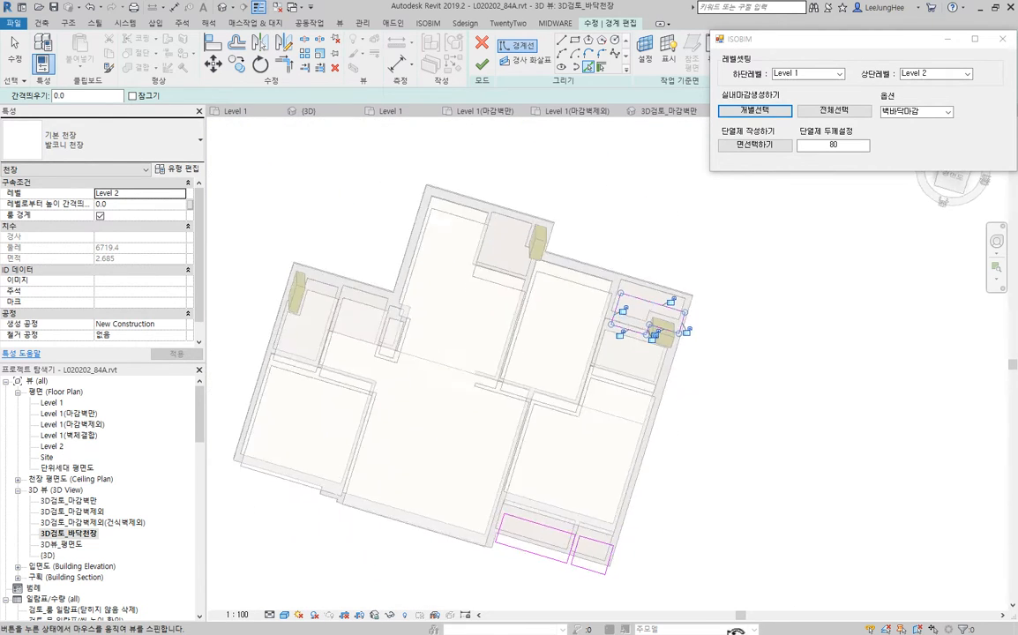
{"action": "scroll", "coordinate": [509, 291], "scroll_direction": "up", "scroll_amount": 5}
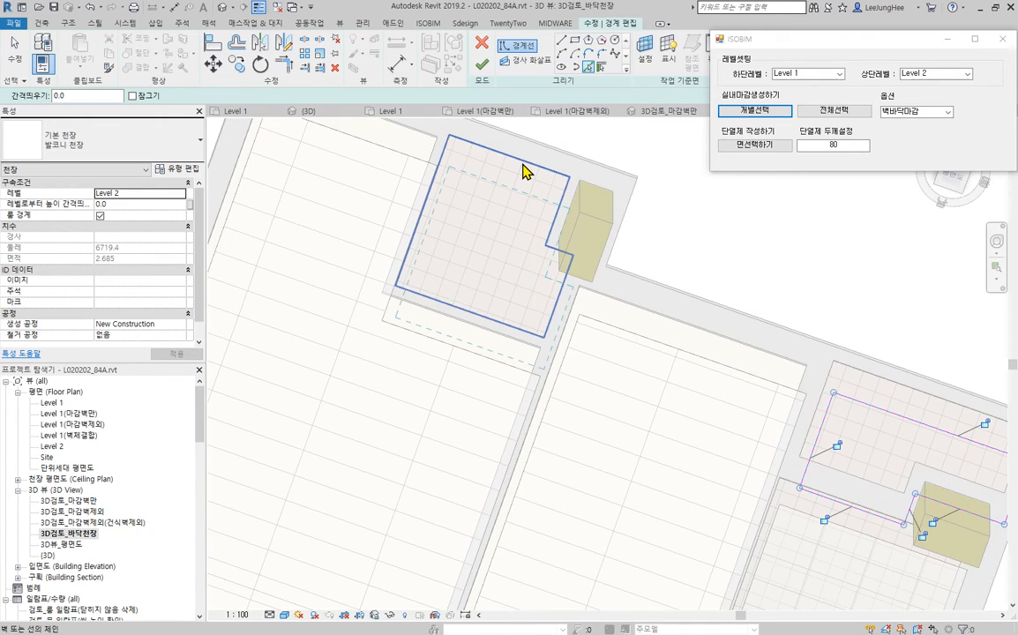
{"action": "scroll", "coordinate": [618, 379], "scroll_direction": "down", "scroll_amount": 4}
- End line picking, check the four balcony outlines and finish the 발코니 천장 boundary sketch
{"action": "middle_click_drag", "start_coordinate": [618, 380], "coordinate": [671, 307], "text": "shift"}
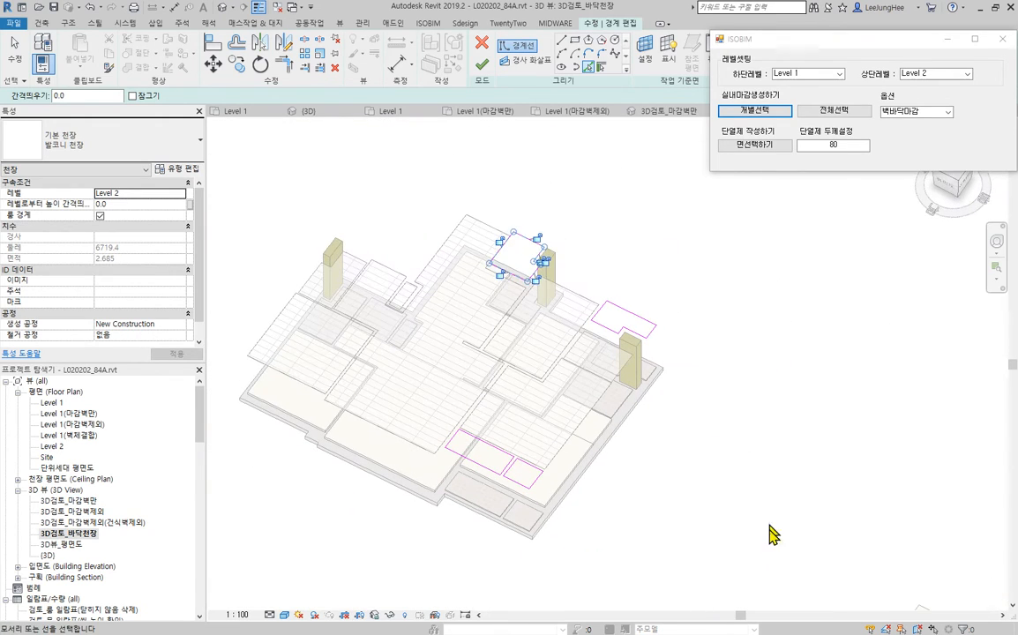
{"action": "middle_click_drag", "start_coordinate": [750, 307], "coordinate": [749, 368], "text": "shift"}
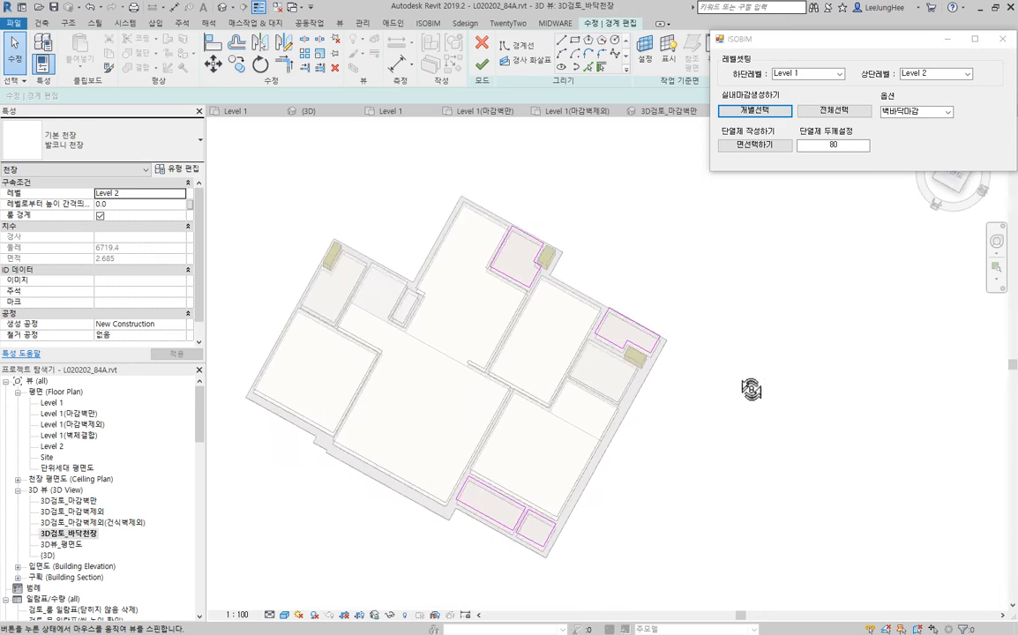
{"action": "middle_click_drag", "start_coordinate": [756, 281], "coordinate": [984, 423], "text": "shift"}
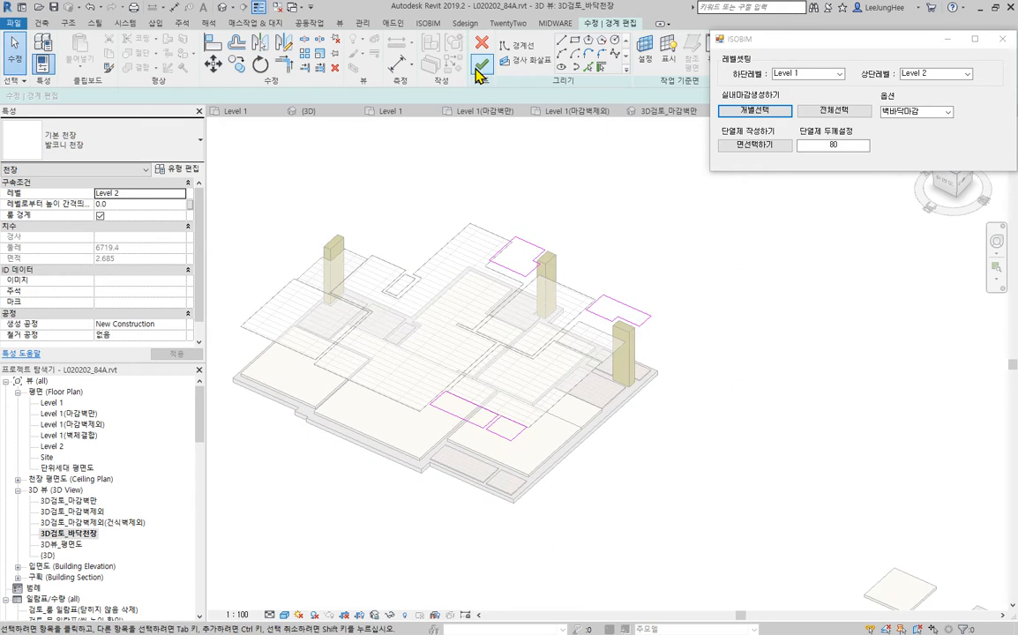
{"action": "left_click", "coordinate": [482, 67]}
{"action": "scroll", "coordinate": [785, 336], "scroll_direction": "down", "scroll_amount": 4}
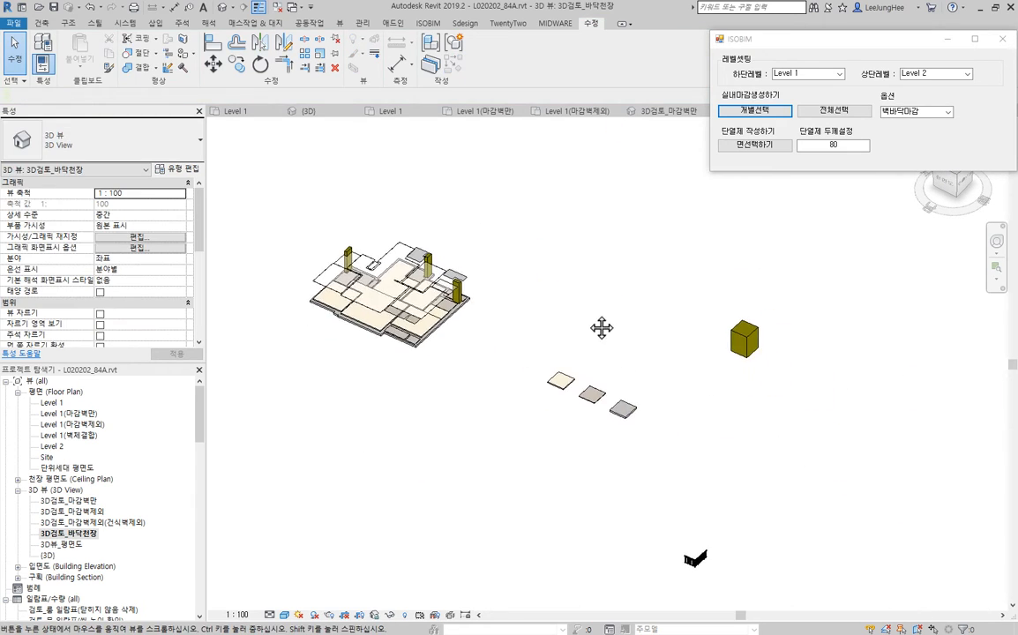
- Open the default {3D} view and examine the wall finishes of the bedrooms, bathrooms, entrance and kitchen
{"action": "middle_click_drag", "start_coordinate": [602, 329], "coordinate": [647, 365]}
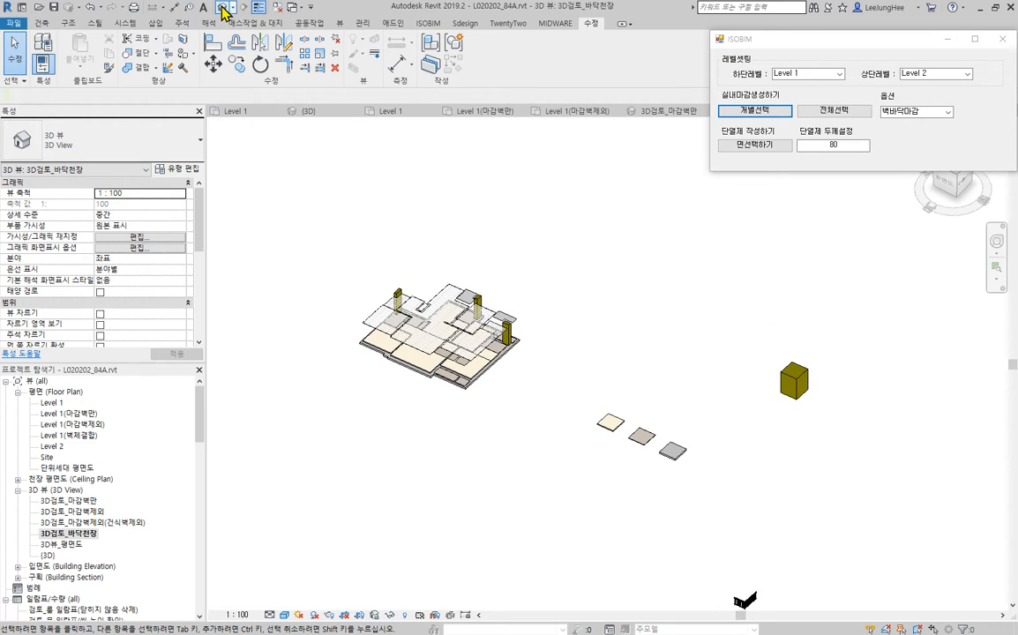
{"action": "left_click", "coordinate": [592, 368]}
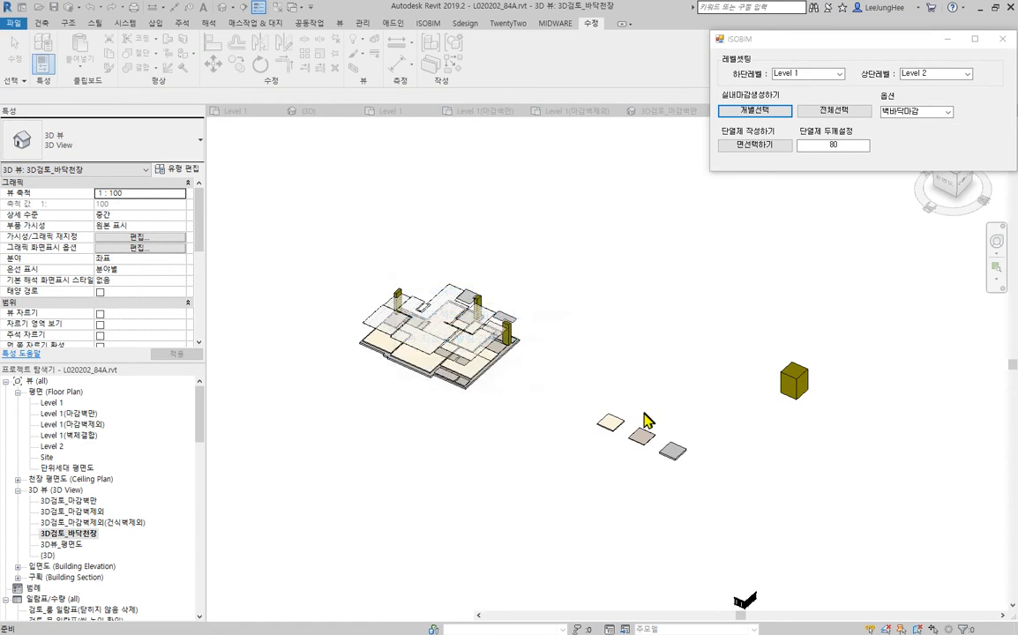
{"action": "middle_click_drag", "start_coordinate": [575, 309], "coordinate": [621, 363], "text": "shift"}
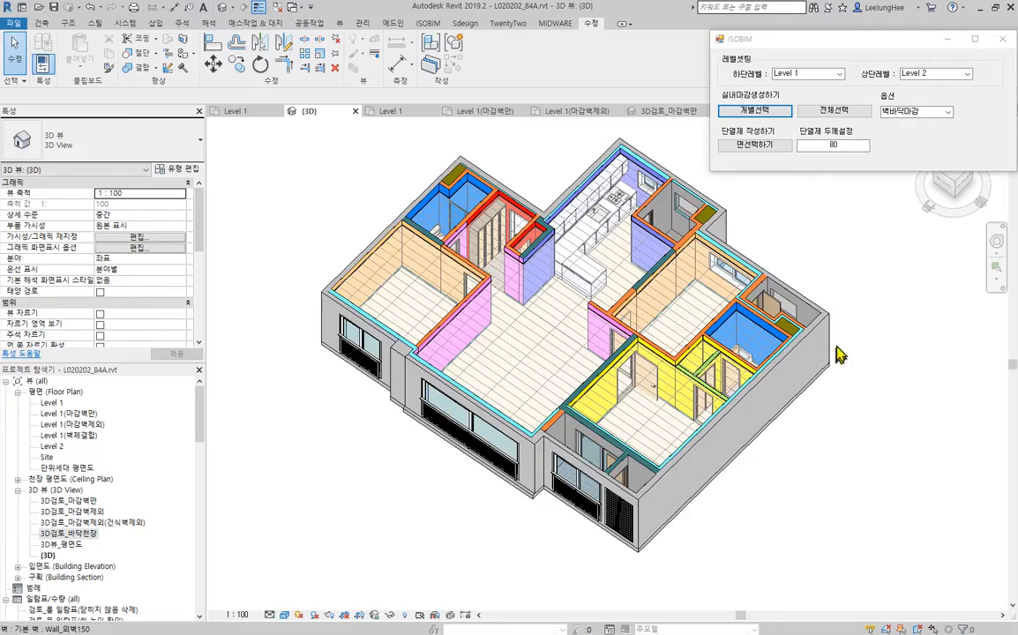
{"action": "scroll", "coordinate": [818, 345], "scroll_direction": "up", "scroll_amount": 5}
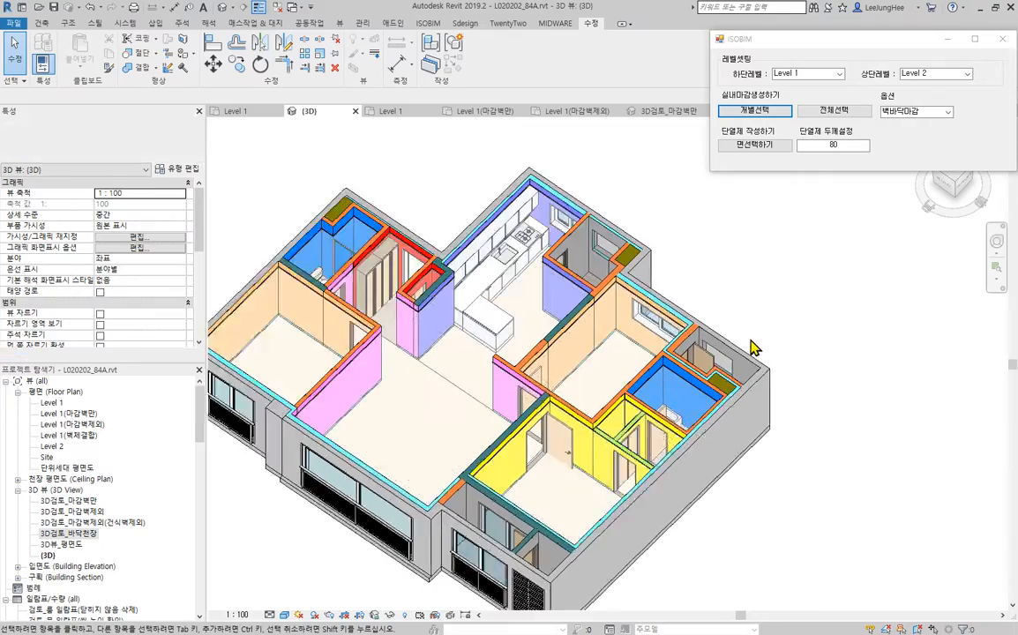
{"action": "middle_click_drag", "start_coordinate": [800, 400], "coordinate": [866, 497]}
{"action": "scroll", "coordinate": [894, 444], "scroll_direction": "up", "scroll_amount": 2}
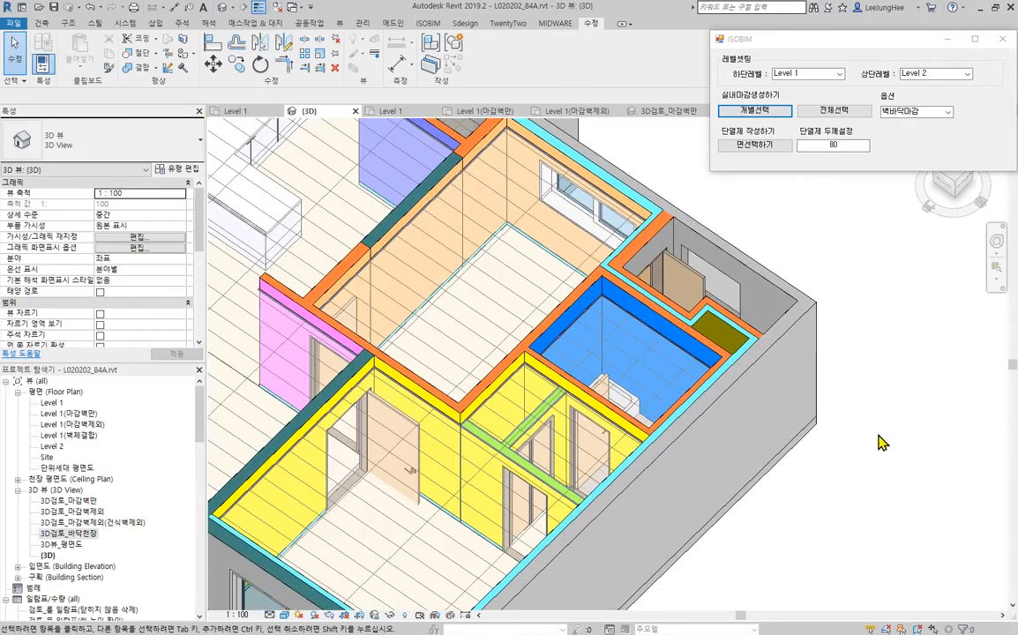
{"action": "scroll", "coordinate": [880, 443], "scroll_direction": "down", "scroll_amount": 3}
{"action": "middle_click_drag", "start_coordinate": [800, 518], "coordinate": [927, 514], "text": "shift"}
{"action": "middle_click_drag", "start_coordinate": [529, 393], "coordinate": [805, 400]}
{"action": "scroll", "coordinate": [548, 324], "scroll_direction": "up", "scroll_amount": 2}
{"action": "middle_click_drag", "start_coordinate": [731, 349], "coordinate": [842, 392]}
{"action": "middle_click_drag", "start_coordinate": [843, 328], "coordinate": [825, 362]}
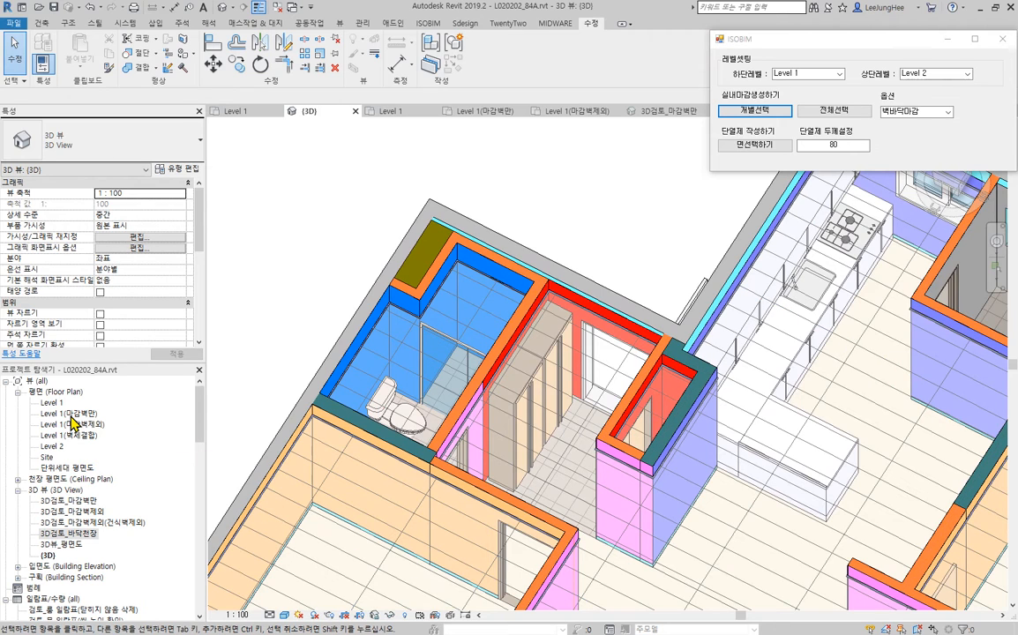
- Open the Level 1(마감벽만) floor plan at the kitchen
{"action": "left_click", "coordinate": [69, 413]}
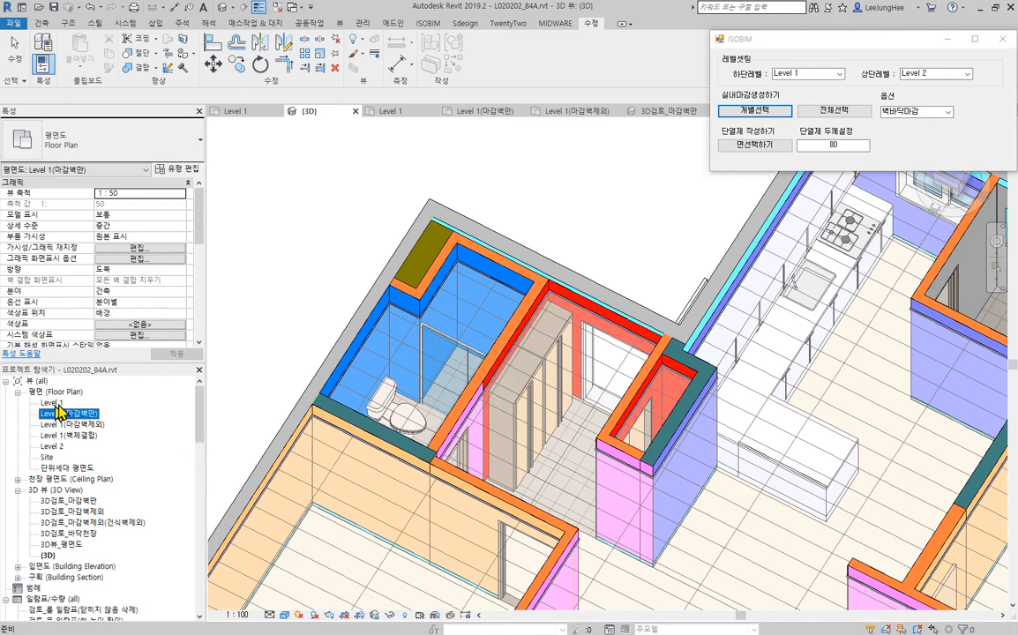
{"action": "double_click", "coordinate": [70, 413]}
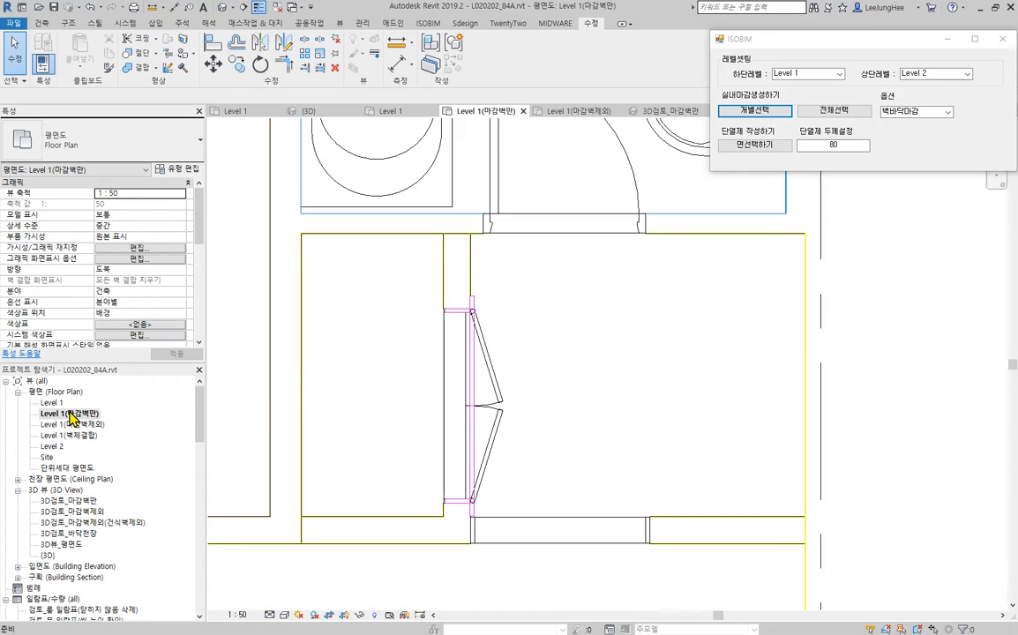
{"action": "scroll", "coordinate": [674, 376], "scroll_direction": "down", "scroll_amount": 5}
{"action": "middle_click_drag", "start_coordinate": [743, 403], "coordinate": [920, 529]}
{"action": "scroll", "coordinate": [528, 288], "scroll_direction": "up", "scroll_amount": 4}
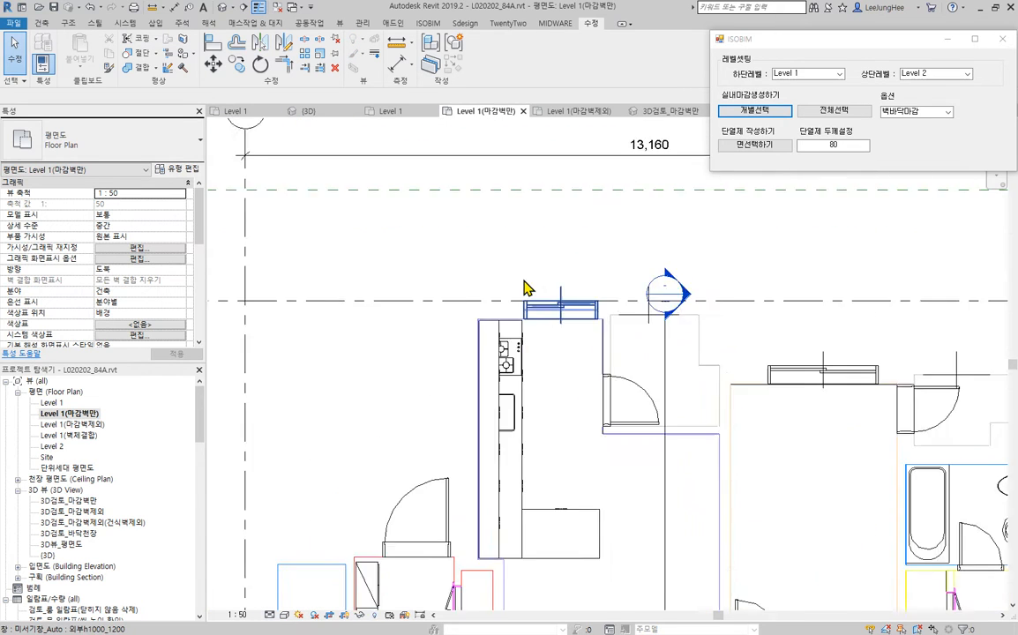
- Examine how the kitchen sink cabinets and the island counter sit against the surrounding wall finish lines
{"action": "scroll", "coordinate": [279, 289], "scroll_direction": "up", "scroll_amount": 6}
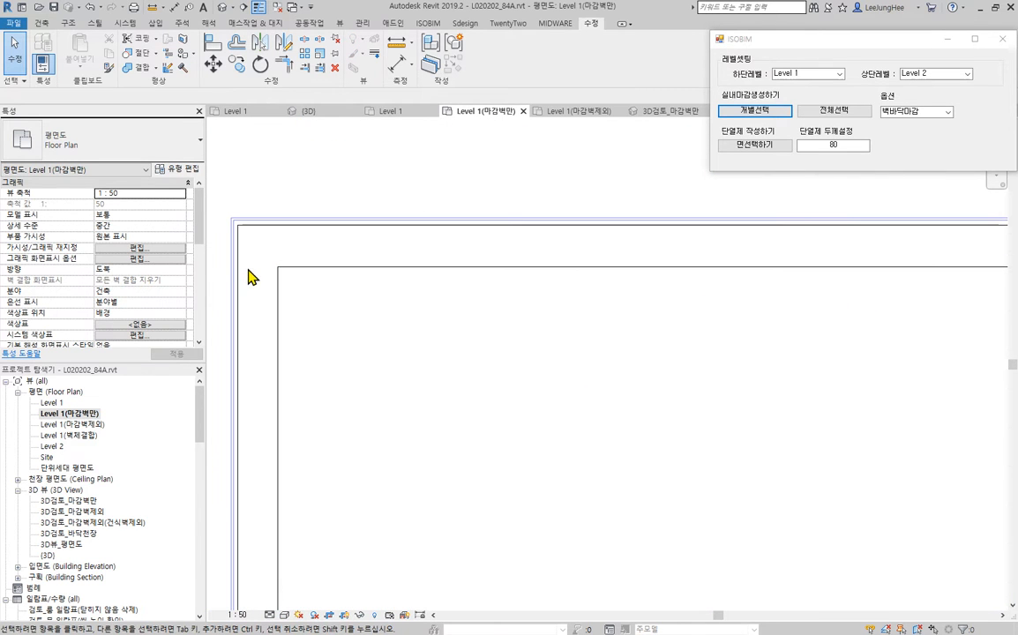
{"action": "scroll", "coordinate": [275, 258], "scroll_direction": "down", "scroll_amount": 8}
{"action": "middle_click_drag", "start_coordinate": [371, 434], "coordinate": [399, 57]}
{"action": "scroll", "coordinate": [460, 392], "scroll_direction": "down", "scroll_amount": 4}
{"action": "middle_click_drag", "start_coordinate": [545, 420], "coordinate": [543, 391]}
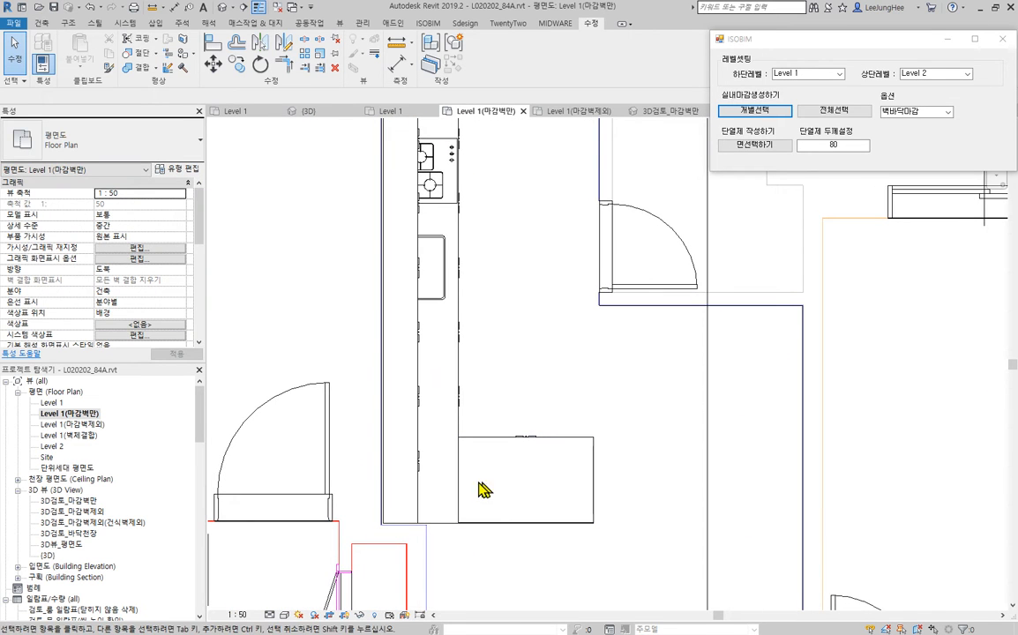
{"action": "scroll", "coordinate": [497, 450], "scroll_direction": "down", "scroll_amount": 3}
{"action": "middle_click_drag", "start_coordinate": [466, 414], "coordinate": [418, 403]}
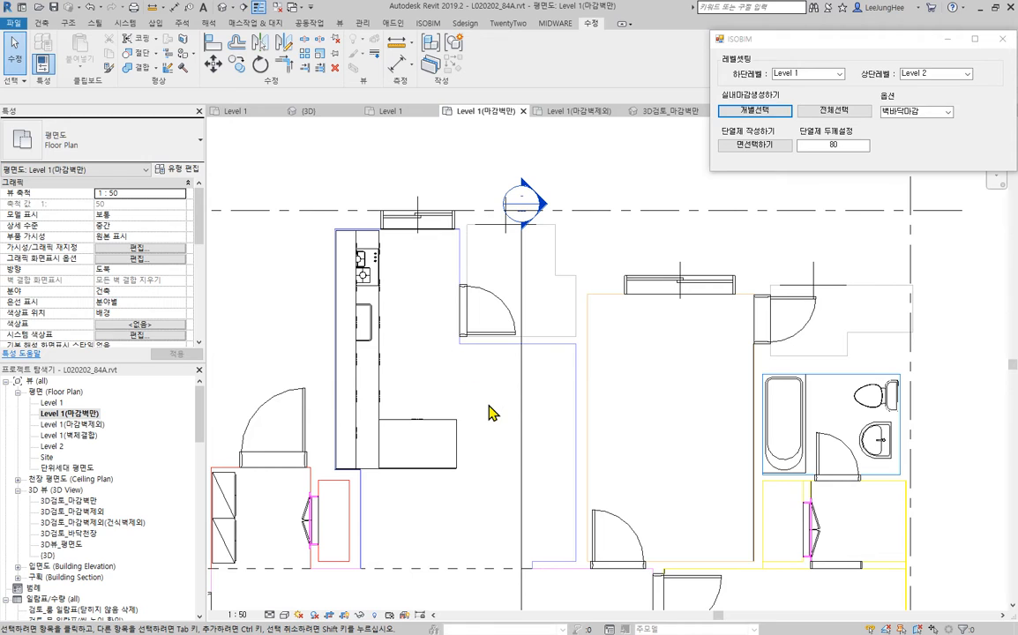
{"action": "left_click", "coordinate": [441, 472]}
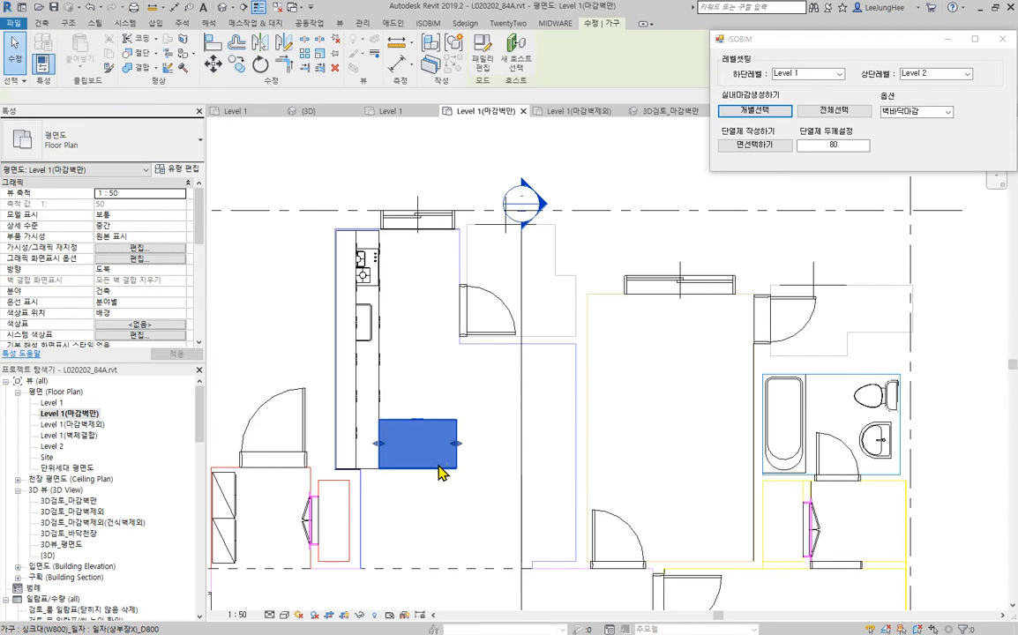
{"action": "left_click", "coordinate": [318, 374]}
- Align the end and back edges of the kitchen range cabinet run to the adjoining wall finish faces
{"action": "scroll", "coordinate": [348, 227], "scroll_direction": "up", "scroll_amount": 6}
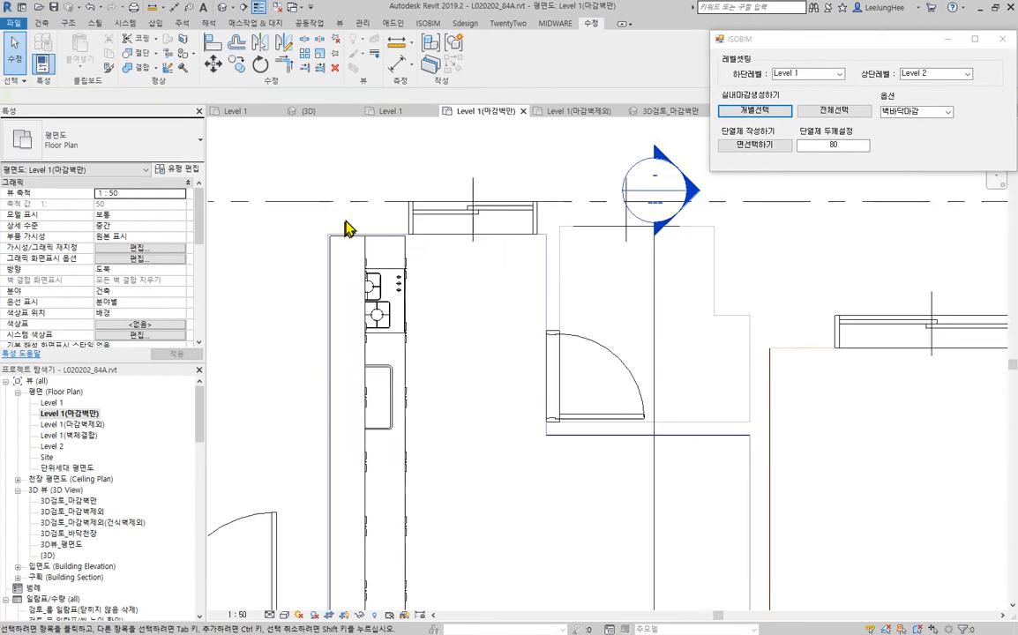
{"action": "left_click", "coordinate": [217, 53]}
{"action": "scroll", "coordinate": [321, 216], "scroll_direction": "up", "scroll_amount": 5}
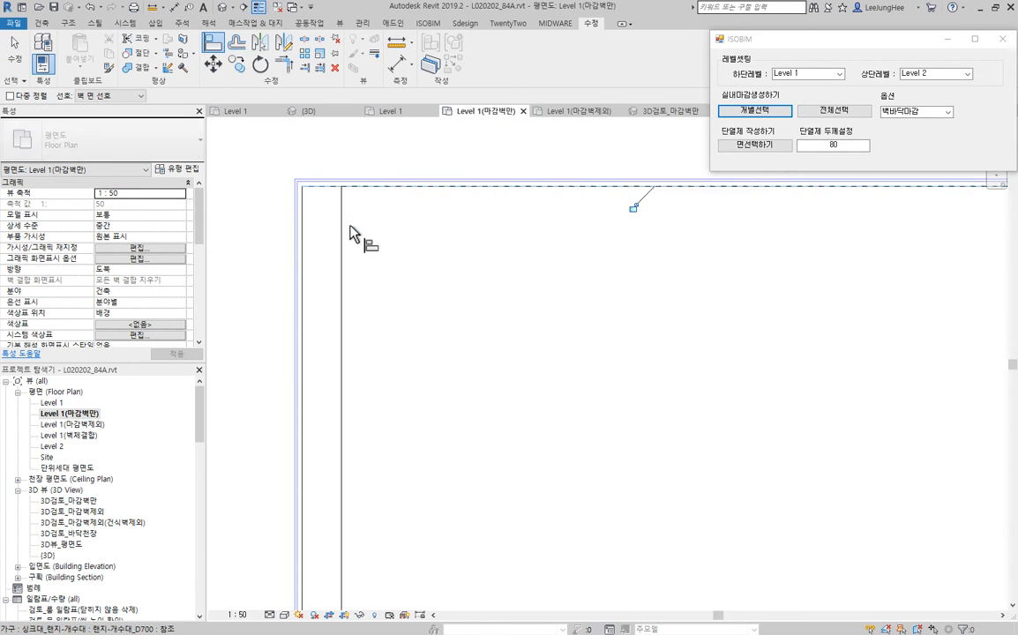
{"action": "scroll", "coordinate": [425, 371], "scroll_direction": "down", "scroll_amount": 4}
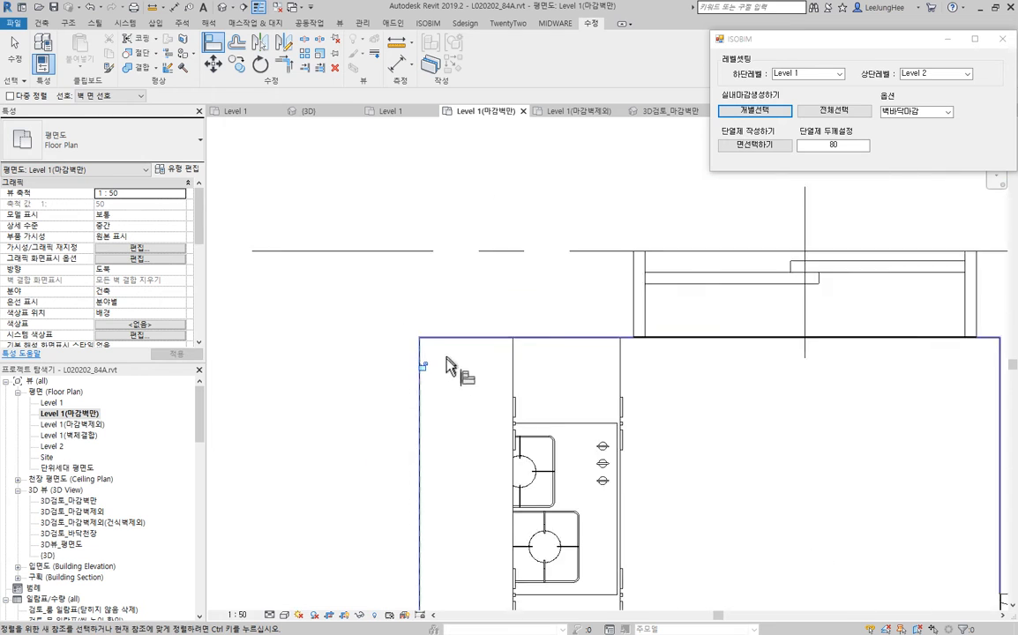
- Align the lower end of the kitchen range cabinet run to the adjoining wall finish face and finish aligning
{"action": "scroll", "coordinate": [450, 363], "scroll_direction": "down", "scroll_amount": 3}
{"action": "middle_click_drag", "start_coordinate": [535, 362], "coordinate": [499, 159]}
{"action": "middle_click_drag", "start_coordinate": [505, 446], "coordinate": [457, 221]}
{"action": "scroll", "coordinate": [407, 366], "scroll_direction": "up", "scroll_amount": 6}
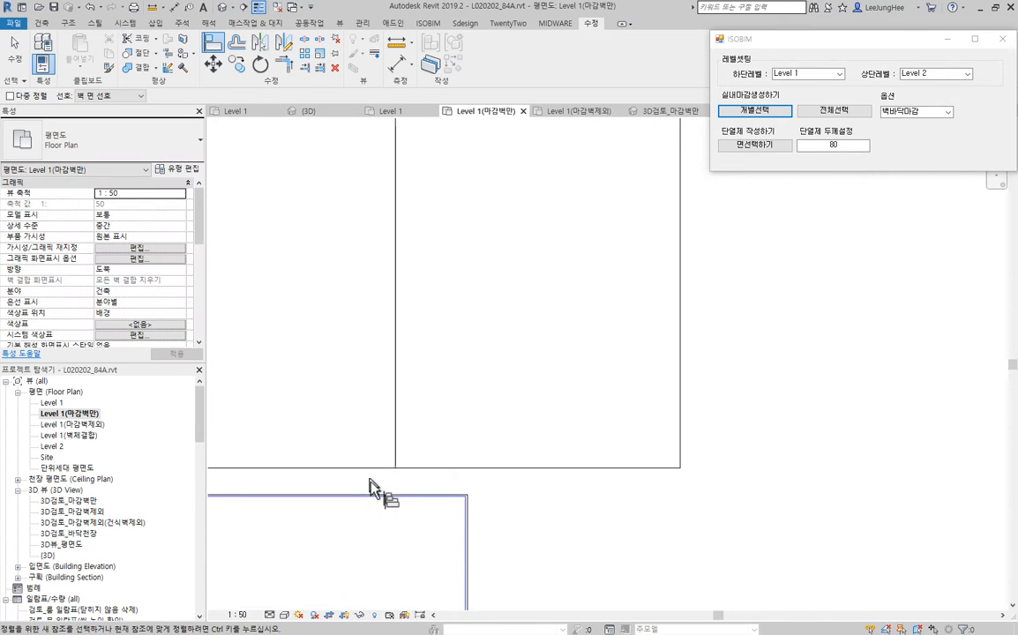
{"action": "scroll", "coordinate": [371, 480], "scroll_direction": "up", "scroll_amount": 3}
{"action": "middle_click_drag", "start_coordinate": [523, 488], "coordinate": [268, 341]}
{"action": "scroll", "coordinate": [365, 357], "scroll_direction": "up", "scroll_amount": 2}
{"action": "scroll", "coordinate": [355, 356], "scroll_direction": "down", "scroll_amount": 5}
{"action": "scroll", "coordinate": [353, 356], "scroll_direction": "up", "scroll_amount": 3}
{"action": "middle_click_drag", "start_coordinate": [287, 269], "coordinate": [472, 434]}
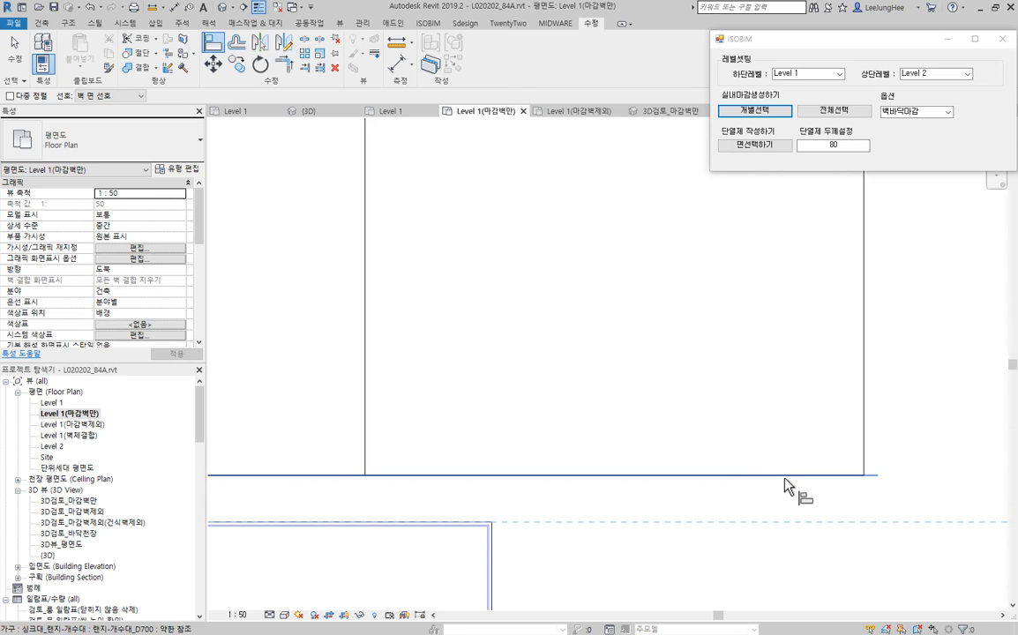
{"action": "scroll", "coordinate": [708, 438], "scroll_direction": "down", "scroll_amount": 6}
{"action": "middle_click_drag", "start_coordinate": [811, 380], "coordinate": [588, 493]}
{"action": "scroll", "coordinate": [734, 443], "scroll_direction": "down", "scroll_amount": 2}
{"action": "middle_click_drag", "start_coordinate": [745, 448], "coordinate": [572, 446]}
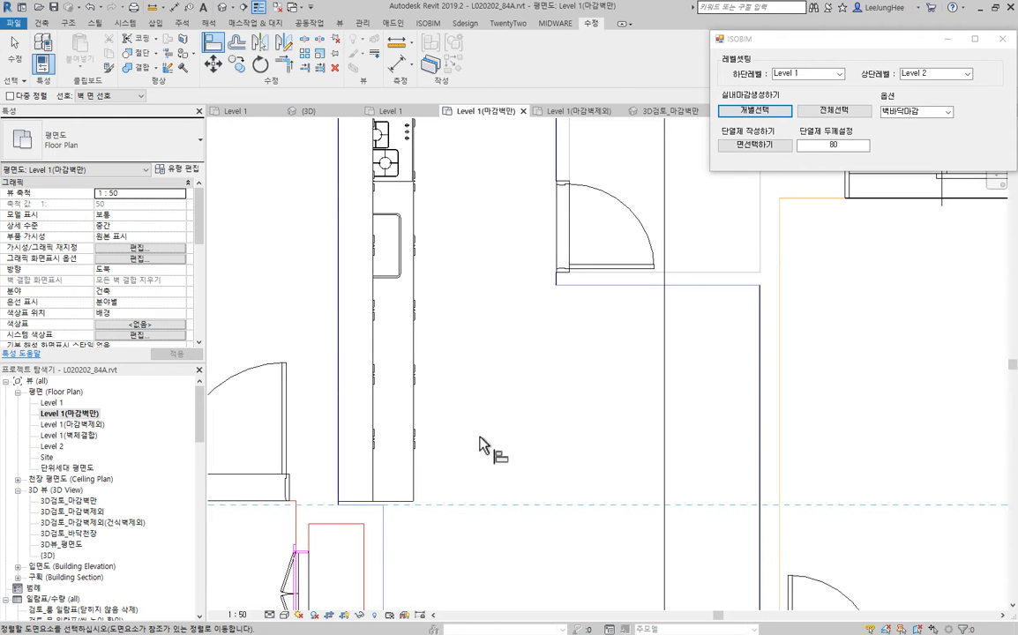
{"action": "middle_click_drag", "start_coordinate": [489, 480], "coordinate": [523, 410]}
{"action": "scroll", "coordinate": [395, 436], "scroll_direction": "up", "scroll_amount": 4}
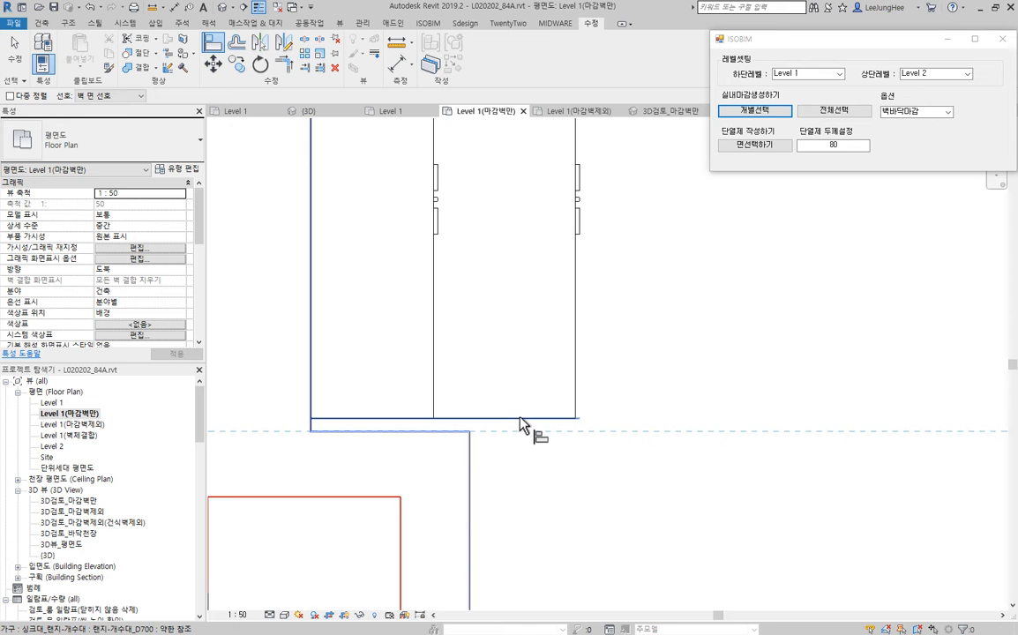
{"action": "left_click", "coordinate": [572, 420]}
{"action": "scroll", "coordinate": [588, 436], "scroll_direction": "down", "scroll_amount": 3}
{"action": "scroll", "coordinate": [625, 373], "scroll_direction": "down", "scroll_amount": 3}
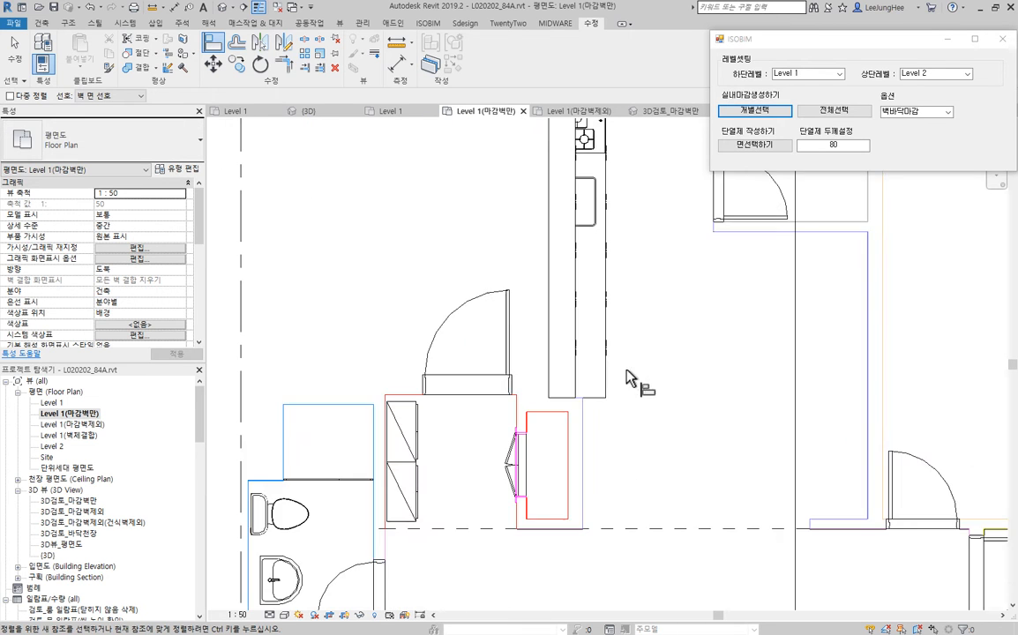
{"action": "middle_click_drag", "start_coordinate": [668, 317], "coordinate": [558, 381]}
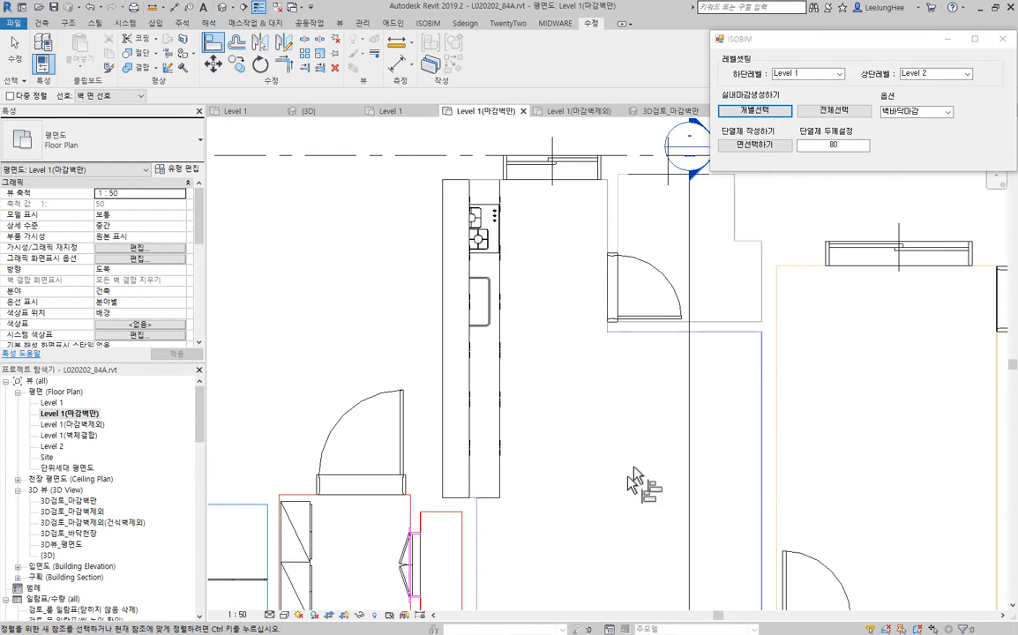
{"action": "middle_click_drag", "start_coordinate": [634, 468], "coordinate": [637, 430]}
{"action": "middle_click_drag", "start_coordinate": [585, 453], "coordinate": [580, 336]}
{"action": "middle_click_drag", "start_coordinate": [386, 433], "coordinate": [653, 327]}
{"action": "scroll", "coordinate": [466, 352], "scroll_direction": "up", "scroll_amount": 4}
{"action": "key", "text": "Escape"}
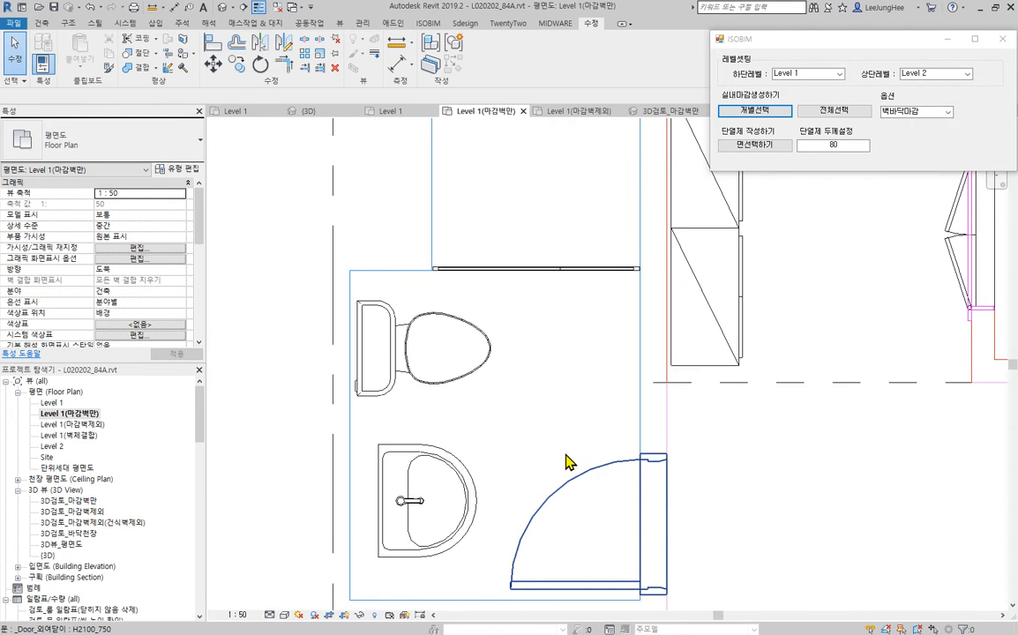
- Align the back edge of the washbasin in the bathroom beside the entrance to the bathroom wall finish face
{"action": "middle_click_drag", "start_coordinate": [458, 476], "coordinate": [536, 473]}
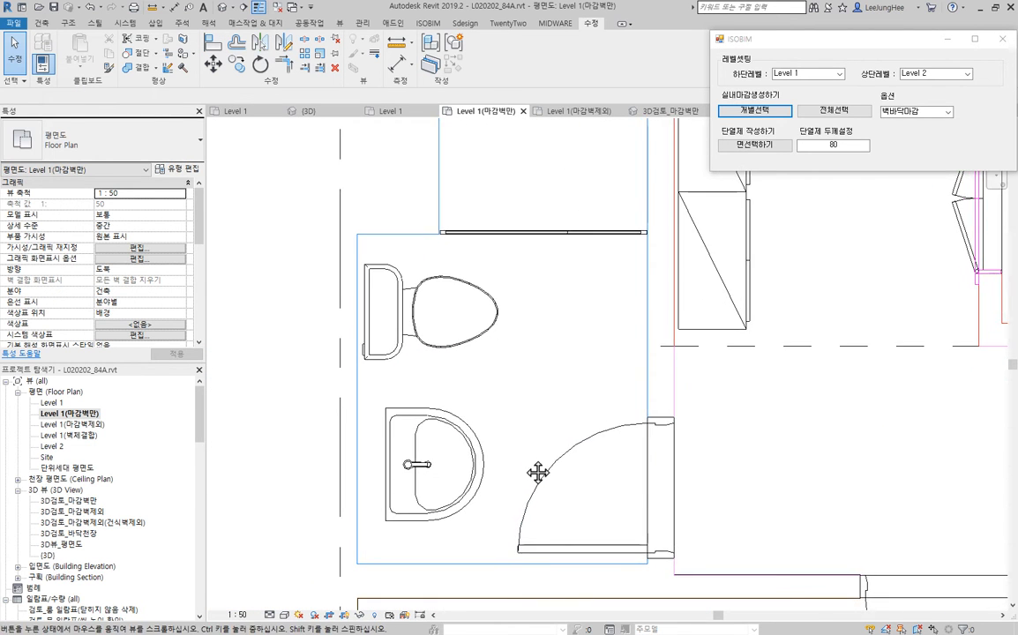
{"action": "scroll", "coordinate": [437, 441], "scroll_direction": "up", "scroll_amount": 3}
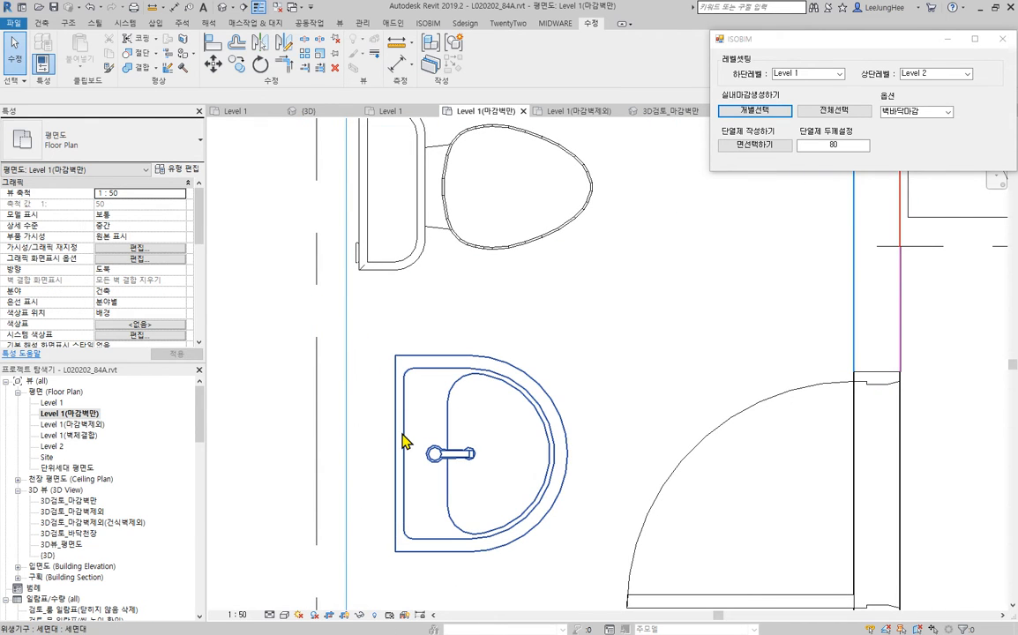
{"action": "left_click", "coordinate": [213, 53]}
{"action": "middle_click_drag", "start_coordinate": [466, 284], "coordinate": [548, 238]}
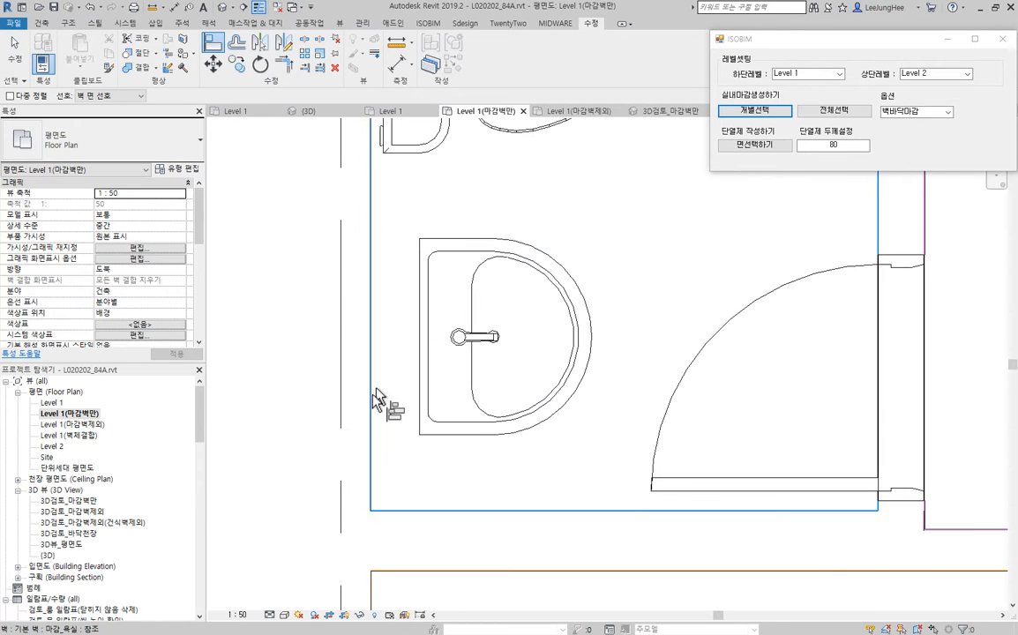
{"action": "scroll", "coordinate": [323, 328], "scroll_direction": "up", "scroll_amount": 4}
{"action": "scroll", "coordinate": [300, 274], "scroll_direction": "up", "scroll_amount": 3}
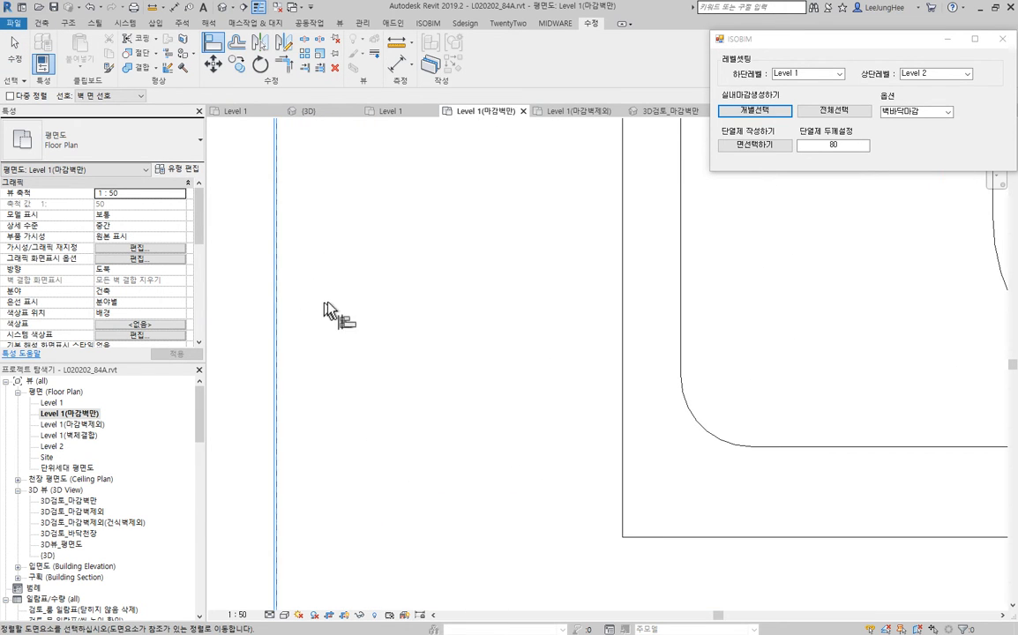
{"action": "scroll", "coordinate": [328, 309], "scroll_direction": "down", "scroll_amount": 4}
{"action": "middle_click_drag", "start_coordinate": [389, 287], "coordinate": [411, 494]}
{"action": "left_click", "coordinate": [434, 479]}
{"action": "scroll", "coordinate": [441, 371], "scroll_direction": "down", "scroll_amount": 2}
- Align the back of the toilet in the same bathroom to the inner face of the bathroom wall finish
{"action": "middle_click_drag", "start_coordinate": [444, 282], "coordinate": [429, 257]}
{"action": "scroll", "coordinate": [337, 401], "scroll_direction": "up", "scroll_amount": 2}
{"action": "scroll", "coordinate": [361, 519], "scroll_direction": "up", "scroll_amount": 2}
{"action": "scroll", "coordinate": [361, 355], "scroll_direction": "up", "scroll_amount": 2}
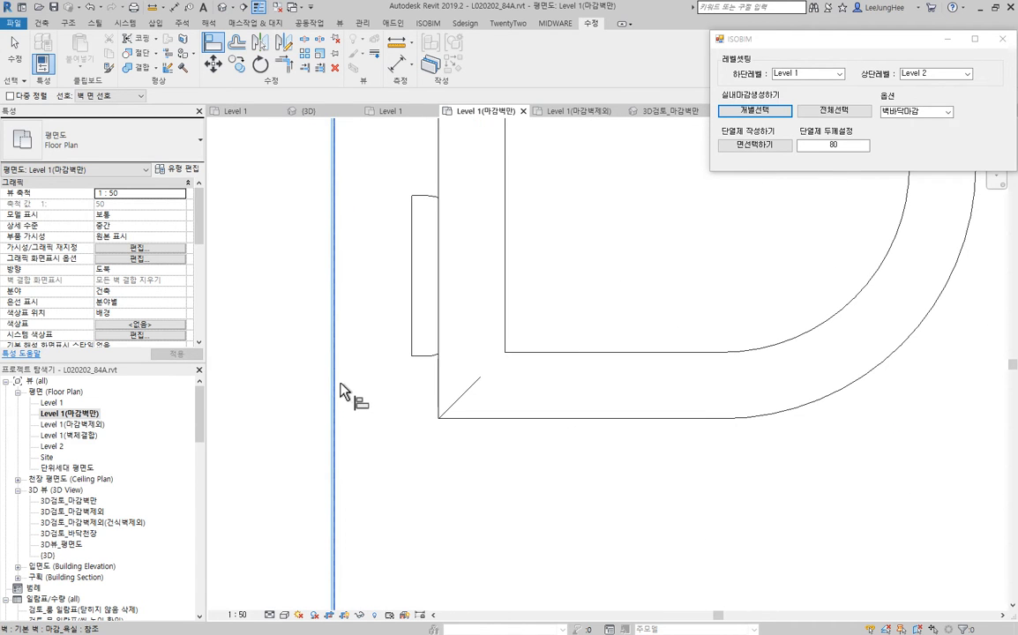
{"action": "scroll", "coordinate": [411, 353], "scroll_direction": "down", "scroll_amount": 3}
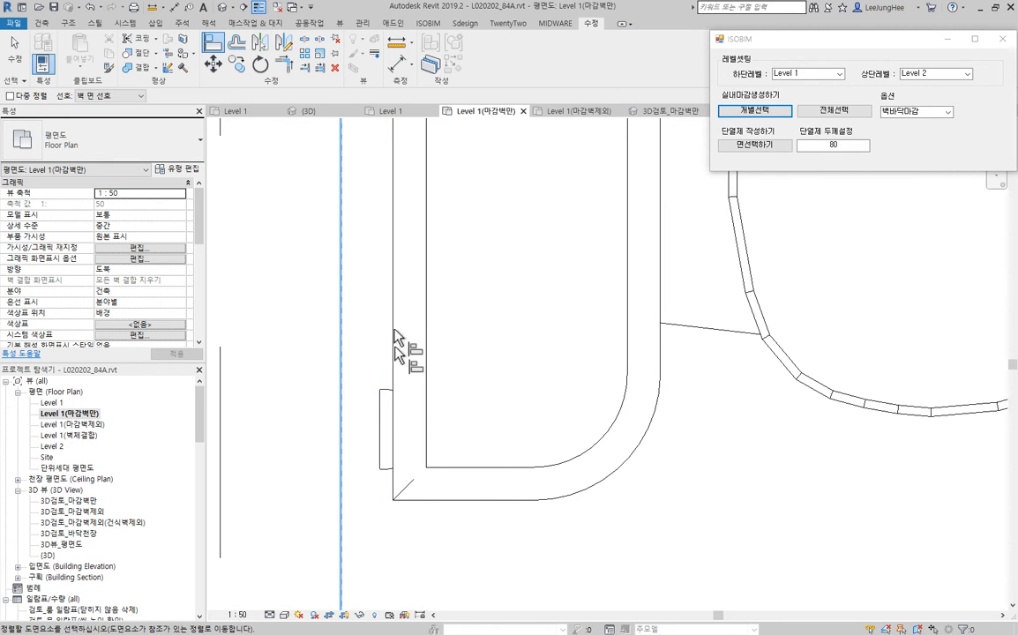
{"action": "scroll", "coordinate": [388, 441], "scroll_direction": "down", "scroll_amount": 8}
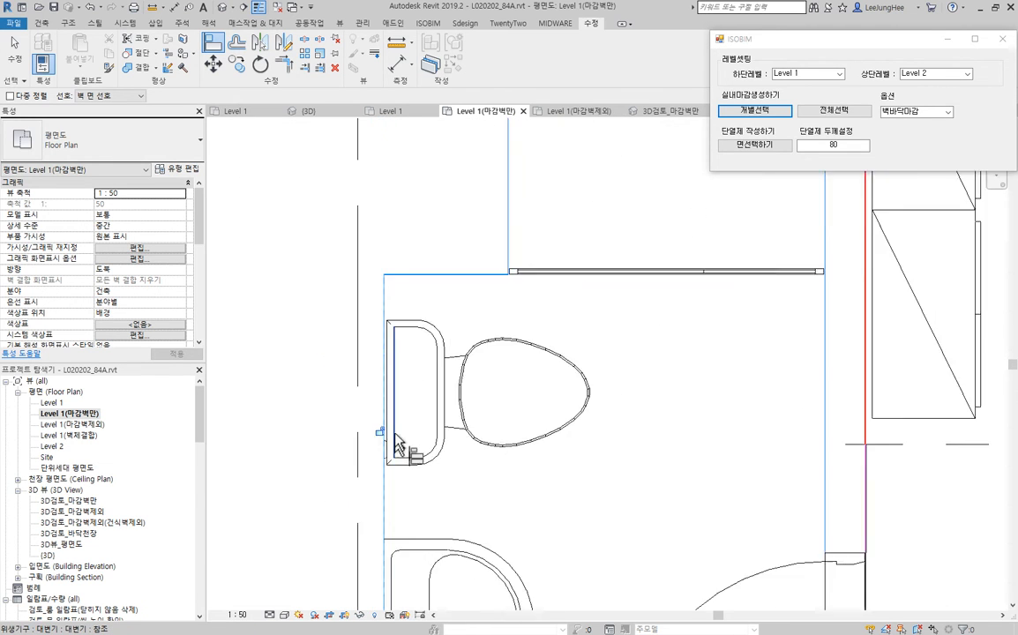
{"action": "middle_click_drag", "start_coordinate": [401, 438], "coordinate": [397, 416]}
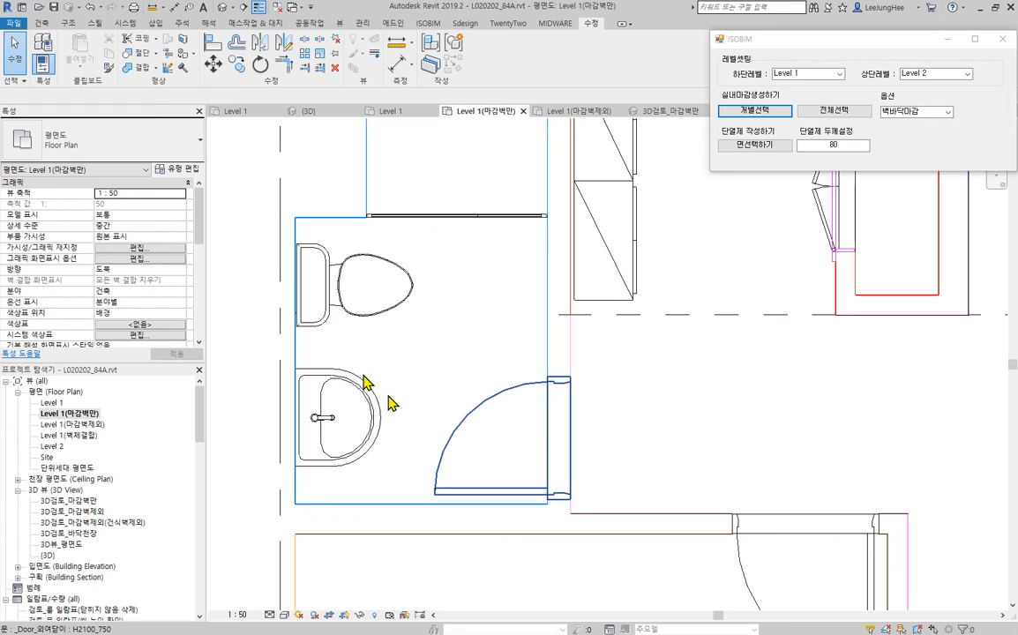
- Nudge the washbasin and the toilet slightly downward in plan along the bathroom wall finish
{"action": "left_click", "coordinate": [371, 437]}
{"action": "key", "text": "Escape"}
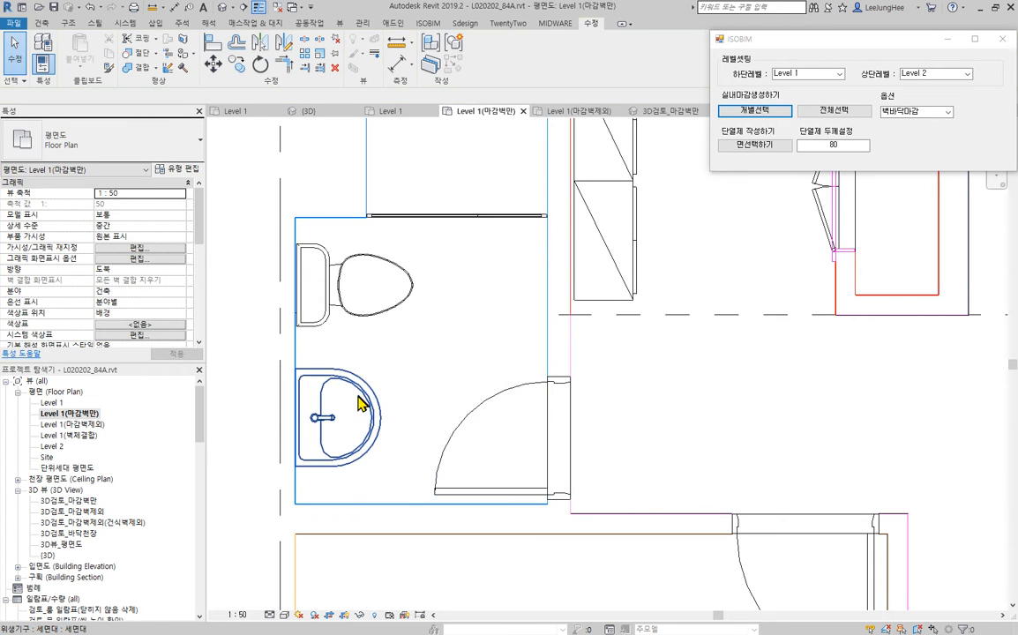
{"action": "left_click", "coordinate": [361, 399]}
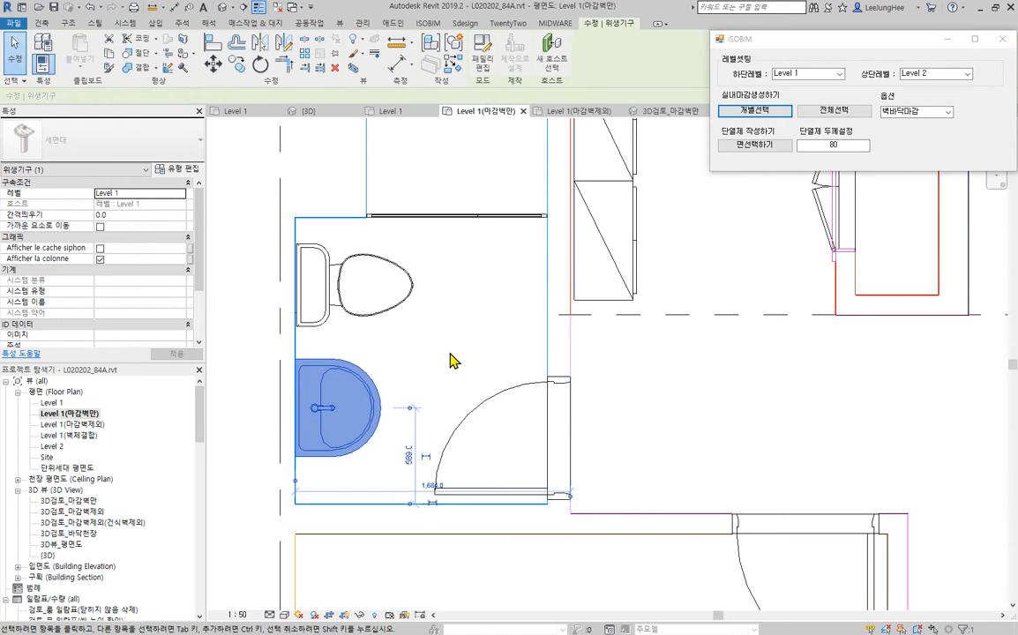
{"action": "left_click", "coordinate": [392, 319]}
{"action": "key", "text": "Escape"}
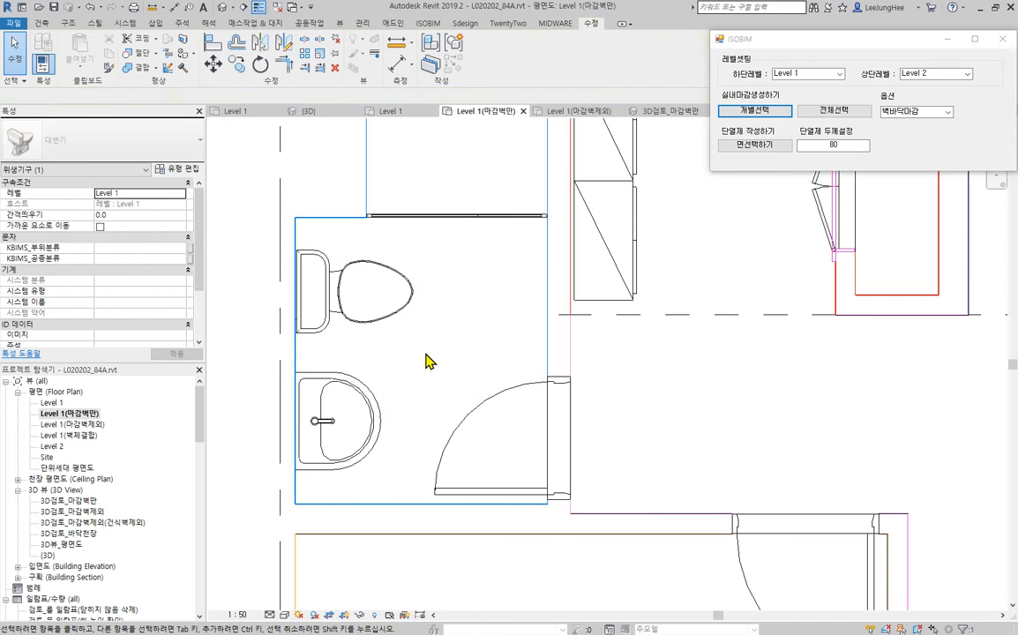
- Align the back of the toilet in the bathroom with the bathtub to the adjoining wall finish face
{"action": "scroll", "coordinate": [425, 359], "scroll_direction": "down", "scroll_amount": 5}
{"action": "scroll", "coordinate": [492, 310], "scroll_direction": "up", "scroll_amount": 7}
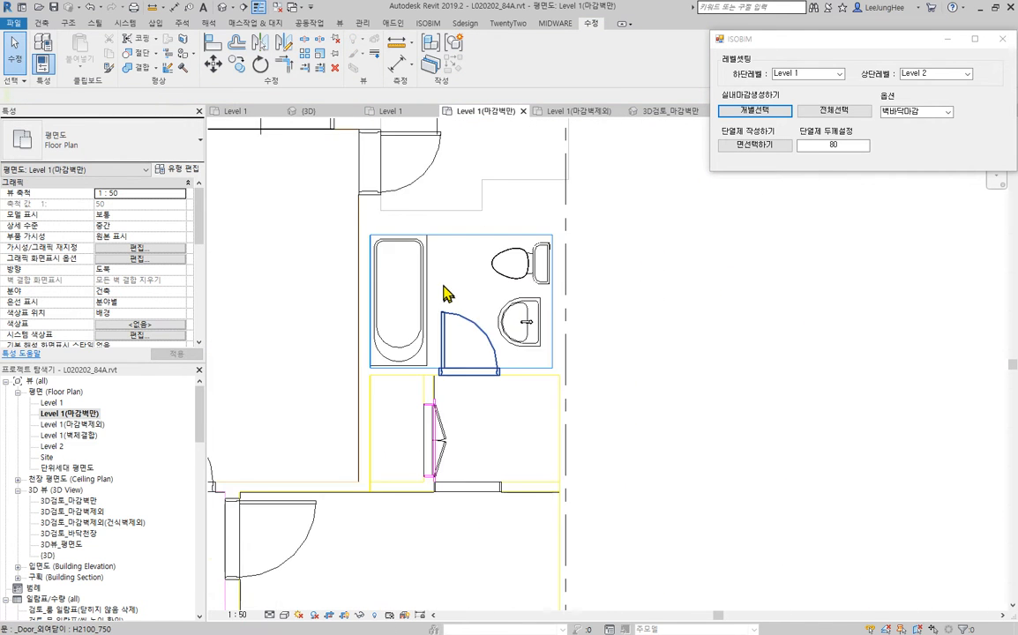
{"action": "middle_click_drag", "start_coordinate": [599, 307], "coordinate": [176, 271]}
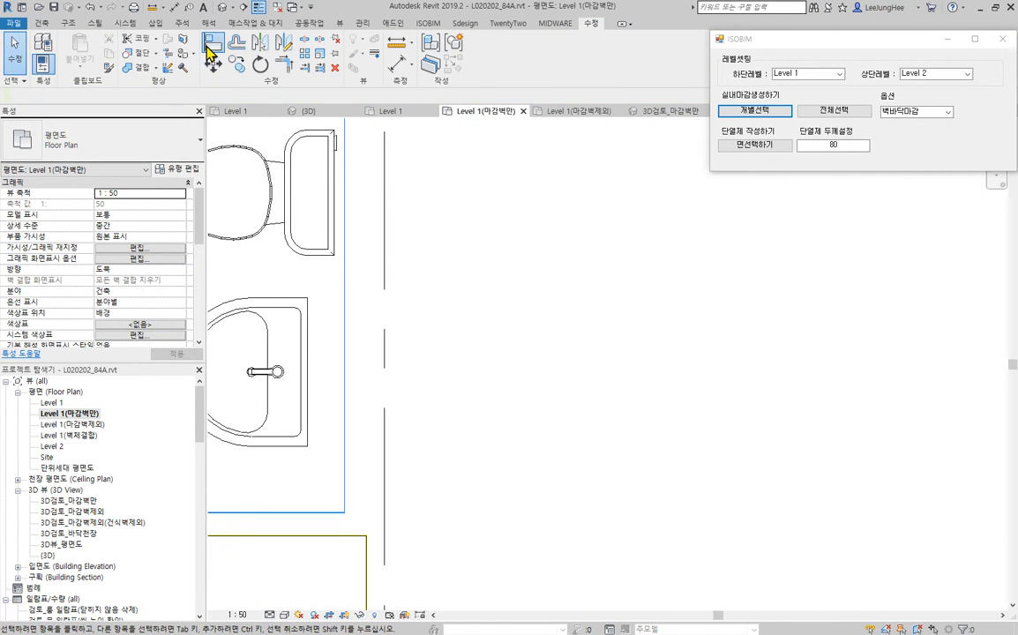
{"action": "left_click", "coordinate": [210, 44]}
{"action": "middle_click_drag", "start_coordinate": [459, 150], "coordinate": [500, 238]}
{"action": "scroll", "coordinate": [466, 268], "scroll_direction": "up", "scroll_amount": 5}
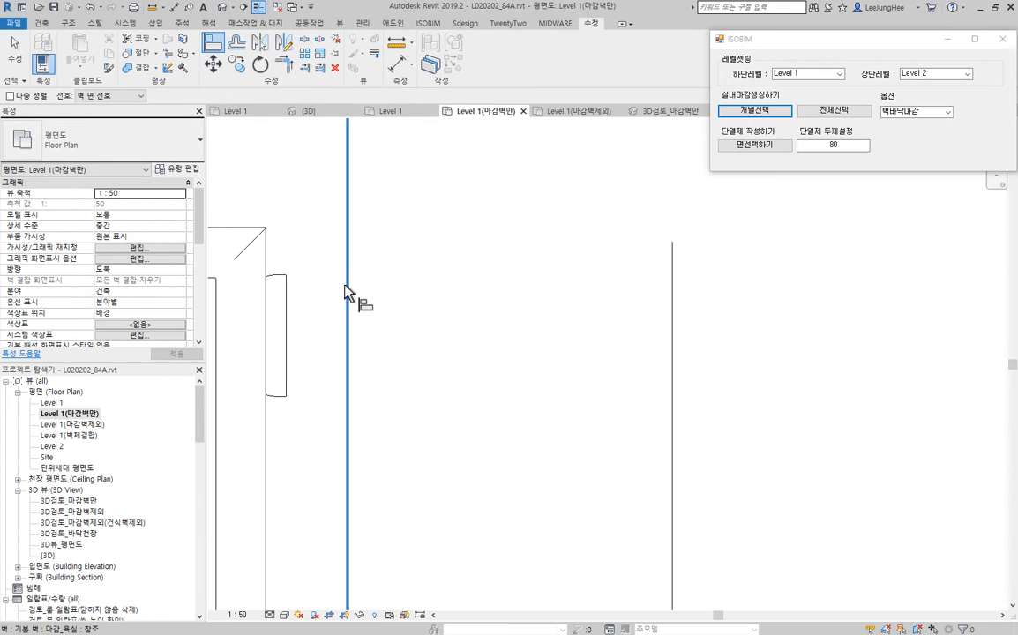
{"action": "left_click", "coordinate": [345, 285]}
{"action": "left_click", "coordinate": [285, 307]}
{"action": "scroll", "coordinate": [325, 361], "scroll_direction": "down", "scroll_amount": 4}
- Align the back edge of the washbasin in the bathtub bathroom to the same wall finish face
{"action": "middle_click_drag", "start_coordinate": [401, 477], "coordinate": [446, 167]}
{"action": "scroll", "coordinate": [357, 313], "scroll_direction": "up", "scroll_amount": 3}
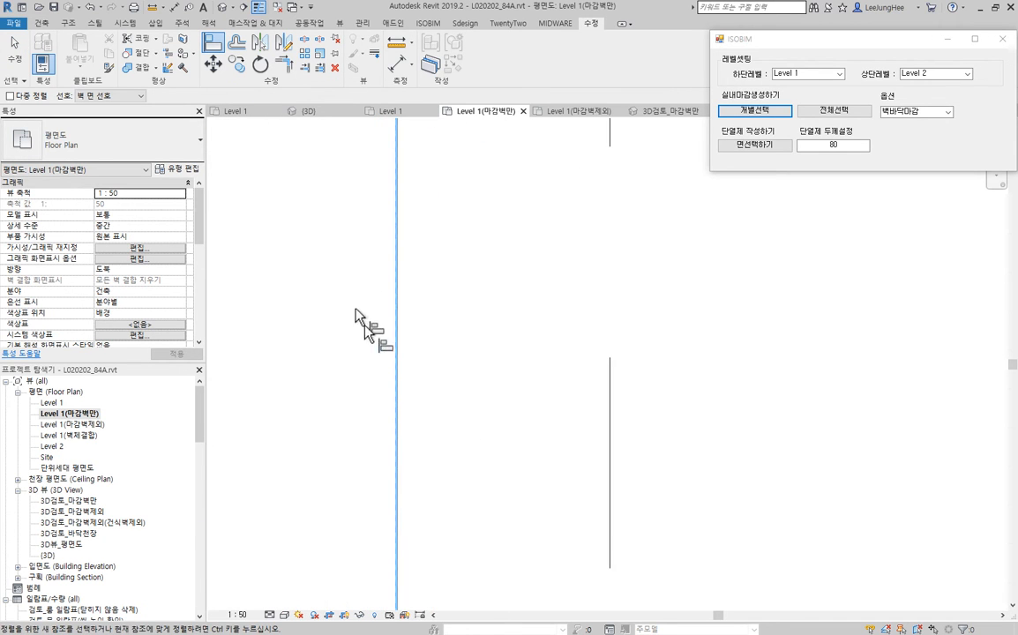
{"action": "left_click", "coordinate": [399, 392]}
{"action": "scroll", "coordinate": [330, 396], "scroll_direction": "down", "scroll_amount": 2}
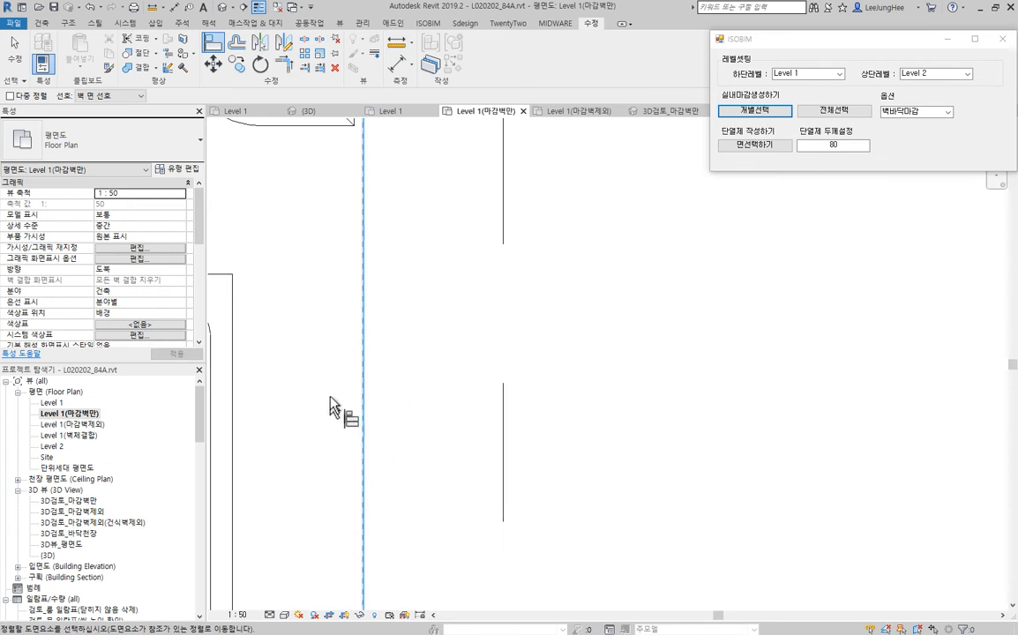
{"action": "scroll", "coordinate": [330, 401], "scroll_direction": "up", "scroll_amount": 4}
{"action": "left_click", "coordinate": [384, 408]}
{"action": "scroll", "coordinate": [402, 409], "scroll_direction": "down", "scroll_amount": 5}
{"action": "middle_click_drag", "start_coordinate": [422, 405], "coordinate": [477, 379]}
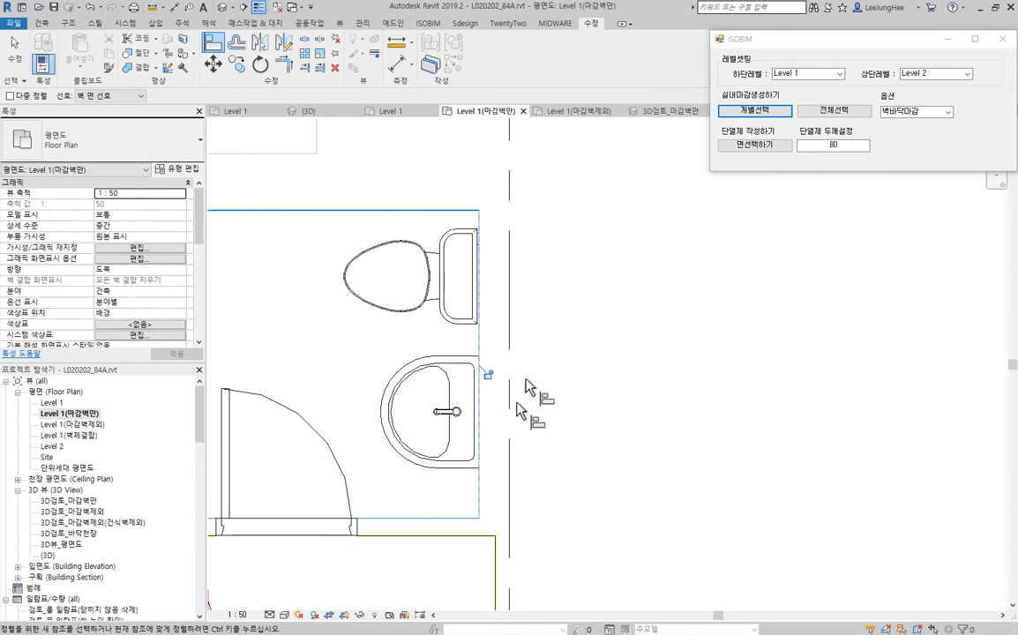
{"action": "key", "text": "Escape"}
{"action": "key", "text": "Escape"}
- Nudge the washbasin in the bathtub bathroom three increments downward in plan, away from the toilet
{"action": "left_click", "coordinate": [446, 468]}
{"action": "key", "text": "Down"}
{"action": "key", "text": "Down"}
{"action": "key", "text": "Down"}
{"action": "key", "text": "Down"}
{"action": "key", "text": "Down"}
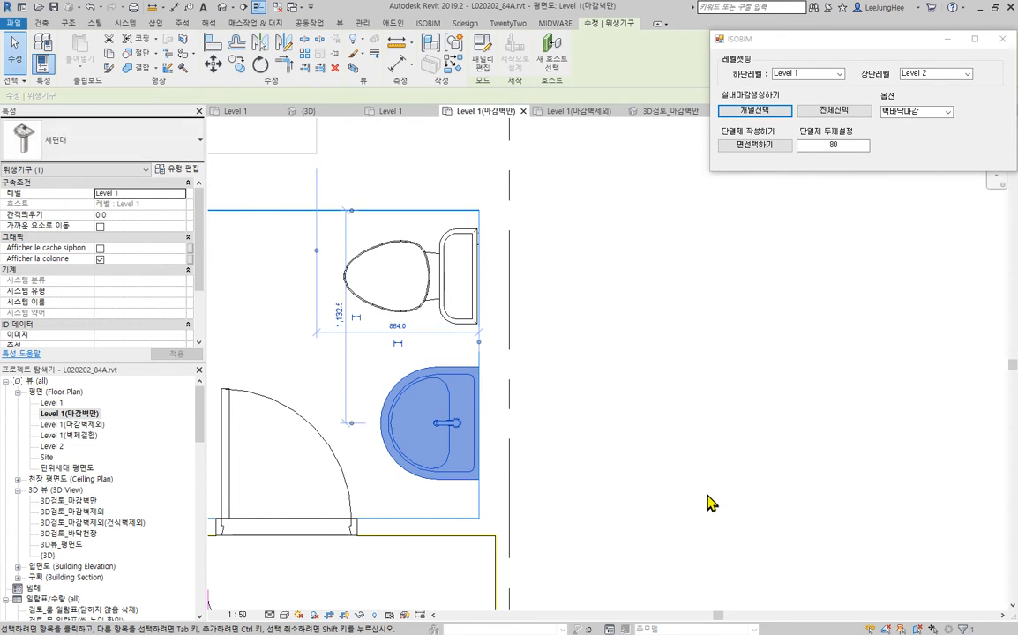
{"action": "left_click", "coordinate": [703, 481]}
- Examine how the upper corner of the bathtub sits against the surrounding wall finish lines
{"action": "scroll", "coordinate": [668, 404], "scroll_direction": "down", "scroll_amount": 5}
{"action": "middle_click_drag", "start_coordinate": [624, 404], "coordinate": [834, 395]}
{"action": "scroll", "coordinate": [706, 379], "scroll_direction": "up", "scroll_amount": 1}
{"action": "scroll", "coordinate": [653, 344], "scroll_direction": "up", "scroll_amount": 2}
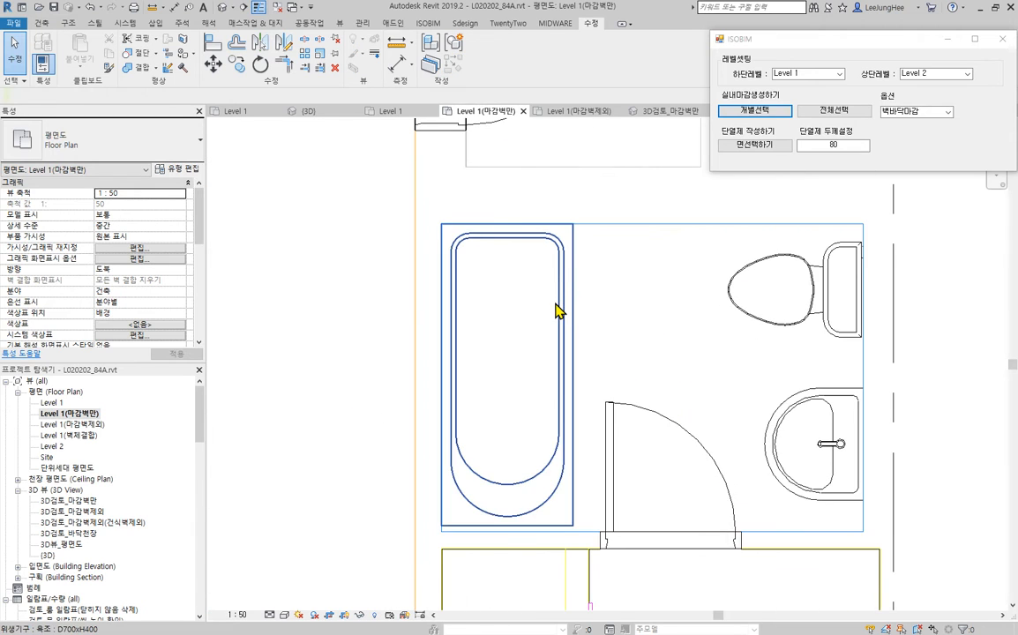
{"action": "left_click", "coordinate": [618, 313]}
{"action": "scroll", "coordinate": [486, 230], "scroll_direction": "up", "scroll_amount": 6}
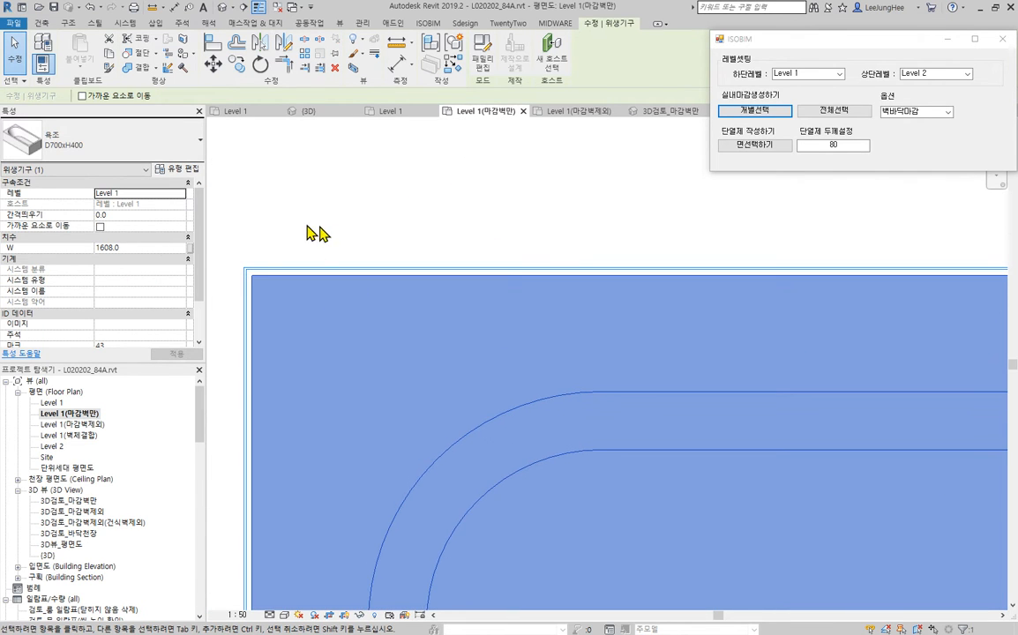
{"action": "scroll", "coordinate": [336, 229], "scroll_direction": "down", "scroll_amount": 2}
{"action": "scroll", "coordinate": [335, 230], "scroll_direction": "down", "scroll_amount": 3}
{"action": "key", "text": "Escape"}
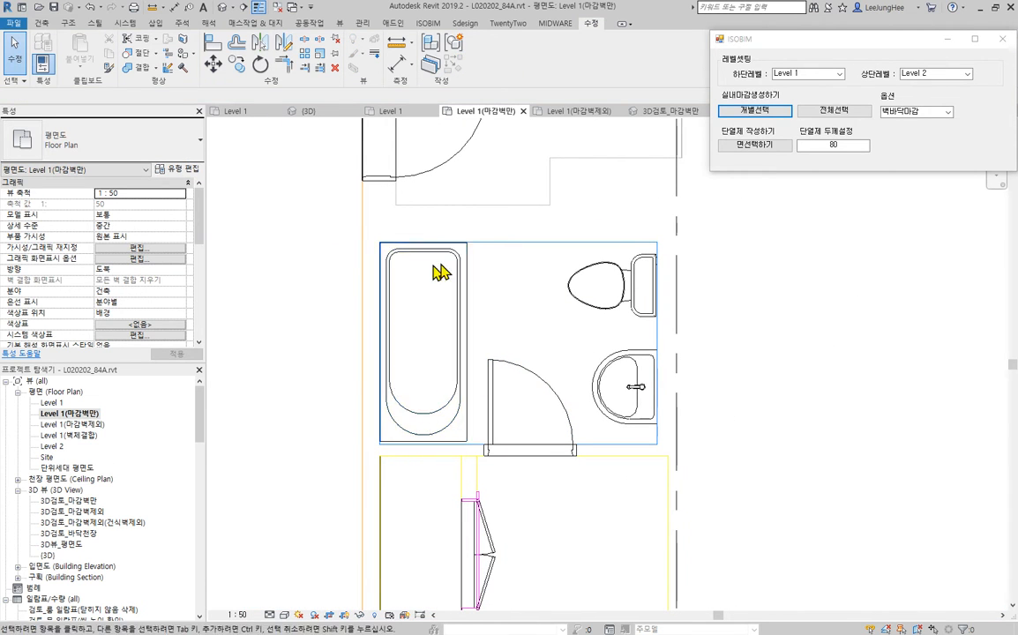
- Align the bathtub's upper end and outer long side to the inner faces of the bathroom wall finish
{"action": "scroll", "coordinate": [415, 263], "scroll_direction": "up", "scroll_amount": 3}
{"action": "key", "text": "a"}
{"action": "key", "text": "l"}
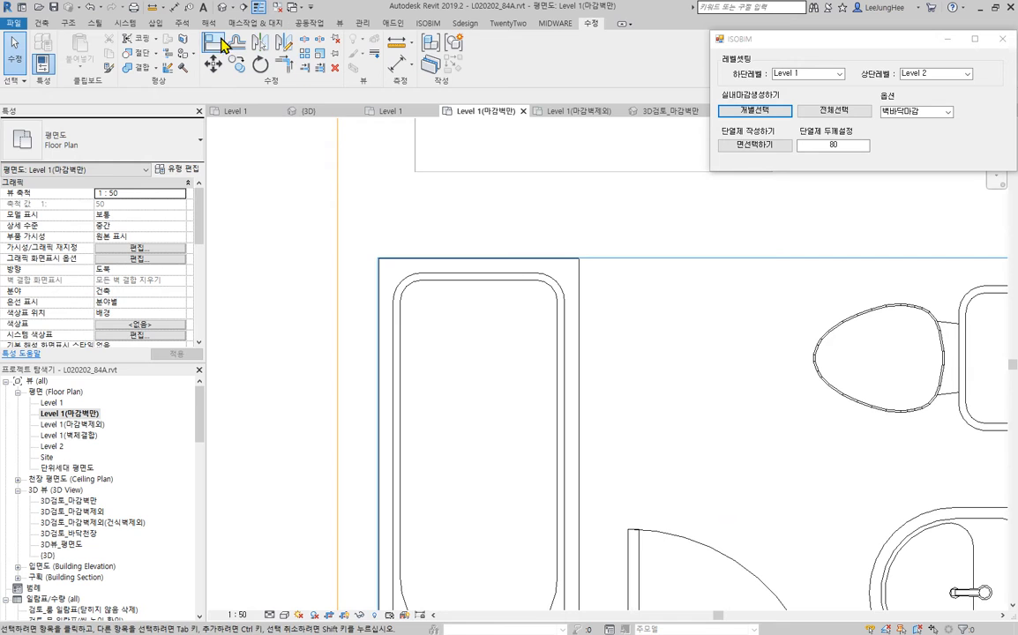
{"action": "scroll", "coordinate": [421, 328], "scroll_direction": "up", "scroll_amount": 4}
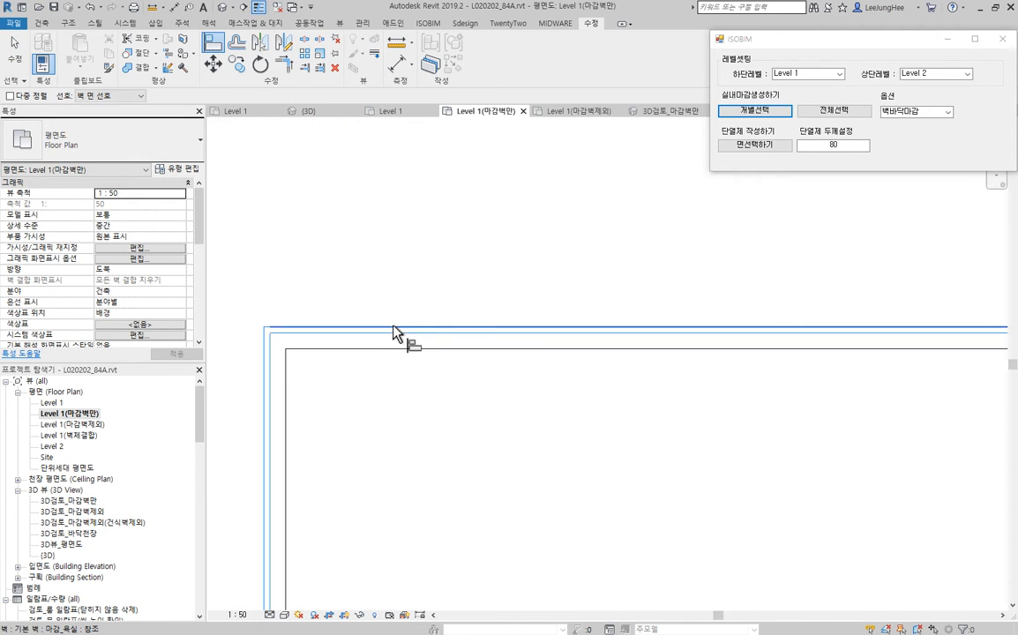
{"action": "left_click", "coordinate": [271, 382]}
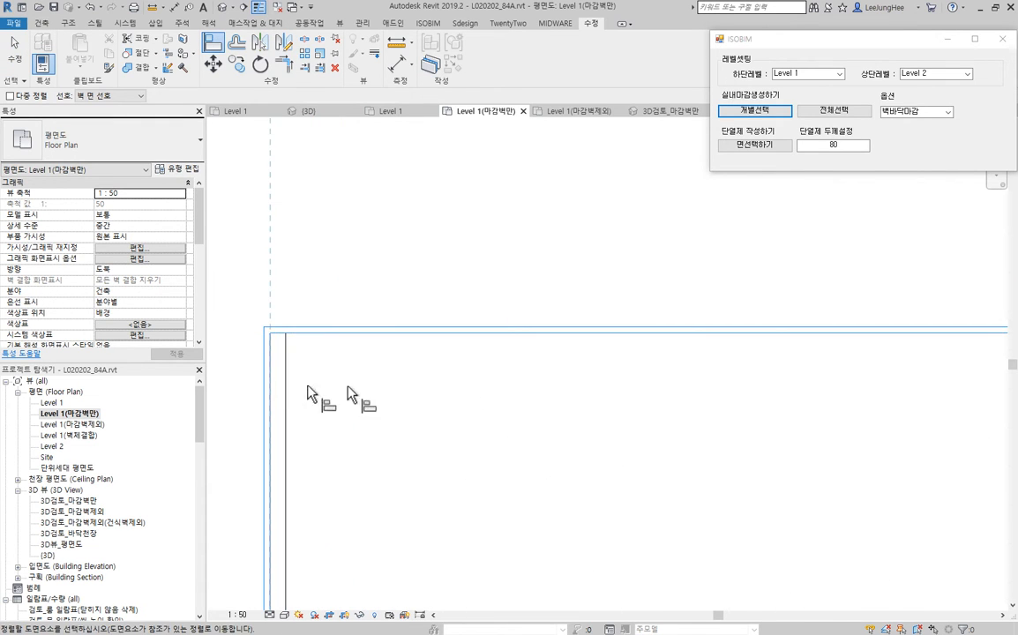
{"action": "scroll", "coordinate": [348, 386], "scroll_direction": "down", "scroll_amount": 1}
{"action": "left_click", "coordinate": [303, 383]}
- Align the bathtub's lower end to the wall finish face next to the bathroom door
{"action": "scroll", "coordinate": [347, 378], "scroll_direction": "down", "scroll_amount": 8}
{"action": "middle_click_drag", "start_coordinate": [454, 477], "coordinate": [474, 152]}
{"action": "scroll", "coordinate": [505, 461], "scroll_direction": "up", "scroll_amount": 3}
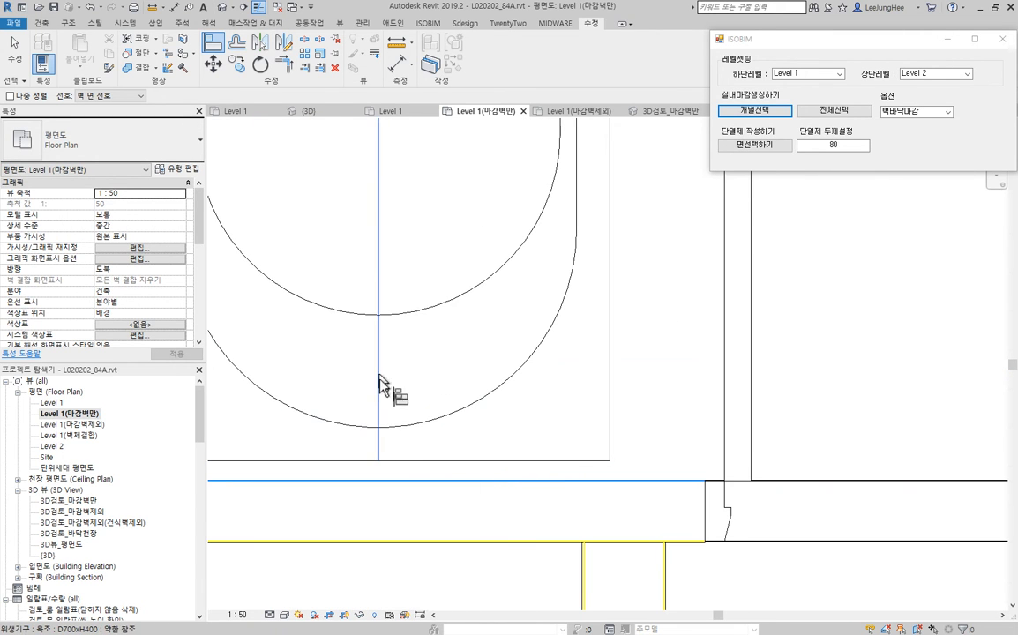
{"action": "scroll", "coordinate": [603, 490], "scroll_direction": "up", "scroll_amount": 5}
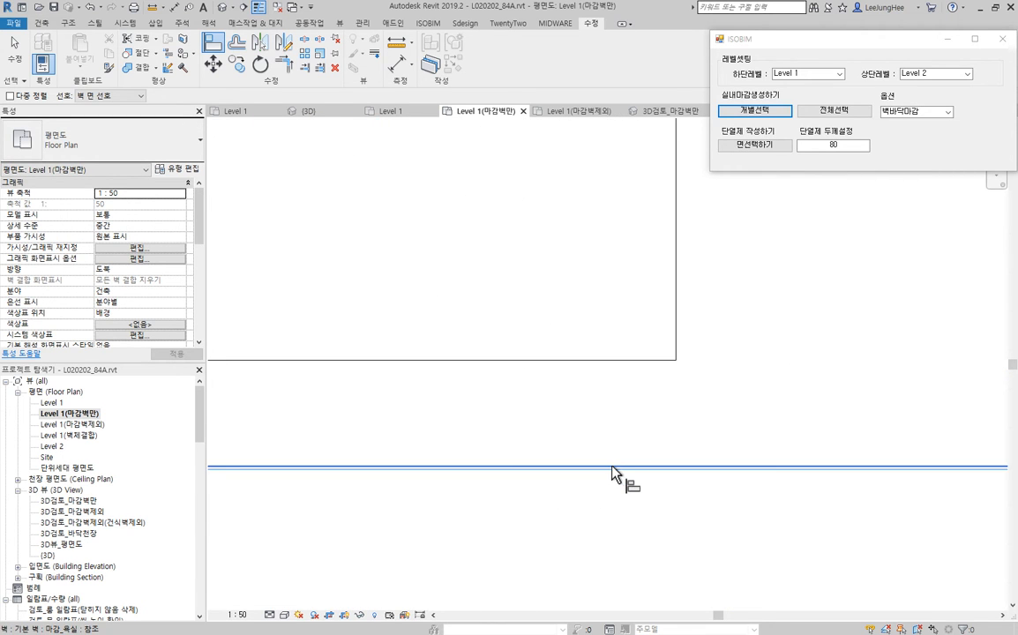
{"action": "scroll", "coordinate": [427, 366], "scroll_direction": "down", "scroll_amount": 5}
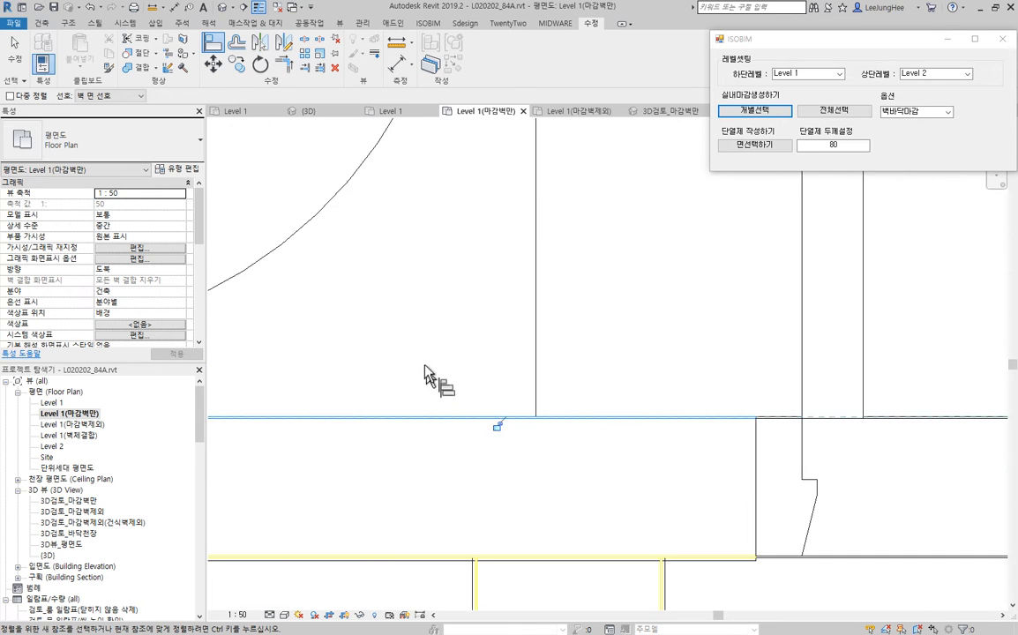
{"action": "scroll", "coordinate": [429, 353], "scroll_direction": "down", "scroll_amount": 4}
{"action": "key", "text": "Escape"}
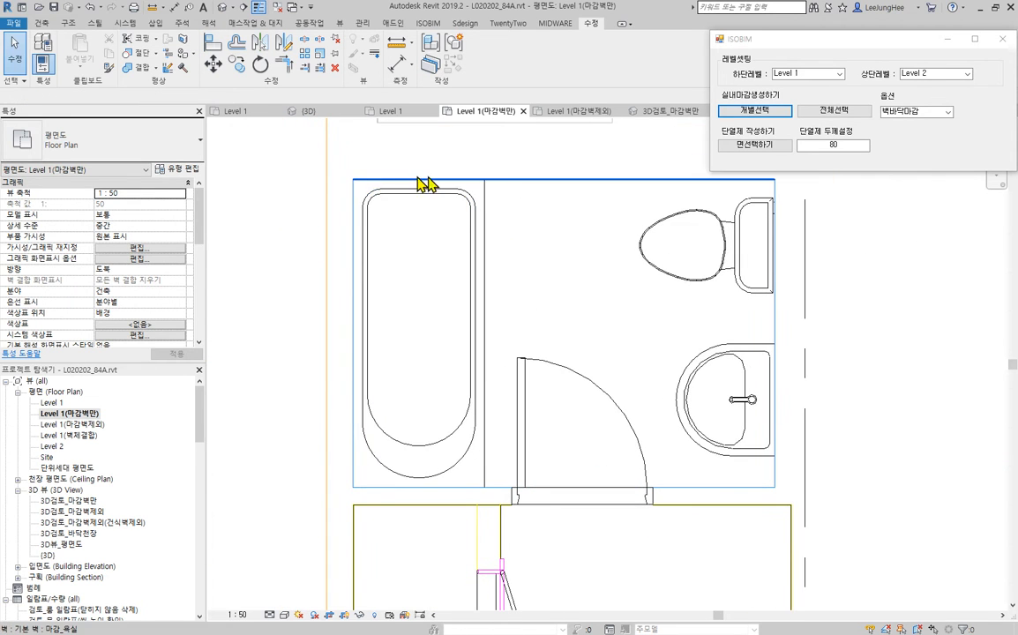
{"action": "scroll", "coordinate": [562, 342], "scroll_direction": "down", "scroll_amount": 6}
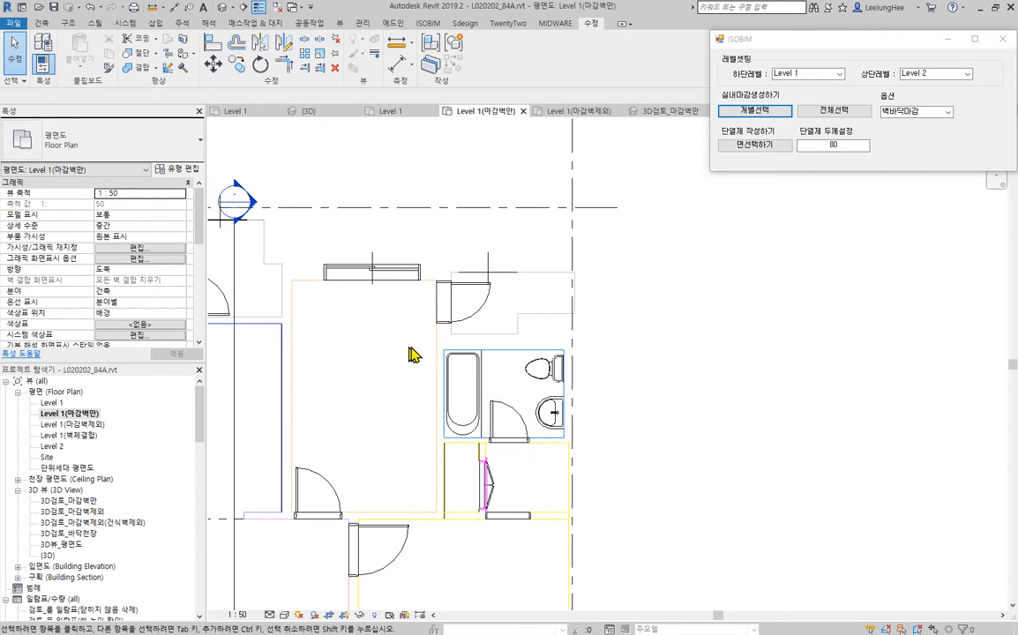
- Move both entrance shoe cabinets (신발장_D360) together so their upper-left corner meets the inner corner of the entrance wall finish
{"action": "middle_click_drag", "start_coordinate": [545, 475], "coordinate": [624, 461]}
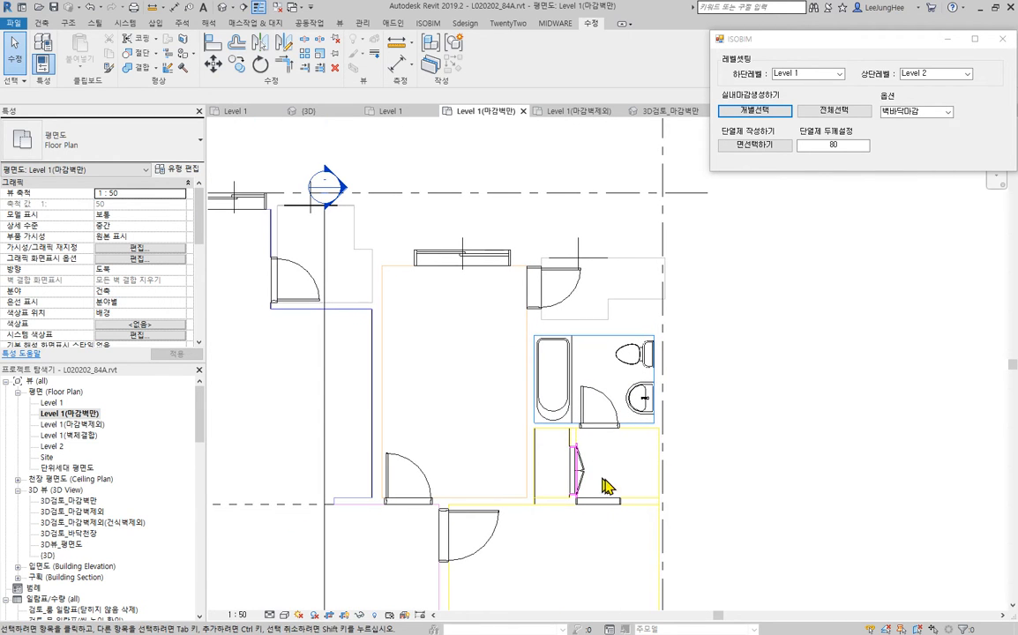
{"action": "middle_click_drag", "start_coordinate": [434, 290], "coordinate": [688, 201]}
{"action": "middle_click_drag", "start_coordinate": [447, 449], "coordinate": [546, 374]}
{"action": "scroll", "coordinate": [357, 348], "scroll_direction": "up", "scroll_amount": 4}
{"action": "scroll", "coordinate": [477, 428], "scroll_direction": "up", "scroll_amount": 2}
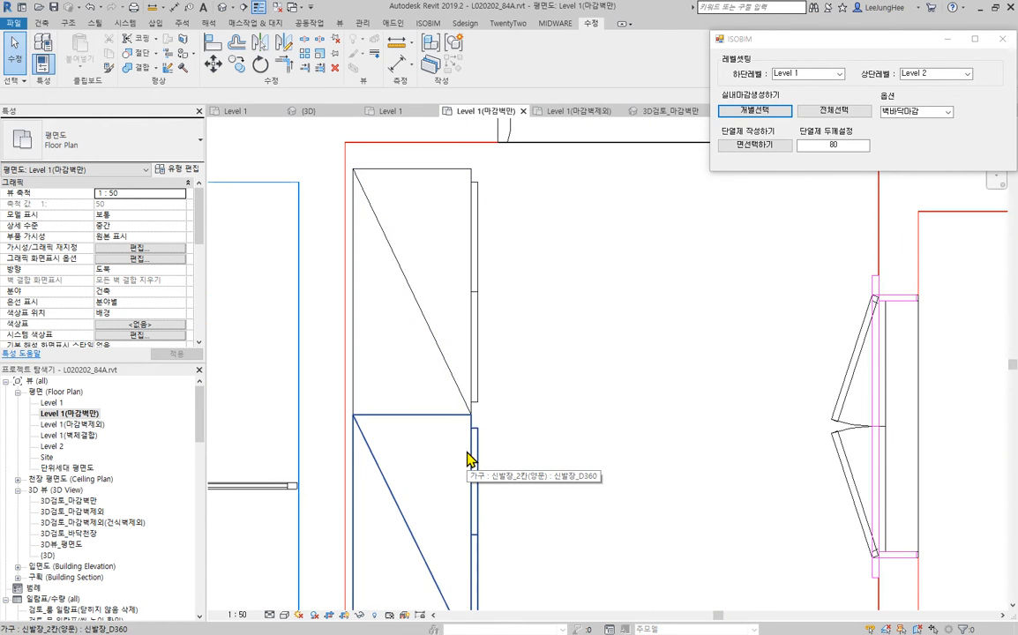
{"action": "left_click", "coordinate": [467, 406]}
{"action": "middle_click_drag", "start_coordinate": [605, 336], "coordinate": [595, 431]}
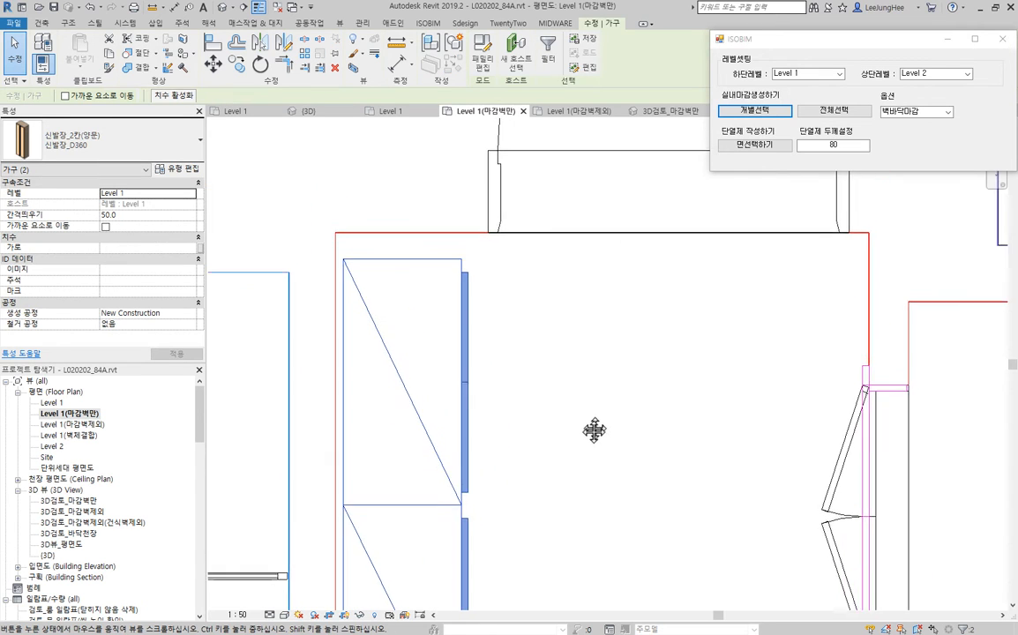
{"action": "scroll", "coordinate": [326, 283], "scroll_direction": "up", "scroll_amount": 2}
{"action": "scroll", "coordinate": [325, 284], "scroll_direction": "up", "scroll_amount": 1}
{"action": "left_click", "coordinate": [210, 71]}
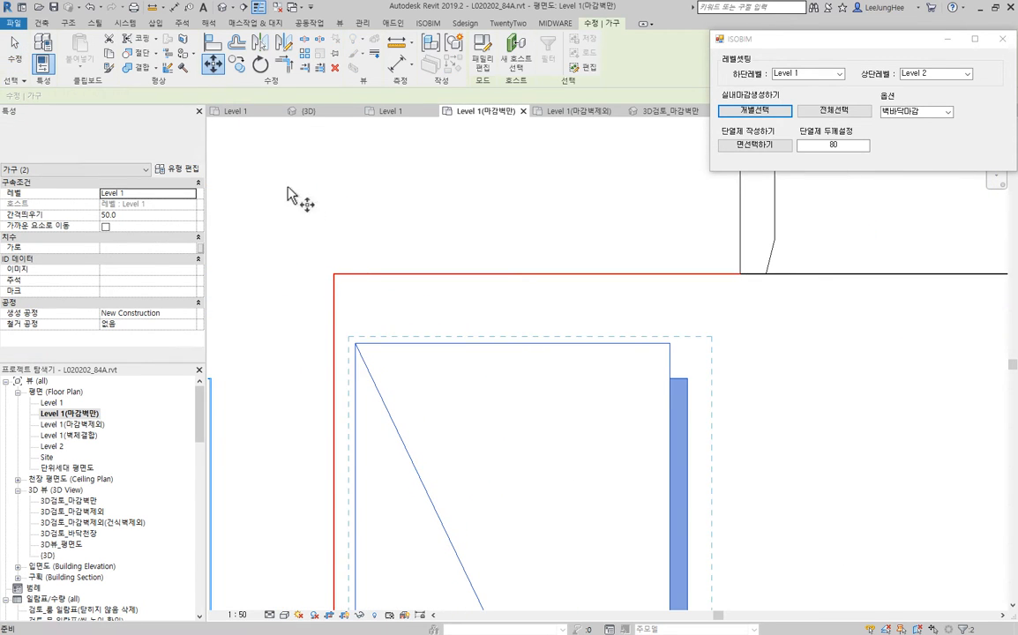
{"action": "scroll", "coordinate": [361, 344], "scroll_direction": "up", "scroll_amount": 3}
{"action": "left_click", "coordinate": [352, 387]}
{"action": "middle_click_drag", "start_coordinate": [300, 185], "coordinate": [306, 422]}
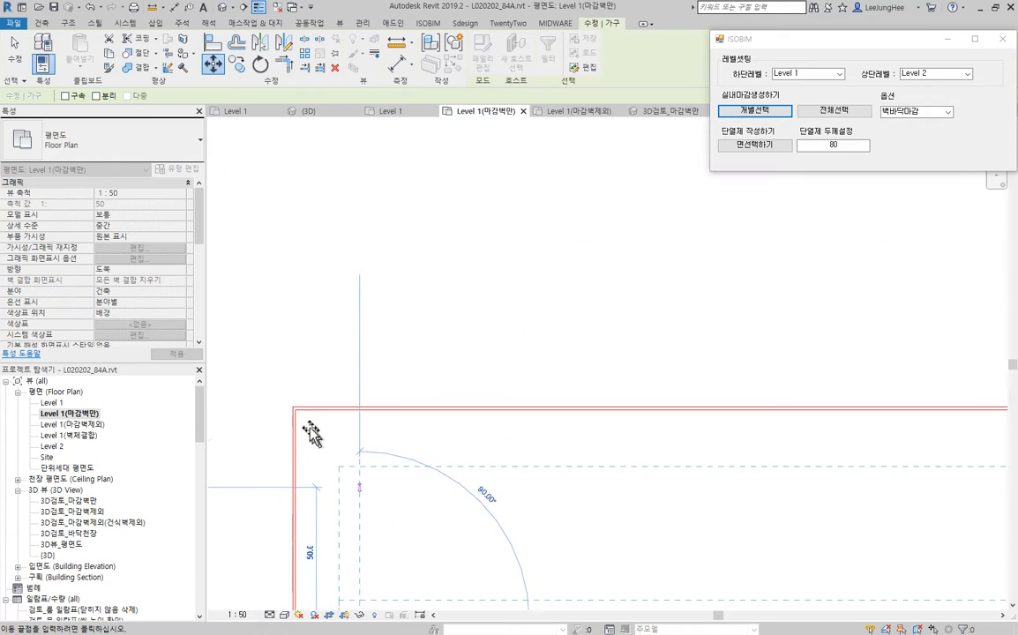
{"action": "scroll", "coordinate": [308, 418], "scroll_direction": "up", "scroll_amount": 4}
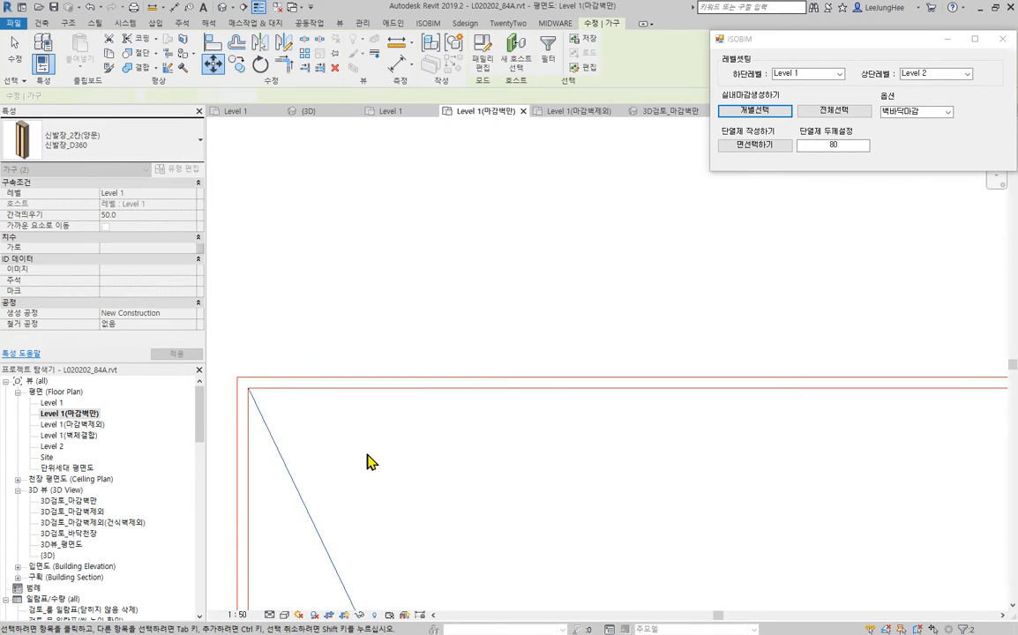
{"action": "scroll", "coordinate": [389, 450], "scroll_direction": "down", "scroll_amount": 5}
{"action": "middle_click_drag", "start_coordinate": [428, 434], "coordinate": [436, 387]}
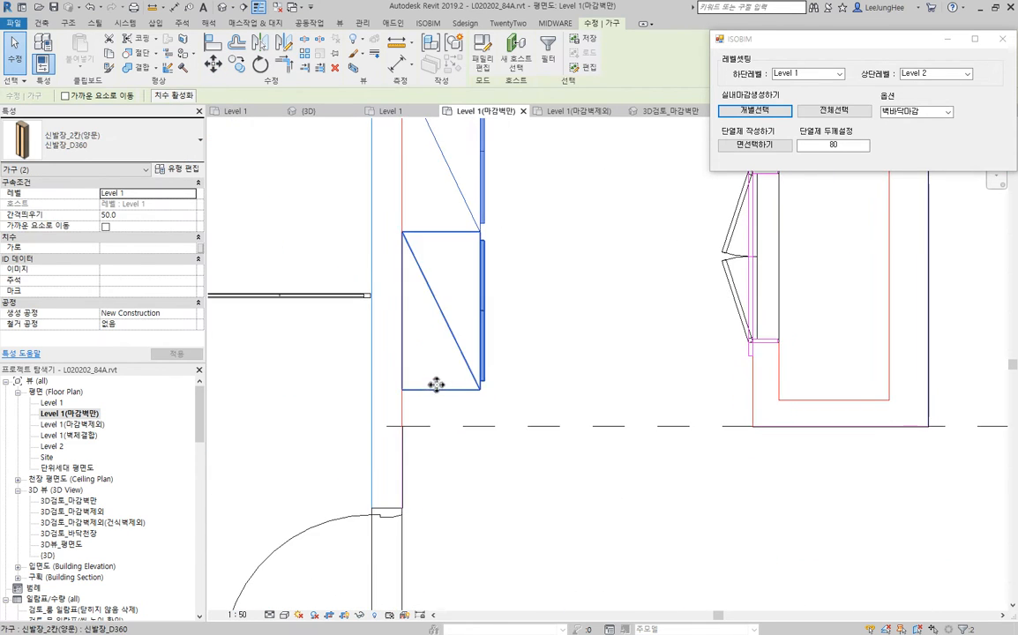
{"action": "scroll", "coordinate": [429, 391], "scroll_direction": "up", "scroll_amount": 3}
{"action": "left_click", "coordinate": [602, 462]}
{"action": "scroll", "coordinate": [609, 462], "scroll_direction": "down", "scroll_amount": 2}
{"action": "middle_click_drag", "start_coordinate": [709, 458], "coordinate": [569, 453]}
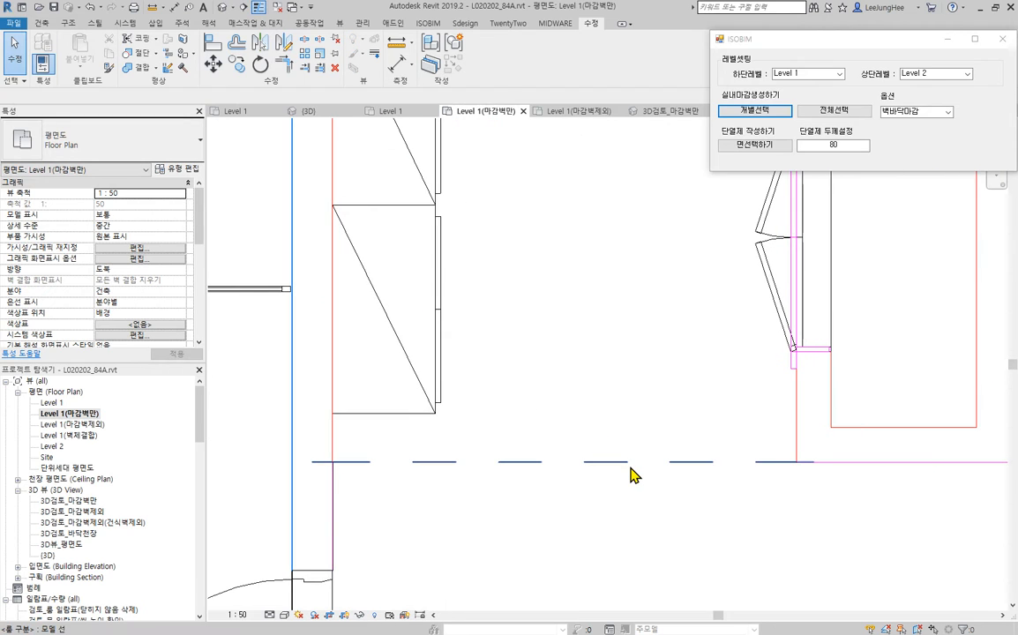
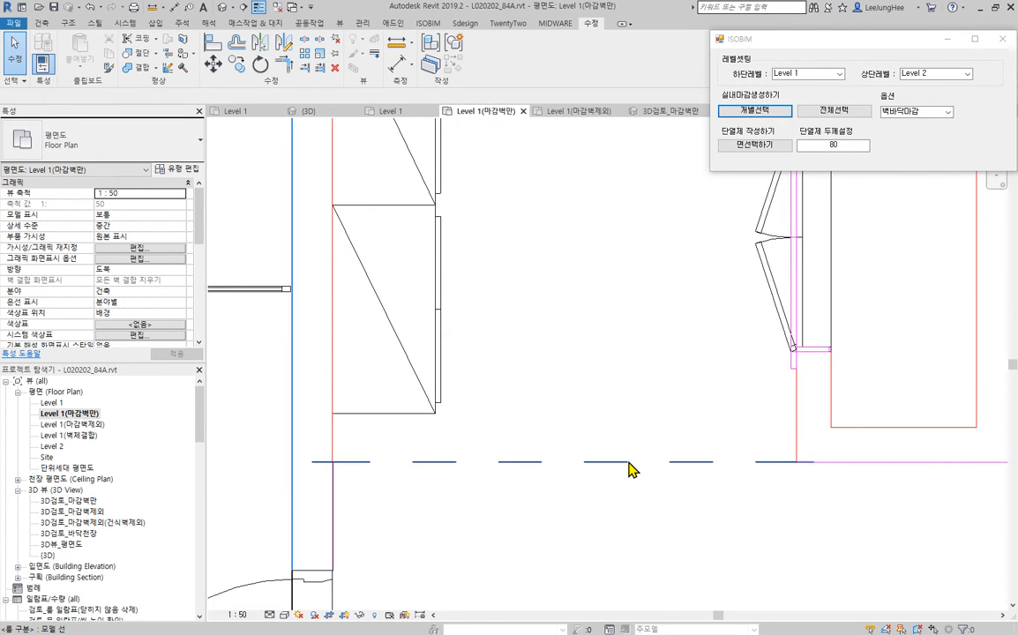
- Align the lower end of the lower entrance shoe cabinet (신발장_D360) to the dashed reference line at the entrance edge
{"action": "left_click", "coordinate": [213, 42]}
{"action": "scroll", "coordinate": [424, 454], "scroll_direction": "up", "scroll_amount": 3}
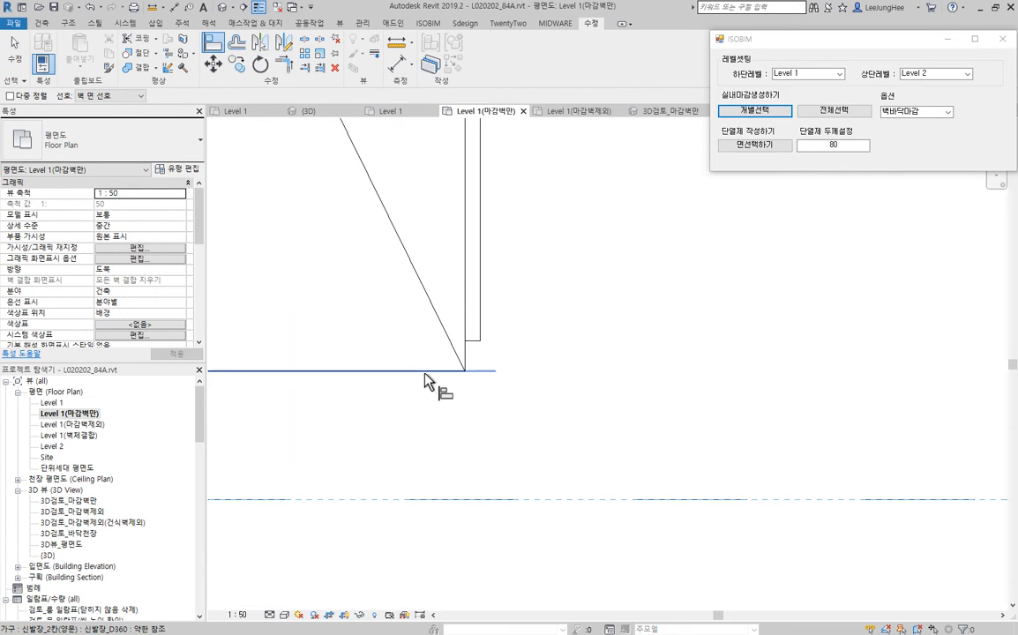
{"action": "scroll", "coordinate": [512, 415], "scroll_direction": "down", "scroll_amount": 3}
{"action": "scroll", "coordinate": [500, 411], "scroll_direction": "up", "scroll_amount": 1}
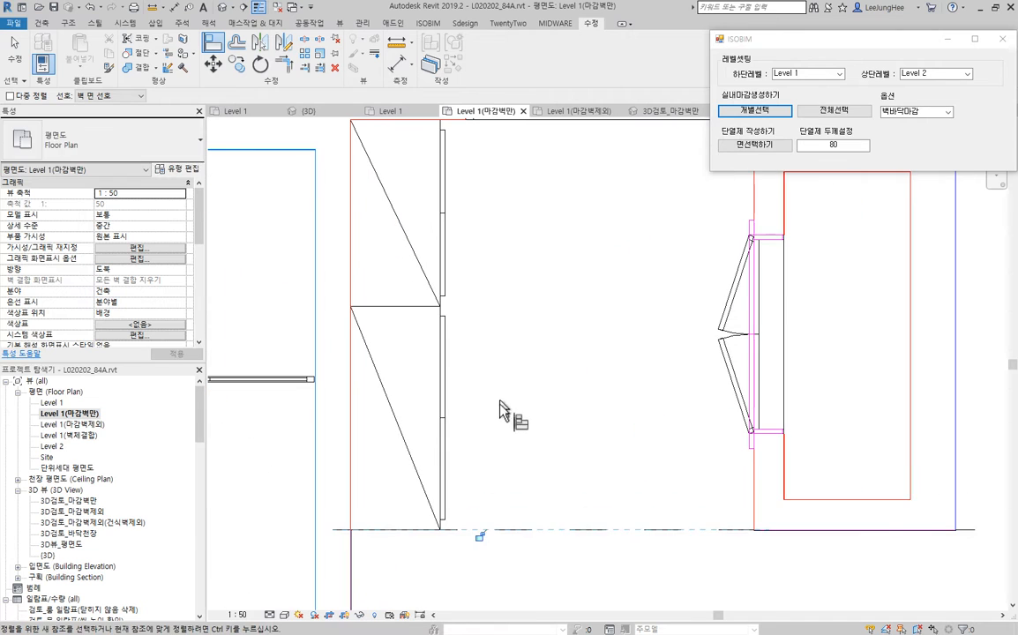
{"action": "key", "text": "Escape"}
{"action": "key", "text": "Escape"}
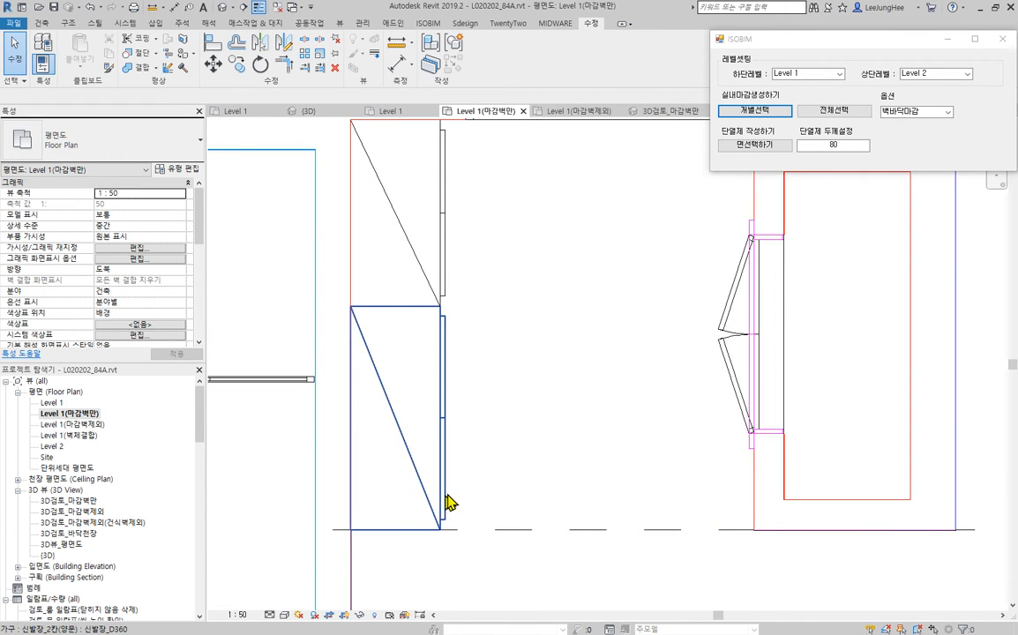
- Align the left end of the shower booth partition (샤워부스) to the adjacent bathroom wall finish face
{"action": "scroll", "coordinate": [466, 447], "scroll_direction": "down", "scroll_amount": 5}
{"action": "scroll", "coordinate": [494, 410], "scroll_direction": "down", "scroll_amount": 3}
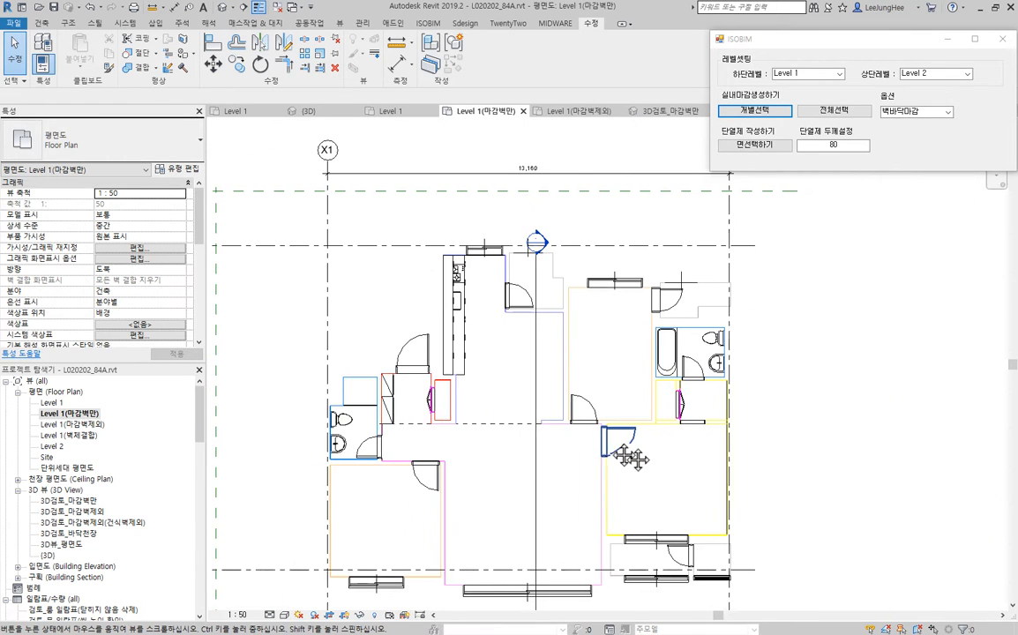
{"action": "middle_click_drag", "start_coordinate": [643, 455], "coordinate": [604, 413]}
{"action": "scroll", "coordinate": [379, 347], "scroll_direction": "up", "scroll_amount": 6}
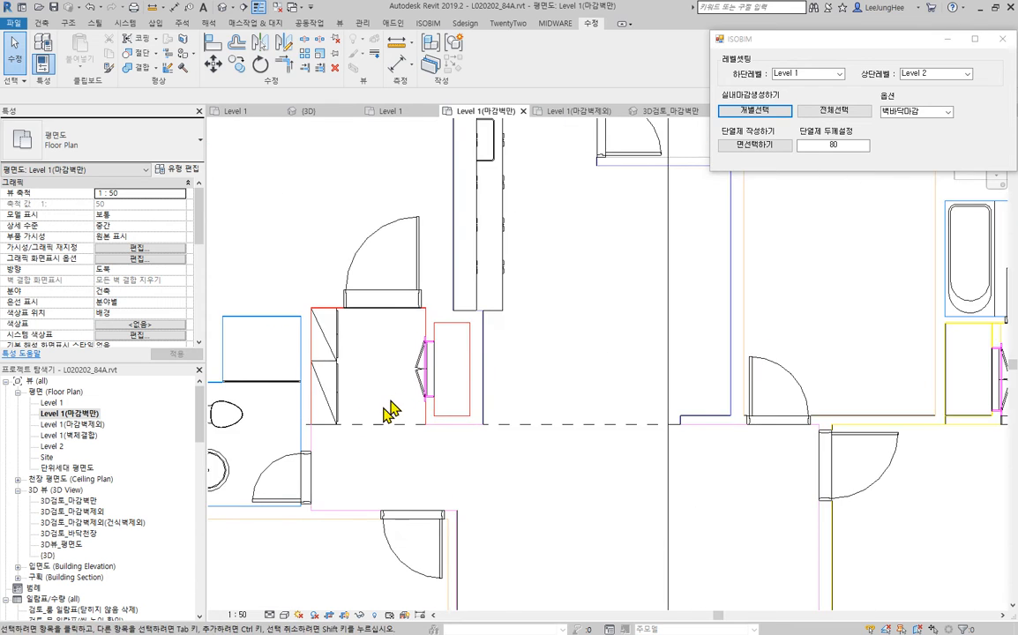
{"action": "scroll", "coordinate": [396, 336], "scroll_direction": "up", "scroll_amount": 3}
{"action": "scroll", "coordinate": [425, 363], "scroll_direction": "down", "scroll_amount": 2}
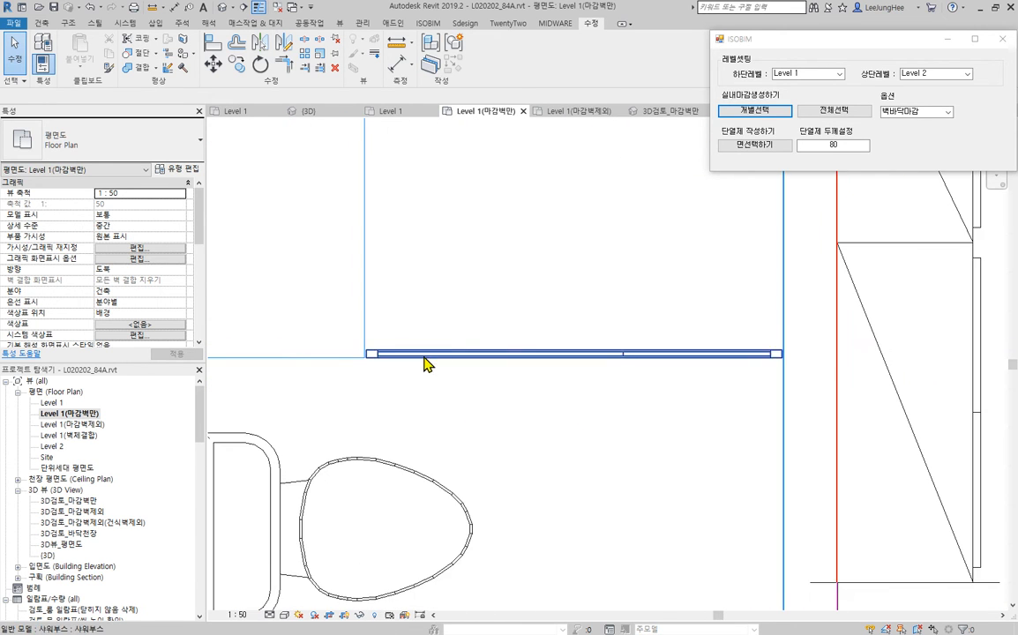
{"action": "middle_click_drag", "start_coordinate": [426, 364], "coordinate": [508, 518]}
{"action": "middle_click_drag", "start_coordinate": [626, 423], "coordinate": [472, 378]}
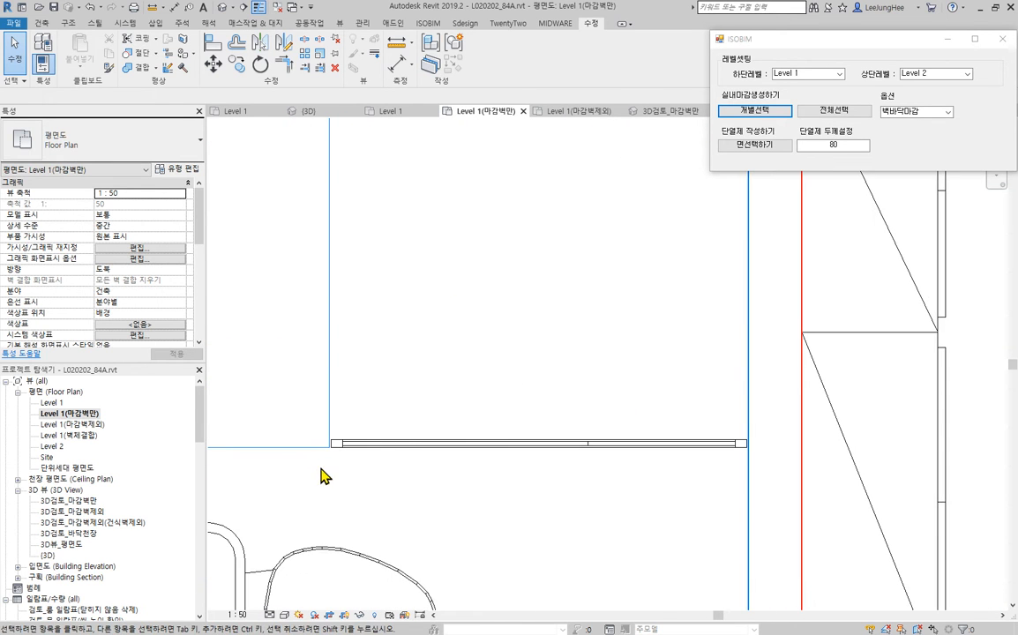
{"action": "left_click", "coordinate": [363, 435]}
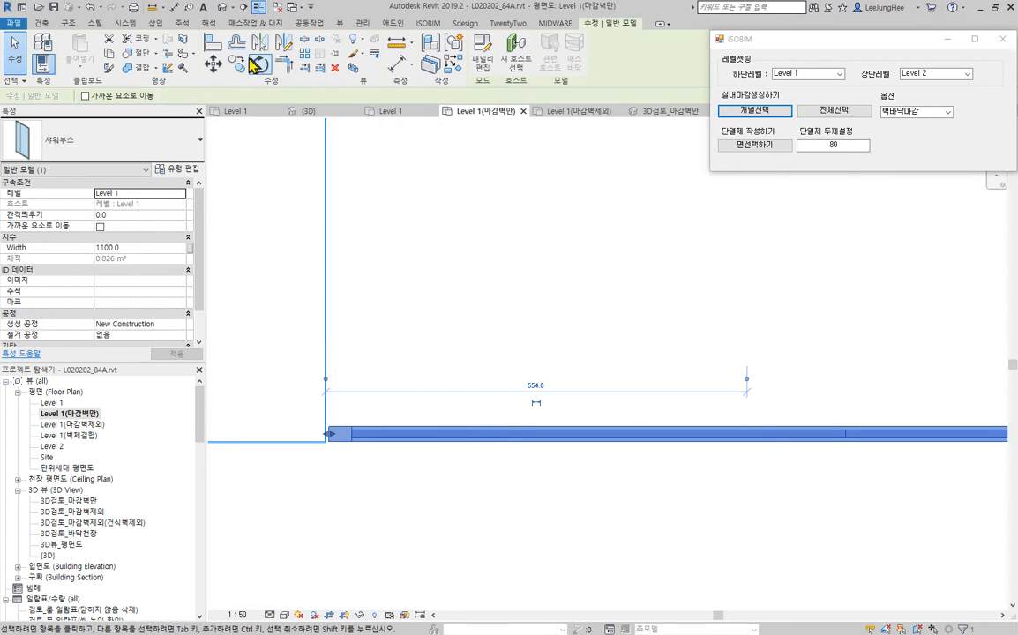
{"action": "left_click", "coordinate": [218, 44]}
{"action": "scroll", "coordinate": [288, 426], "scroll_direction": "up", "scroll_amount": 3}
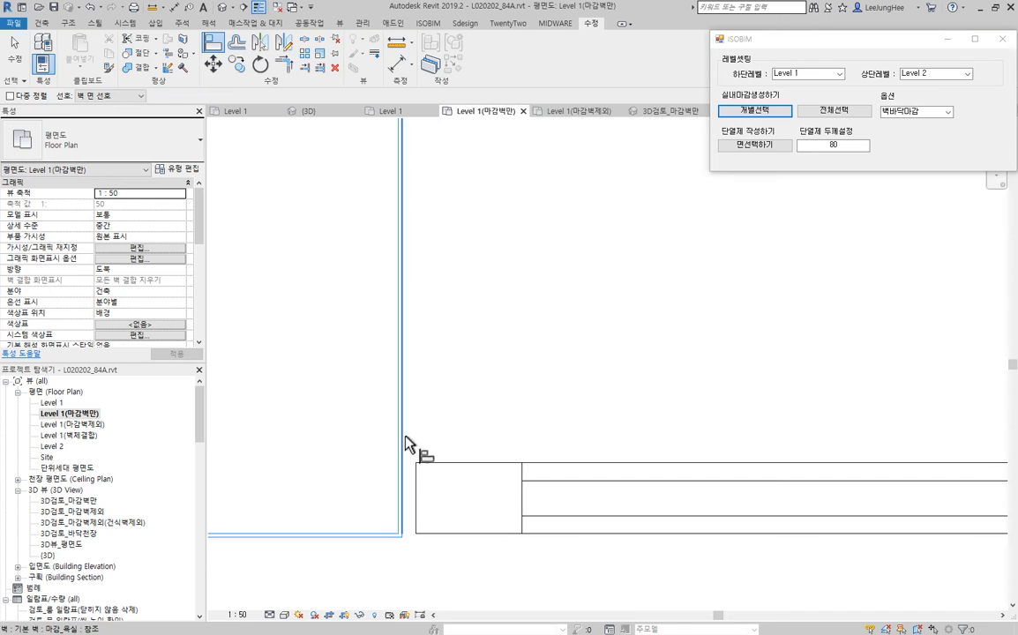
{"action": "left_click", "coordinate": [405, 446]}
{"action": "left_click", "coordinate": [416, 481]}
- Align the shower booth partition's lower long side to the face of the wall finish above the toilet
{"action": "scroll", "coordinate": [344, 547], "scroll_direction": "up", "scroll_amount": 2}
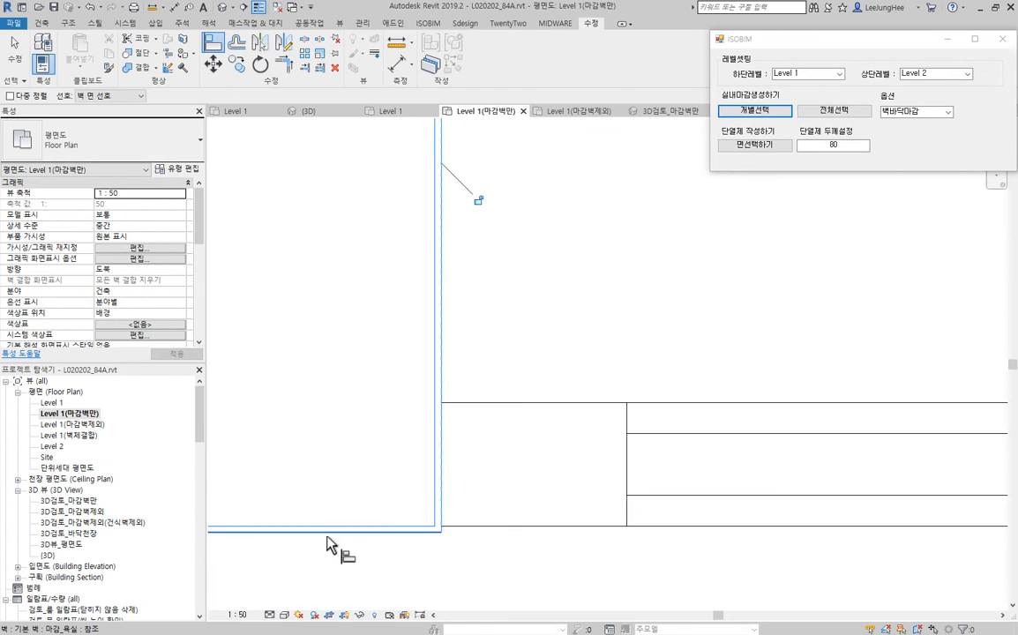
{"action": "left_click", "coordinate": [328, 536]}
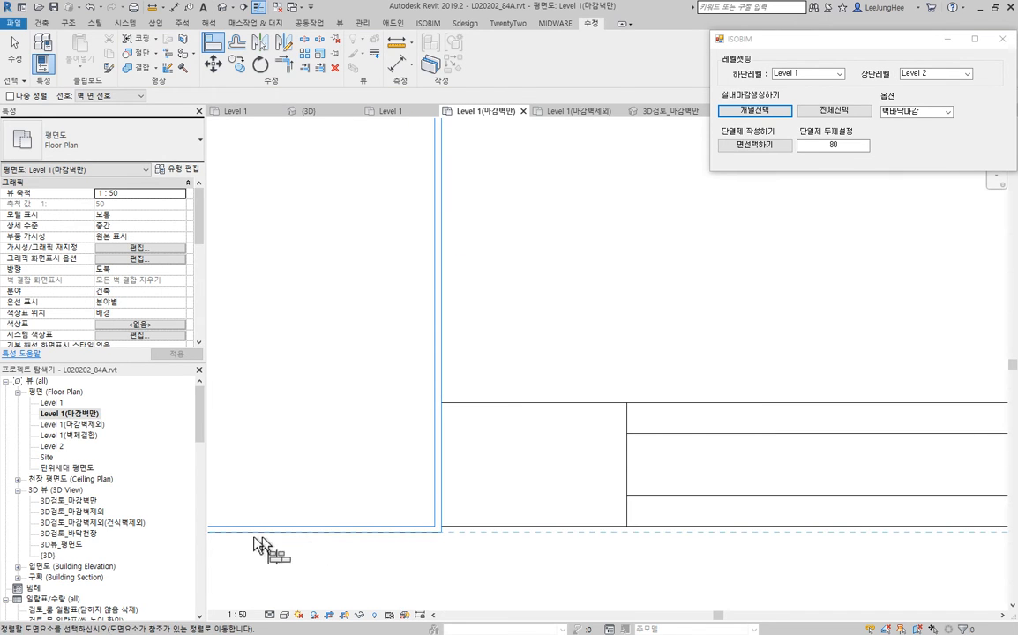
{"action": "left_click", "coordinate": [807, 528]}
{"action": "scroll", "coordinate": [708, 486], "scroll_direction": "down", "scroll_amount": 8}
{"action": "scroll", "coordinate": [734, 472], "scroll_direction": "down", "scroll_amount": 2}
- Align the shower booth partition's right end to the inner face of the bathroom wall finish on the entrance side
{"action": "middle_click_drag", "start_coordinate": [847, 495], "coordinate": [538, 443]}
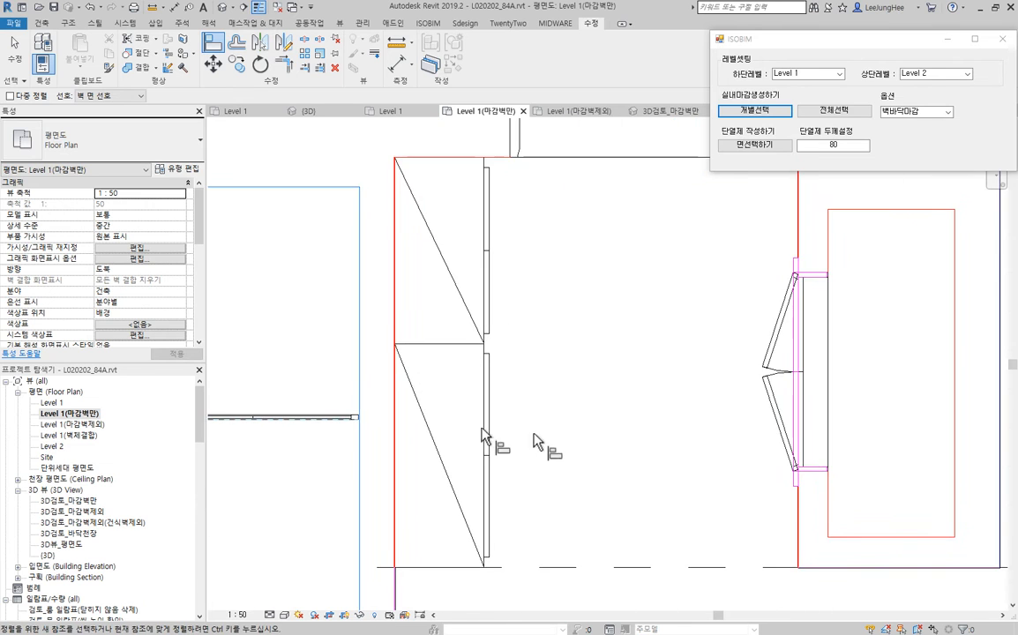
{"action": "scroll", "coordinate": [300, 398], "scroll_direction": "up", "scroll_amount": 9}
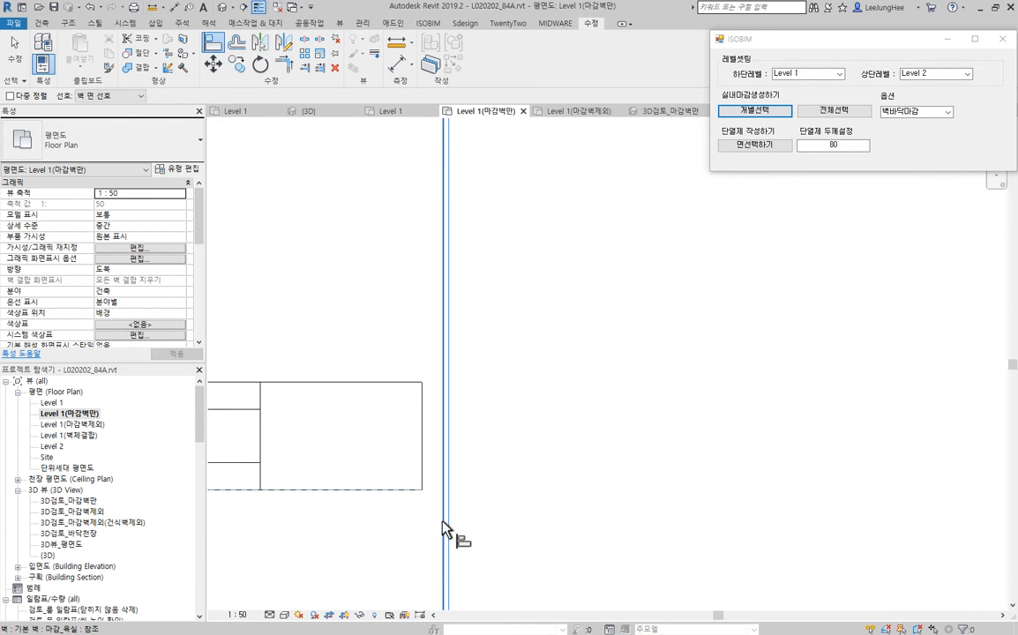
{"action": "scroll", "coordinate": [568, 441], "scroll_direction": "down", "scroll_amount": 5}
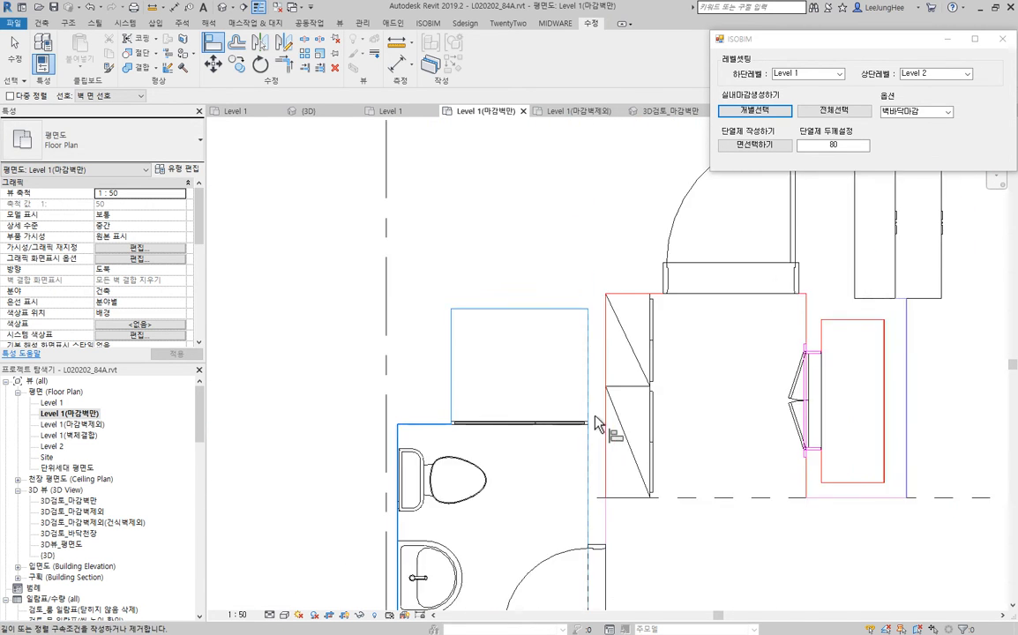
{"action": "scroll", "coordinate": [596, 425], "scroll_direction": "down", "scroll_amount": 2}
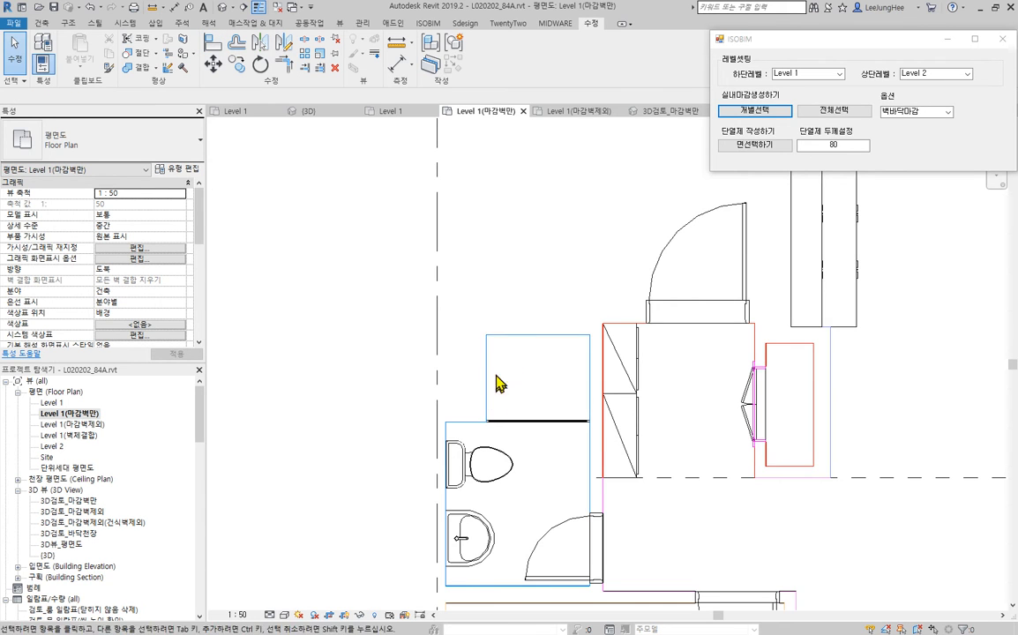
- Open the default 3D view around the bathroom and entrance, and close all inactive views
{"action": "scroll", "coordinate": [497, 383], "scroll_direction": "down", "scroll_amount": 8}
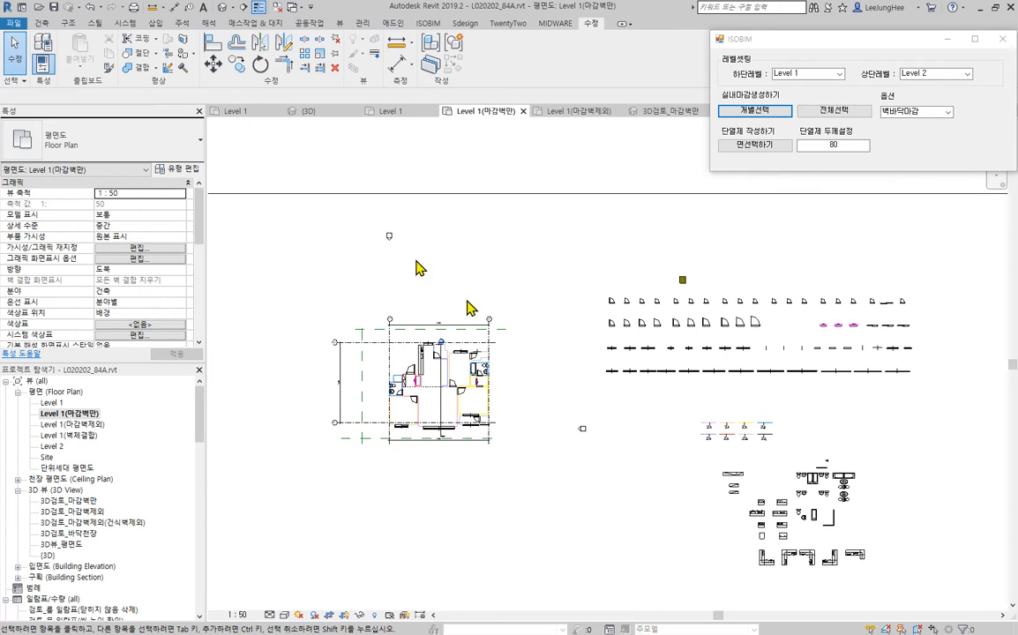
{"action": "left_click", "coordinate": [222, 14]}
{"action": "scroll", "coordinate": [488, 409], "scroll_direction": "up", "scroll_amount": 5}
{"action": "middle_click_drag", "start_coordinate": [546, 429], "coordinate": [473, 387], "text": "shift"}
{"action": "scroll", "coordinate": [472, 387], "scroll_direction": "up", "scroll_amount": 1}
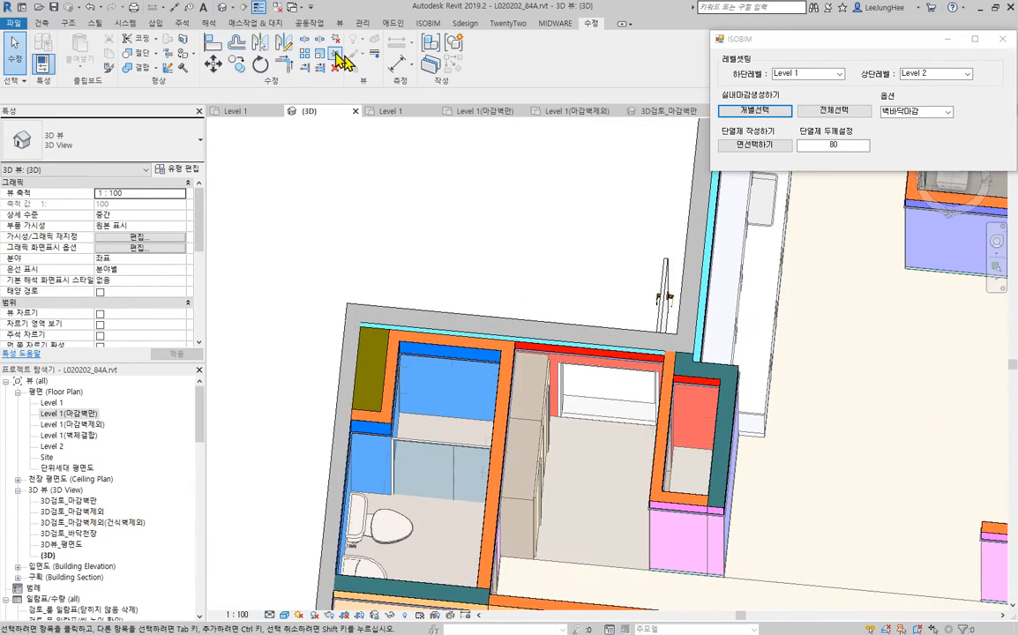
{"action": "left_click", "coordinate": [282, 8]}
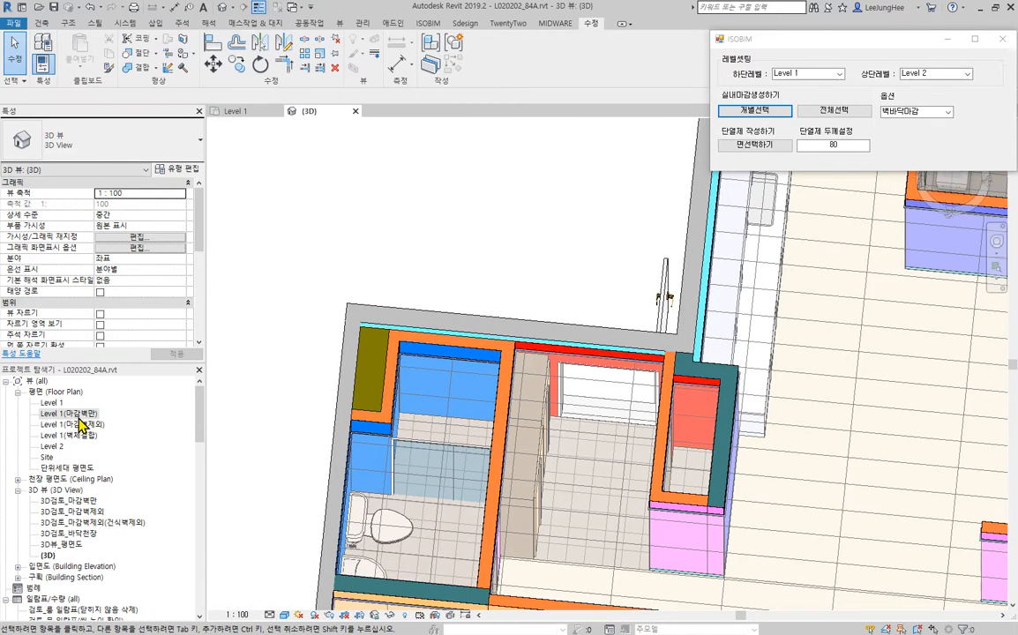
- In the Level 1(마감벽만) plan, create a similar shower fixture (샤워기) and place it midway along the shower area's left wall
{"action": "left_click", "coordinate": [78, 416]}
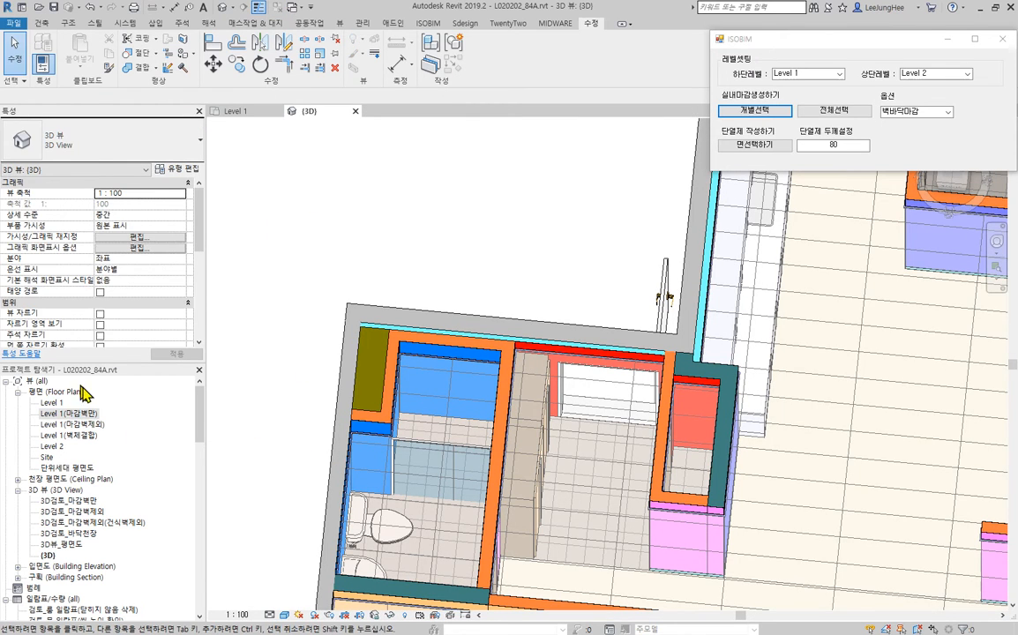
{"action": "double_click", "coordinate": [78, 413]}
{"action": "scroll", "coordinate": [617, 415], "scroll_direction": "up", "scroll_amount": 8}
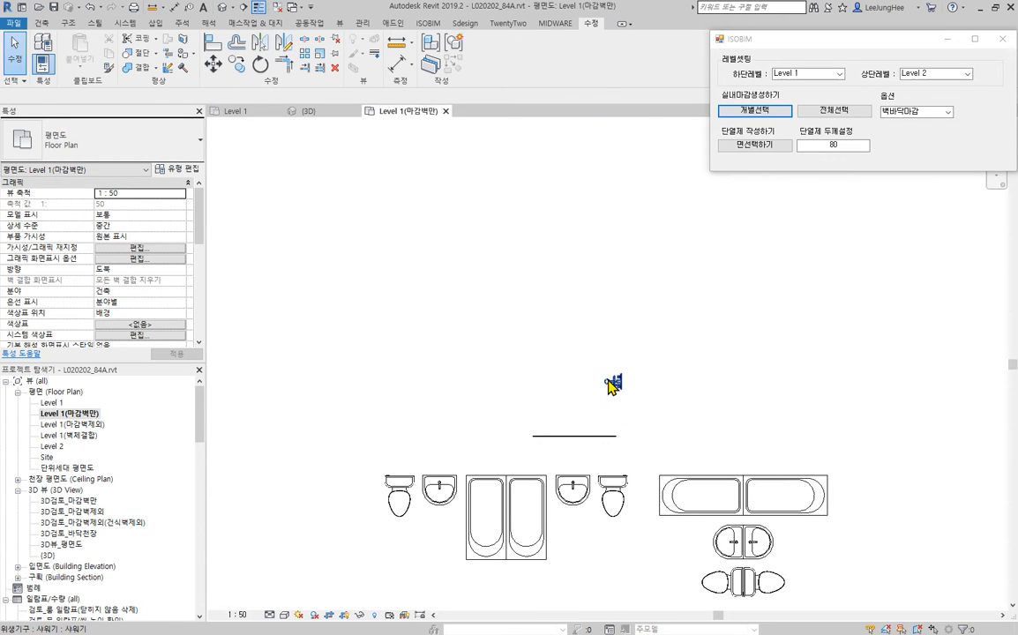
{"action": "right_click", "coordinate": [612, 385]}
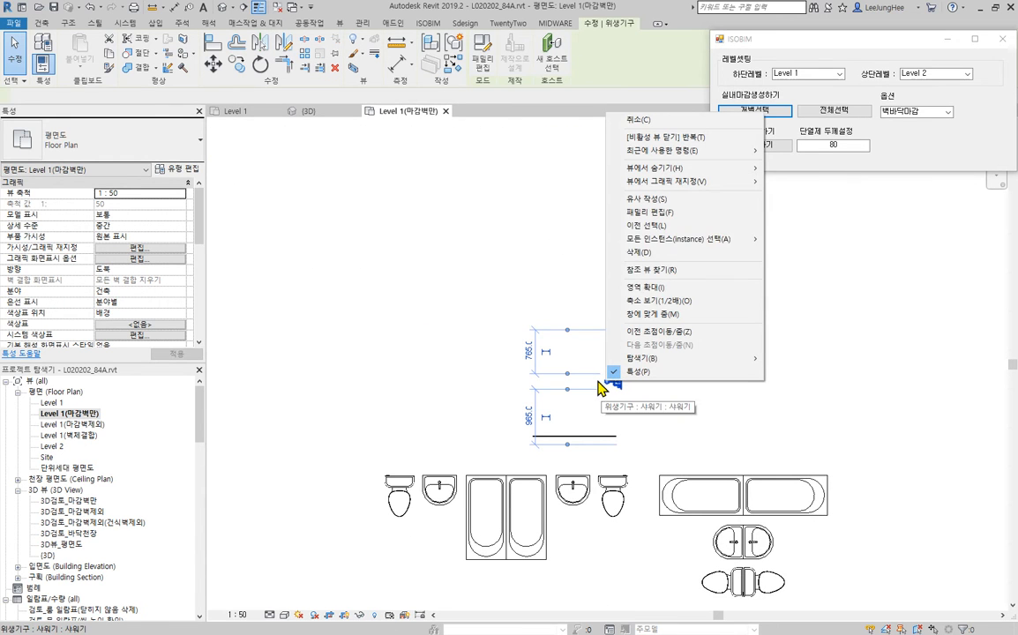
{"action": "left_click", "coordinate": [680, 199]}
{"action": "scroll", "coordinate": [502, 250], "scroll_direction": "down", "scroll_amount": 6}
{"action": "scroll", "coordinate": [509, 317], "scroll_direction": "up", "scroll_amount": 6}
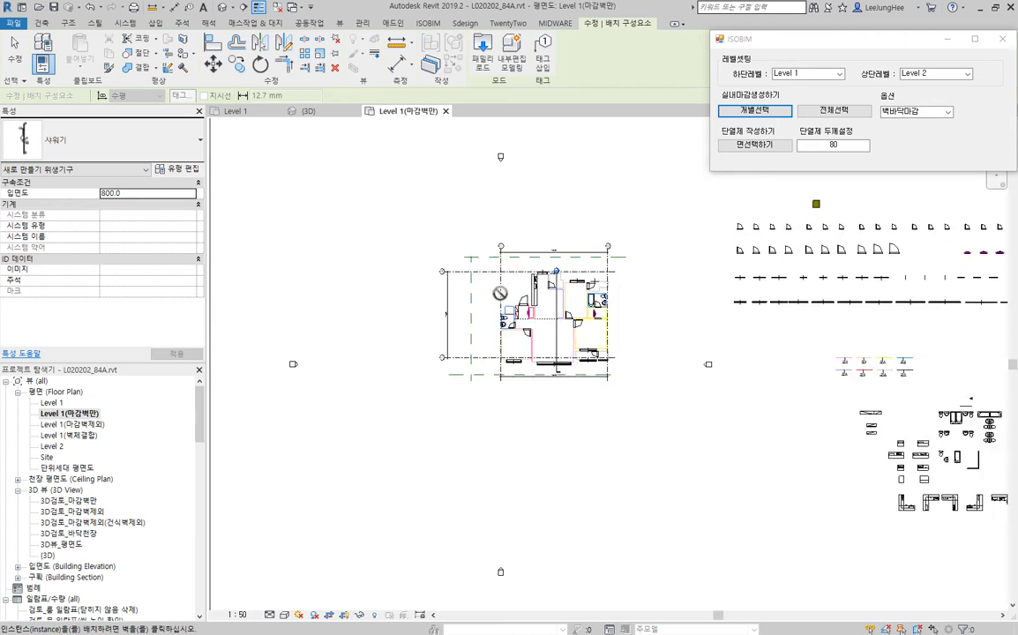
{"action": "scroll", "coordinate": [507, 317], "scroll_direction": "up", "scroll_amount": 5}
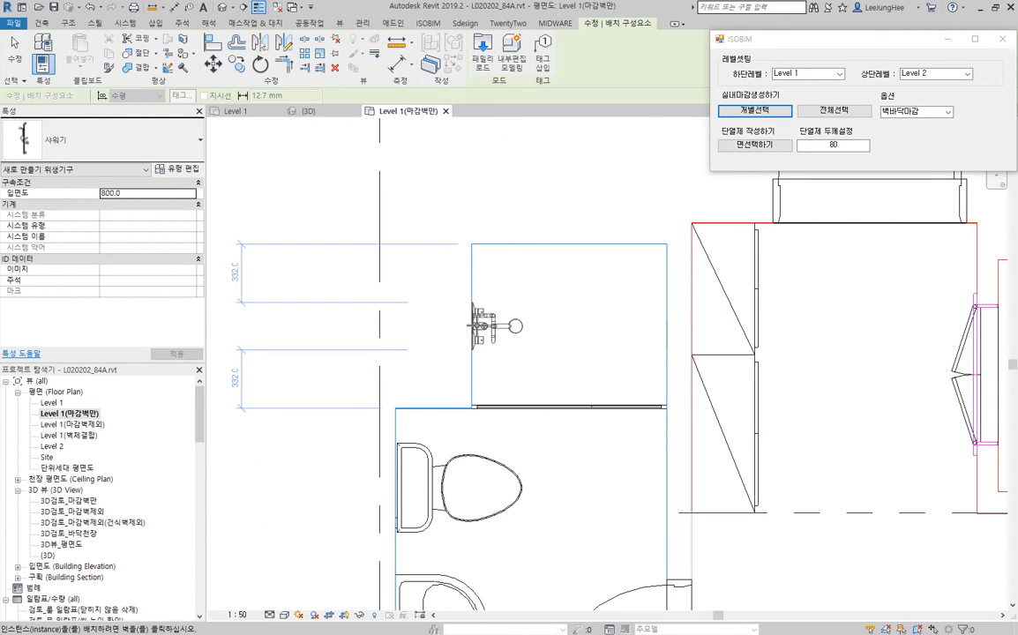
{"action": "left_click", "coordinate": [482, 325]}
{"action": "key", "text": "Escape"}
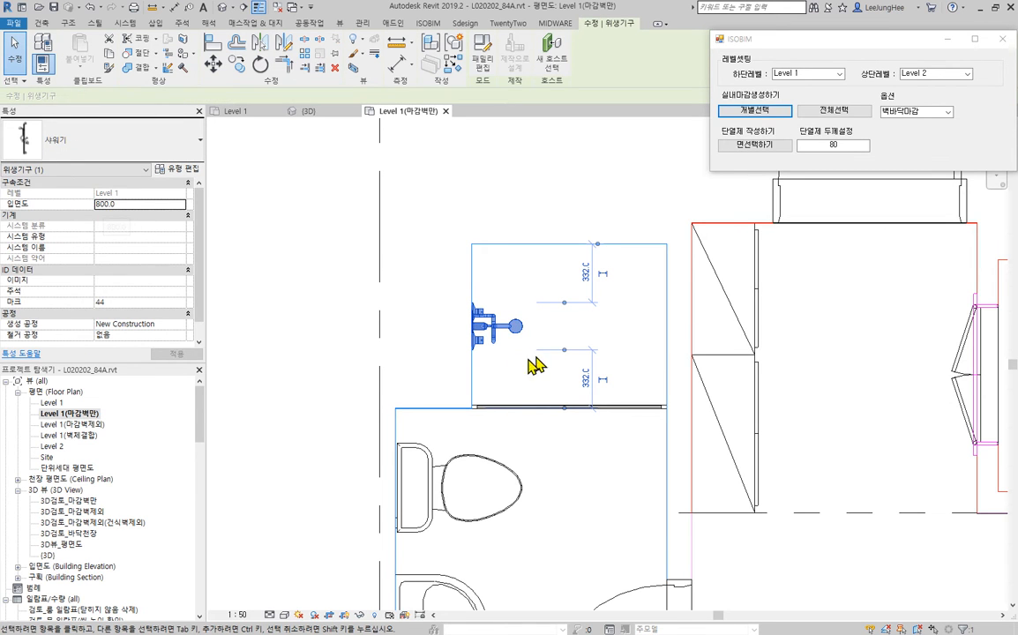
{"action": "left_click", "coordinate": [485, 162]}
- Check the toilet's level offset in the plan and examine in 3D how the toilet meets the bathroom floor finish
{"action": "scroll", "coordinate": [484, 162], "scroll_direction": "down", "scroll_amount": 6}
{"action": "middle_click_drag", "start_coordinate": [585, 221], "coordinate": [424, 381]}
{"action": "scroll", "coordinate": [423, 325], "scroll_direction": "down", "scroll_amount": 3}
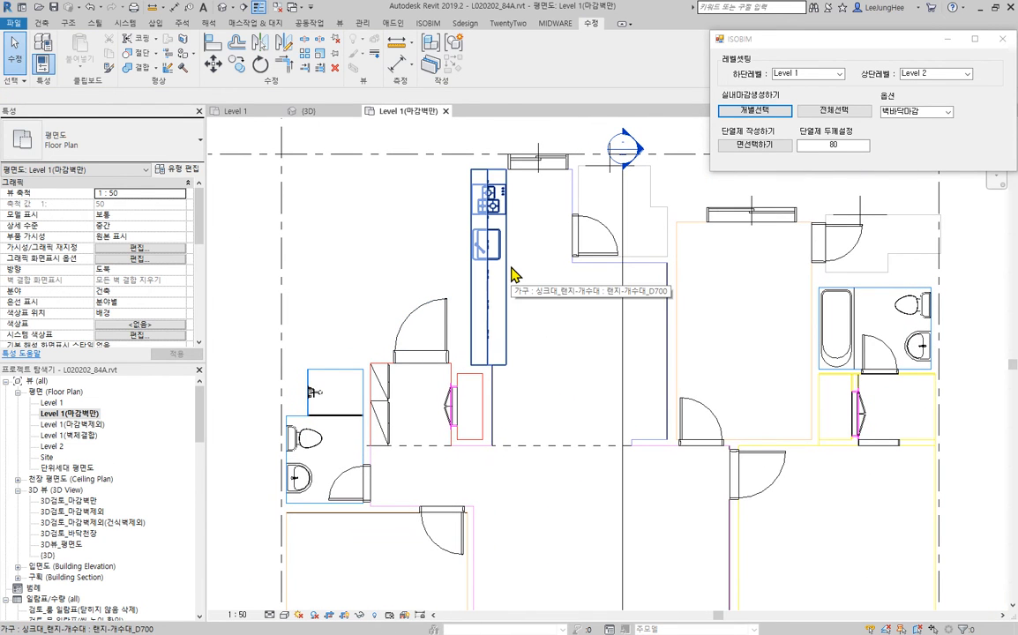
{"action": "left_click", "coordinate": [316, 434]}
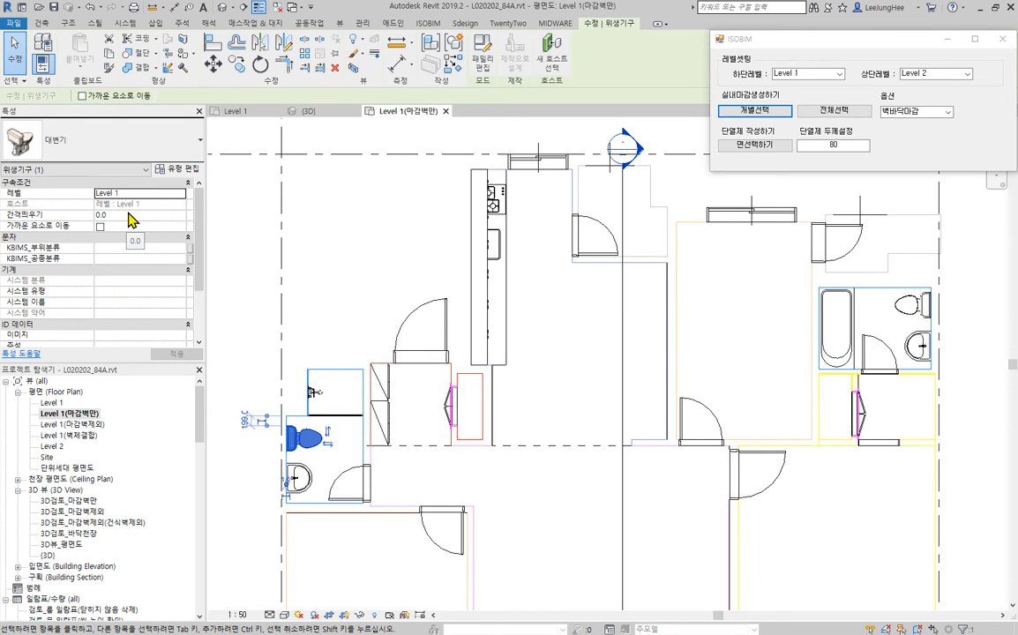
{"action": "key", "text": "Escape"}
{"action": "left_click", "coordinate": [308, 111]}
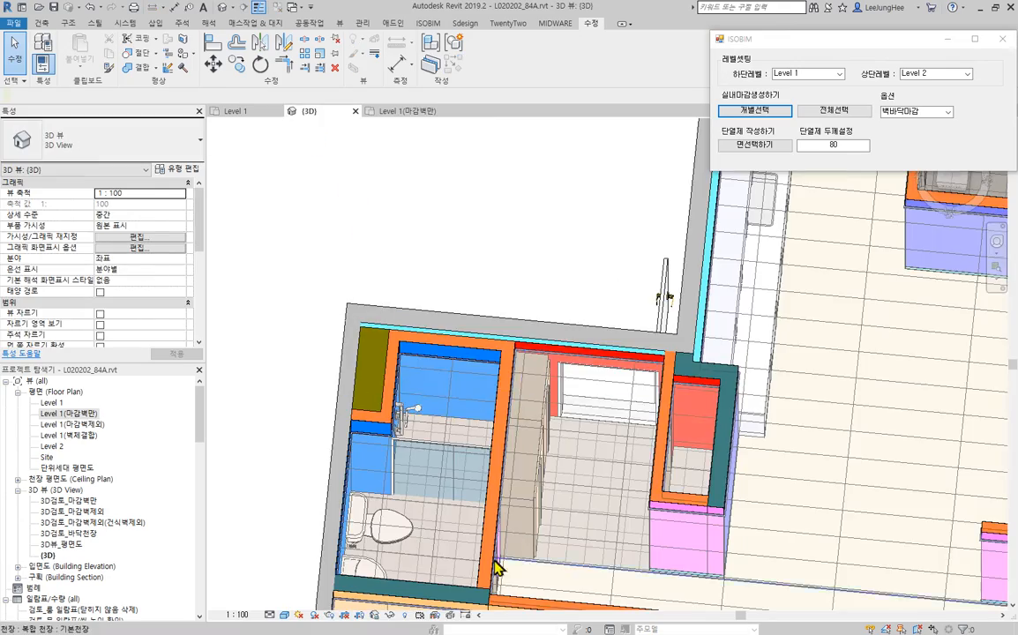
{"action": "scroll", "coordinate": [424, 564], "scroll_direction": "up", "scroll_amount": 3}
{"action": "scroll", "coordinate": [415, 565], "scroll_direction": "up", "scroll_amount": 5}
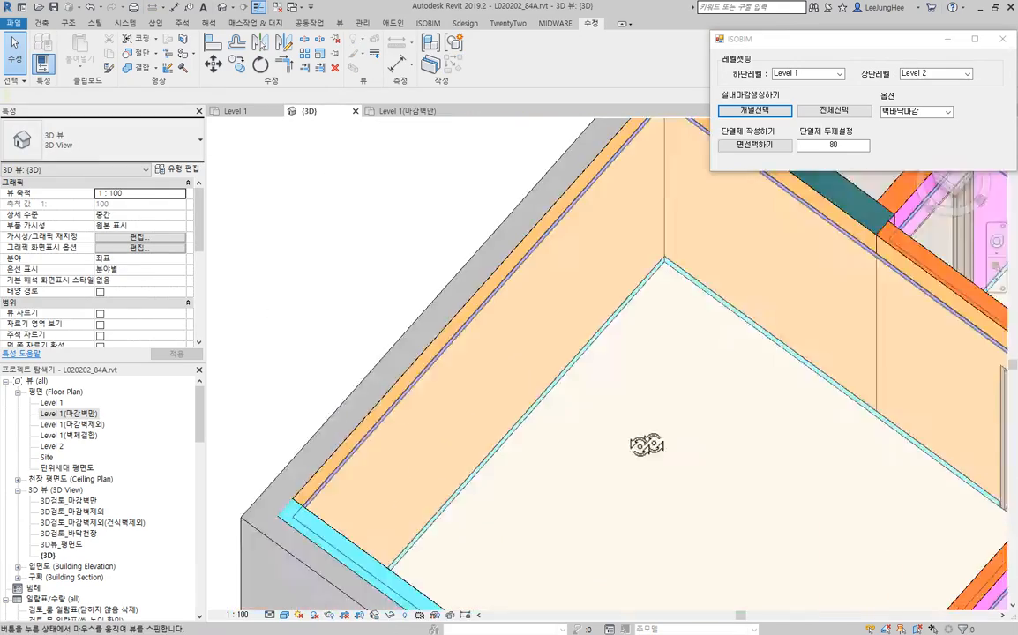
{"action": "middle_click_drag", "start_coordinate": [629, 450], "coordinate": [739, 410]}
{"action": "scroll", "coordinate": [422, 595], "scroll_direction": "down", "scroll_amount": 5}
{"action": "scroll", "coordinate": [482, 357], "scroll_direction": "up", "scroll_amount": 6}
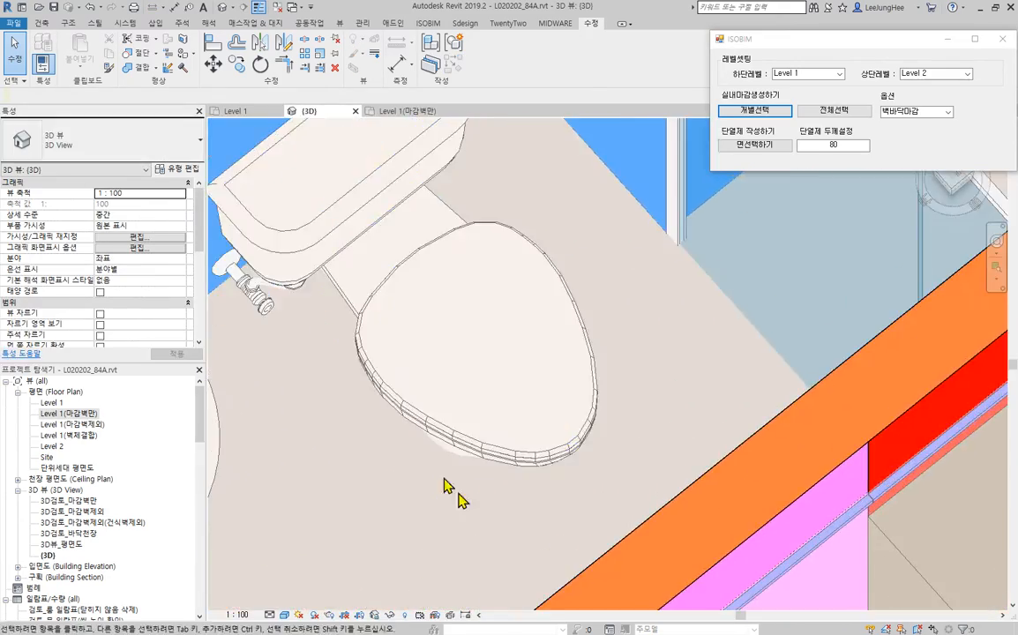
{"action": "scroll", "coordinate": [478, 474], "scroll_direction": "down", "scroll_amount": 3}
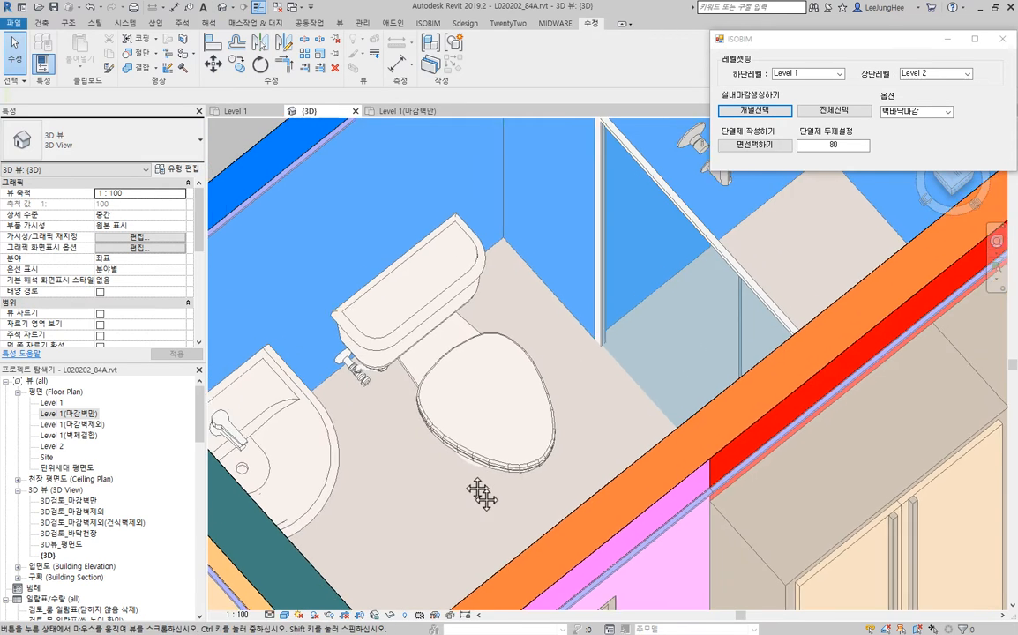
- Select the toilet and washbasin together and open their level offset (간격띄우기) for editing
{"action": "left_click", "coordinate": [536, 490]}
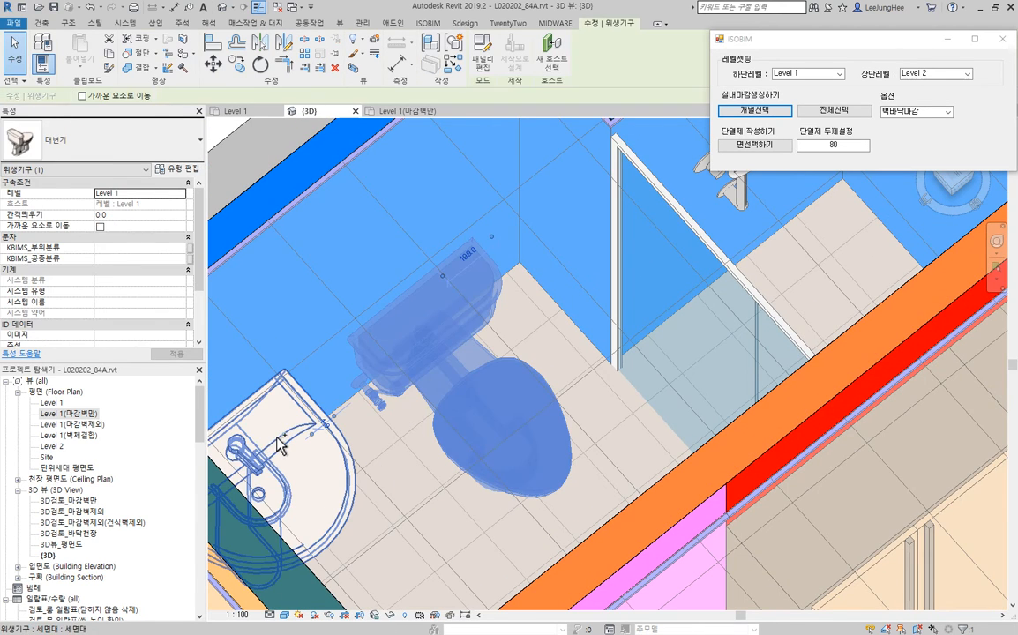
{"action": "left_click", "coordinate": [277, 440], "text": "ctrl"}
{"action": "middle_click_drag", "start_coordinate": [417, 443], "coordinate": [475, 378]}
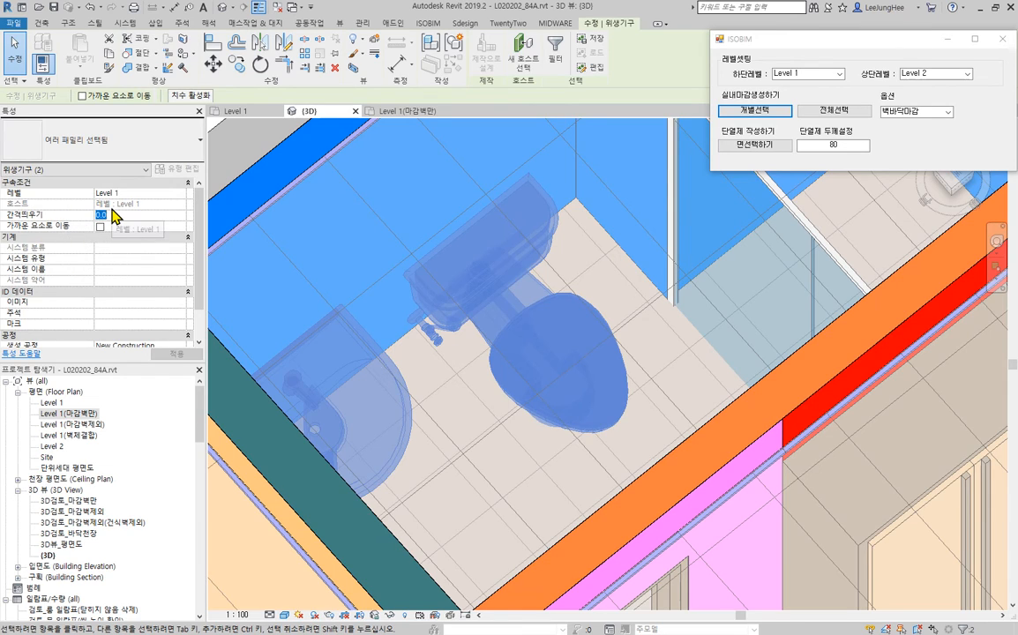
{"action": "left_click", "coordinate": [234, 161]}
- Check the level offset (간격띄우기) of the two shoe cabinets (신발장) in the entrance
{"action": "scroll", "coordinate": [397, 335], "scroll_direction": "down", "scroll_amount": 4}
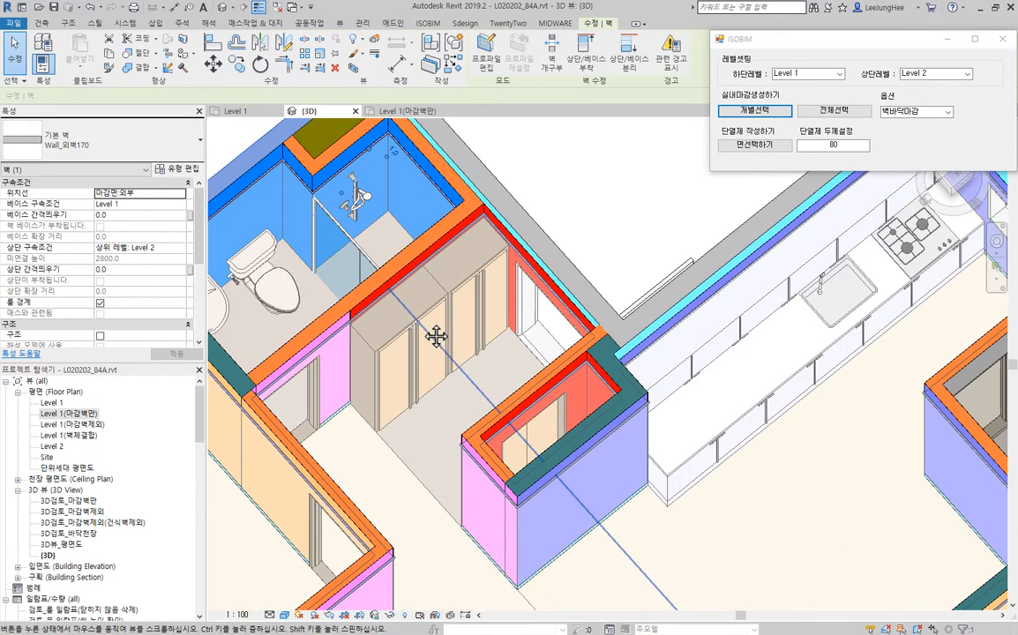
{"action": "scroll", "coordinate": [392, 371], "scroll_direction": "up", "scroll_amount": 3}
{"action": "left_click", "coordinate": [404, 303]}
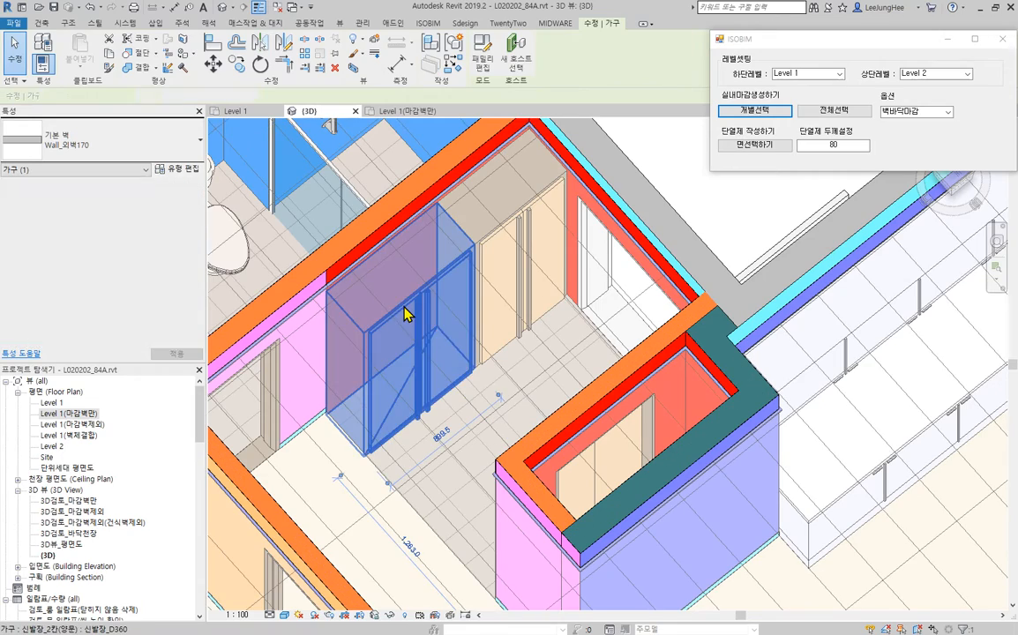
{"action": "left_click", "coordinate": [491, 248]}
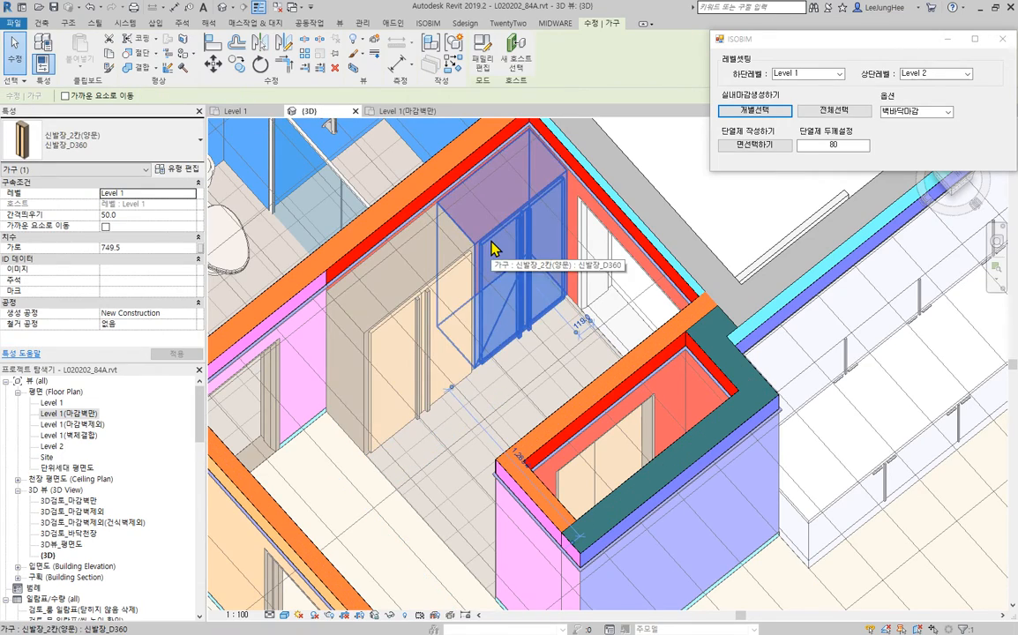
{"action": "scroll", "coordinate": [492, 248], "scroll_direction": "down", "scroll_amount": 8}
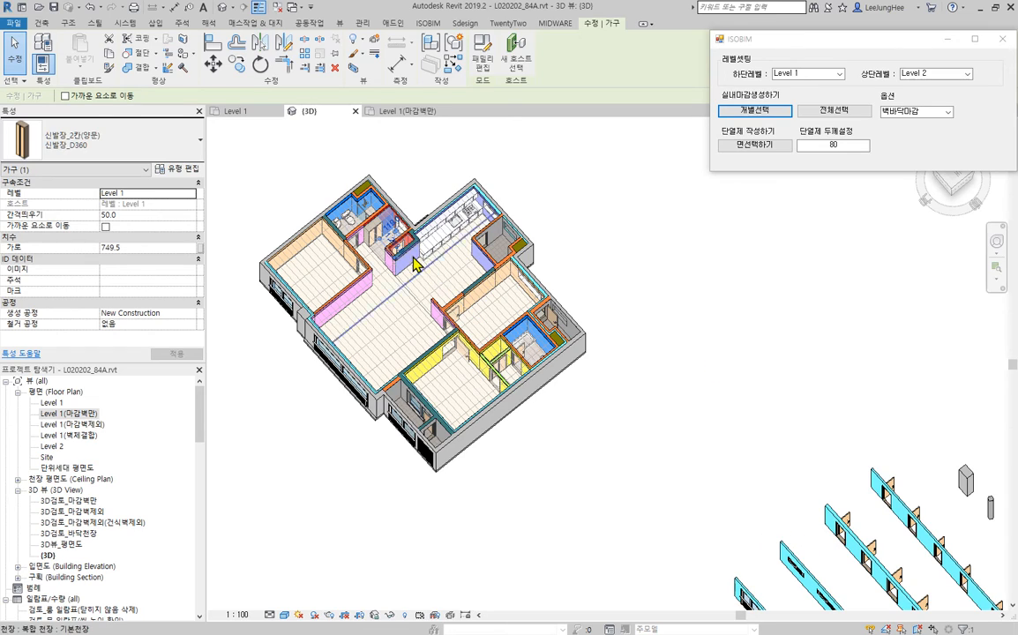
{"action": "scroll", "coordinate": [386, 232], "scroll_direction": "up", "scroll_amount": 5}
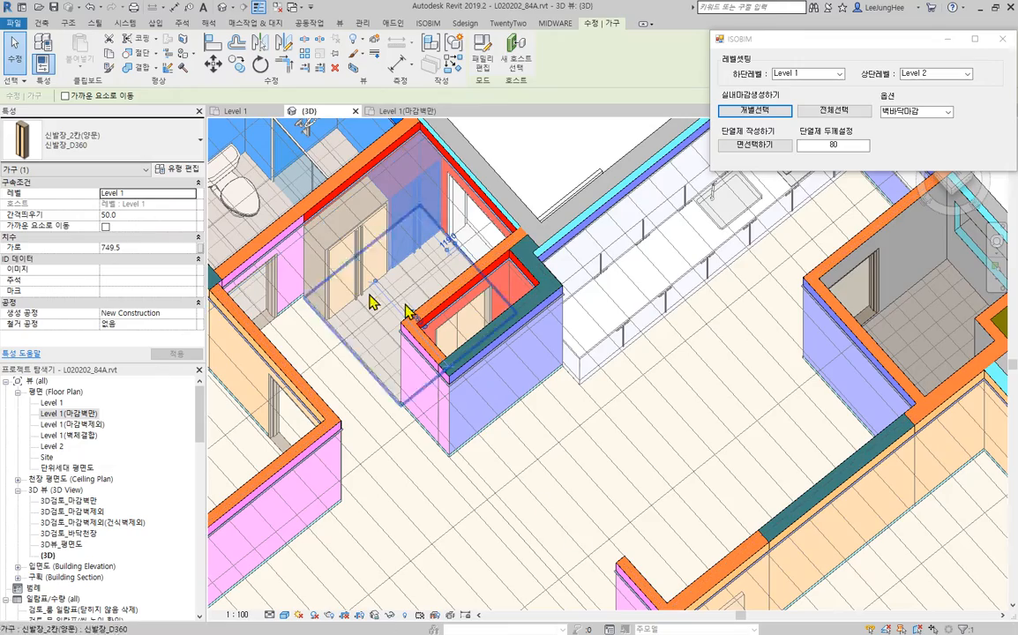
- Check the level offset (간격띄우기) of the kitchen sink and range unit (싱크대_렌지-개수대)
{"action": "scroll", "coordinate": [746, 320], "scroll_direction": "down", "scroll_amount": 2}
{"action": "middle_click_drag", "start_coordinate": [761, 327], "coordinate": [621, 470]}
{"action": "scroll", "coordinate": [583, 419], "scroll_direction": "up", "scroll_amount": 2}
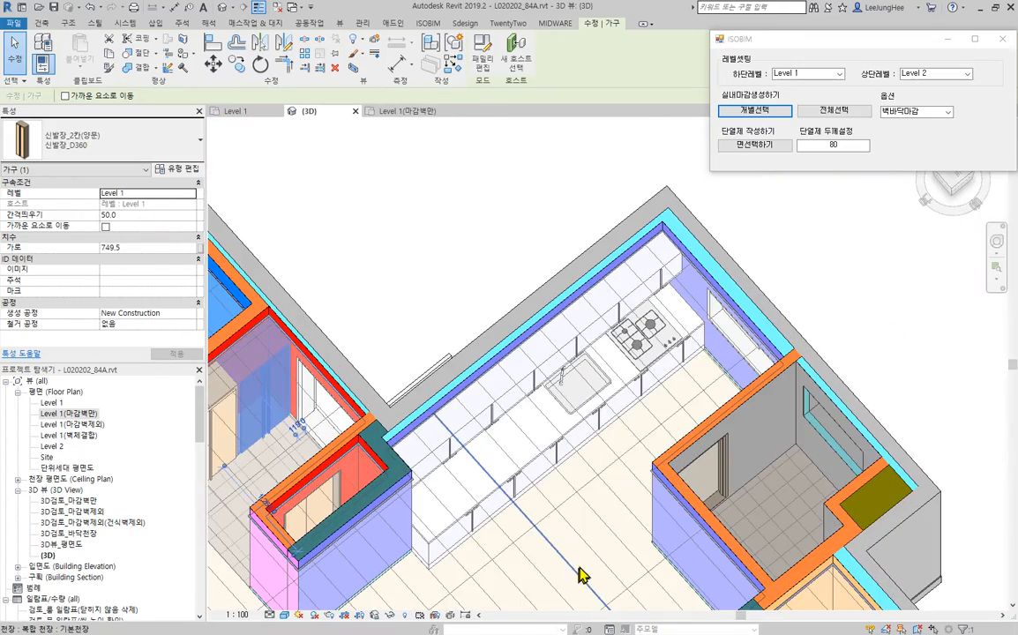
{"action": "middle_click_drag", "start_coordinate": [578, 578], "coordinate": [499, 479], "text": "shift"}
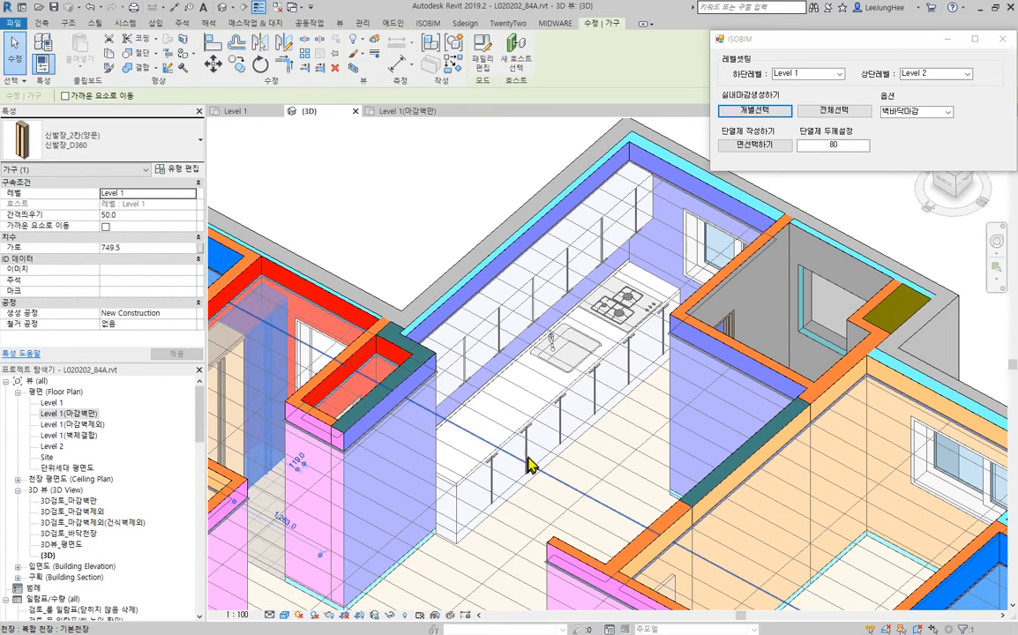
{"action": "left_click", "coordinate": [526, 450]}
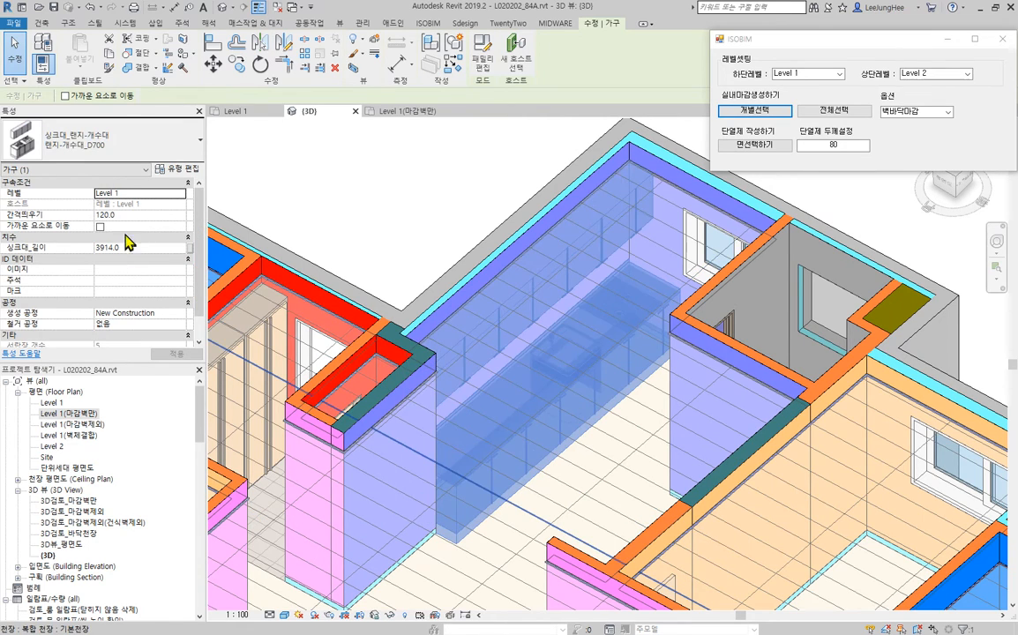
{"action": "left_click", "coordinate": [388, 209]}
- Select the toilet and washbasin in the second bathroom (욕실2) together and raise their level offset (간격띄우기)
{"action": "scroll", "coordinate": [396, 205], "scroll_direction": "down", "scroll_amount": 4}
{"action": "middle_click_drag", "start_coordinate": [499, 295], "coordinate": [335, 138]}
{"action": "middle_click_drag", "start_coordinate": [475, 294], "coordinate": [466, 504], "text": "shift"}
{"action": "scroll", "coordinate": [518, 381], "scroll_direction": "up", "scroll_amount": 5}
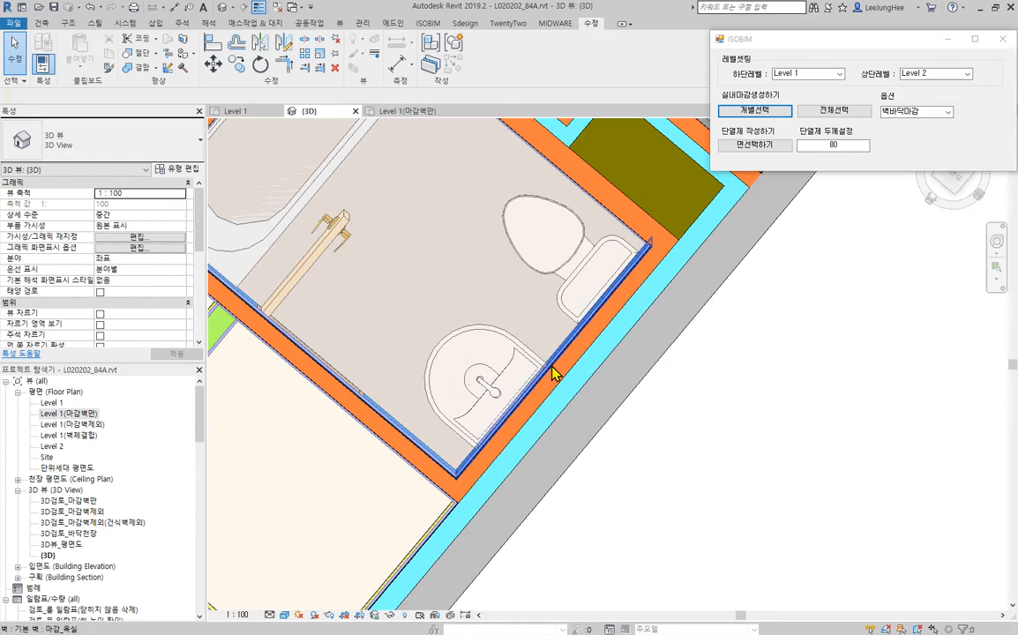
{"action": "left_click", "coordinate": [484, 393]}
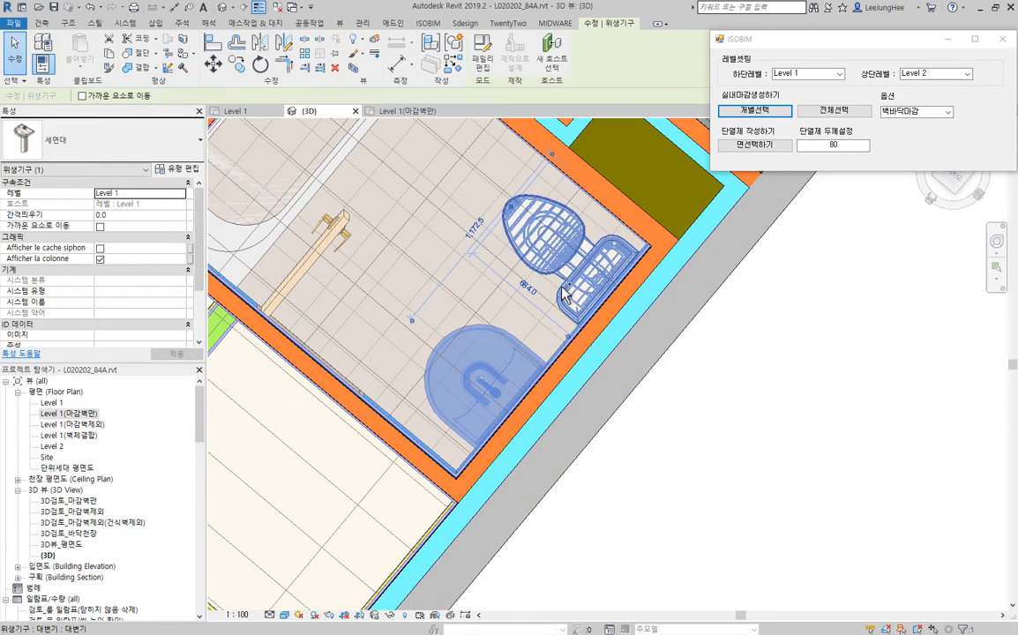
{"action": "left_click", "coordinate": [329, 275]}
{"action": "key", "text": "Escape"}
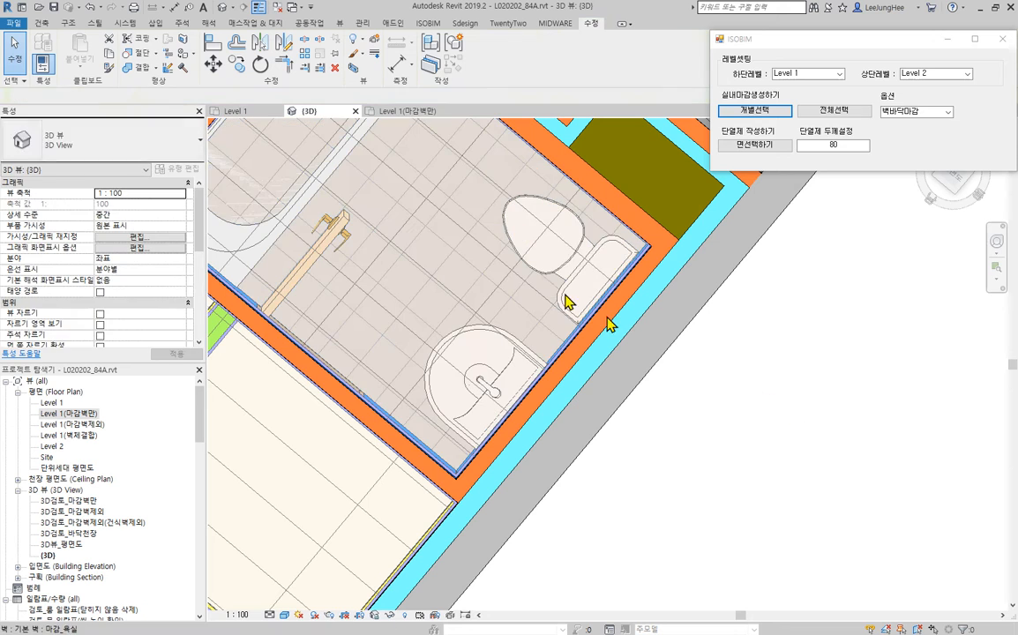
{"action": "left_click", "coordinate": [563, 275]}
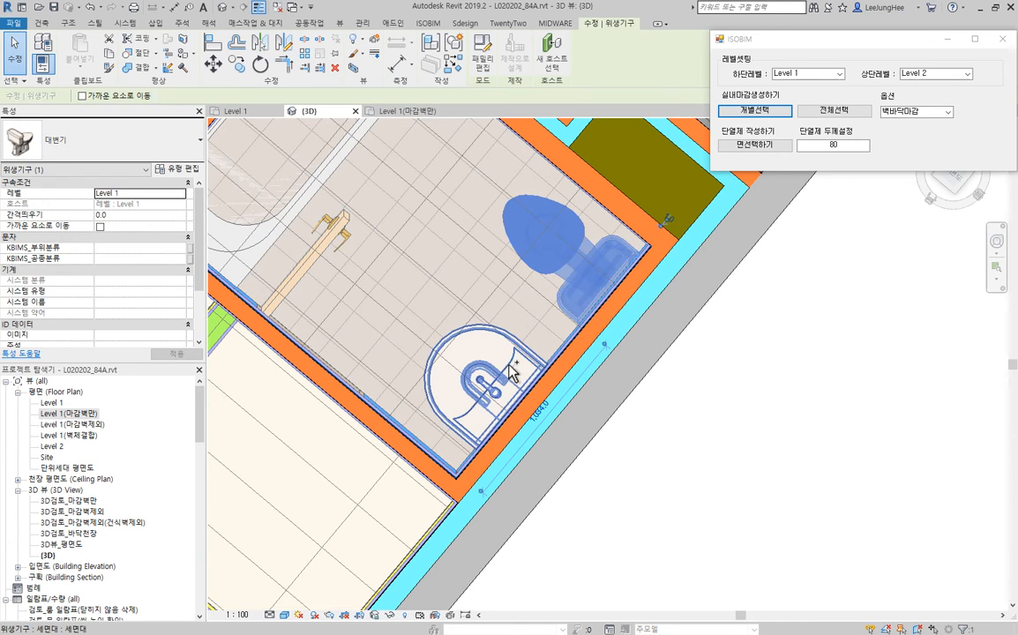
{"action": "left_click", "coordinate": [508, 369], "text": "ctrl"}
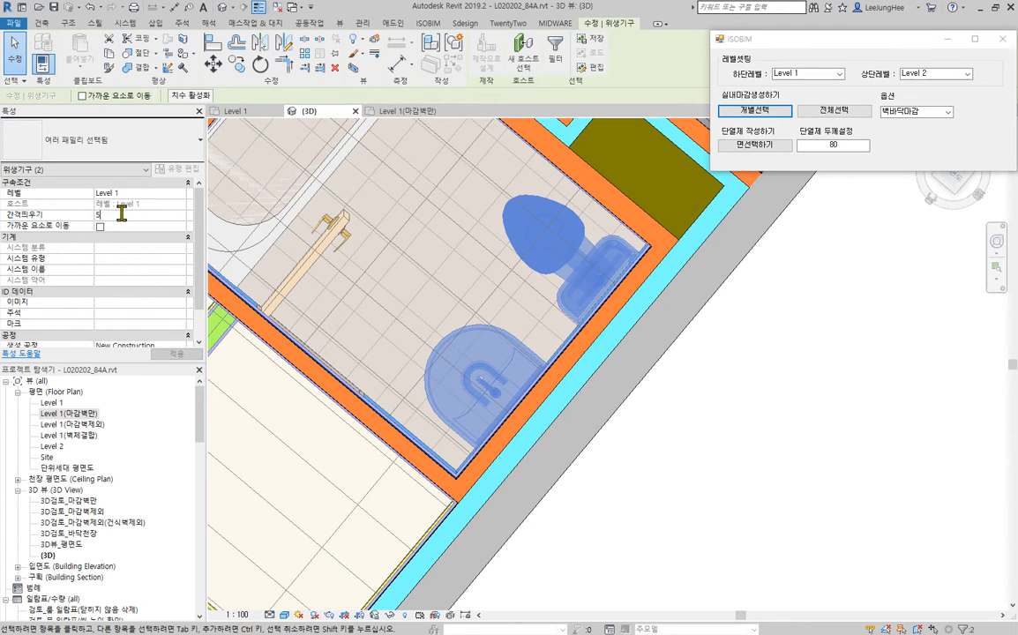
{"action": "left_click", "coordinate": [814, 434]}
- Set the level offset (간격띄우기) of the second bathroom's bathtub (욕조) to 50
{"action": "middle_click_drag", "start_coordinate": [432, 241], "coordinate": [486, 410], "text": "shift"}
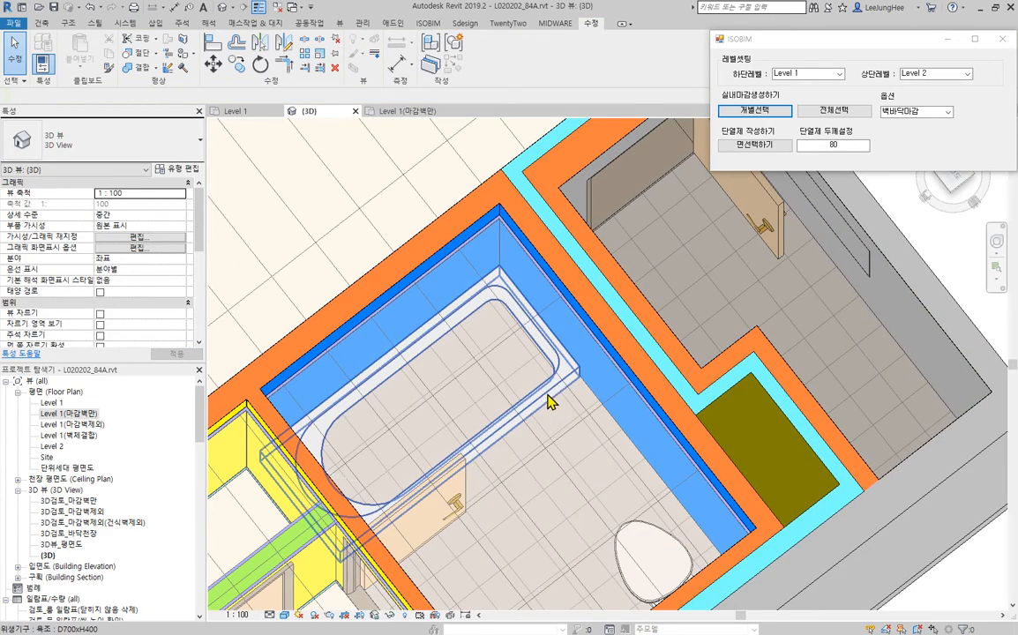
{"action": "left_click", "coordinate": [543, 430]}
{"action": "left_click", "coordinate": [120, 215]}
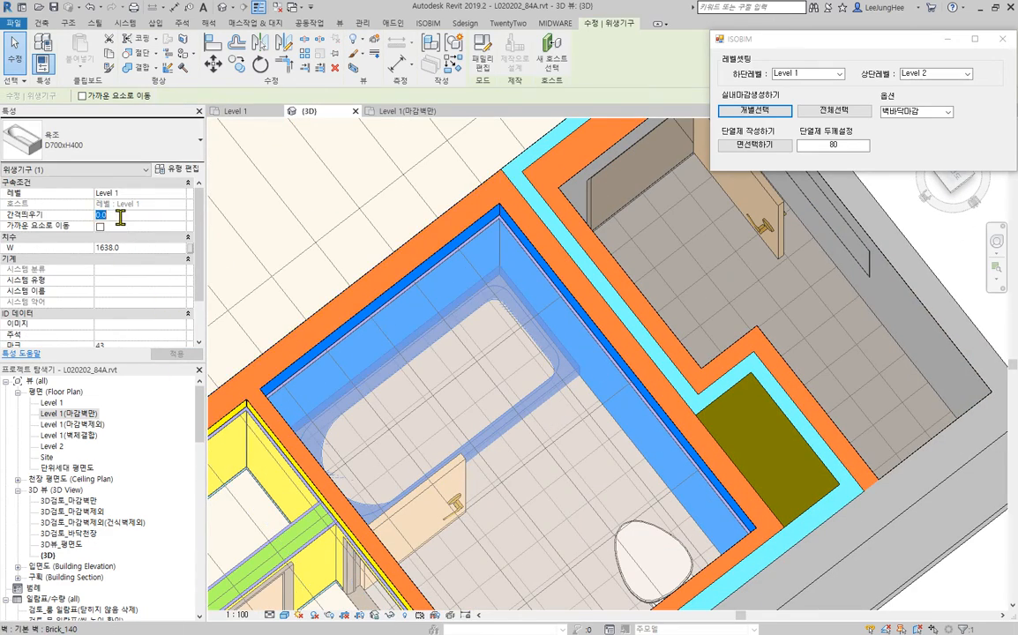
{"action": "left_click", "coordinate": [196, 354]}
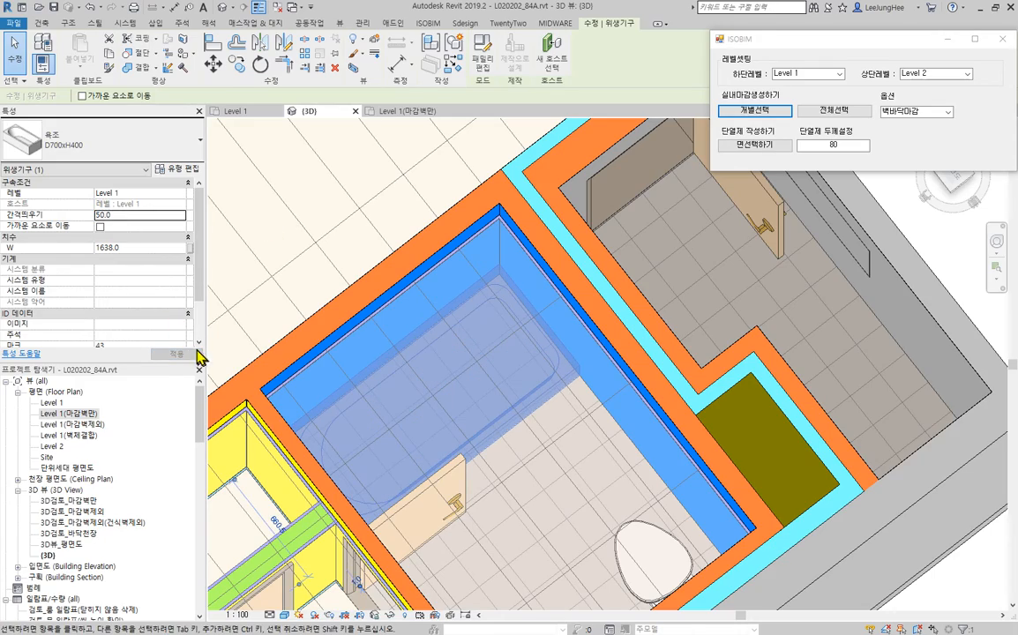
- Clear the selection and examine the furnished apartment in 3D around the kitchen, utility room and second bathroom
{"action": "scroll", "coordinate": [441, 344], "scroll_direction": "down", "scroll_amount": 2}
{"action": "middle_click_drag", "start_coordinate": [450, 341], "coordinate": [402, 364]}
{"action": "left_click", "coordinate": [848, 573]}
{"action": "scroll", "coordinate": [840, 533], "scroll_direction": "down", "scroll_amount": 2}
{"action": "middle_click_drag", "start_coordinate": [841, 533], "coordinate": [644, 628]}
{"action": "scroll", "coordinate": [667, 425], "scroll_direction": "down", "scroll_amount": 2}
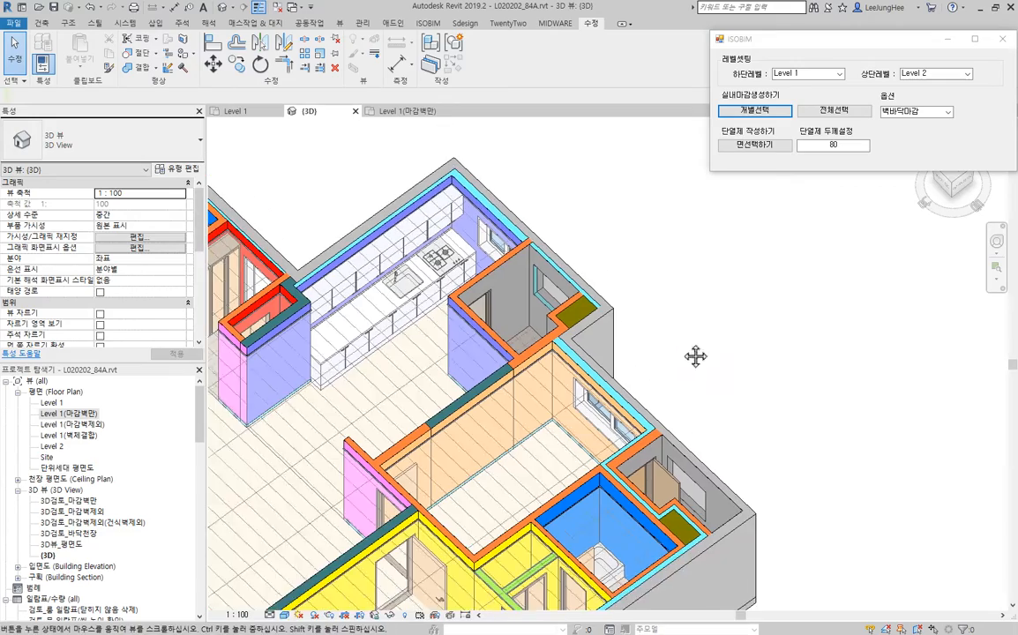
{"action": "middle_click_drag", "start_coordinate": [695, 356], "coordinate": [693, 466]}
{"action": "scroll", "coordinate": [711, 450], "scroll_direction": "down", "scroll_amount": 3}
{"action": "middle_click_drag", "start_coordinate": [782, 434], "coordinate": [740, 454]}
{"action": "scroll", "coordinate": [539, 320], "scroll_direction": "up", "scroll_amount": 3}
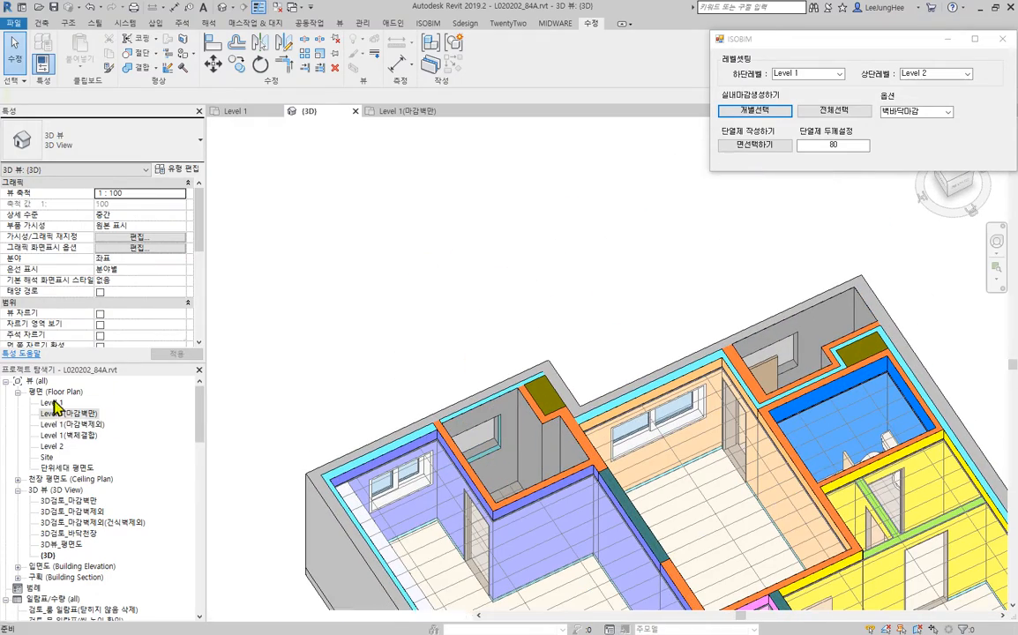
- In the Level 1 plan, turn on the OPEN option of the utility room's (다용도실) exterior window
{"action": "double_click", "coordinate": [51, 402]}
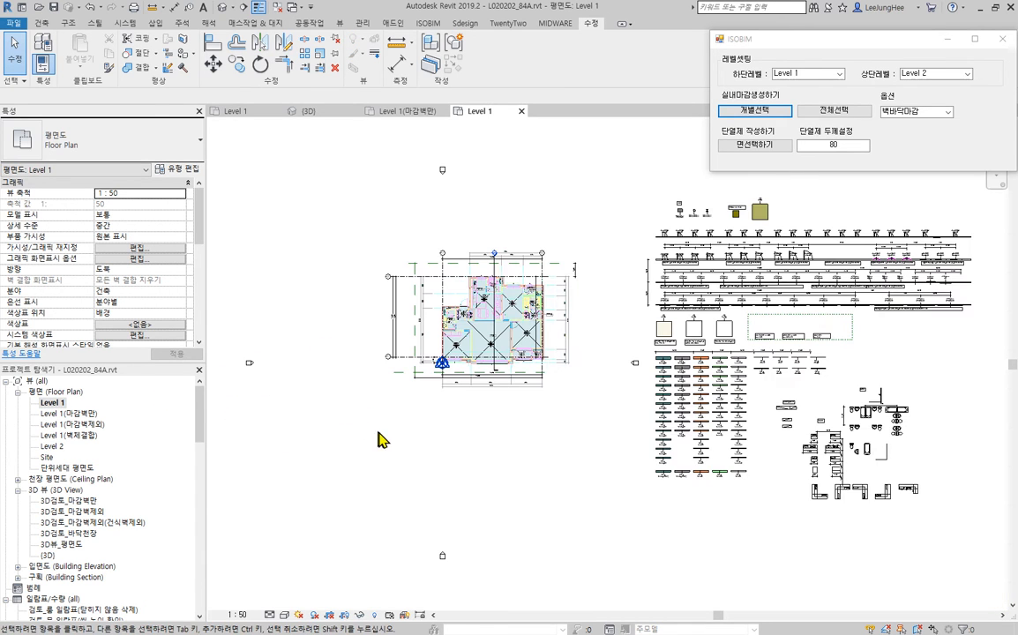
{"action": "scroll", "coordinate": [467, 300], "scroll_direction": "up", "scroll_amount": 10}
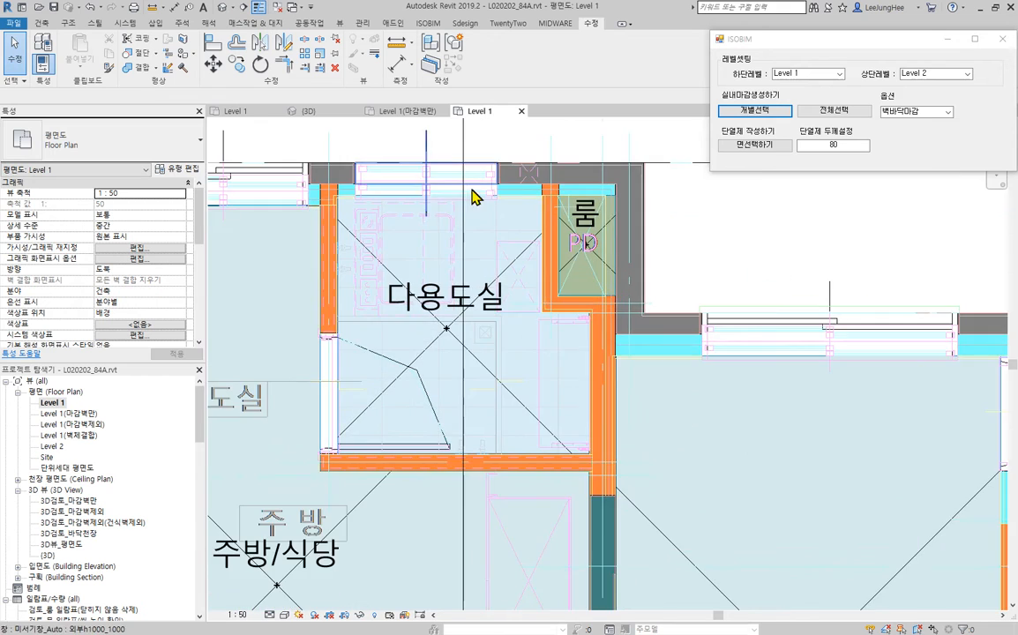
{"action": "scroll", "coordinate": [497, 336], "scroll_direction": "up", "scroll_amount": 3}
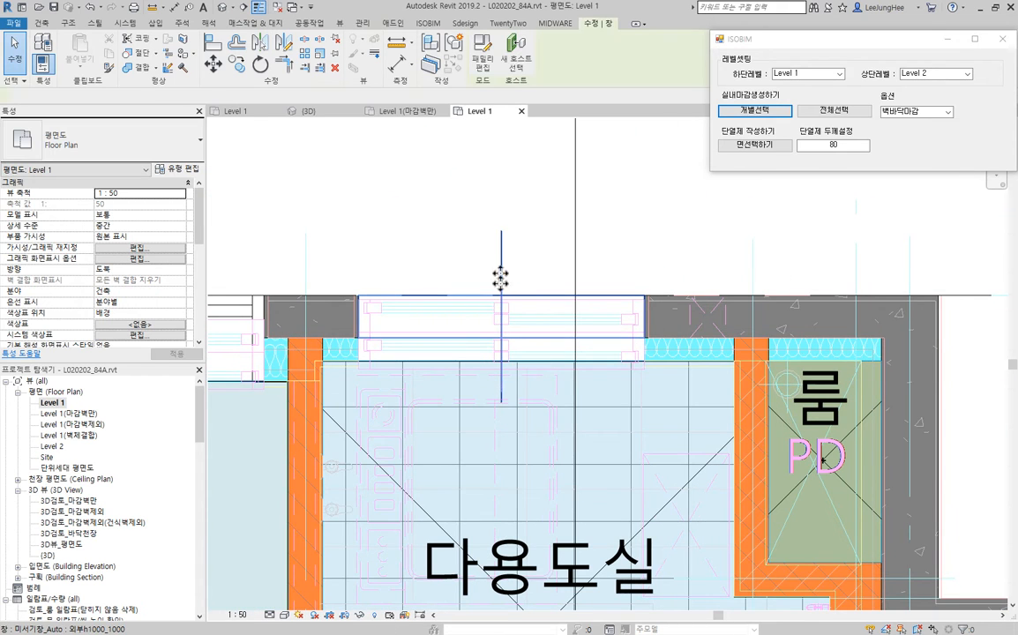
{"action": "scroll", "coordinate": [359, 295], "scroll_direction": "up", "scroll_amount": 2}
{"action": "left_click", "coordinate": [504, 399]}
{"action": "scroll", "coordinate": [618, 441], "scroll_direction": "down", "scroll_amount": 2}
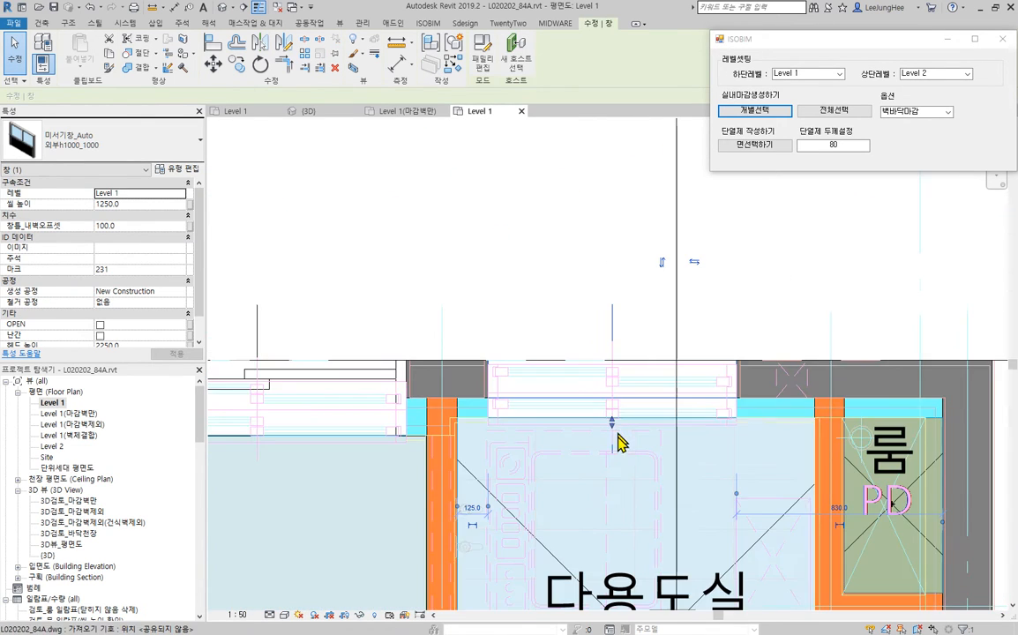
{"action": "middle_click_drag", "start_coordinate": [695, 512], "coordinate": [626, 527]}
{"action": "scroll", "coordinate": [516, 440], "scroll_direction": "up", "scroll_amount": 2}
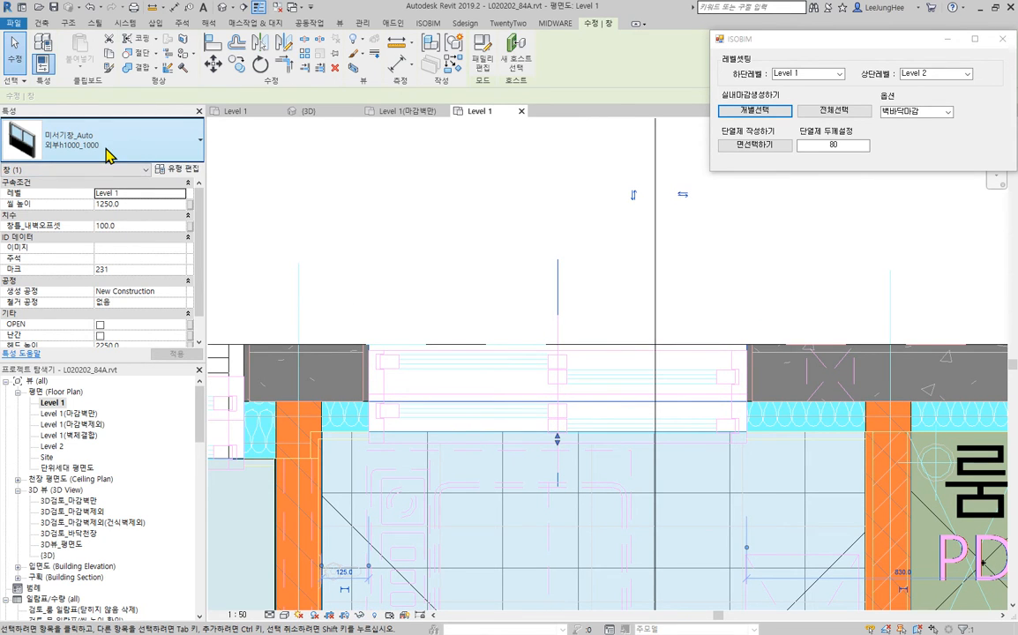
{"action": "left_click", "coordinate": [101, 325]}
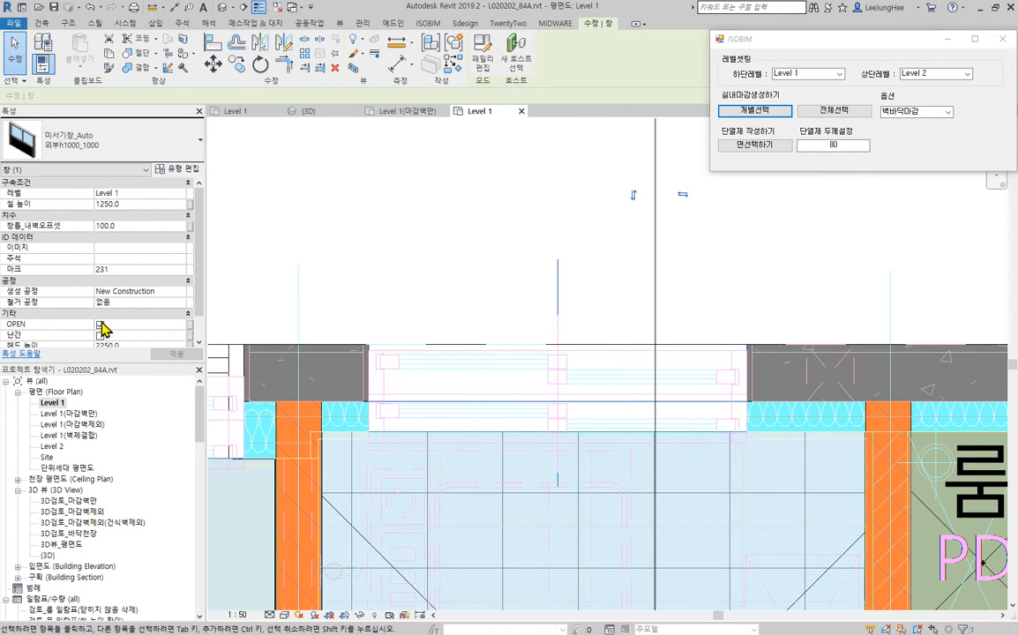
{"action": "key", "text": "Escape"}
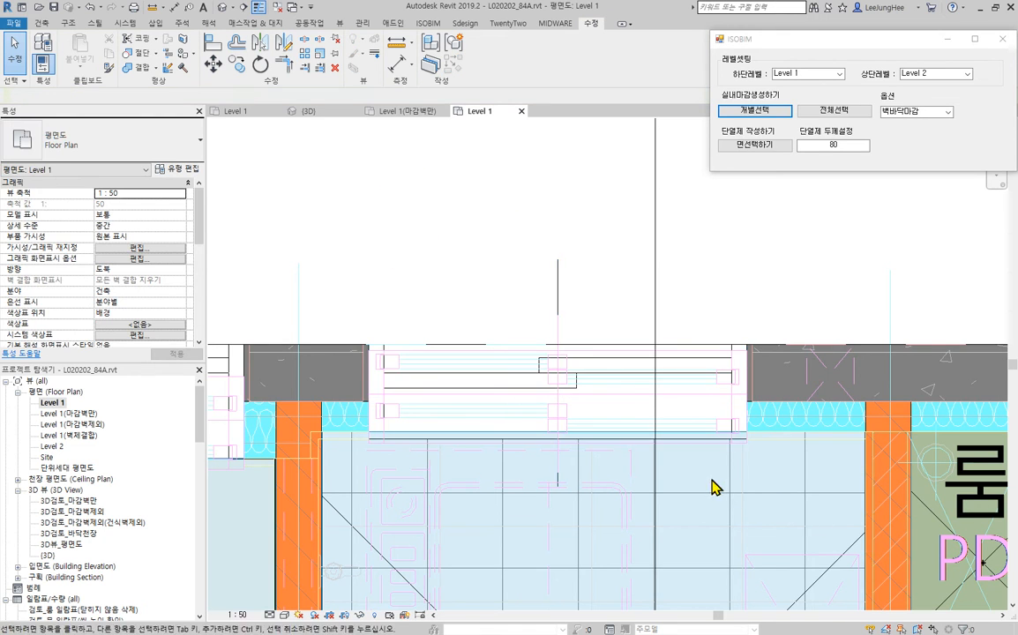
- In the Level 1(마감벽제외) plan, align the utility room window's inner frame edge with the room-side face of the insulation
{"action": "scroll", "coordinate": [739, 417], "scroll_direction": "up", "scroll_amount": 1}
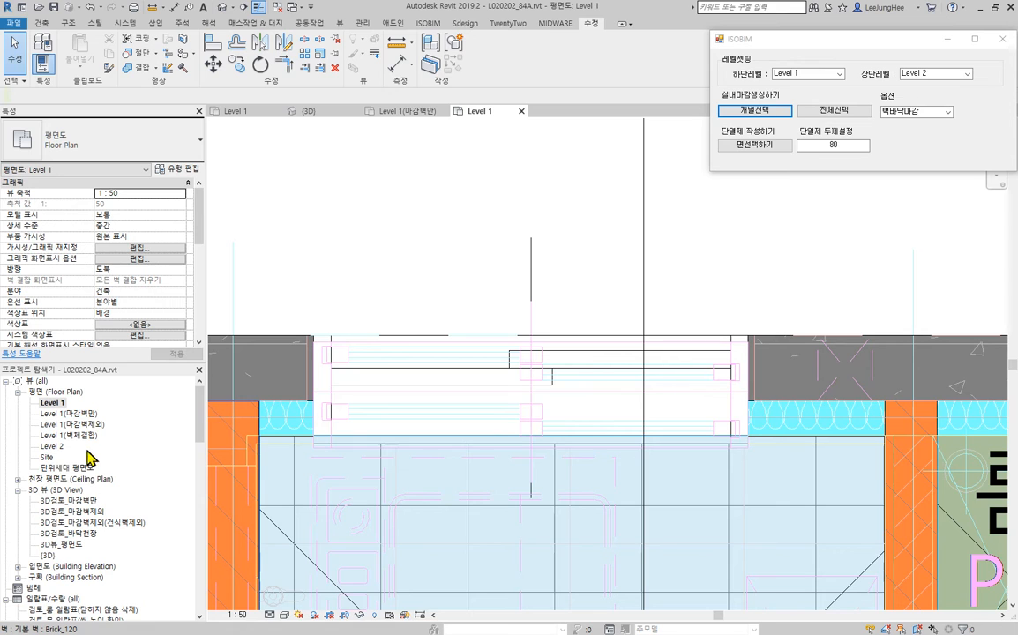
{"action": "double_click", "coordinate": [71, 424]}
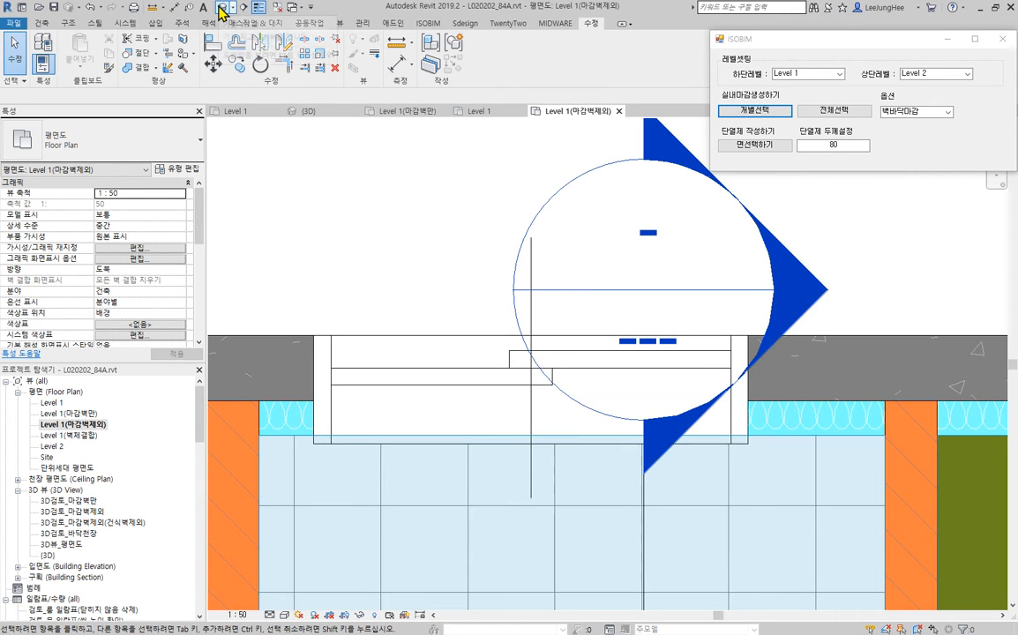
{"action": "left_click", "coordinate": [213, 41]}
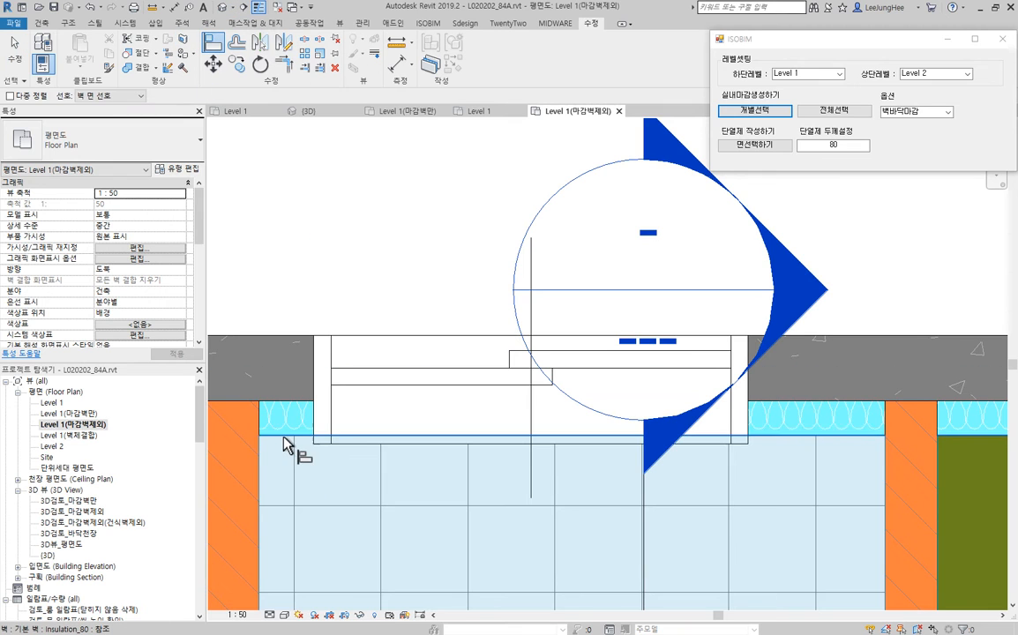
{"action": "key", "text": "Escape"}
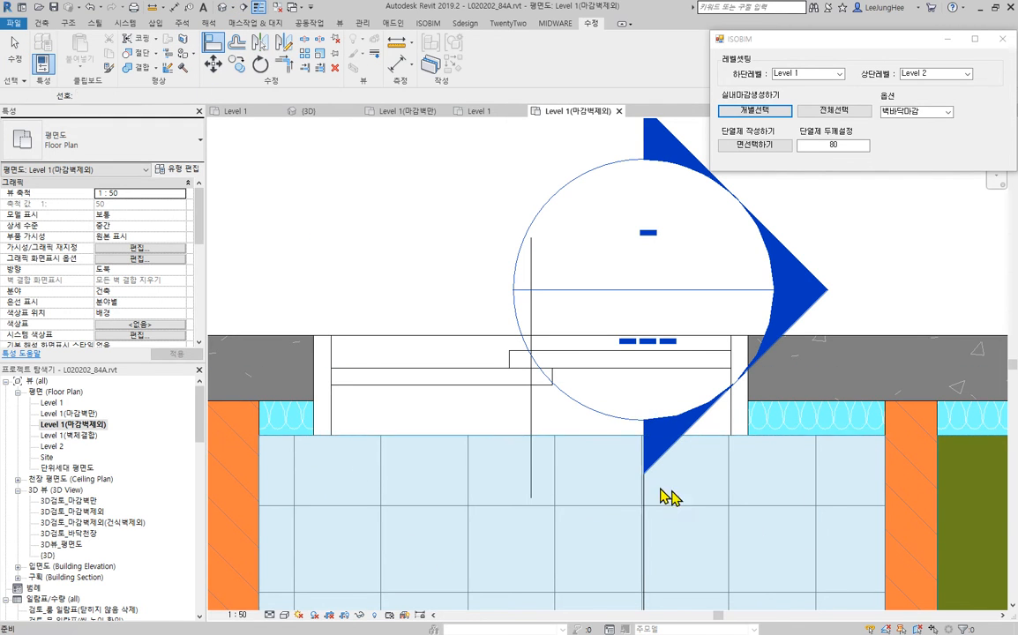
- In the Level 1 plan, select the exterior window of the evacuation space (대피공간) and turn on its OPEN option
{"action": "scroll", "coordinate": [611, 474], "scroll_direction": "down", "scroll_amount": 5}
{"action": "scroll", "coordinate": [610, 474], "scroll_direction": "down", "scroll_amount": 3}
{"action": "middle_click_drag", "start_coordinate": [785, 447], "coordinate": [596, 406]}
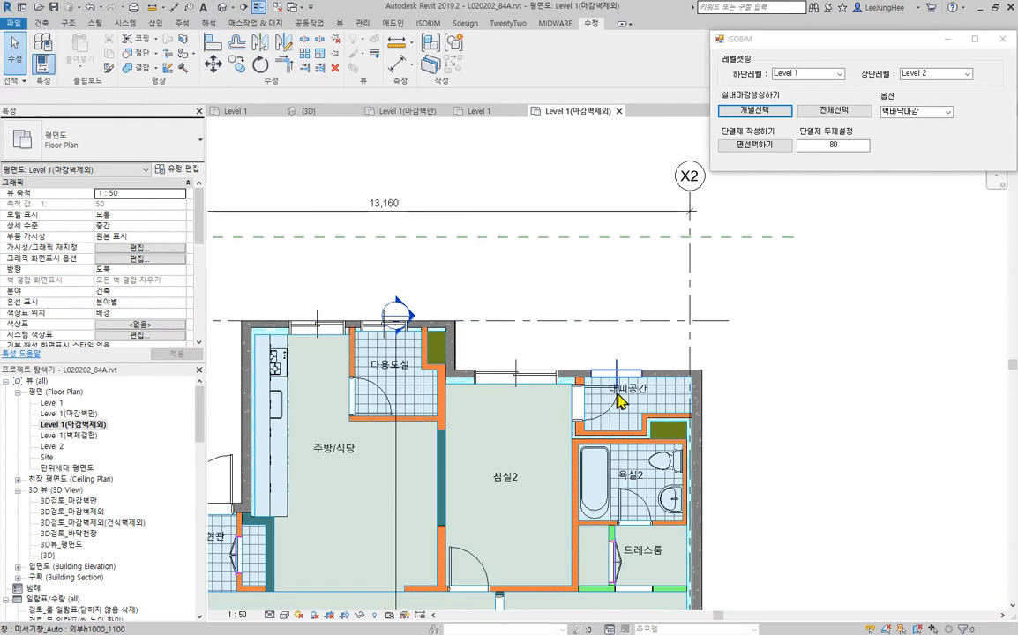
{"action": "scroll", "coordinate": [644, 394], "scroll_direction": "up", "scroll_amount": 4}
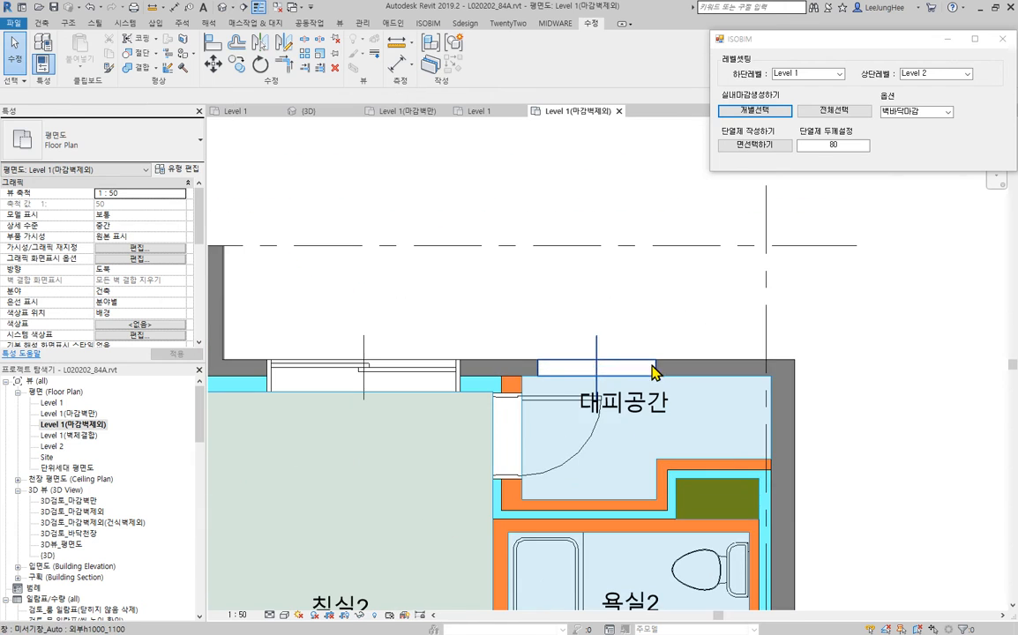
{"action": "double_click", "coordinate": [46, 404]}
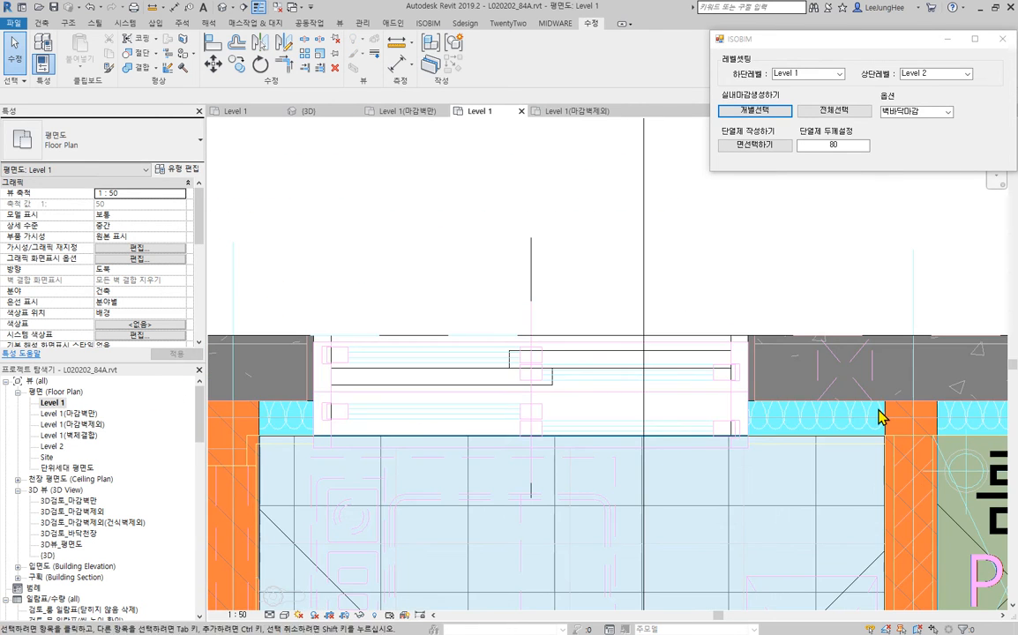
{"action": "scroll", "coordinate": [840, 404], "scroll_direction": "down", "scroll_amount": 3}
{"action": "middle_click_drag", "start_coordinate": [840, 404], "coordinate": [419, 345]}
{"action": "middle_click_drag", "start_coordinate": [756, 463], "coordinate": [555, 376]}
{"action": "scroll", "coordinate": [428, 338], "scroll_direction": "up", "scroll_amount": 3}
{"action": "scroll", "coordinate": [310, 373], "scroll_direction": "down", "scroll_amount": 2}
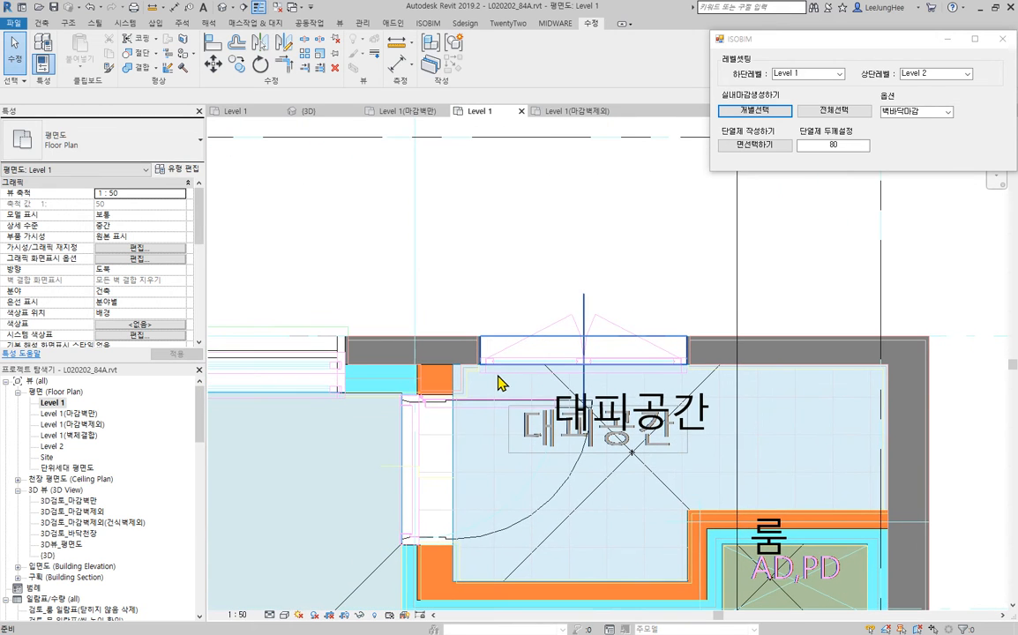
{"action": "scroll", "coordinate": [488, 368], "scroll_direction": "up", "scroll_amount": 3}
{"action": "middle_click_drag", "start_coordinate": [771, 378], "coordinate": [639, 366]}
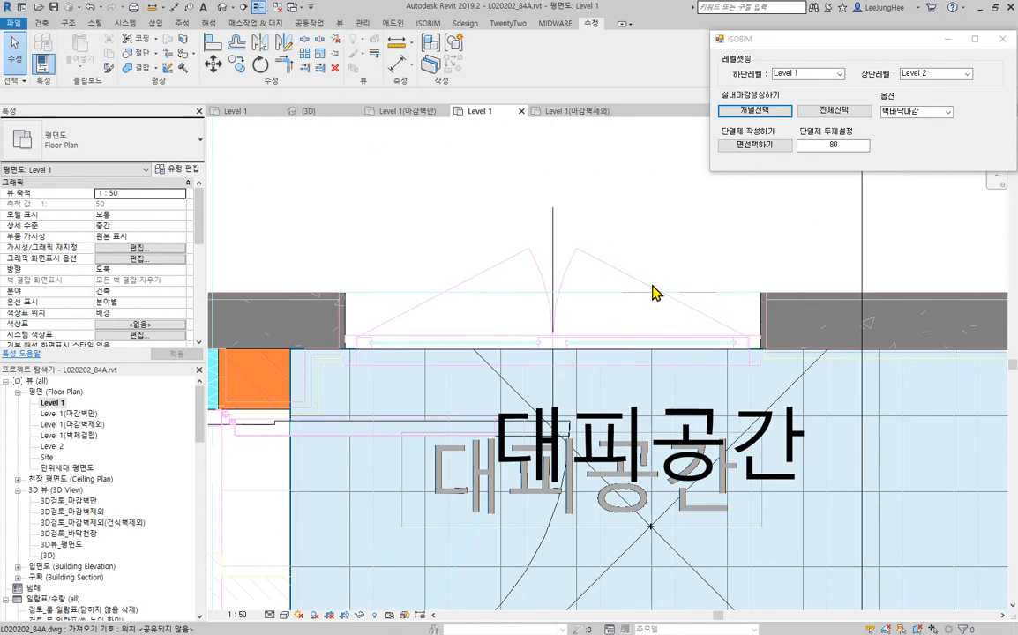
{"action": "left_click", "coordinate": [688, 298]}
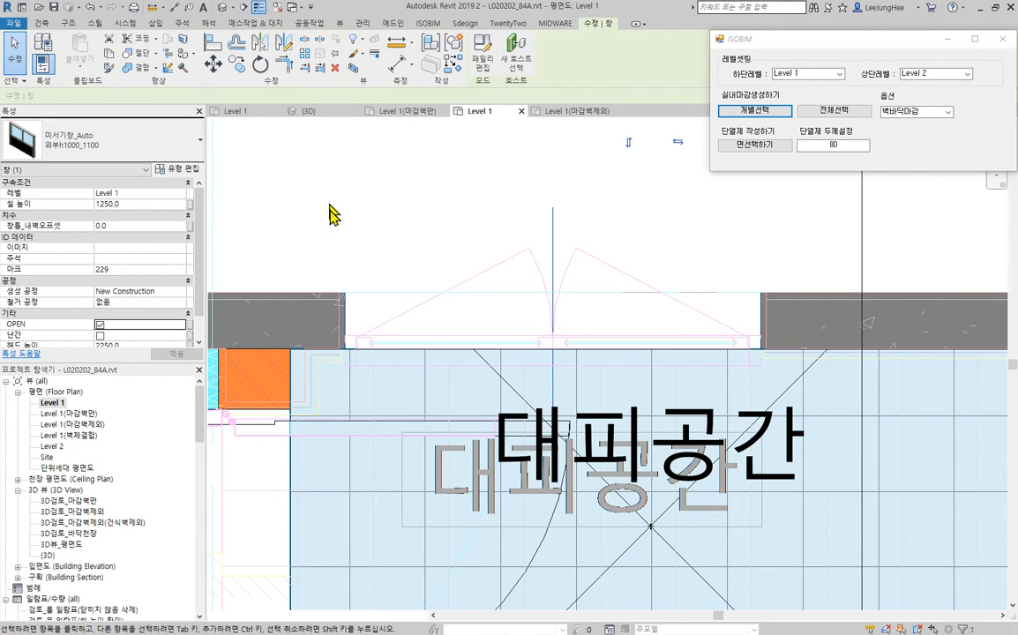
- Inspect the evacuation space's (대피공간) exterior window and its junction with the adjoining wall in the Level 1 plan
{"action": "left_click", "coordinate": [375, 163]}
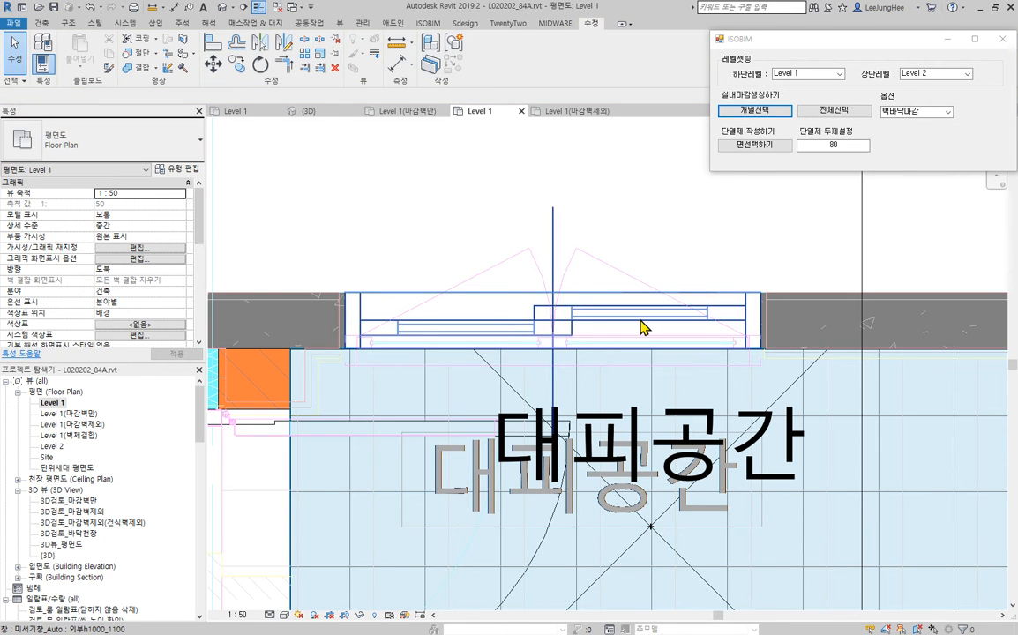
{"action": "left_click", "coordinate": [642, 327]}
{"action": "scroll", "coordinate": [629, 324], "scroll_direction": "down", "scroll_amount": 3}
{"action": "scroll", "coordinate": [349, 313], "scroll_direction": "up", "scroll_amount": 3}
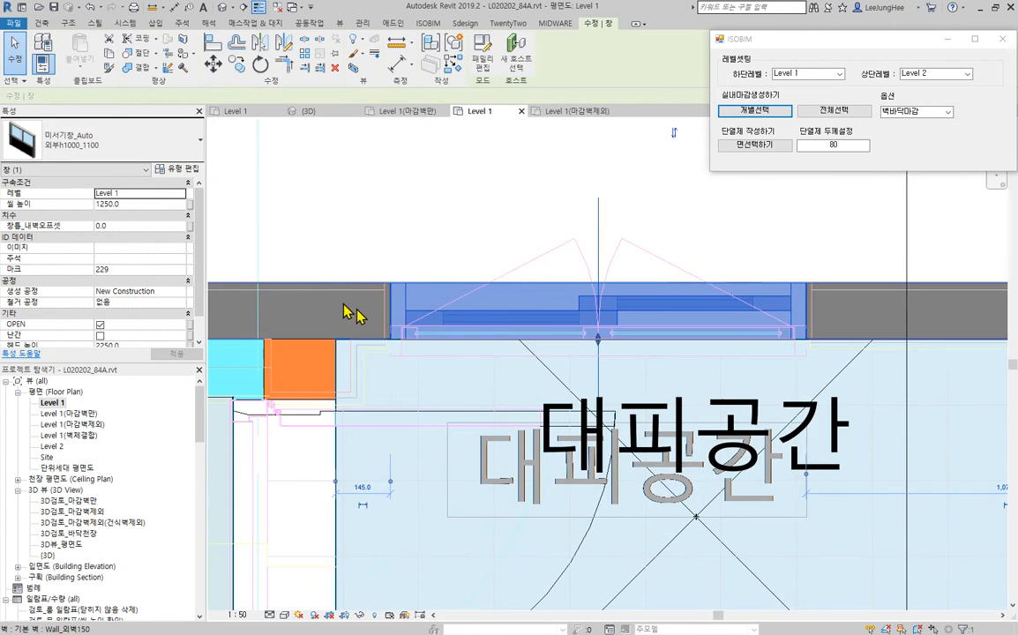
{"action": "scroll", "coordinate": [348, 313], "scroll_direction": "up", "scroll_amount": 2}
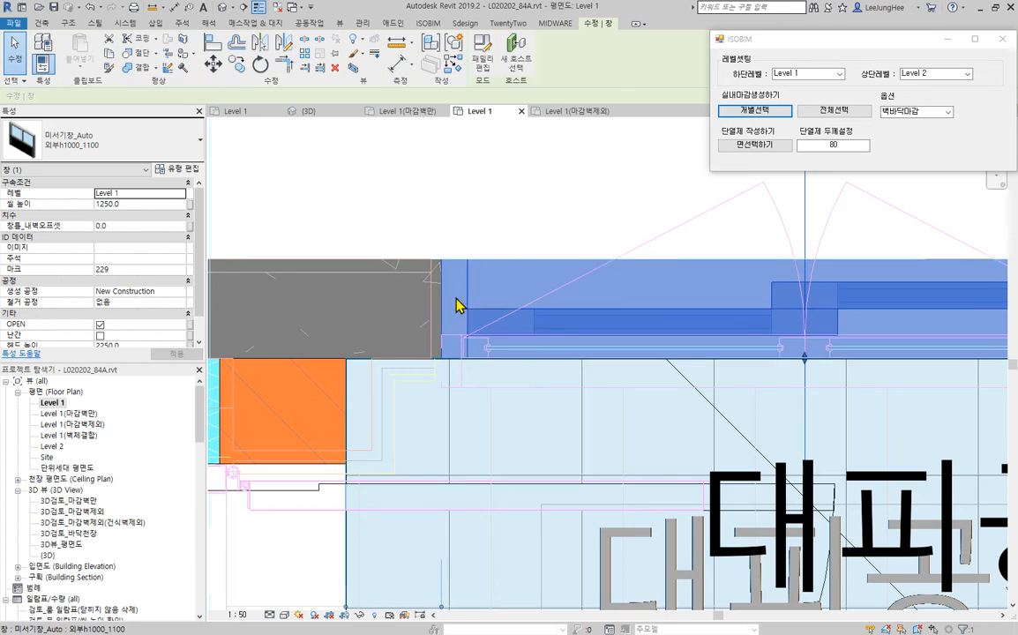
{"action": "scroll", "coordinate": [441, 329], "scroll_direction": "down", "scroll_amount": 8}
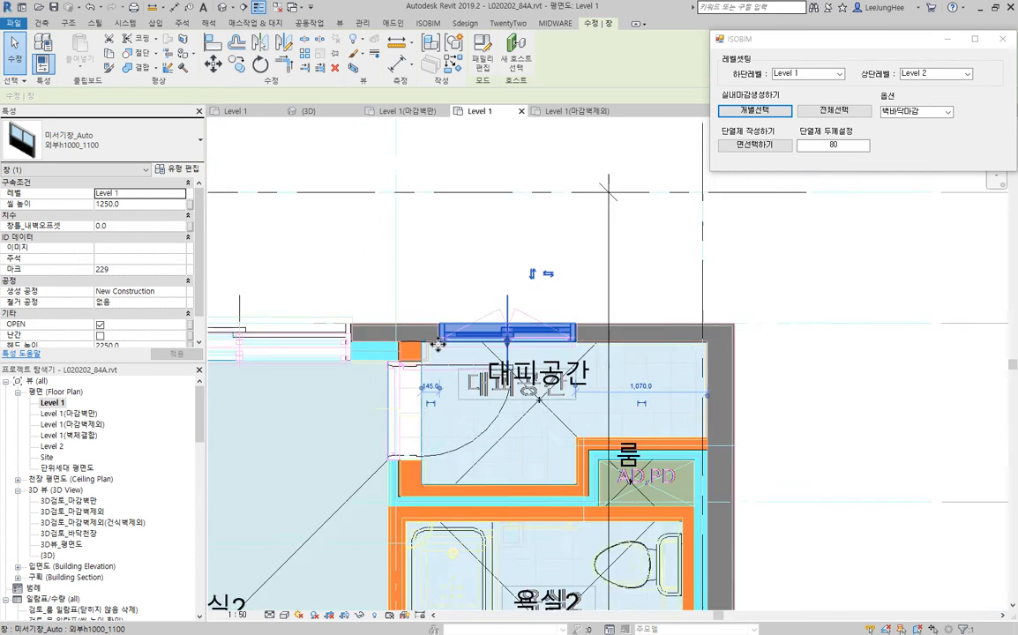
{"action": "left_click", "coordinate": [860, 468]}
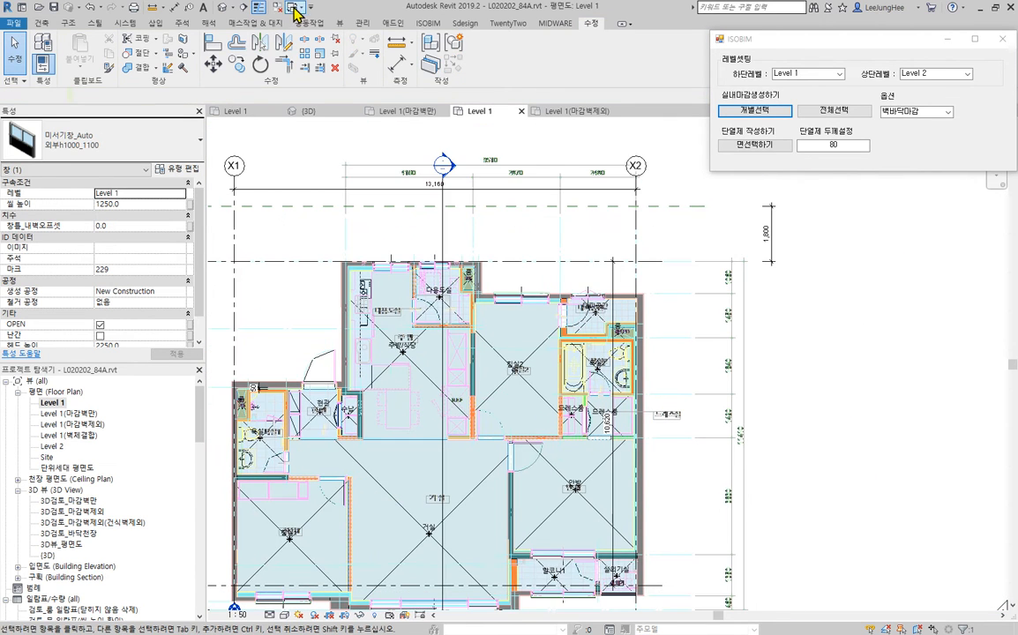
- Examine the whole apartment in the 3D view from several angles, including the partition walls around the dressing room
{"action": "left_click", "coordinate": [222, 8]}
{"action": "middle_click_drag", "start_coordinate": [690, 399], "coordinate": [543, 166]}
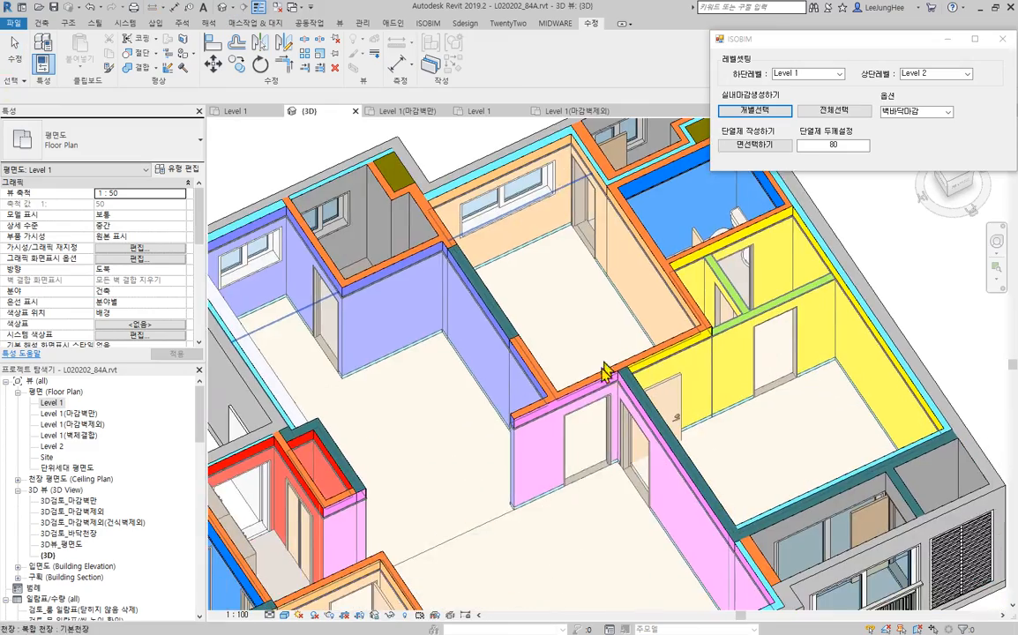
{"action": "middle_click_drag", "start_coordinate": [620, 424], "coordinate": [657, 241]}
{"action": "scroll", "coordinate": [686, 441], "scroll_direction": "down", "scroll_amount": 2}
{"action": "middle_click_drag", "start_coordinate": [688, 447], "coordinate": [828, 493]}
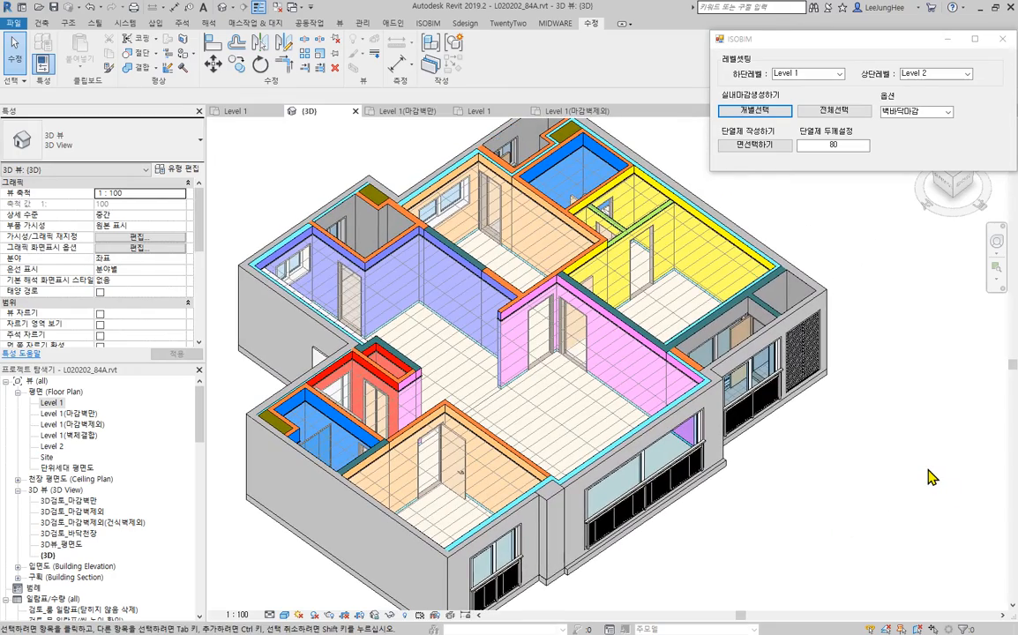
{"action": "scroll", "coordinate": [639, 218], "scroll_direction": "up", "scroll_amount": 5}
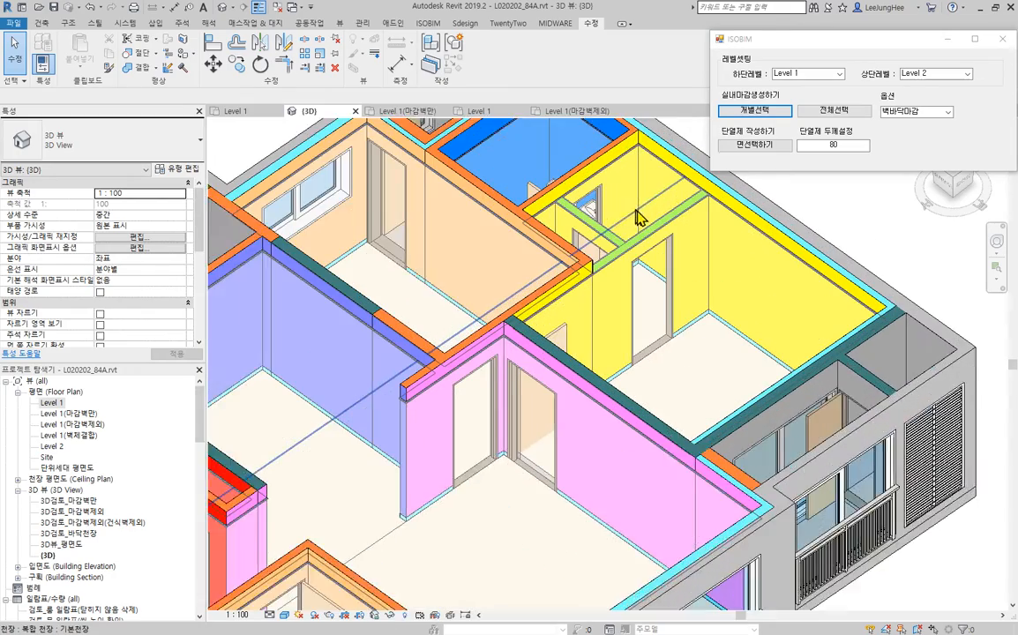
{"action": "scroll", "coordinate": [676, 232], "scroll_direction": "up", "scroll_amount": 4}
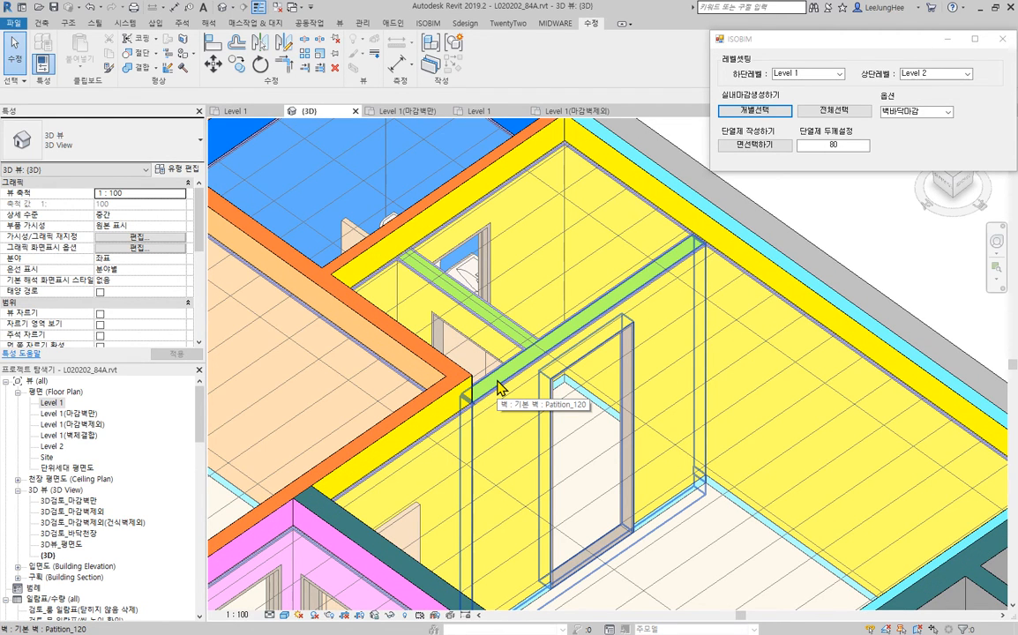
{"action": "scroll", "coordinate": [498, 389], "scroll_direction": "down", "scroll_amount": 2}
{"action": "middle_click_drag", "start_coordinate": [652, 423], "coordinate": [806, 450], "text": "shift"}
{"action": "scroll", "coordinate": [804, 453], "scroll_direction": "down", "scroll_amount": 2}
{"action": "middle_click_drag", "start_coordinate": [810, 496], "coordinate": [869, 329]}
{"action": "scroll", "coordinate": [796, 354], "scroll_direction": "down", "scroll_amount": 2}
{"action": "middle_click_drag", "start_coordinate": [796, 354], "coordinate": [857, 399]}
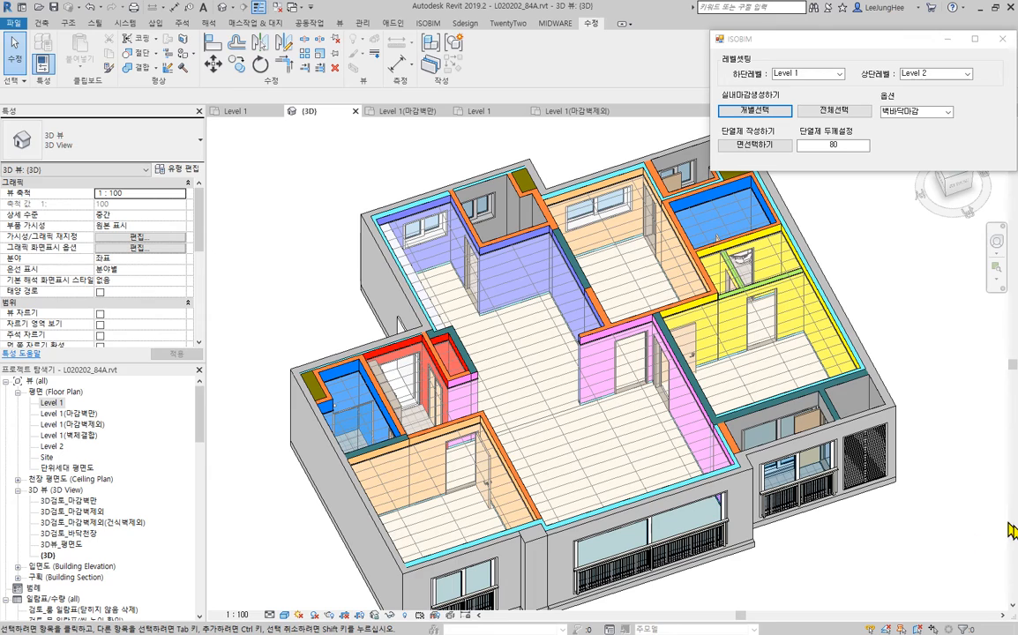
{"action": "scroll", "coordinate": [914, 556], "scroll_direction": "down", "scroll_amount": 1}
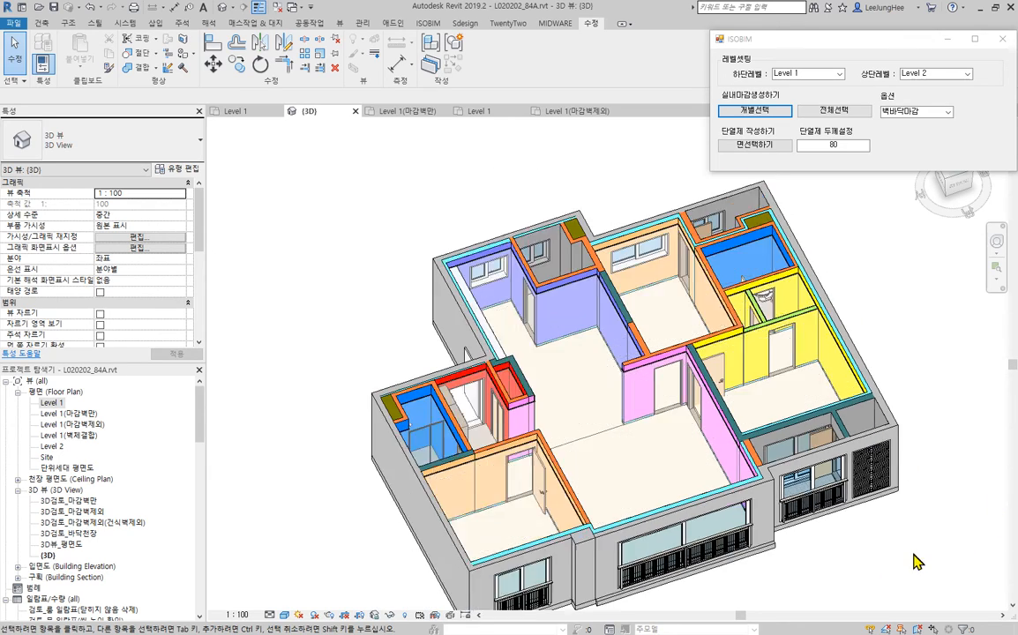
{"action": "scroll", "coordinate": [935, 558], "scroll_direction": "down", "scroll_amount": 1}
{"action": "middle_click_drag", "start_coordinate": [942, 559], "coordinate": [743, 464]}
{"action": "middle_click_drag", "start_coordinate": [819, 445], "coordinate": [879, 403]}
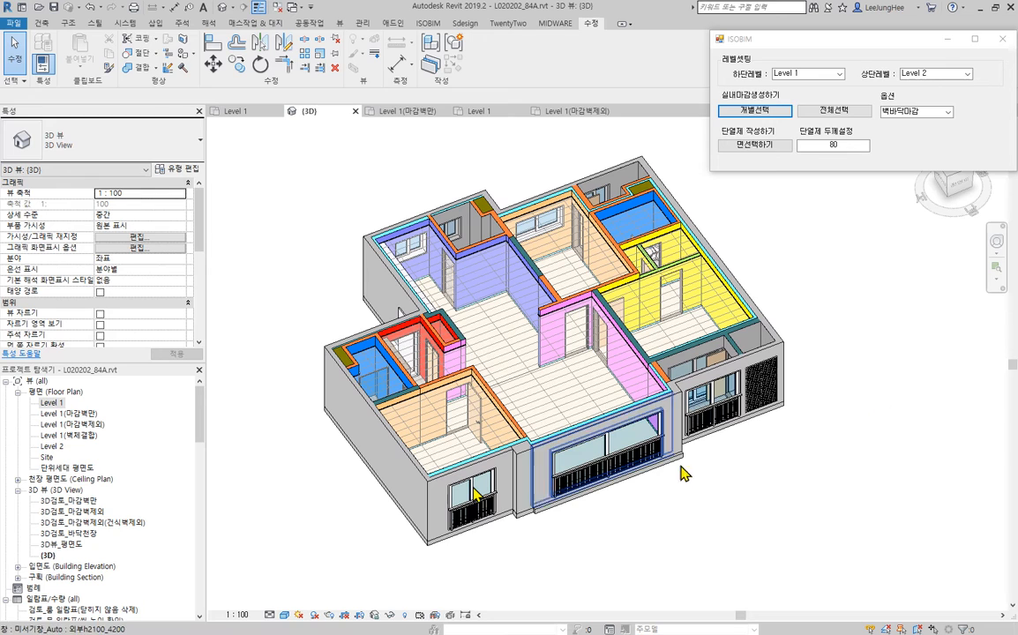
- Review the schedules 검토_룸 일람표(닫히지 않음 삭제) and 검토_문 일람표(씰 높이 확인)
{"action": "scroll", "coordinate": [124, 490], "scroll_direction": "down", "scroll_amount": 6}
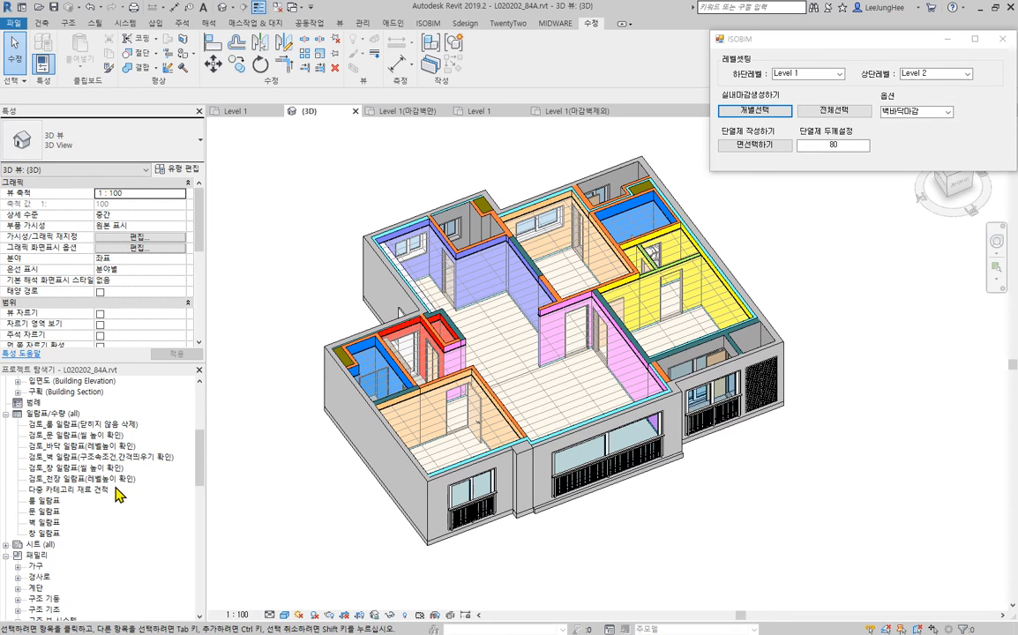
{"action": "left_click", "coordinate": [77, 426]}
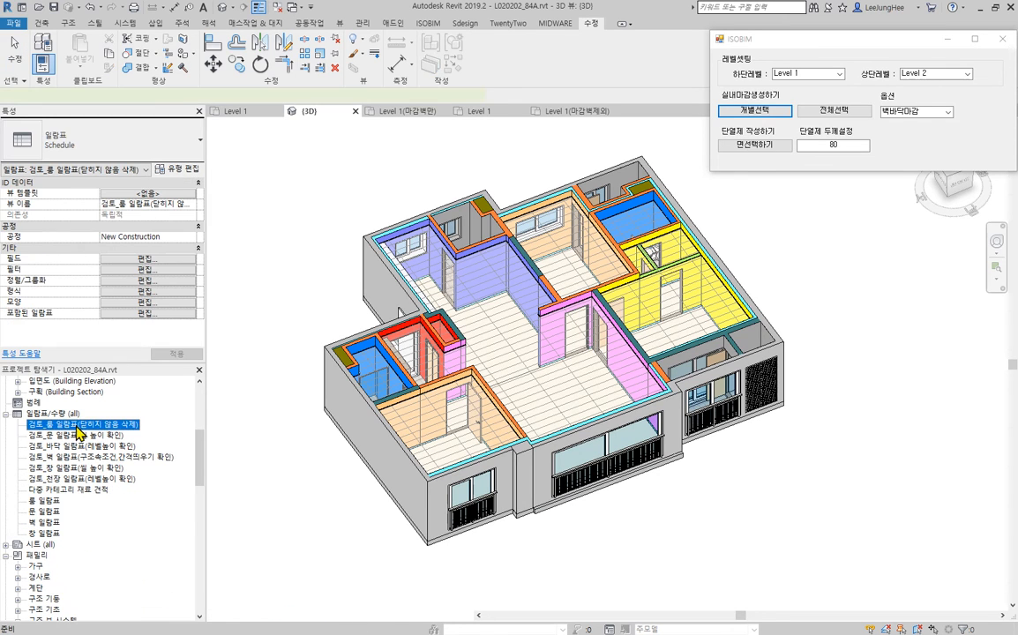
{"action": "double_click", "coordinate": [40, 426]}
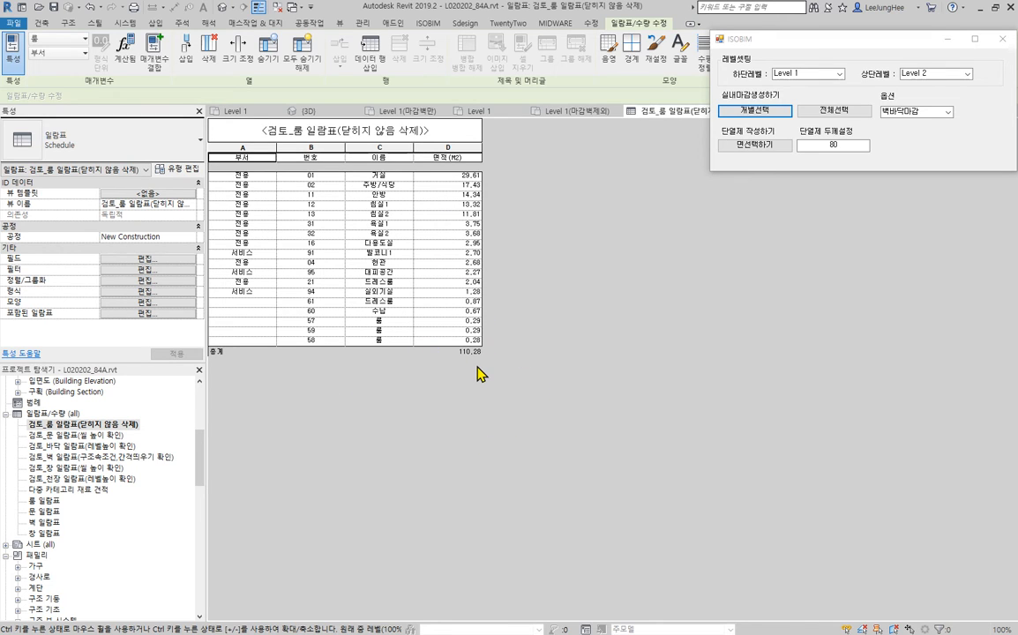
{"action": "double_click", "coordinate": [99, 436]}
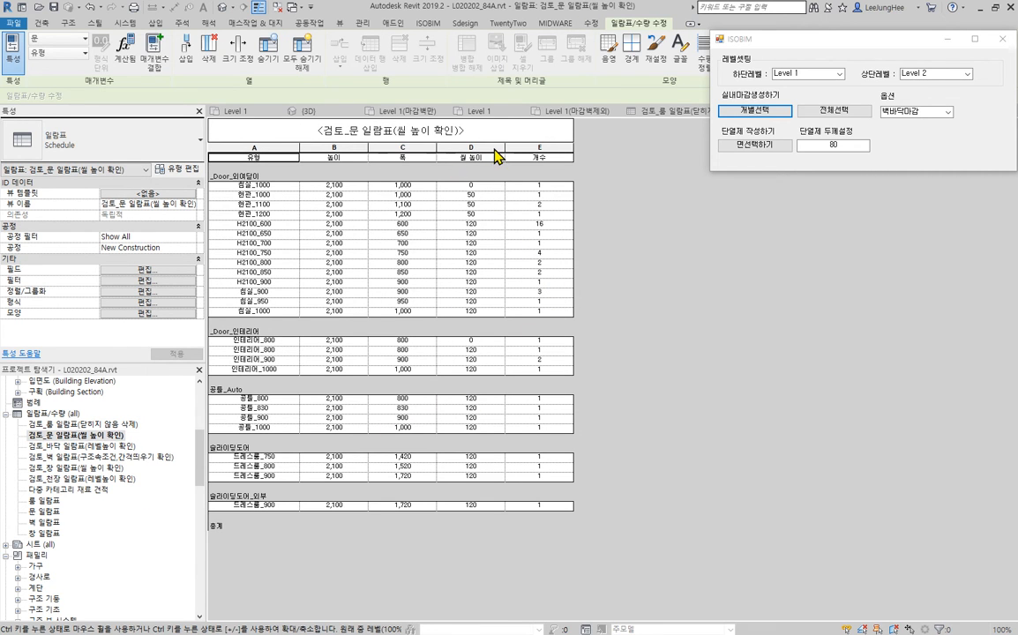
- In the 3D view, delete the spare elements placed outside the apartment so the schedules cover only the apartment
{"action": "left_click", "coordinate": [221, 8]}
{"action": "scroll", "coordinate": [581, 364], "scroll_direction": "down", "scroll_amount": 7}
{"action": "middle_click_drag", "start_coordinate": [697, 366], "coordinate": [729, 455]}
{"action": "scroll", "coordinate": [506, 349], "scroll_direction": "down", "scroll_amount": 1}
{"action": "left_click_drag", "start_coordinate": [413, 247], "coordinate": [679, 552]}
{"action": "key", "text": "Delete"}
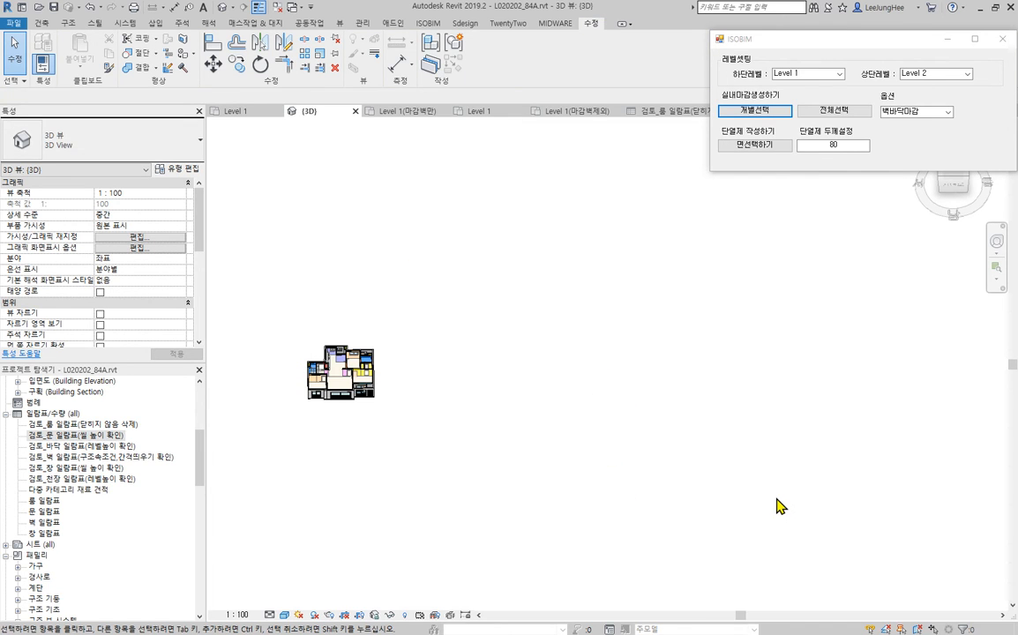
- In the 검토_문 일람표(씰 높이 확인) schedule, set the sill height of doors 침실_1000 and 인테리어_800 to 120
{"action": "double_click", "coordinate": [88, 435]}
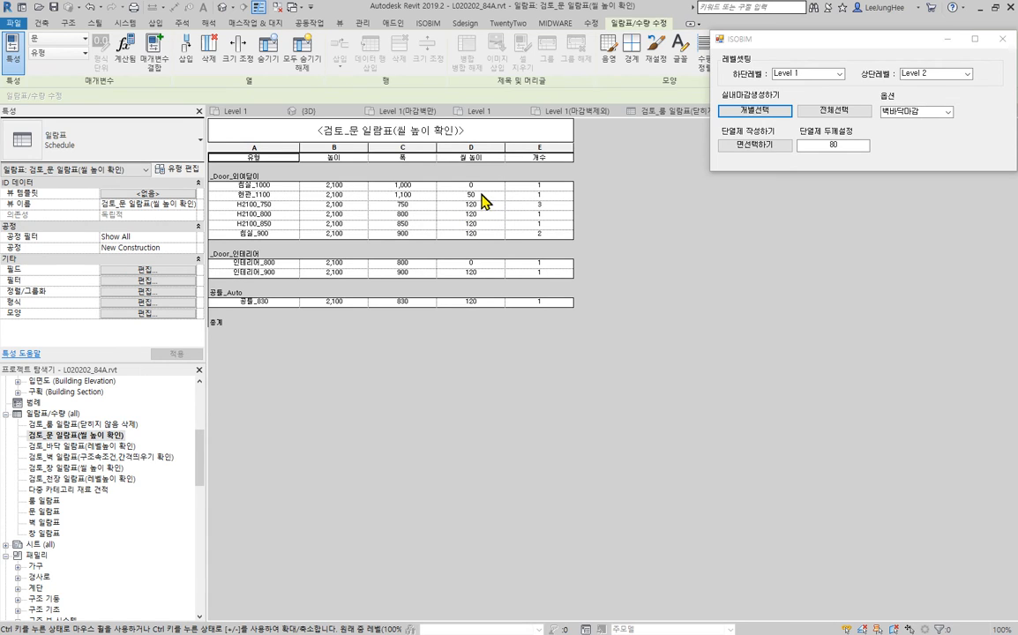
{"action": "left_click", "coordinate": [482, 185]}
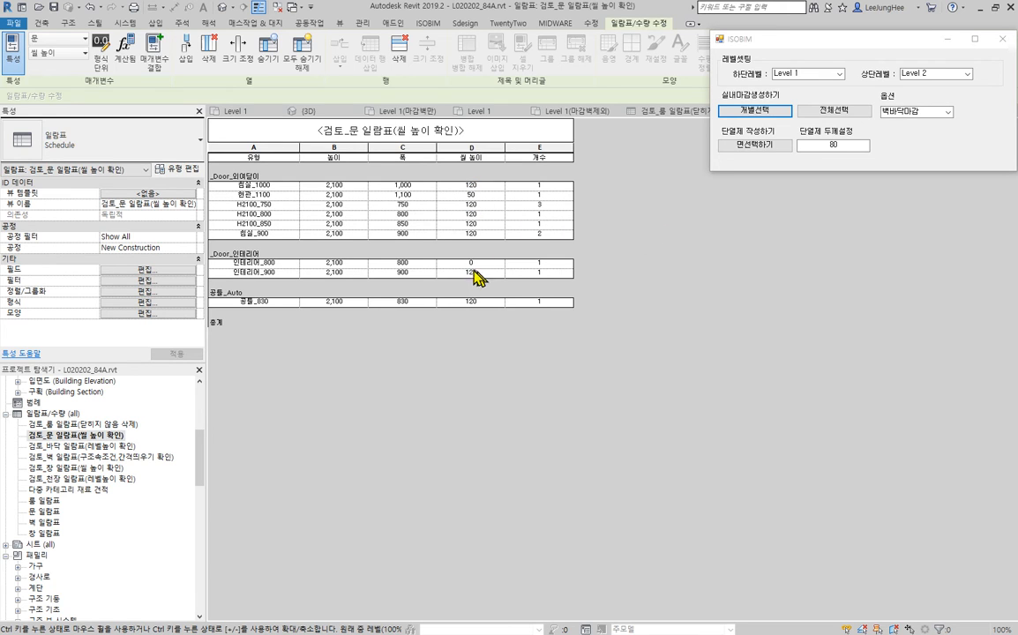
{"action": "left_click", "coordinate": [484, 206]}
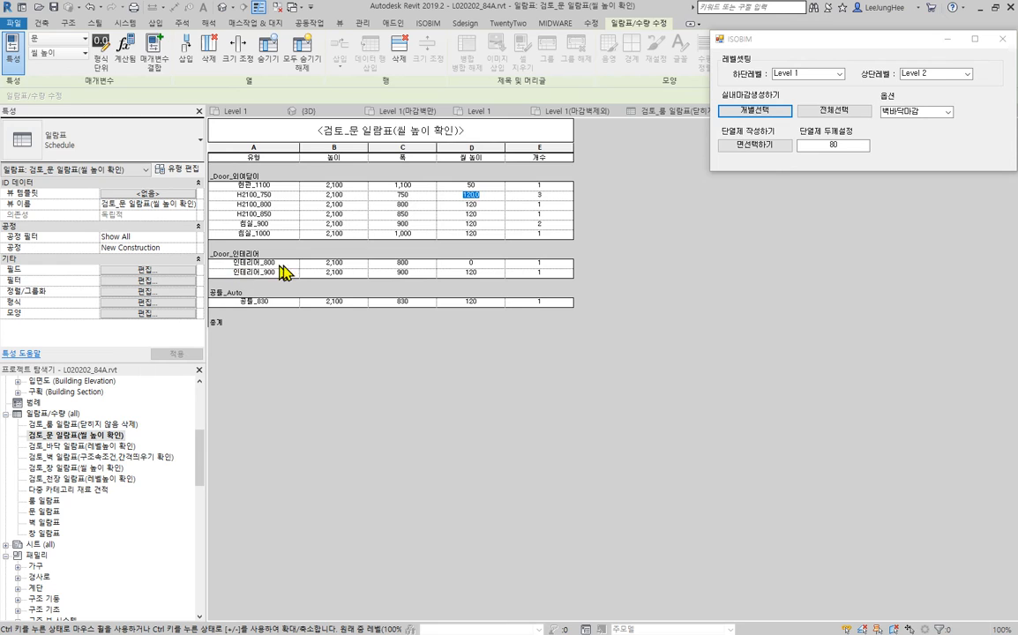
{"action": "left_click", "coordinate": [484, 263]}
{"action": "left_click", "coordinate": [485, 273]}
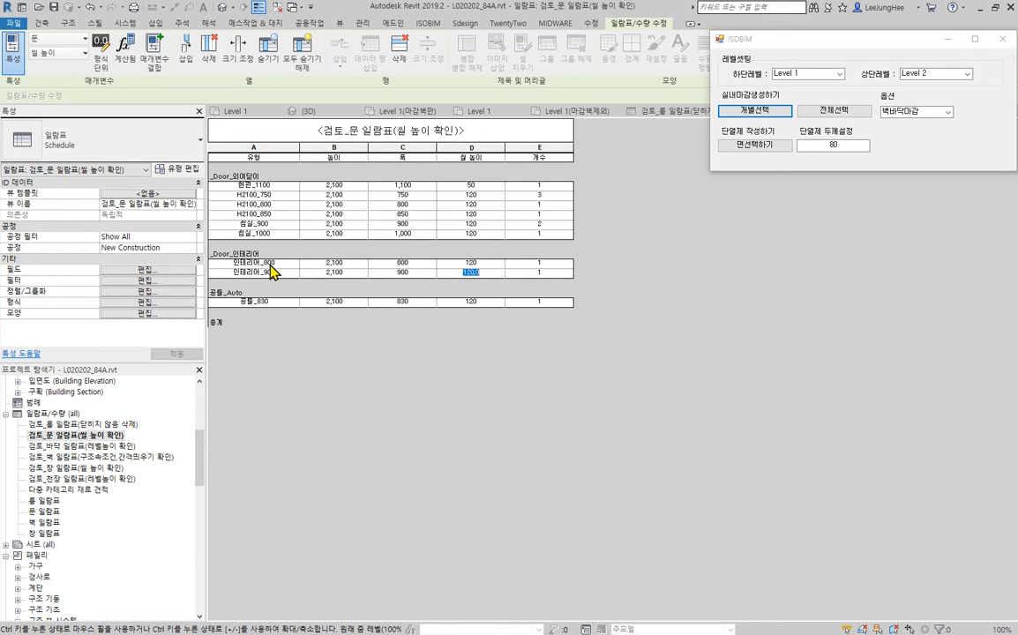
{"action": "left_click", "coordinate": [489, 265]}
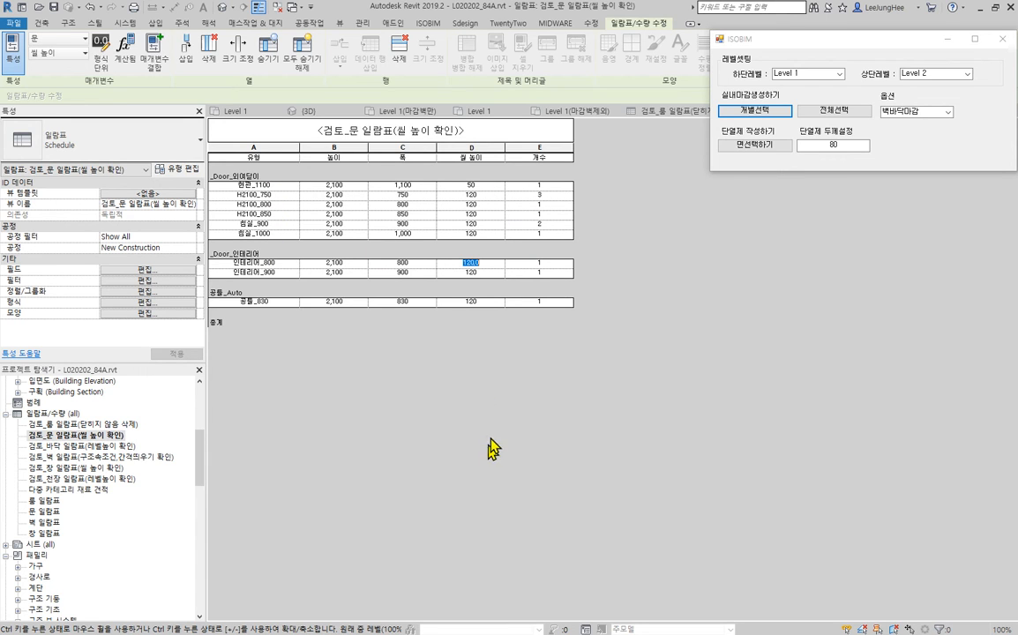
- Review the floor, wall, window and ceiling check schedules for level, constraint, offset and sill height values
{"action": "left_click", "coordinate": [81, 445]}
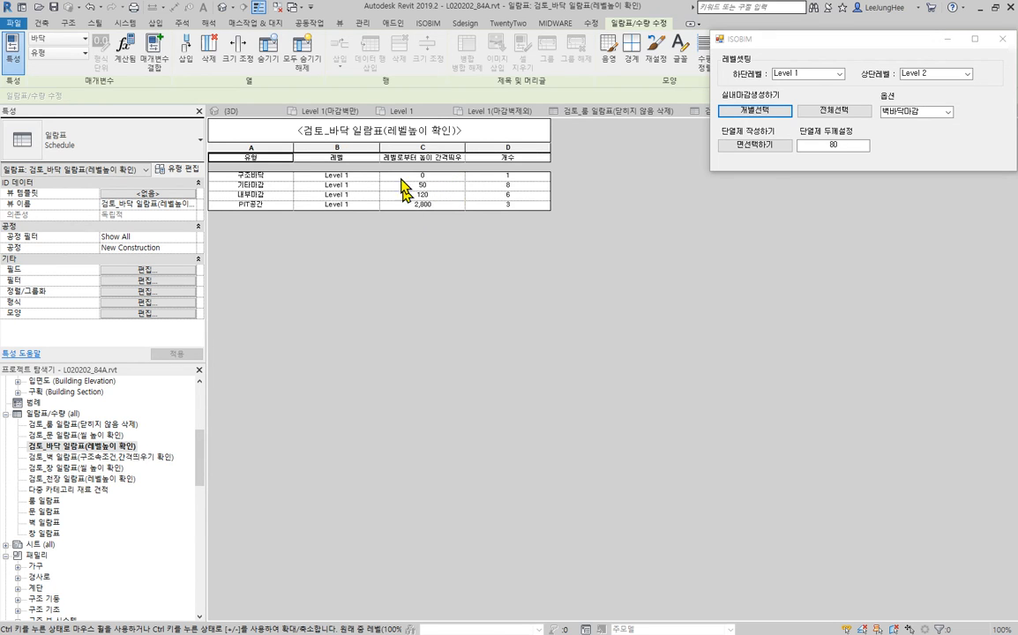
{"action": "double_click", "coordinate": [137, 458]}
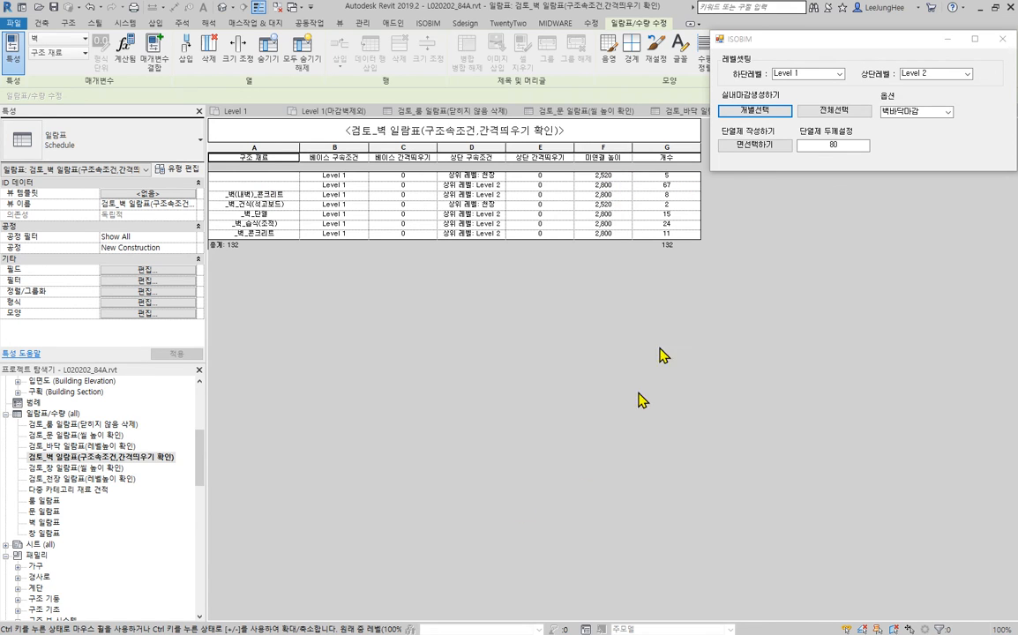
{"action": "double_click", "coordinate": [104, 470]}
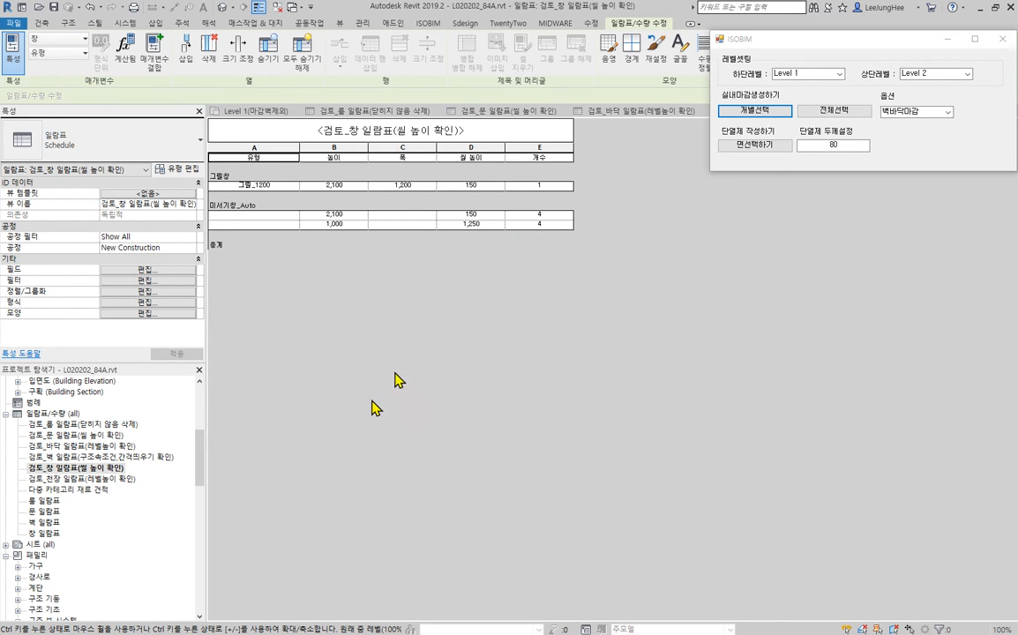
{"action": "double_click", "coordinate": [112, 479]}
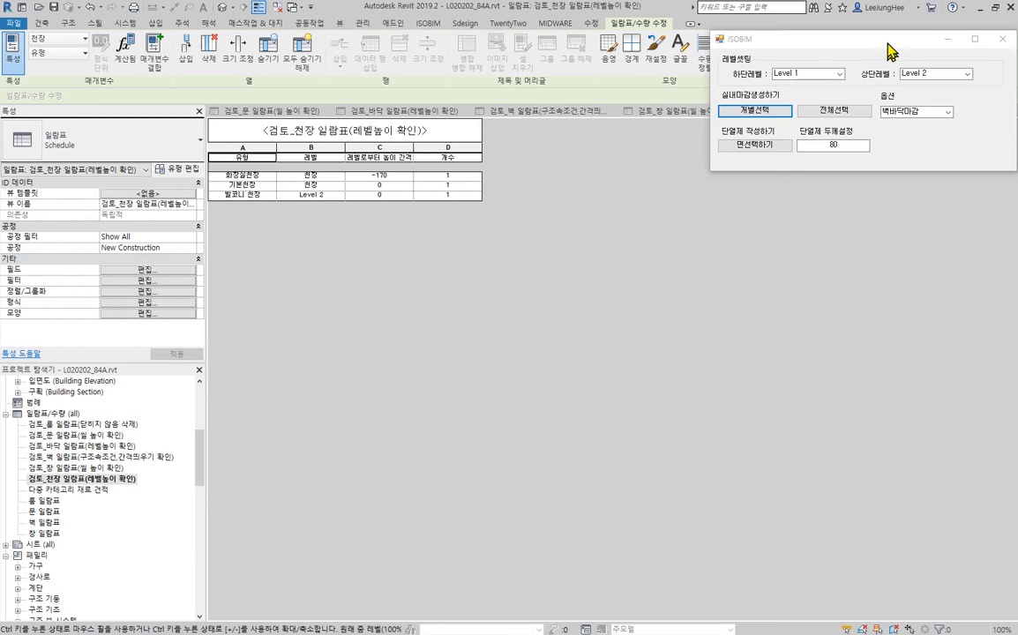
- Return to the 3D view, close the inactive views and clear the door selection
{"action": "left_click_drag", "start_coordinate": [888, 50], "coordinate": [890, 146]}
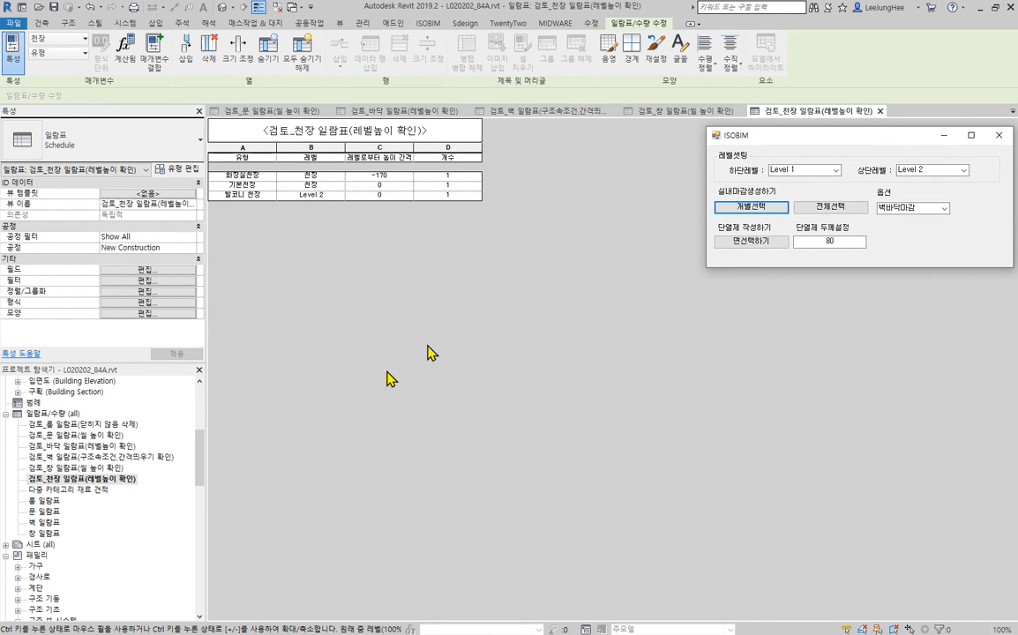
{"action": "left_click", "coordinate": [222, 10]}
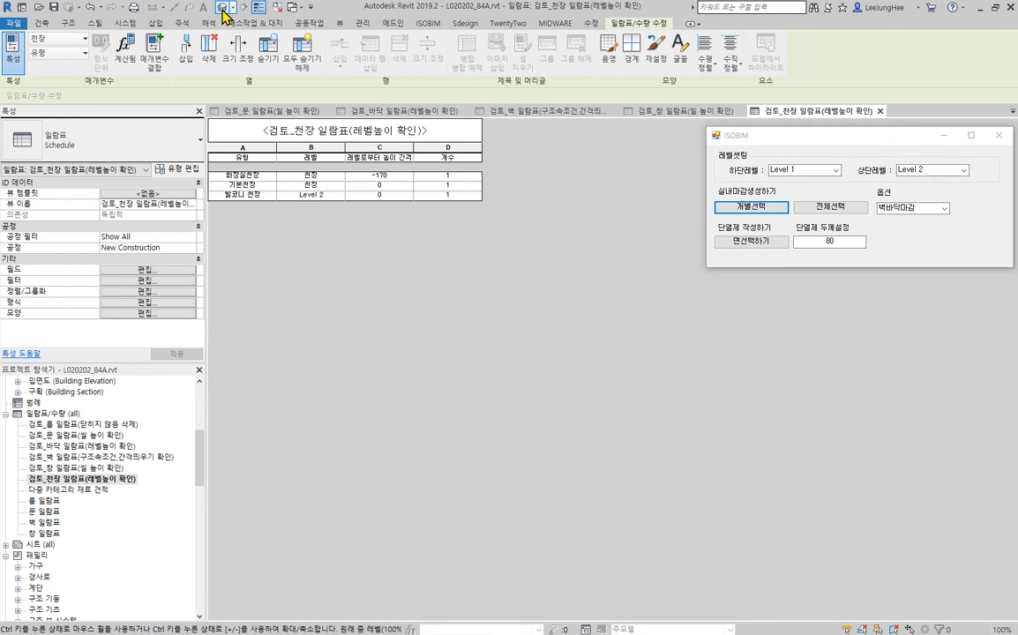
{"action": "left_click", "coordinate": [282, 7]}
{"action": "left_click", "coordinate": [423, 260]}
{"action": "scroll", "coordinate": [571, 342], "scroll_direction": "down", "scroll_amount": 3}
{"action": "middle_click_drag", "start_coordinate": [634, 358], "coordinate": [647, 305]}
{"action": "scroll", "coordinate": [520, 327], "scroll_direction": "up", "scroll_amount": 2}
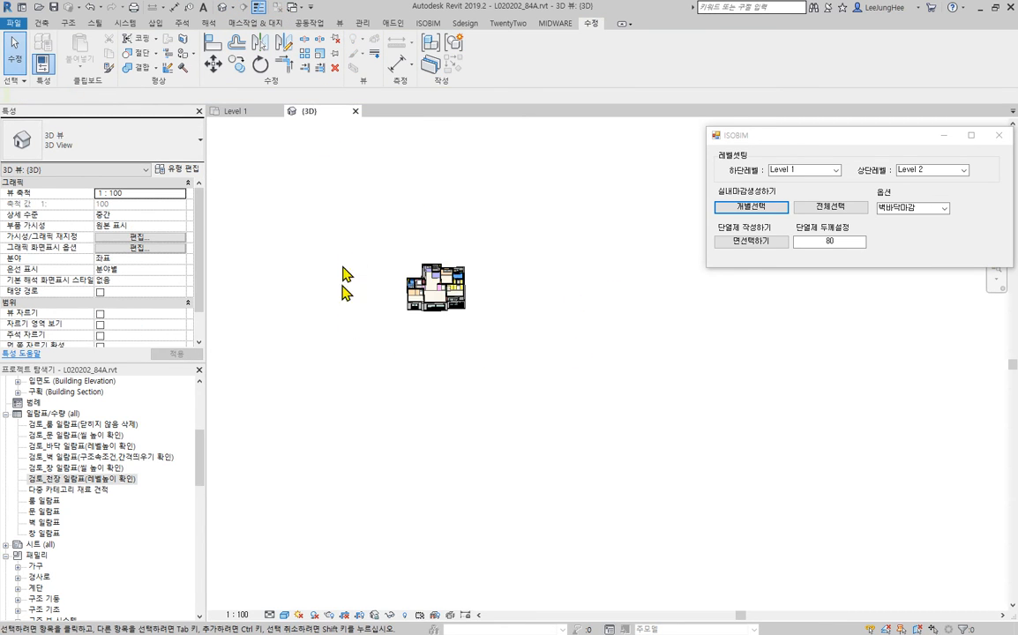
{"action": "scroll", "coordinate": [360, 253], "scroll_direction": "up", "scroll_amount": 4}
{"action": "middle_click_drag", "start_coordinate": [672, 234], "coordinate": [548, 228]}
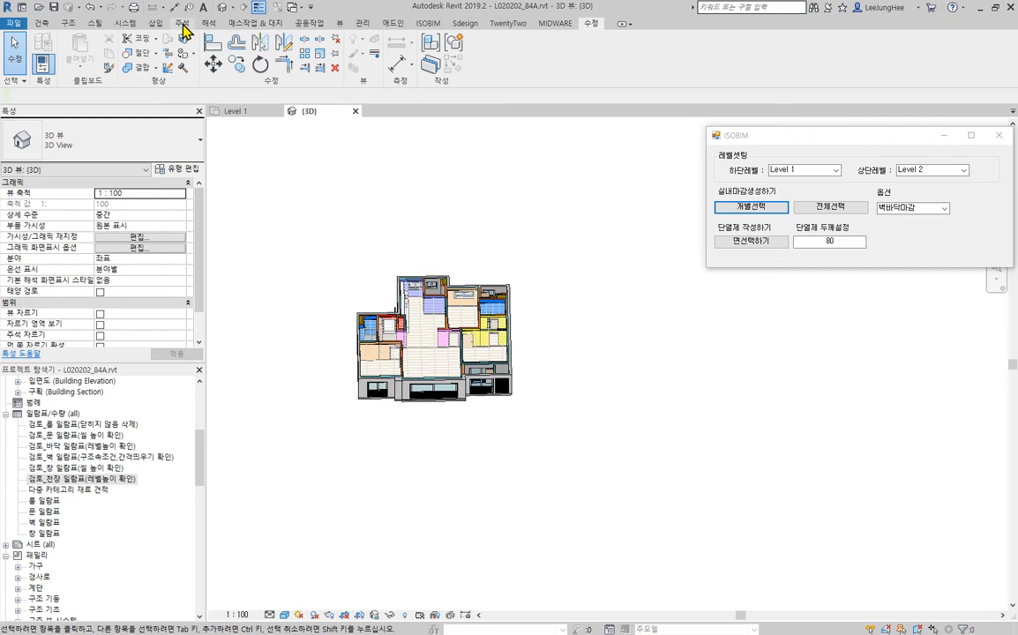
- Run an interference check of 벽 against 가구, 벽, 위생기구 and 일반 모델 in the current document
{"action": "left_click", "coordinate": [311, 24]}
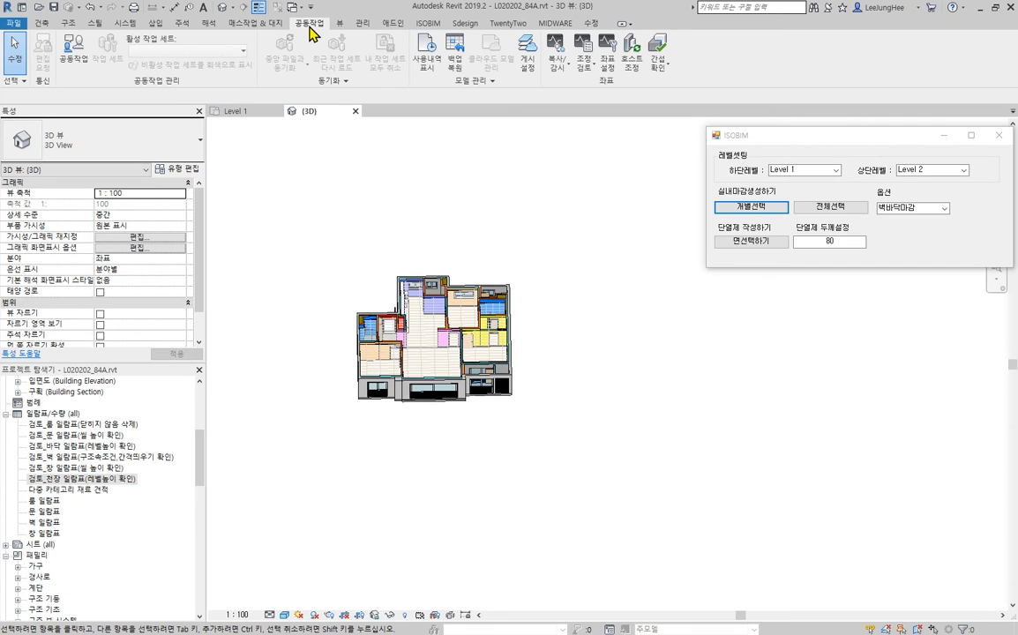
{"action": "left_click", "coordinate": [664, 71]}
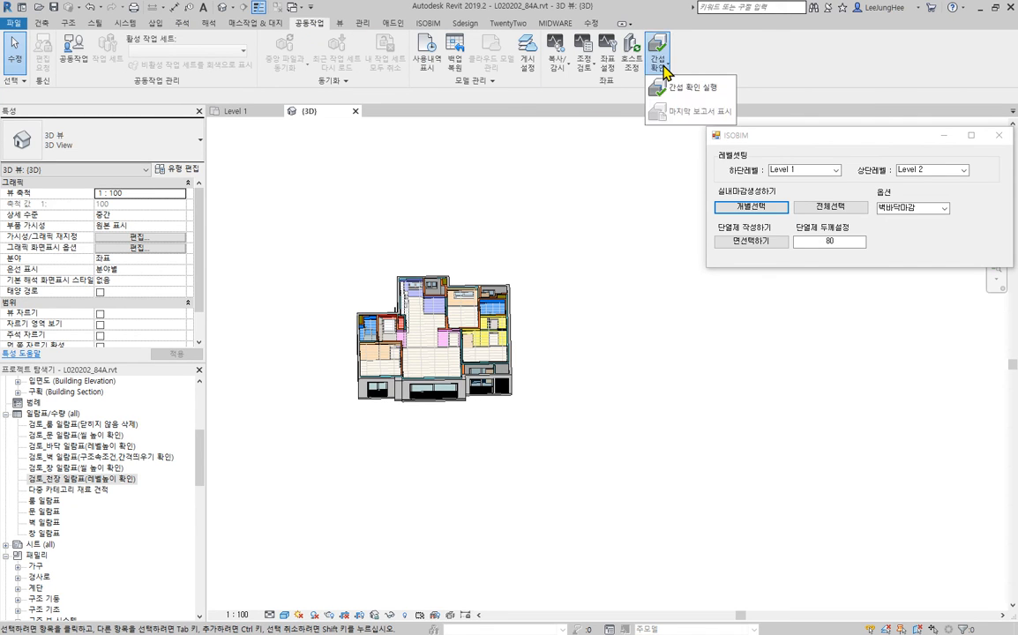
{"action": "left_click", "coordinate": [715, 94]}
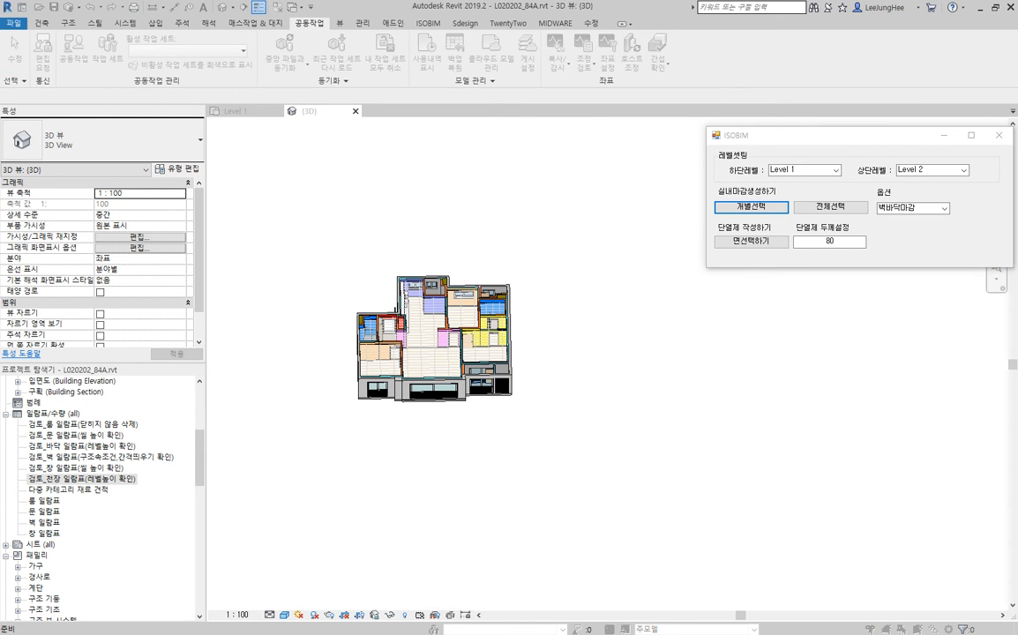
{"action": "left_click_drag", "start_coordinate": [203, 205], "coordinate": [309, 55]}
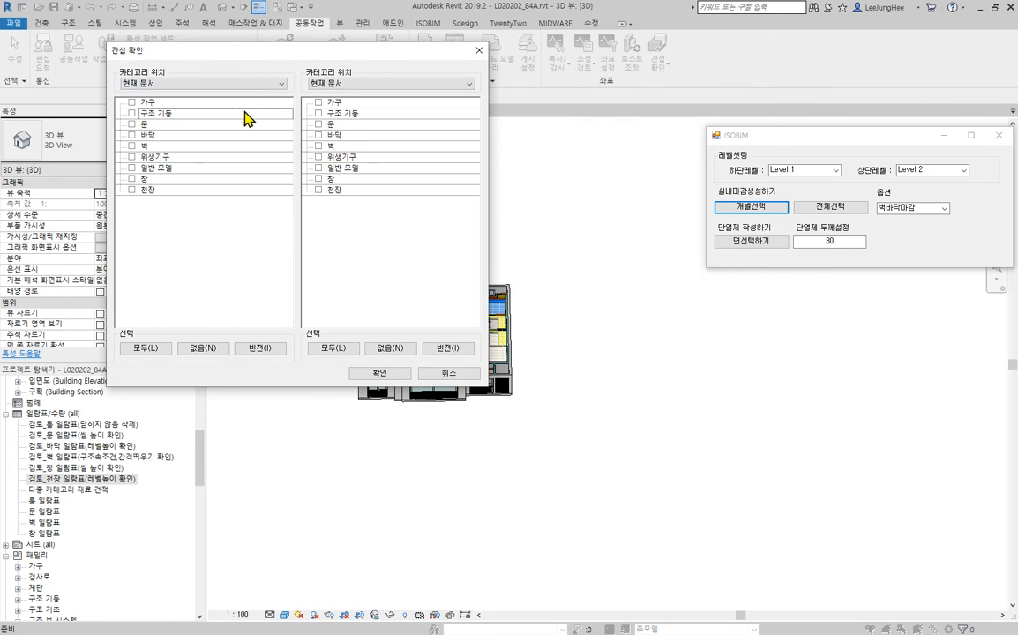
{"action": "left_click", "coordinate": [132, 147]}
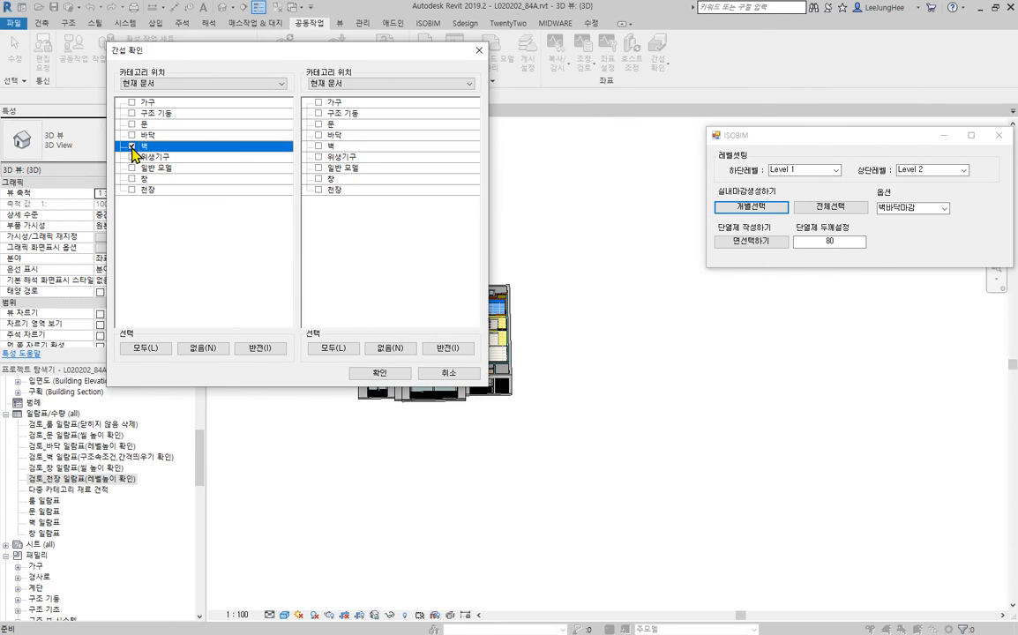
{"action": "left_click", "coordinate": [318, 146]}
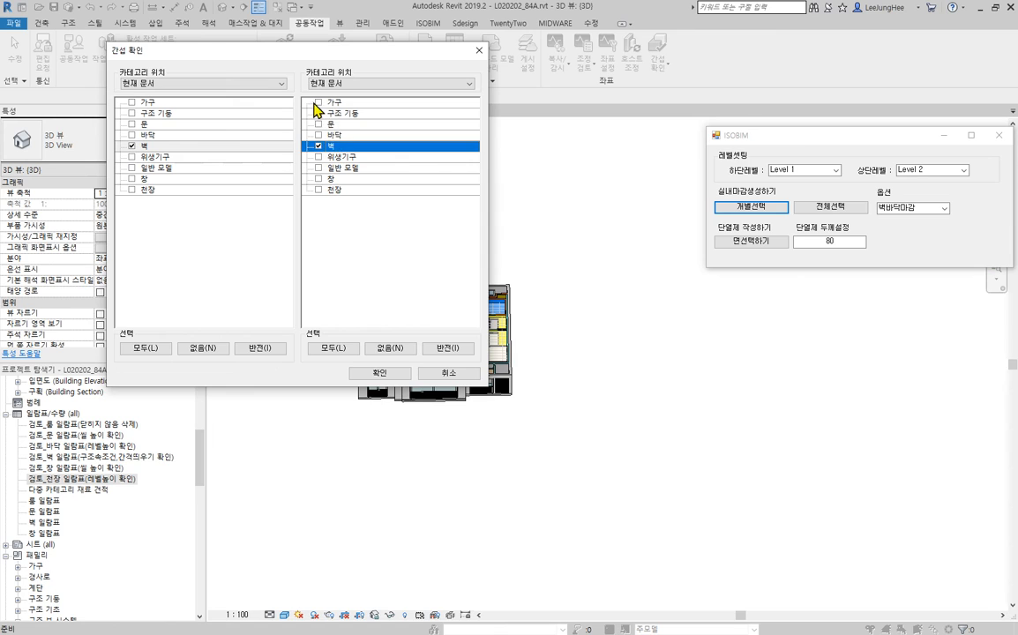
{"action": "left_click", "coordinate": [318, 103]}
{"action": "left_click", "coordinate": [318, 157]}
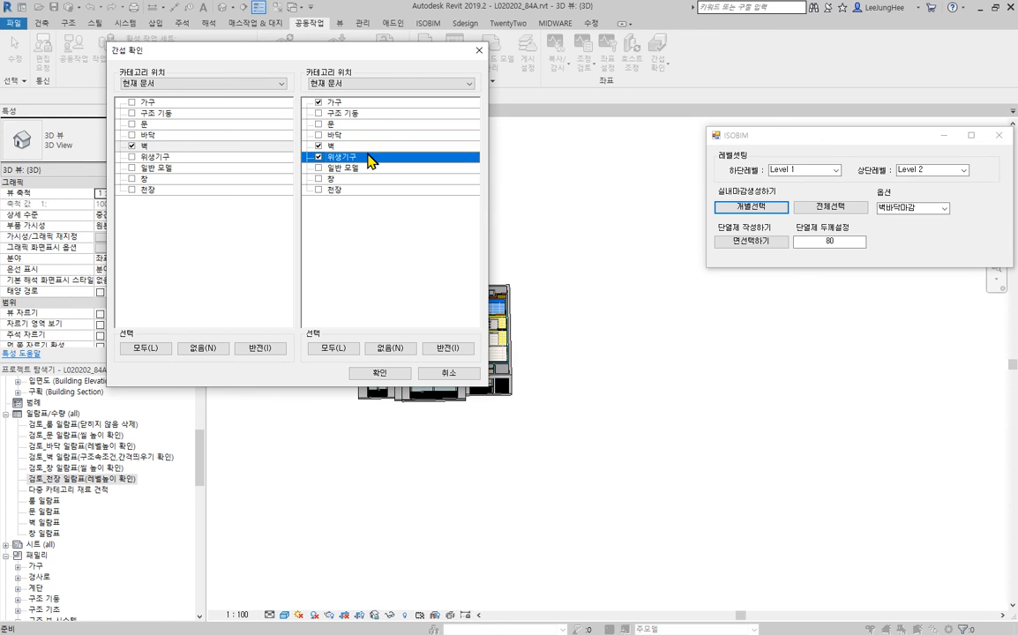
{"action": "left_click", "coordinate": [318, 168]}
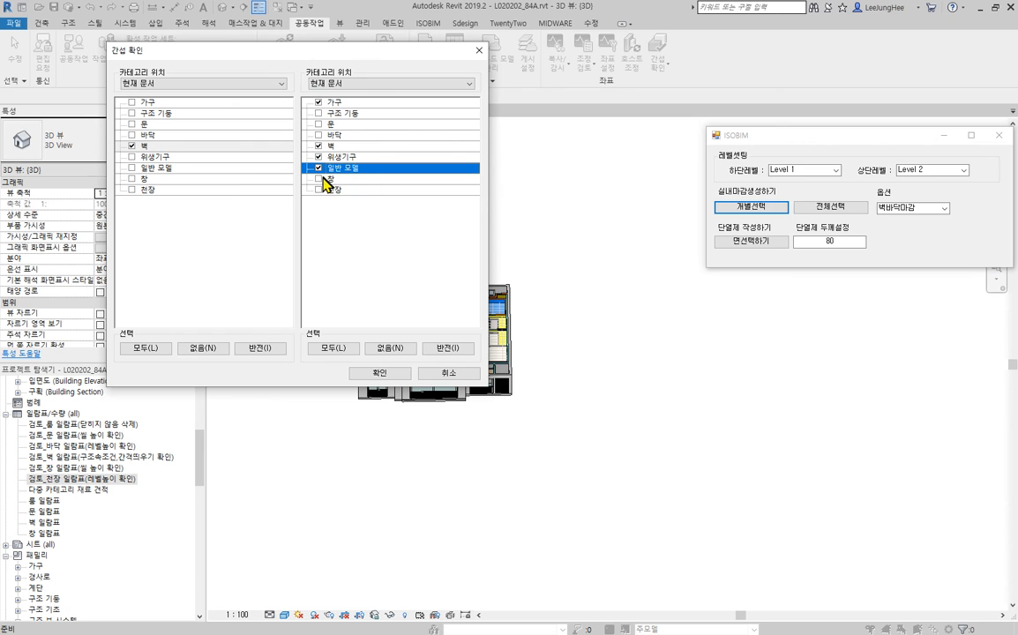
{"action": "left_click", "coordinate": [394, 377]}
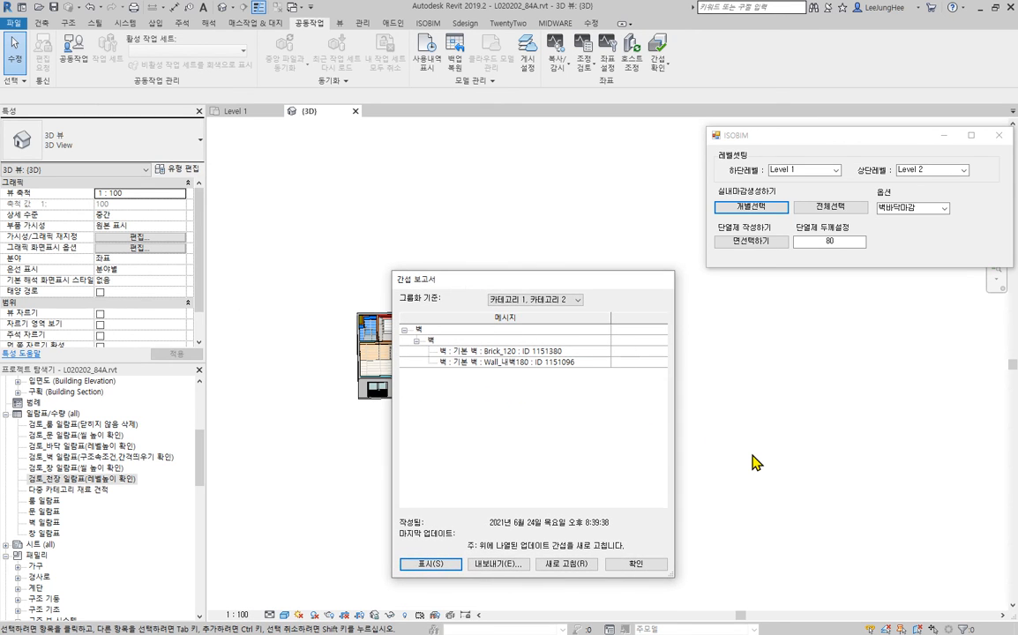
- Locate the reported clash between the Brick_120 and Wall_내벽180 walls in the 3D view, examine both walls and close the interference report
{"action": "left_click_drag", "start_coordinate": [642, 284], "coordinate": [860, 292]}
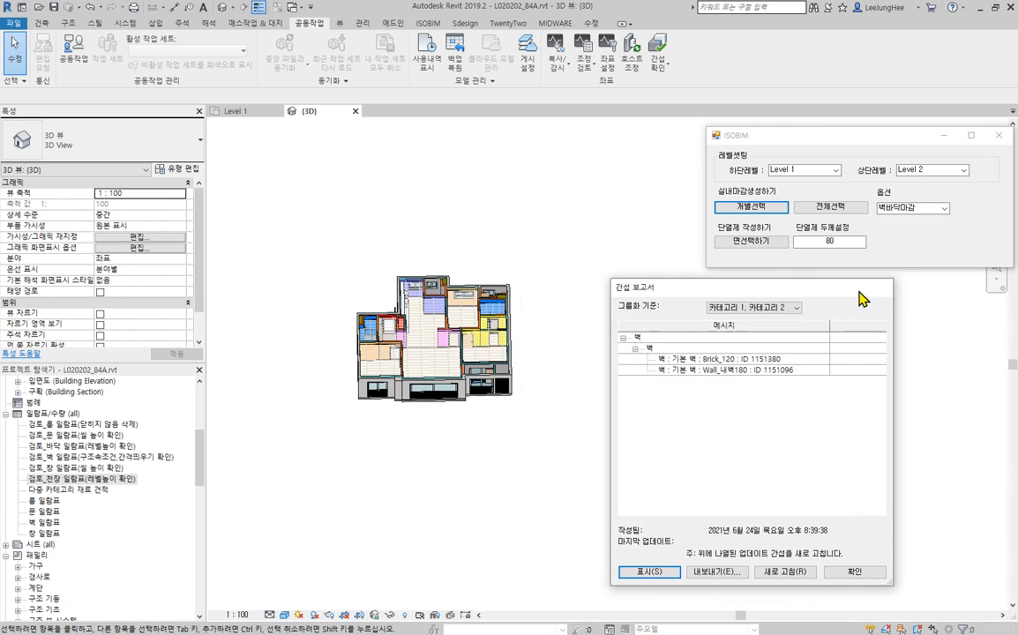
{"action": "left_click", "coordinate": [746, 360]}
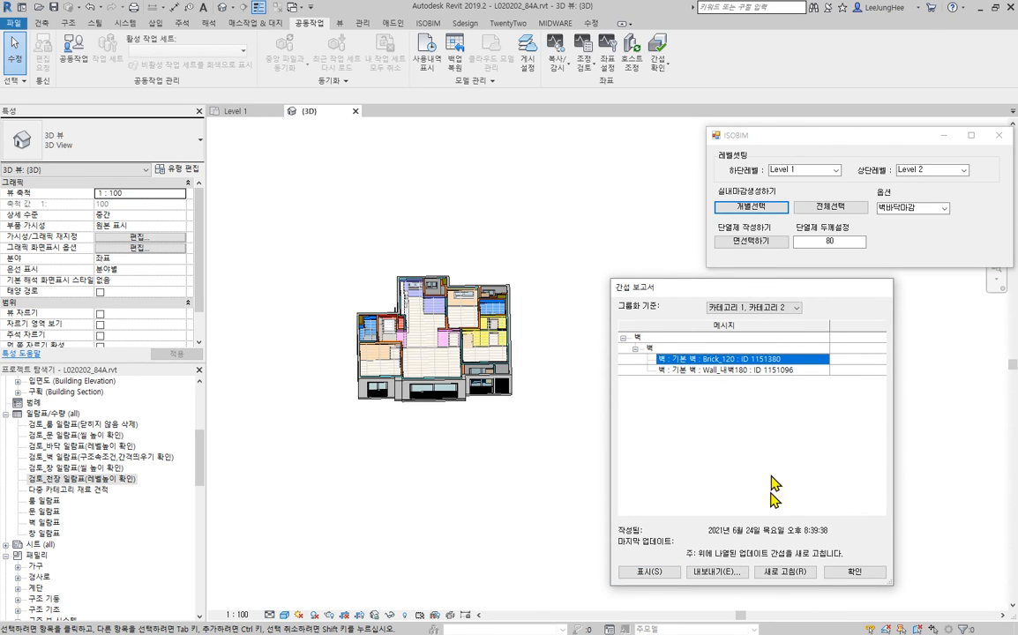
{"action": "left_click", "coordinate": [650, 571]}
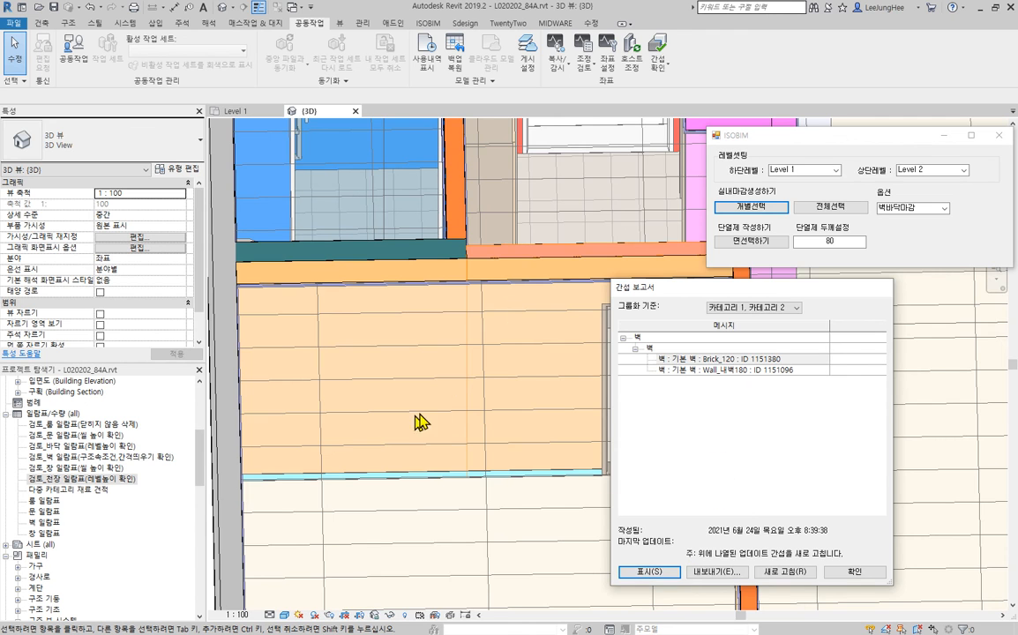
{"action": "middle_click_drag", "start_coordinate": [468, 453], "coordinate": [408, 465]}
{"action": "left_click", "coordinate": [766, 370]}
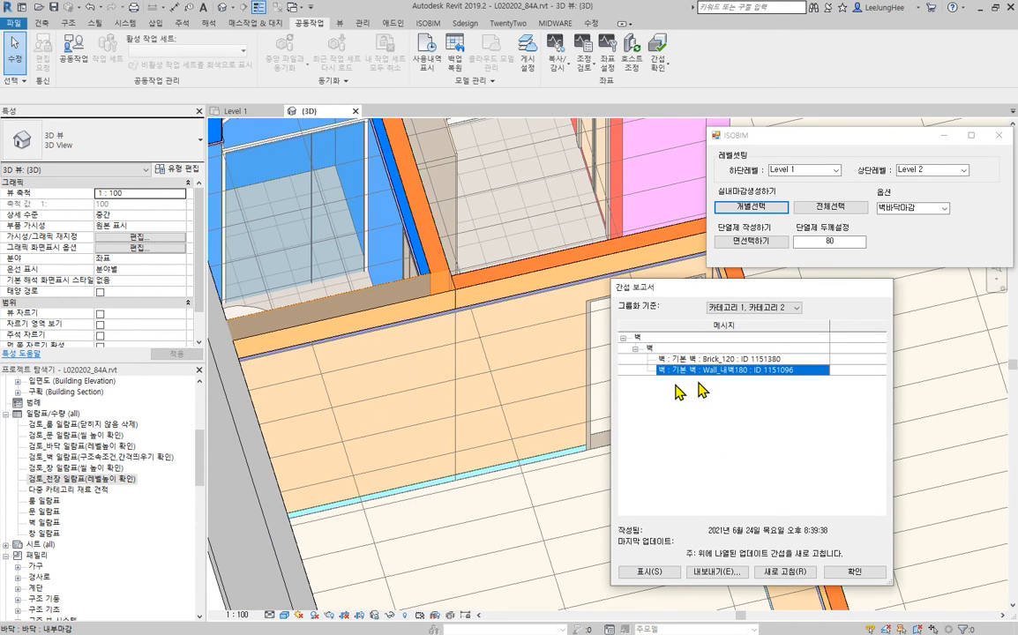
{"action": "scroll", "coordinate": [489, 368], "scroll_direction": "up", "scroll_amount": 5}
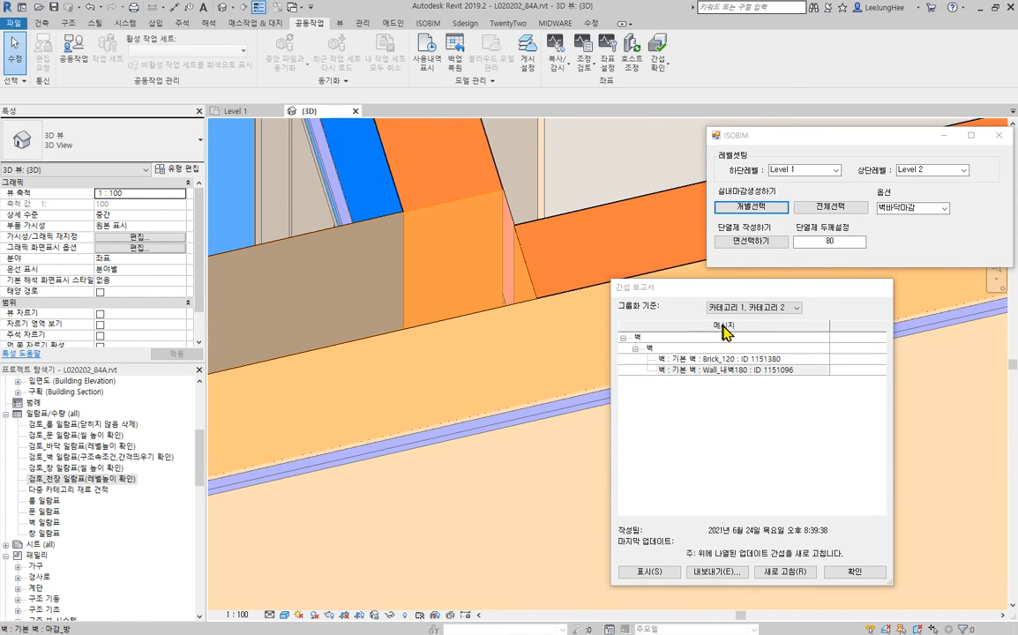
{"action": "left_click", "coordinate": [677, 360]}
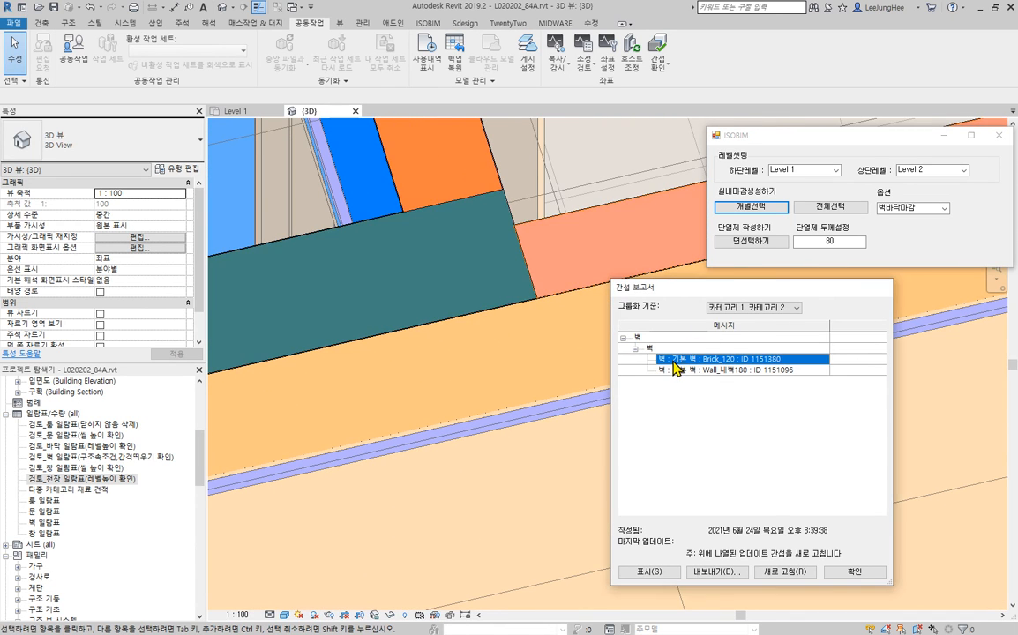
{"action": "middle_click_drag", "start_coordinate": [439, 287], "coordinate": [689, 342], "text": "shift"}
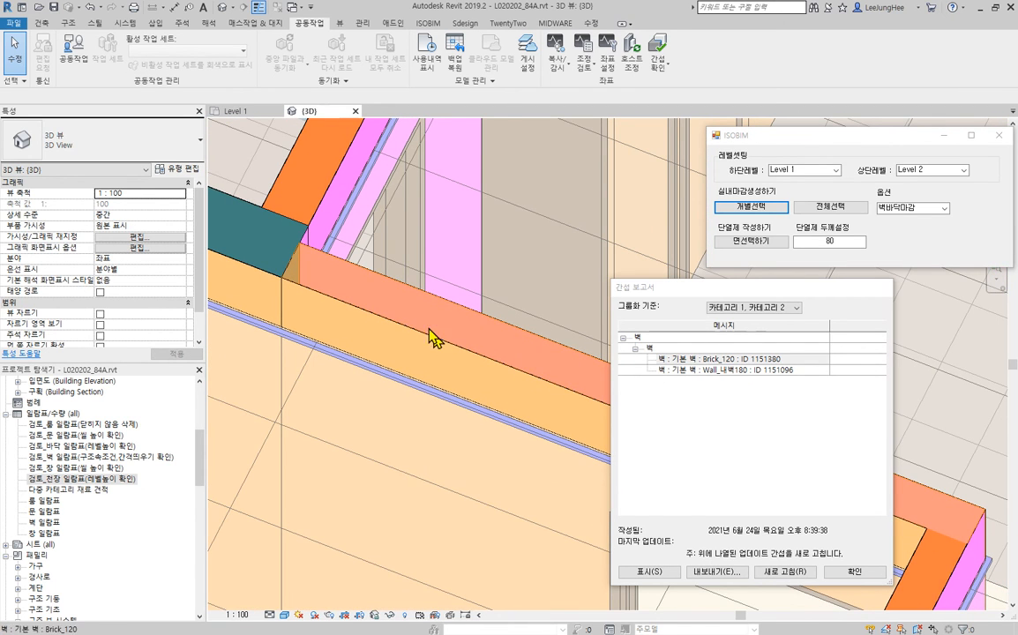
{"action": "left_click", "coordinate": [729, 370]}
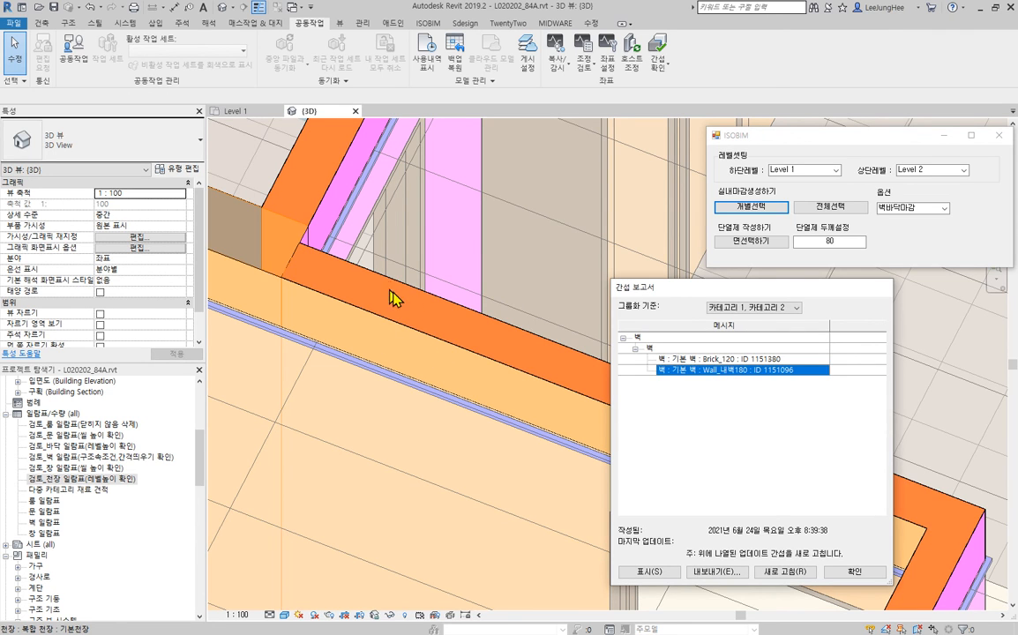
{"action": "scroll", "coordinate": [310, 255], "scroll_direction": "up", "scroll_amount": 3}
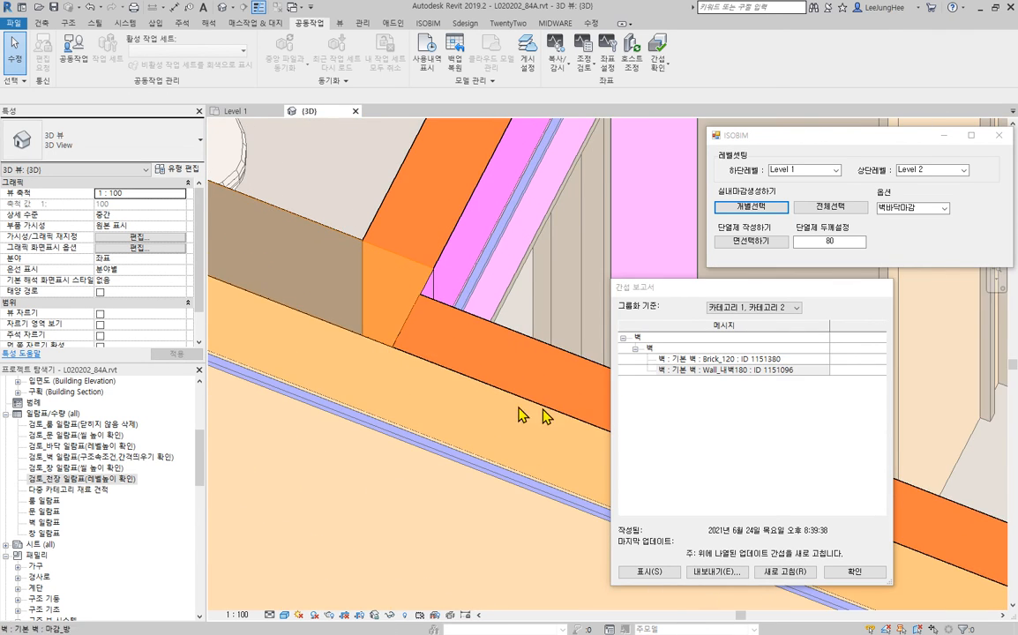
{"action": "left_click", "coordinate": [854, 572]}
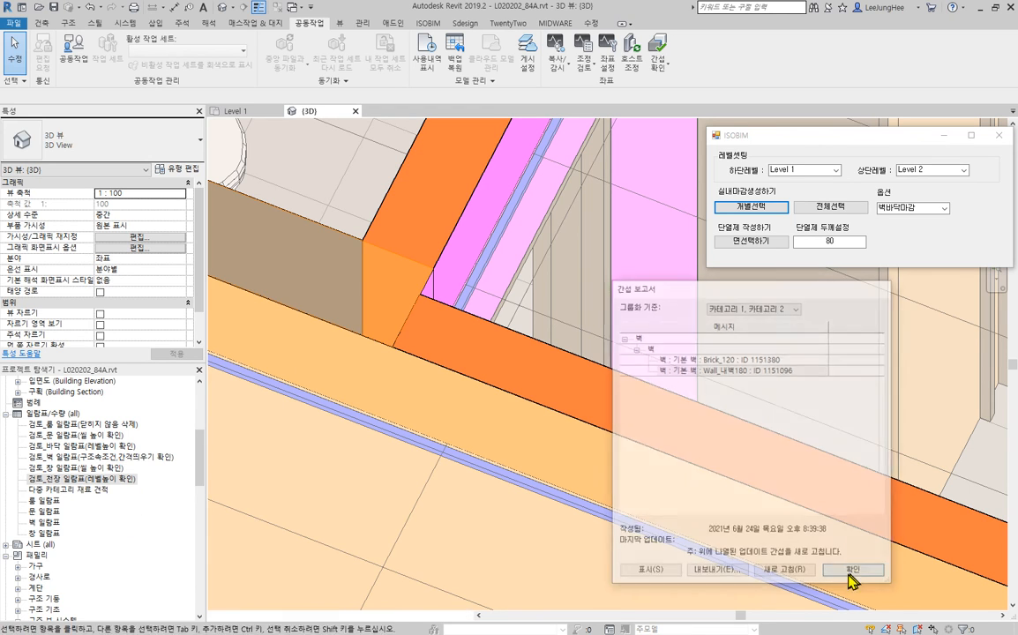
- Open the Level 1(마감벽제외) floor plan and examine the junctions between the Brick_120 and Wall_내벽180 walls
{"action": "scroll", "coordinate": [113, 424], "scroll_direction": "up", "scroll_amount": 3}
{"action": "scroll", "coordinate": [115, 422], "scroll_direction": "up", "scroll_amount": 3}
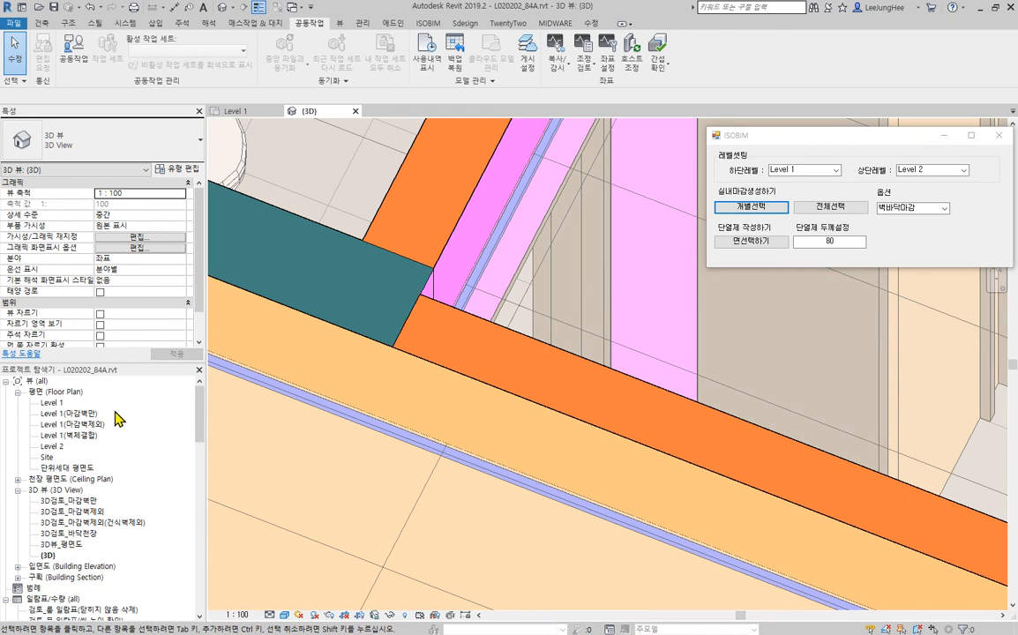
{"action": "double_click", "coordinate": [77, 425]}
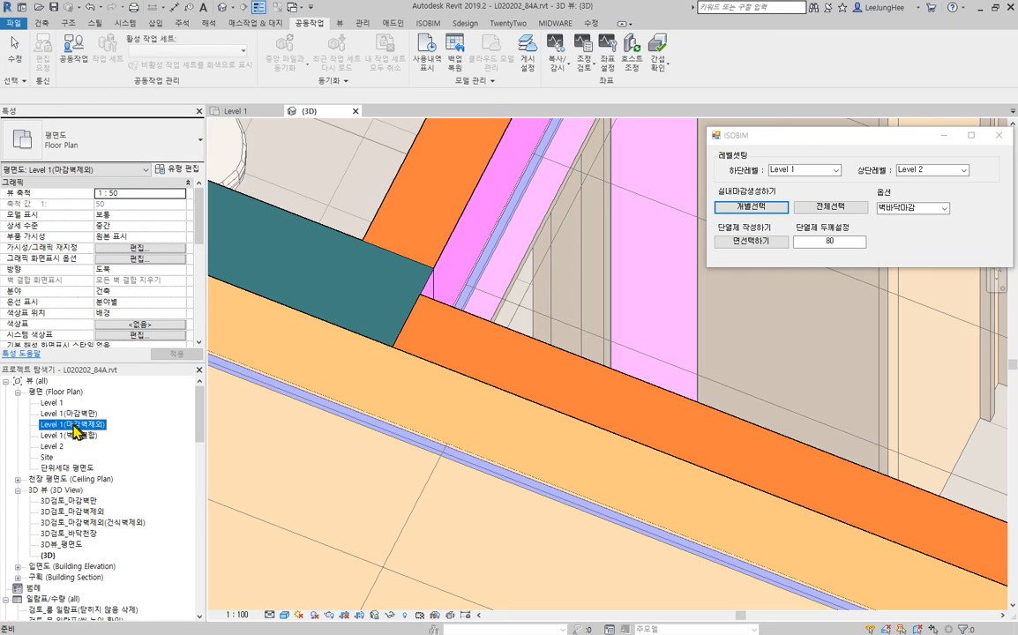
{"action": "scroll", "coordinate": [666, 256], "scroll_direction": "up", "scroll_amount": 8}
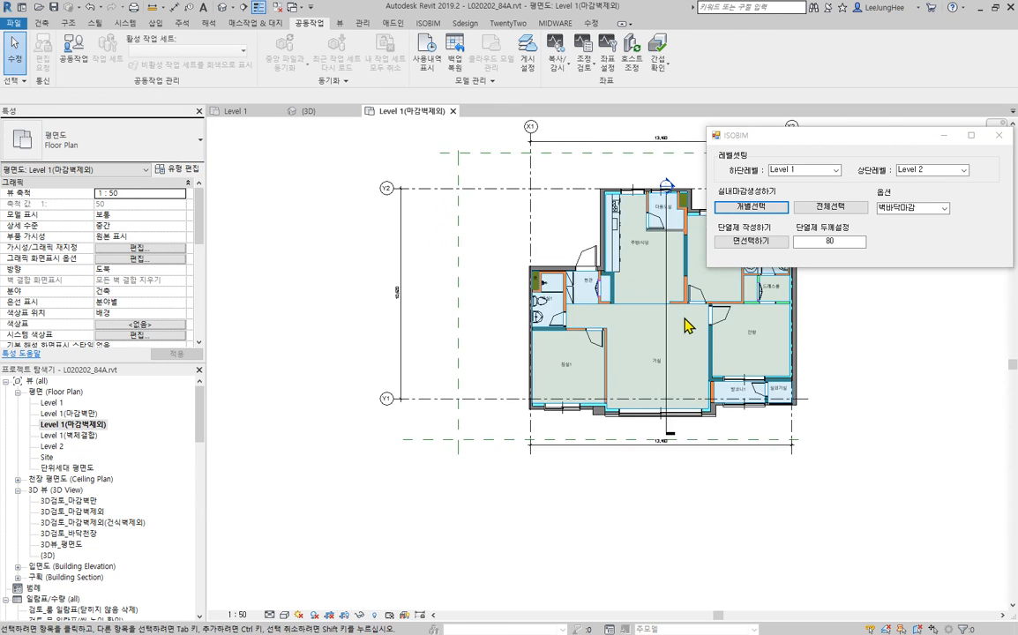
{"action": "scroll", "coordinate": [556, 340], "scroll_direction": "up", "scroll_amount": 5}
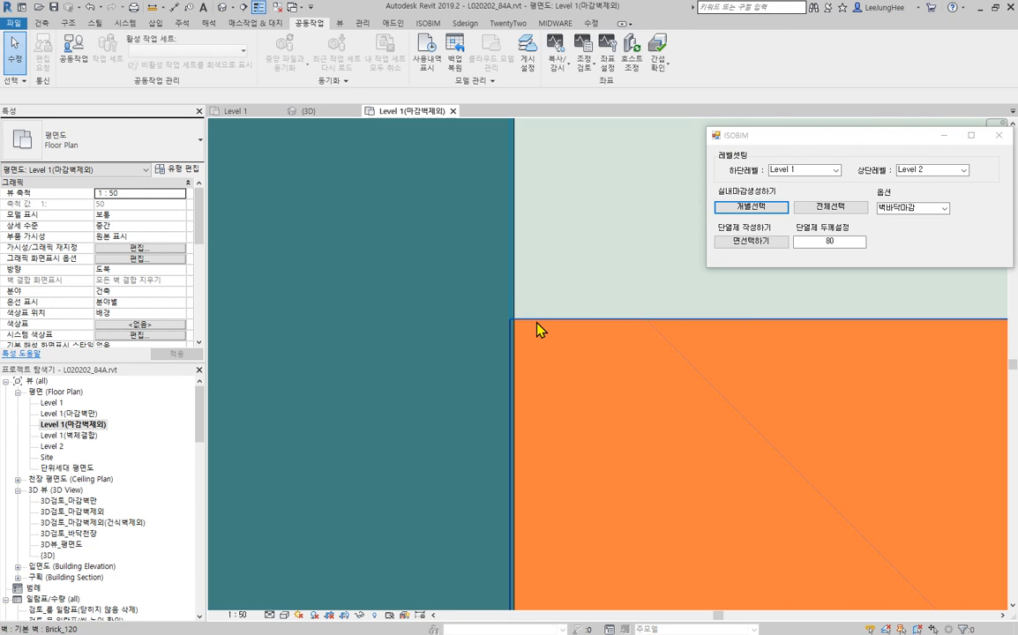
{"action": "left_click", "coordinate": [537, 332]}
{"action": "scroll", "coordinate": [519, 247], "scroll_direction": "down", "scroll_amount": 4}
{"action": "middle_click_drag", "start_coordinate": [593, 298], "coordinate": [478, 478]}
{"action": "key", "text": "Escape"}
{"action": "scroll", "coordinate": [415, 330], "scroll_direction": "up", "scroll_amount": 4}
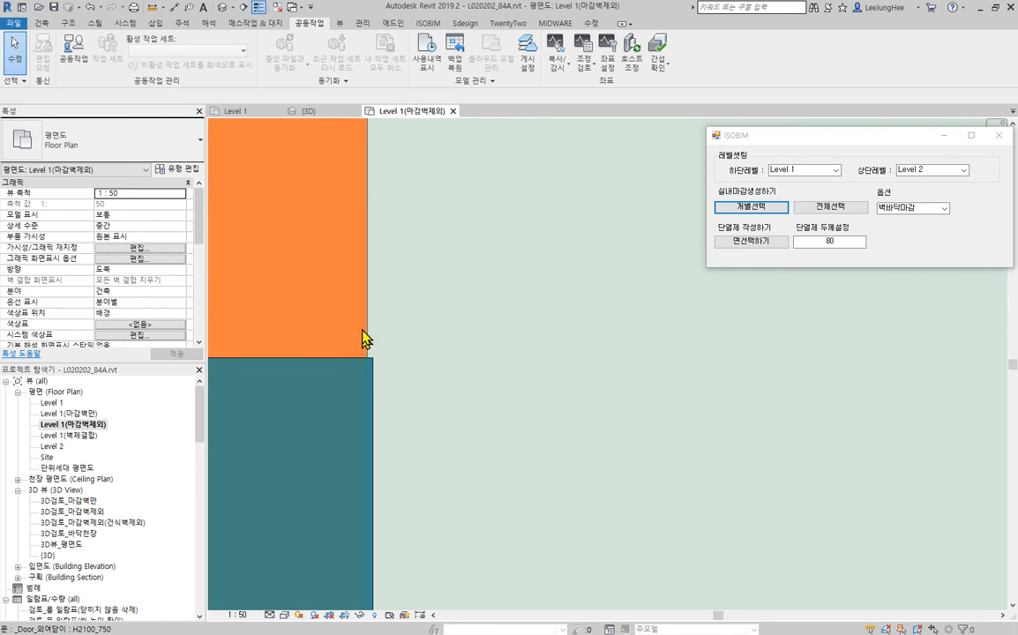
- Disallow the join at the end of the Wall_내벽180 wall where it meets the Brick_120 walls
{"action": "left_click", "coordinate": [376, 399]}
{"action": "scroll", "coordinate": [470, 406], "scroll_direction": "up", "scroll_amount": 2}
{"action": "middle_click_drag", "start_coordinate": [525, 473], "coordinate": [583, 299]}
{"action": "scroll", "coordinate": [491, 363], "scroll_direction": "up", "scroll_amount": 2}
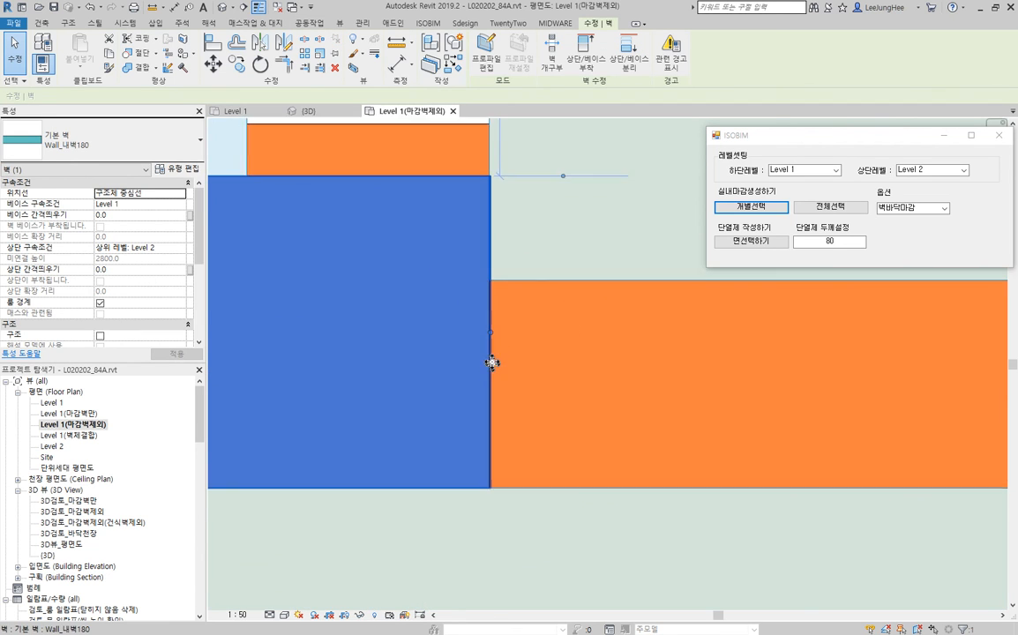
{"action": "right_click", "coordinate": [490, 336]}
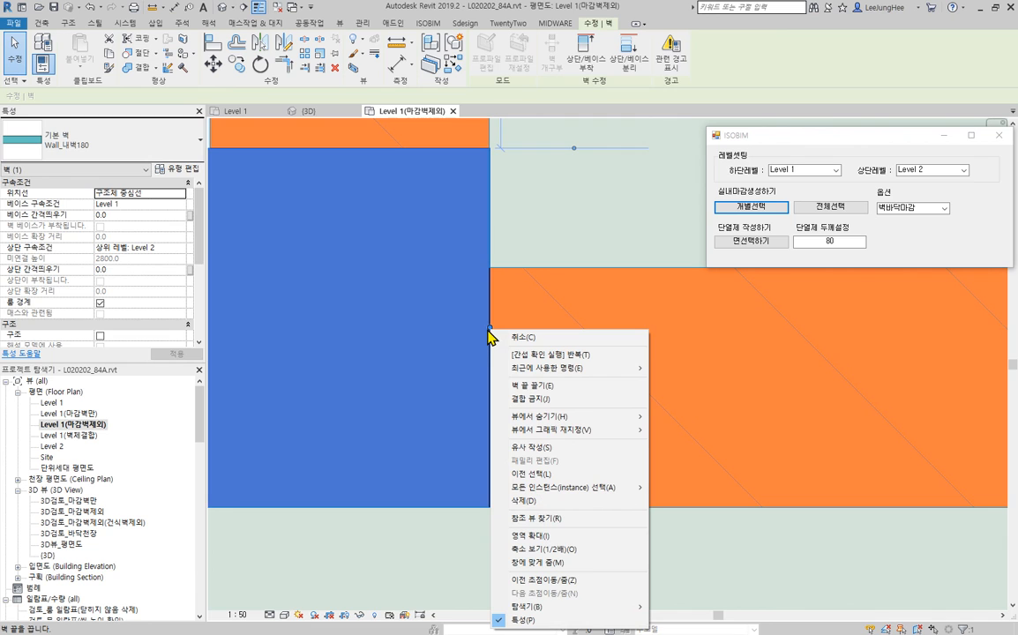
{"action": "left_click", "coordinate": [540, 402]}
- Try to trim the Brick_120 wall above and the Wall_내벽180 wall to a corner
{"action": "scroll", "coordinate": [559, 353], "scroll_direction": "down", "scroll_amount": 2}
{"action": "middle_click_drag", "start_coordinate": [560, 353], "coordinate": [474, 506]}
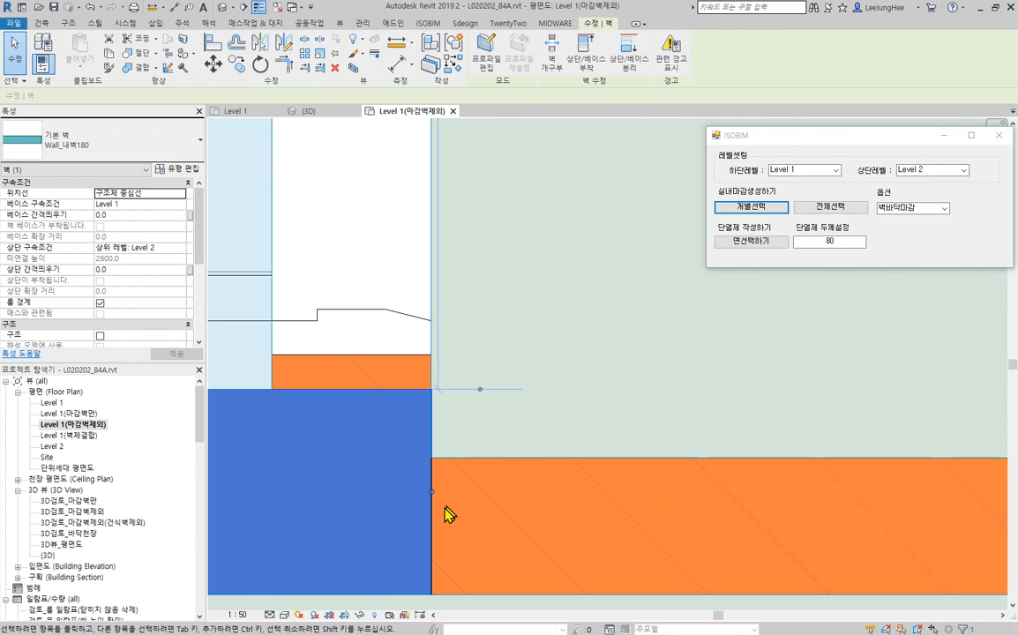
{"action": "scroll", "coordinate": [410, 391], "scroll_direction": "up", "scroll_amount": 3}
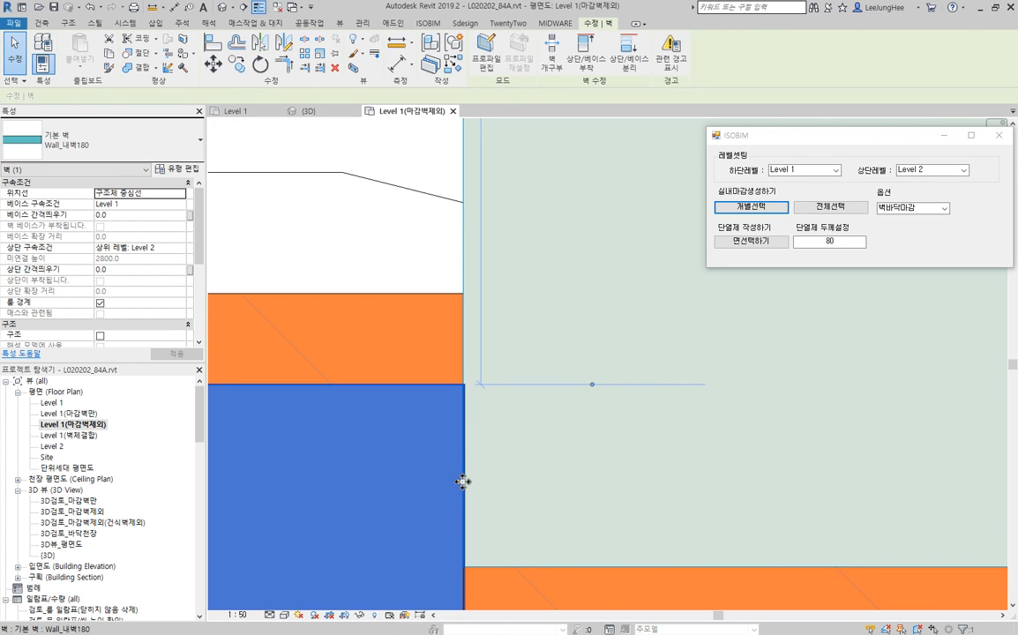
{"action": "scroll", "coordinate": [468, 489], "scroll_direction": "down", "scroll_amount": 3}
{"action": "middle_click_drag", "start_coordinate": [482, 548], "coordinate": [525, 435]}
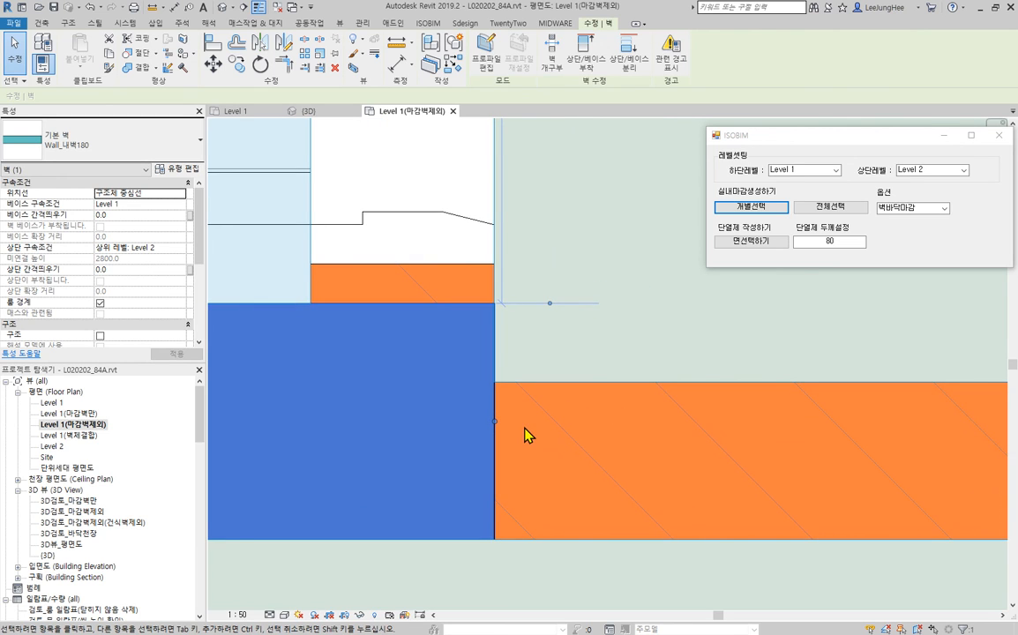
{"action": "scroll", "coordinate": [515, 382], "scroll_direction": "up", "scroll_amount": 2}
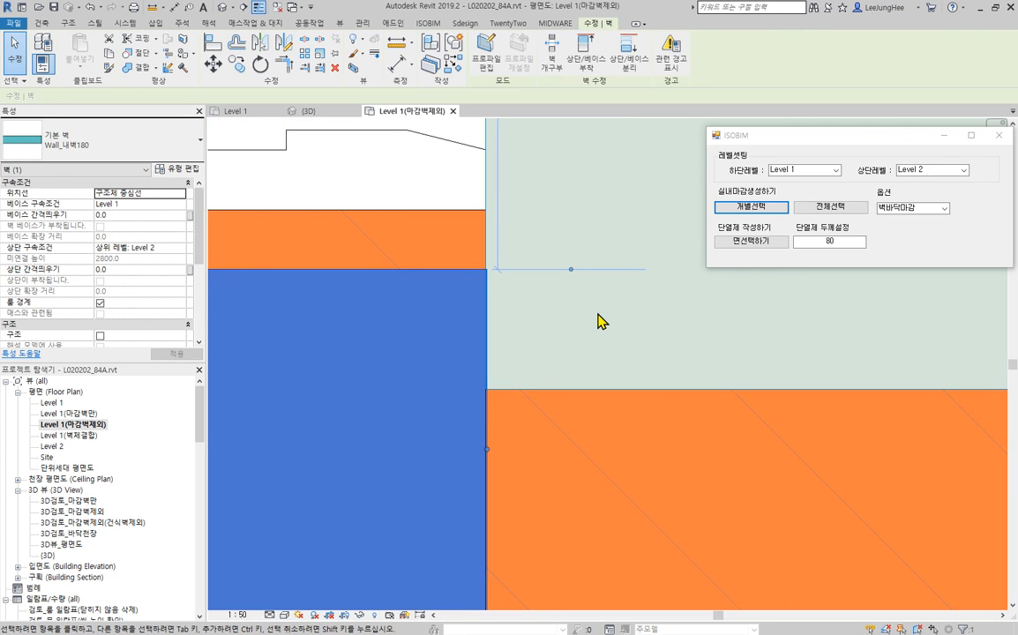
{"action": "key", "text": "t"}
{"action": "key", "text": "r"}
{"action": "left_click", "coordinate": [483, 248]}
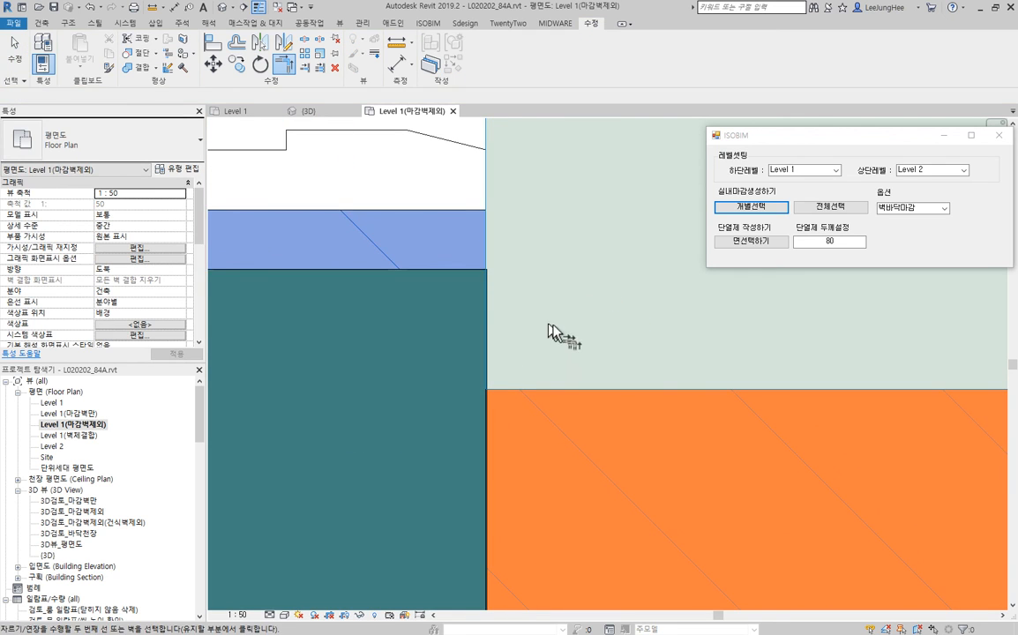
{"action": "scroll", "coordinate": [554, 424], "scroll_direction": "down", "scroll_amount": 2}
{"action": "middle_click_drag", "start_coordinate": [554, 423], "coordinate": [652, 294]}
{"action": "left_click", "coordinate": [540, 375]}
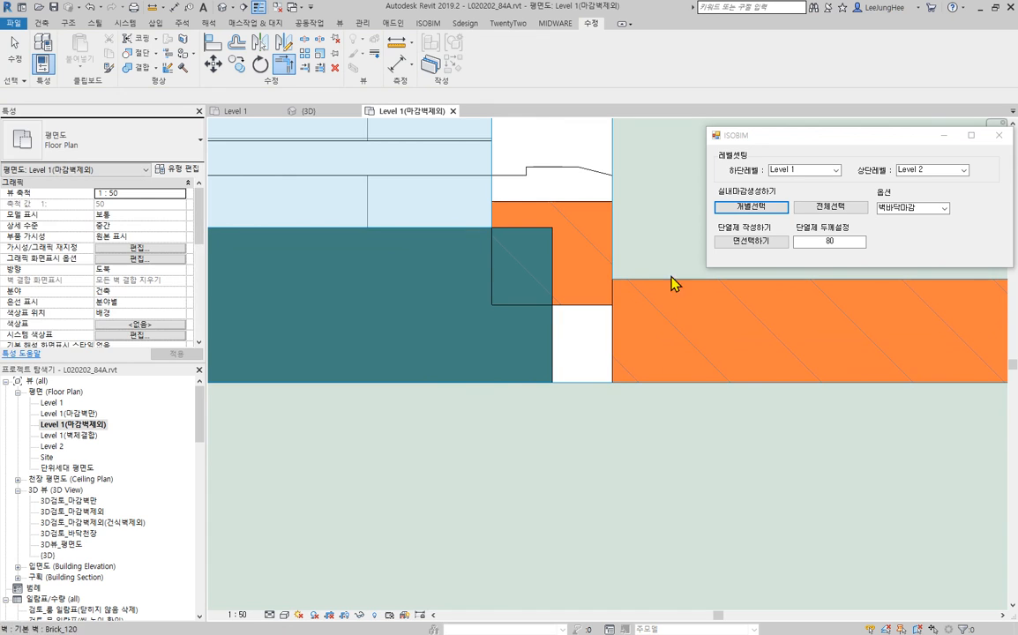
{"action": "key", "text": "Escape"}
{"action": "left_click", "coordinate": [563, 355]}
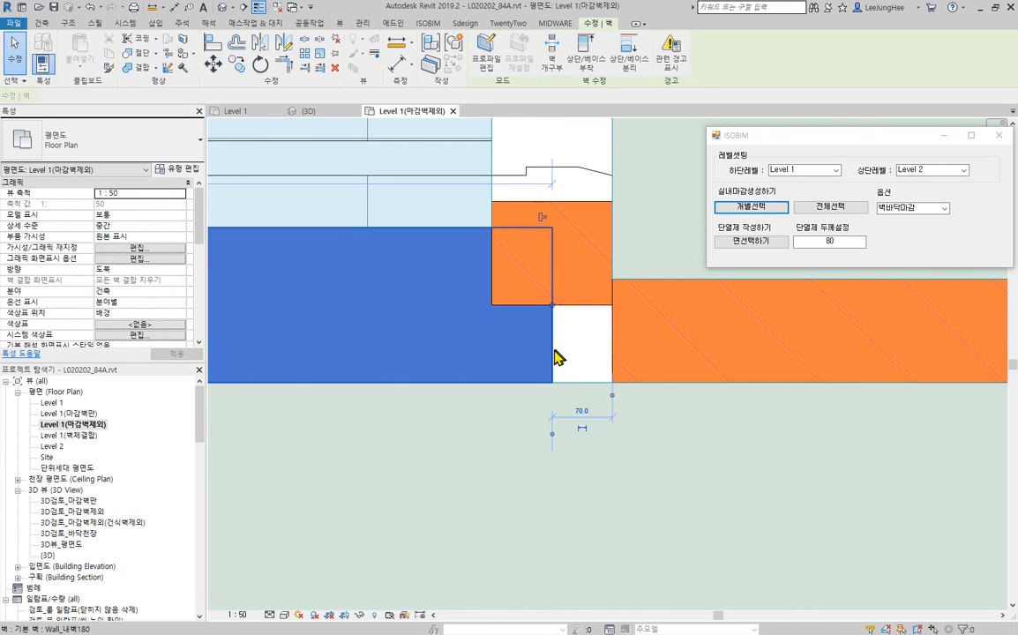
{"action": "left_click", "coordinate": [666, 440]}
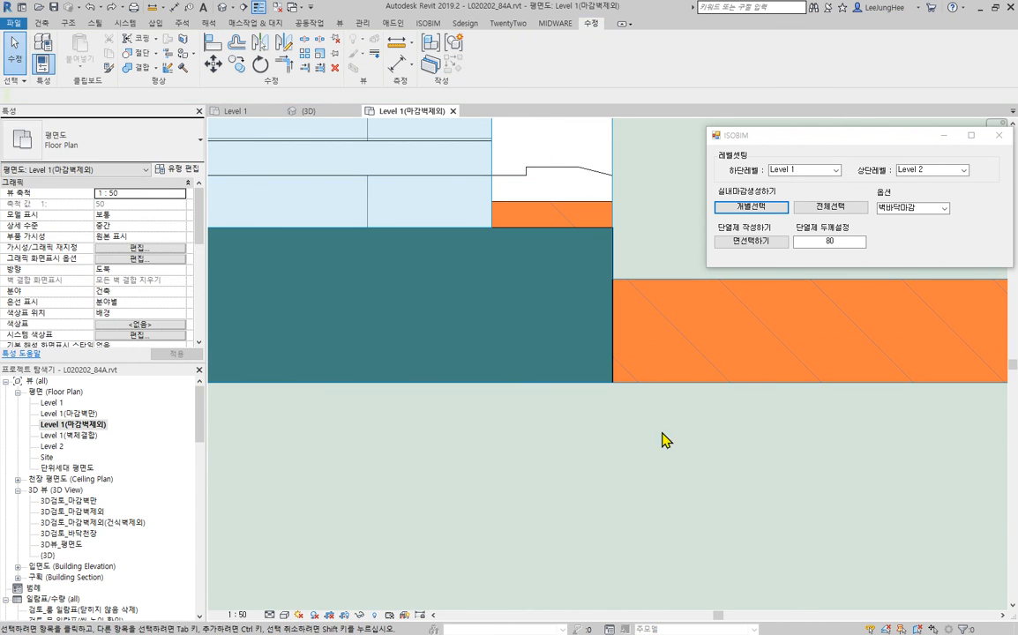
{"action": "left_click", "coordinate": [212, 43]}
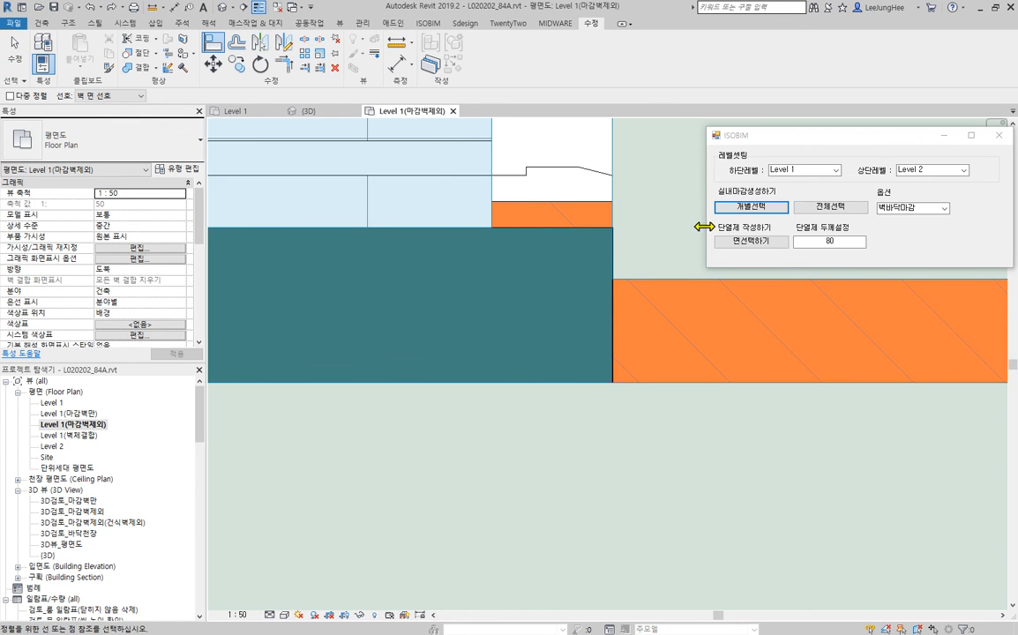
{"action": "scroll", "coordinate": [618, 225], "scroll_direction": "up", "scroll_amount": 2}
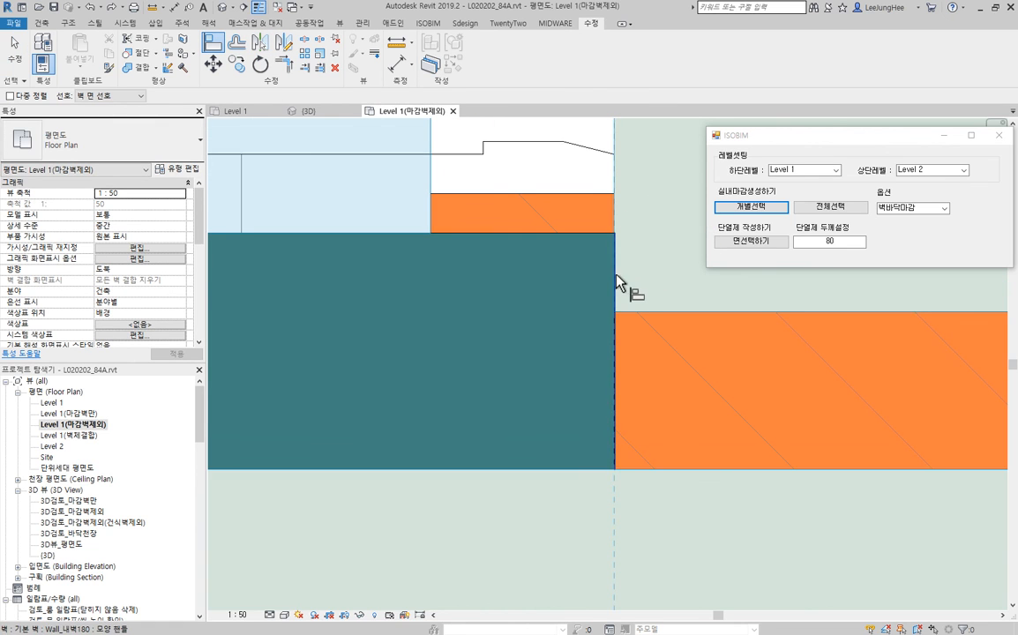
{"action": "left_click", "coordinate": [647, 283]}
{"action": "key", "text": "Escape"}
{"action": "key", "text": "Escape"}
{"action": "scroll", "coordinate": [613, 260], "scroll_direction": "up", "scroll_amount": 3}
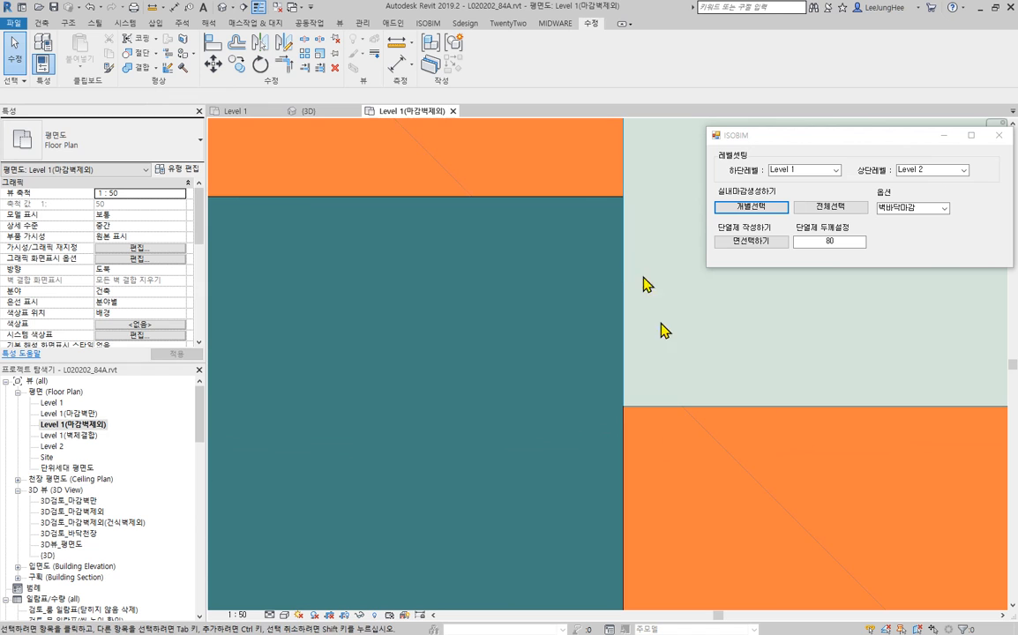
- Examine the junctions between the Wall_내벽180 wall end and the adjoining Brick_120 walls up close in the floor plan
{"action": "scroll", "coordinate": [673, 404], "scroll_direction": "up", "scroll_amount": 4}
{"action": "scroll", "coordinate": [675, 405], "scroll_direction": "down", "scroll_amount": 4}
{"action": "middle_click_drag", "start_coordinate": [653, 284], "coordinate": [556, 346]}
{"action": "scroll", "coordinate": [554, 346], "scroll_direction": "down", "scroll_amount": 5}
{"action": "scroll", "coordinate": [555, 349], "scroll_direction": "up", "scroll_amount": 8}
{"action": "scroll", "coordinate": [691, 386], "scroll_direction": "down", "scroll_amount": 5}
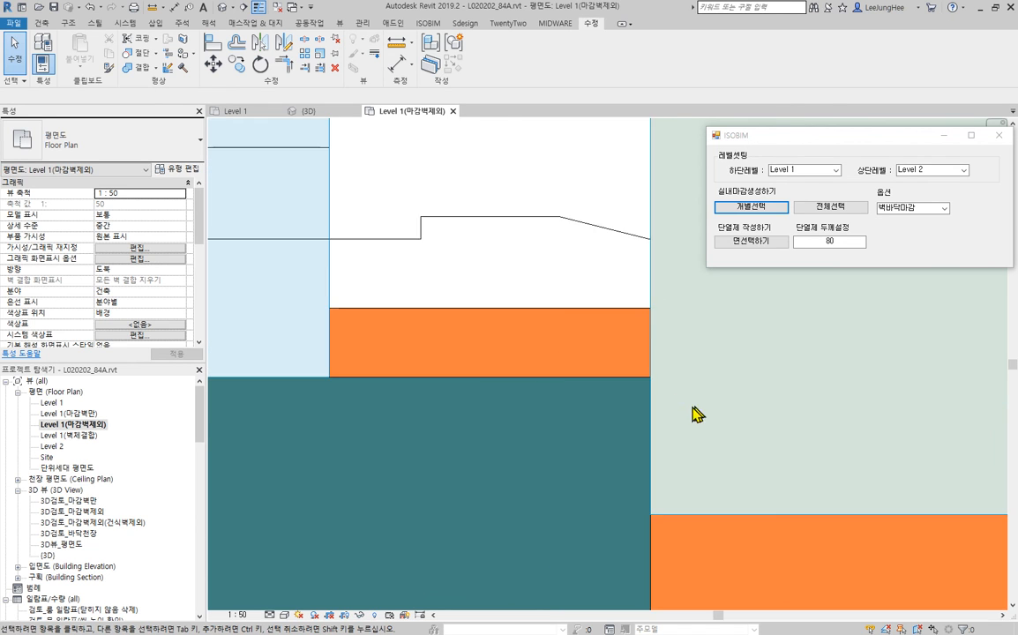
{"action": "scroll", "coordinate": [688, 406], "scroll_direction": "down", "scroll_amount": 4}
{"action": "scroll", "coordinate": [689, 410], "scroll_direction": "up", "scroll_amount": 6}
{"action": "scroll", "coordinate": [711, 388], "scroll_direction": "down", "scroll_amount": 3}
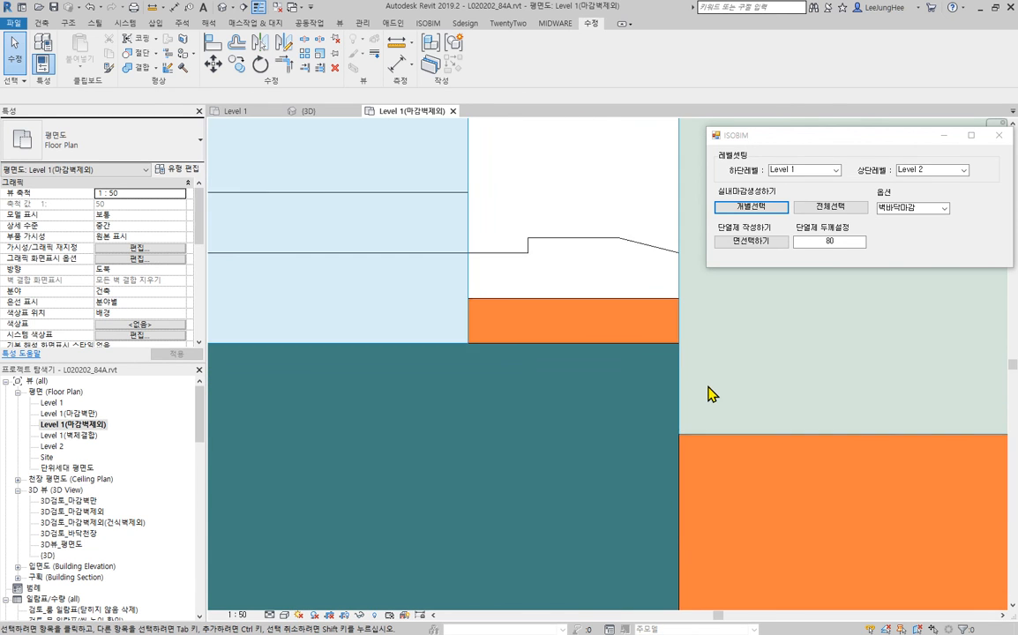
{"action": "scroll", "coordinate": [711, 394], "scroll_direction": "down", "scroll_amount": 5}
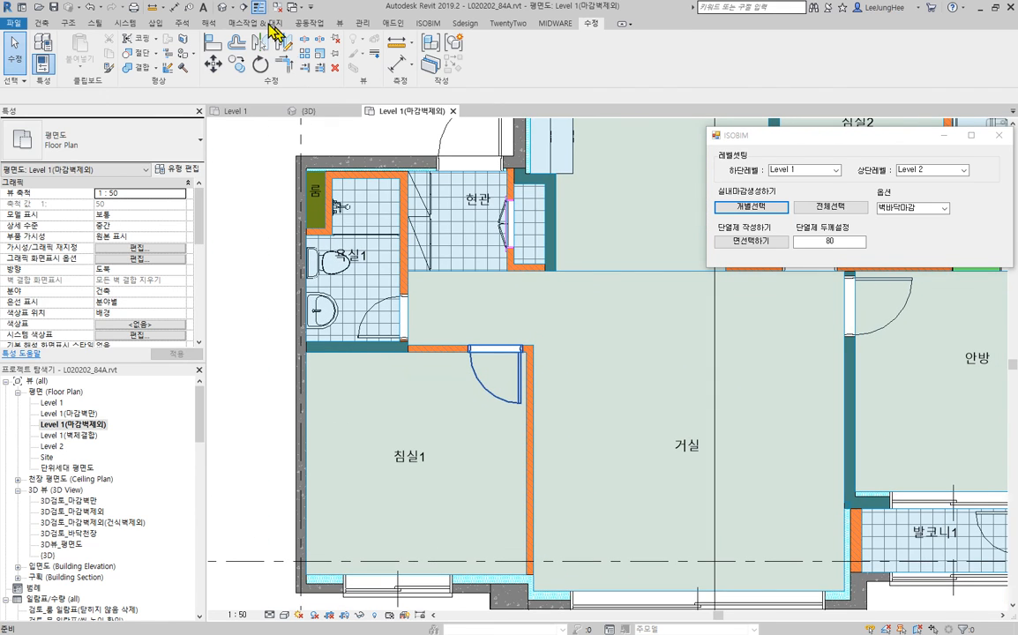
- Run an interference check from the 3D view, comparing walls (벽) against furniture (가구), walls (벽), plumbing fixtures (위생기구) and generic models (일반 모델)
{"action": "left_click", "coordinate": [226, 7]}
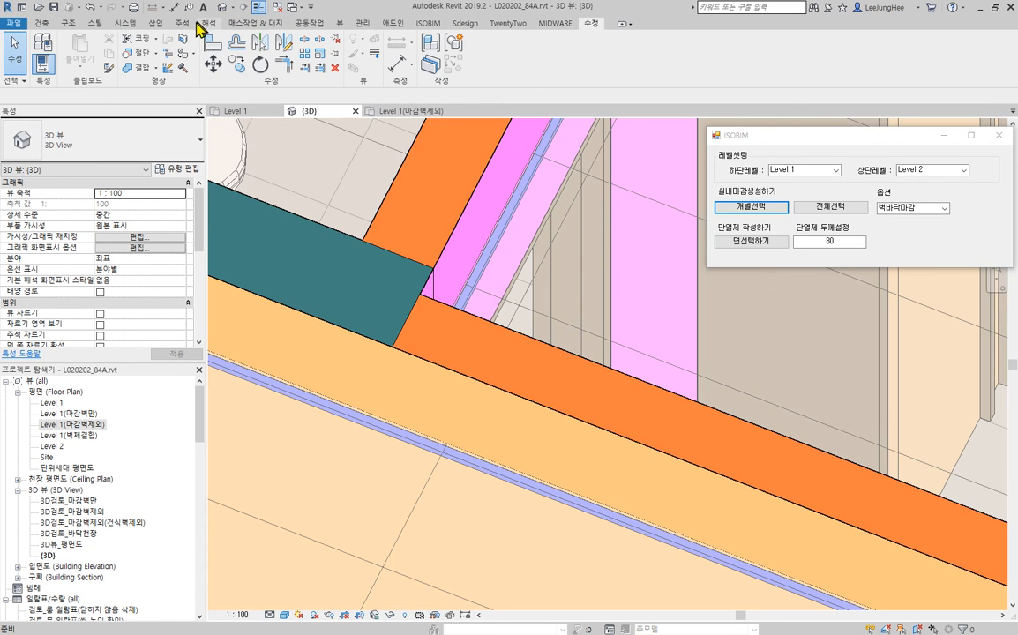
{"action": "left_click", "coordinate": [309, 23]}
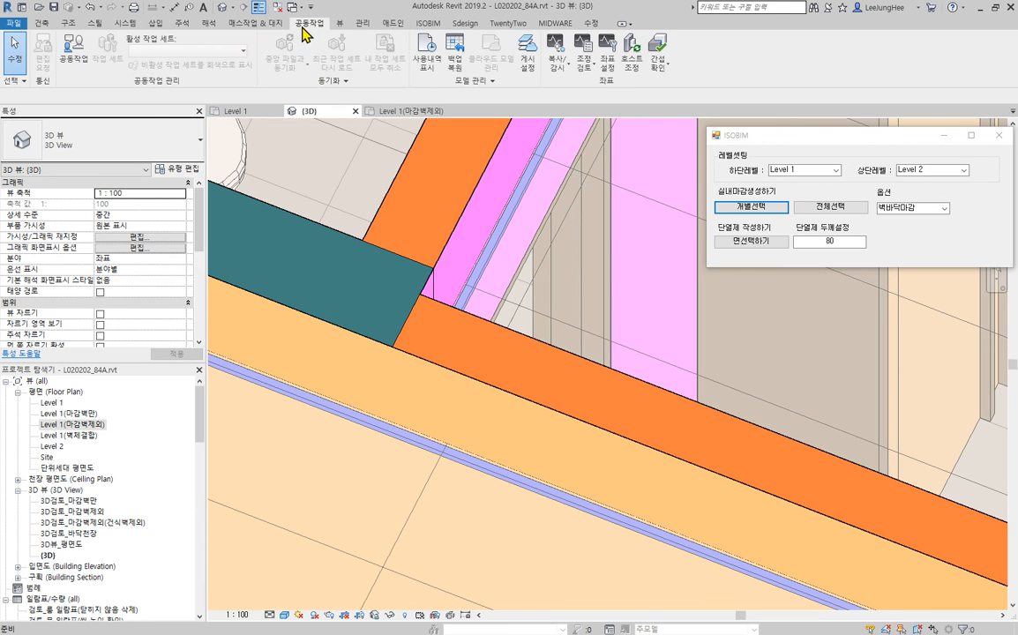
{"action": "left_click", "coordinate": [659, 69]}
{"action": "left_click", "coordinate": [671, 88]}
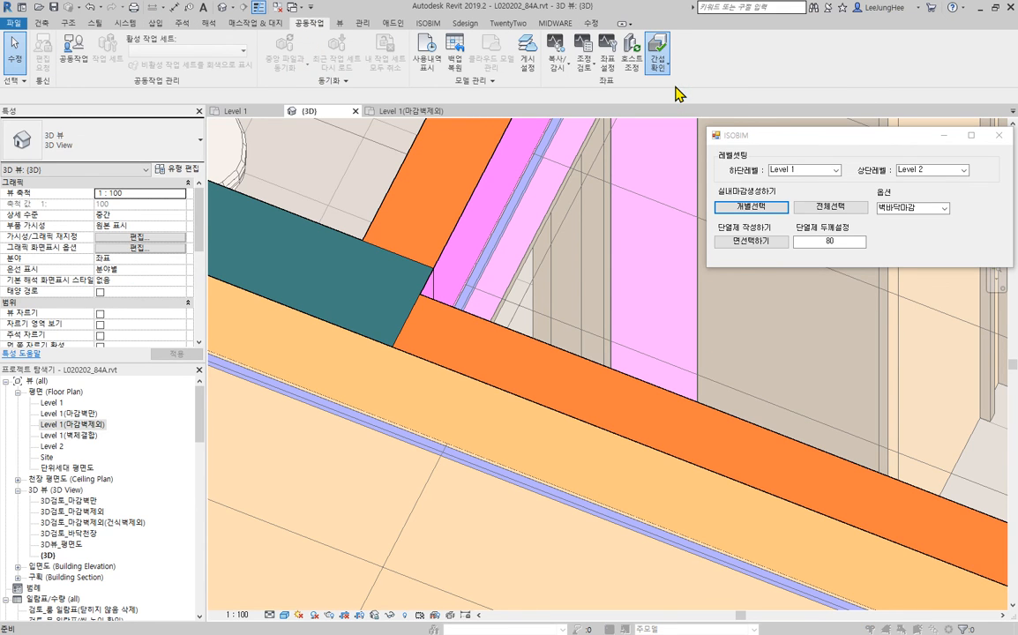
{"action": "left_click", "coordinate": [132, 146]}
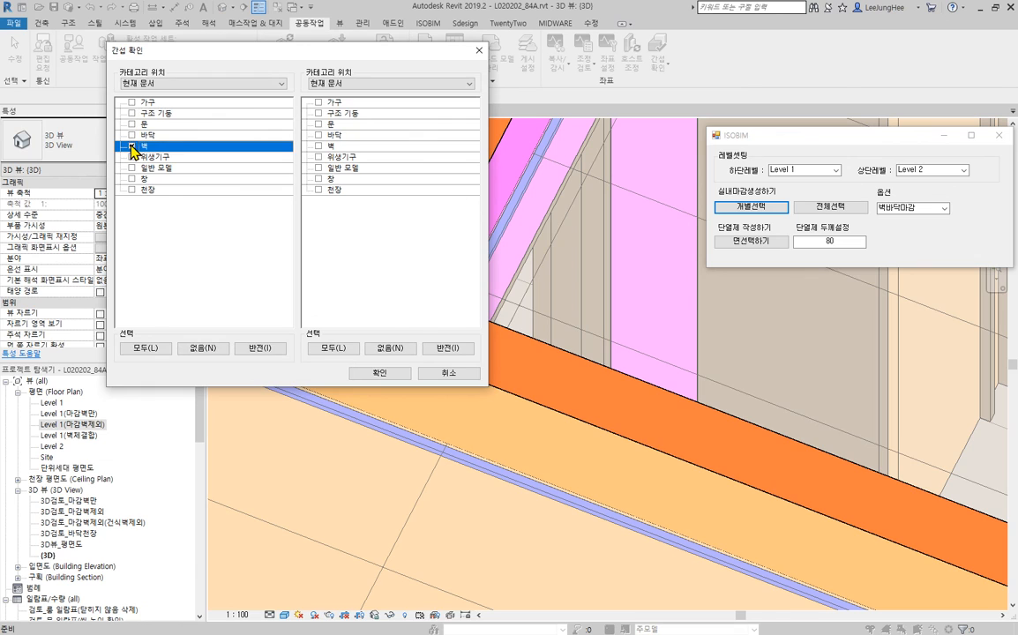
{"action": "left_click", "coordinate": [319, 146]}
{"action": "left_click", "coordinate": [318, 156]}
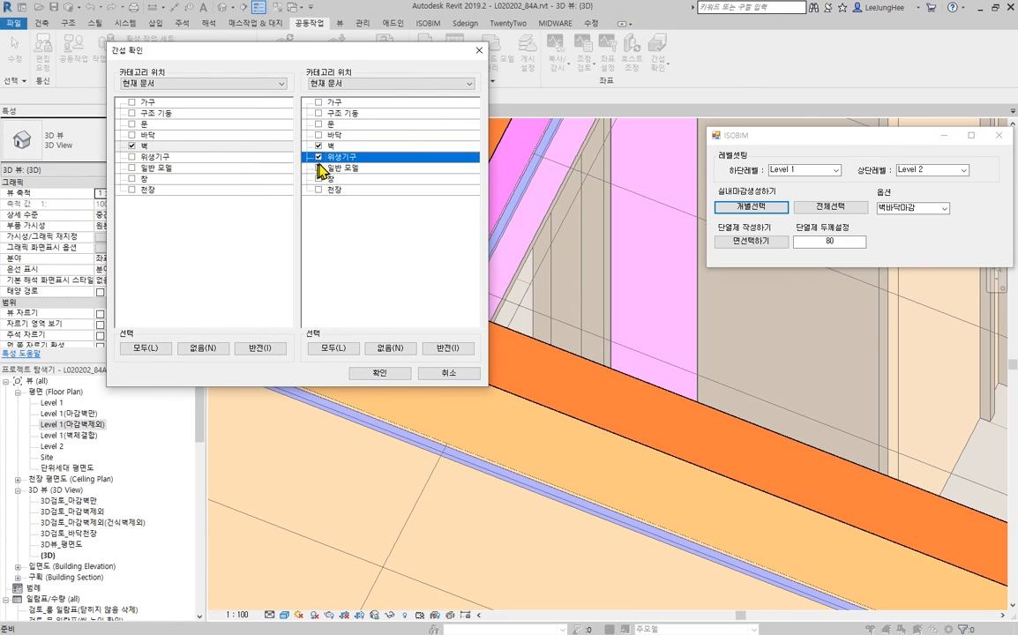
{"action": "left_click", "coordinate": [318, 103]}
{"action": "left_click", "coordinate": [318, 167]}
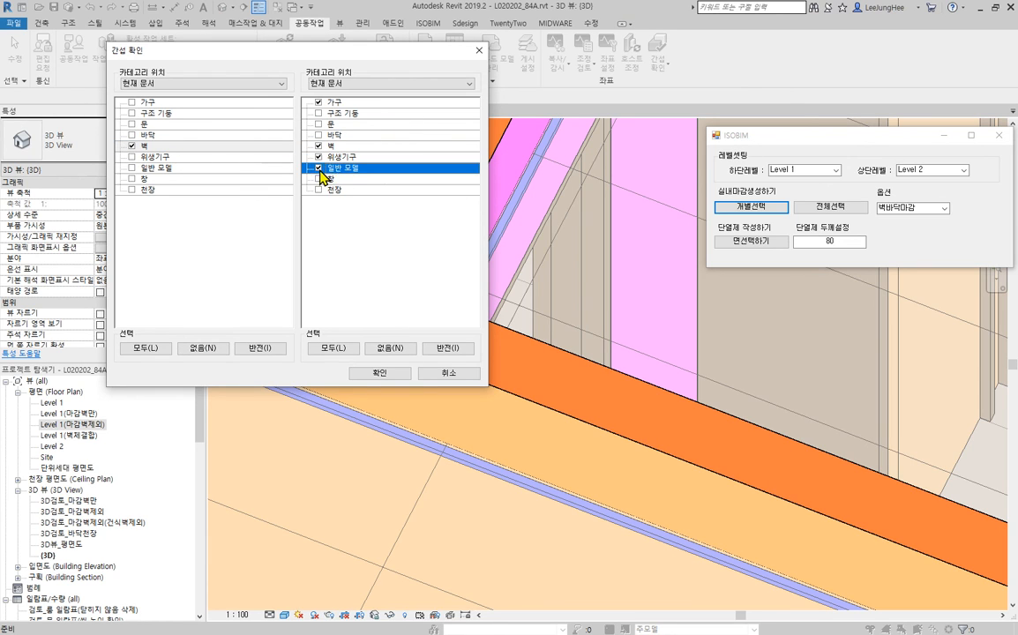
{"action": "left_click", "coordinate": [381, 374]}
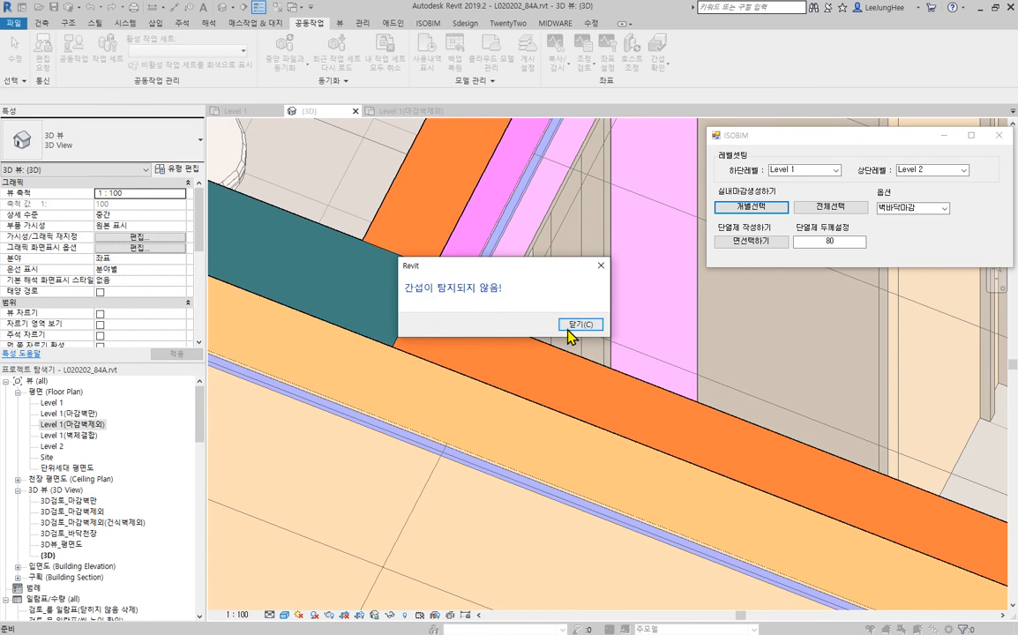
{"action": "left_click", "coordinate": [570, 327]}
{"action": "scroll", "coordinate": [494, 406], "scroll_direction": "down", "scroll_amount": 6}
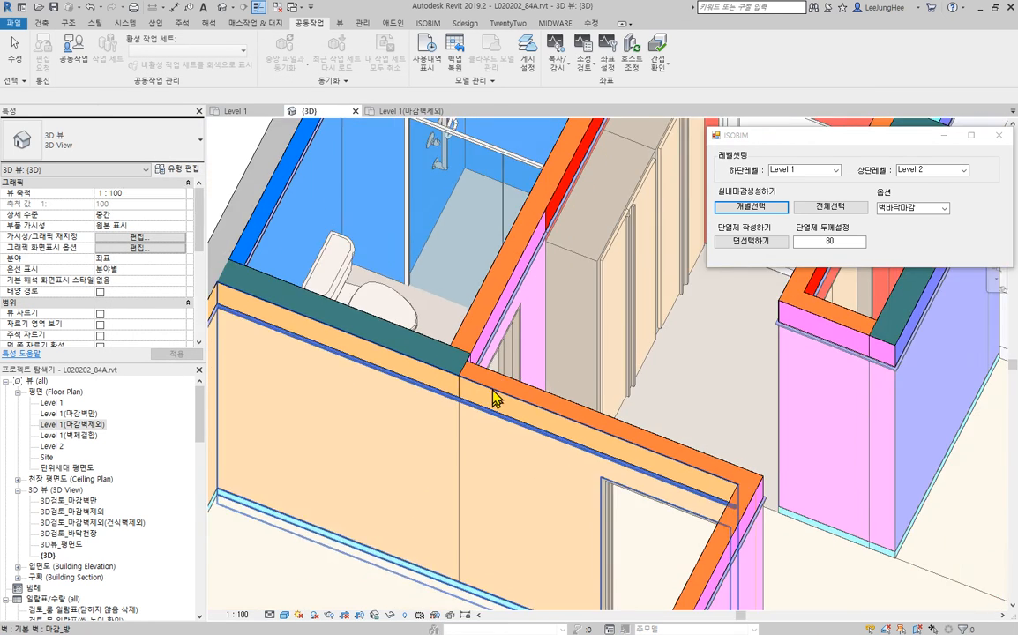
{"action": "middle_click_drag", "start_coordinate": [525, 363], "coordinate": [509, 235], "text": "shift"}
{"action": "scroll", "coordinate": [509, 235], "scroll_direction": "down", "scroll_amount": 3}
{"action": "middle_click_drag", "start_coordinate": [778, 397], "coordinate": [773, 391], "text": "shift"}
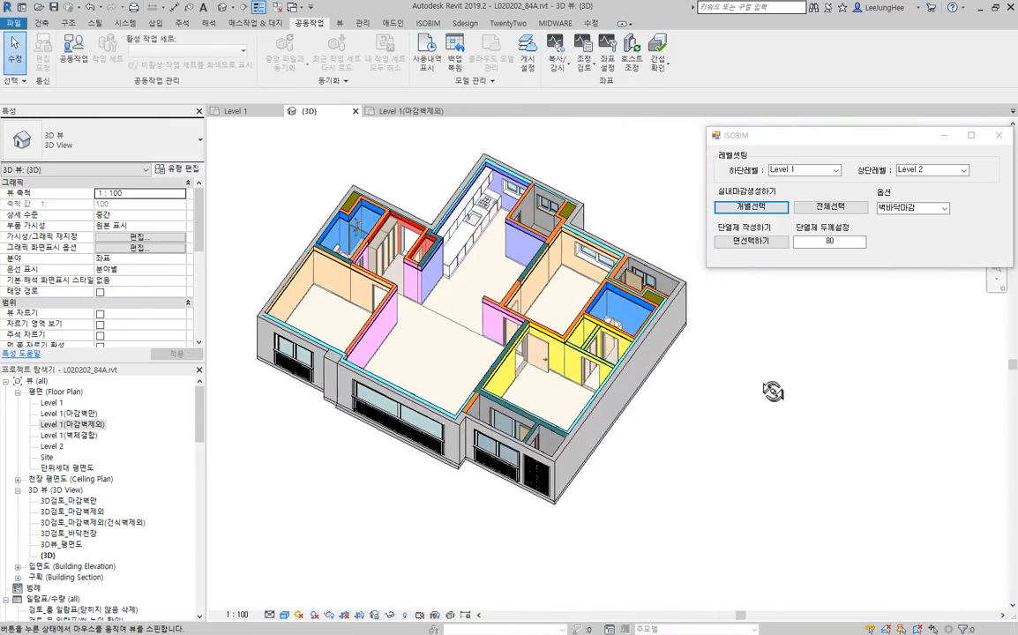
{"action": "middle_click_drag", "start_coordinate": [570, 347], "coordinate": [618, 370]}
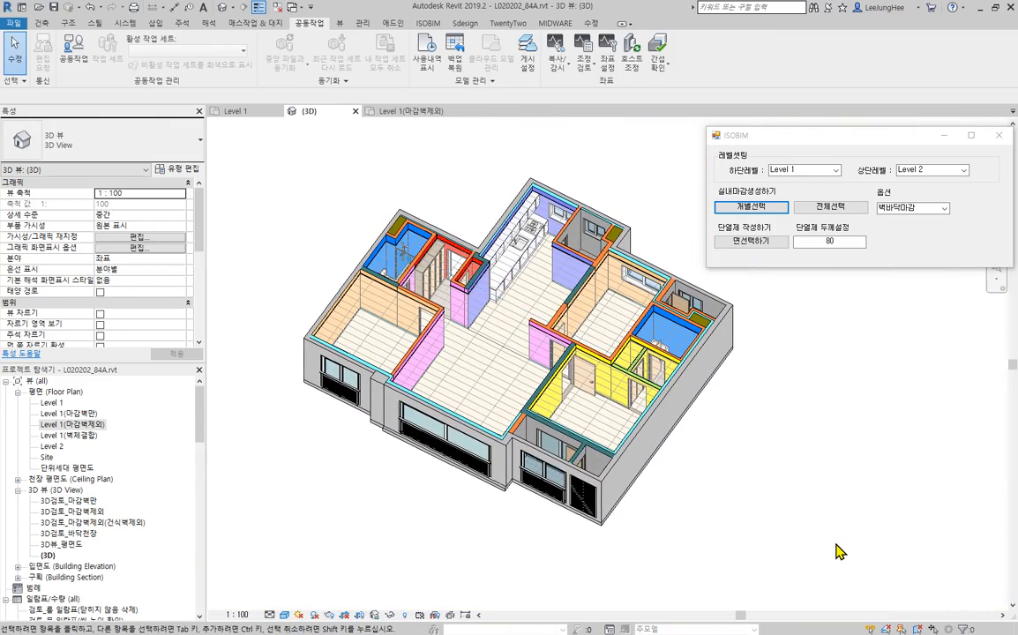